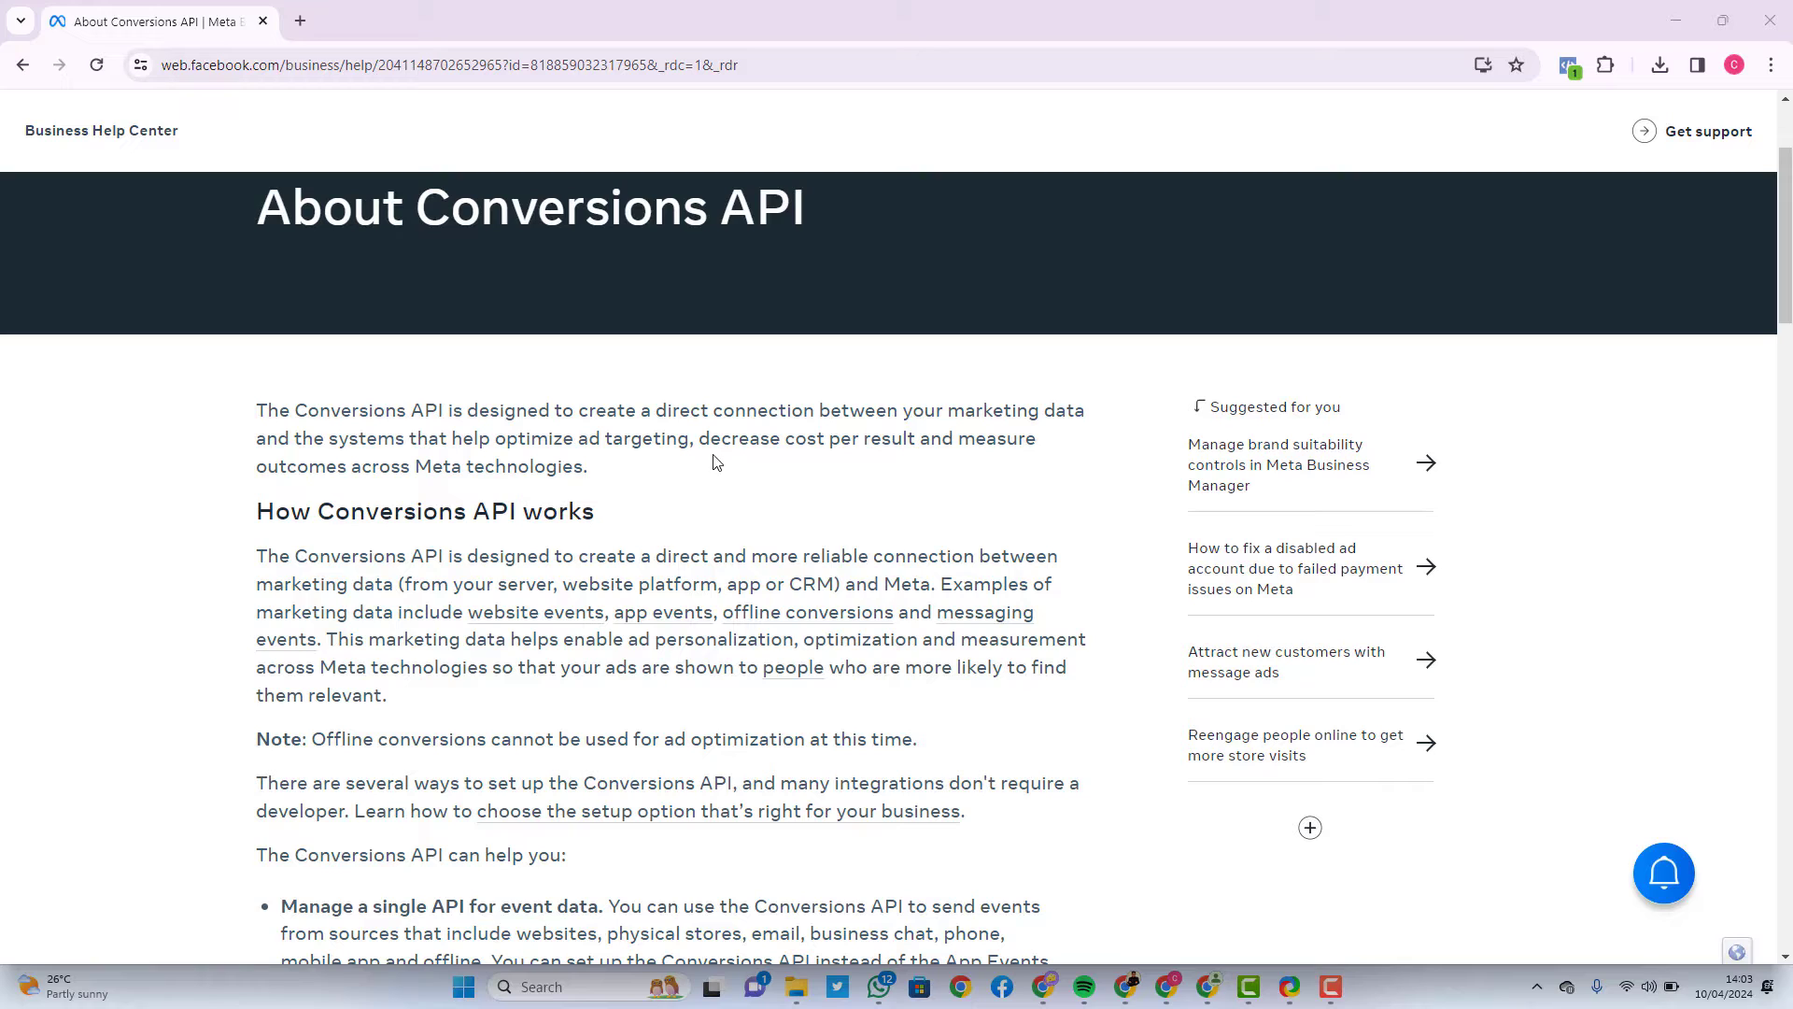
Read the About Conversions API help article, covering its purpose, how it works and what it can help with.
drag(702, 438, 926, 436)
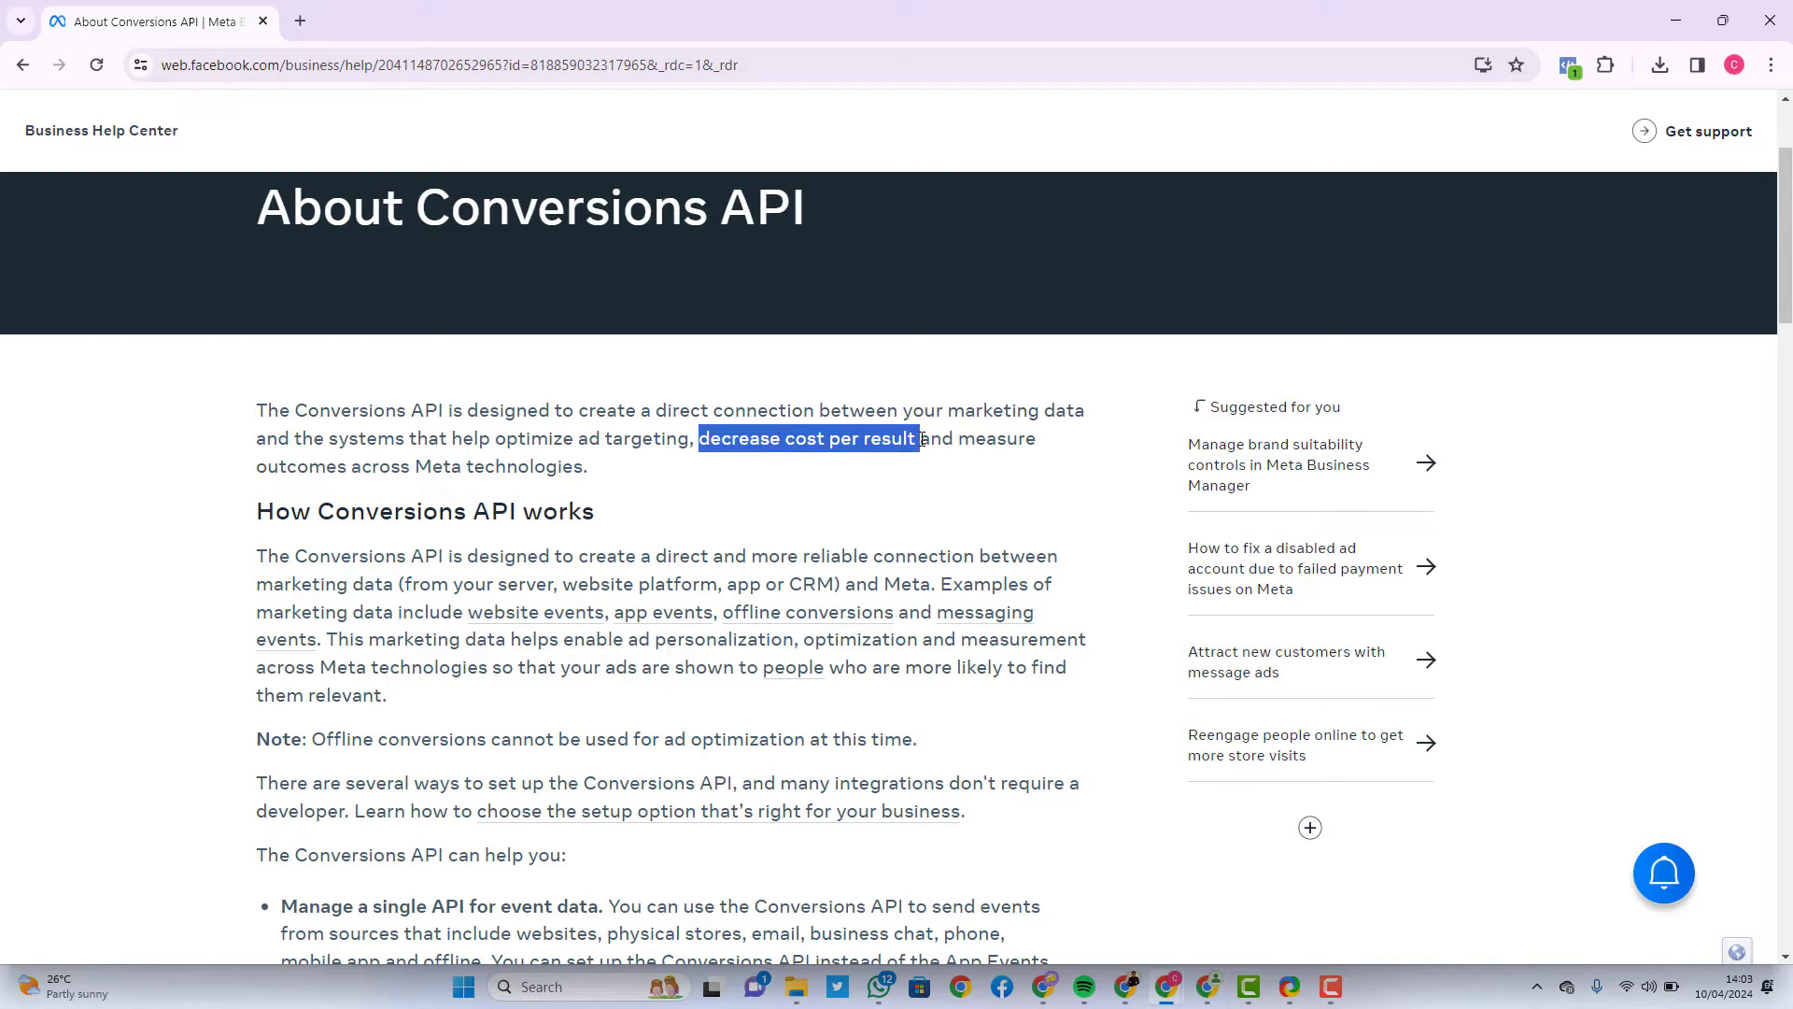
click(204, 517)
scroll(291, 511, down, 1)
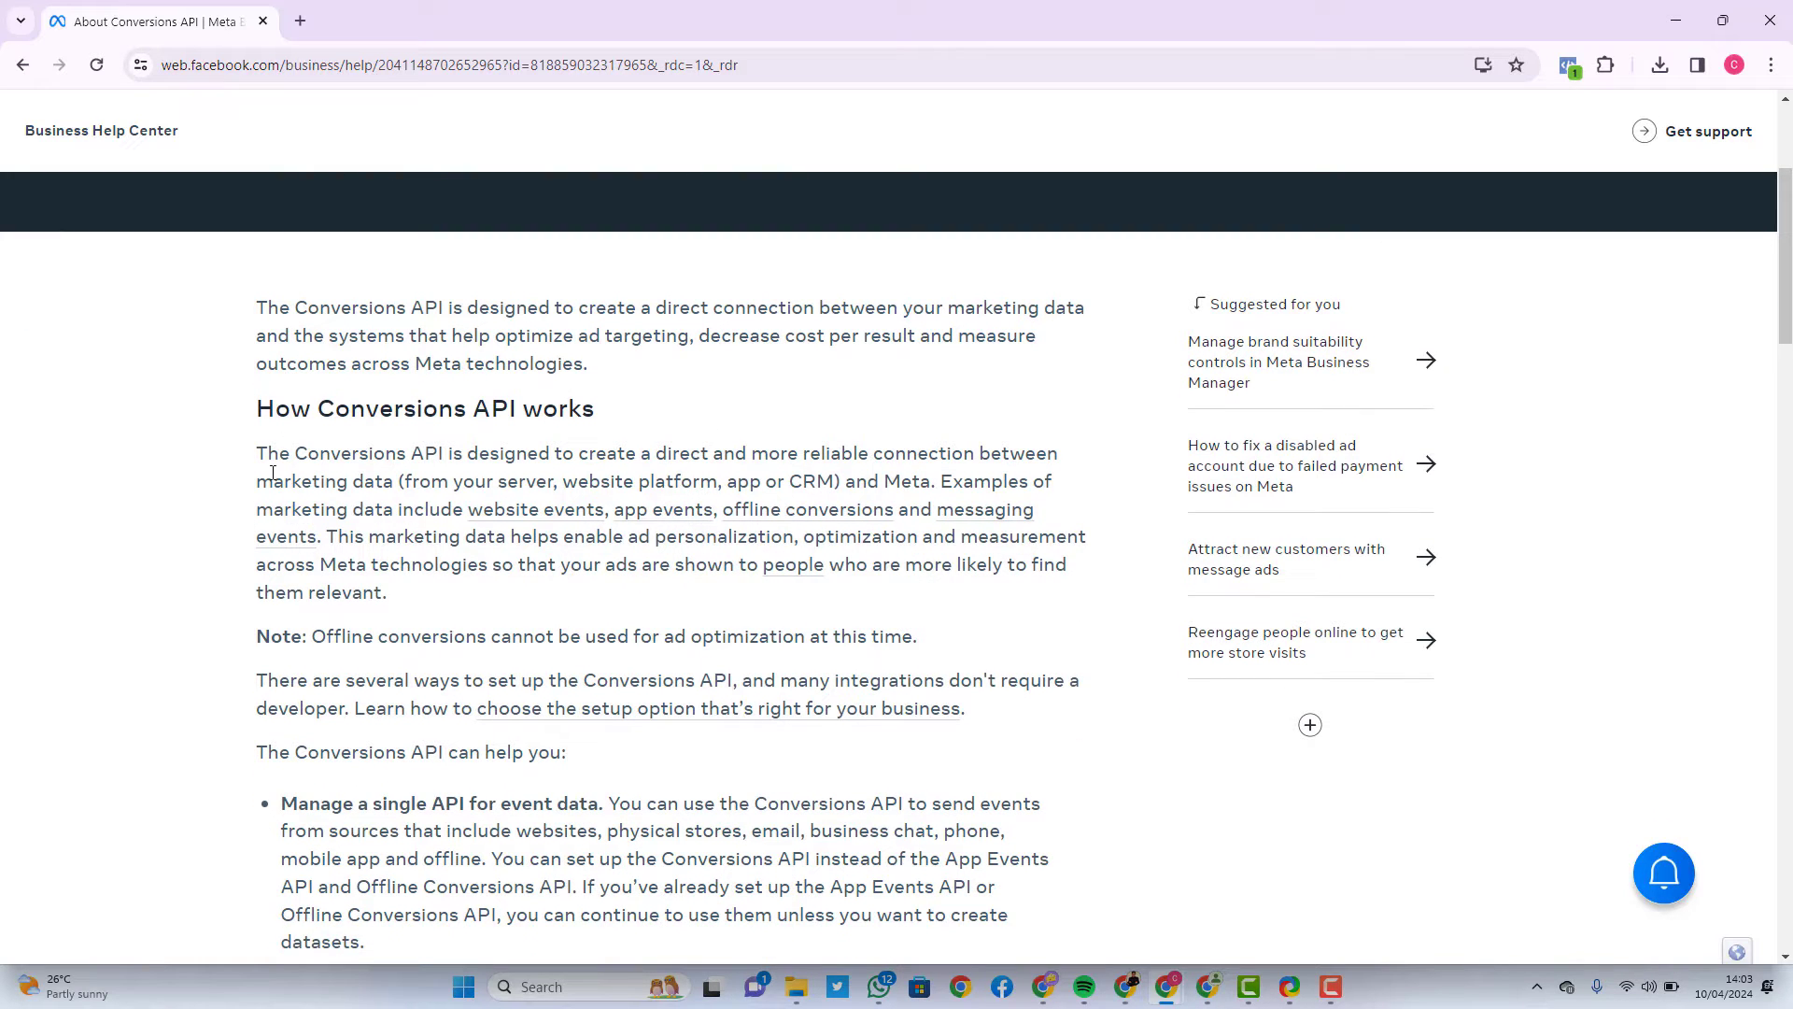
drag(260, 452, 217, 462)
scroll(222, 545, down, 1)
scroll(225, 537, down, 1)
scroll(227, 528, up, 2)
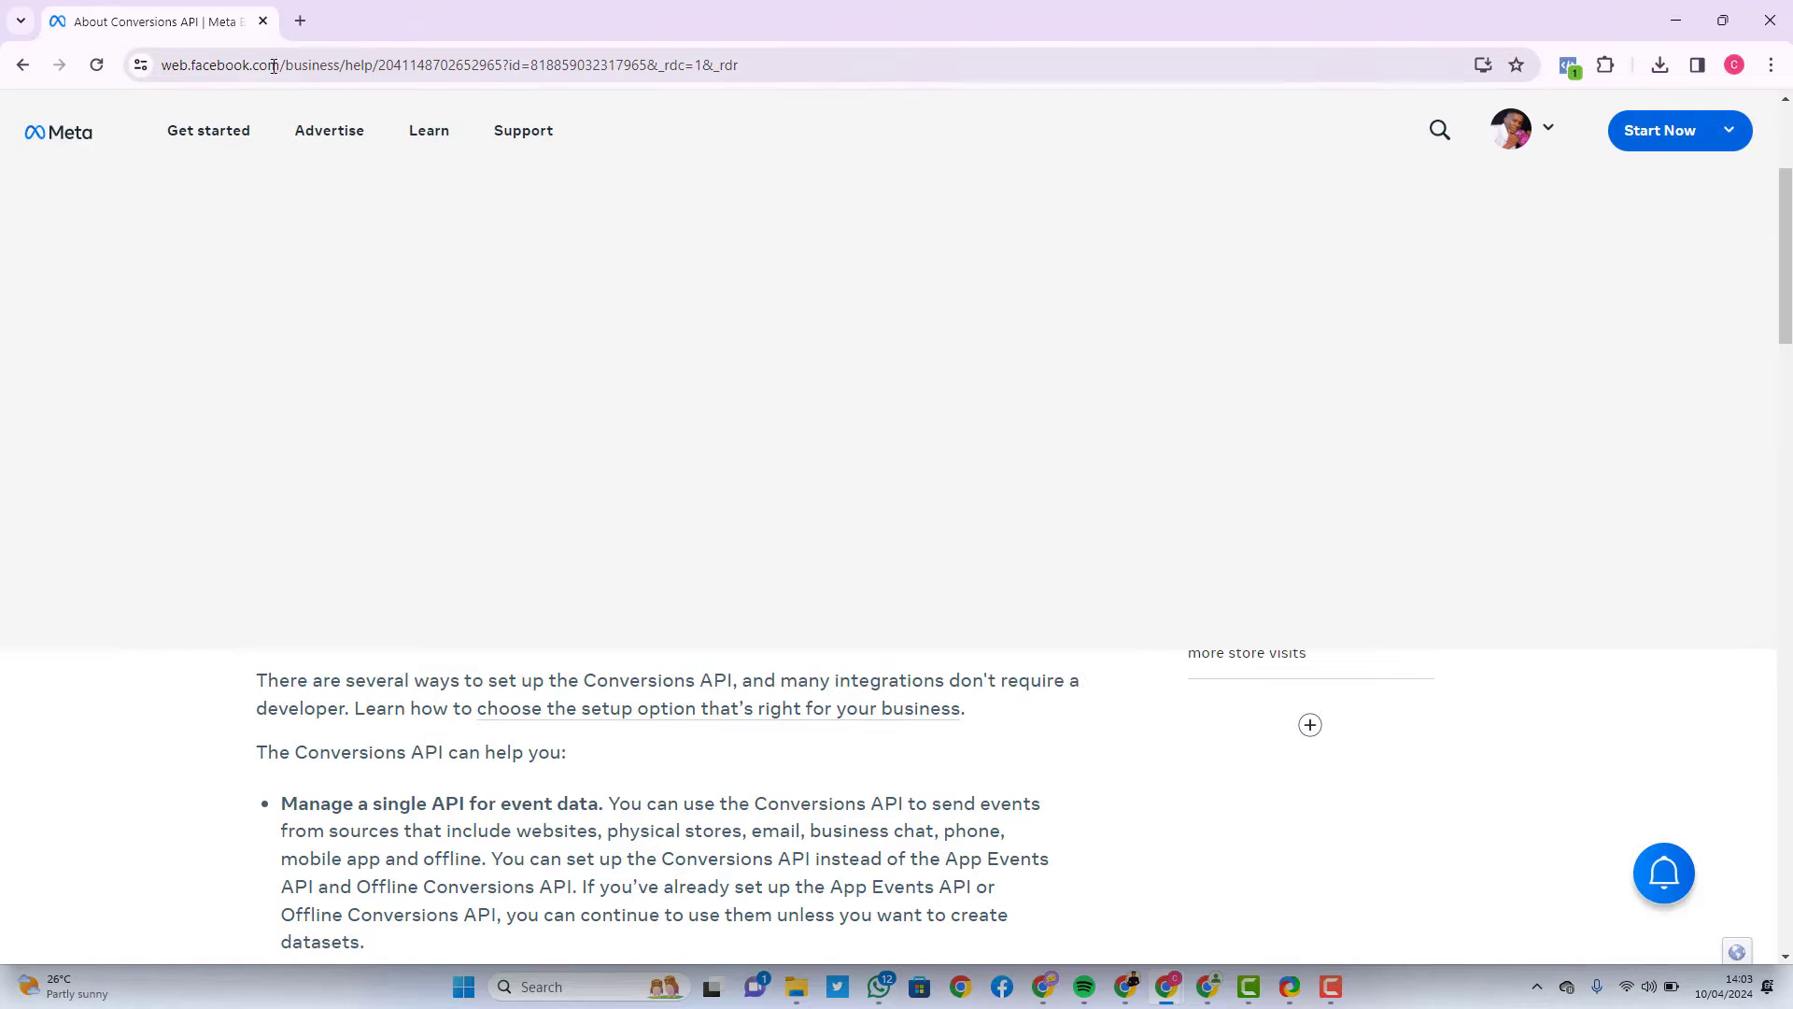
scroll(620, 535, up, 1)
scroll(497, 707, up, 2)
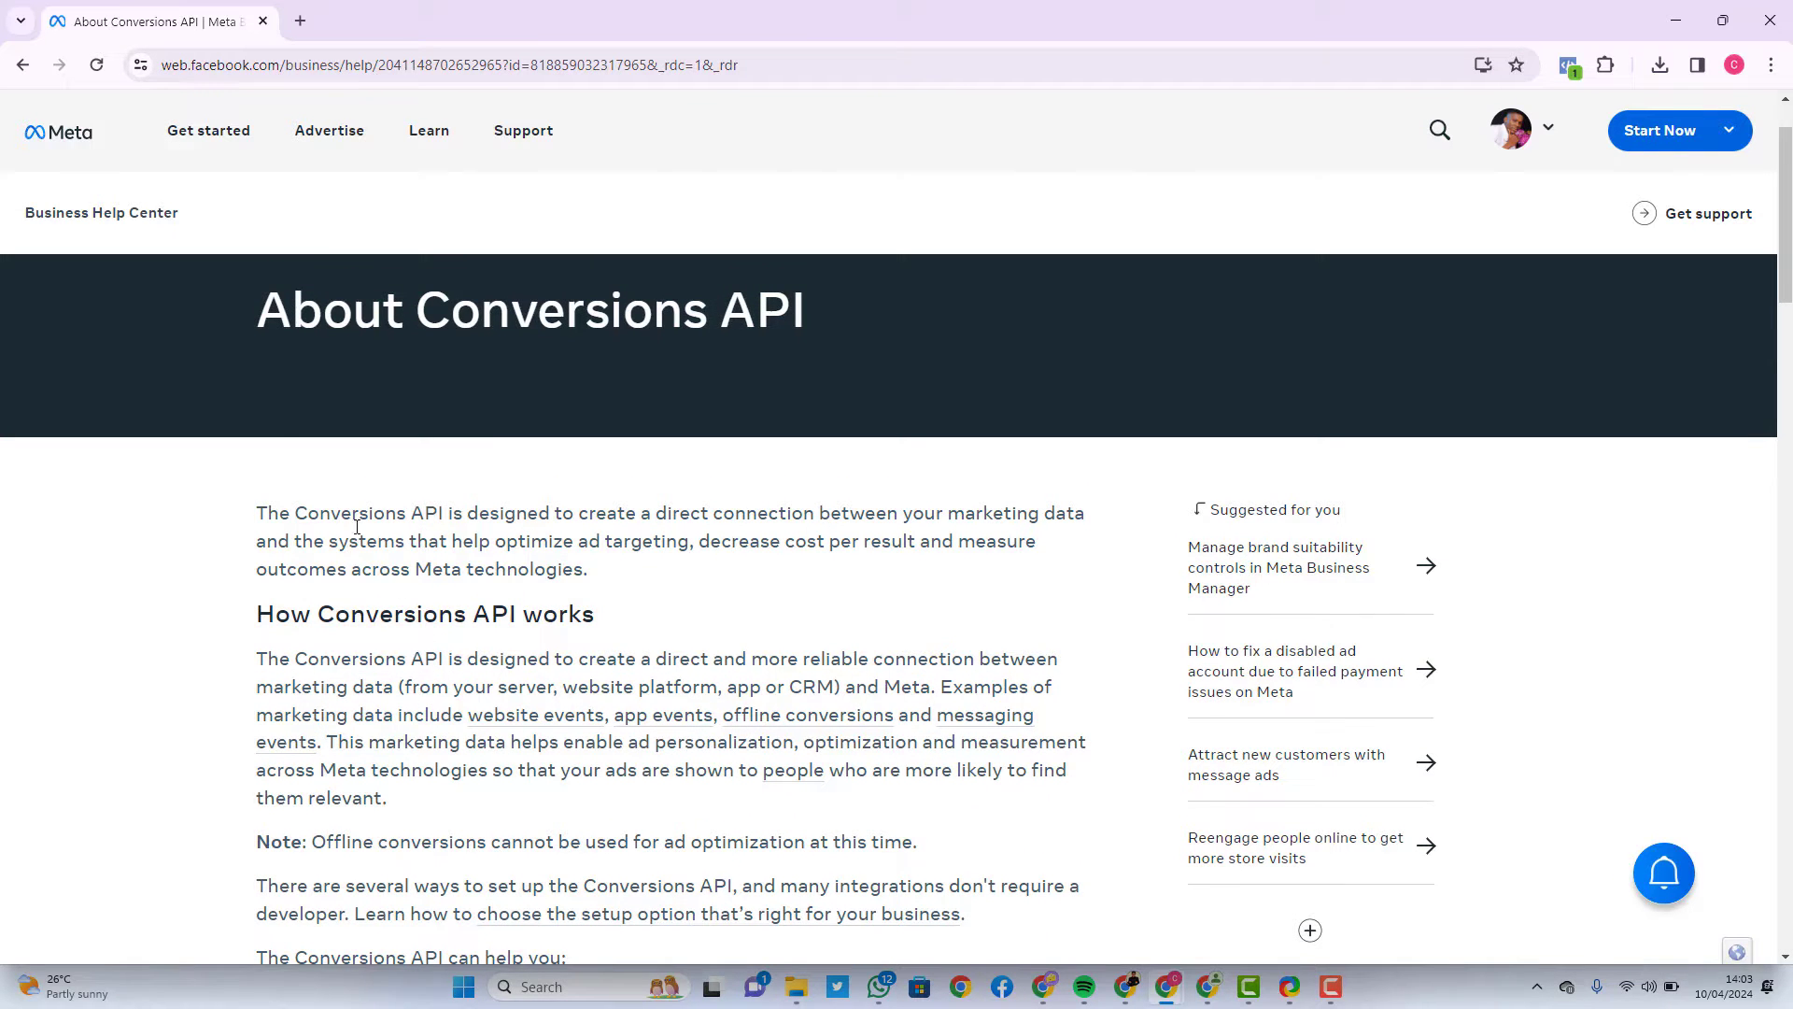
scroll(357, 526, up, 1)
scroll(386, 457, down, 6)
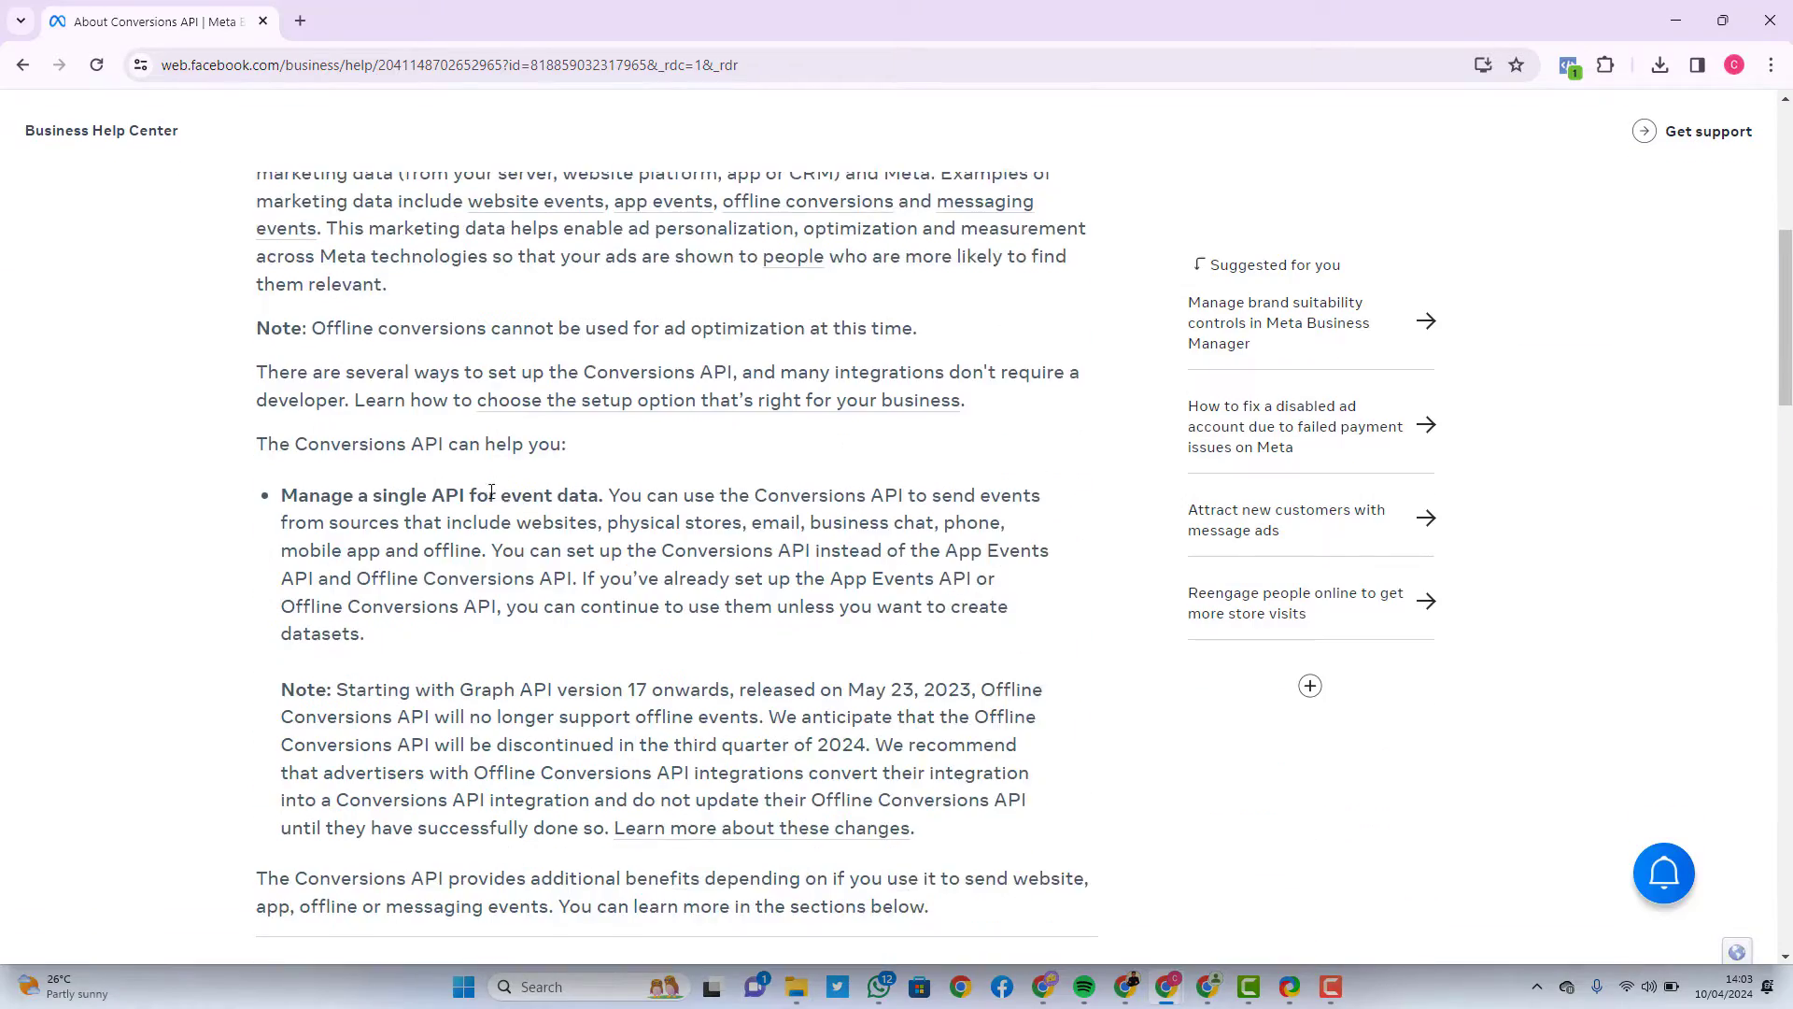
scroll(494, 494, down, 1)
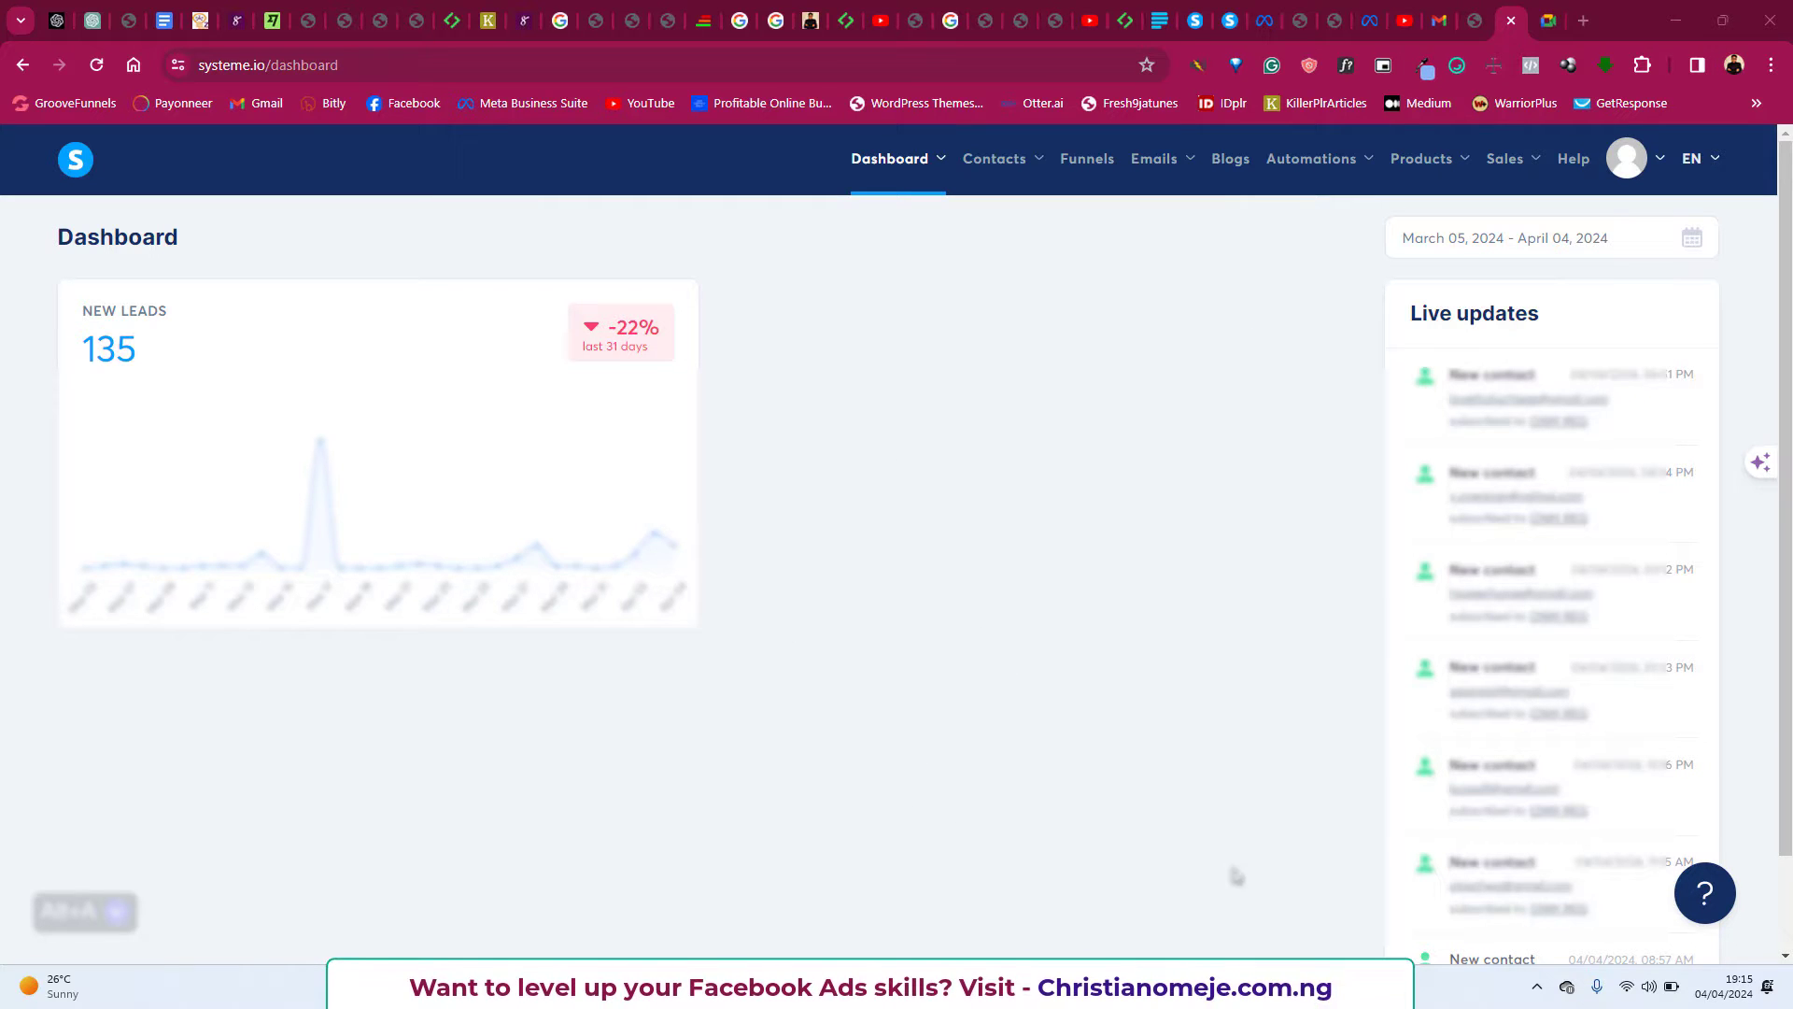
Switch to Meta Events Manager and examine the overview of the TNN's Pixel - Systeme dataset, including its ID, event activity and events.
click(1209, 987)
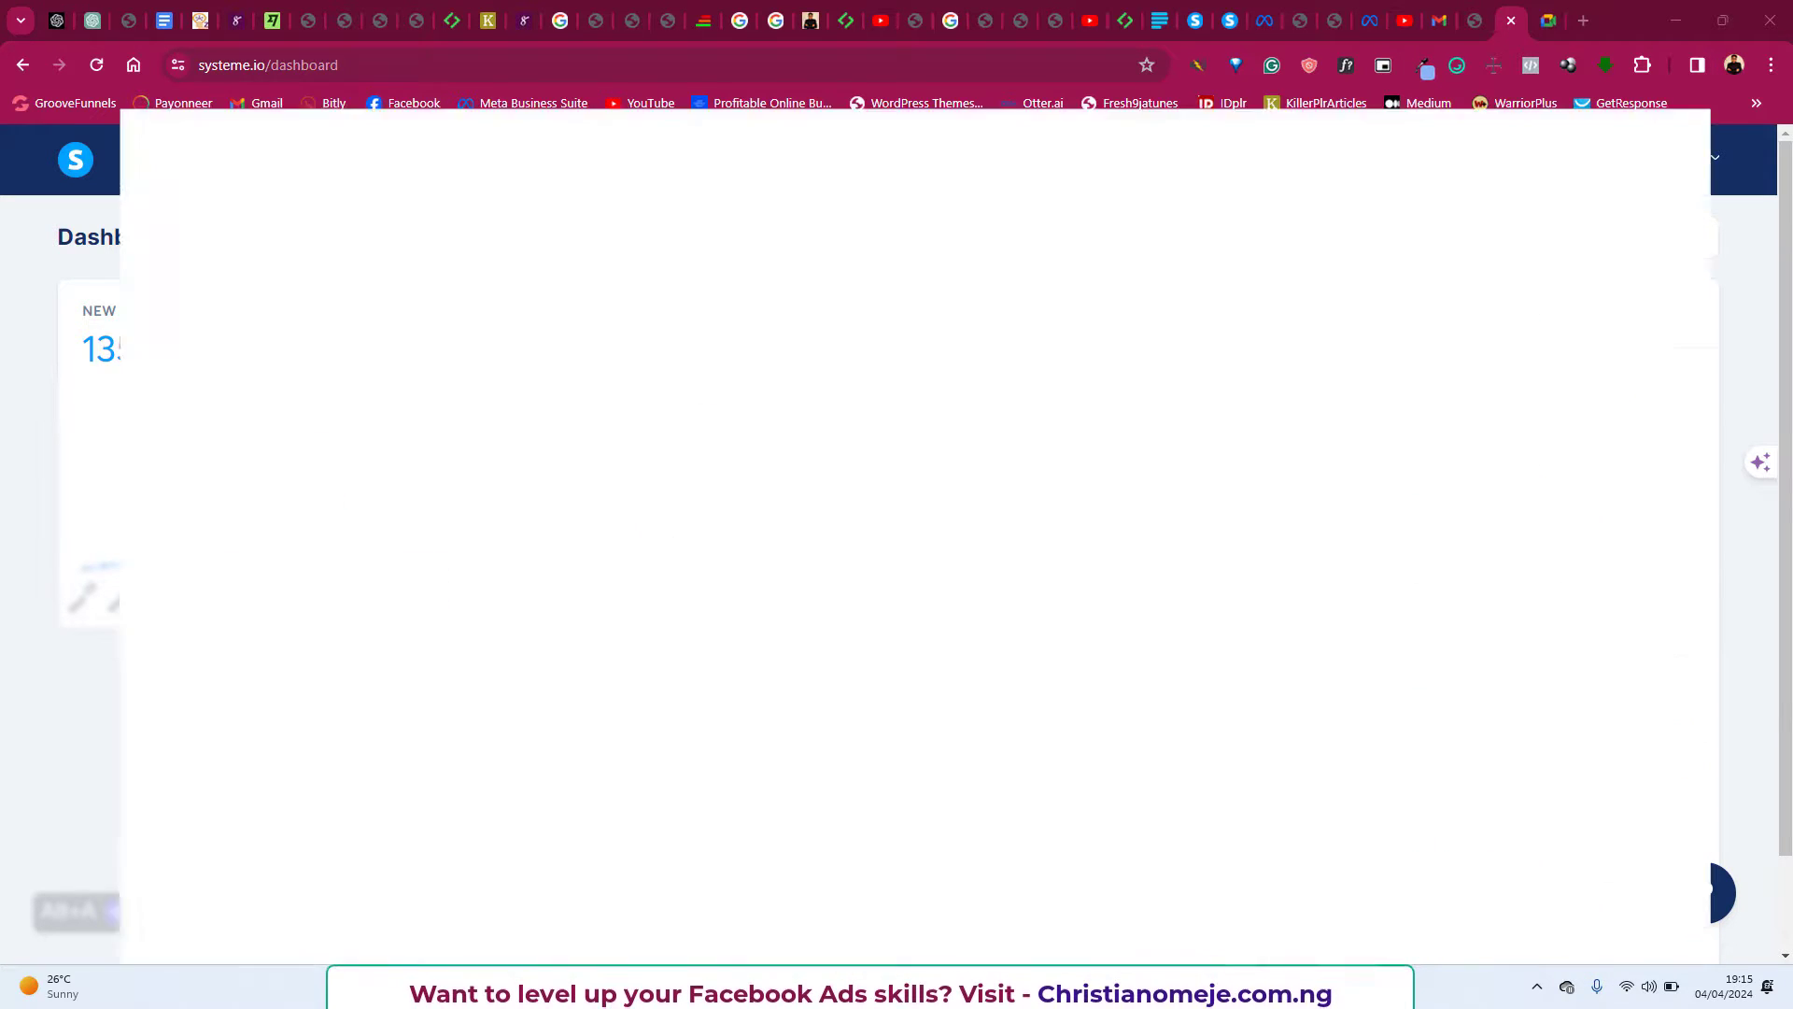
scroll(999, 567, down, 1)
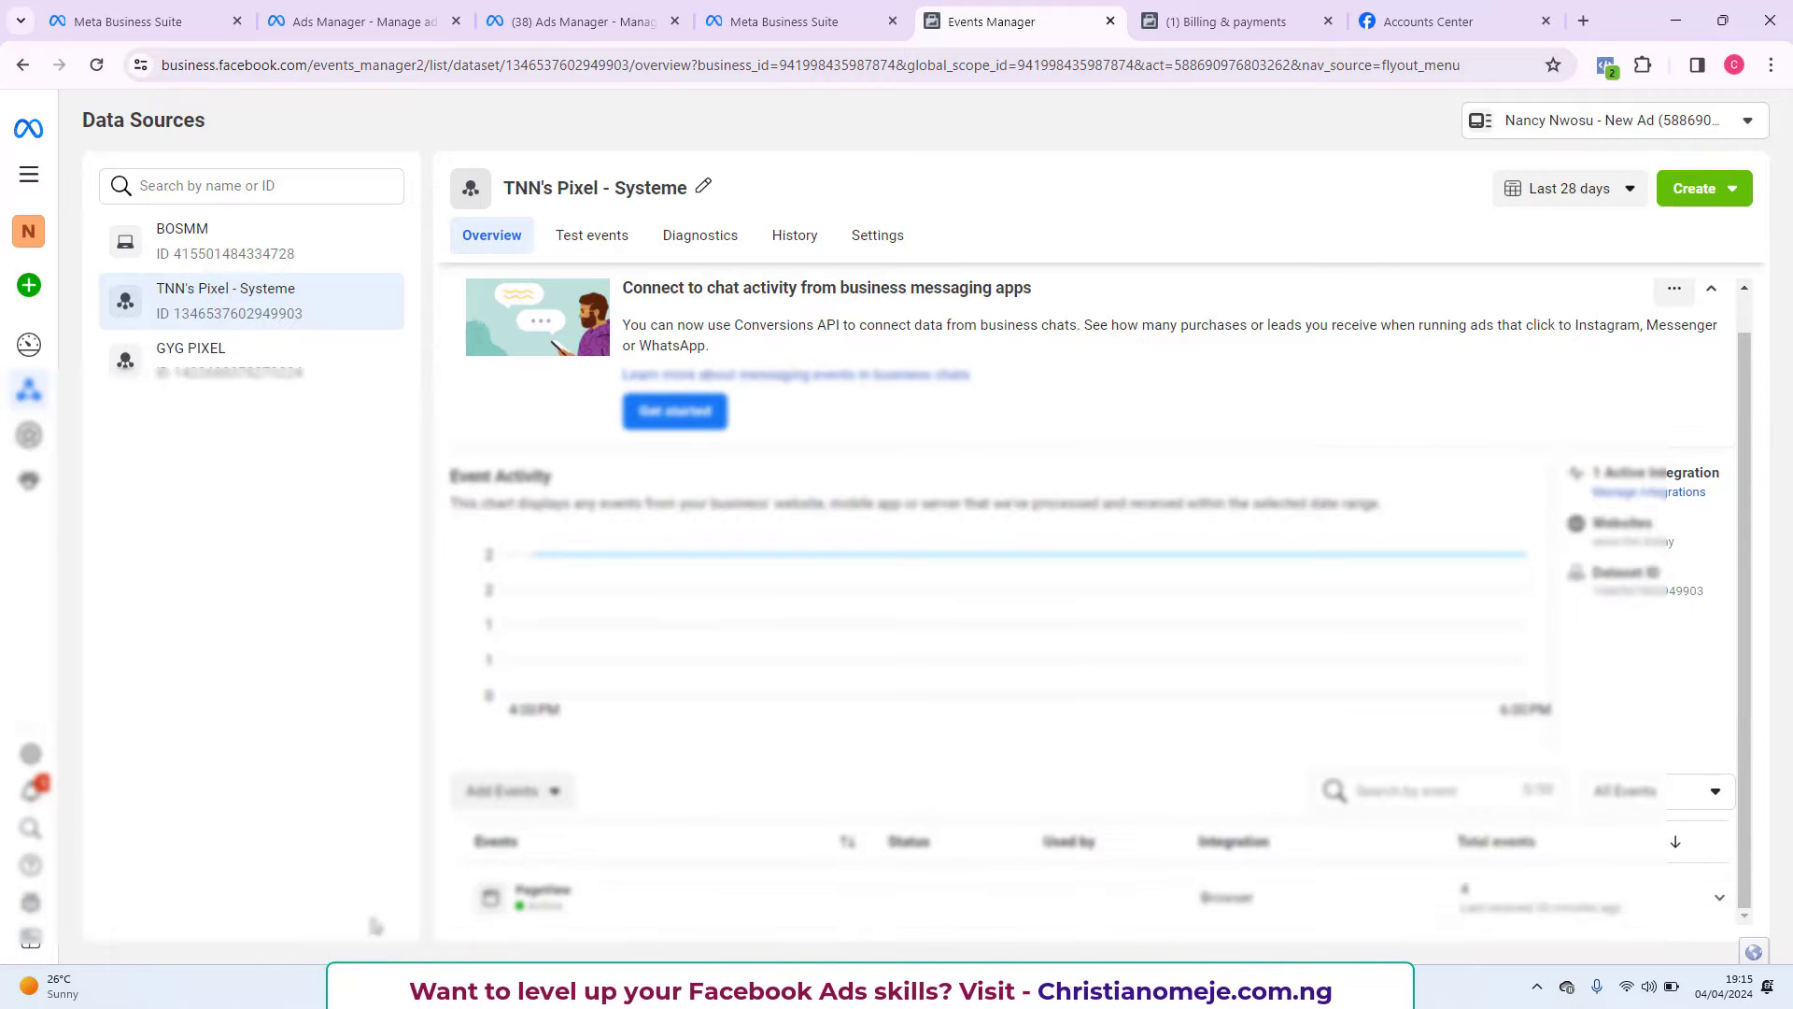
scroll(763, 852, up, 1)
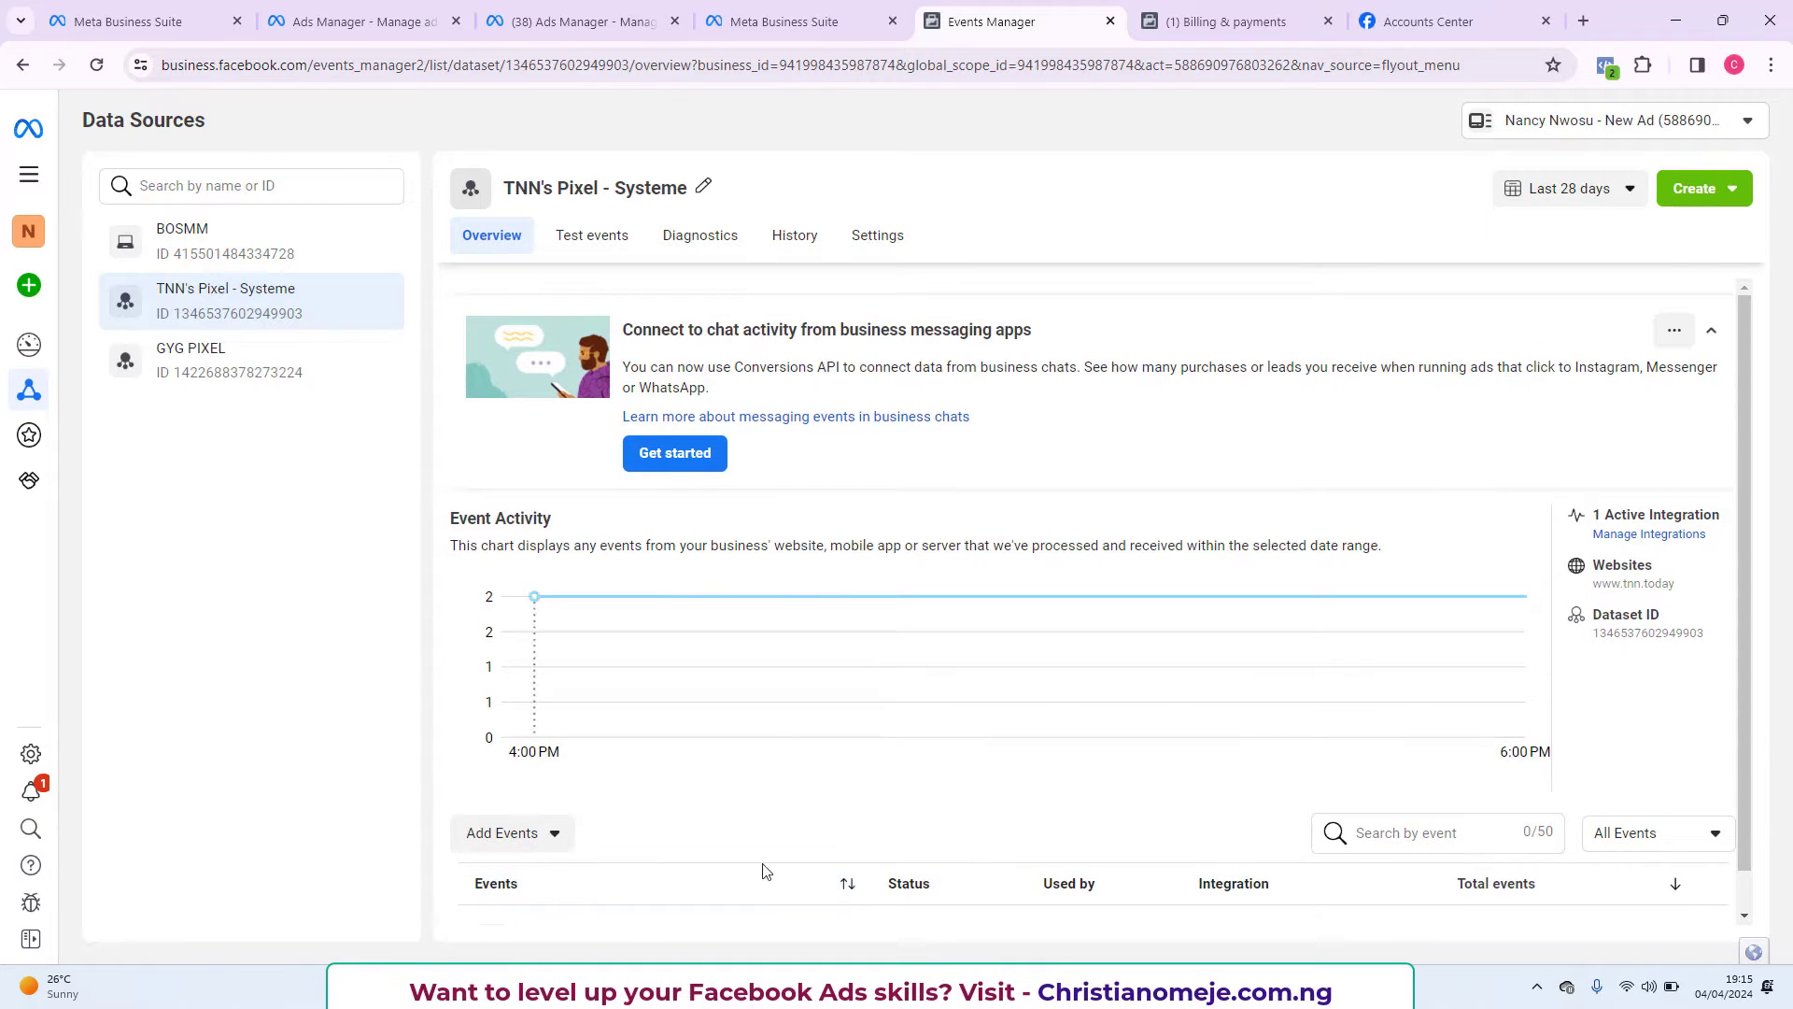
scroll(1059, 797, down, 1)
scroll(691, 775, up, 1)
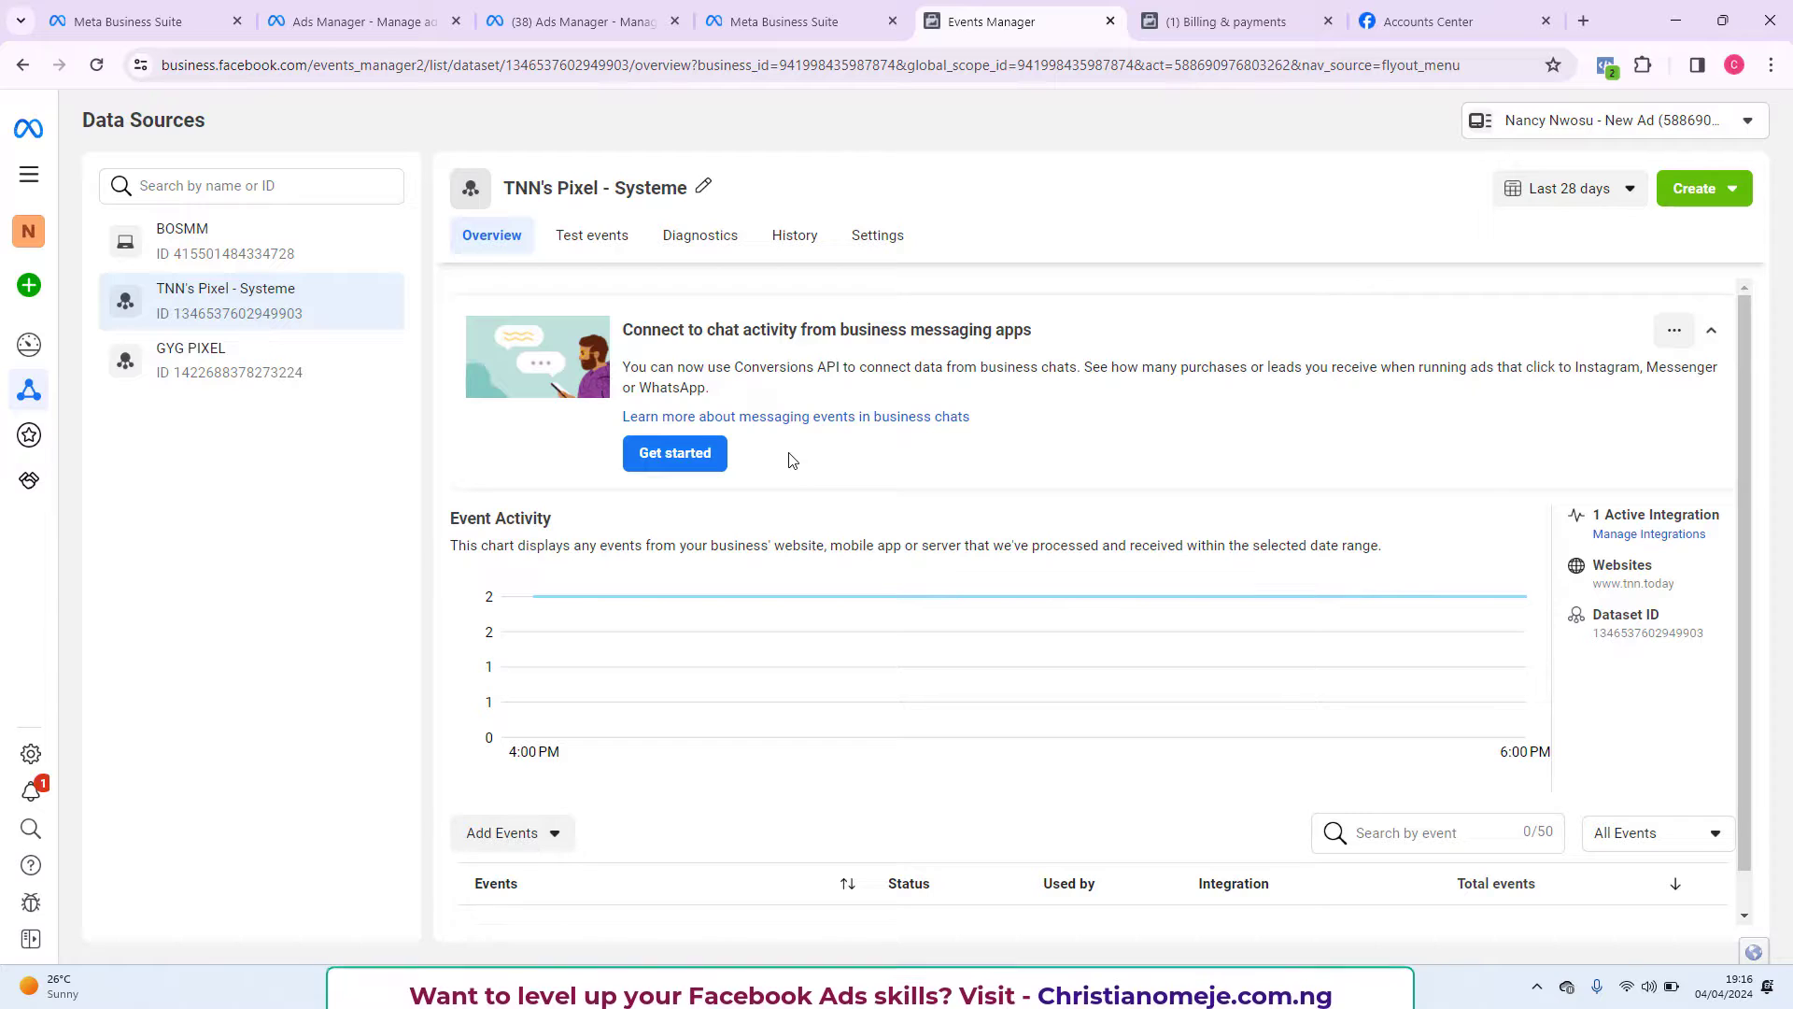
scroll(705, 548, down, 1)
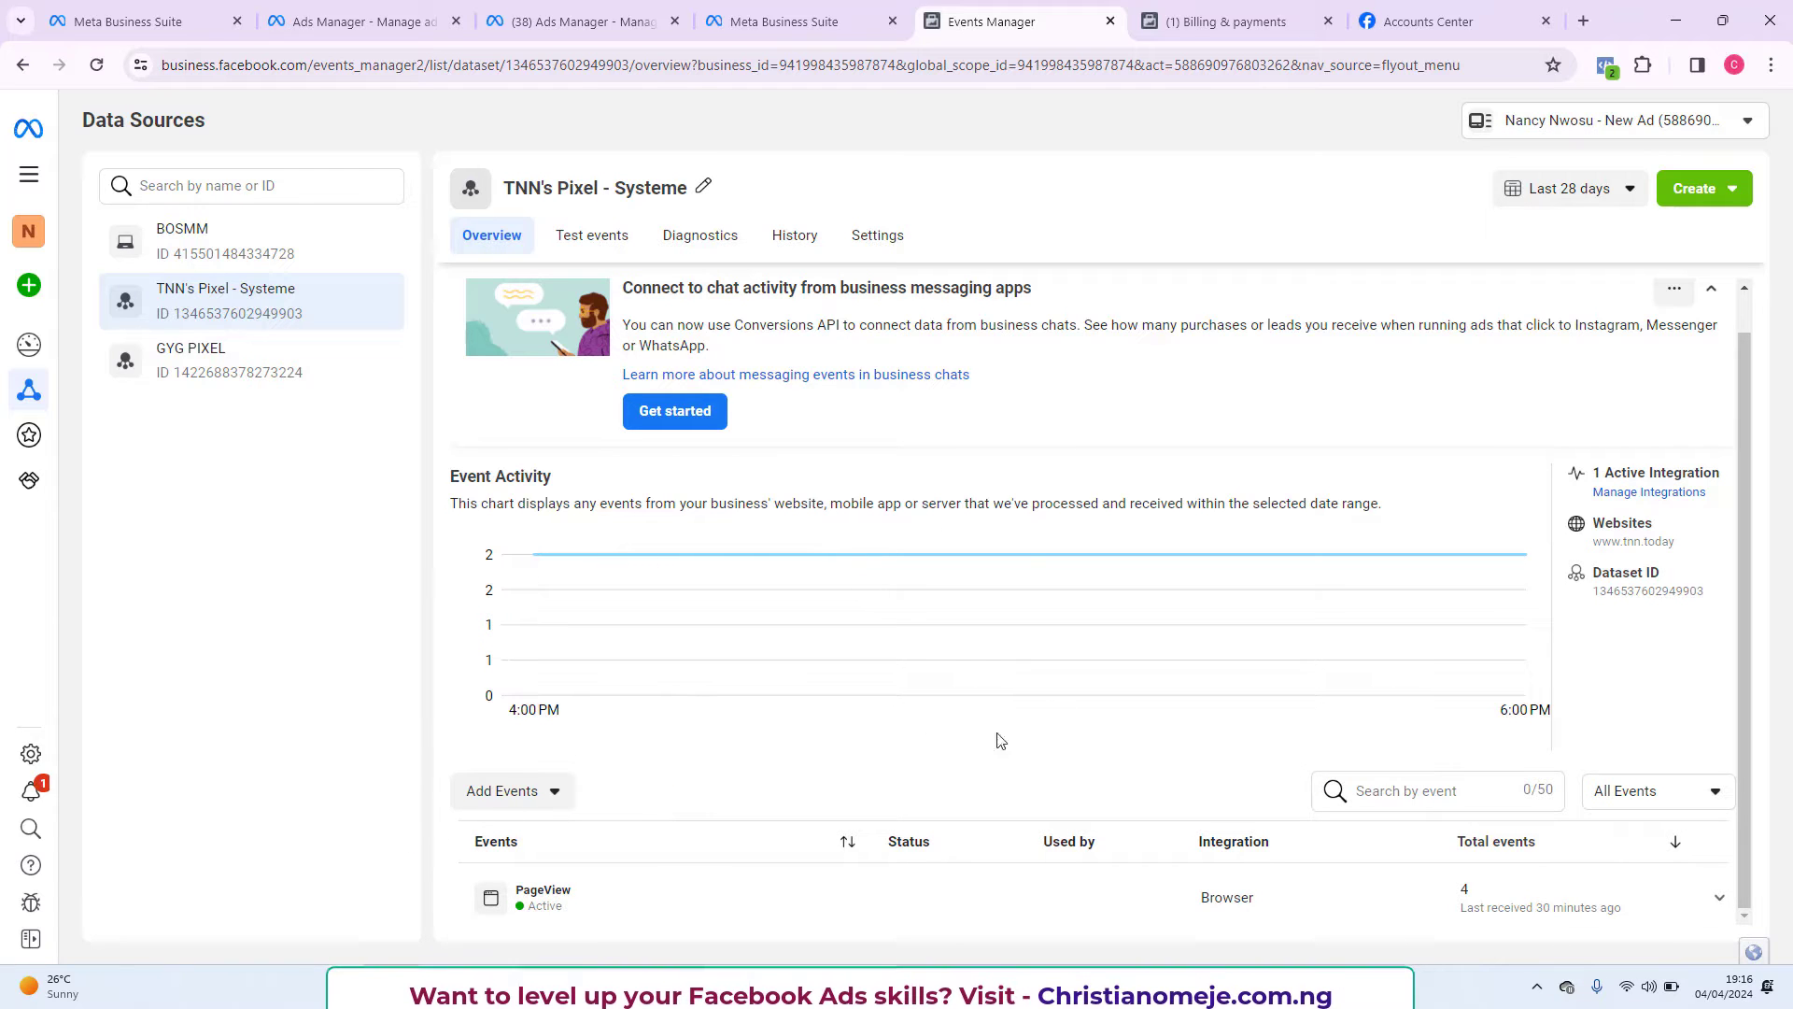
drag(306, 316, 183, 325)
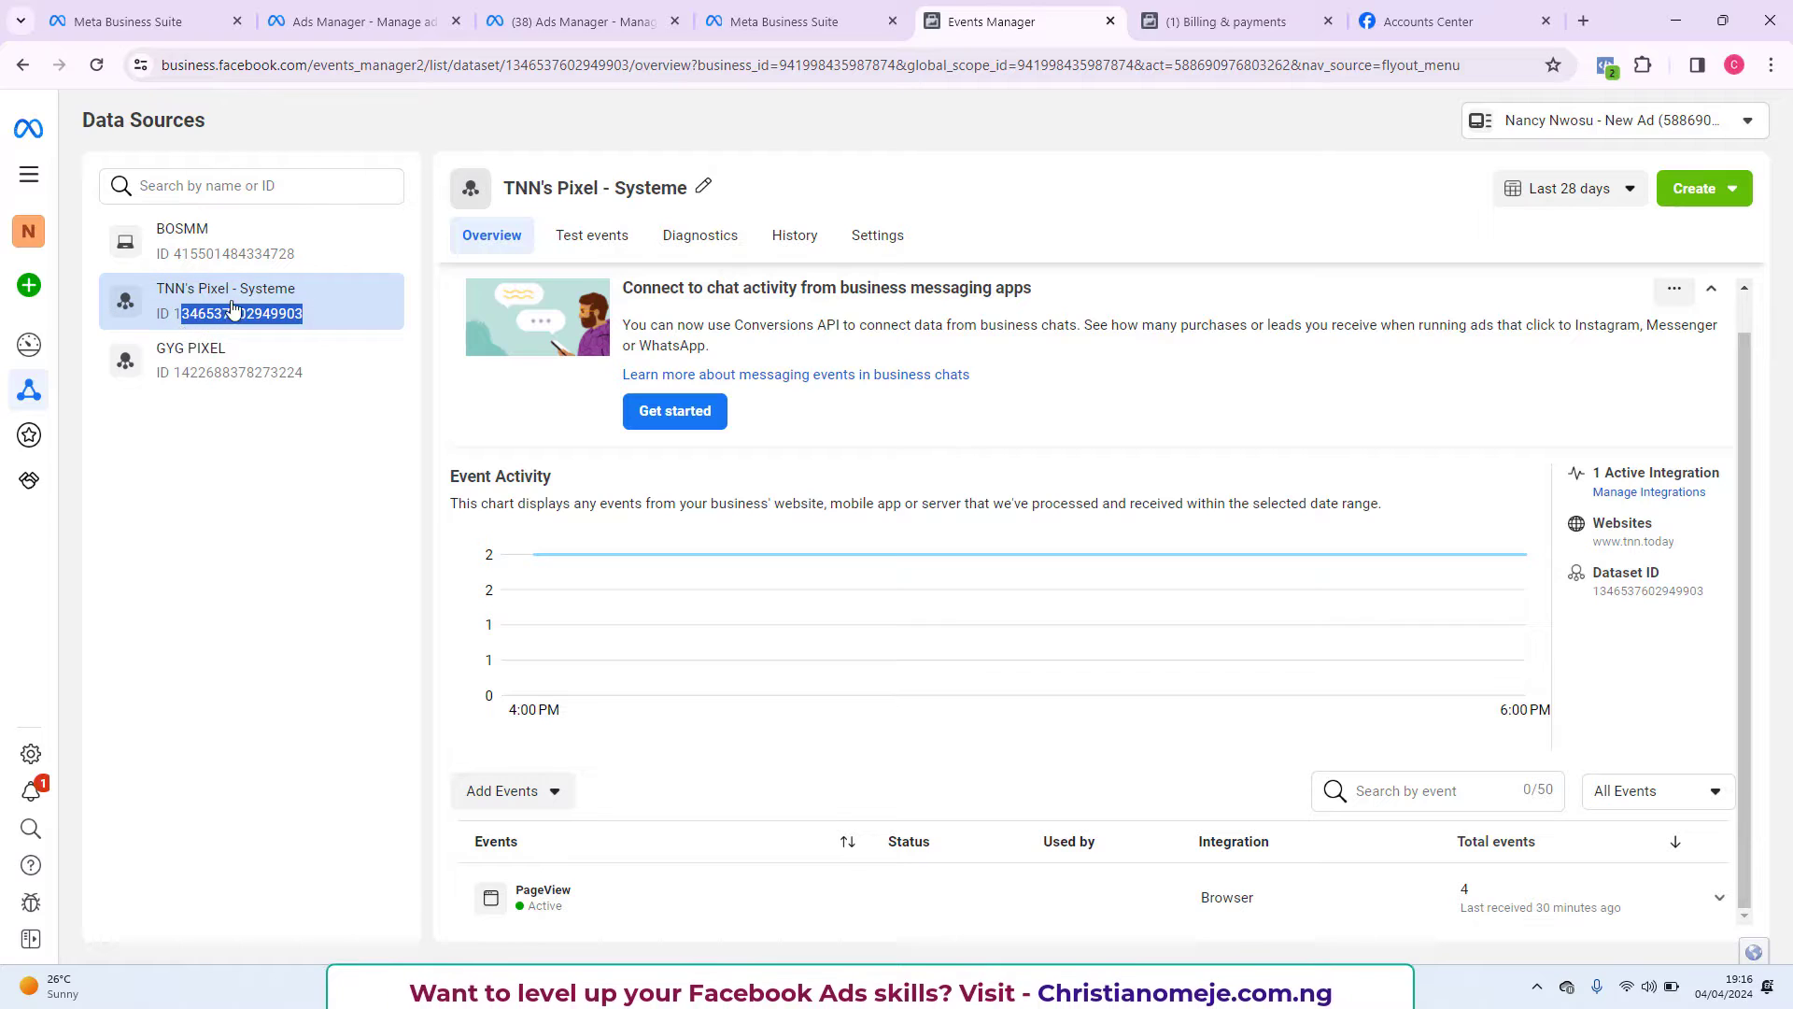
click(331, 508)
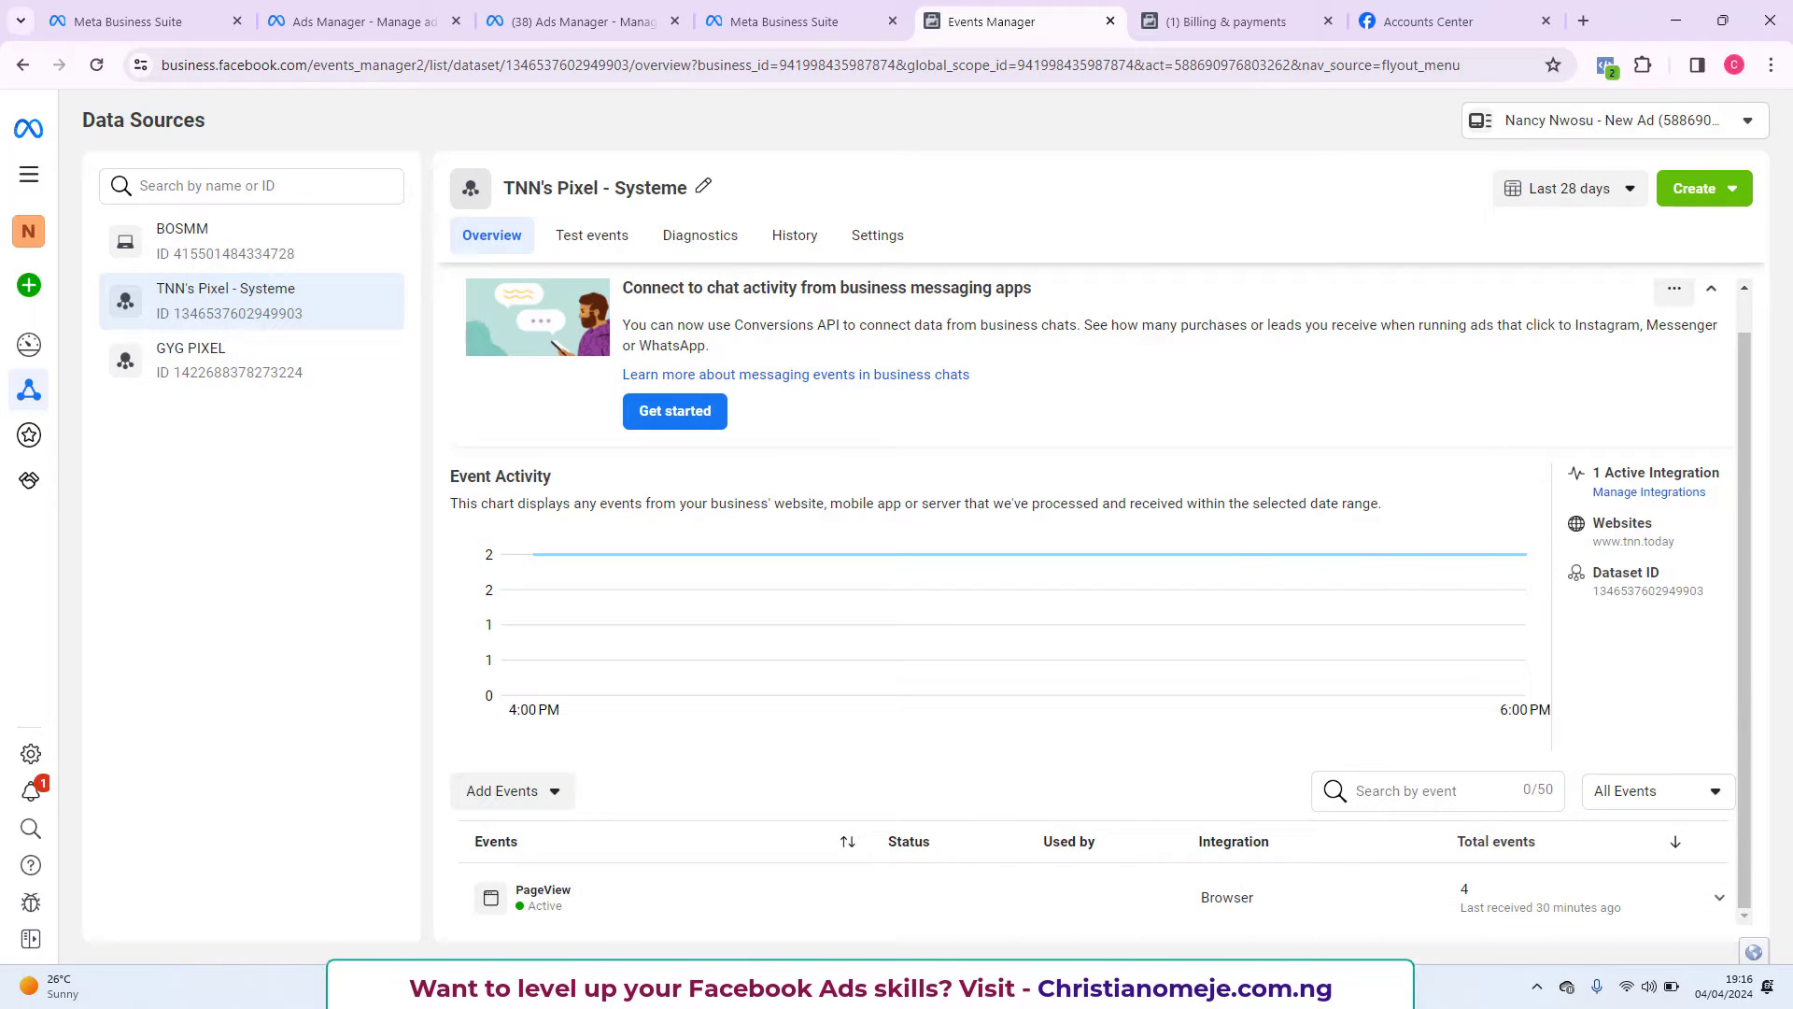
Switch to systeme.io and view the list of funnels.
key(alt+Tab)
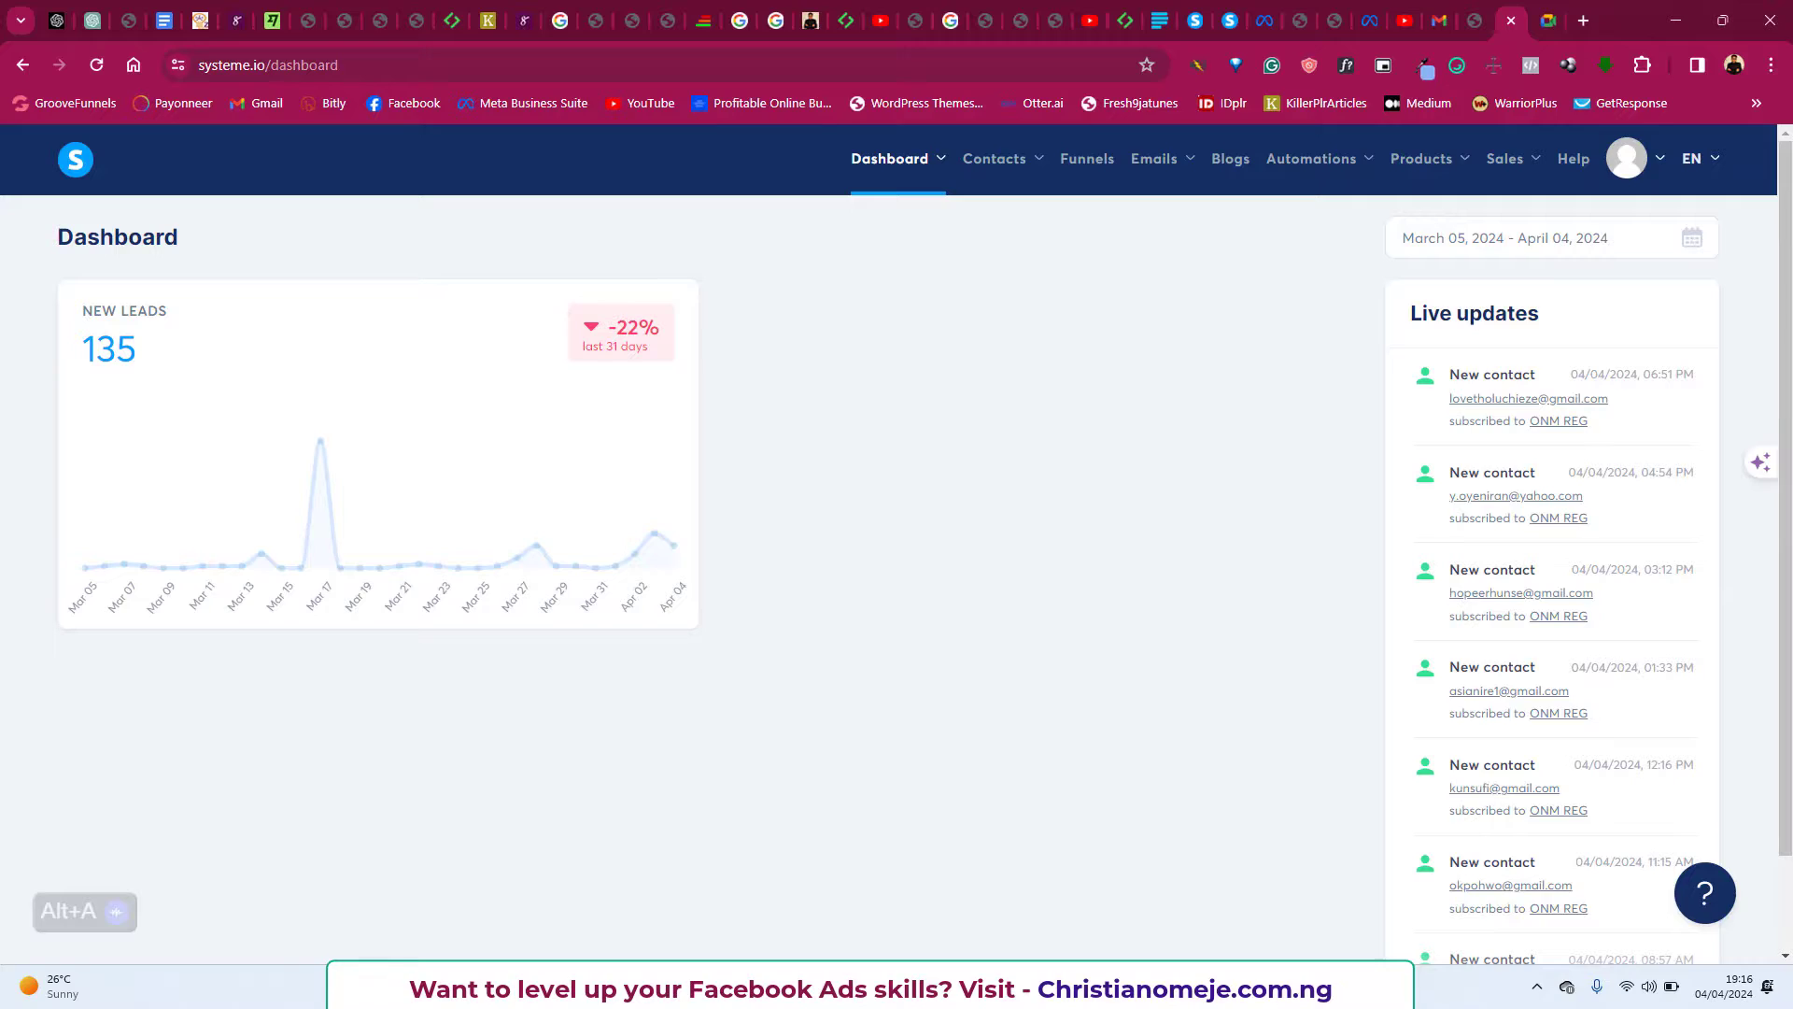
click(1086, 160)
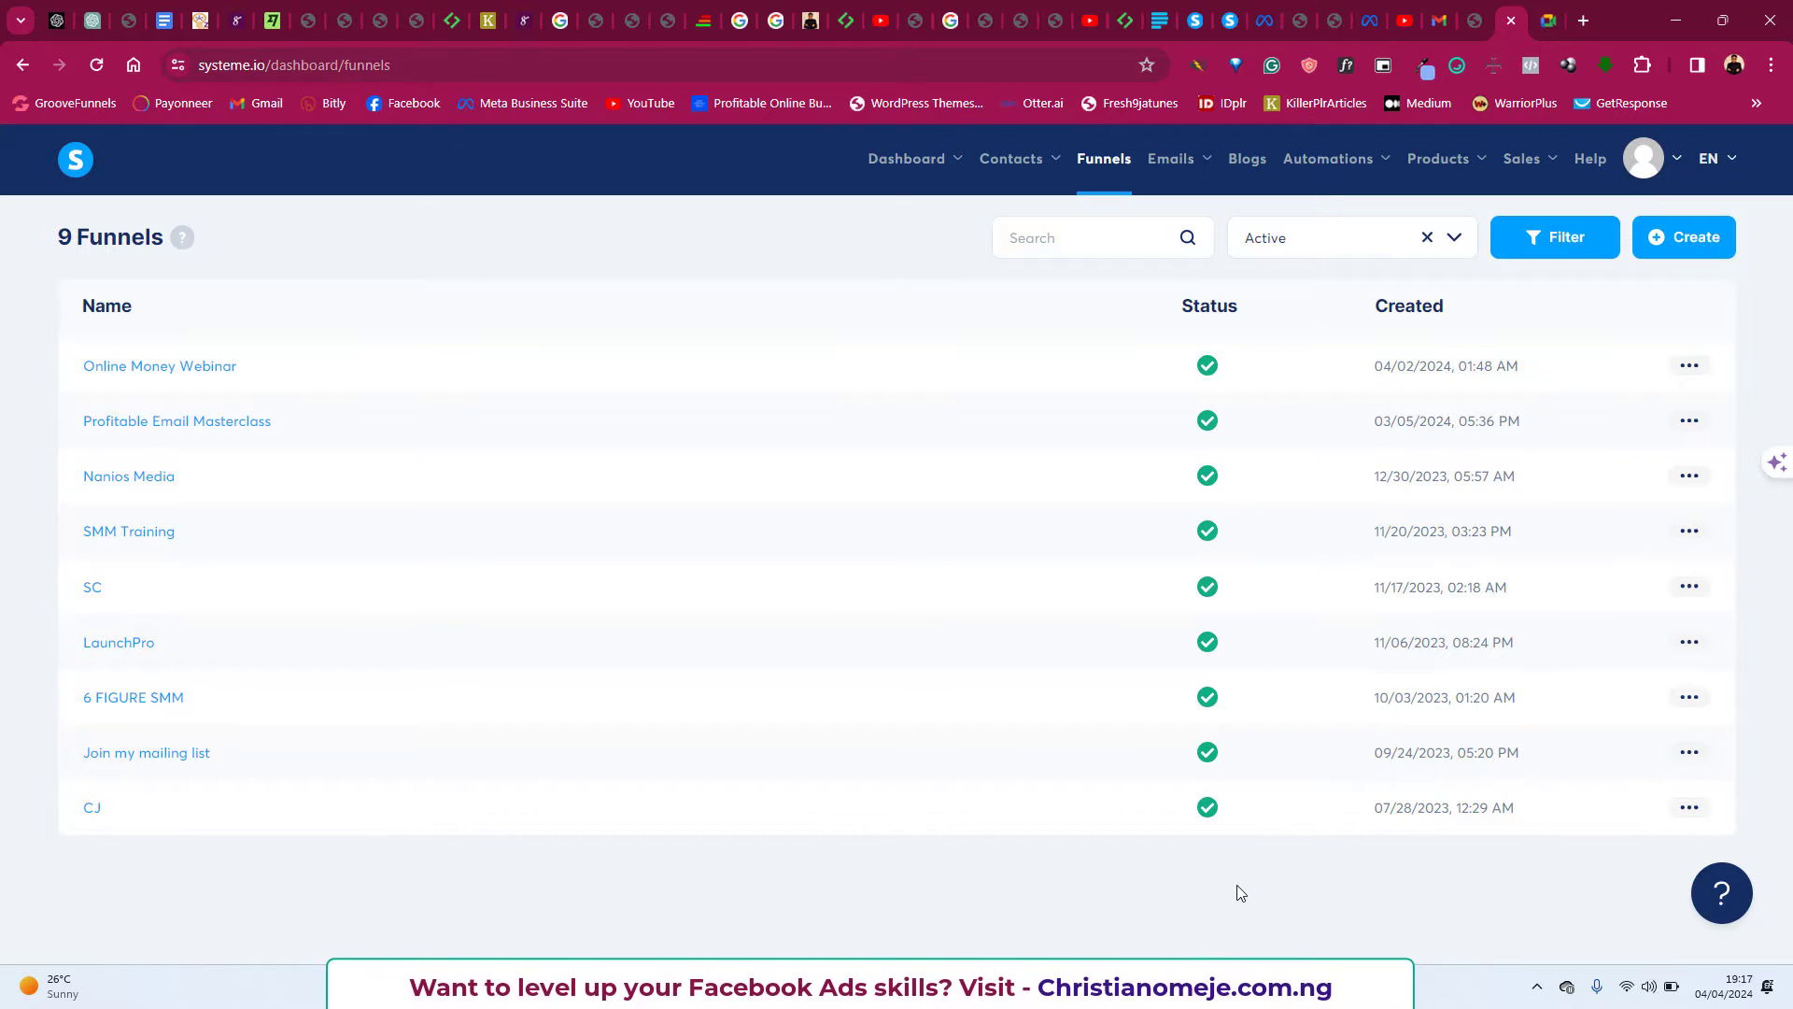
Switch to Meta Events Manager and add a new Conversions API integration to TNN's Pixel - Systeme using the Set up manually option.
key(alt+Tab)
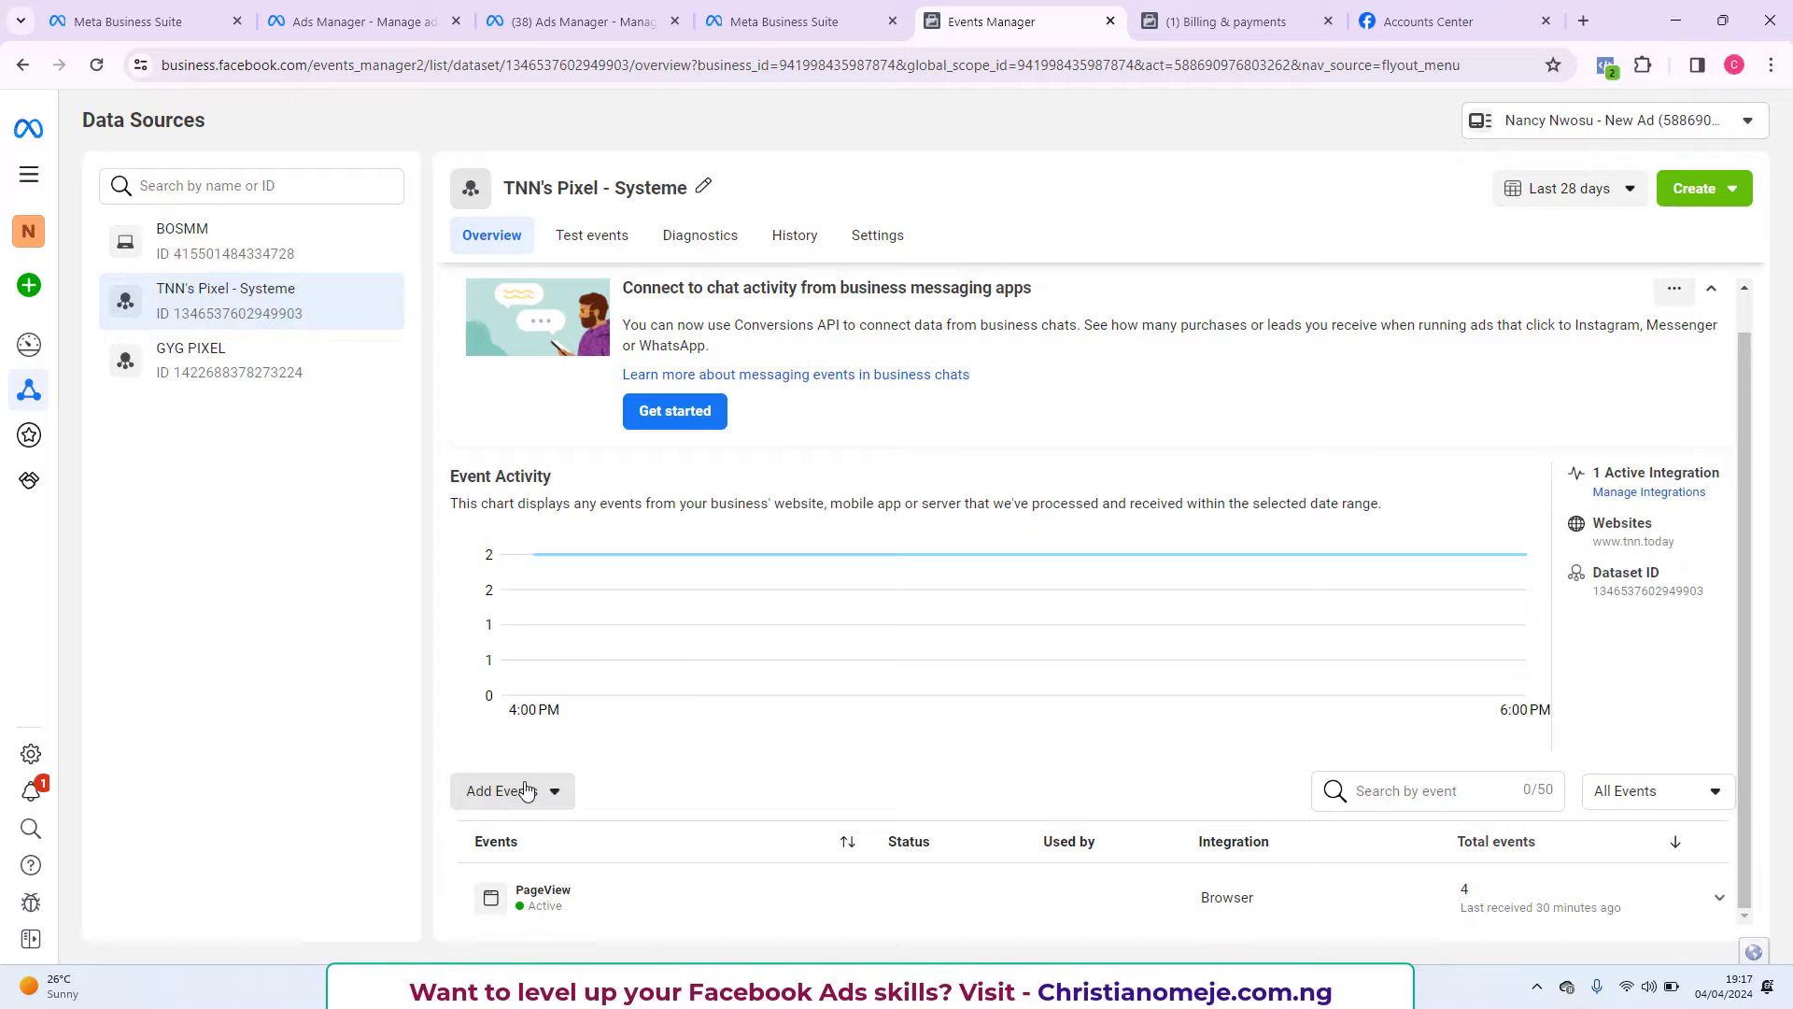
click(519, 790)
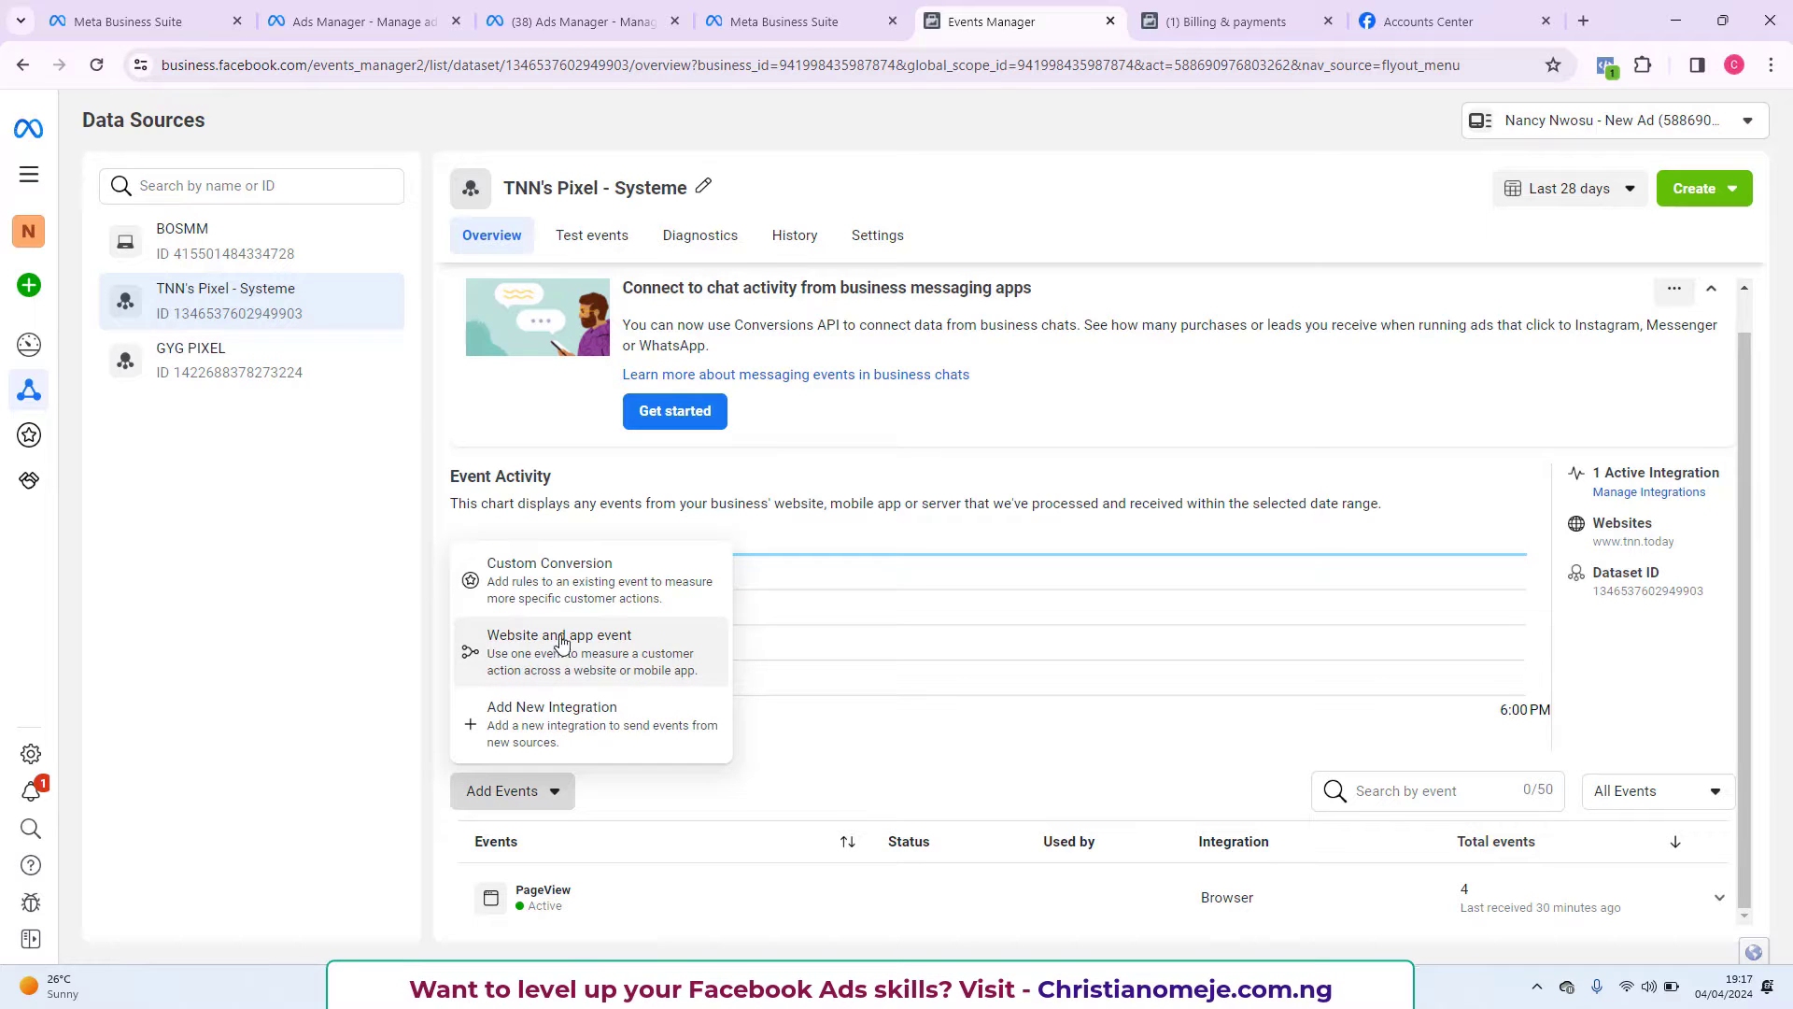
click(556, 717)
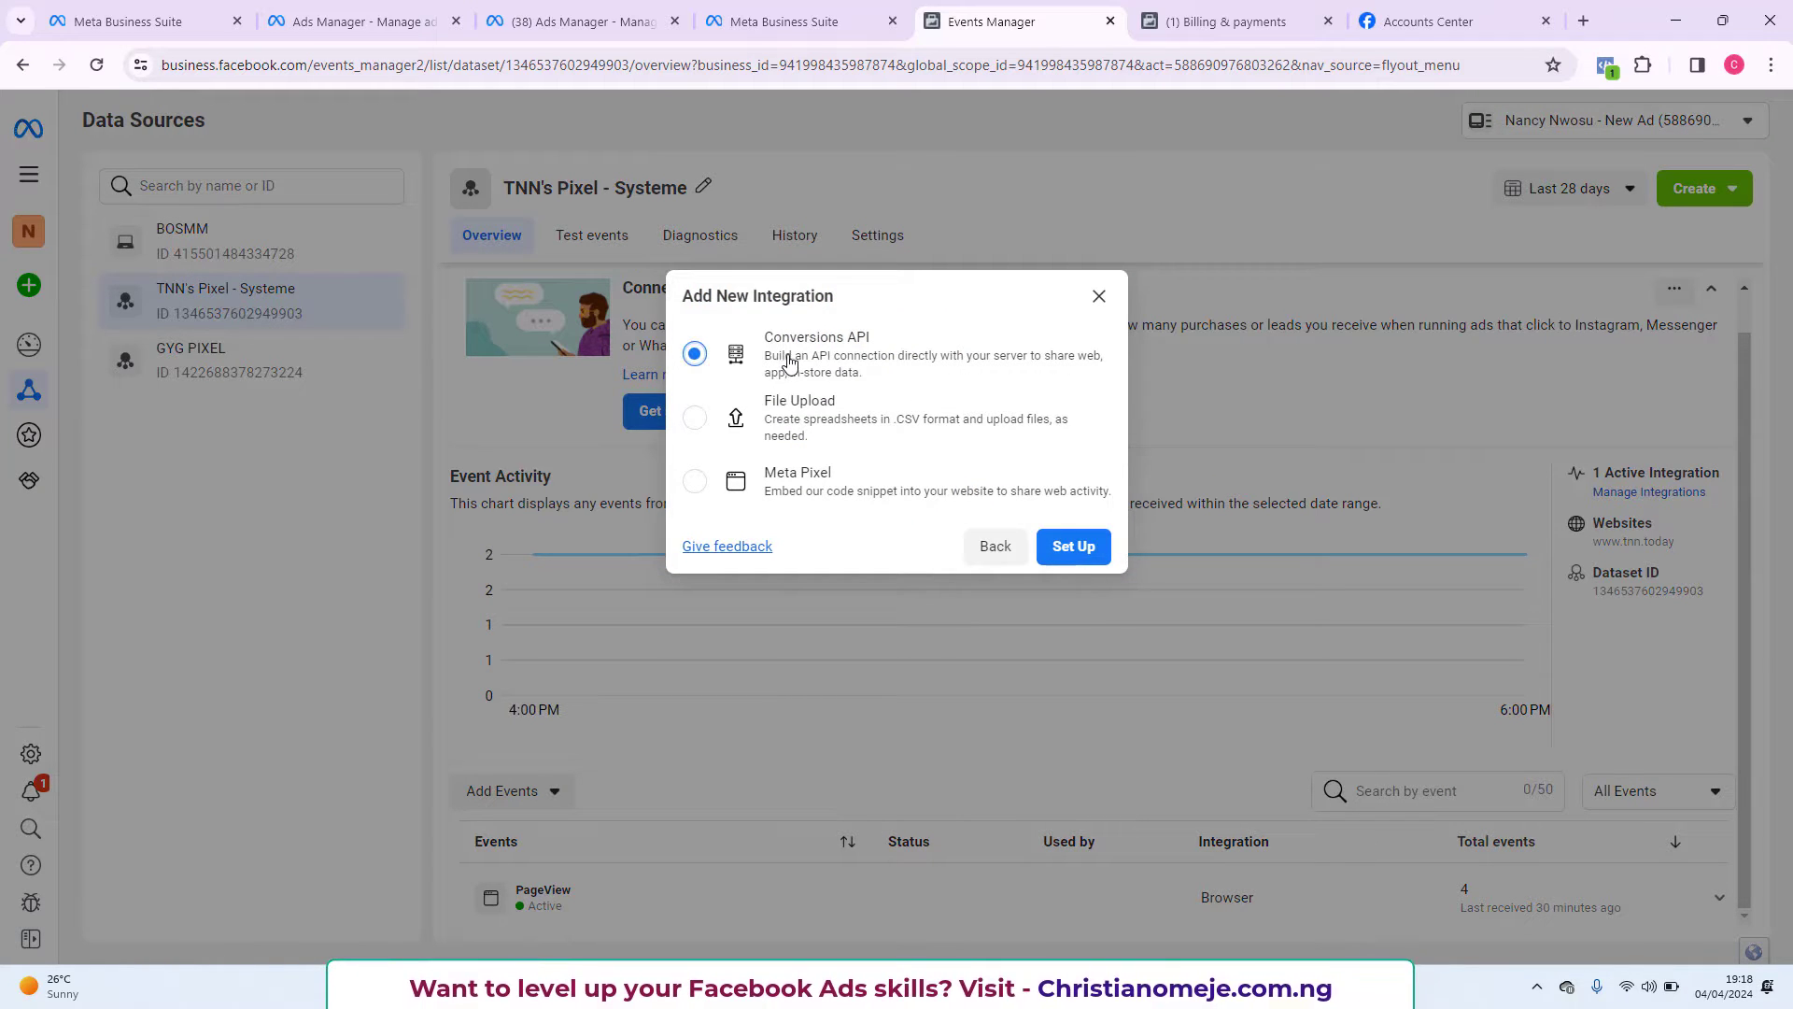
click(1077, 549)
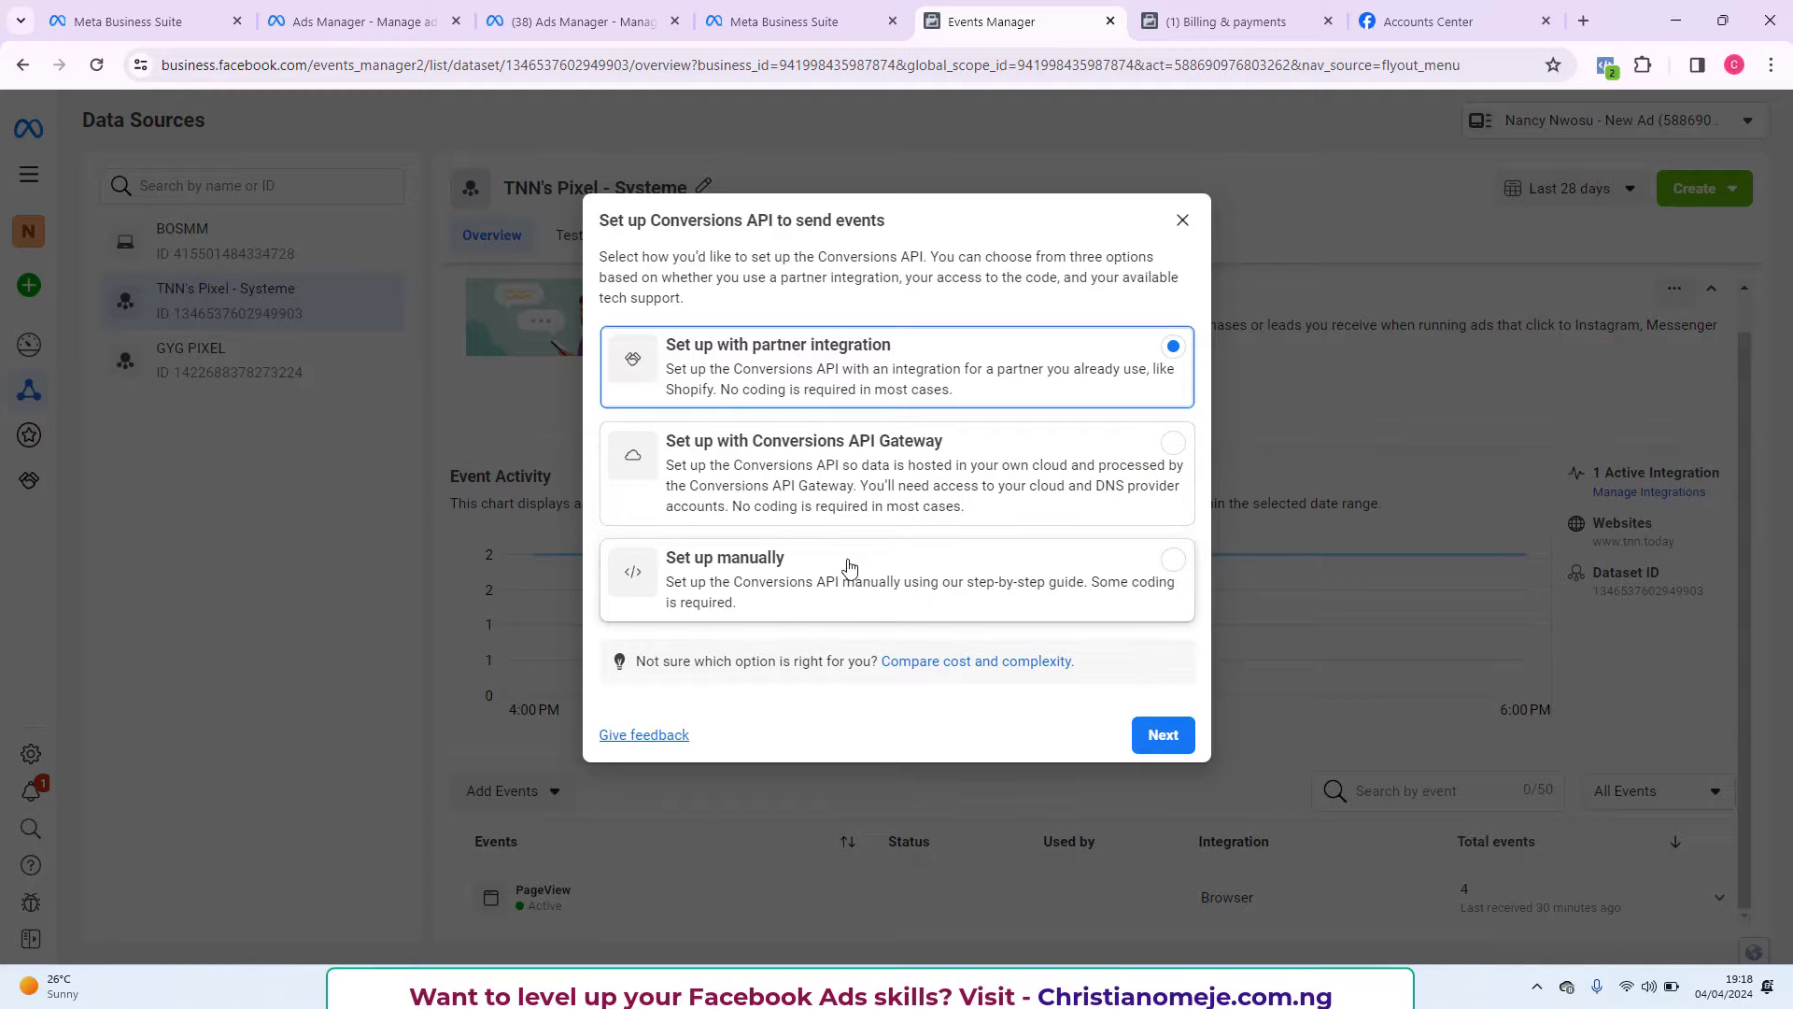
click(801, 581)
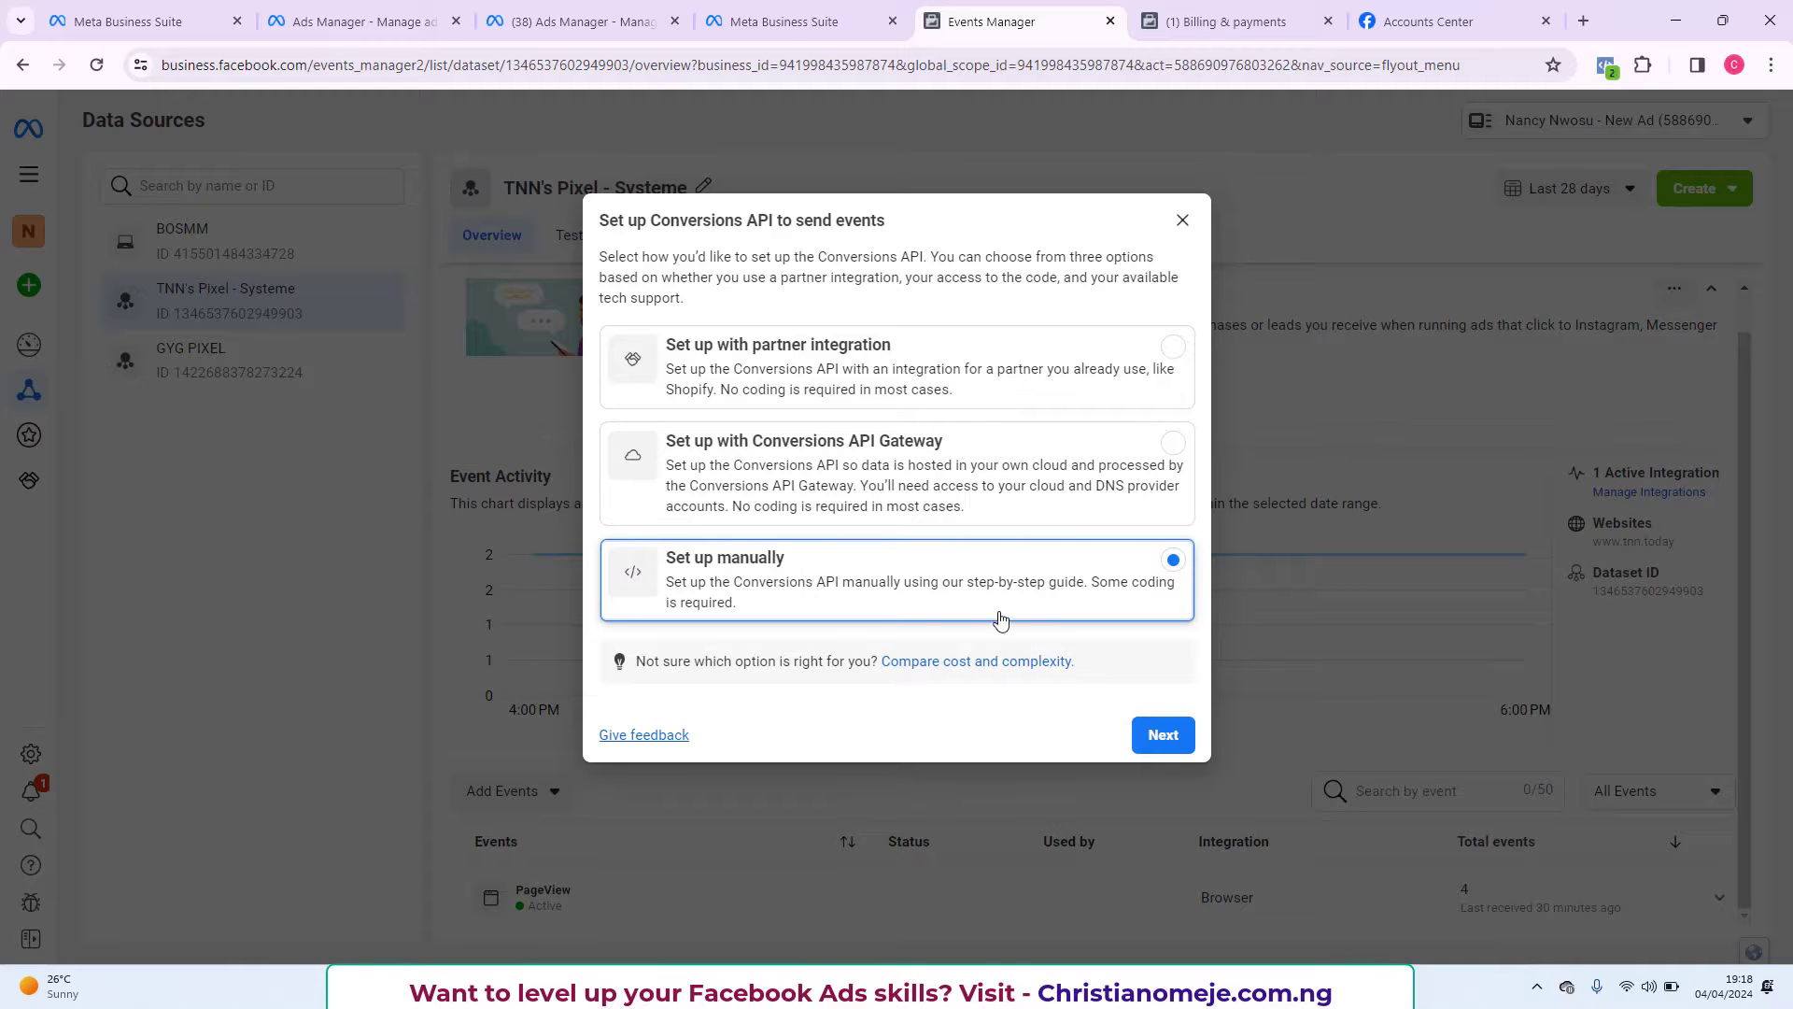
click(1182, 738)
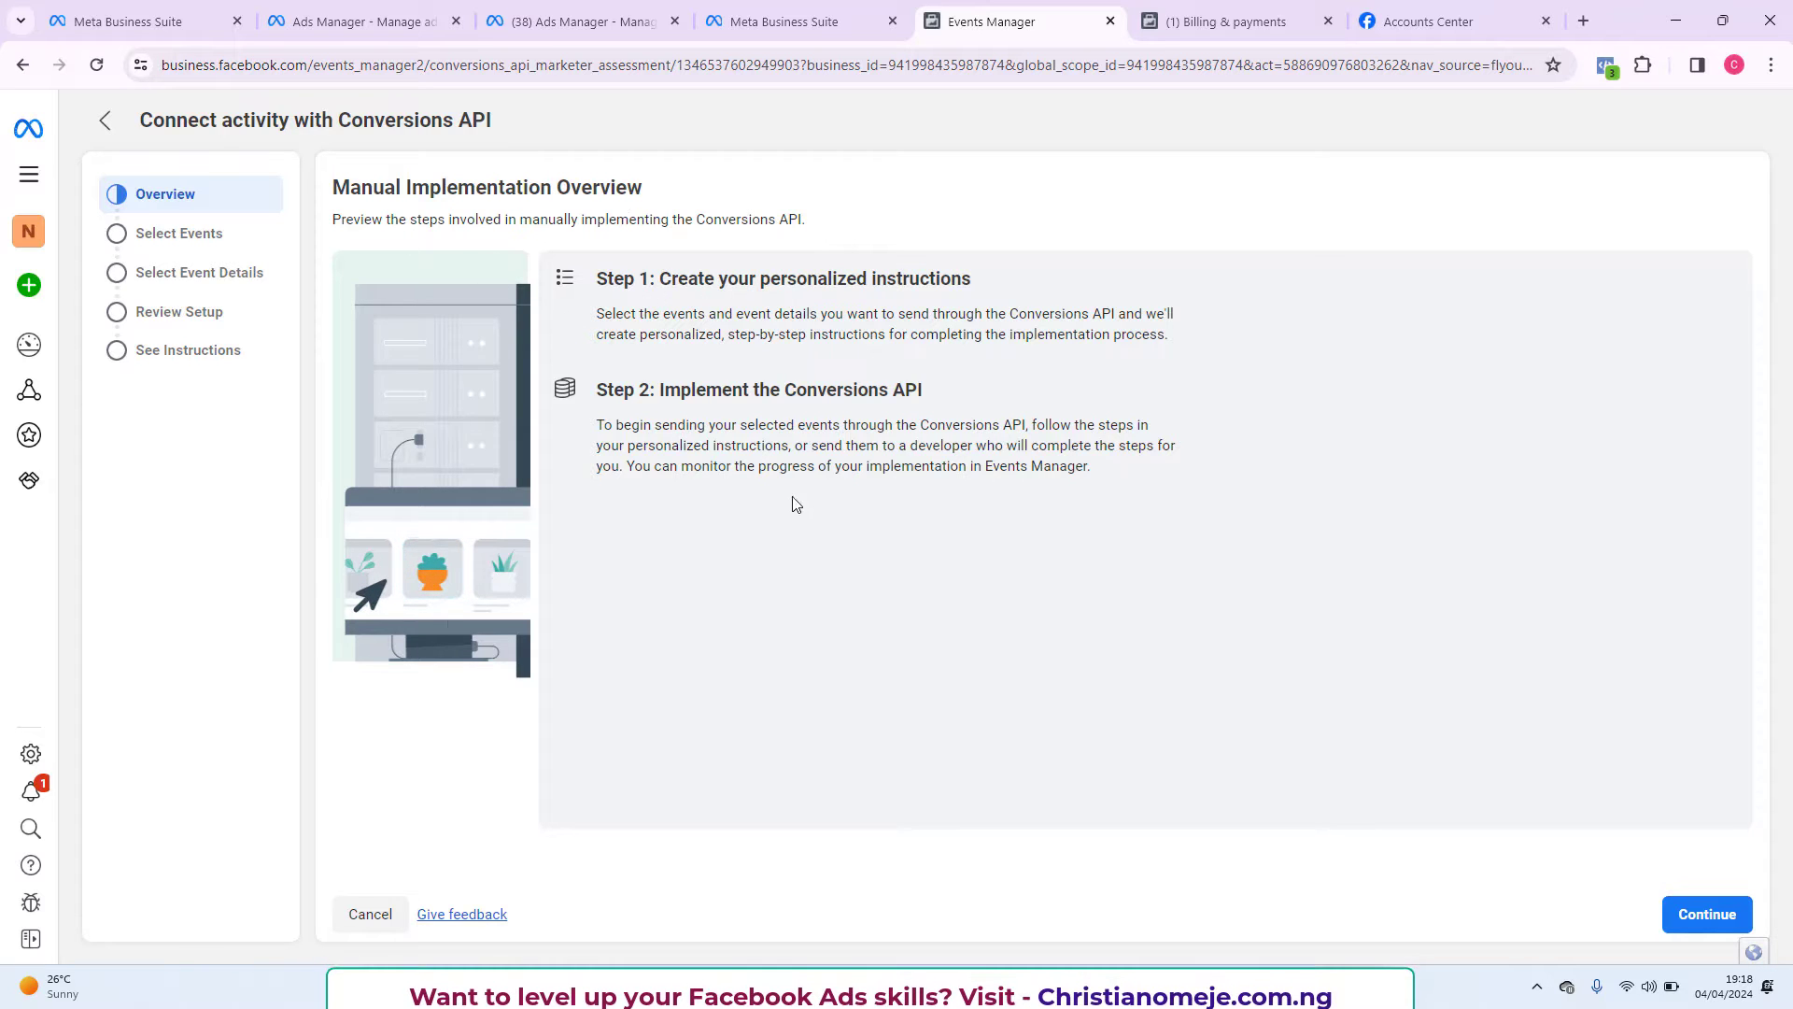
Choose View Content, Complete Registration and Purchase from the additional events to send through the Conversions API, and proceed to the event details.
click(1675, 898)
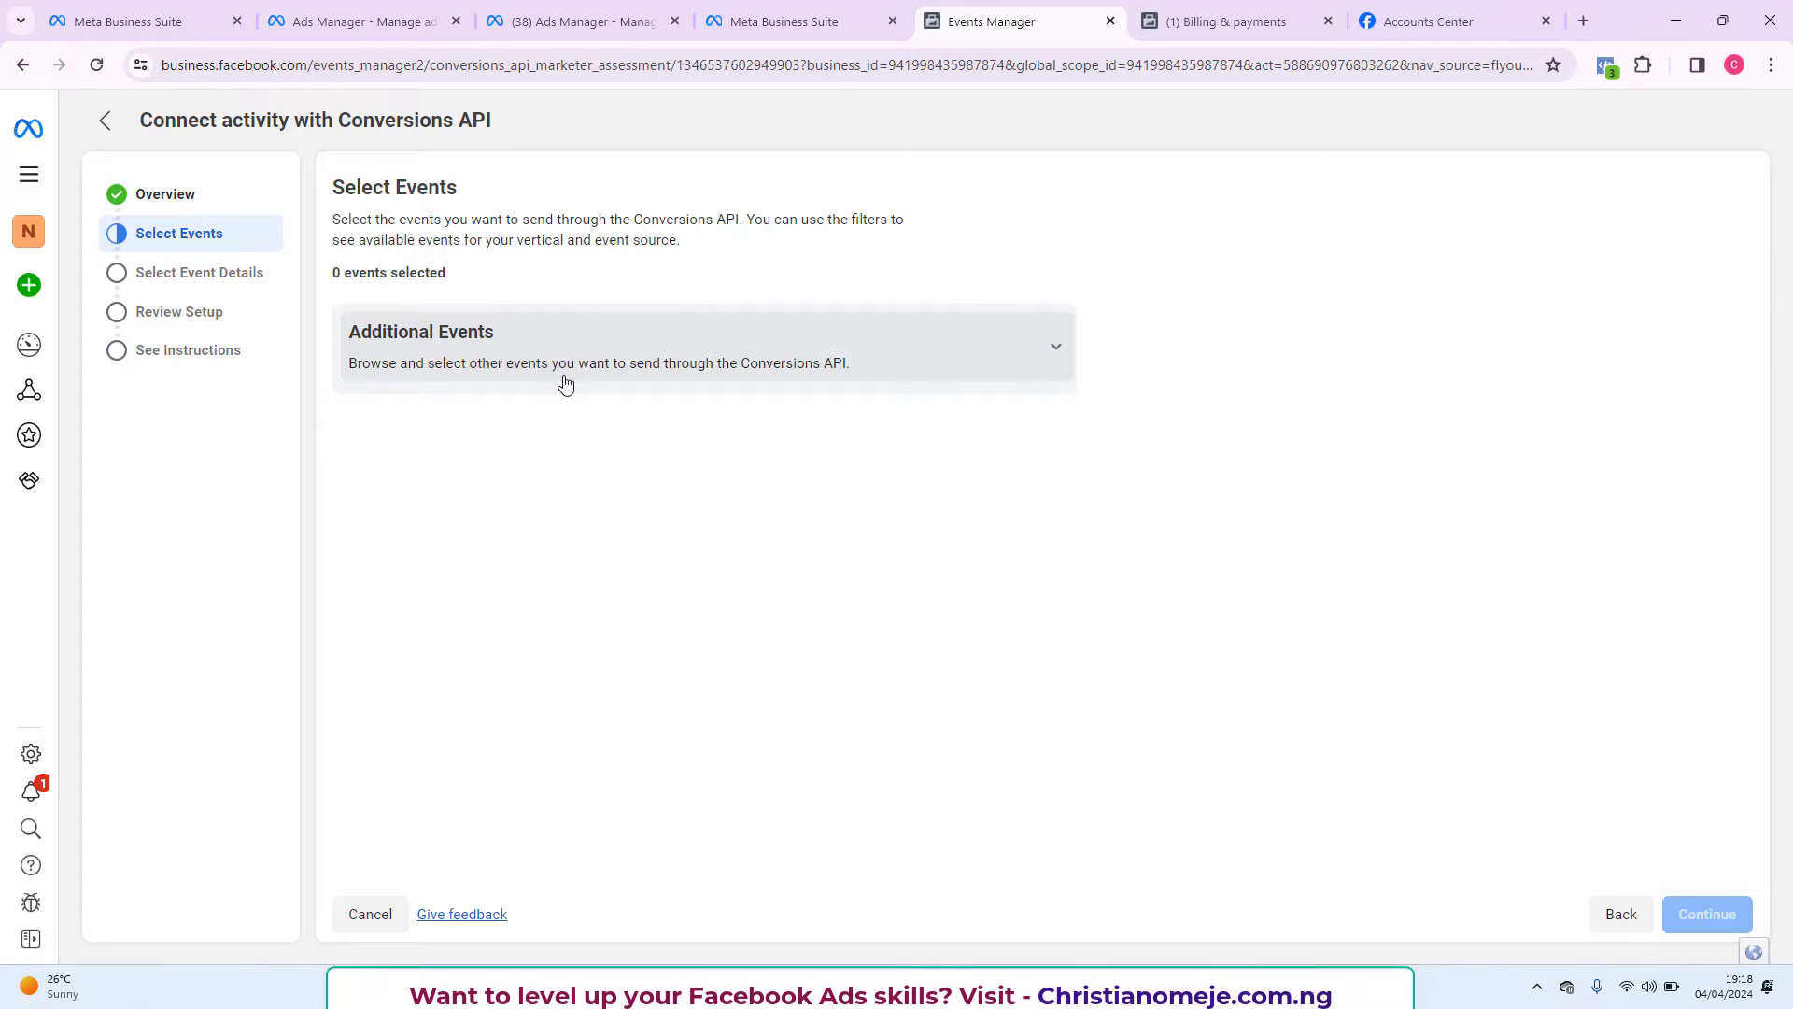
click(724, 354)
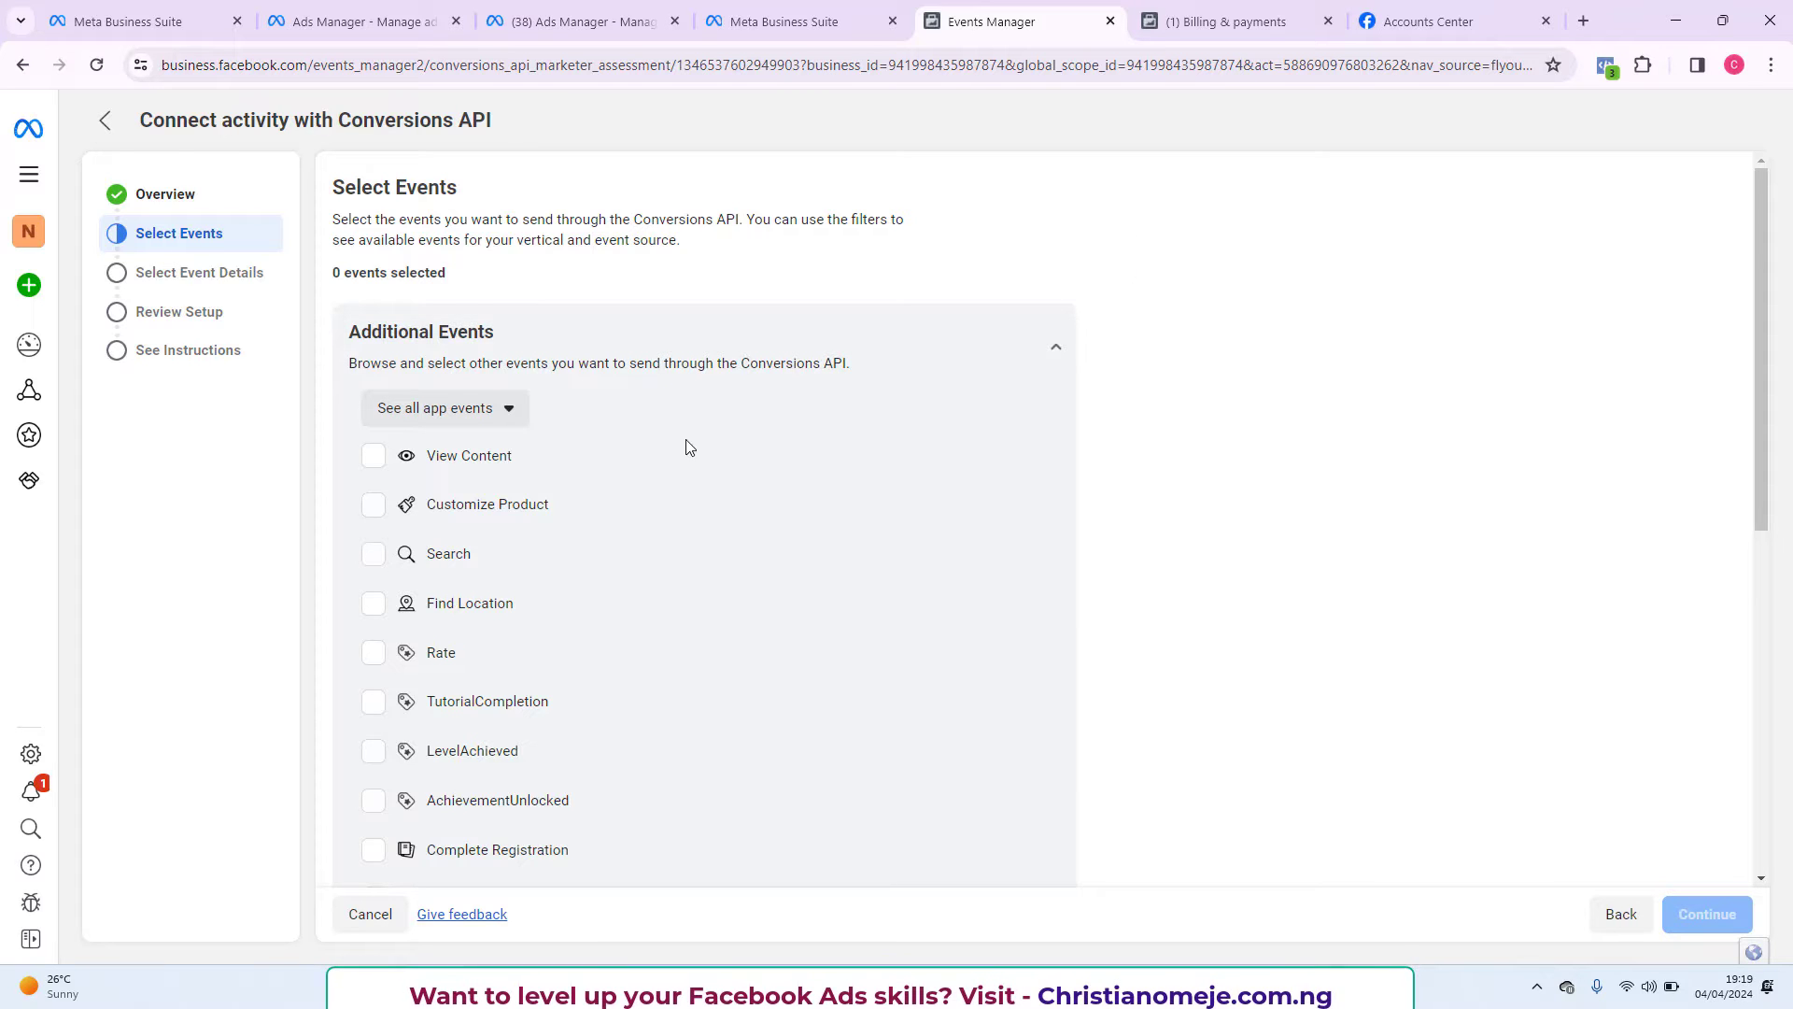
click(374, 461)
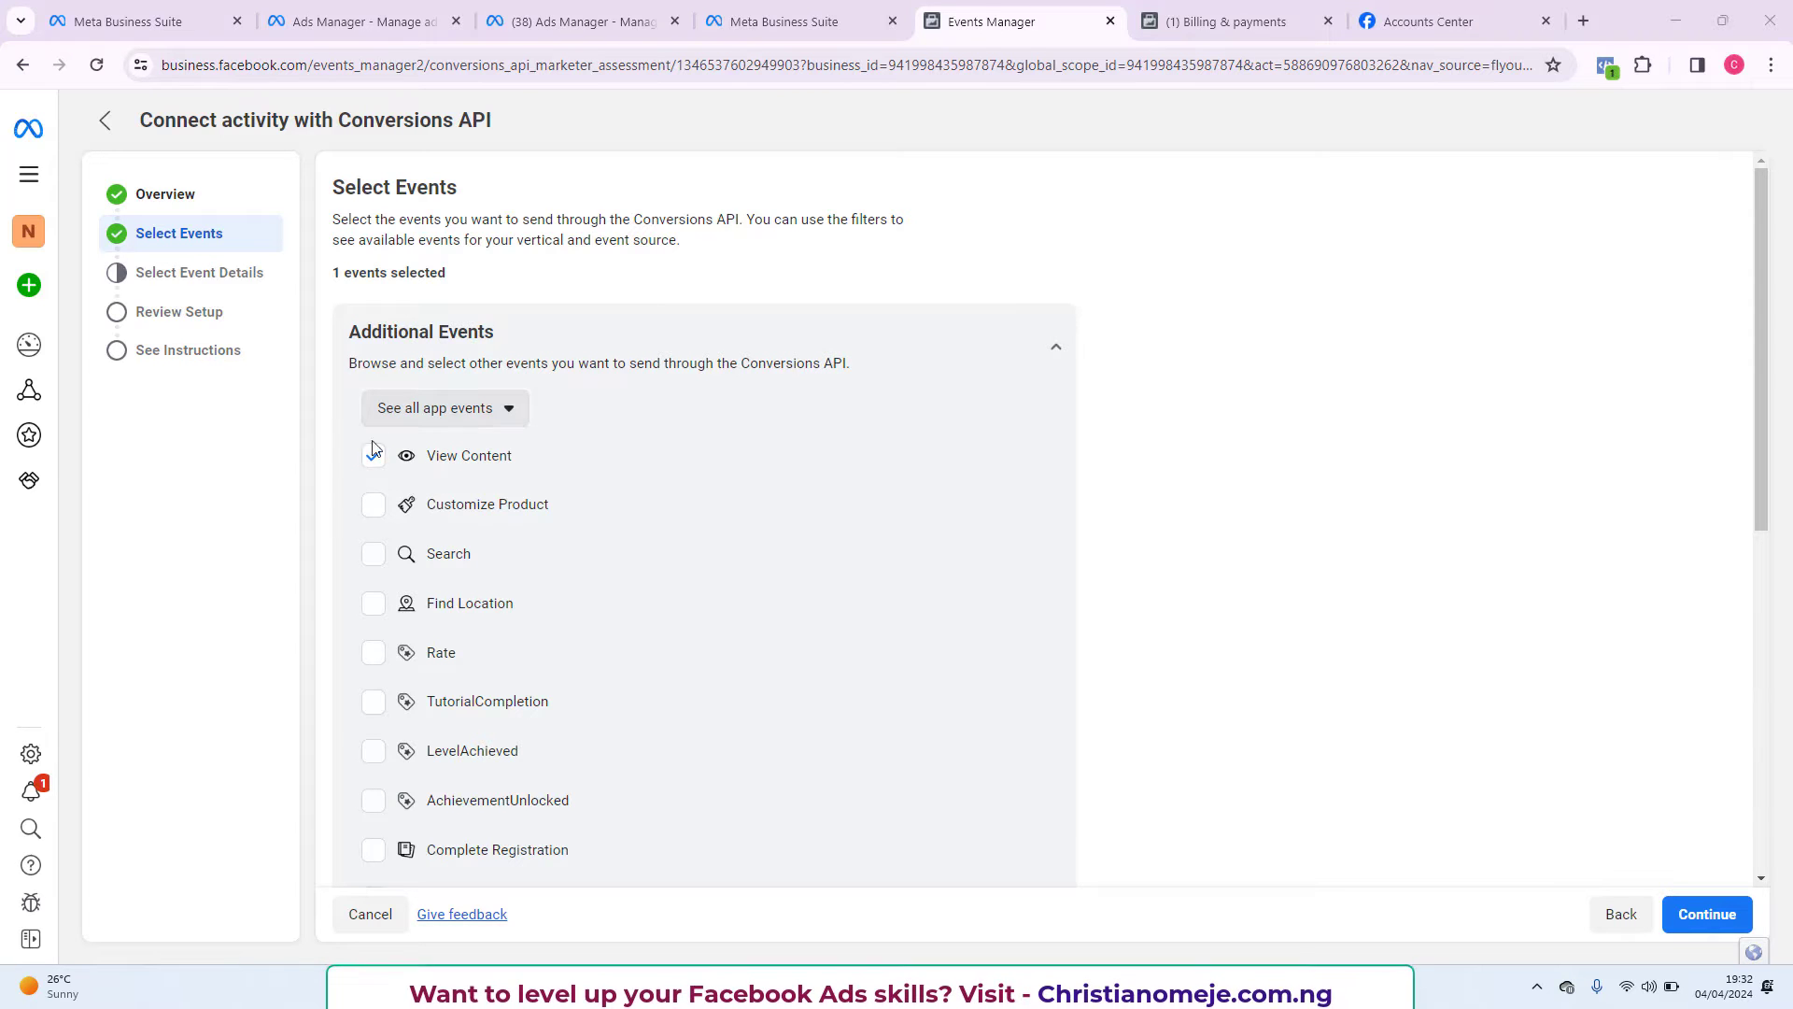
scroll(462, 537, down, 3)
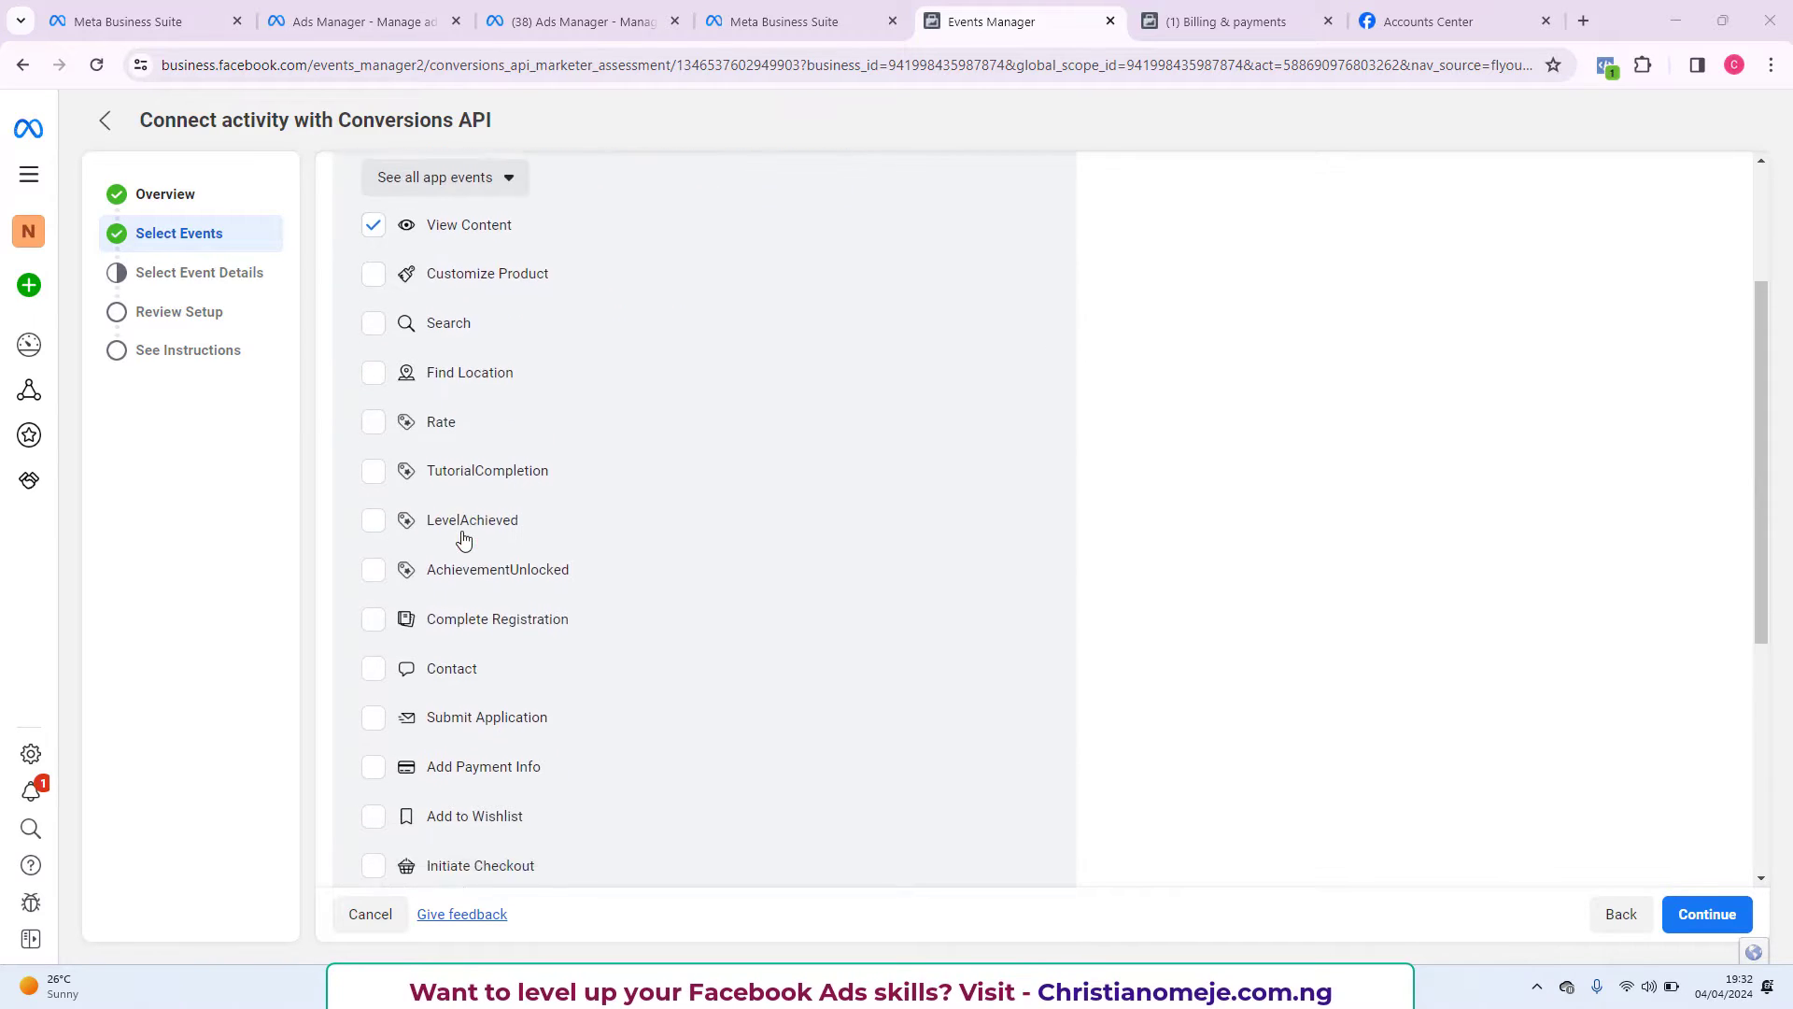
scroll(477, 528, down, 4)
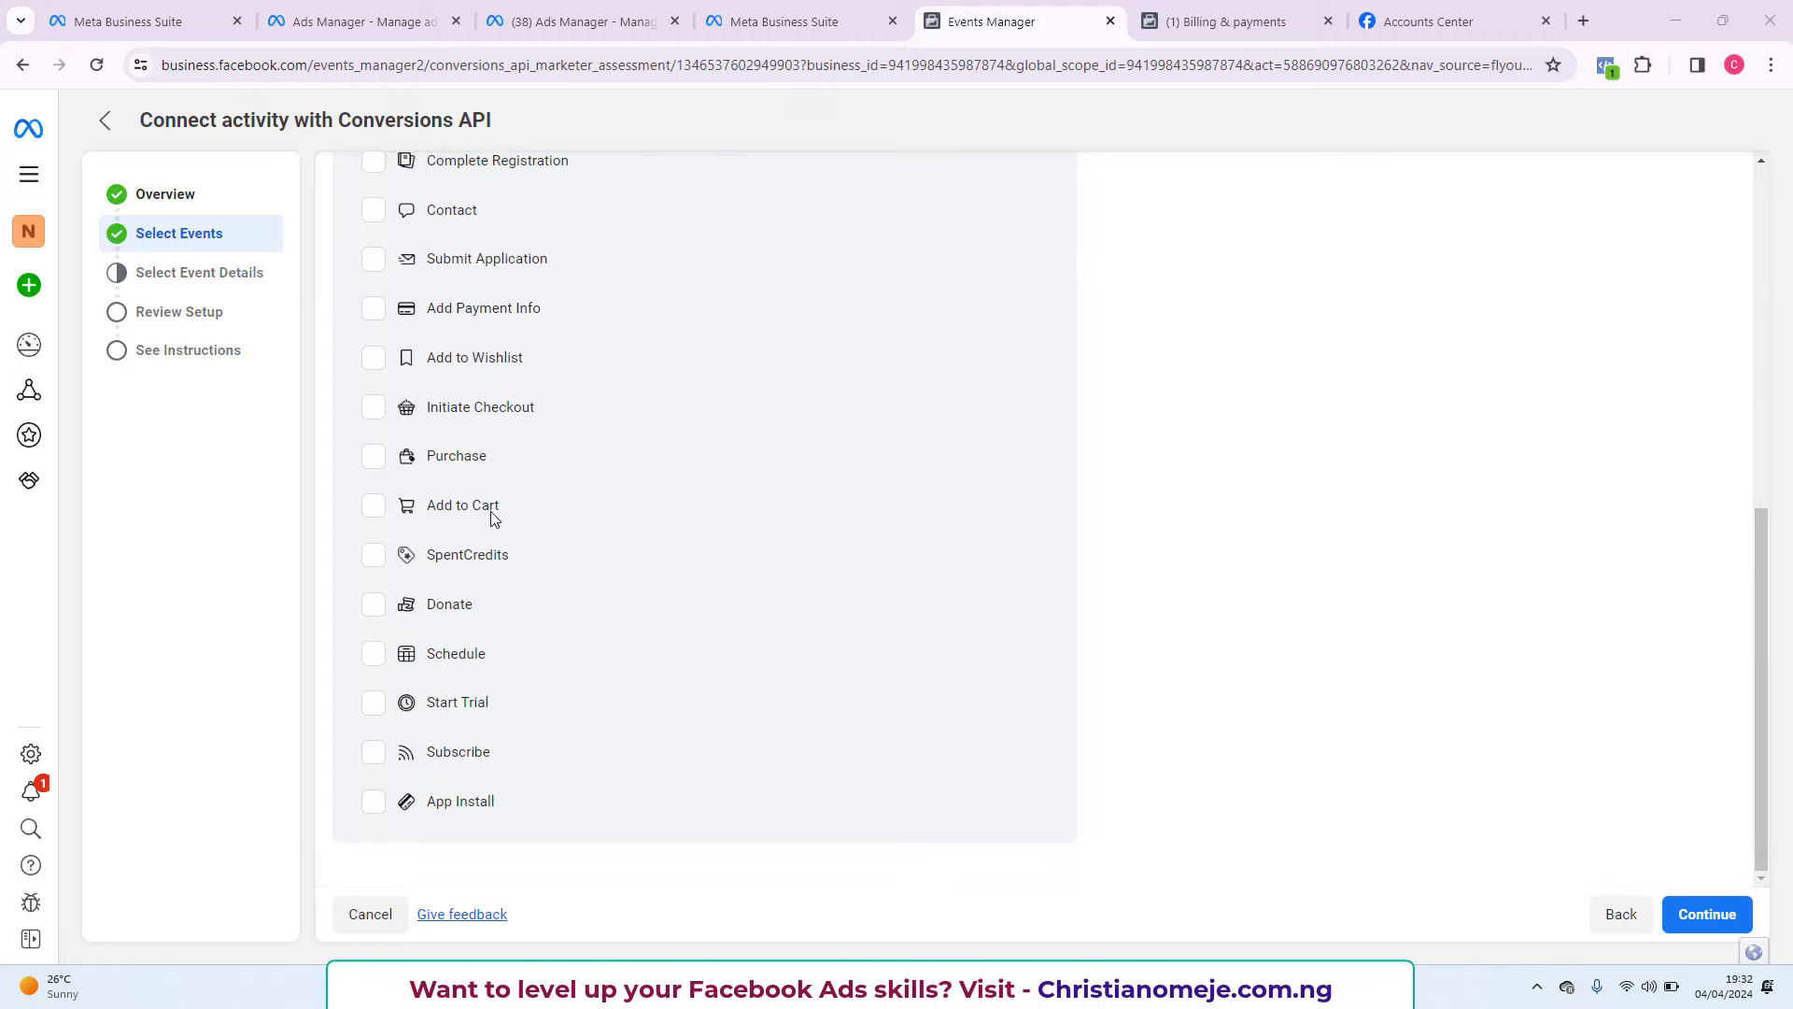
scroll(411, 677, up, 2)
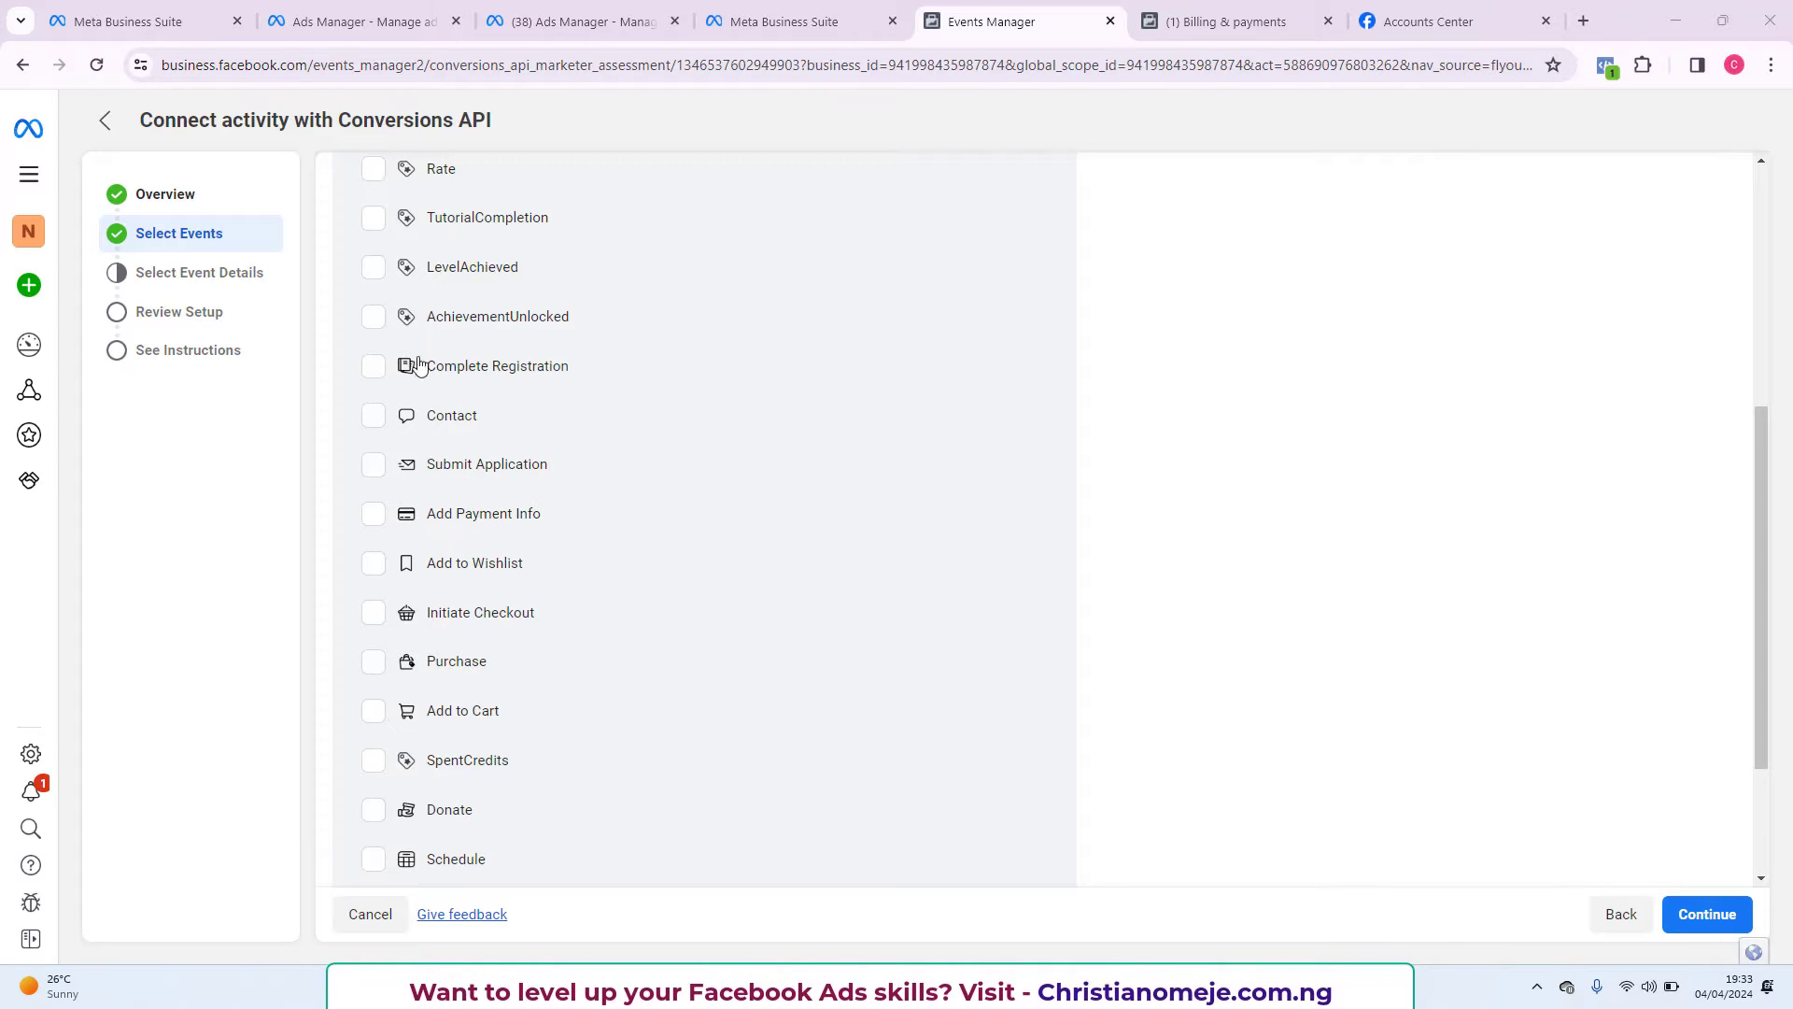
click(372, 370)
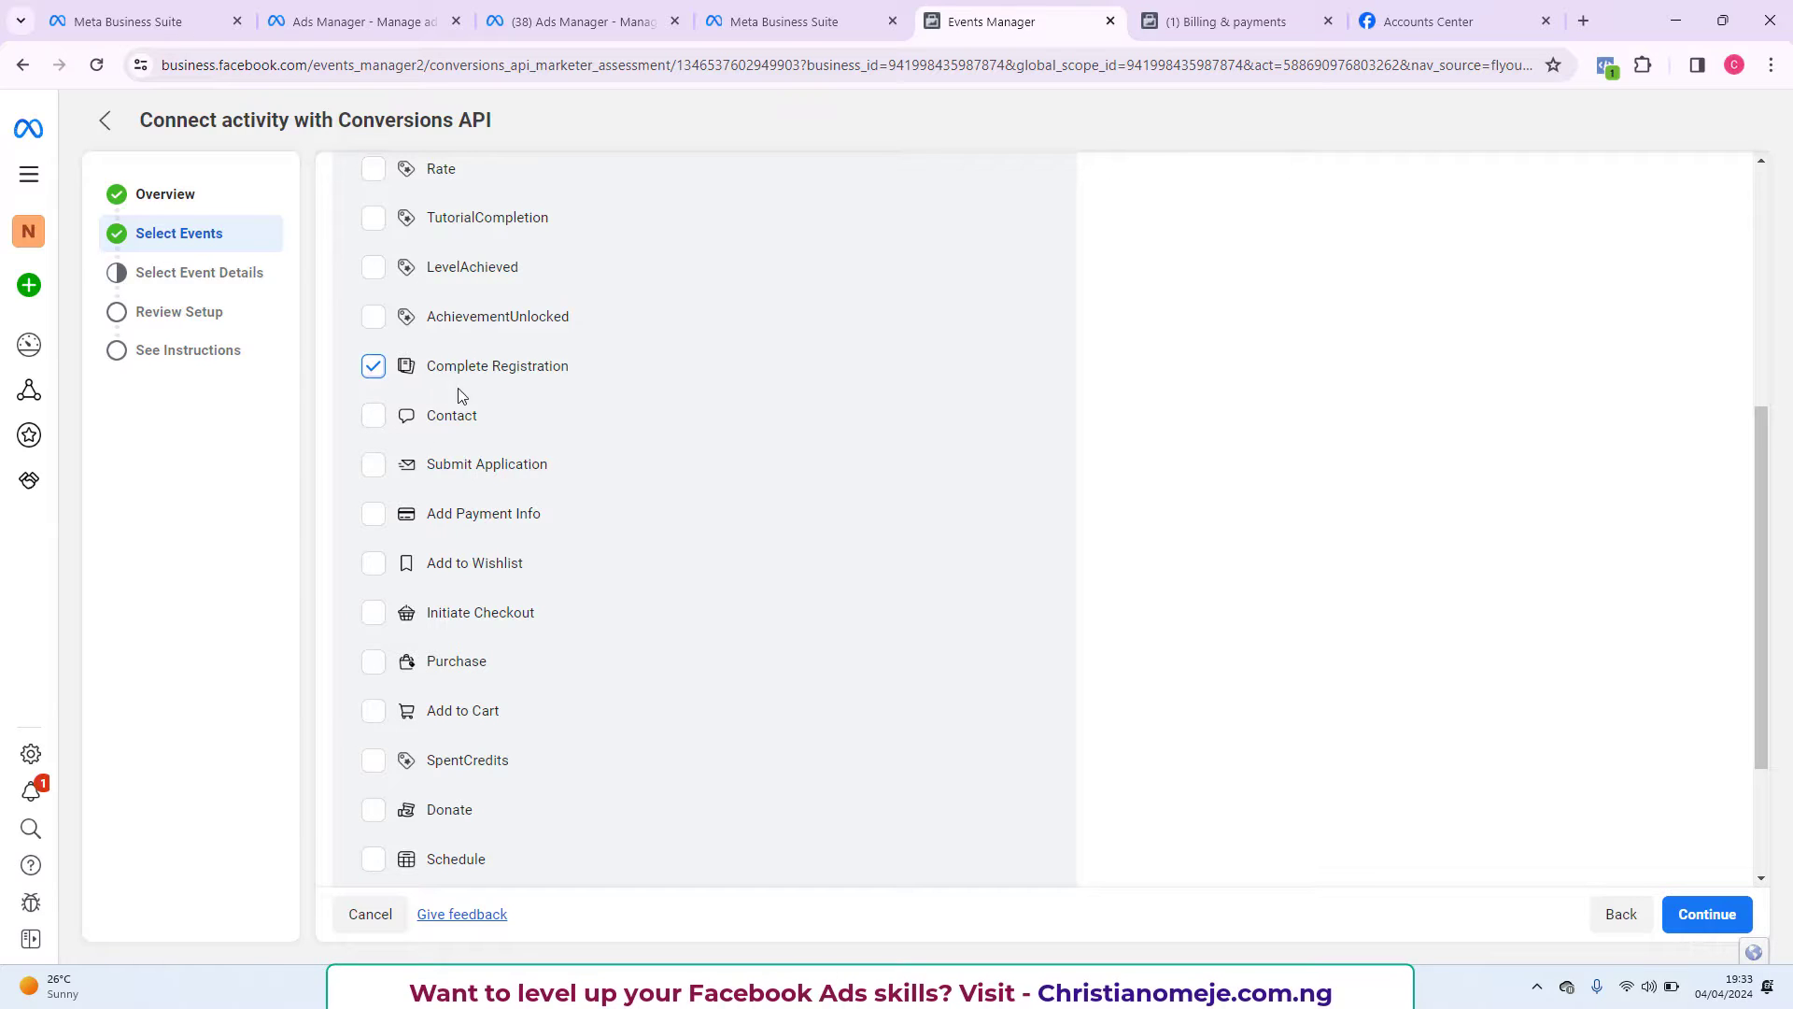
click(376, 669)
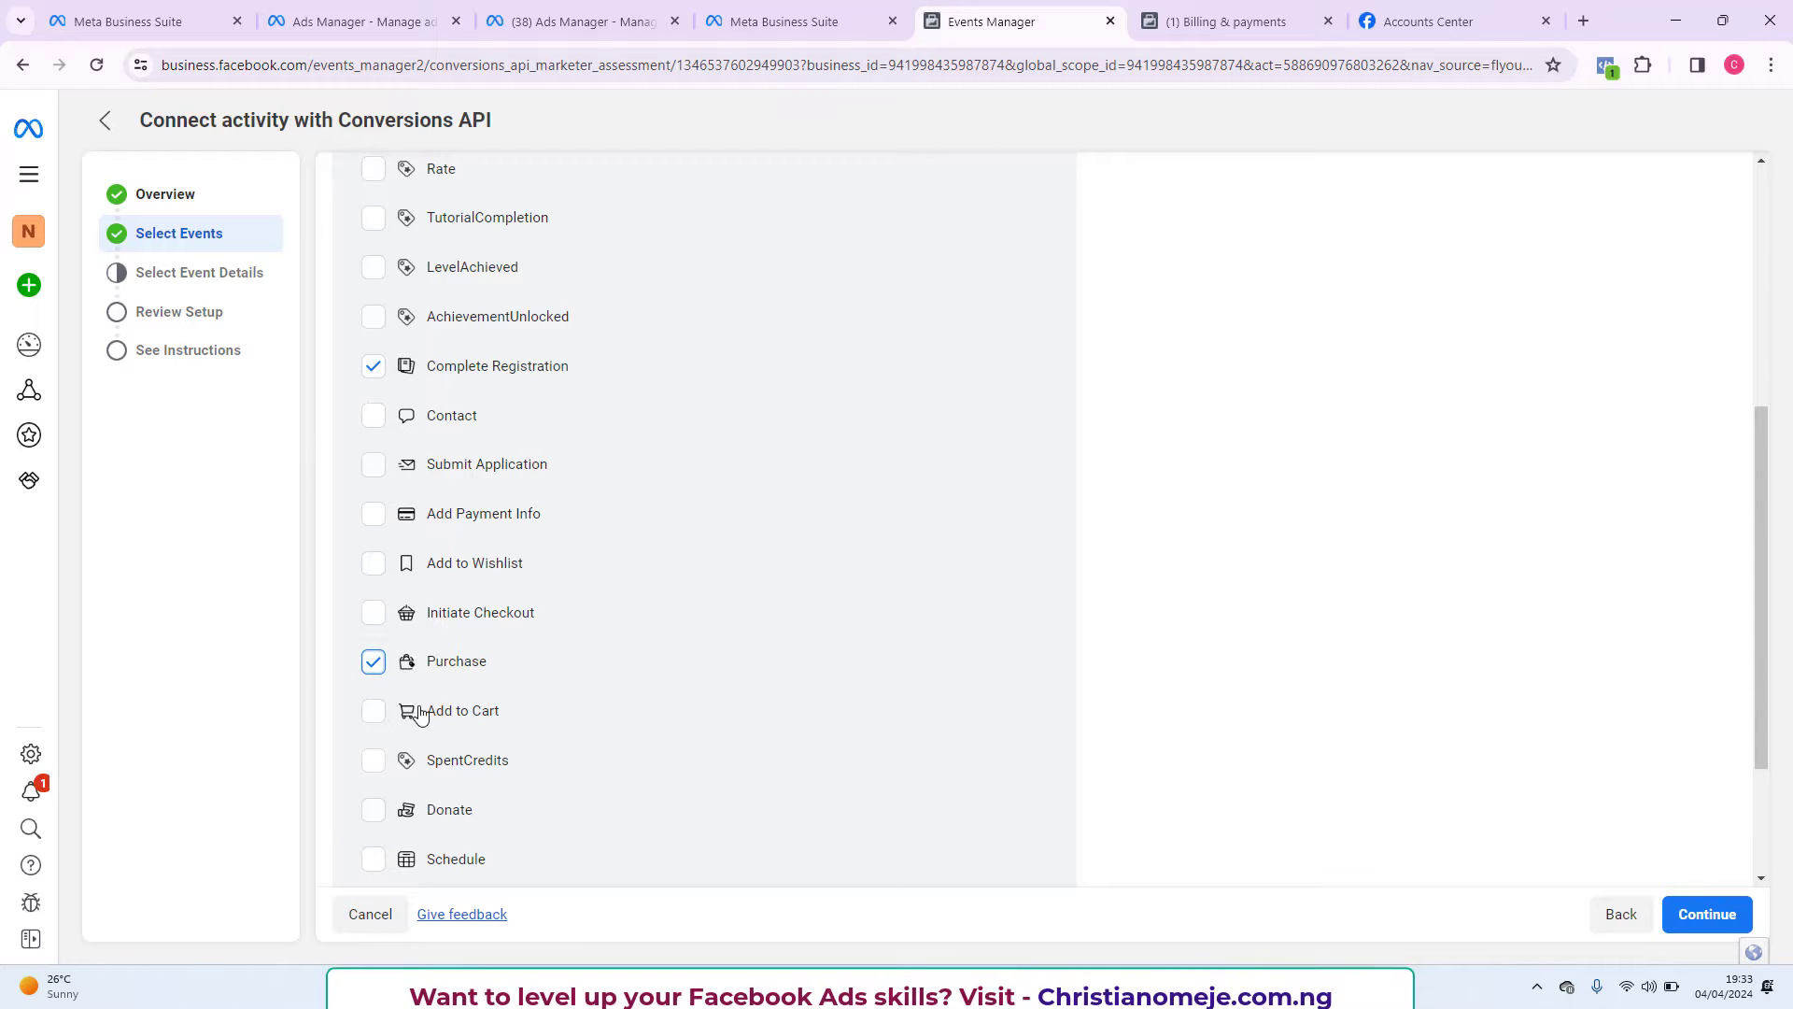
scroll(411, 712, down, 3)
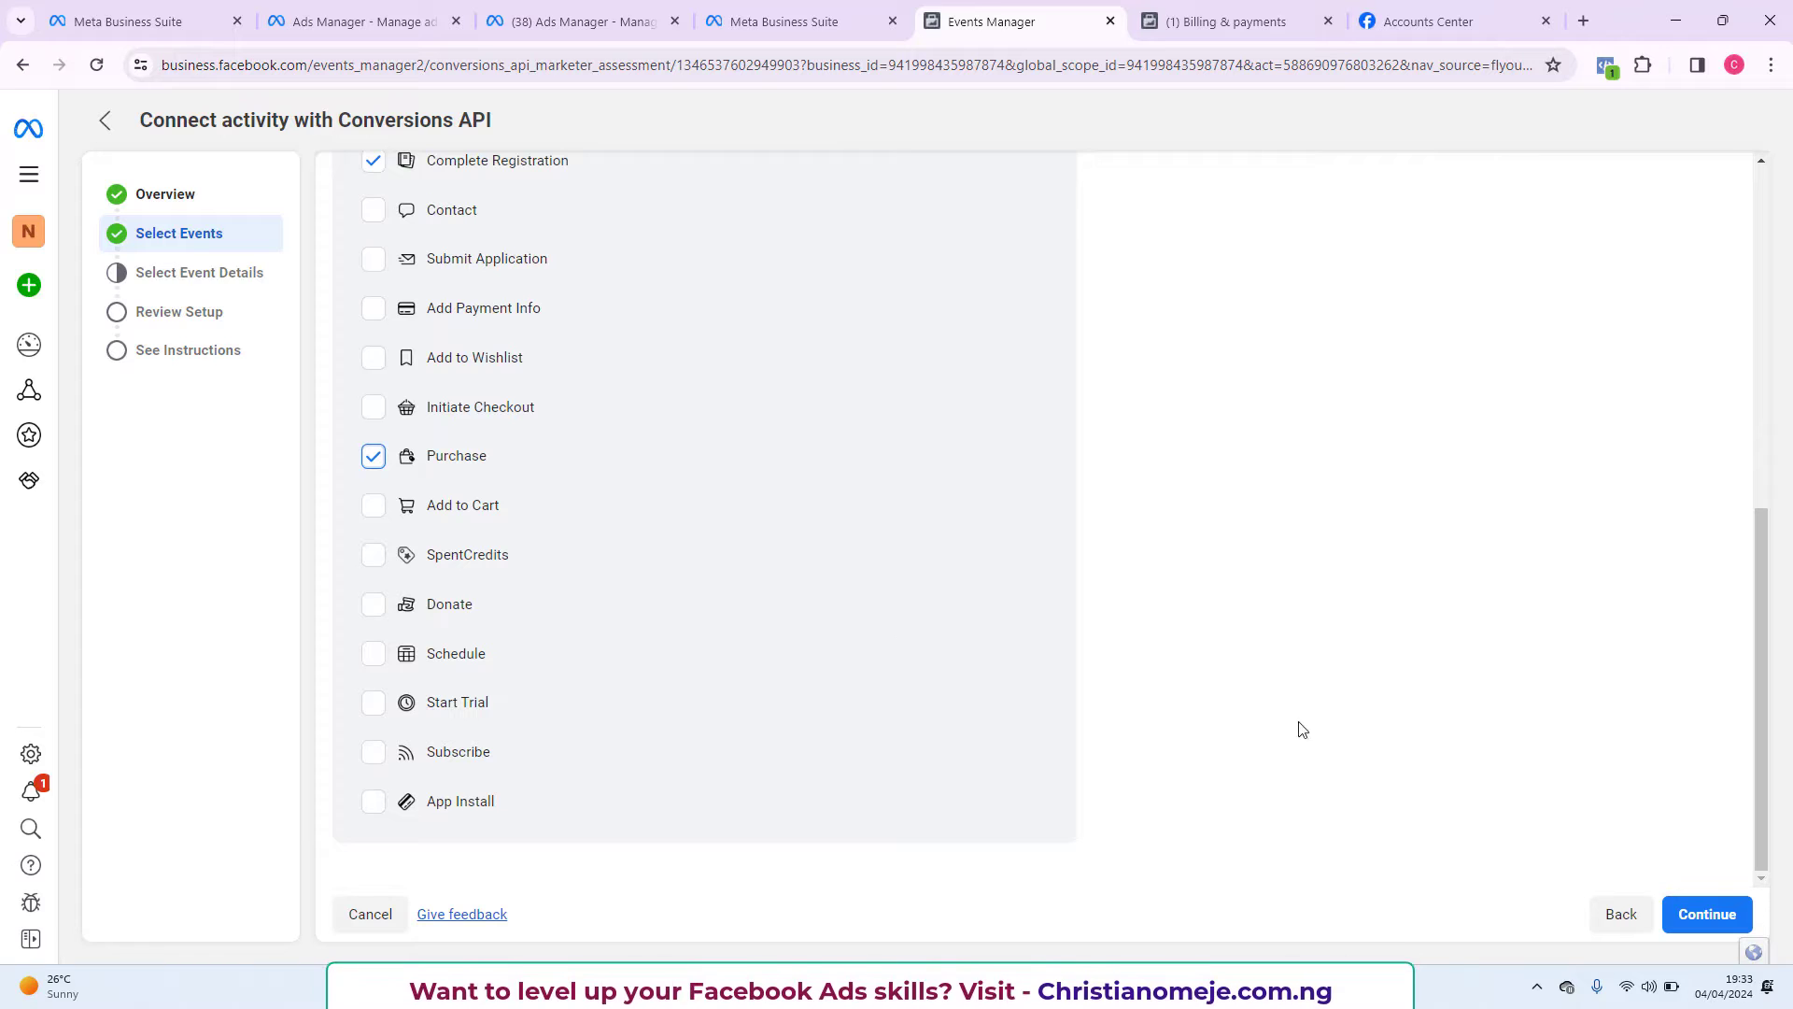
click(1703, 923)
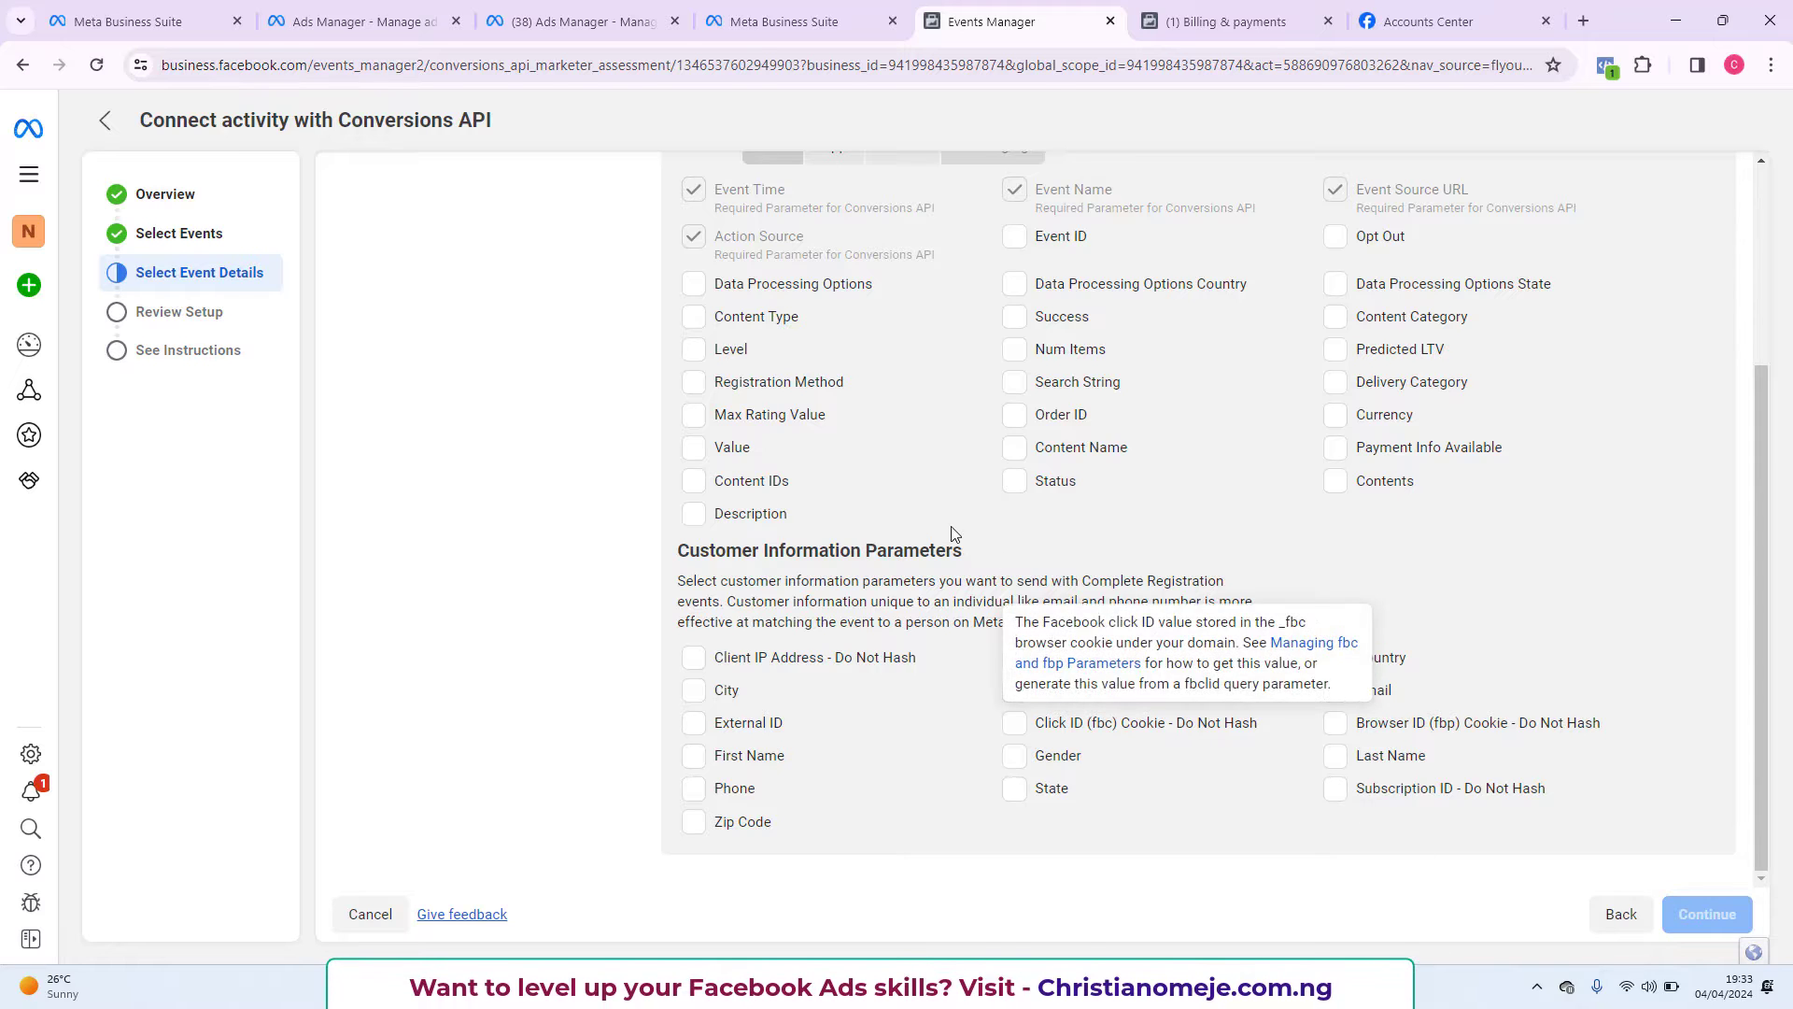
Check the Best Practices recommendations for Complete Registration and add Event ID to its event detail parameters.
scroll(933, 528, up, 3)
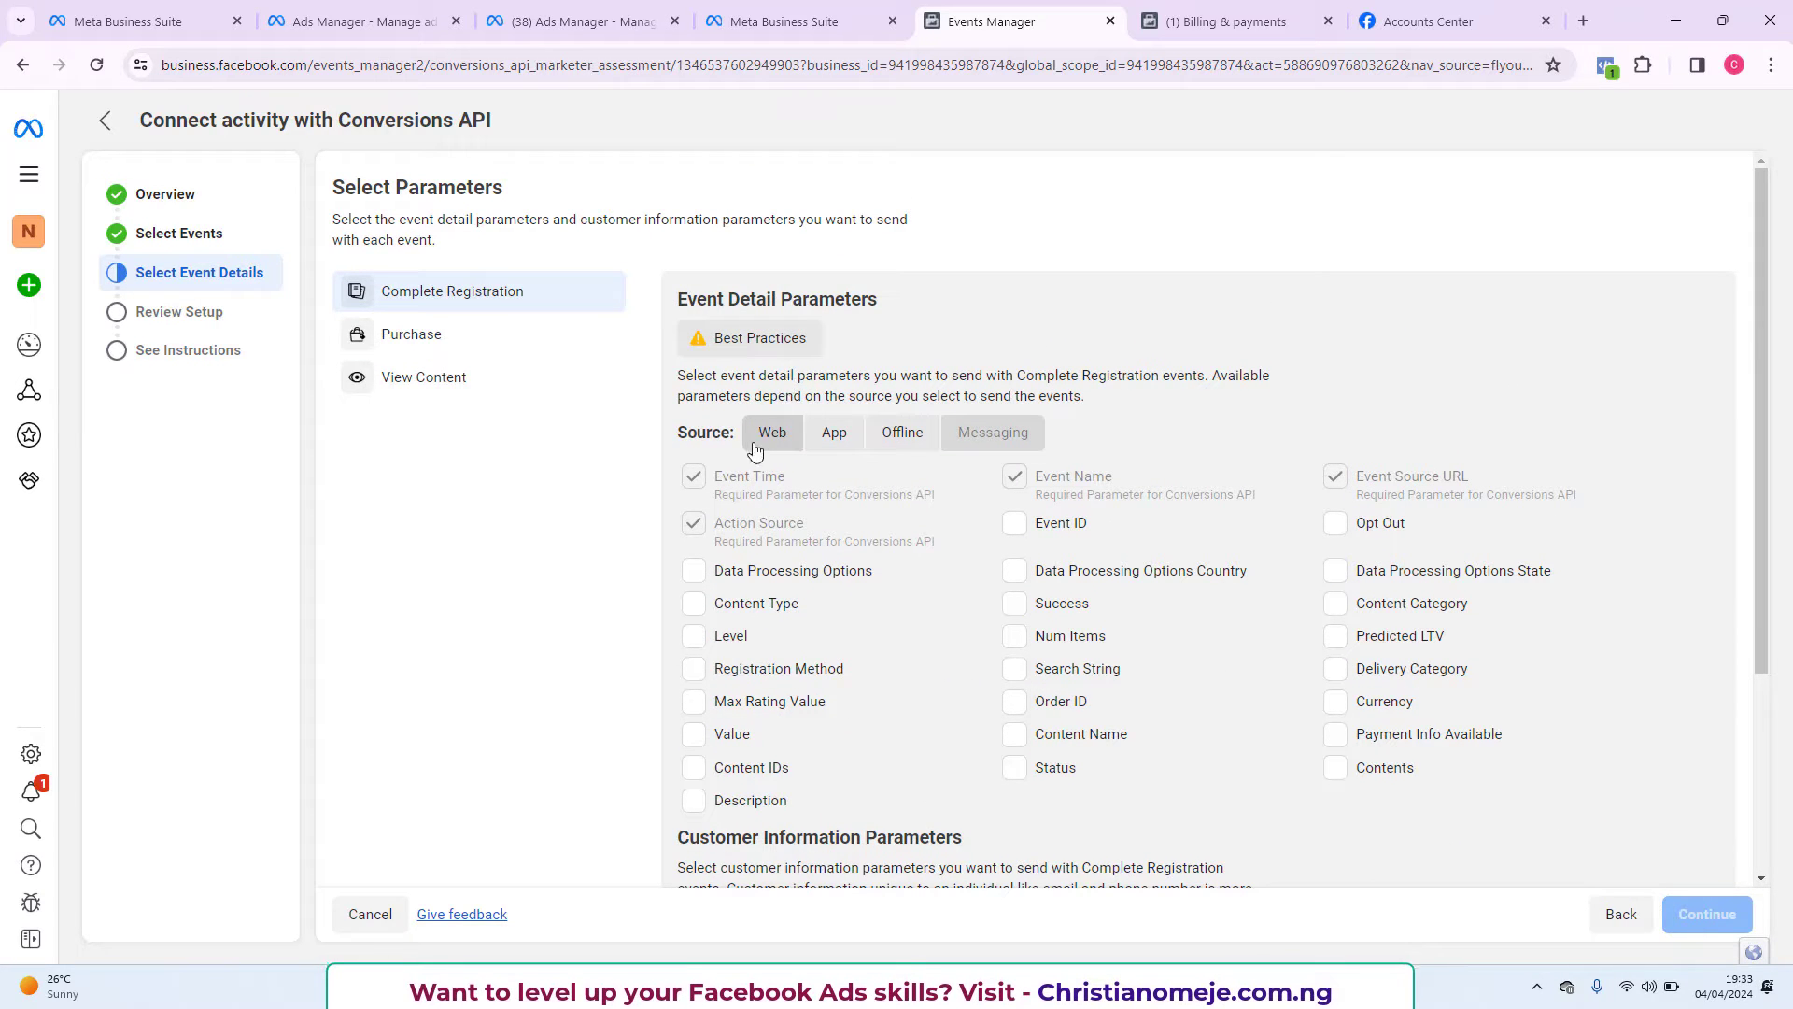
click(747, 338)
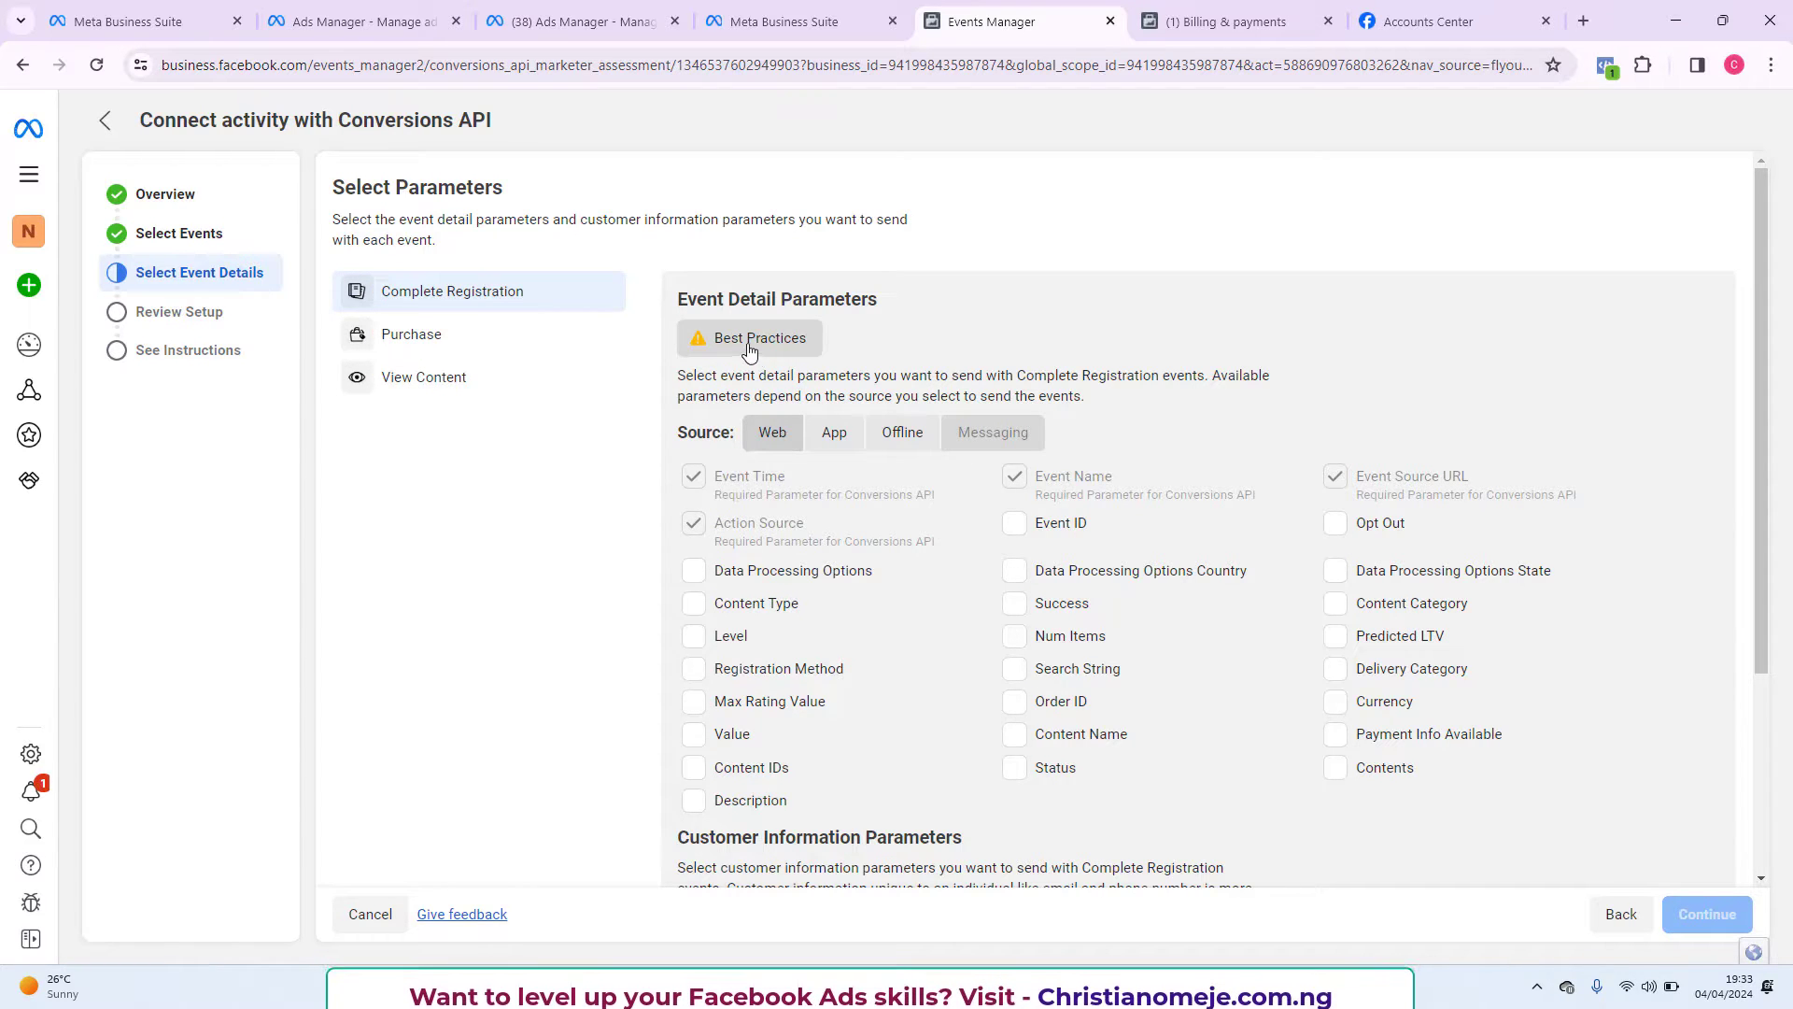
mouse_move(749, 350)
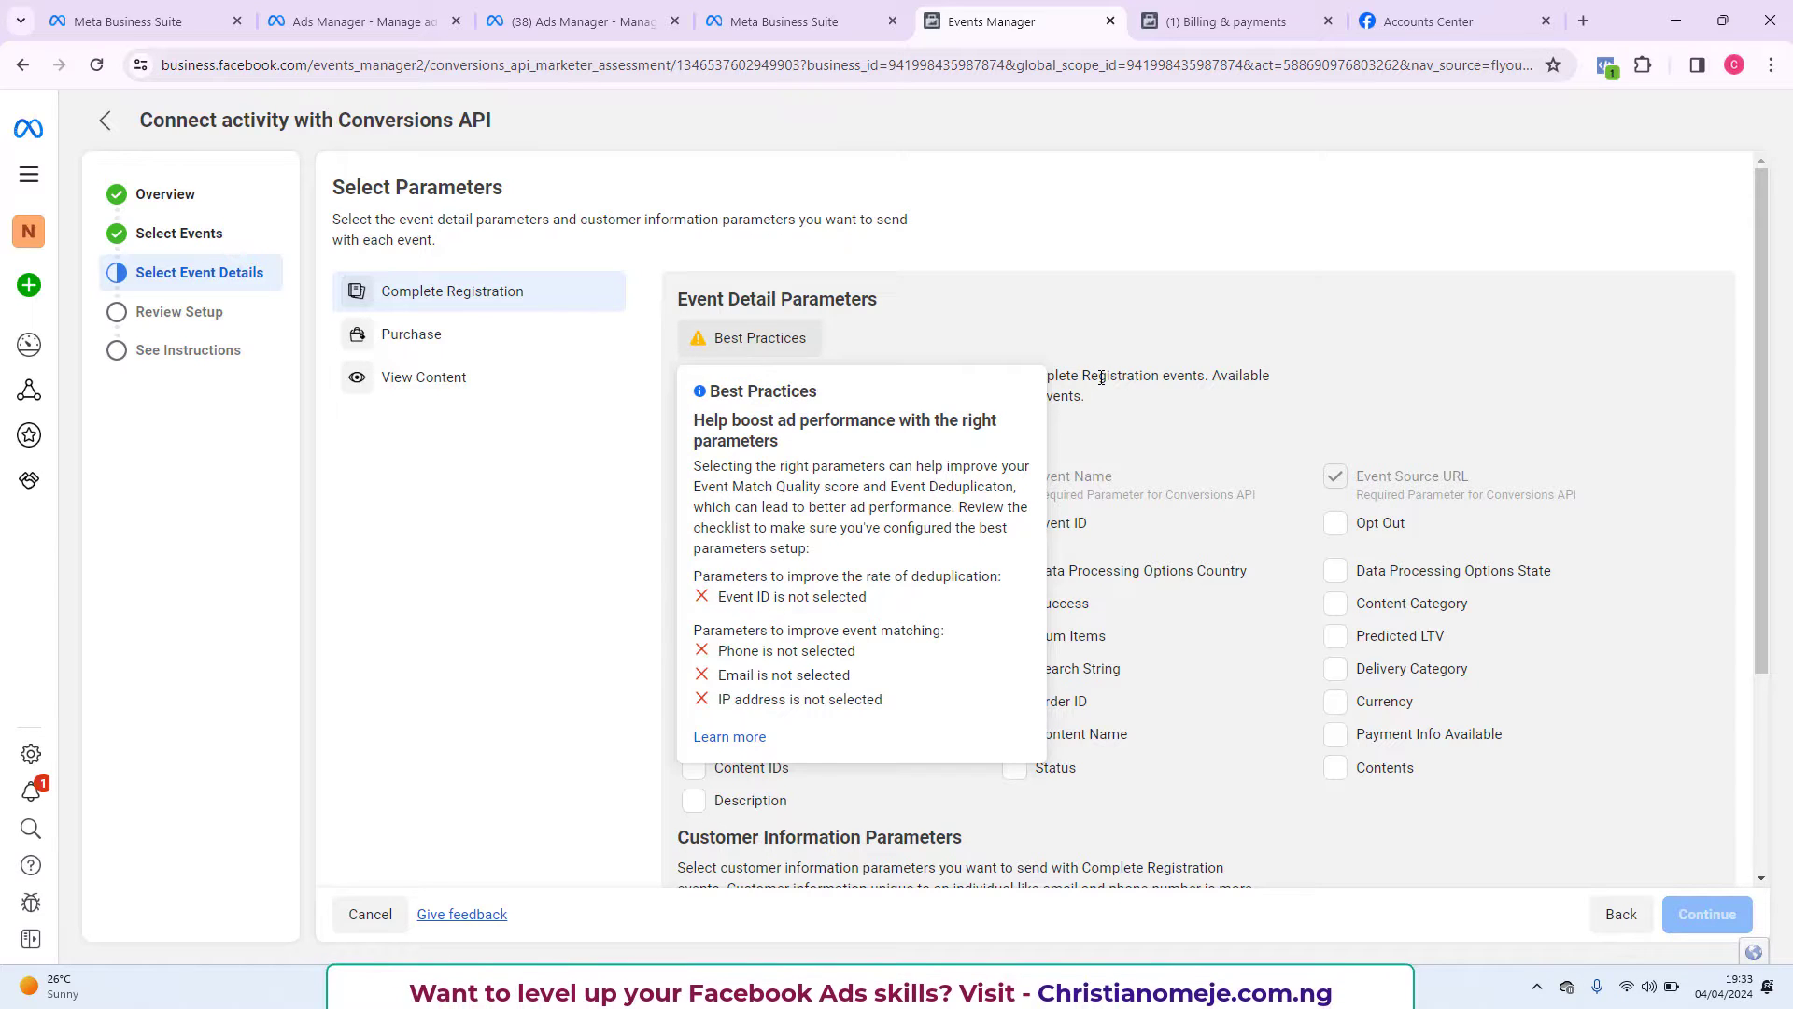
click(1014, 525)
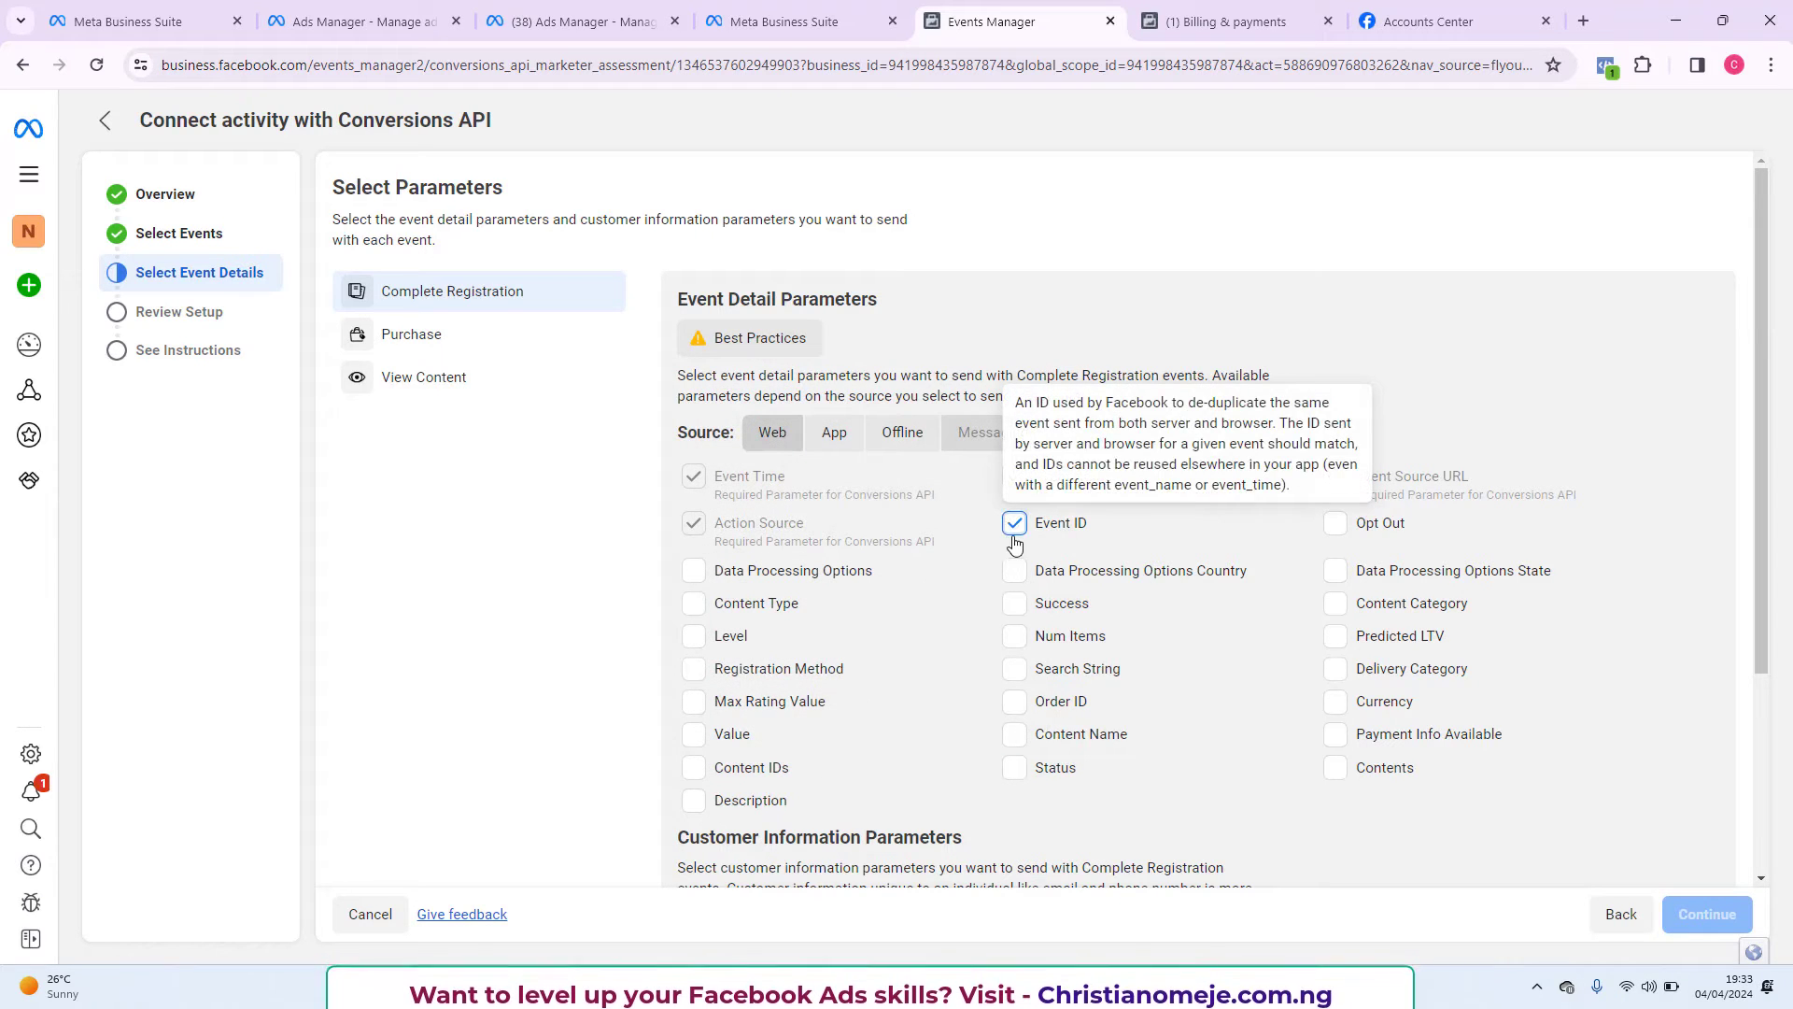
Recheck the best practices for Complete Registration and add Phone, Email, Client IP Address and First Name as its customer information parameters.
mouse_move(756, 338)
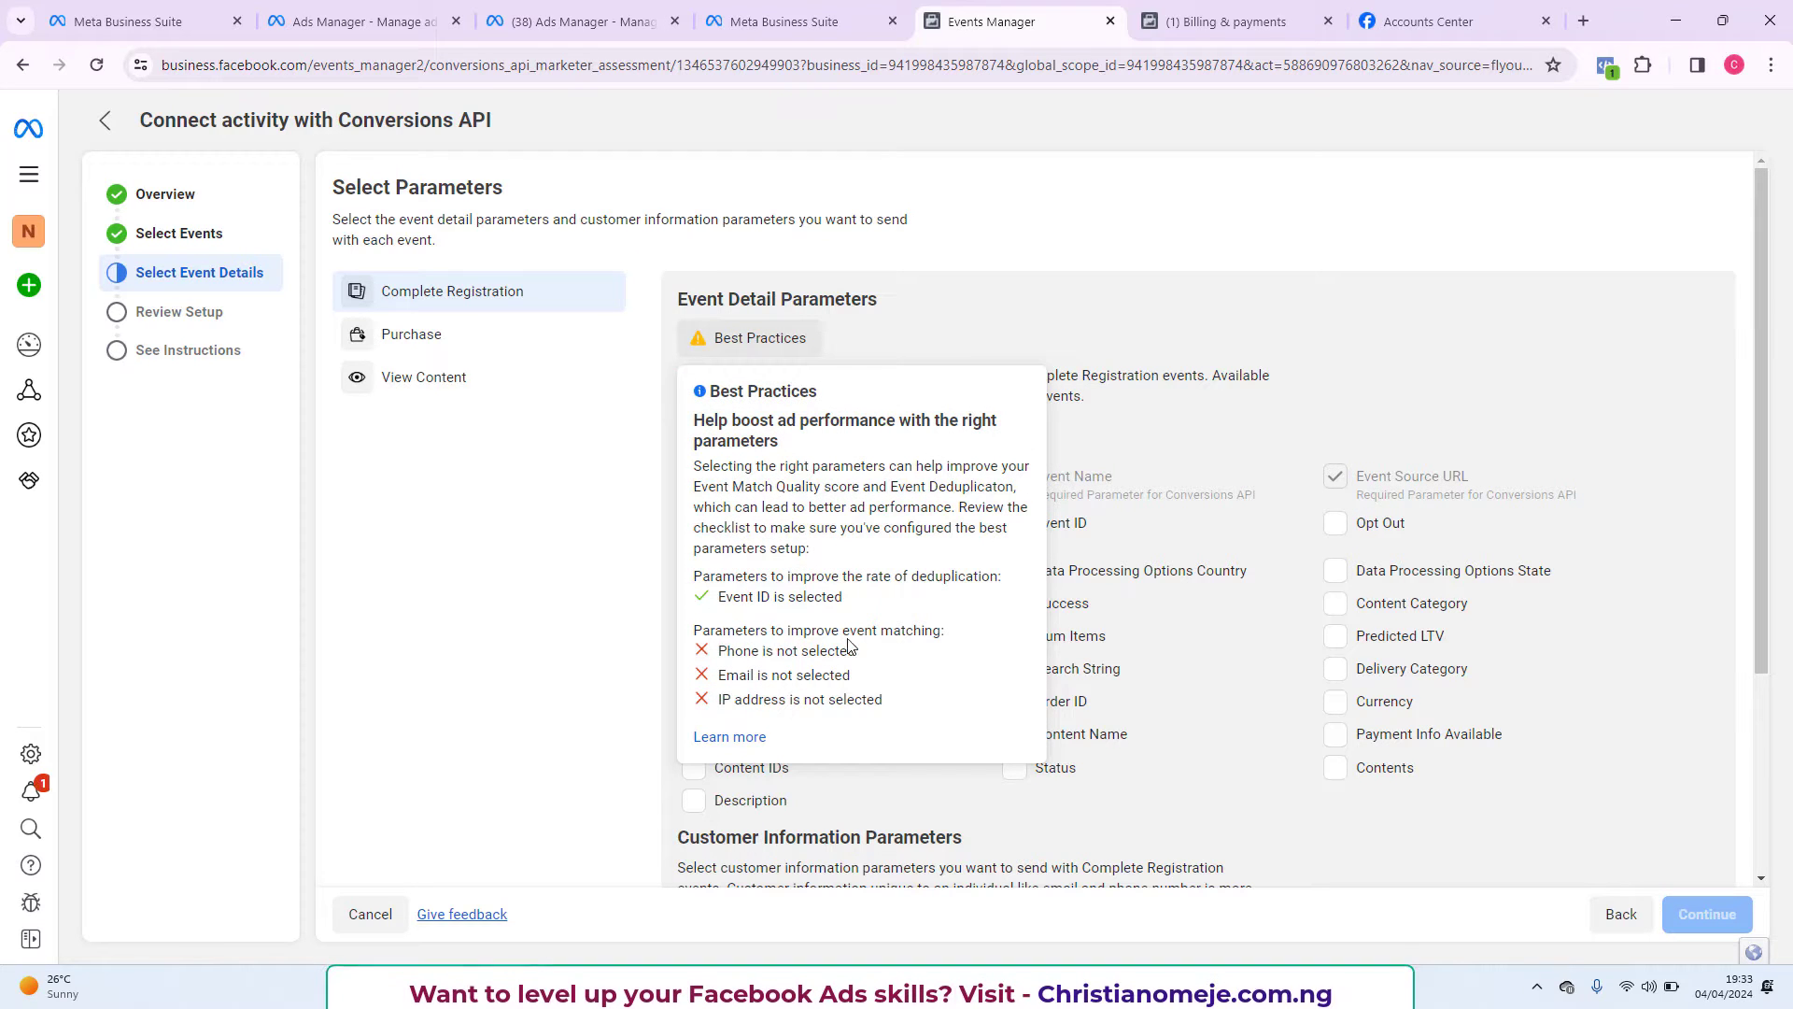
double_click(734, 651)
double_click(735, 674)
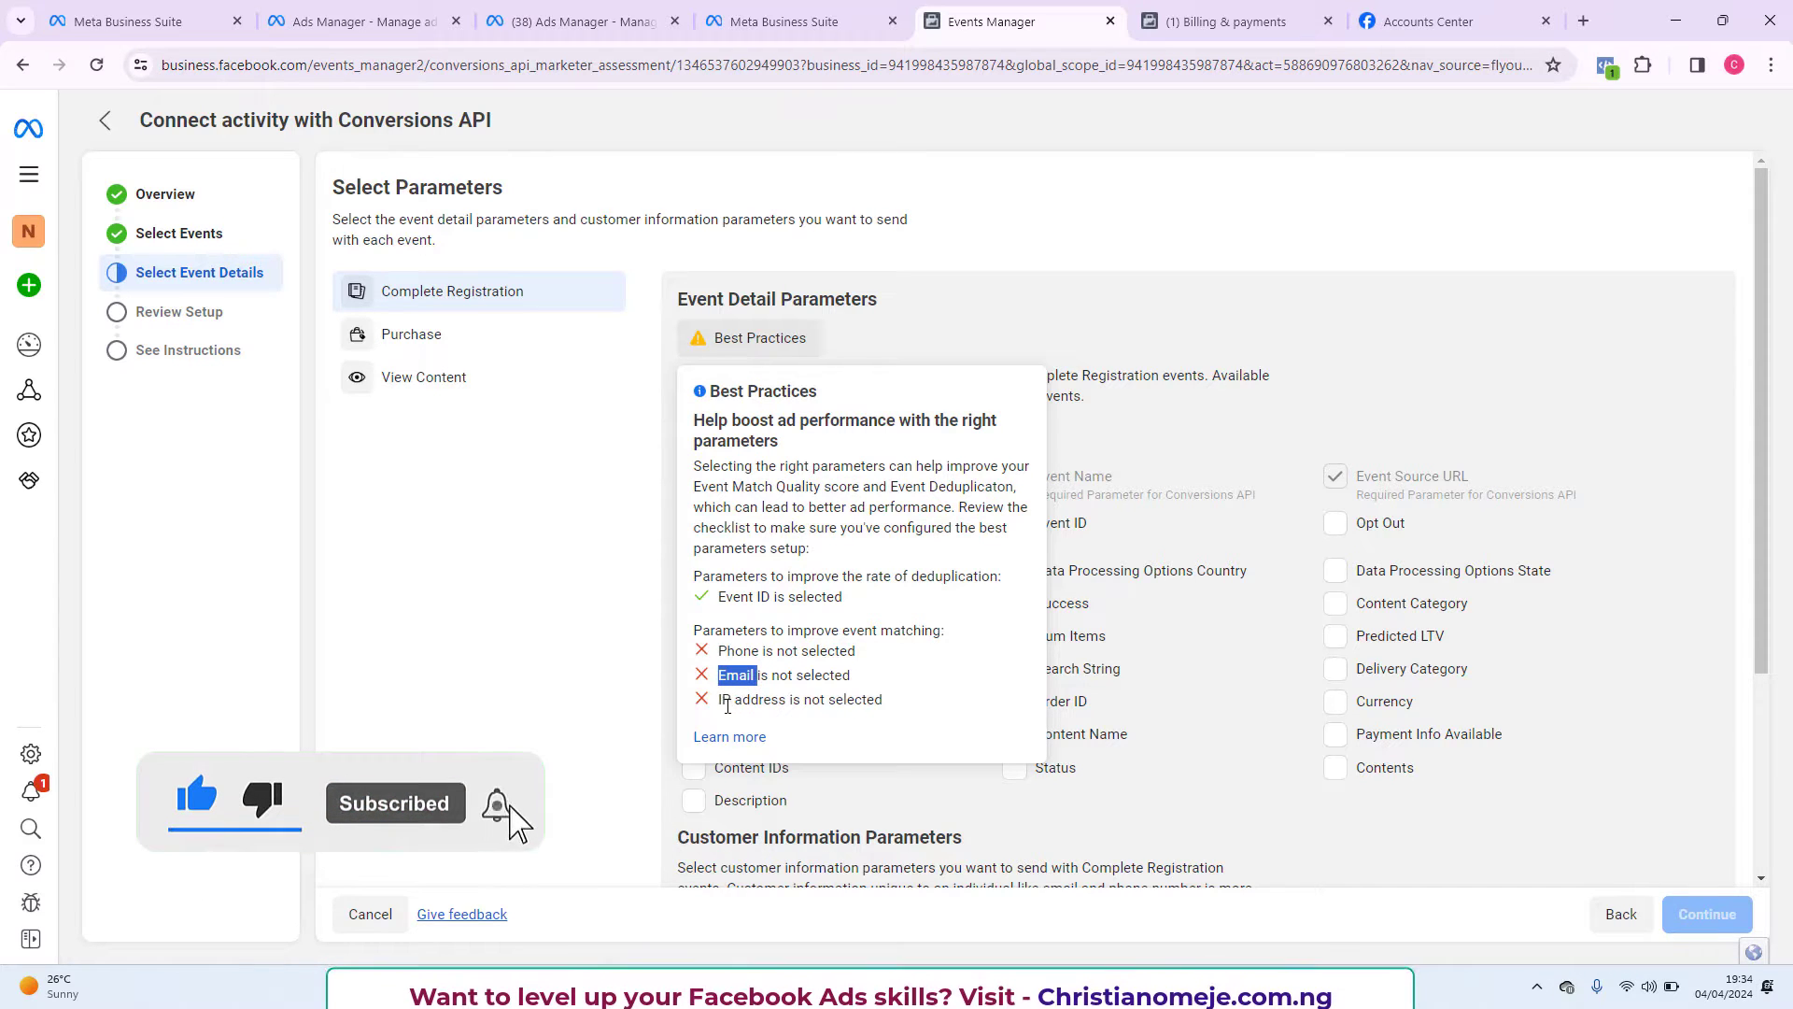
double_click(724, 700)
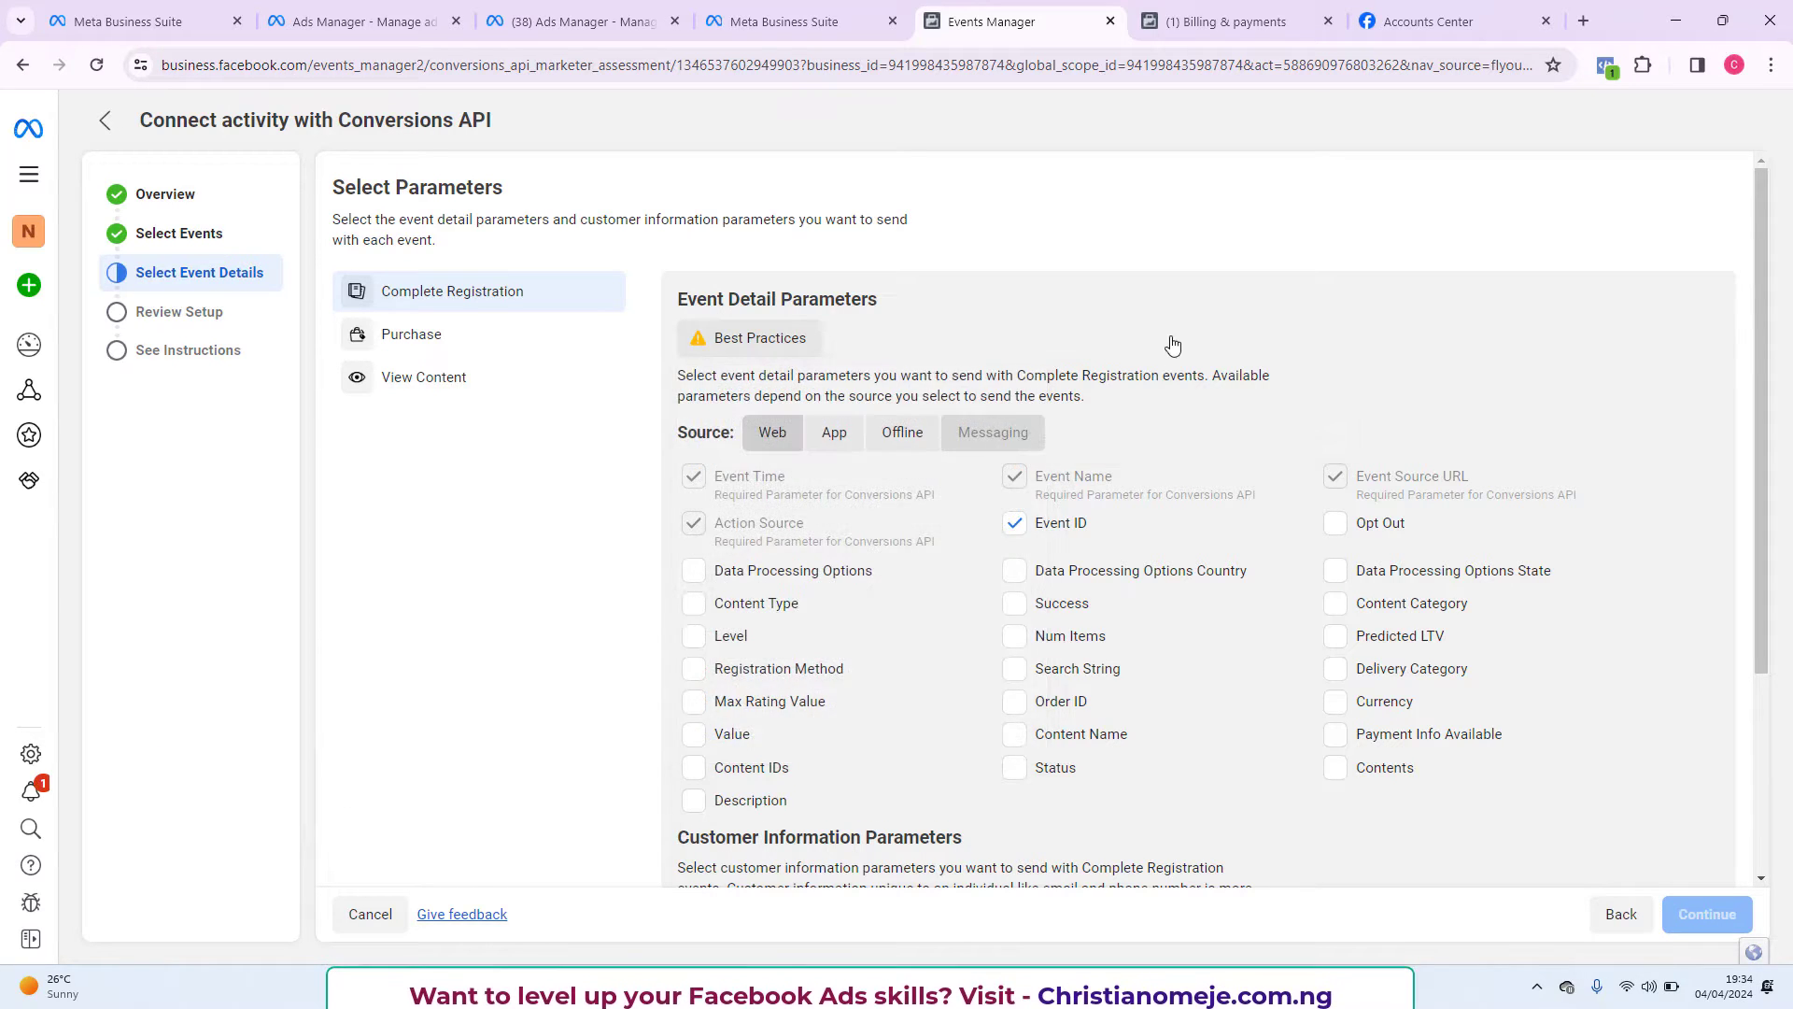
scroll(1202, 423, down, 3)
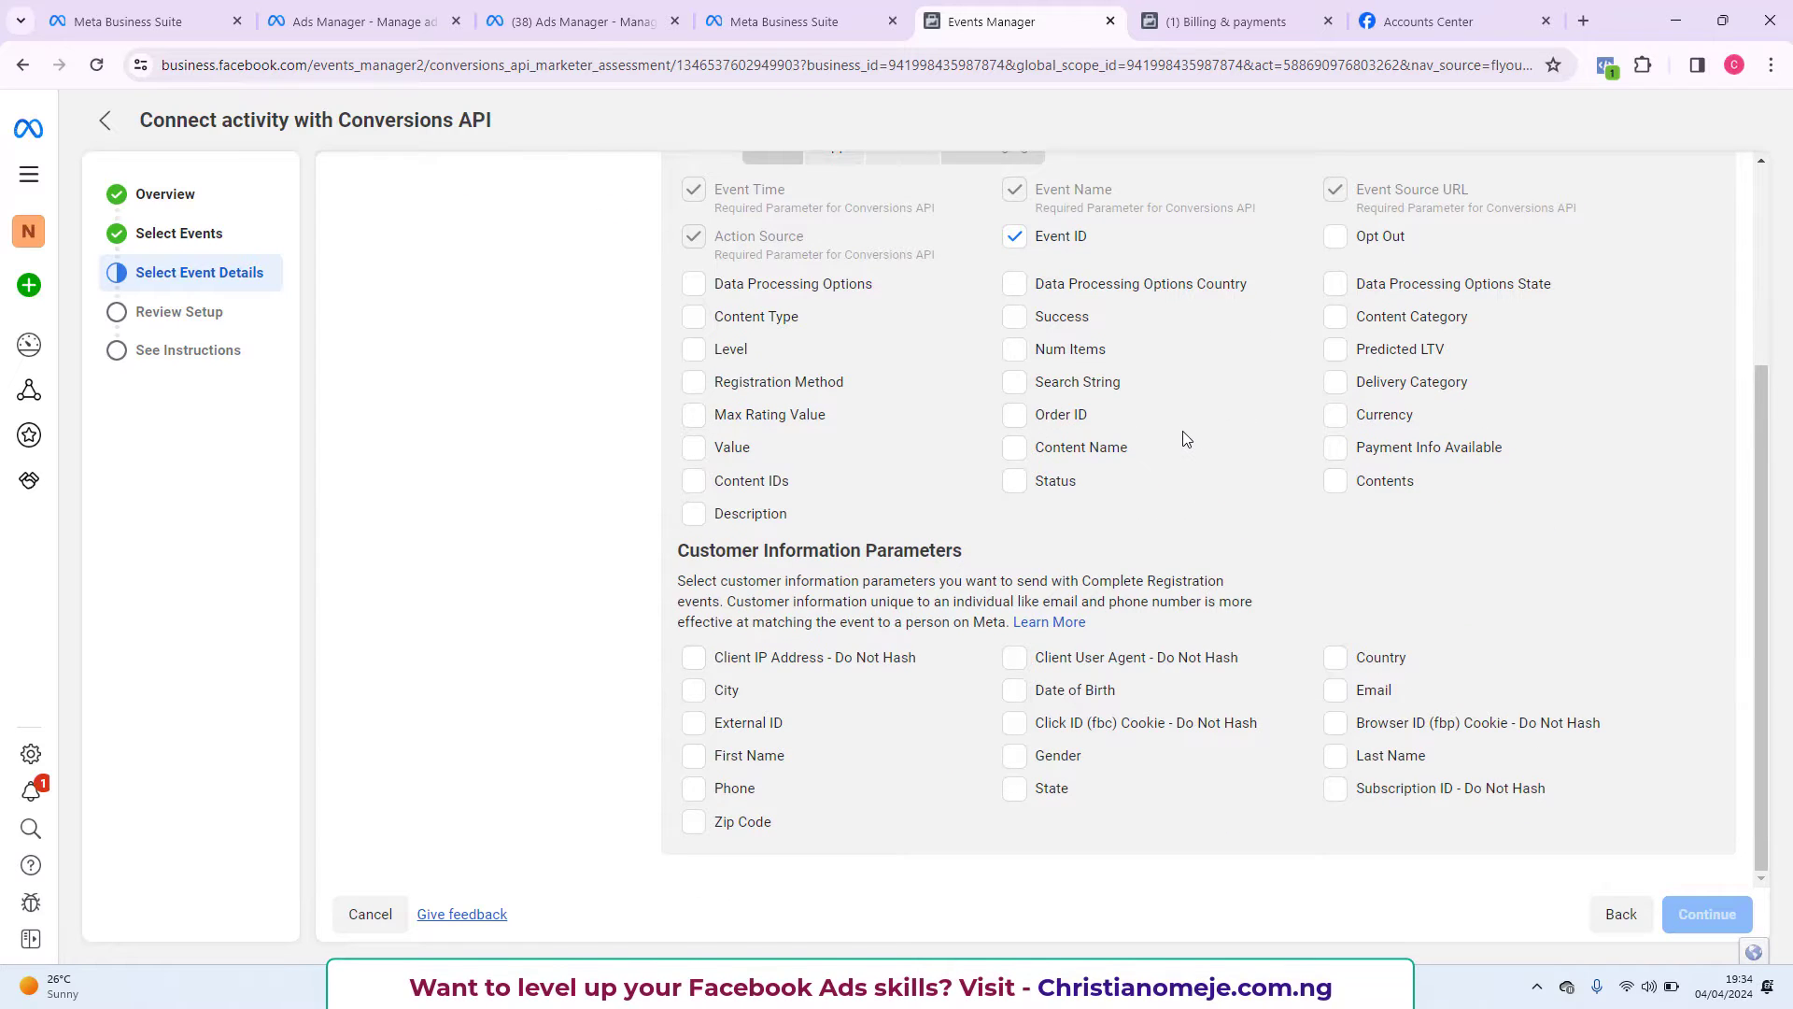
click(692, 796)
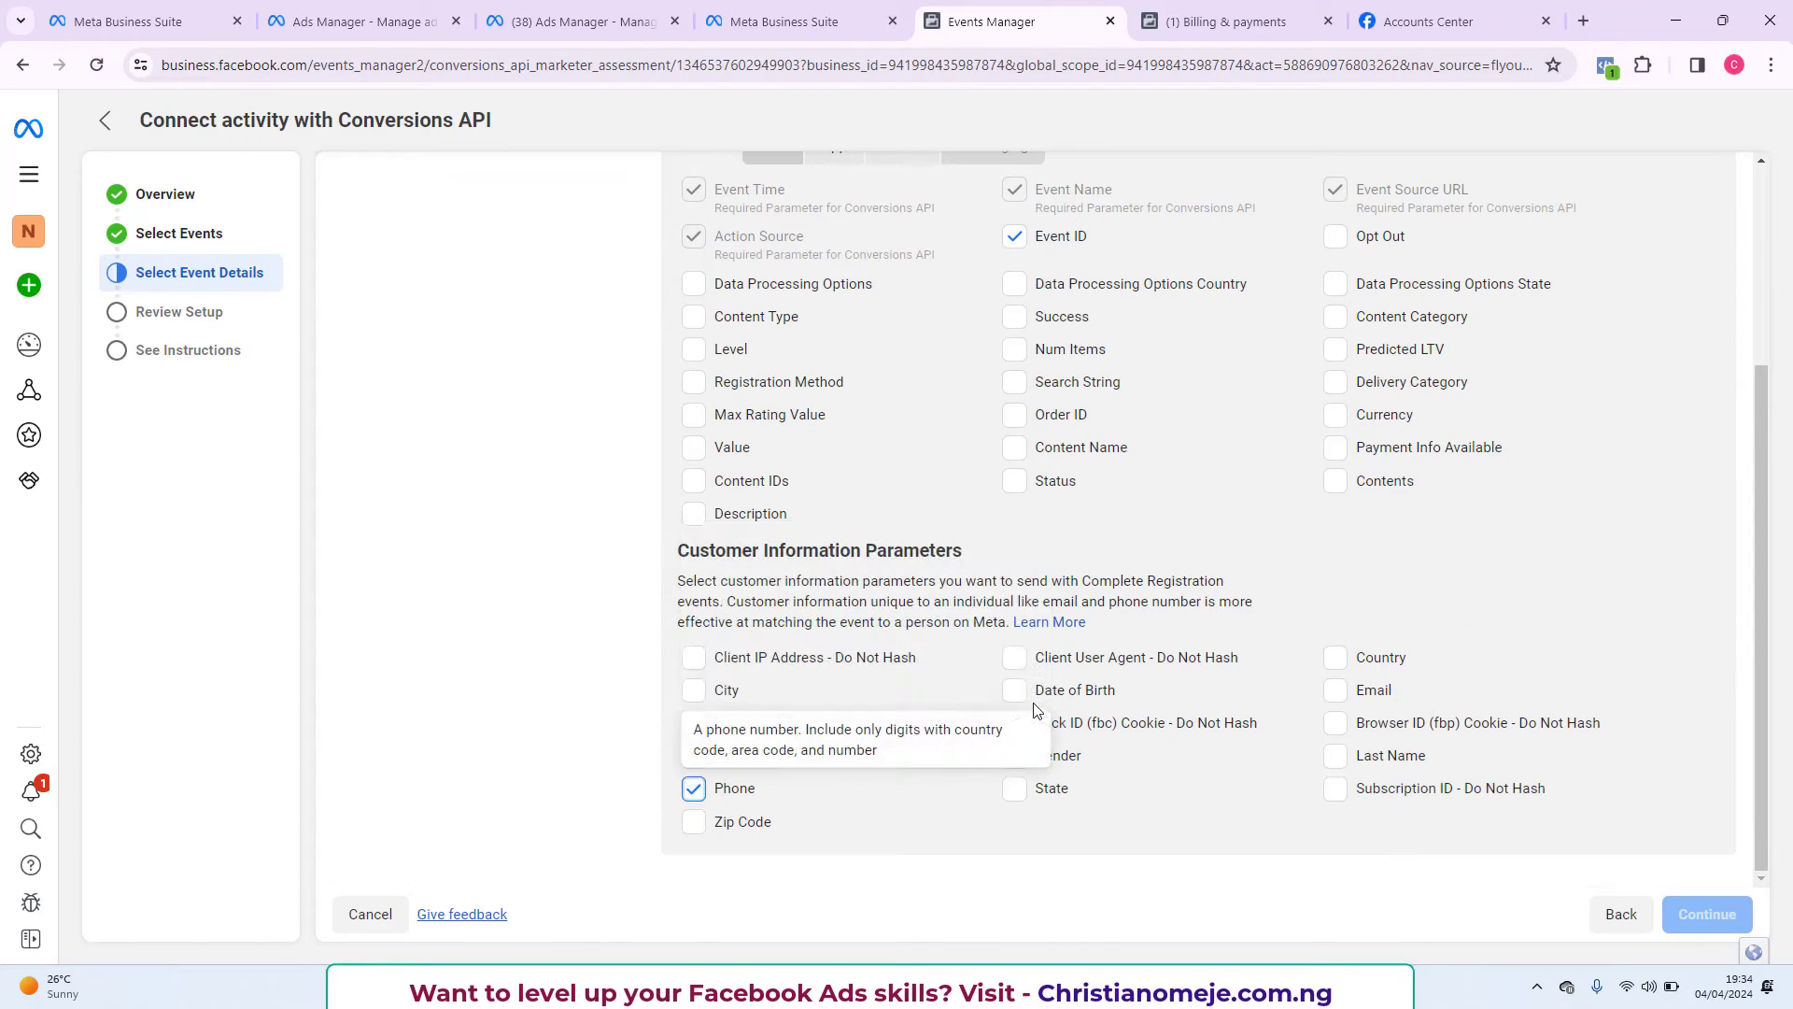
click(1336, 691)
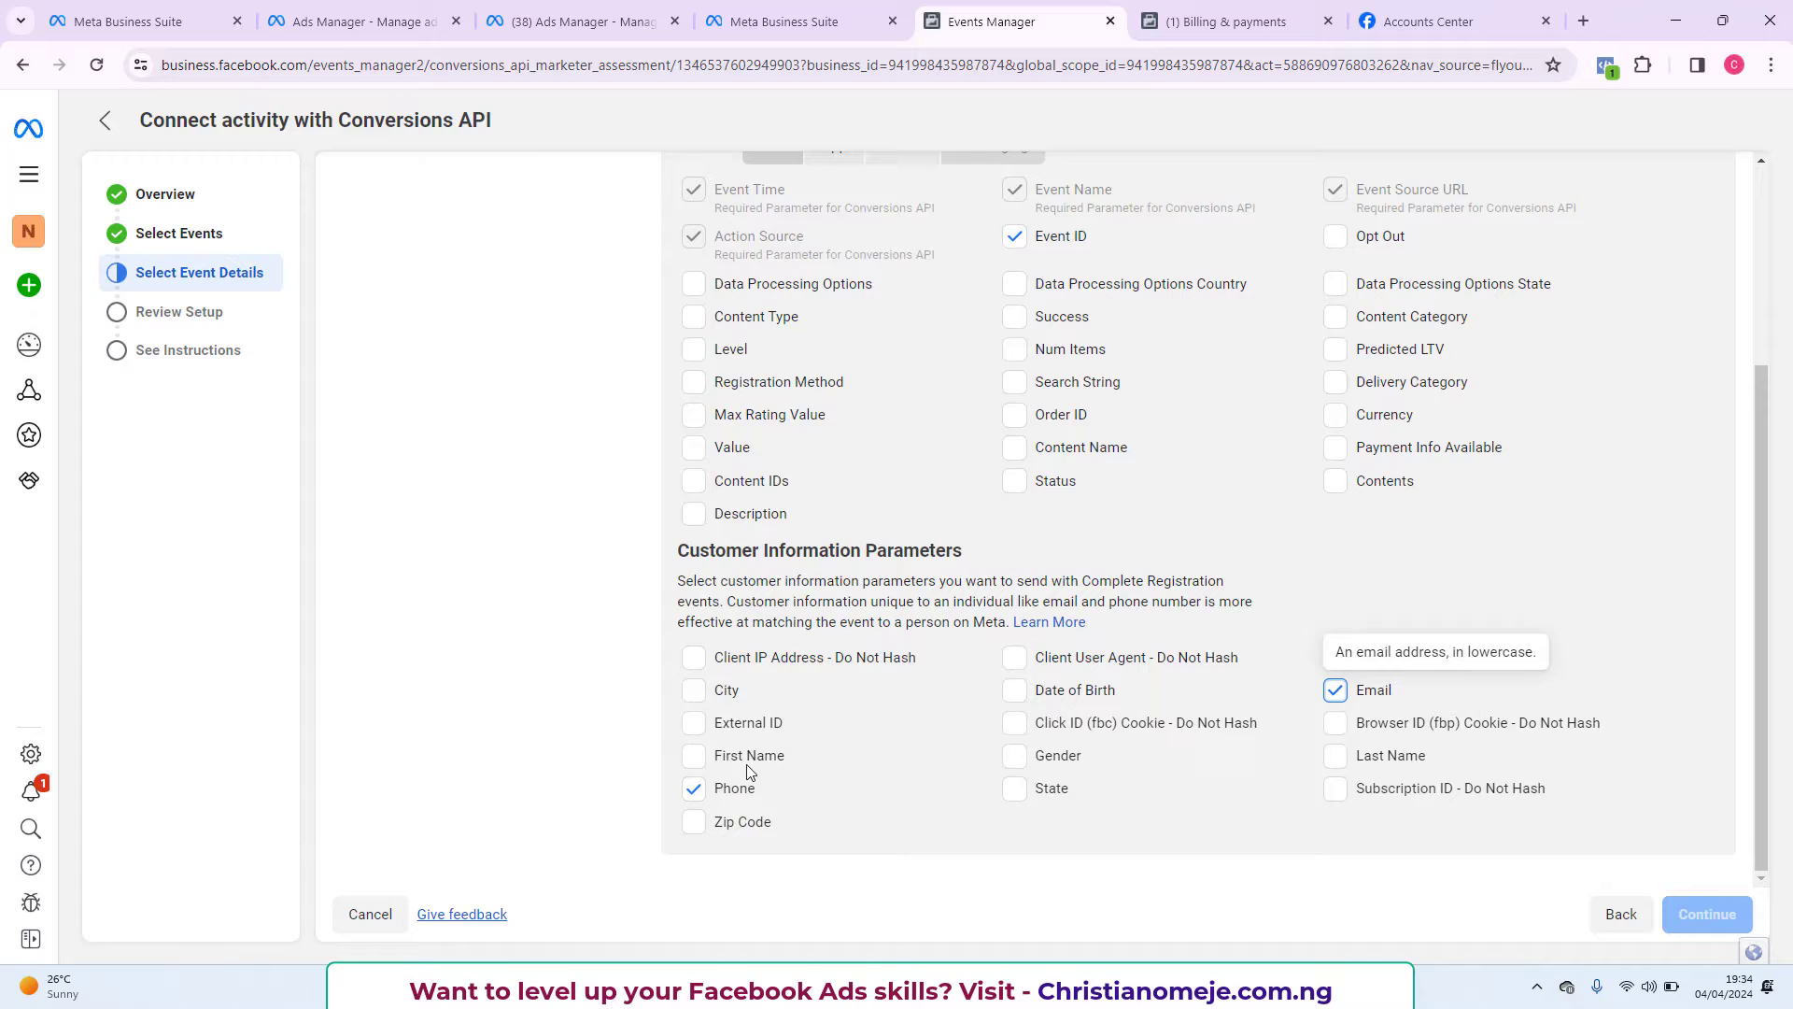
click(694, 659)
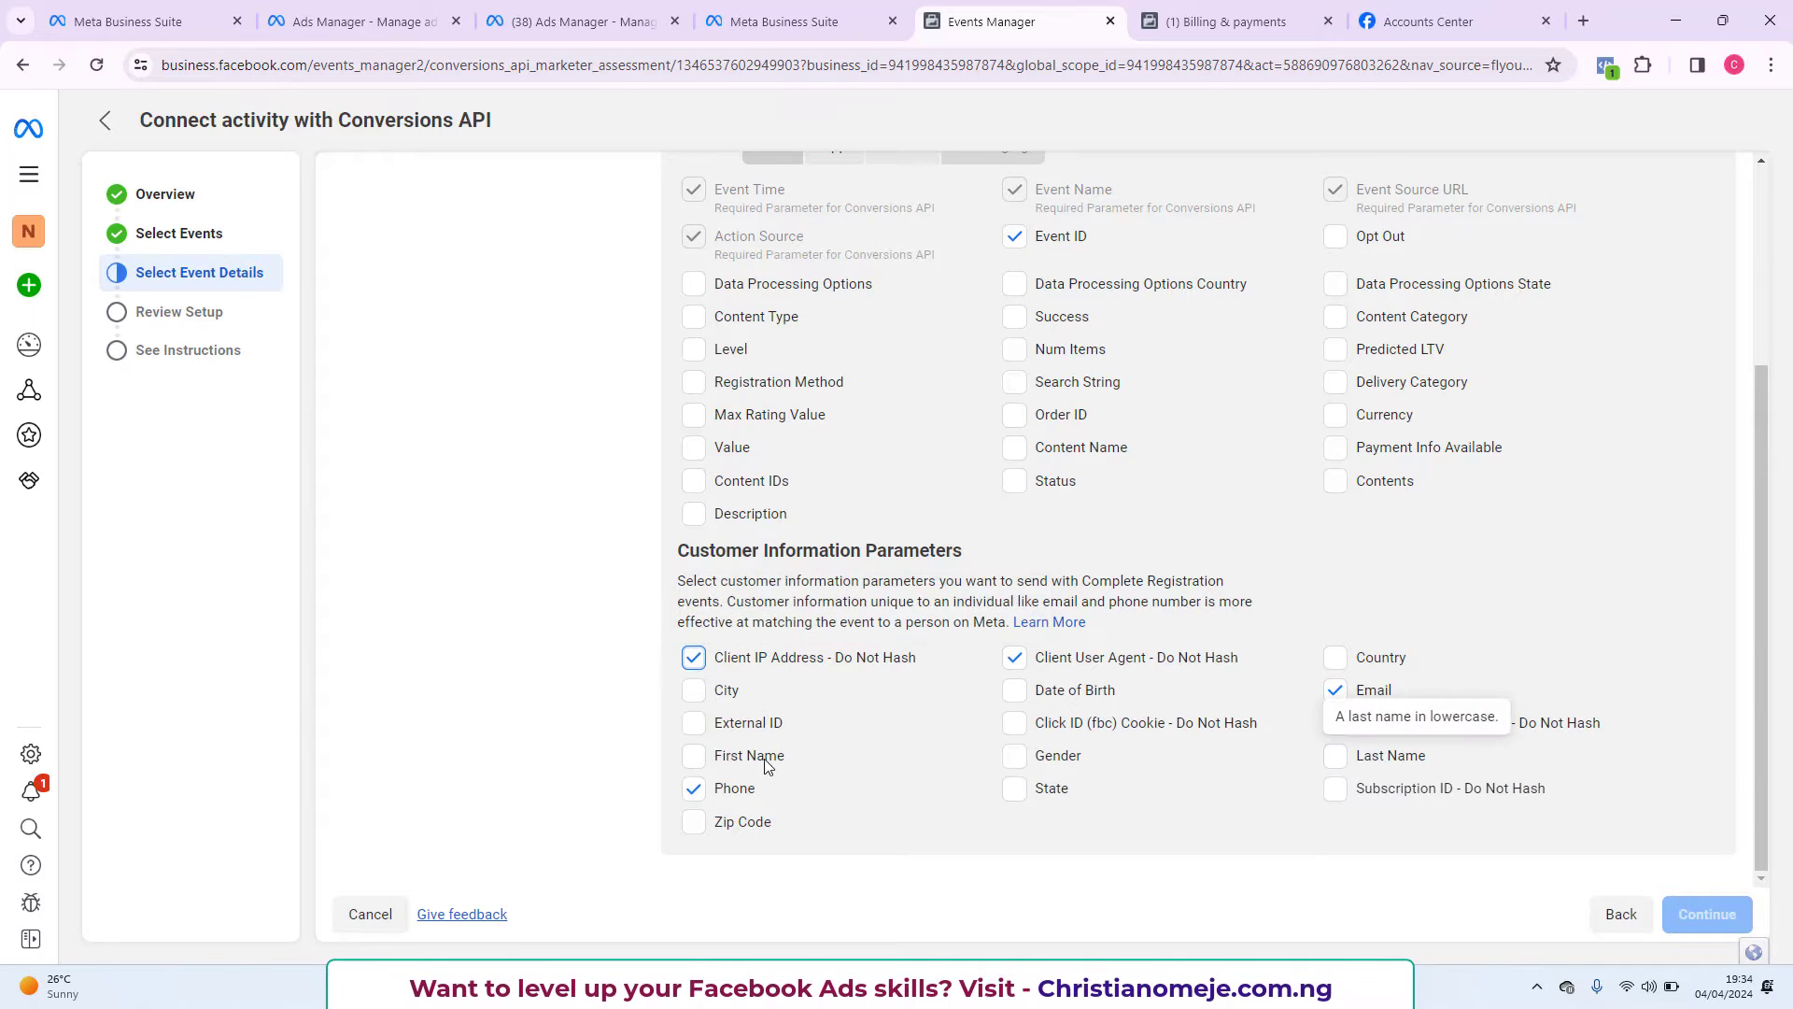
click(694, 758)
scroll(675, 552, up, 3)
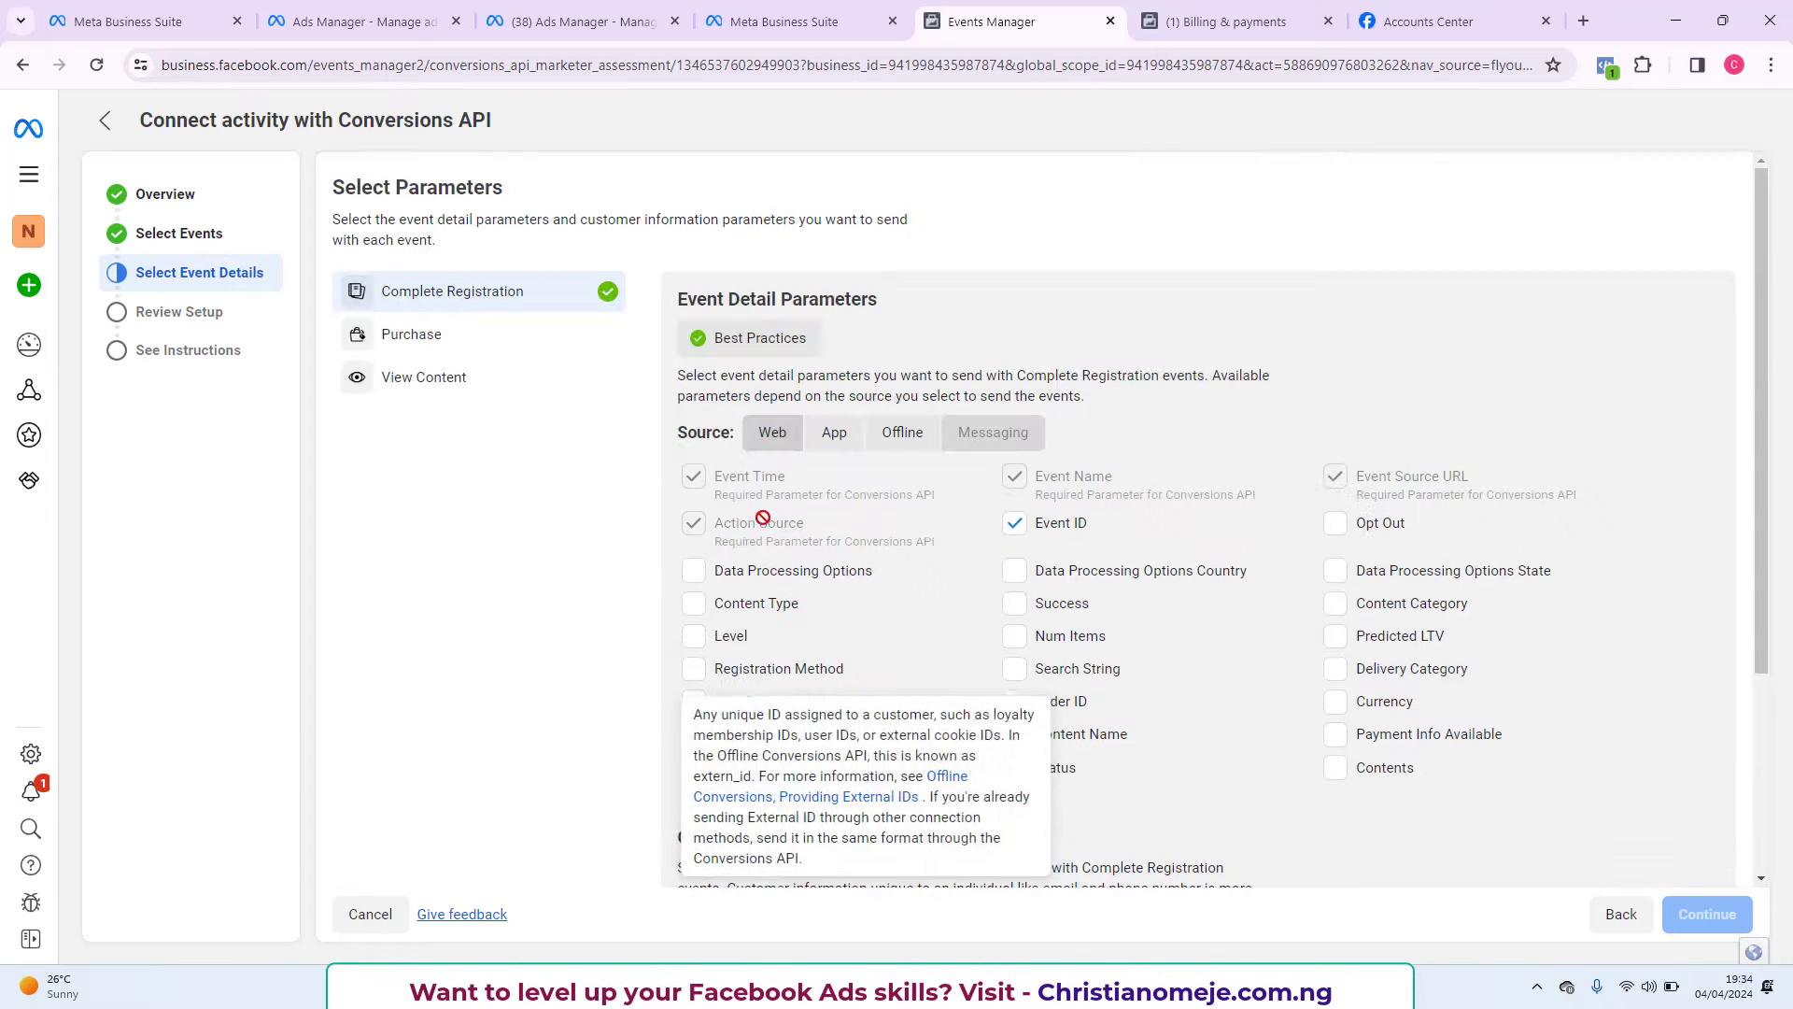
For the Purchase event, add the Event ID detail parameter and the Phone, Client IP Address and Email customer information parameters.
click(435, 342)
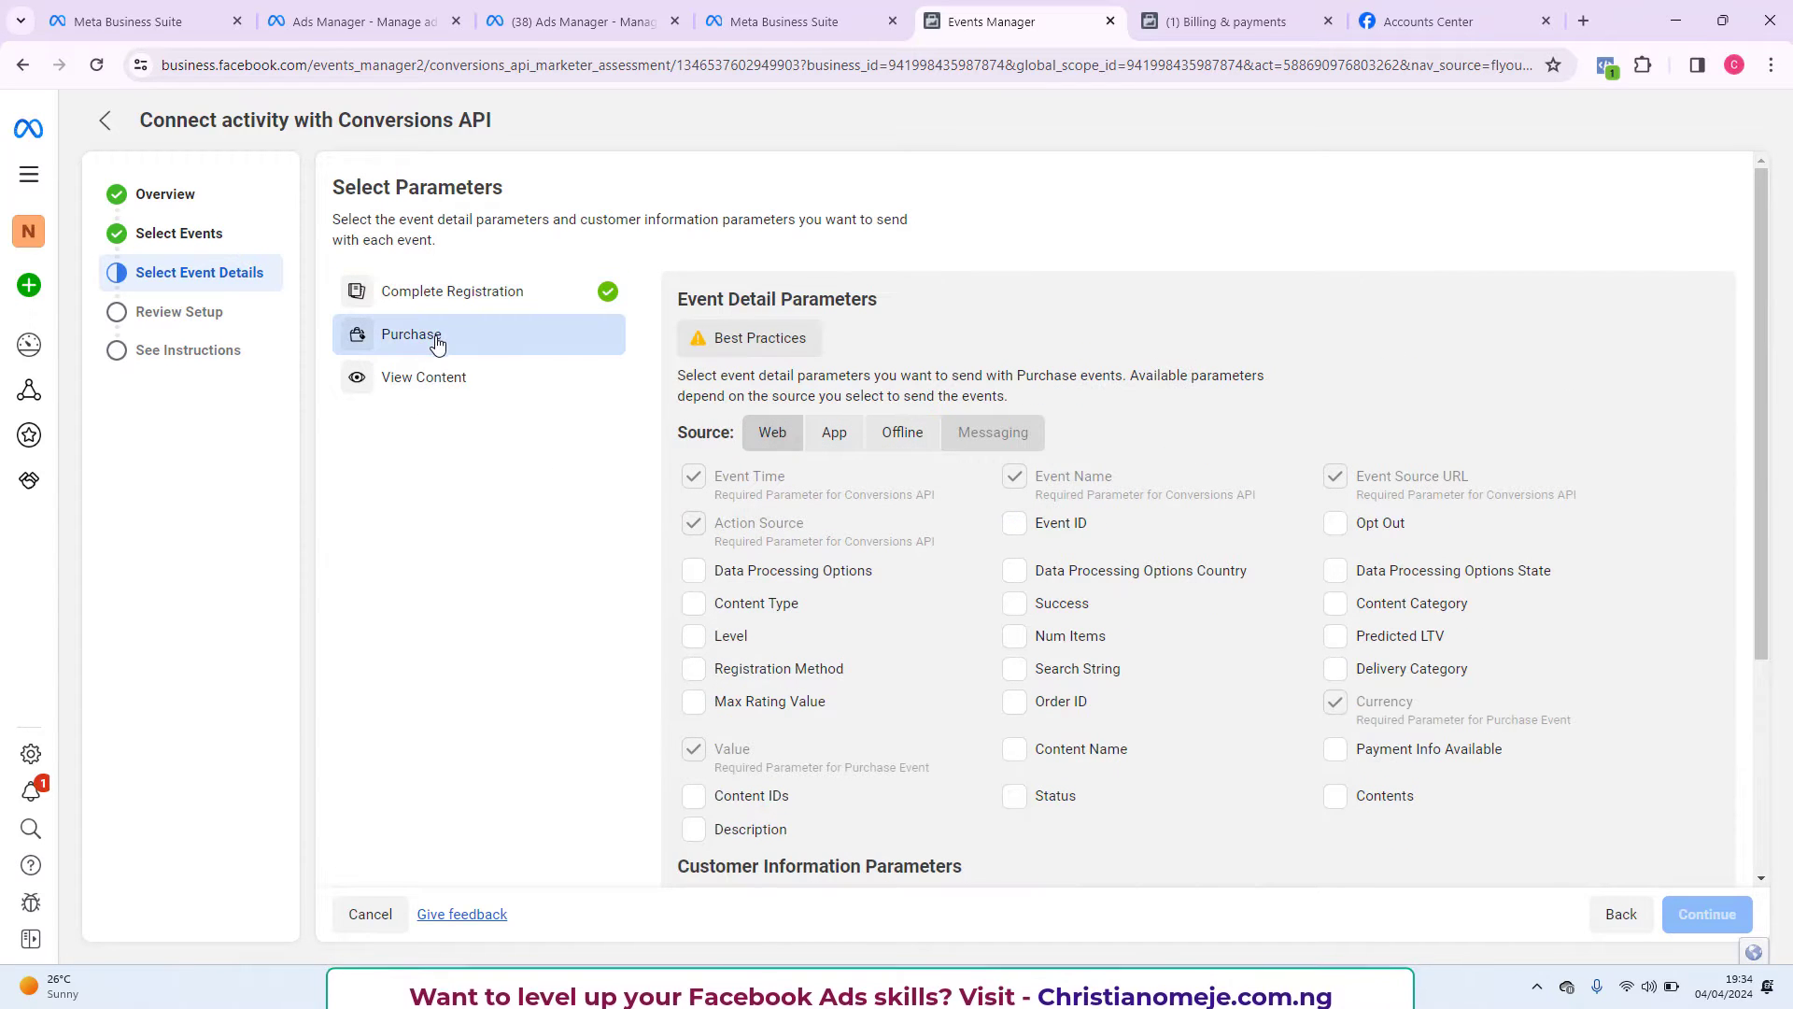
click(1014, 524)
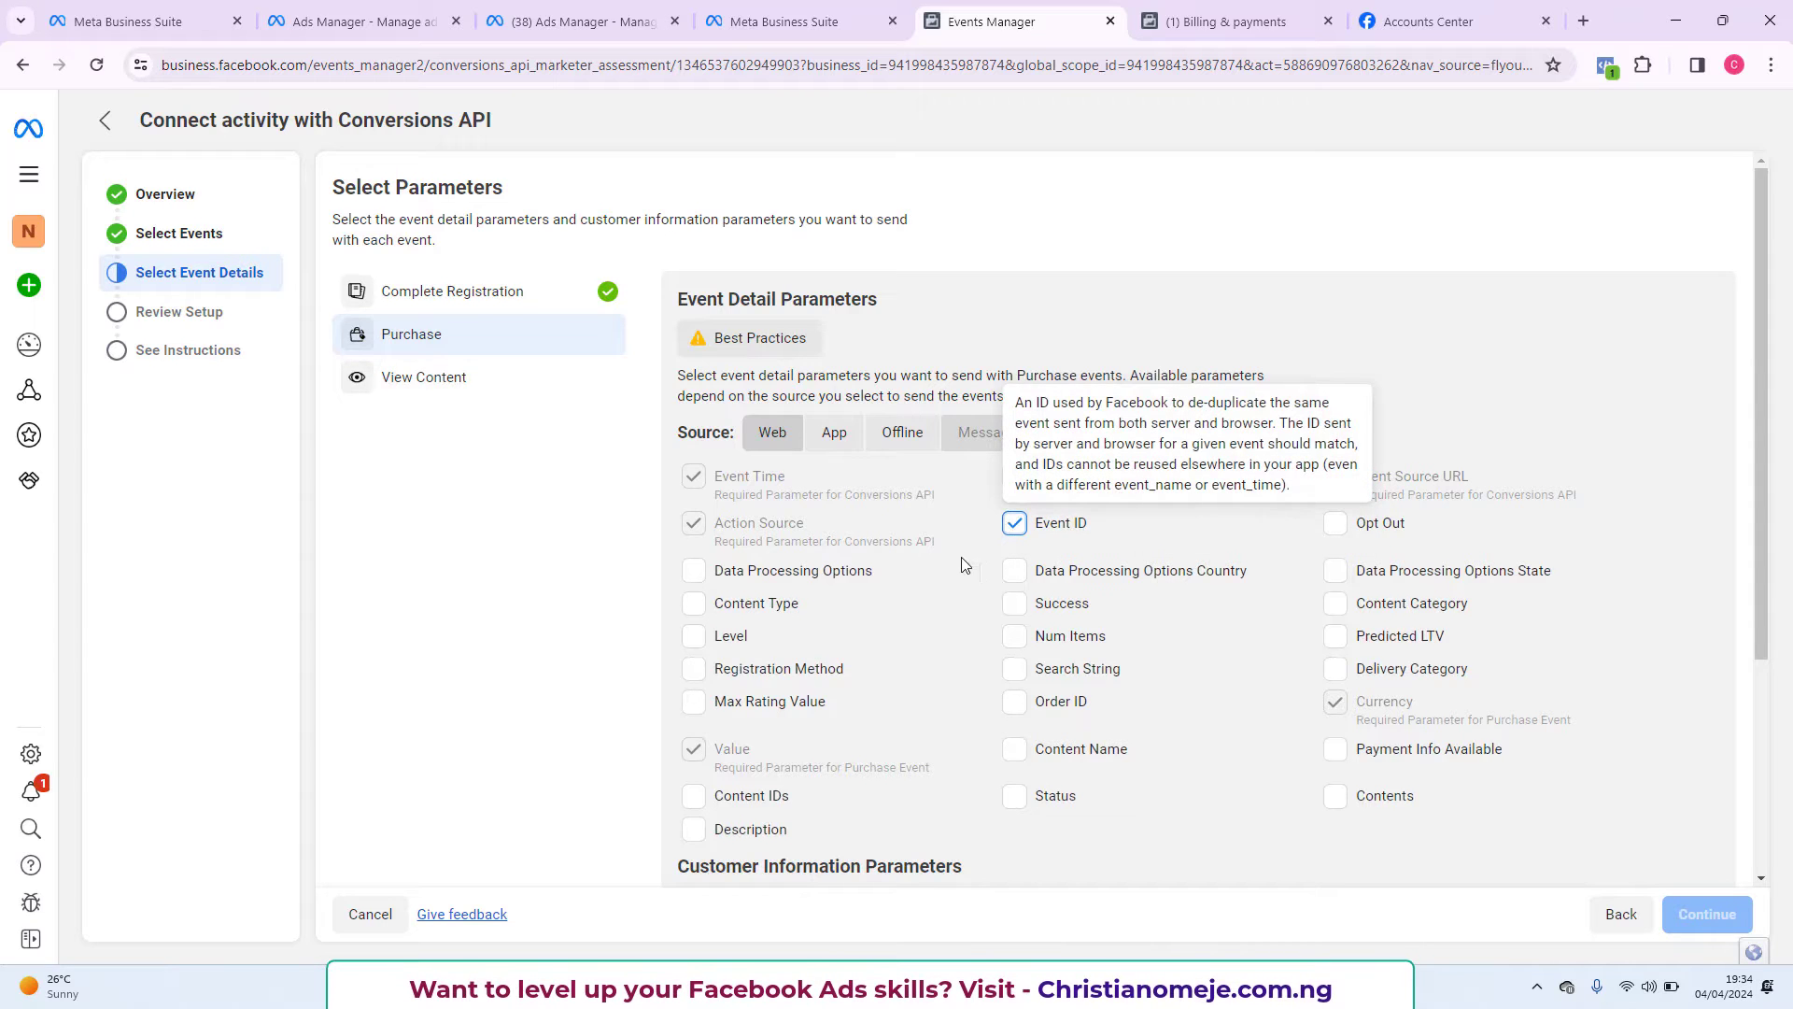
scroll(952, 579, down, 3)
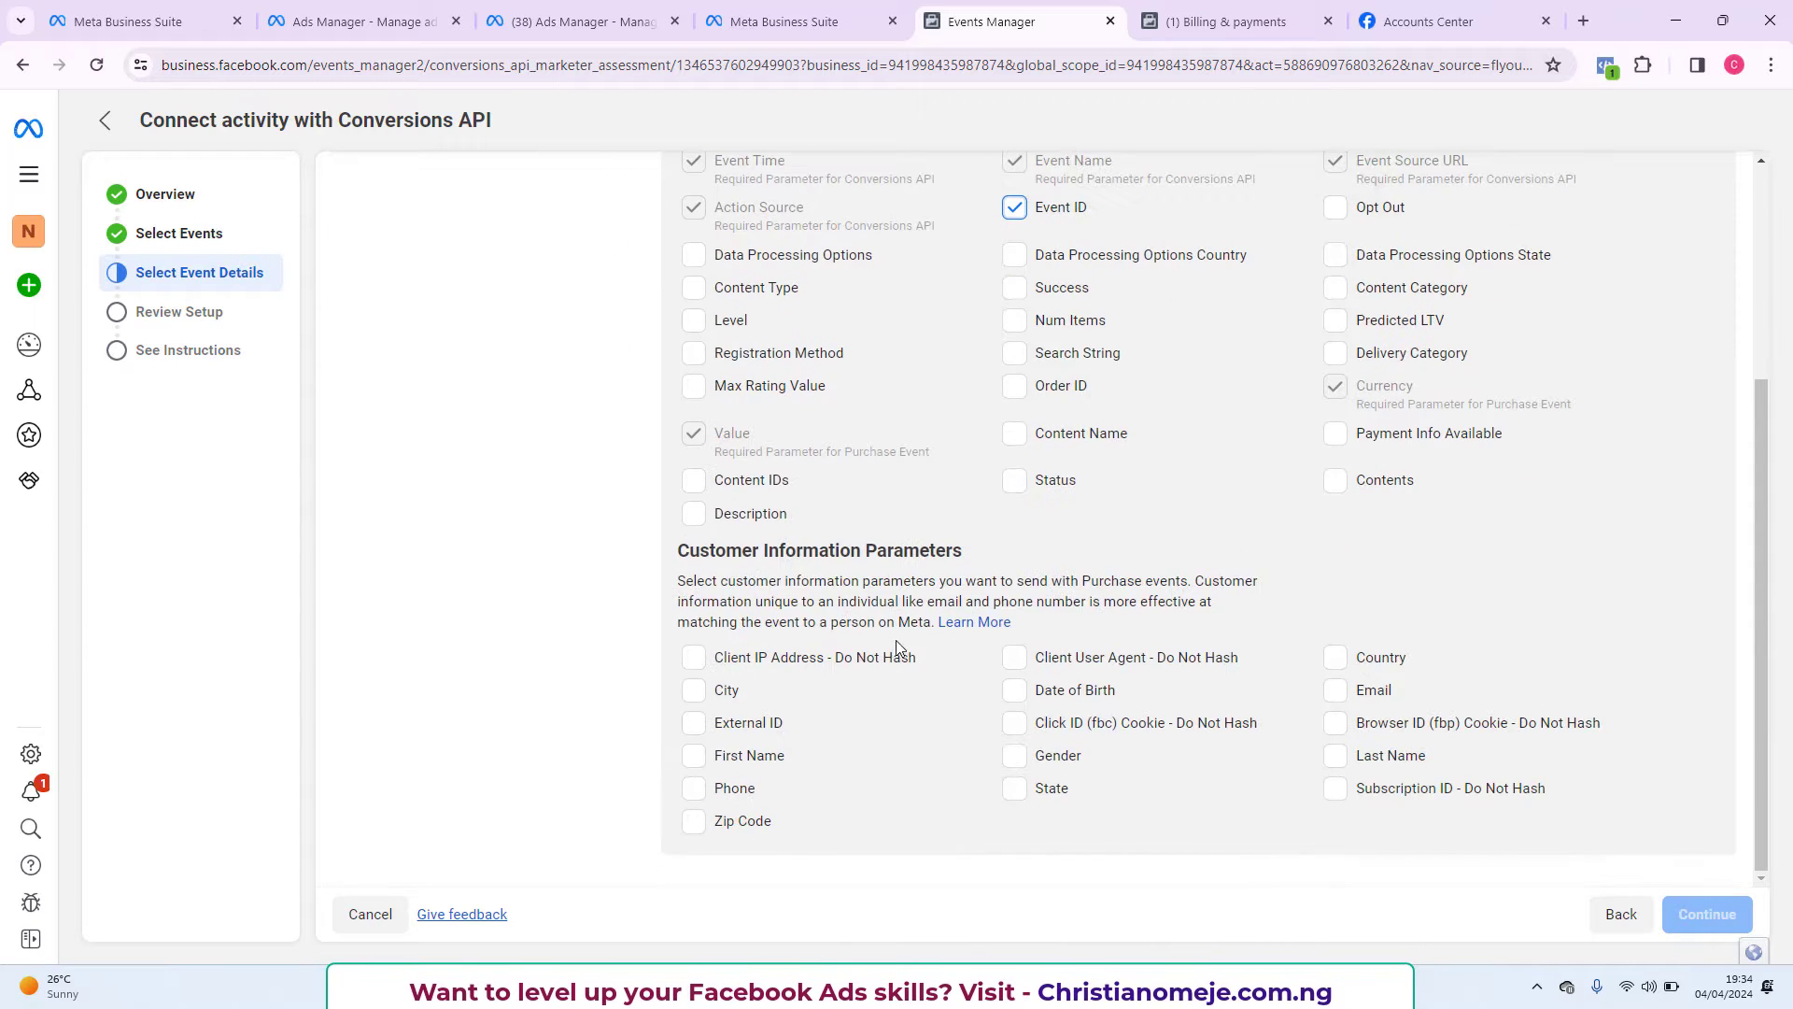
click(693, 789)
click(693, 656)
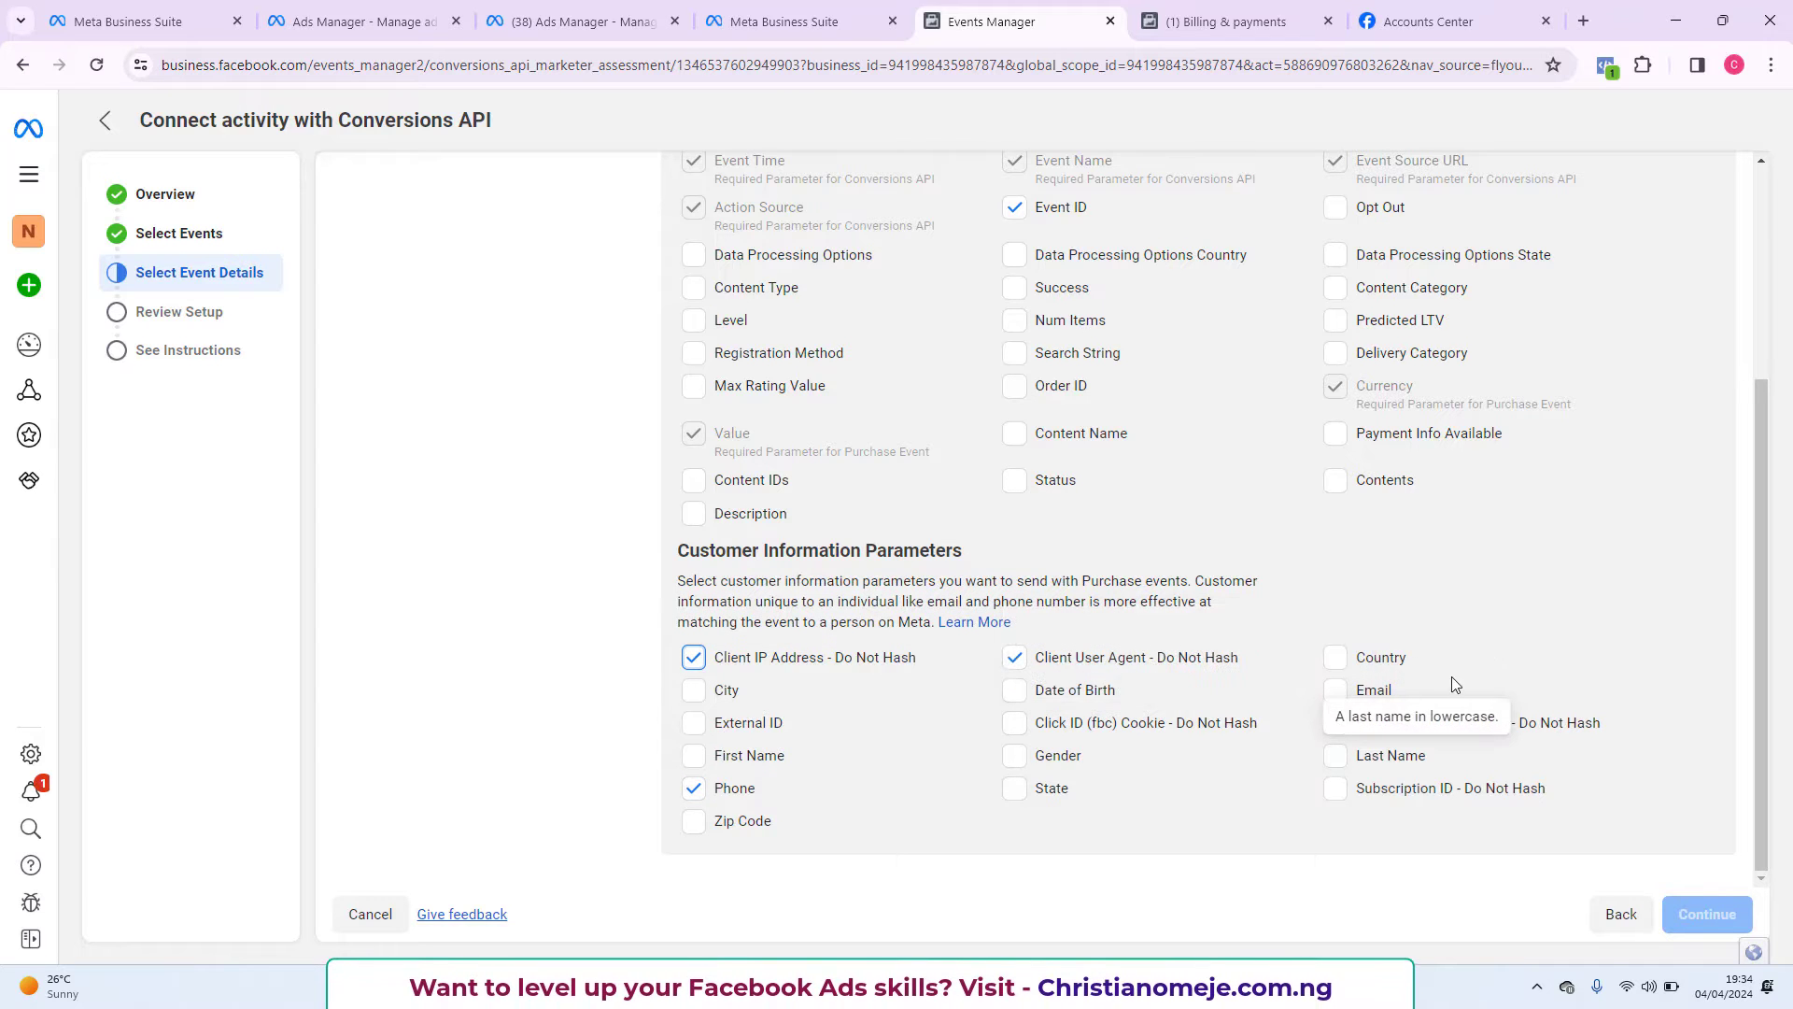
click(1337, 689)
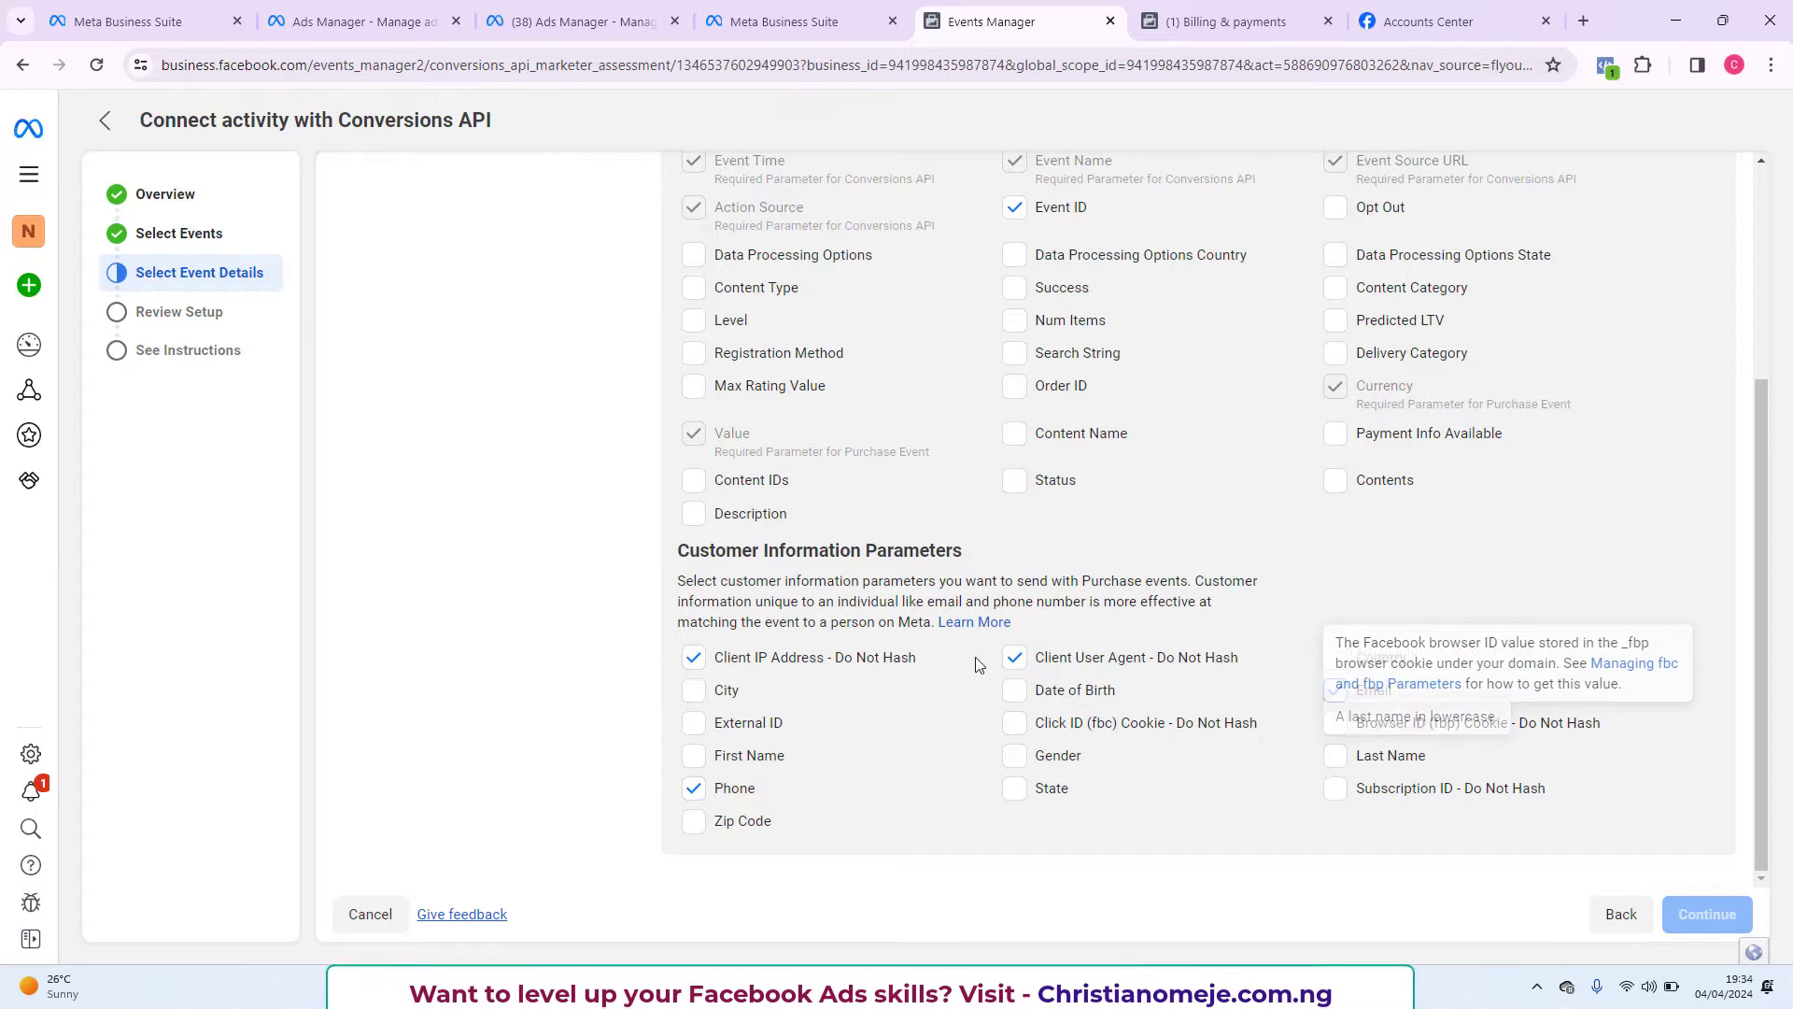
scroll(486, 523, up, 4)
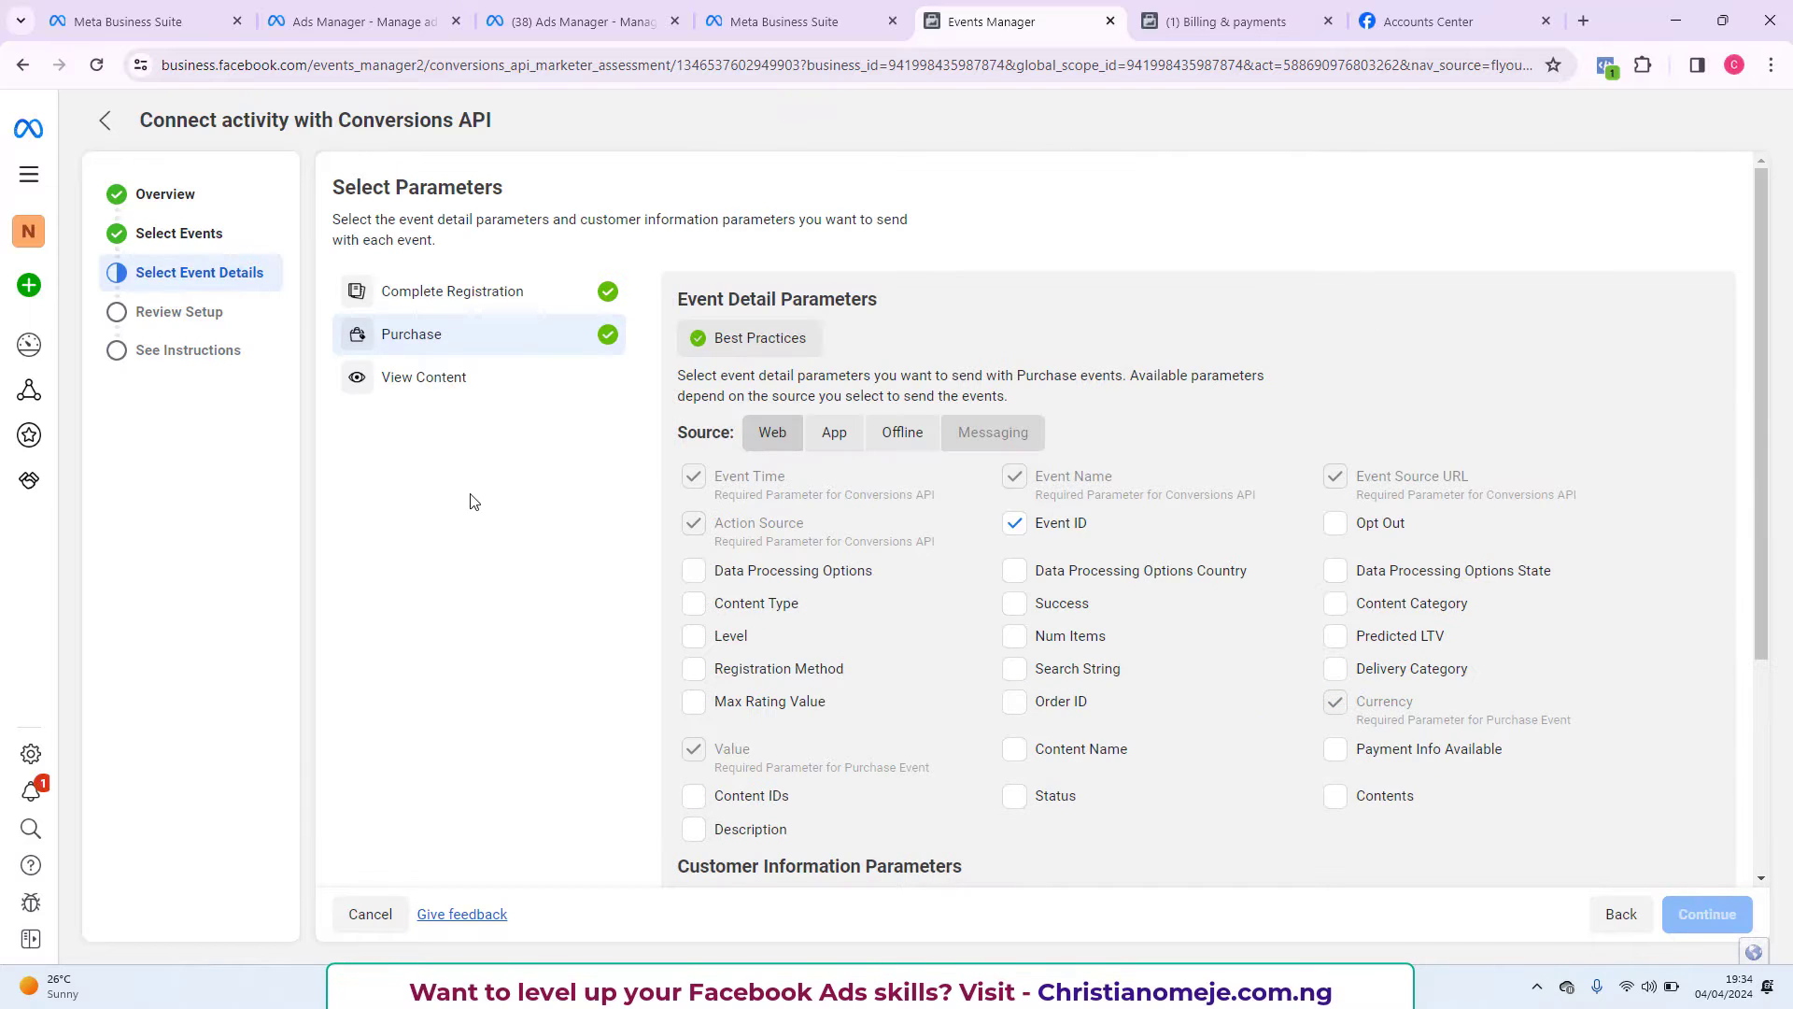
For the View Content event, add the Event ID detail parameter and Phone, First Name, Client IP Address and Email customer information.
click(464, 380)
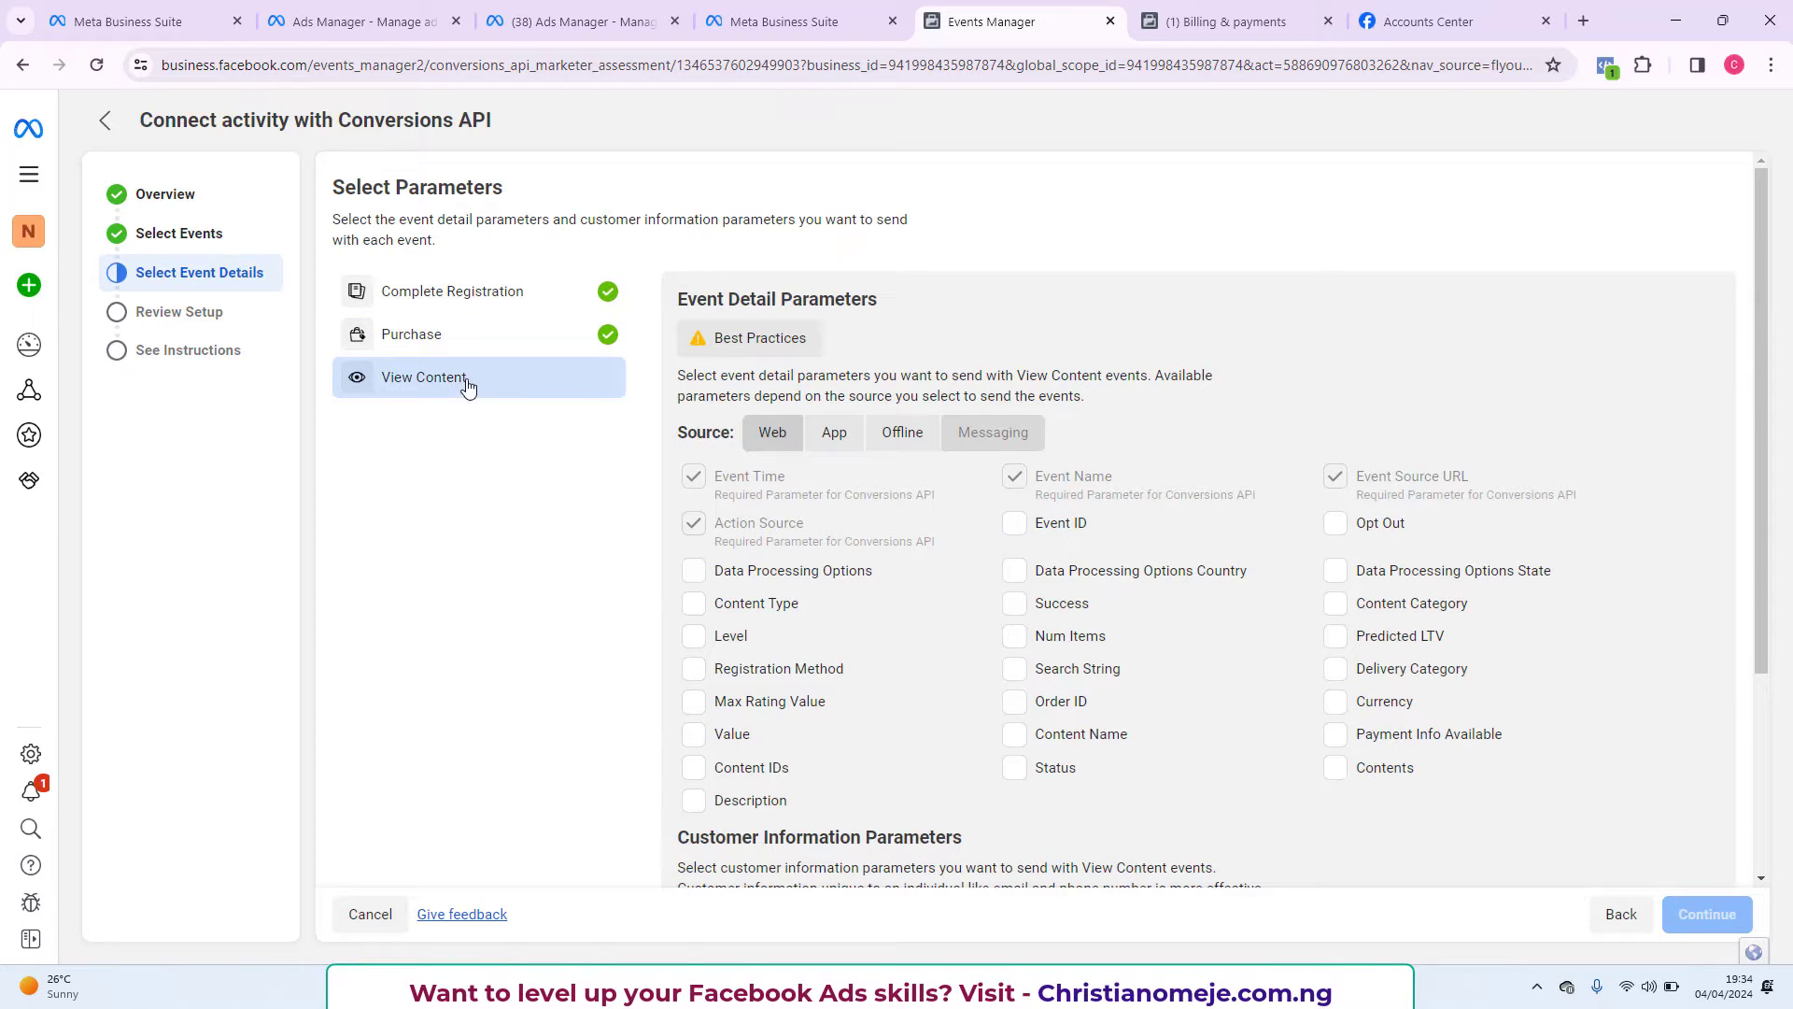
click(1015, 524)
scroll(990, 691, down, 3)
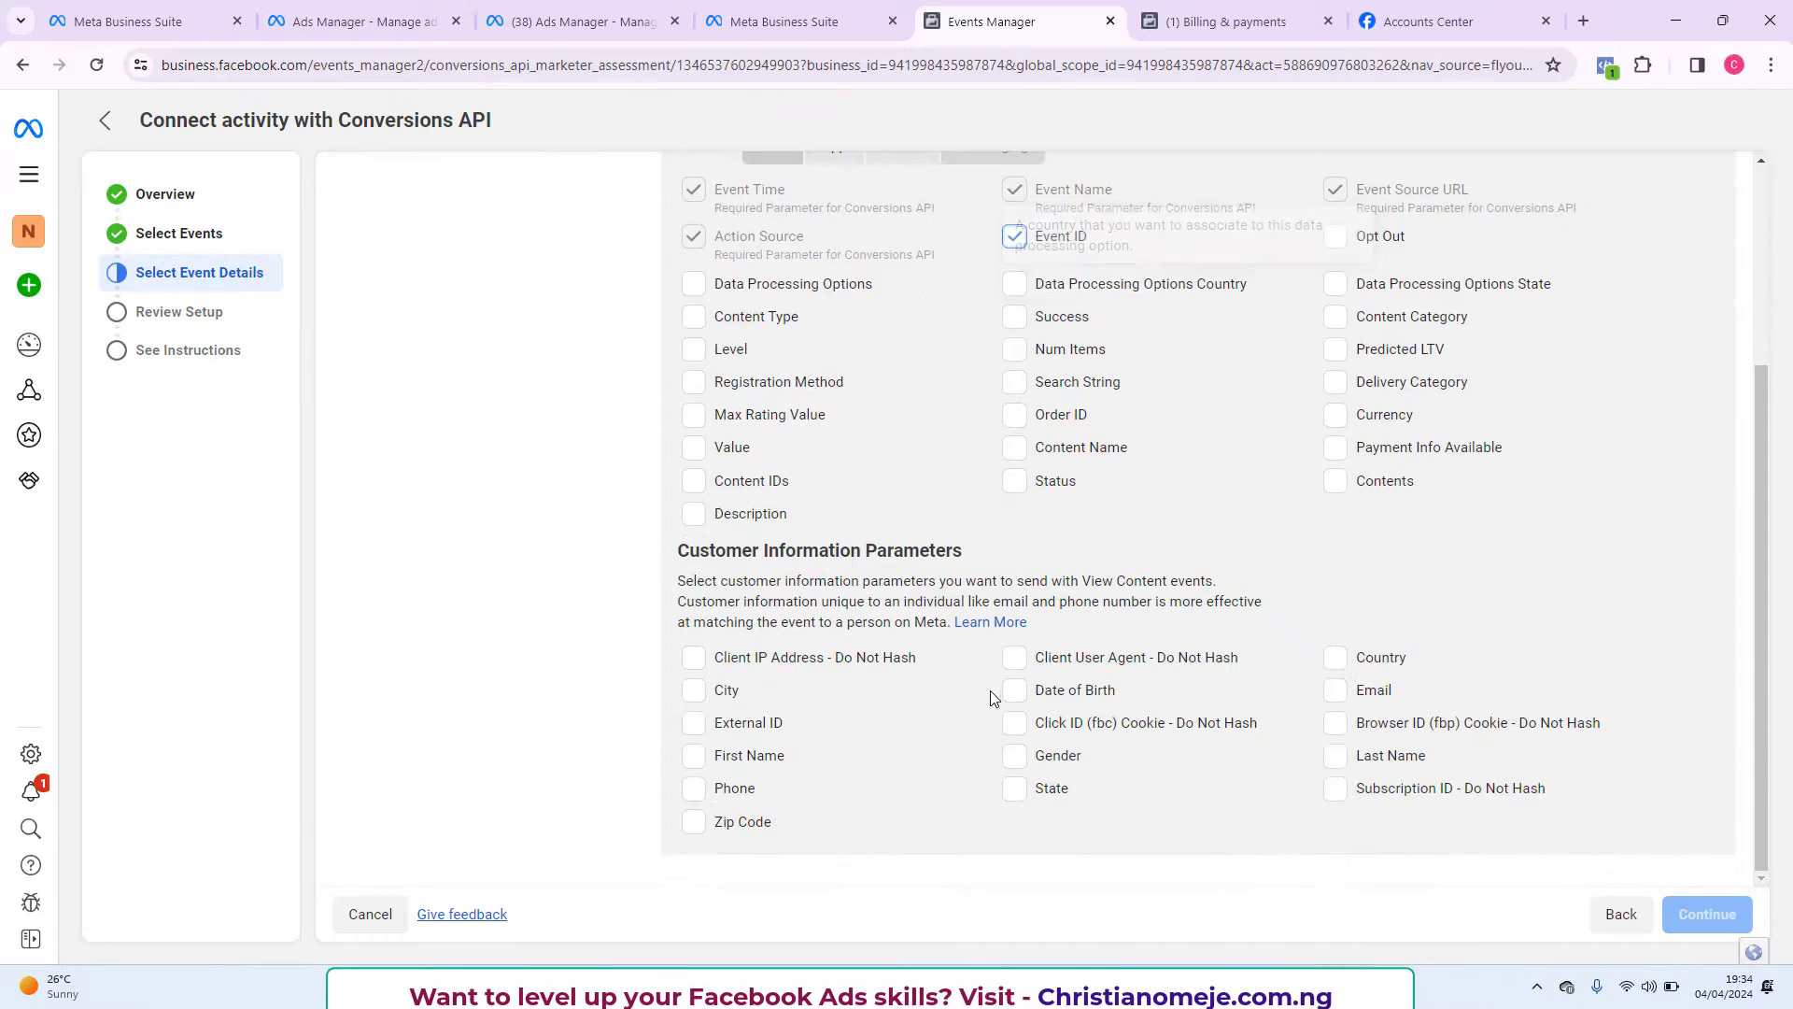
click(692, 791)
click(693, 756)
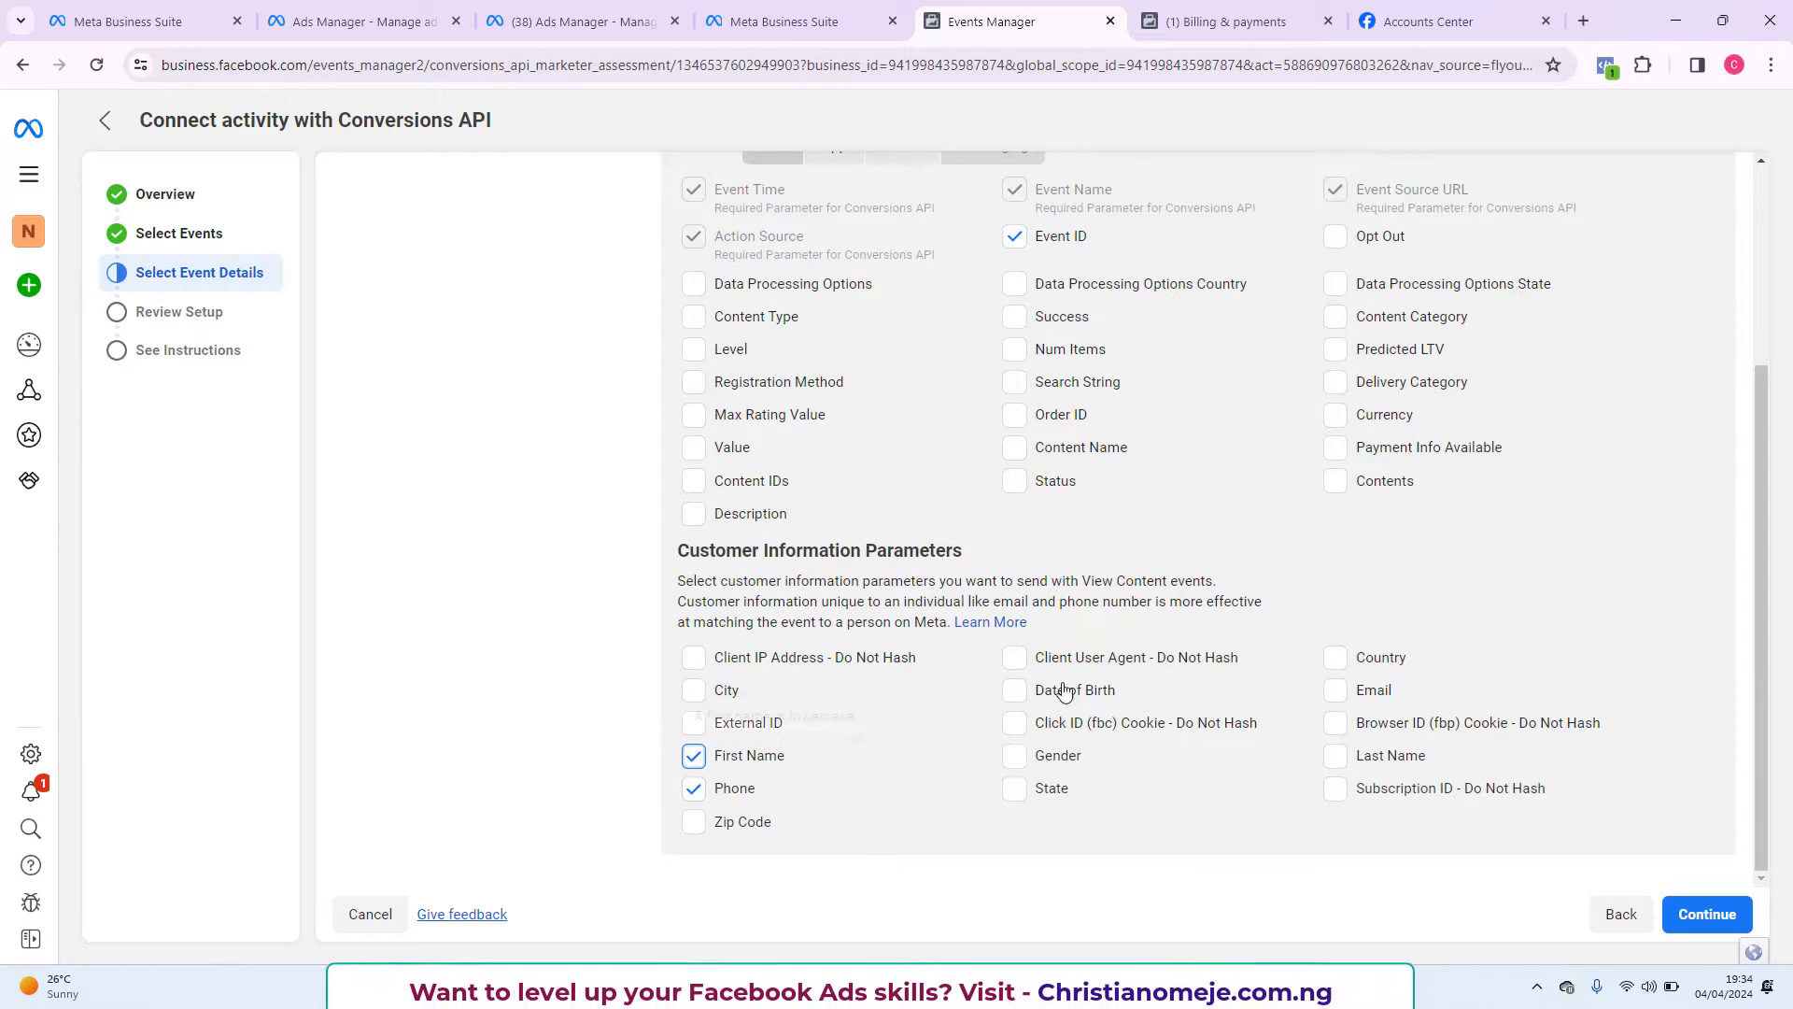
click(691, 663)
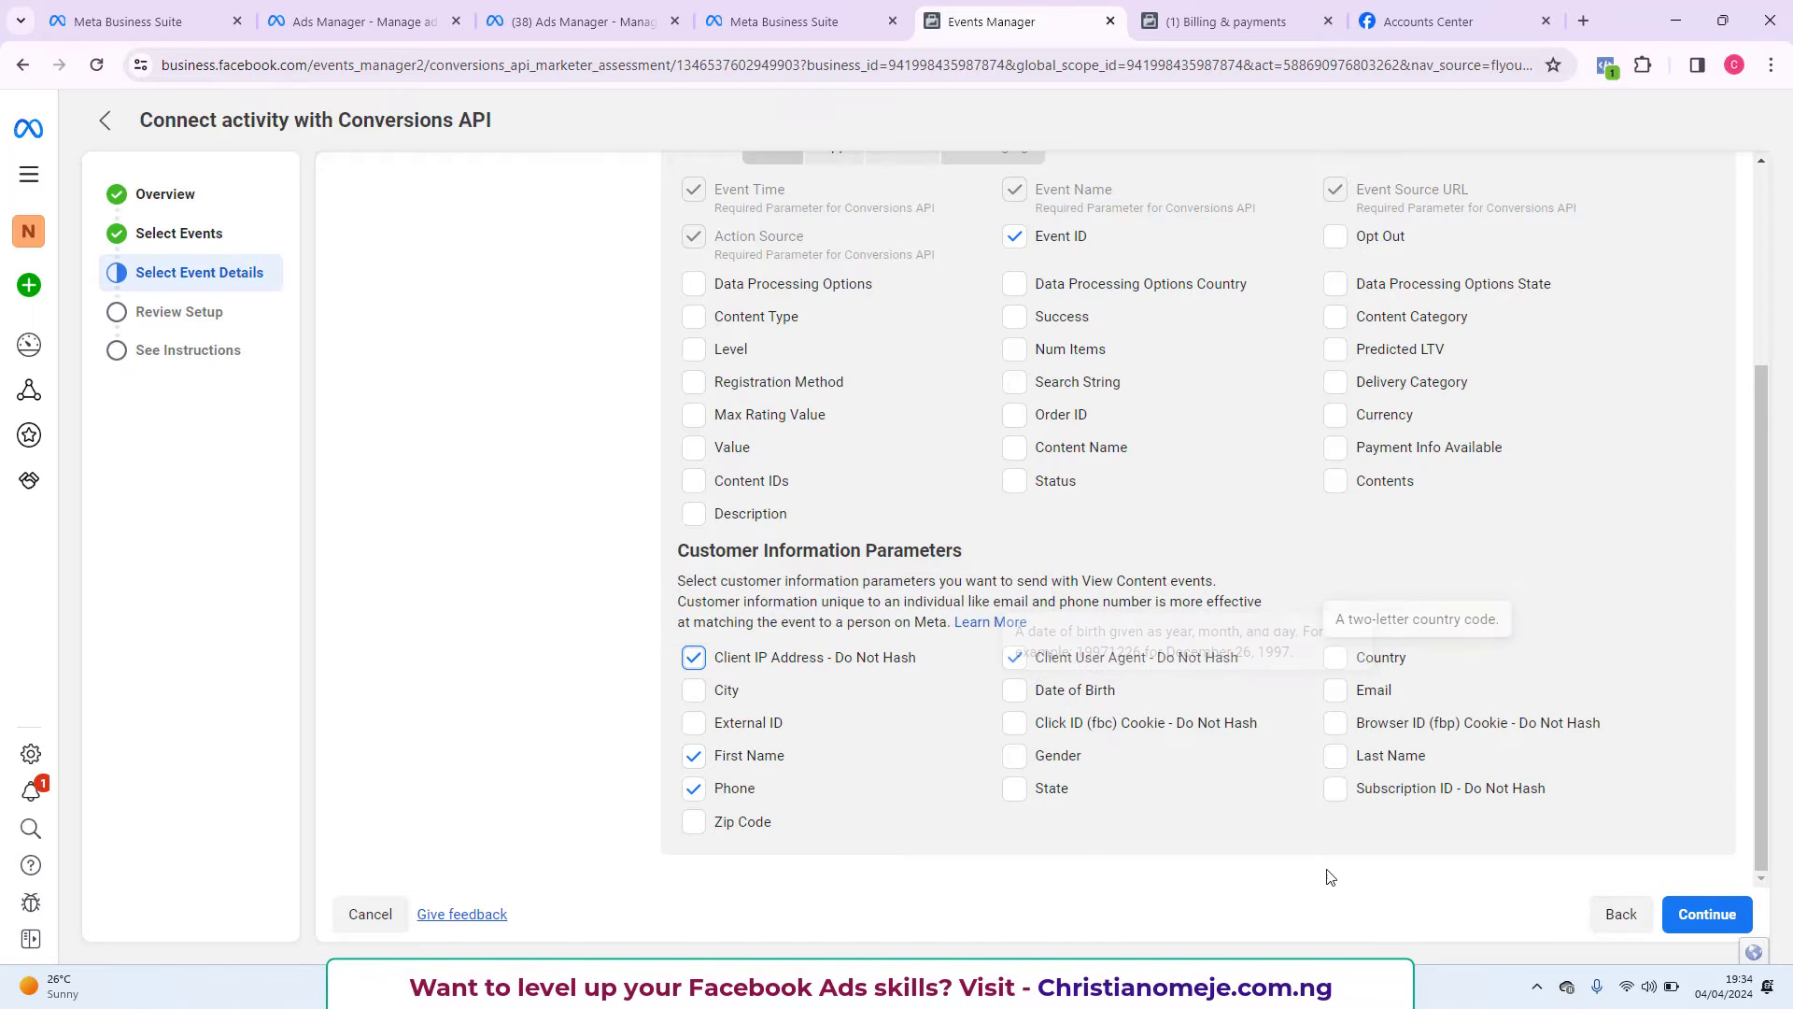
click(1335, 691)
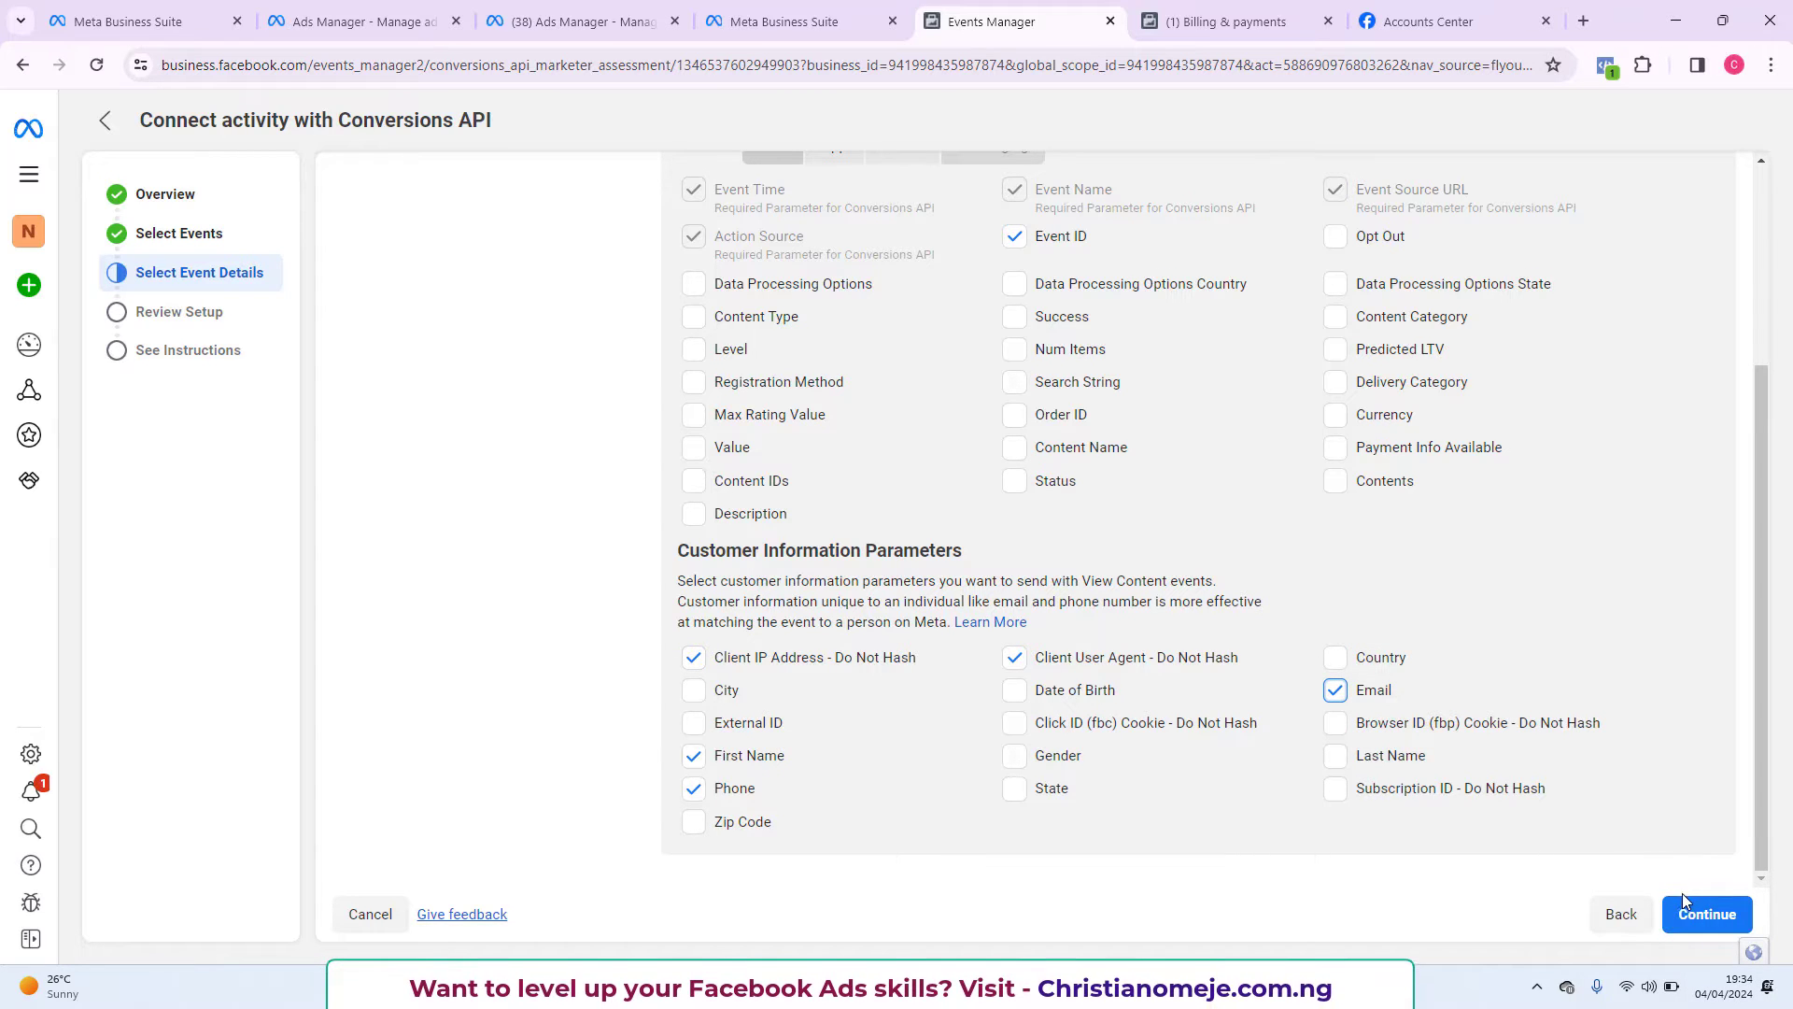
Remove Email, Phone and First Name from View Content's customer information parameters and proceed to the setup review.
click(1336, 691)
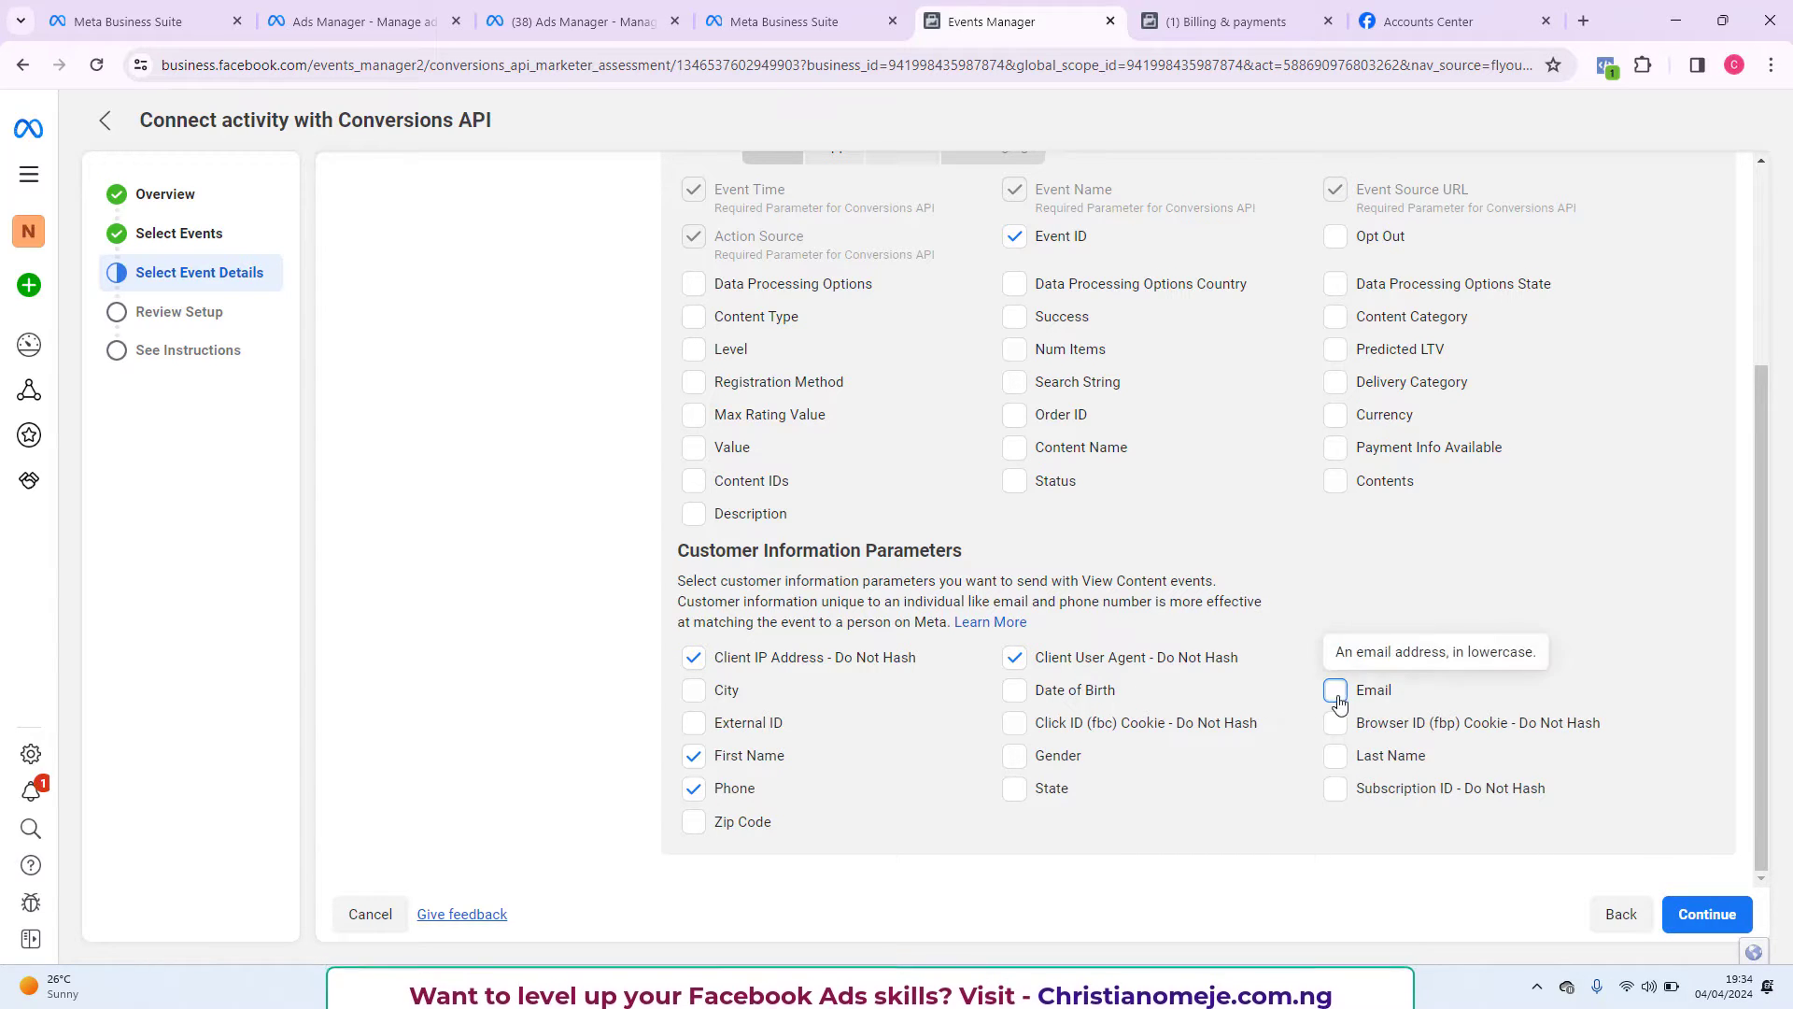
click(693, 788)
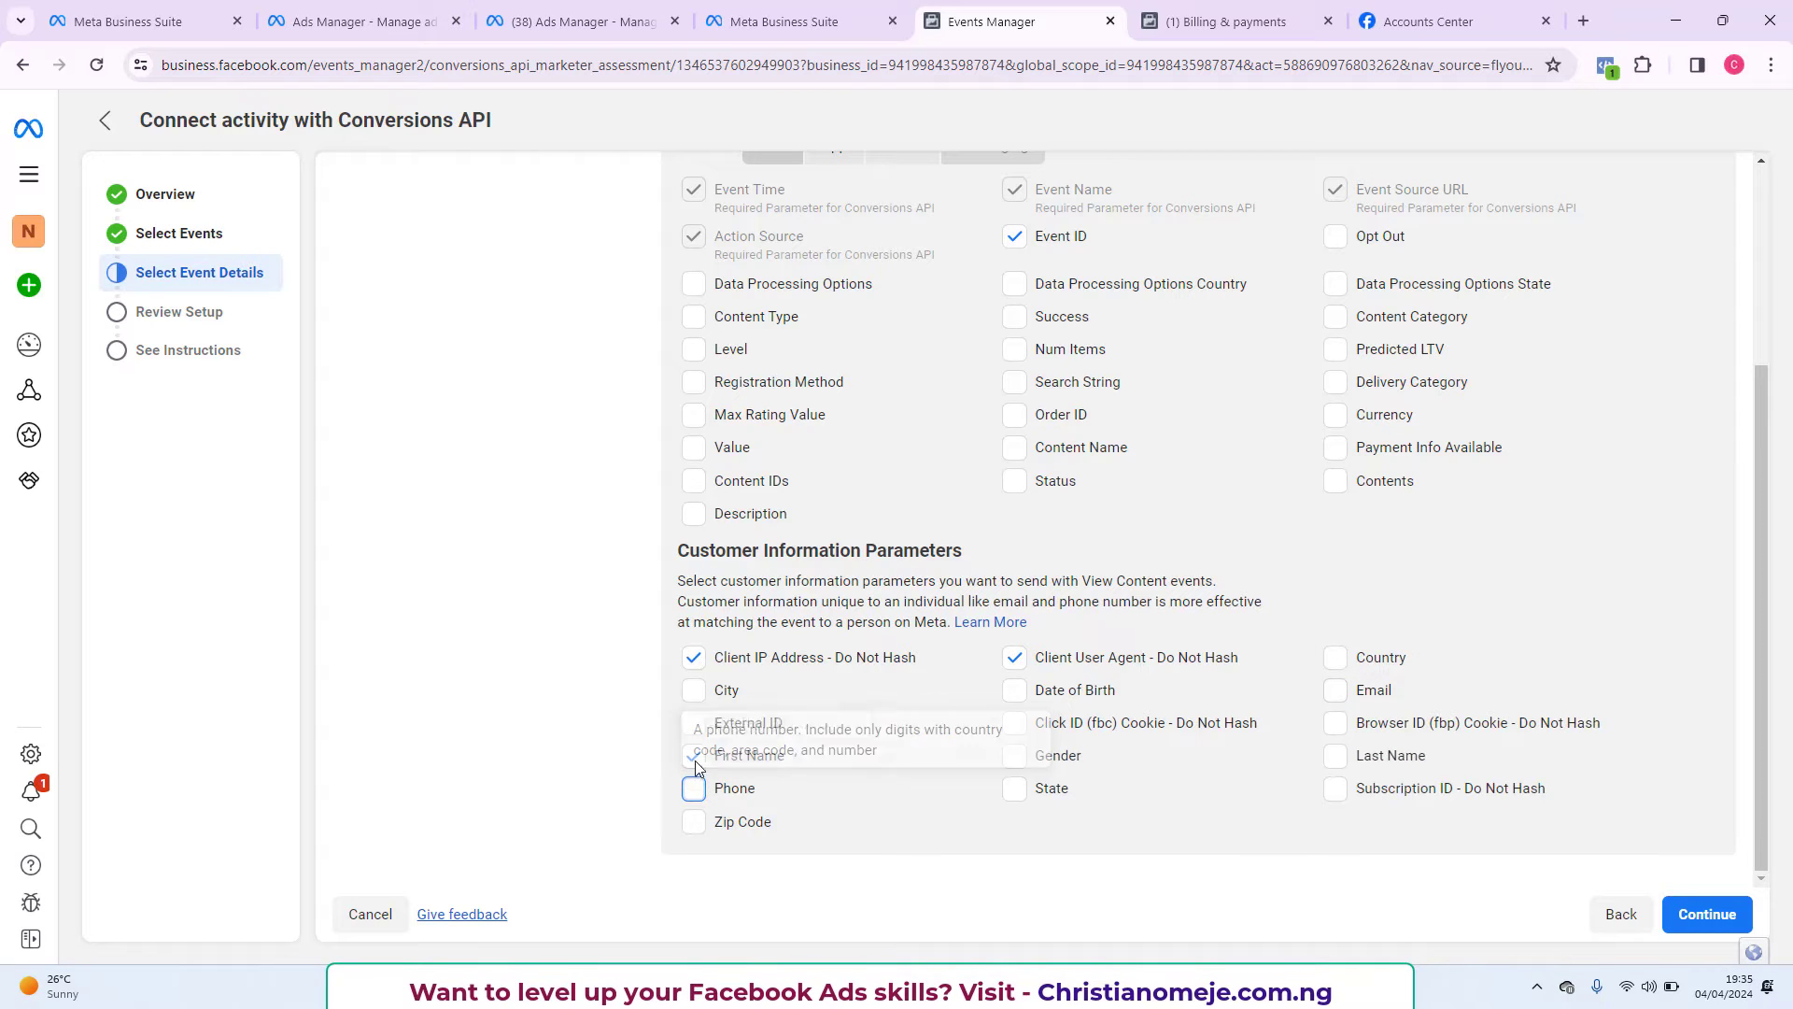
click(694, 758)
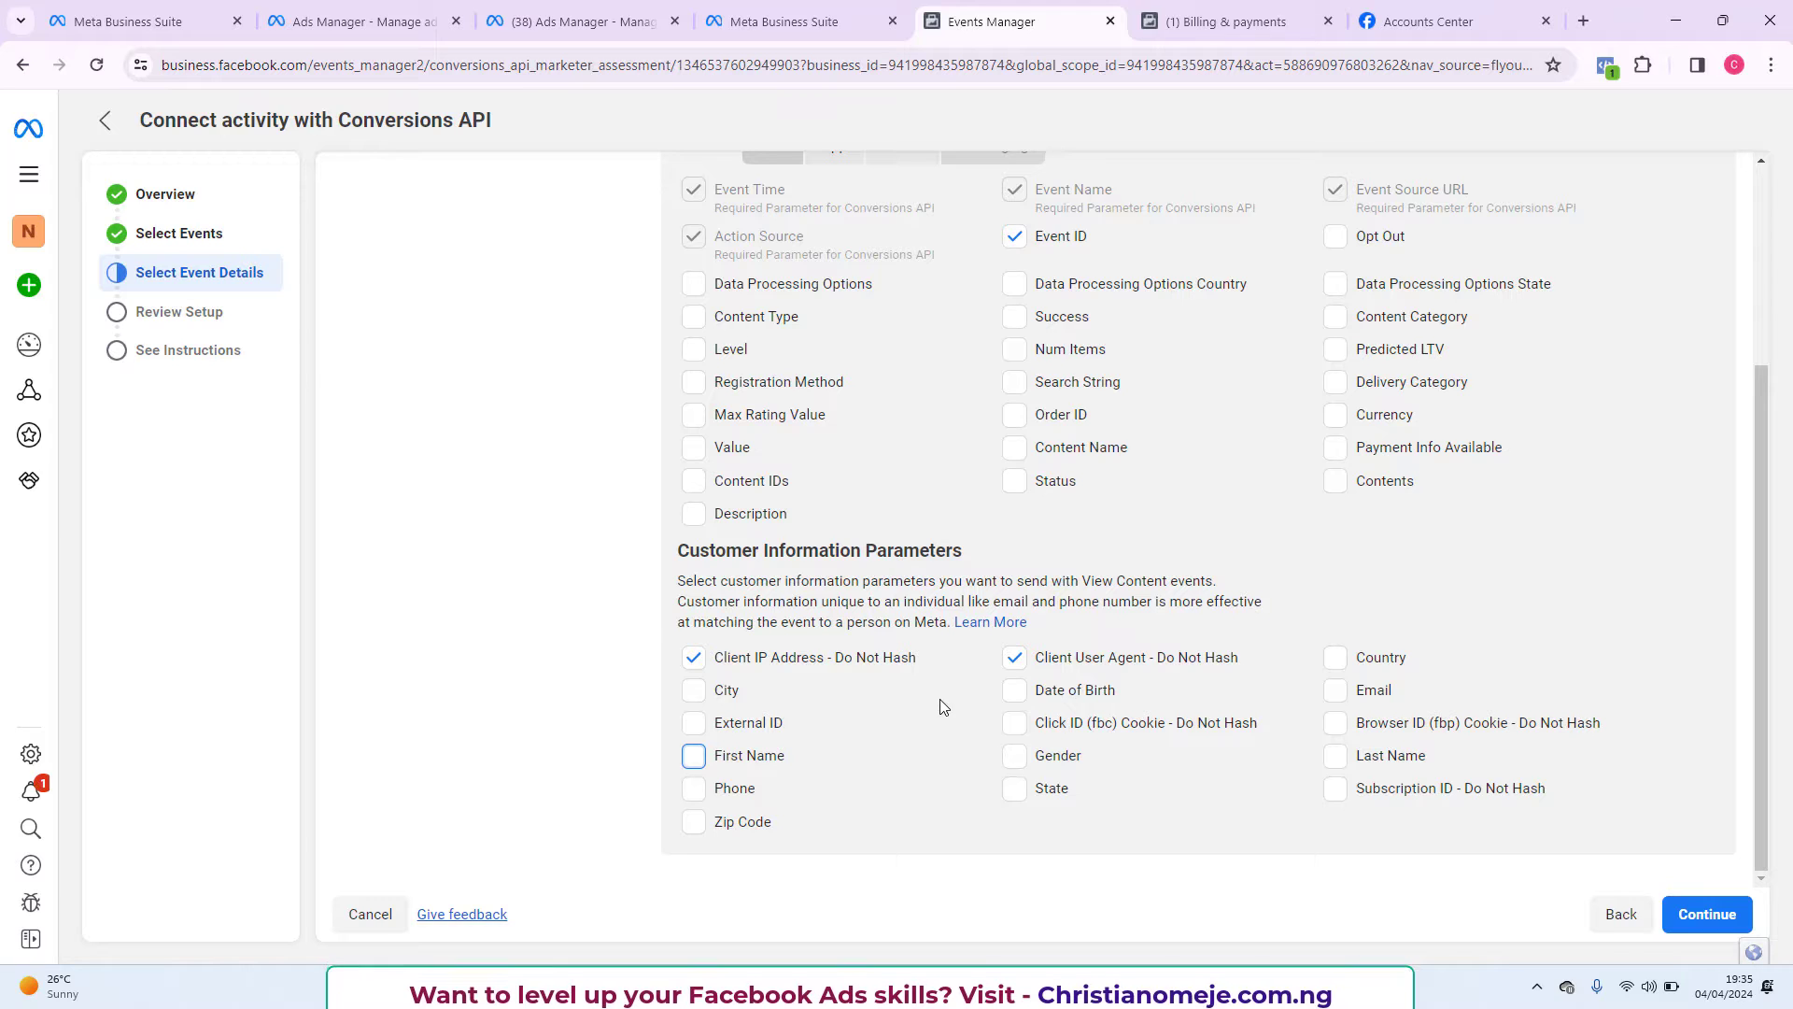
click(1716, 916)
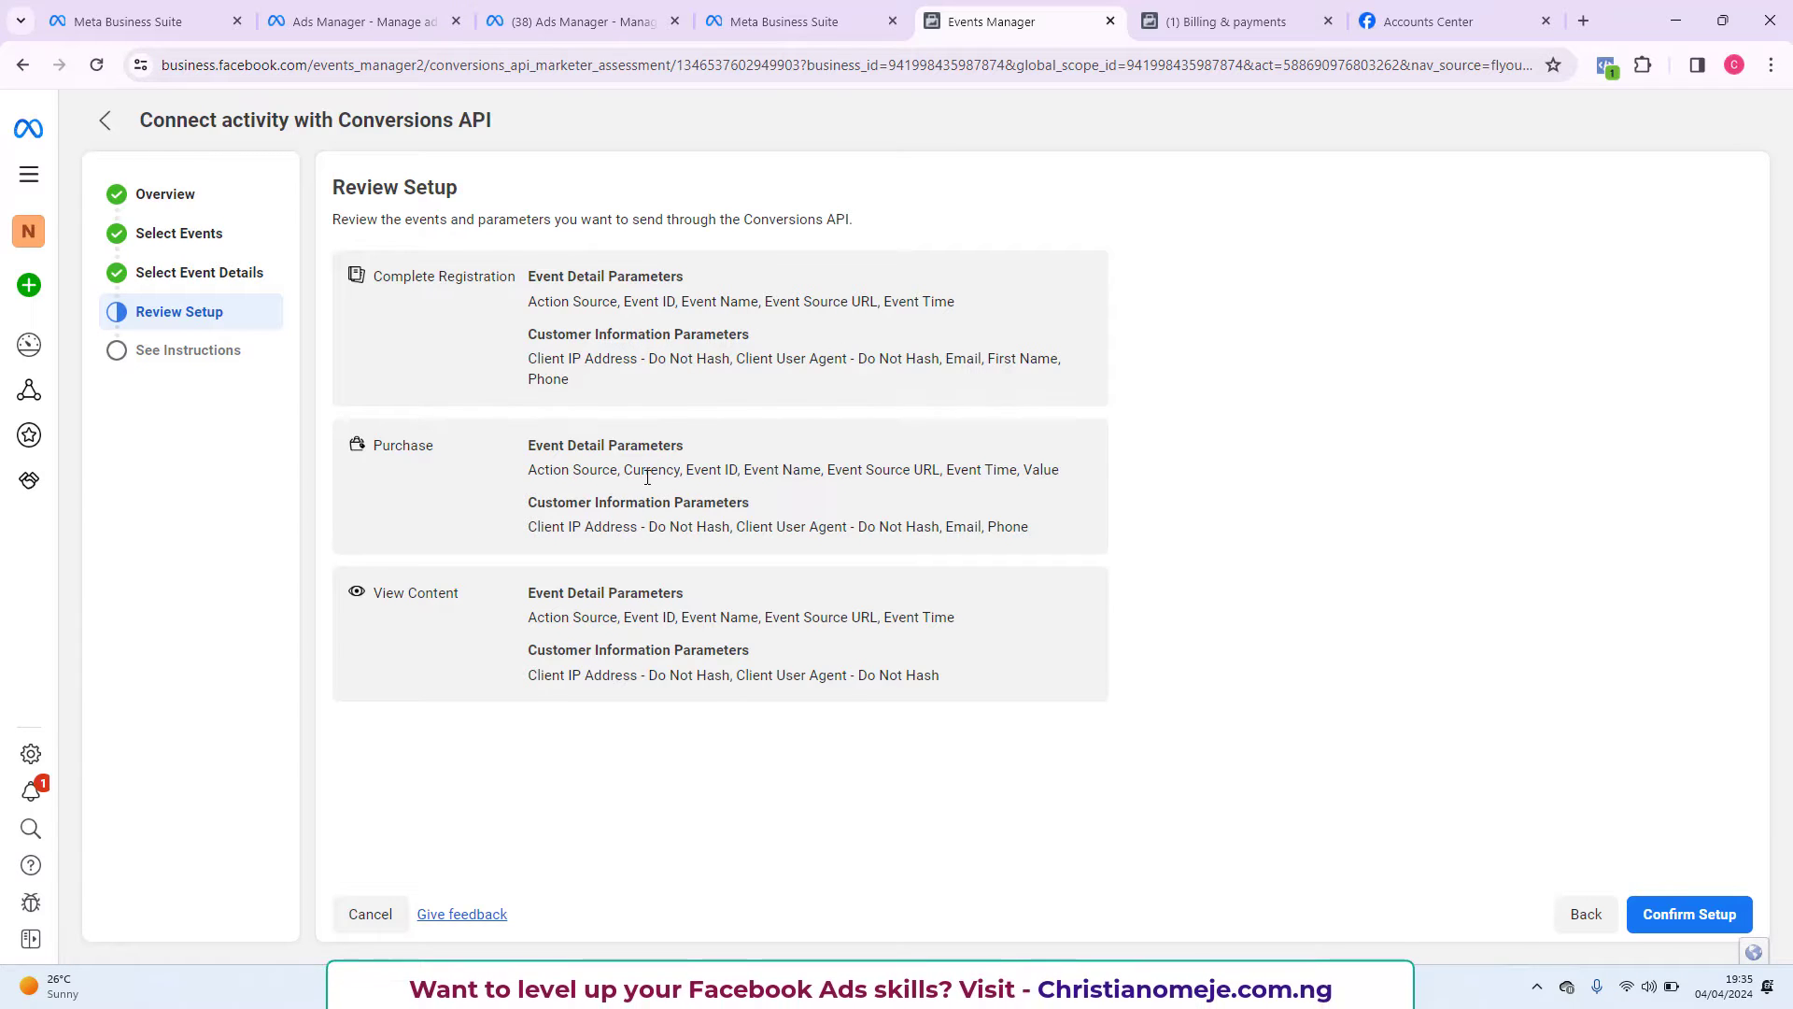
Confirm the Conversions API setup, read through the implementation instructions and finish the wizard.
click(1697, 920)
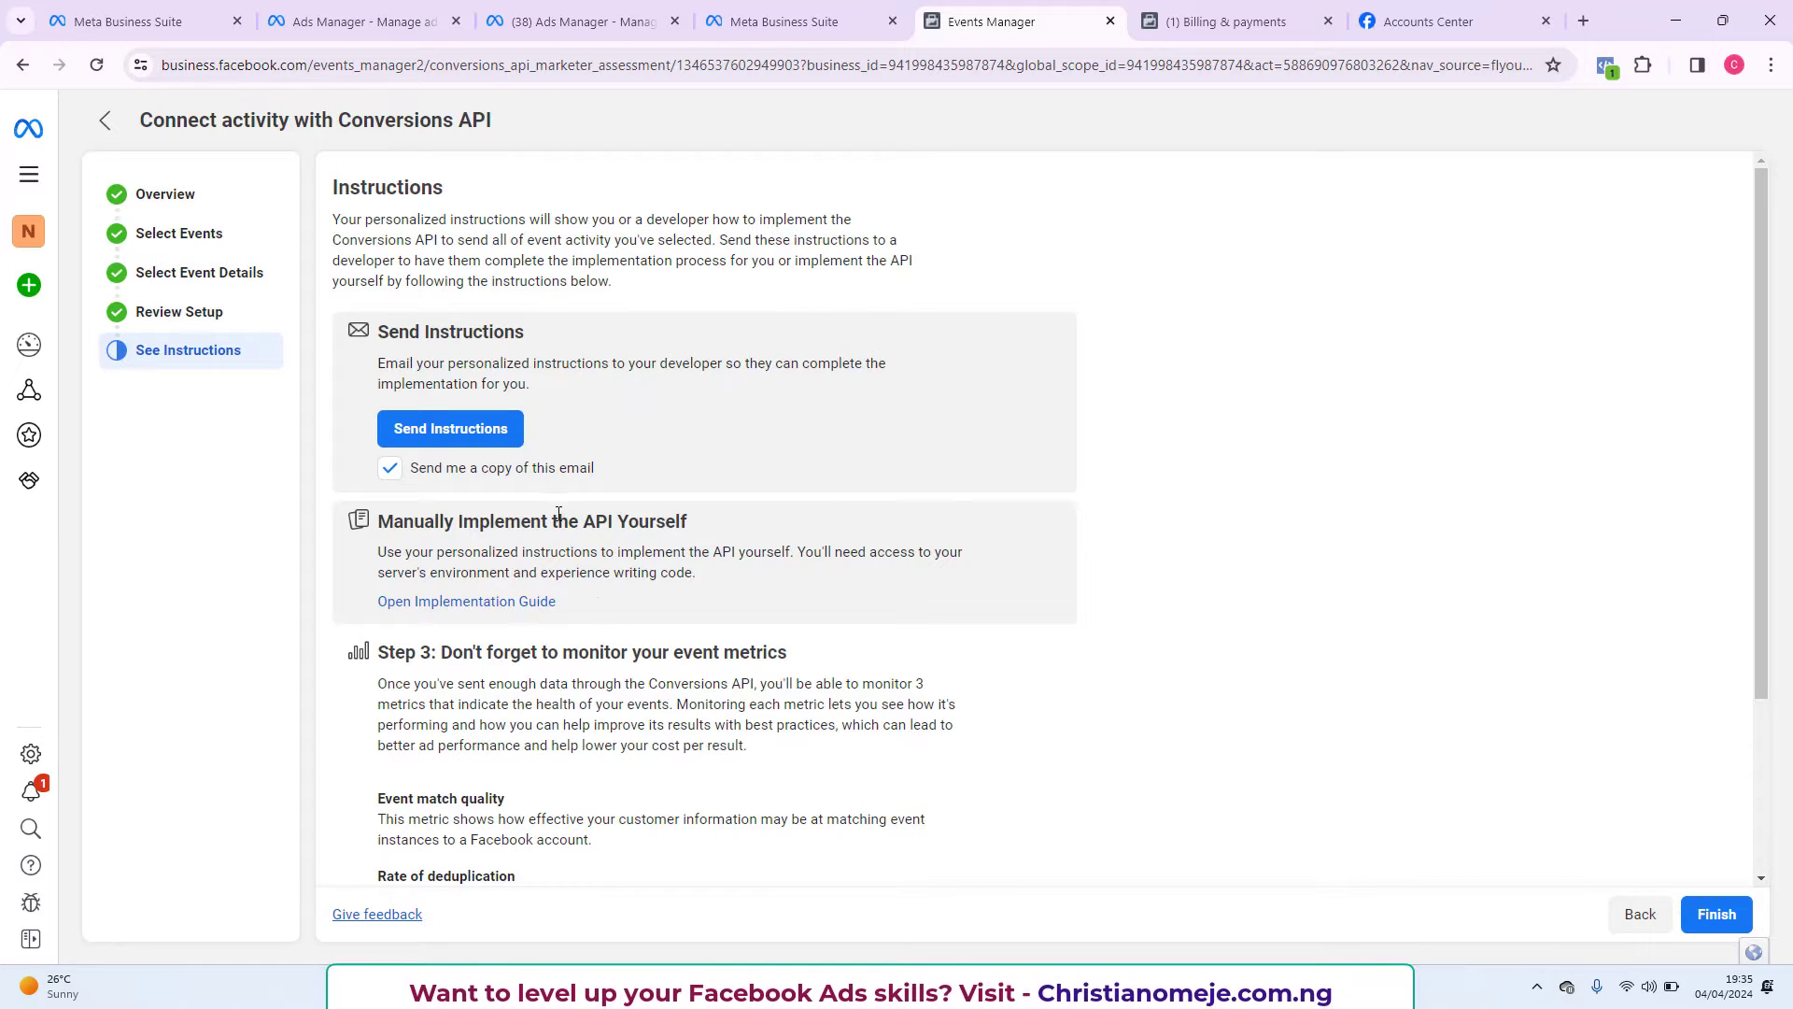
scroll(560, 514, down, 1)
scroll(536, 493, up, 1)
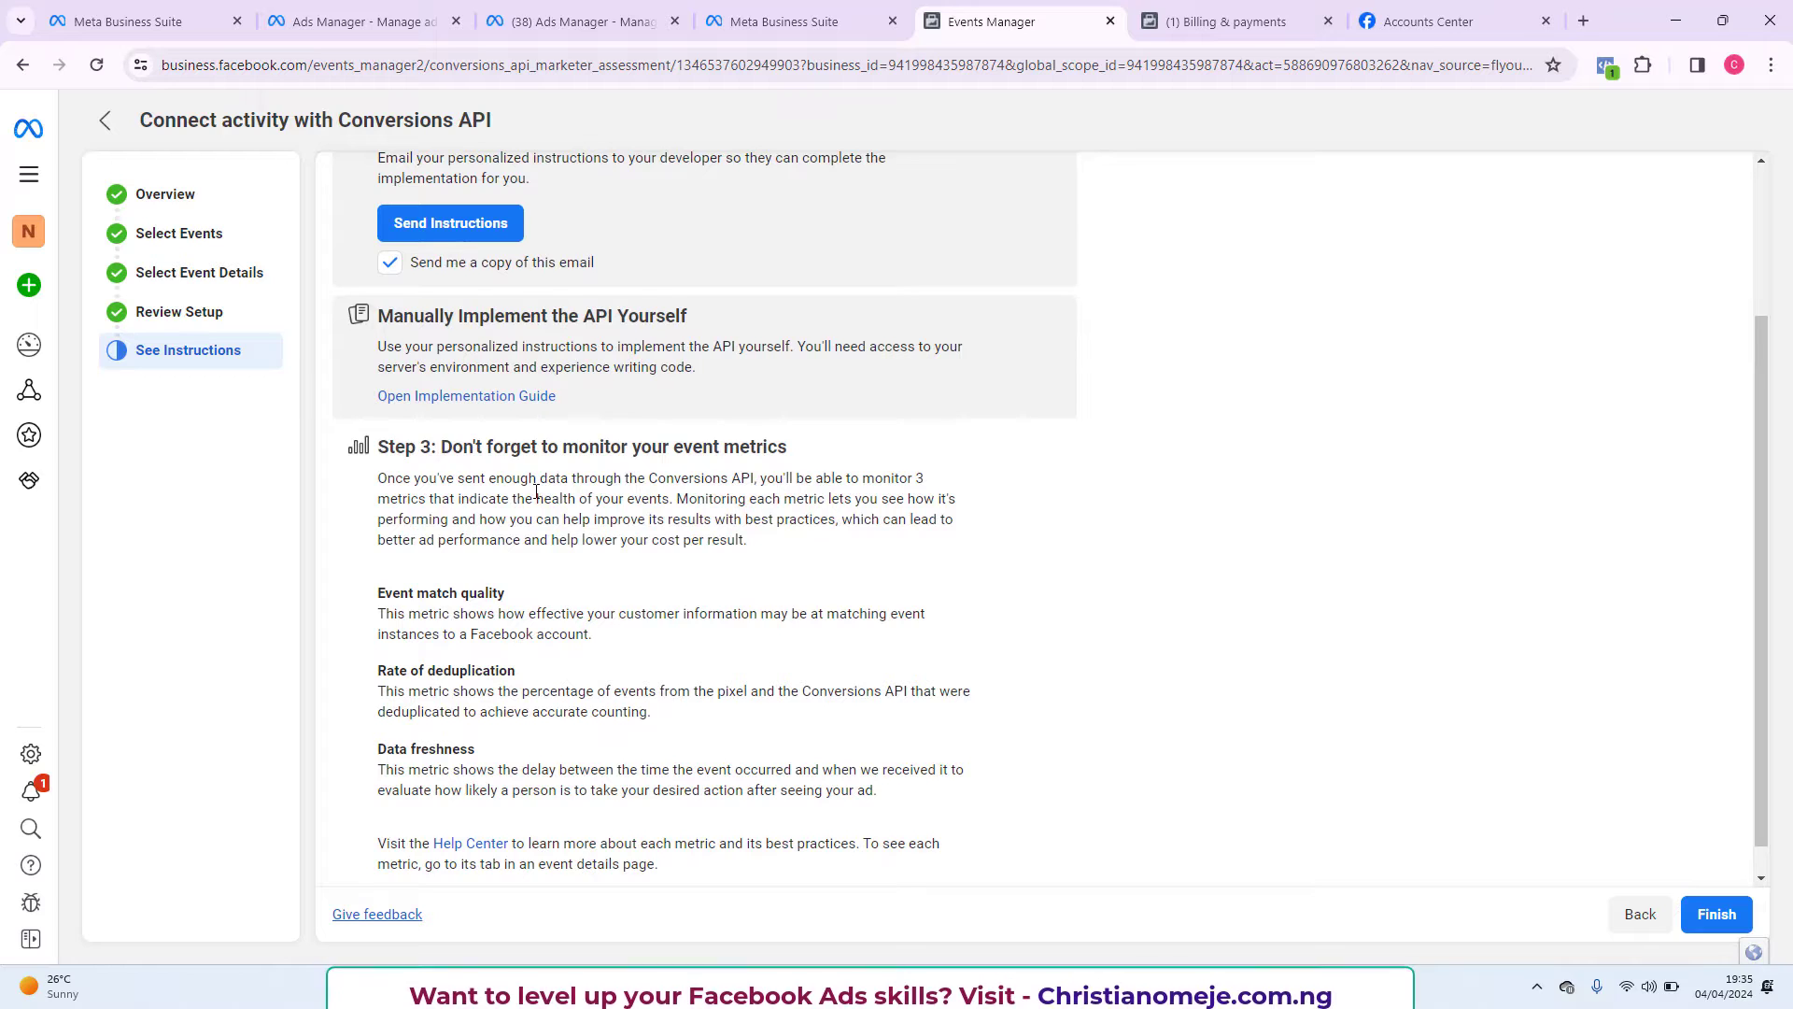
scroll(537, 492, down, 1)
scroll(537, 492, up, 3)
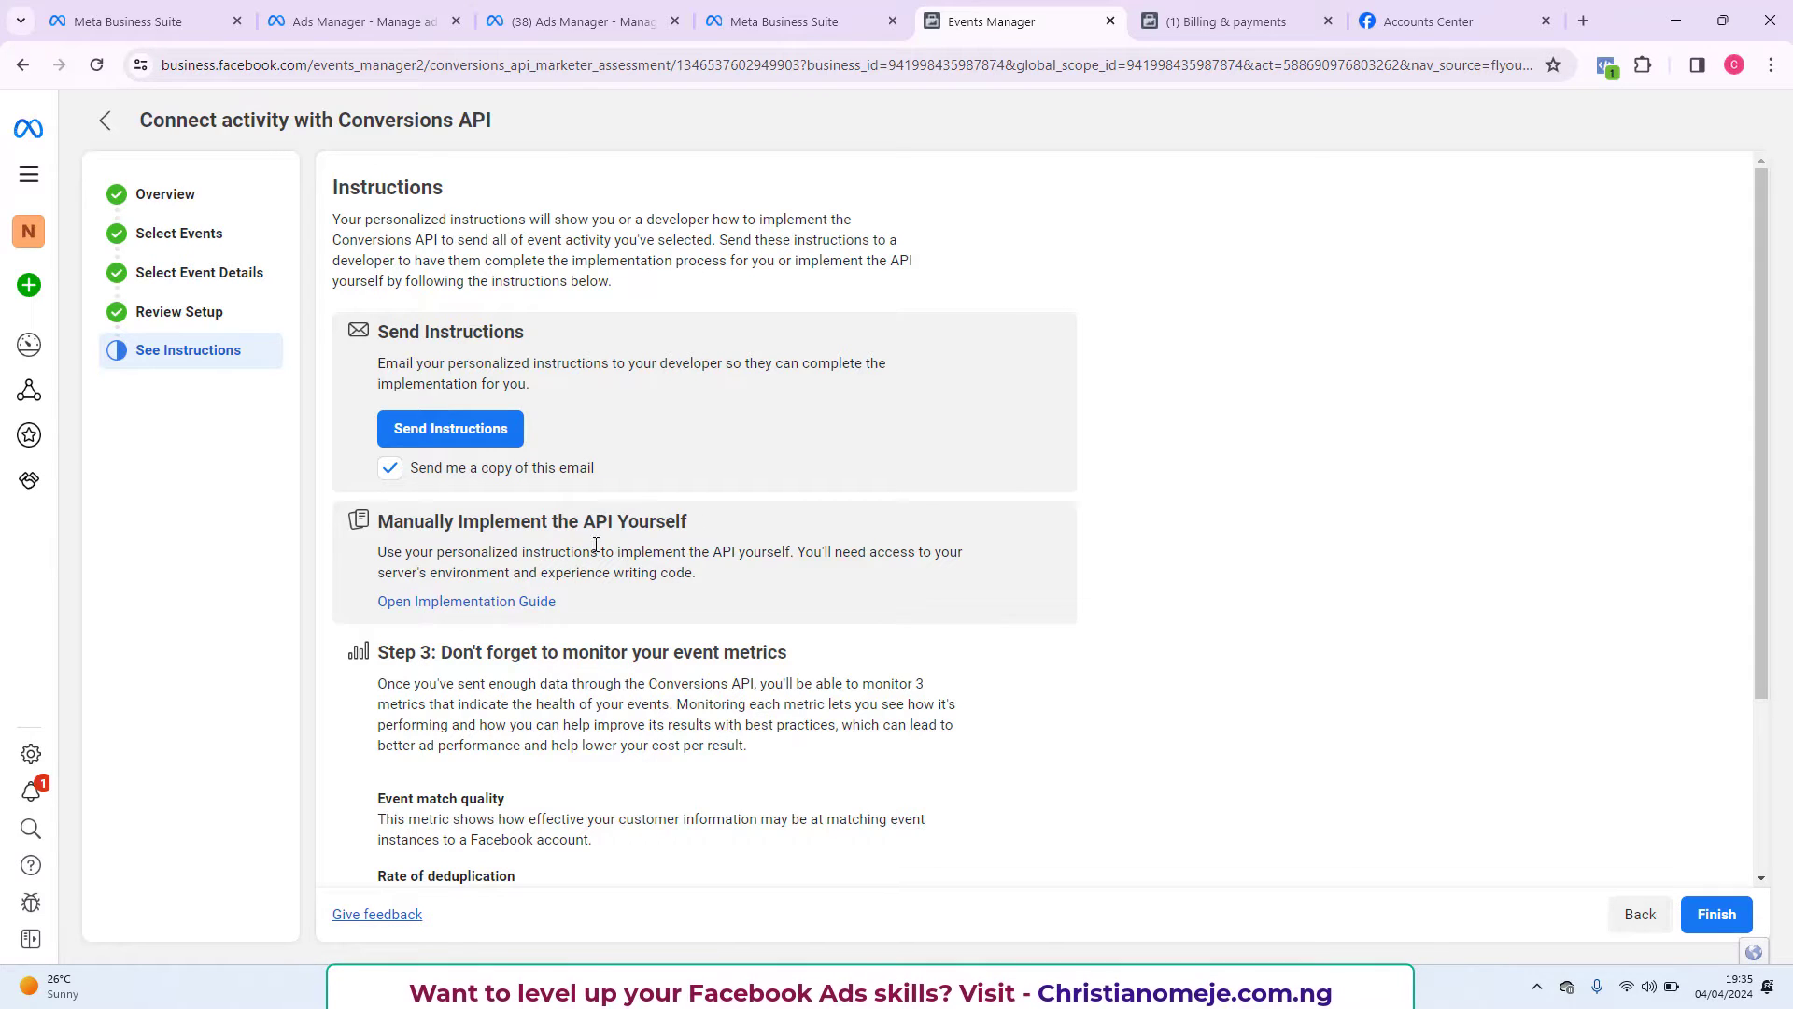
scroll(743, 682, down, 2)
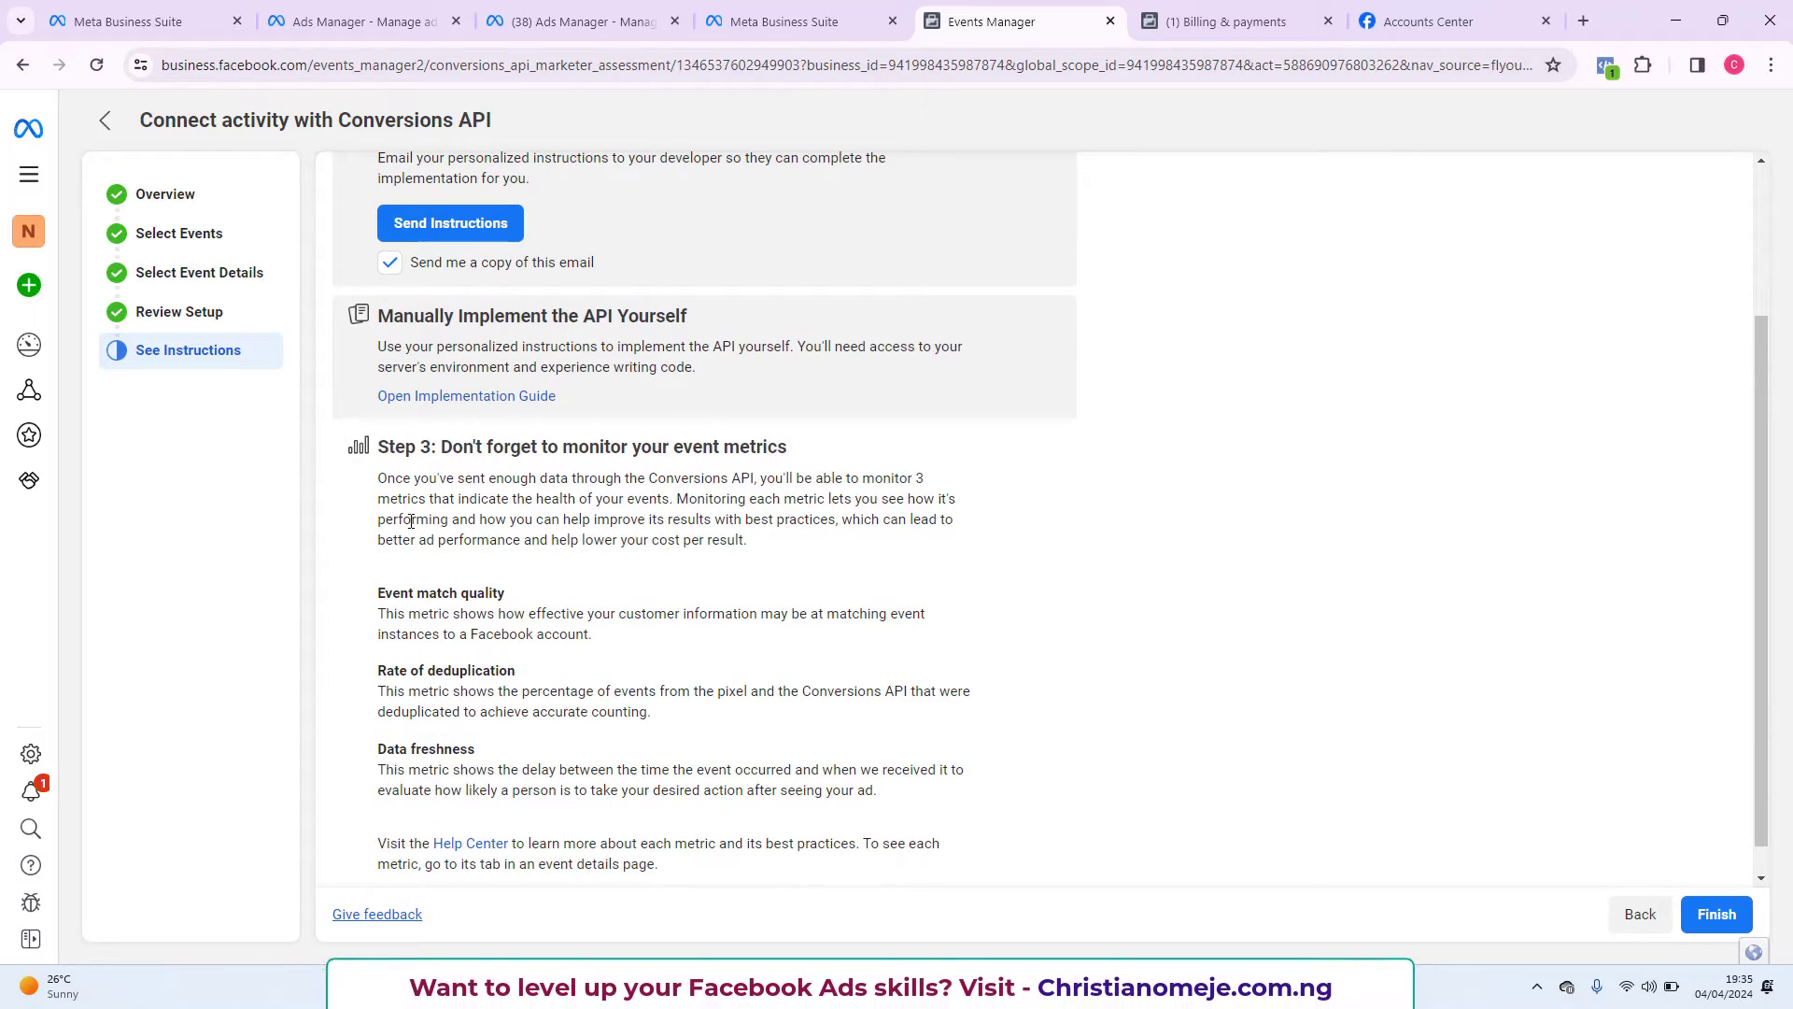
click(1716, 913)
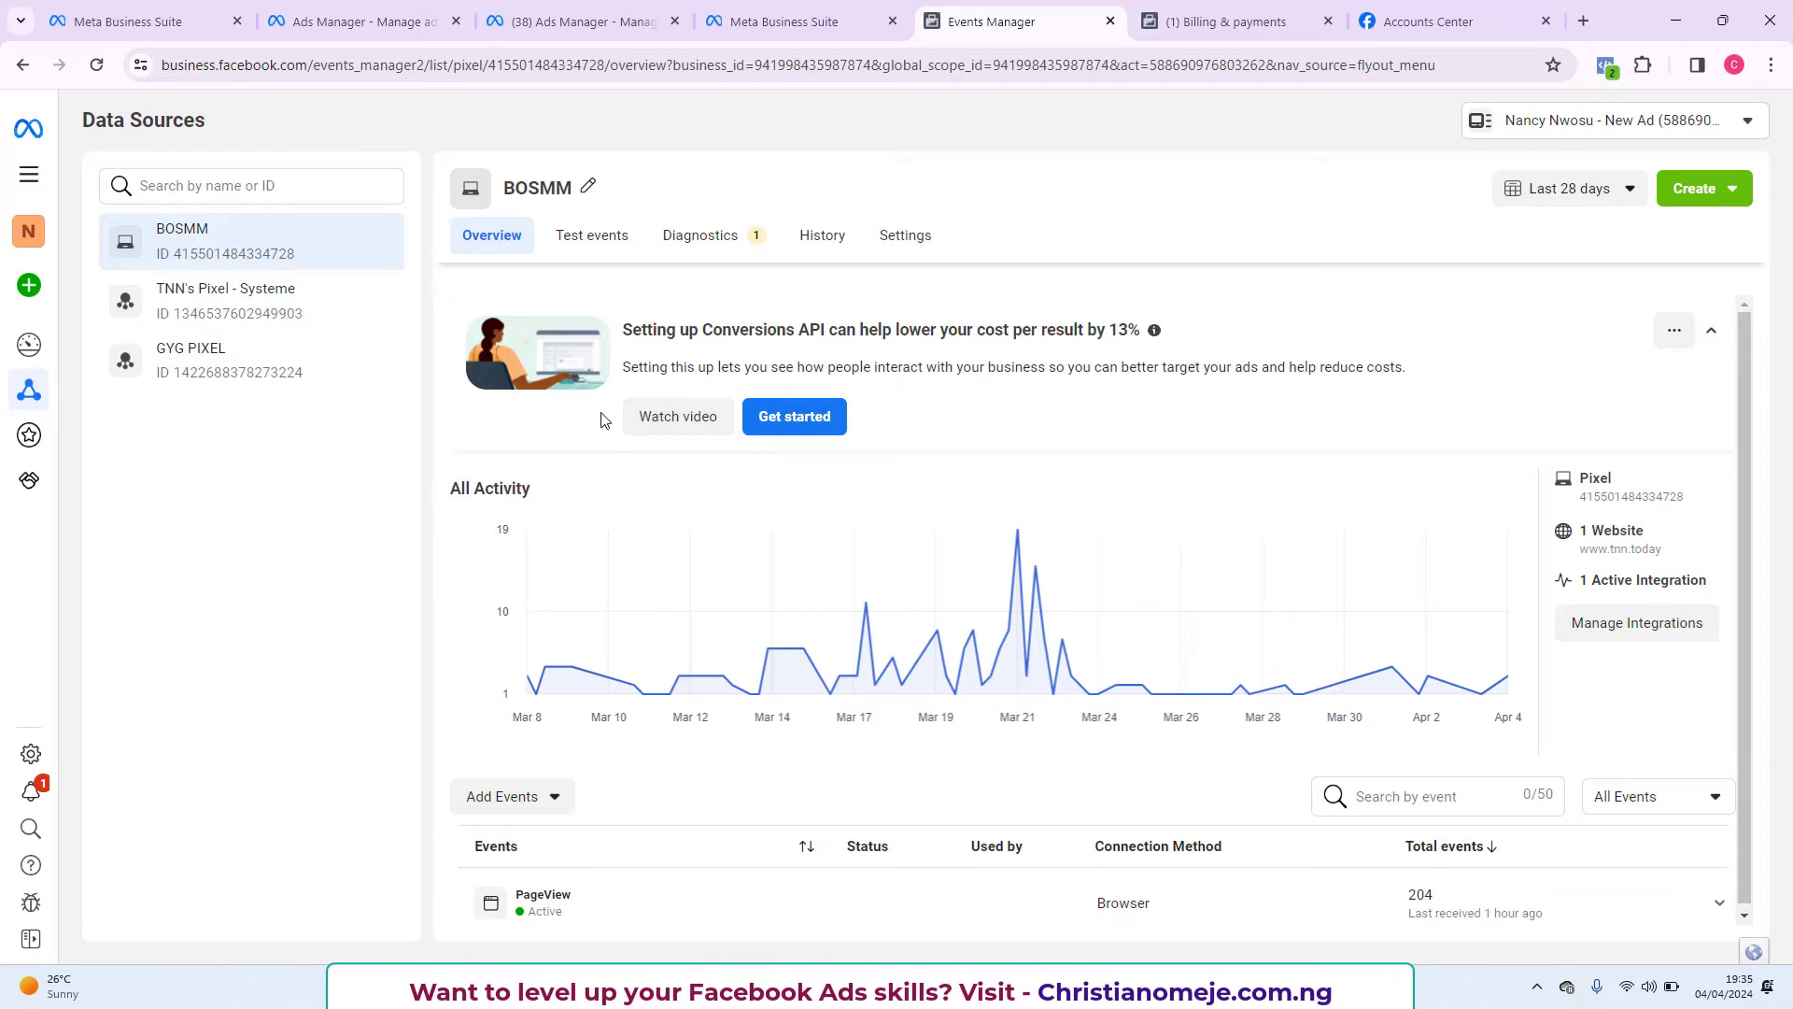
Open the TNN's Pixel - Systeme dataset and examine its overview, including the Conversions API setup task, event activity and events.
click(240, 311)
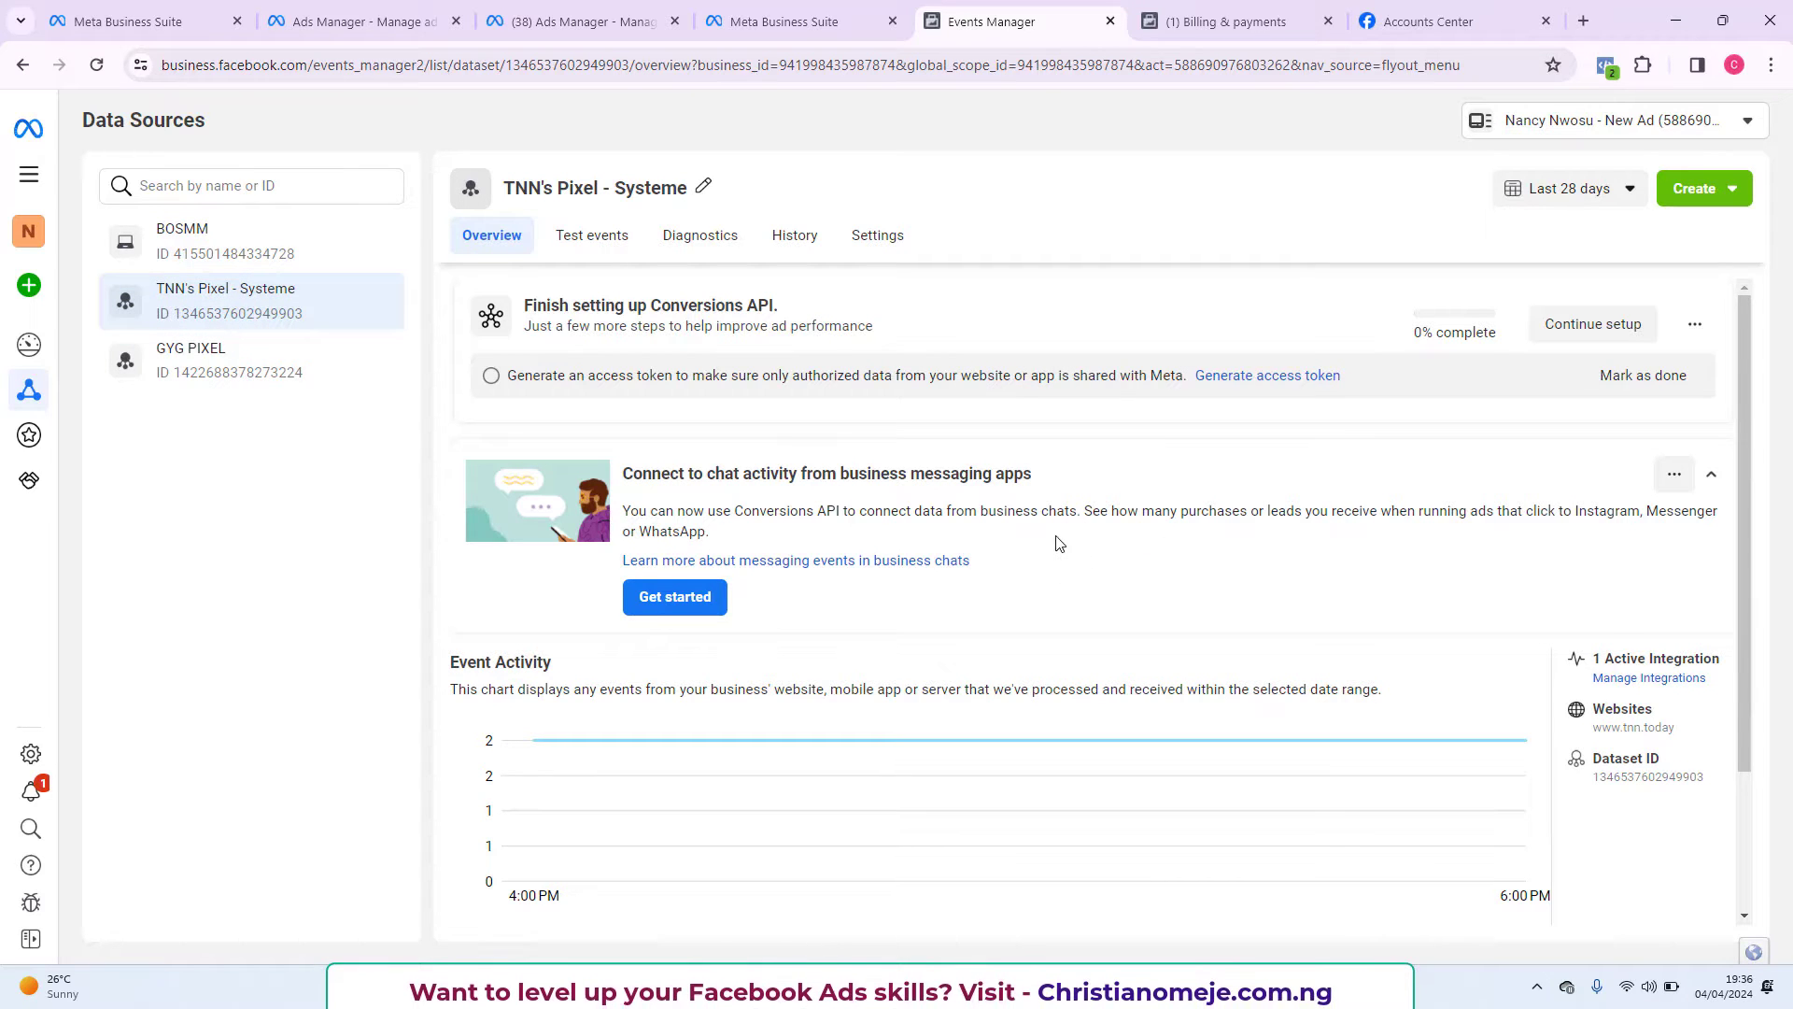
scroll(1058, 544, down, 1)
scroll(1037, 523, down, 1)
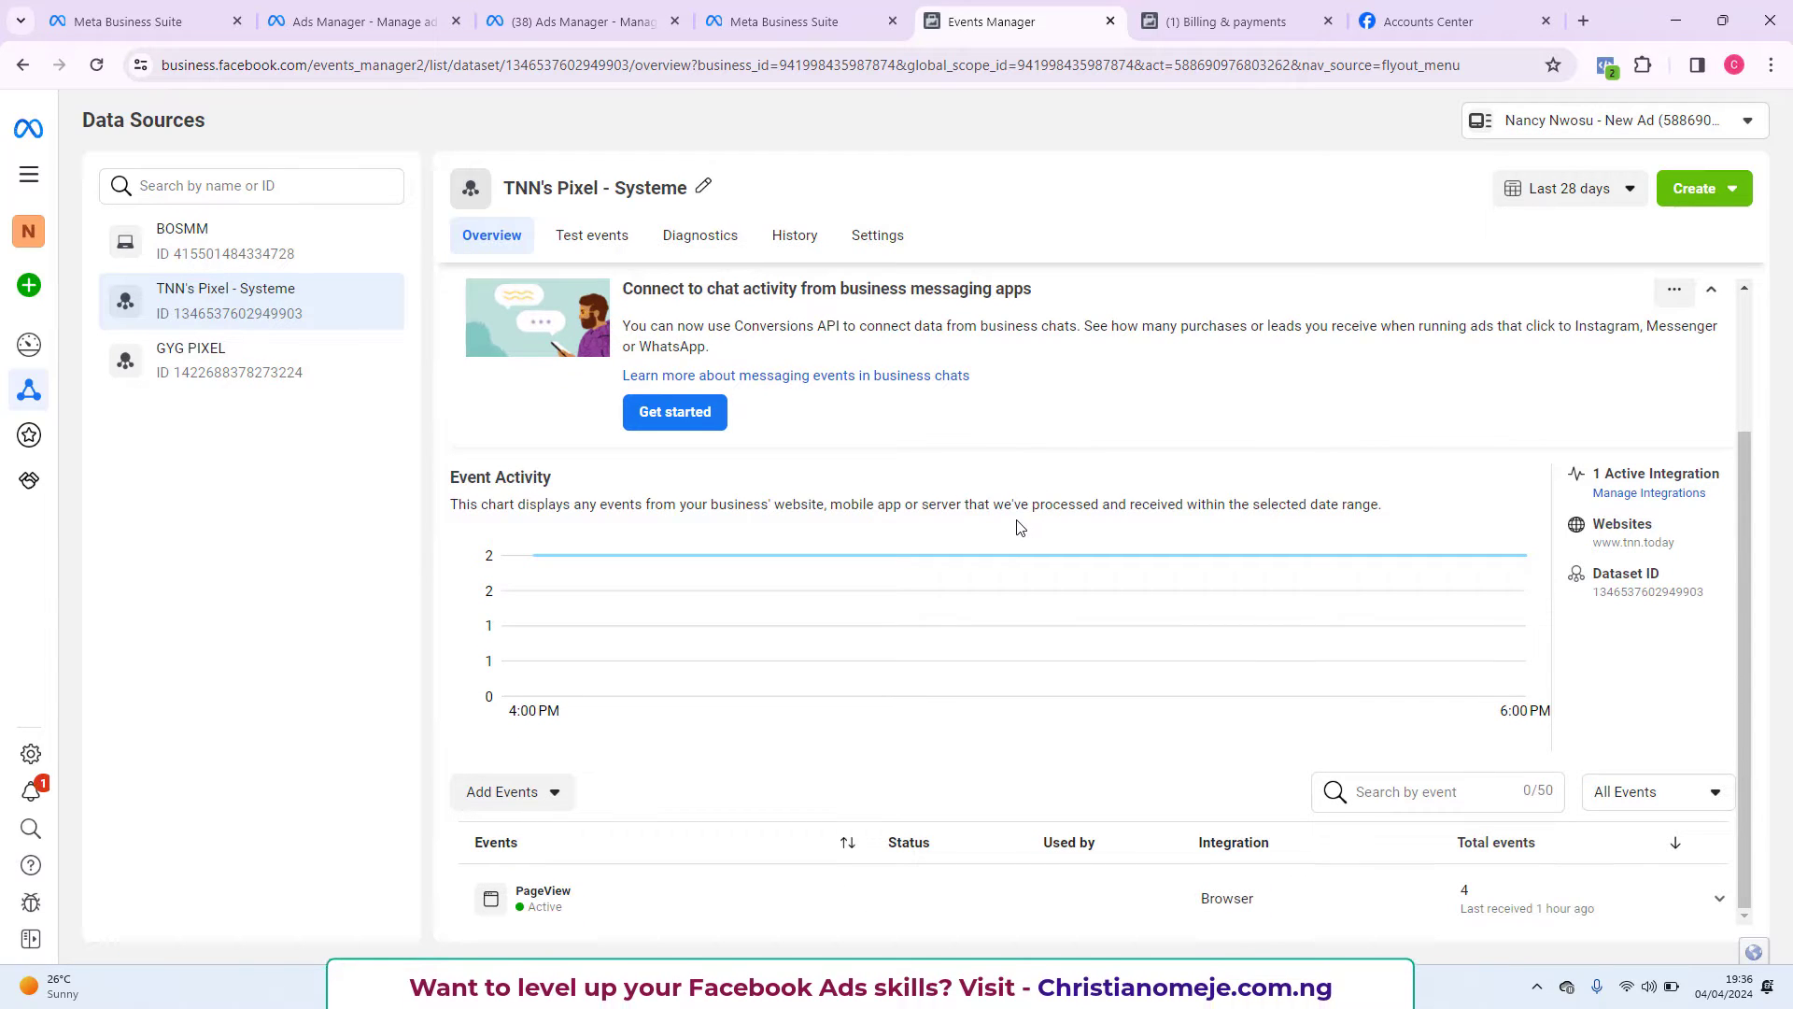
mouse_move(1168, 697)
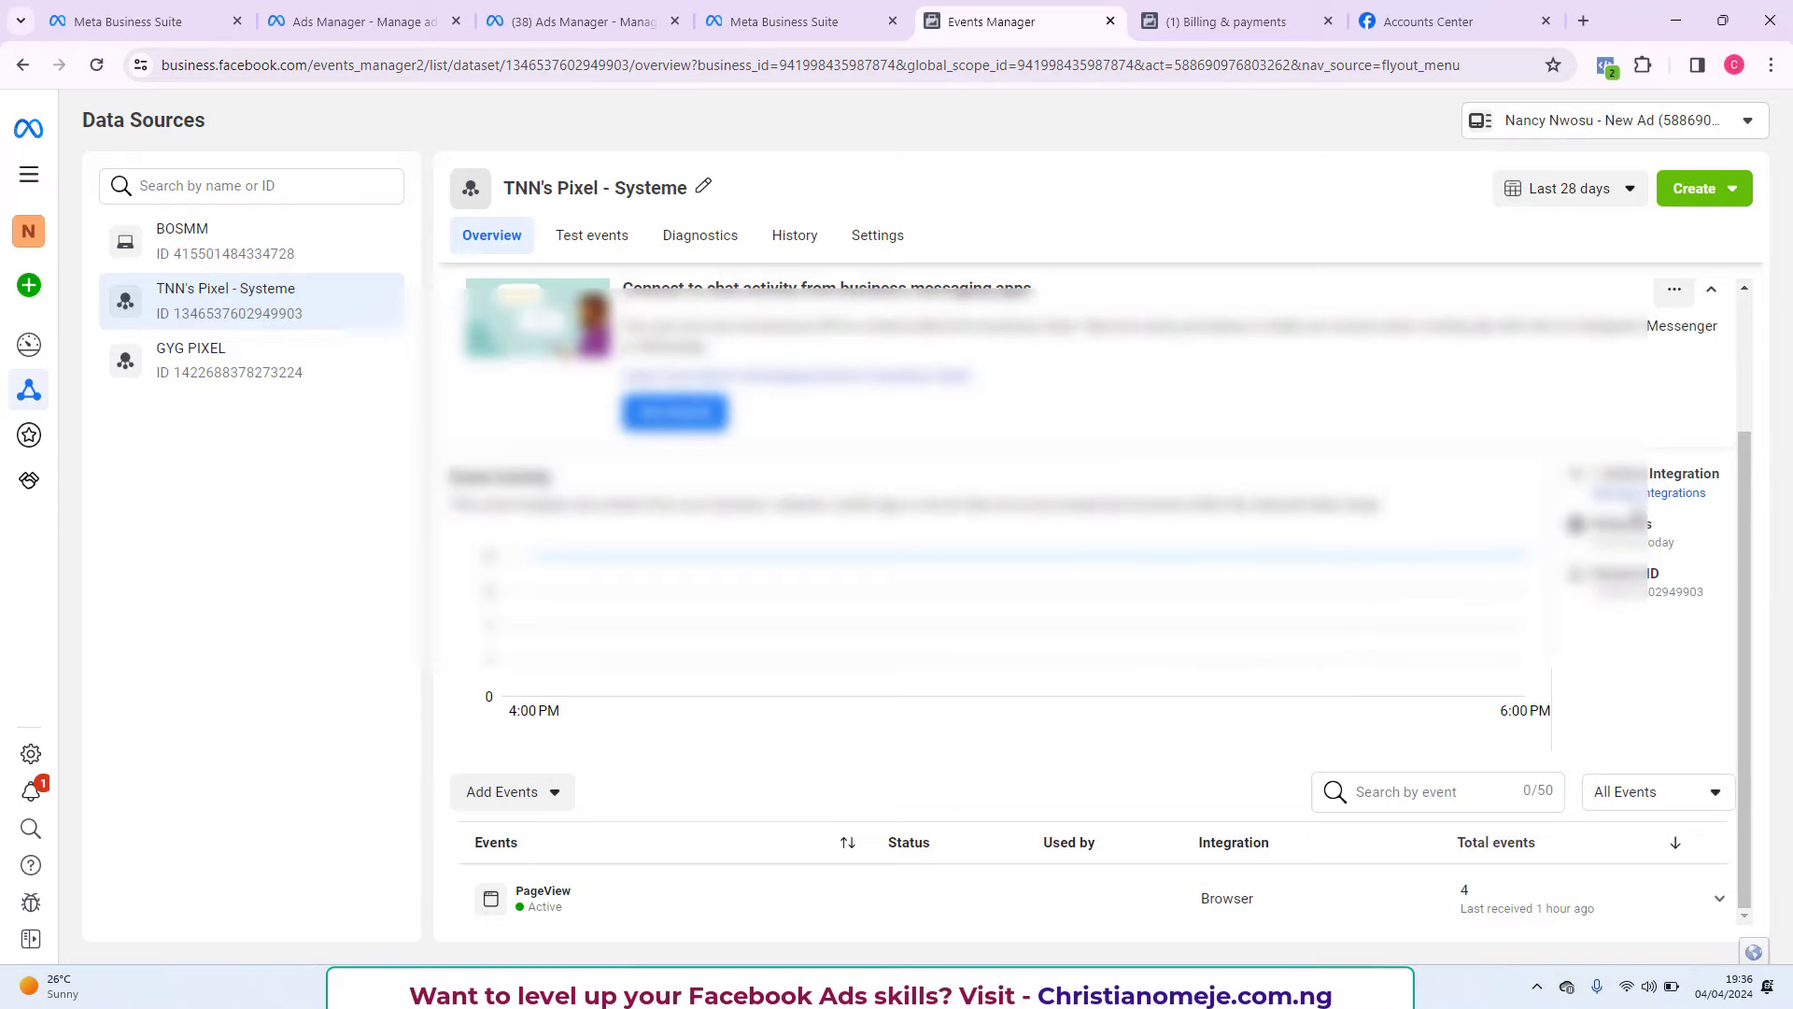
From the dataset's integrations, start sending Conversions API events from the server and generate an access token.
click(1633, 493)
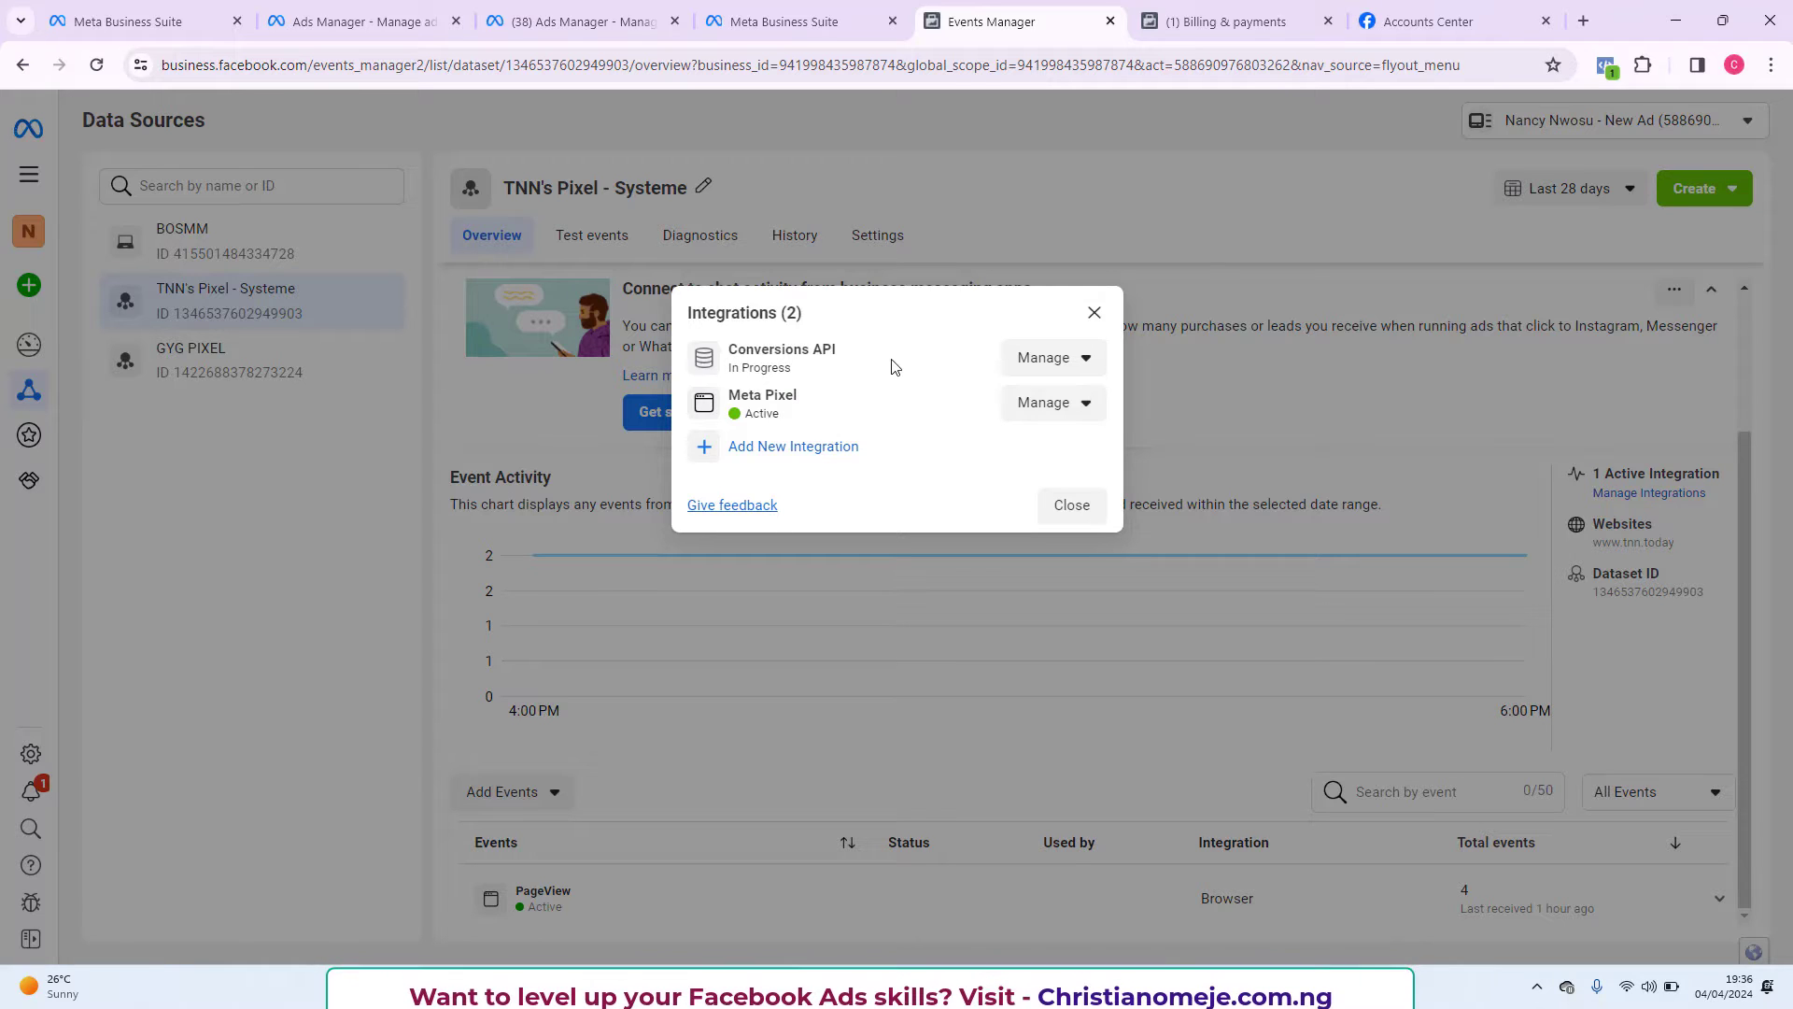
click(1049, 364)
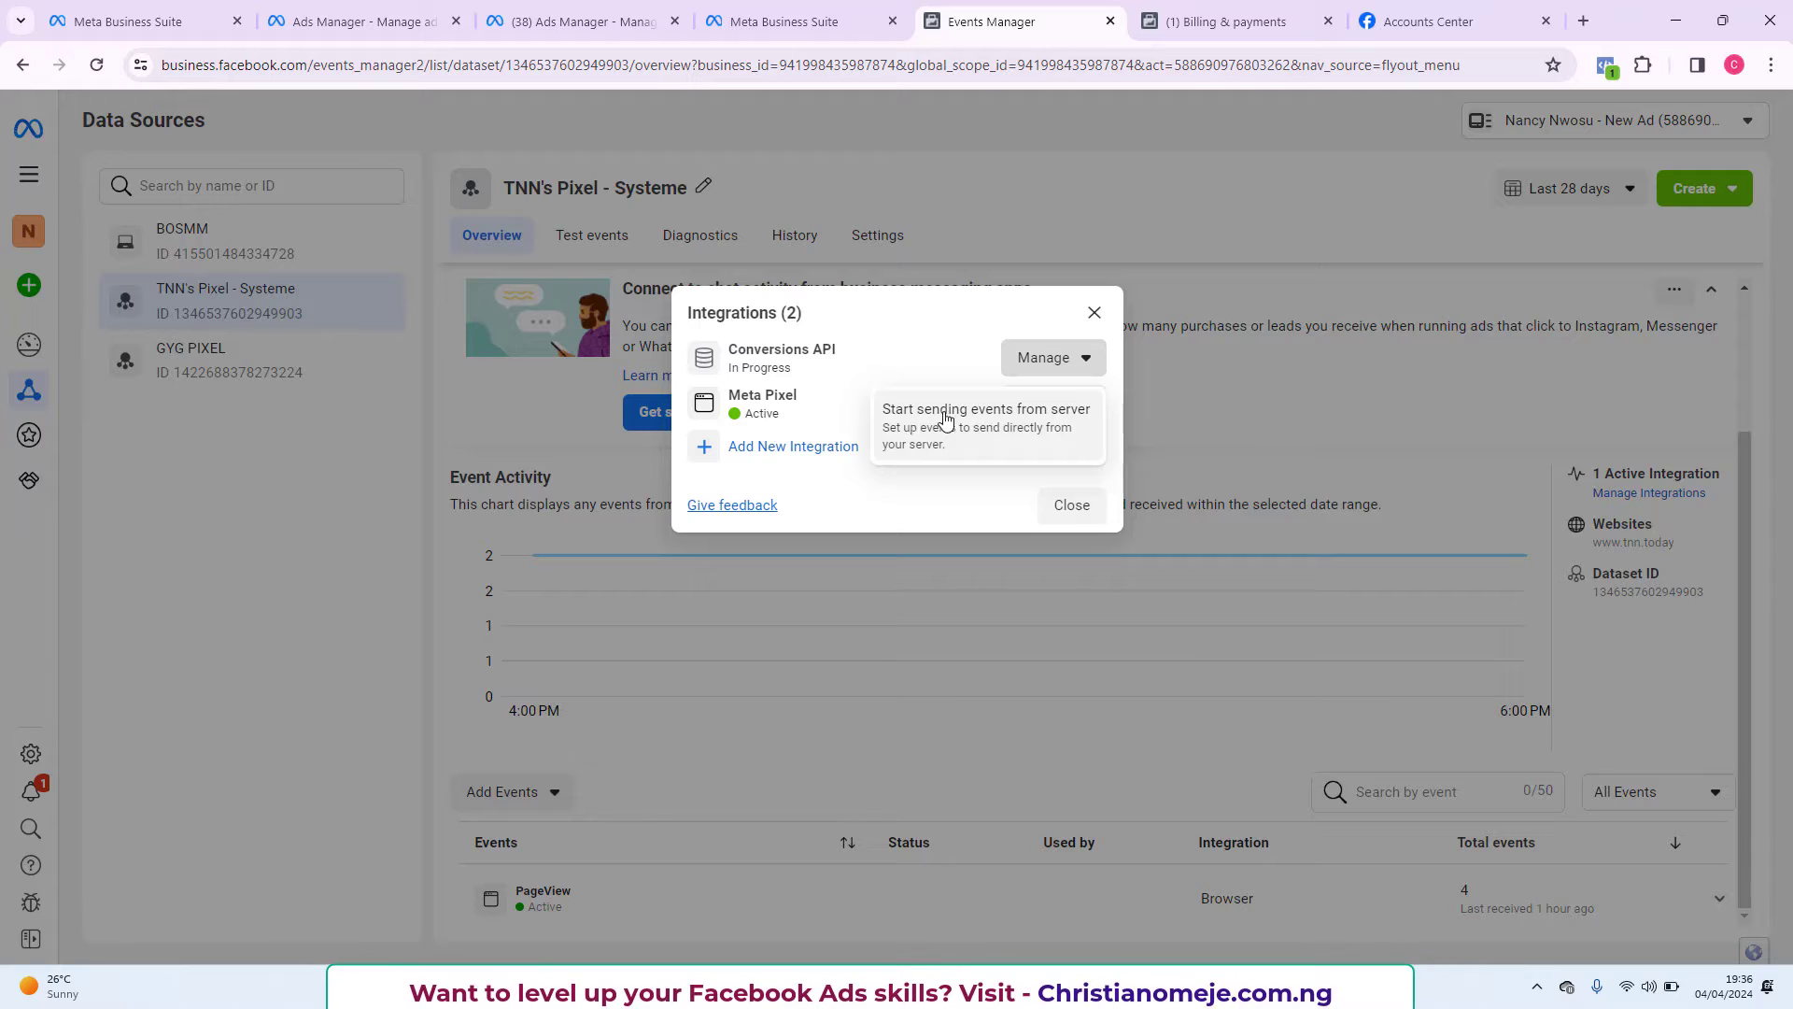
click(1005, 432)
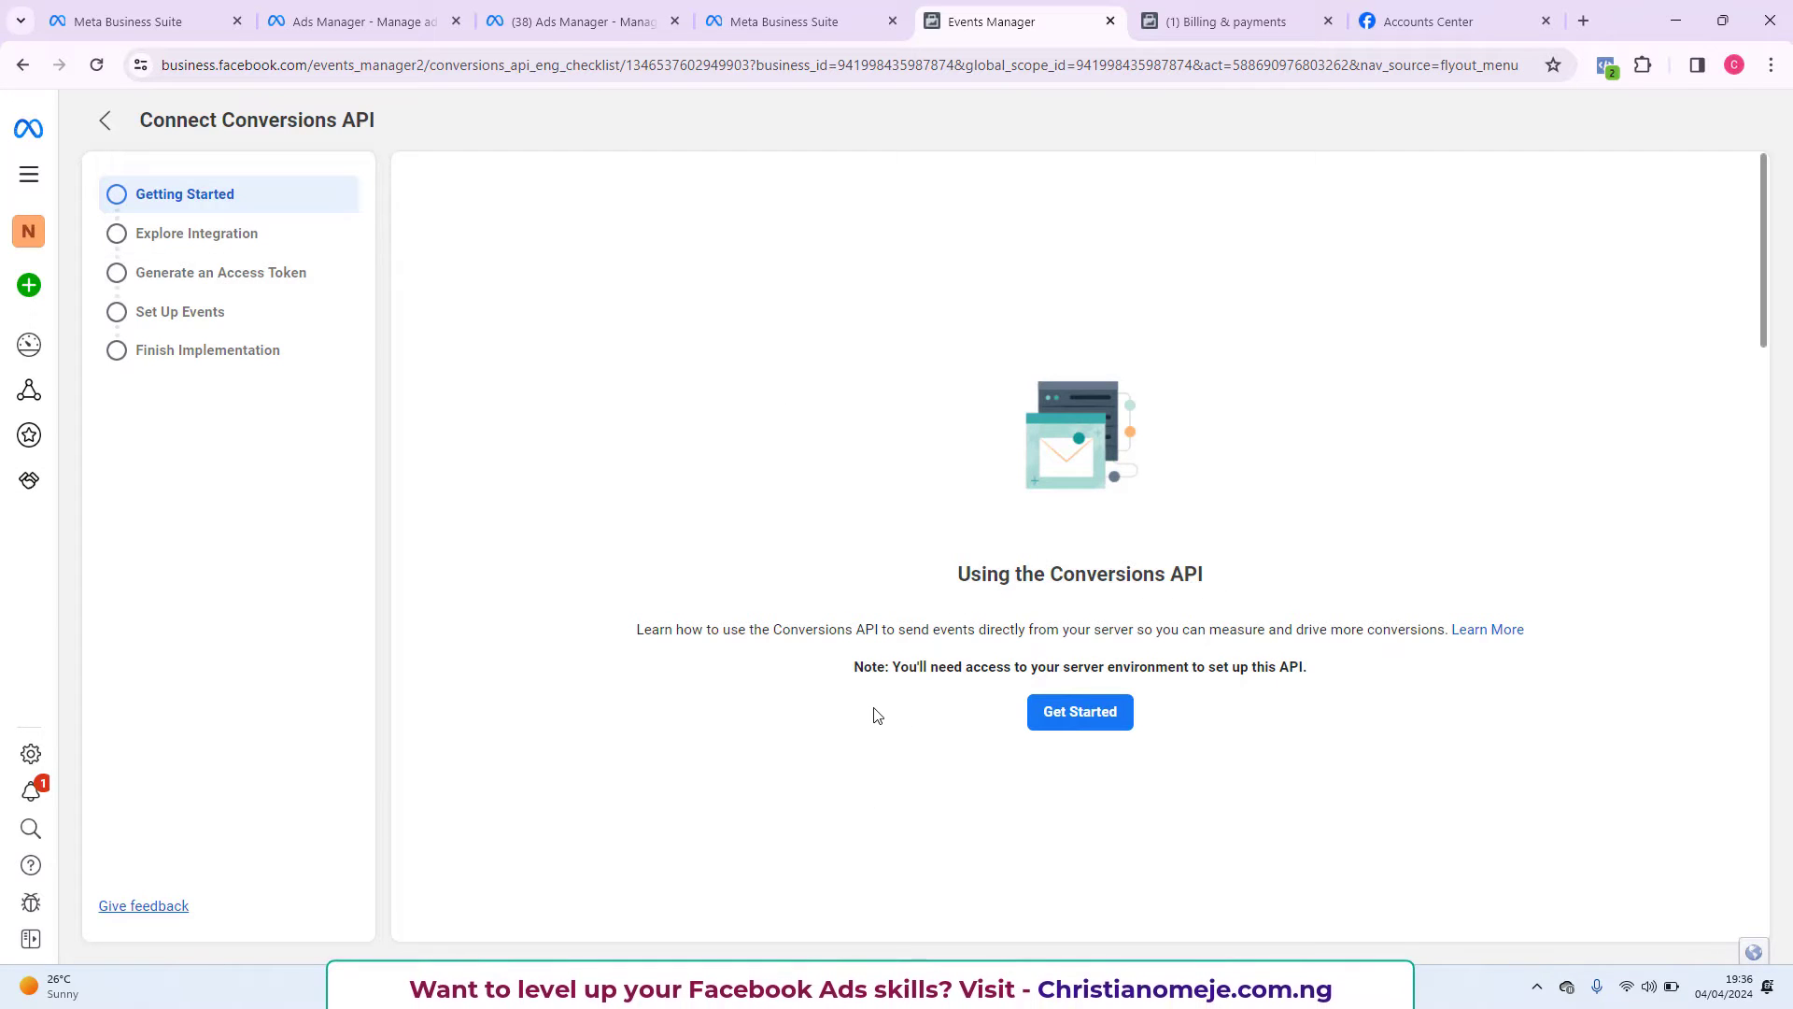
click(1080, 714)
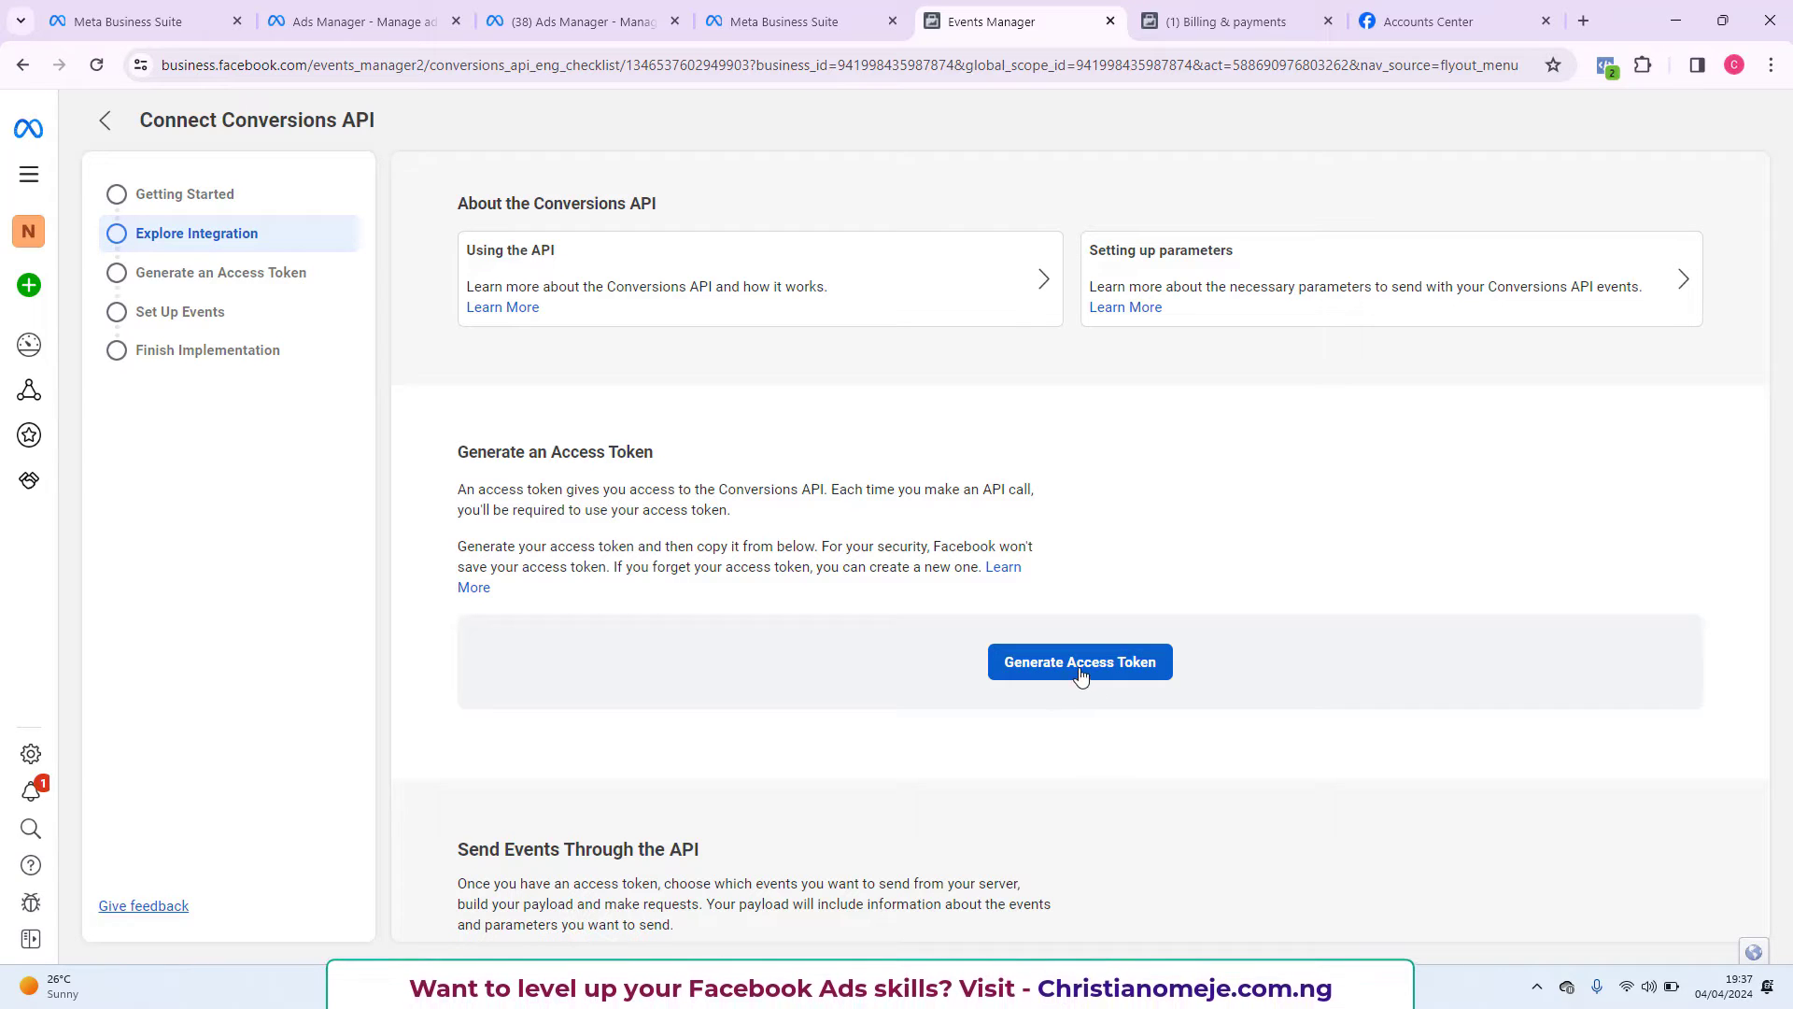
click(1083, 671)
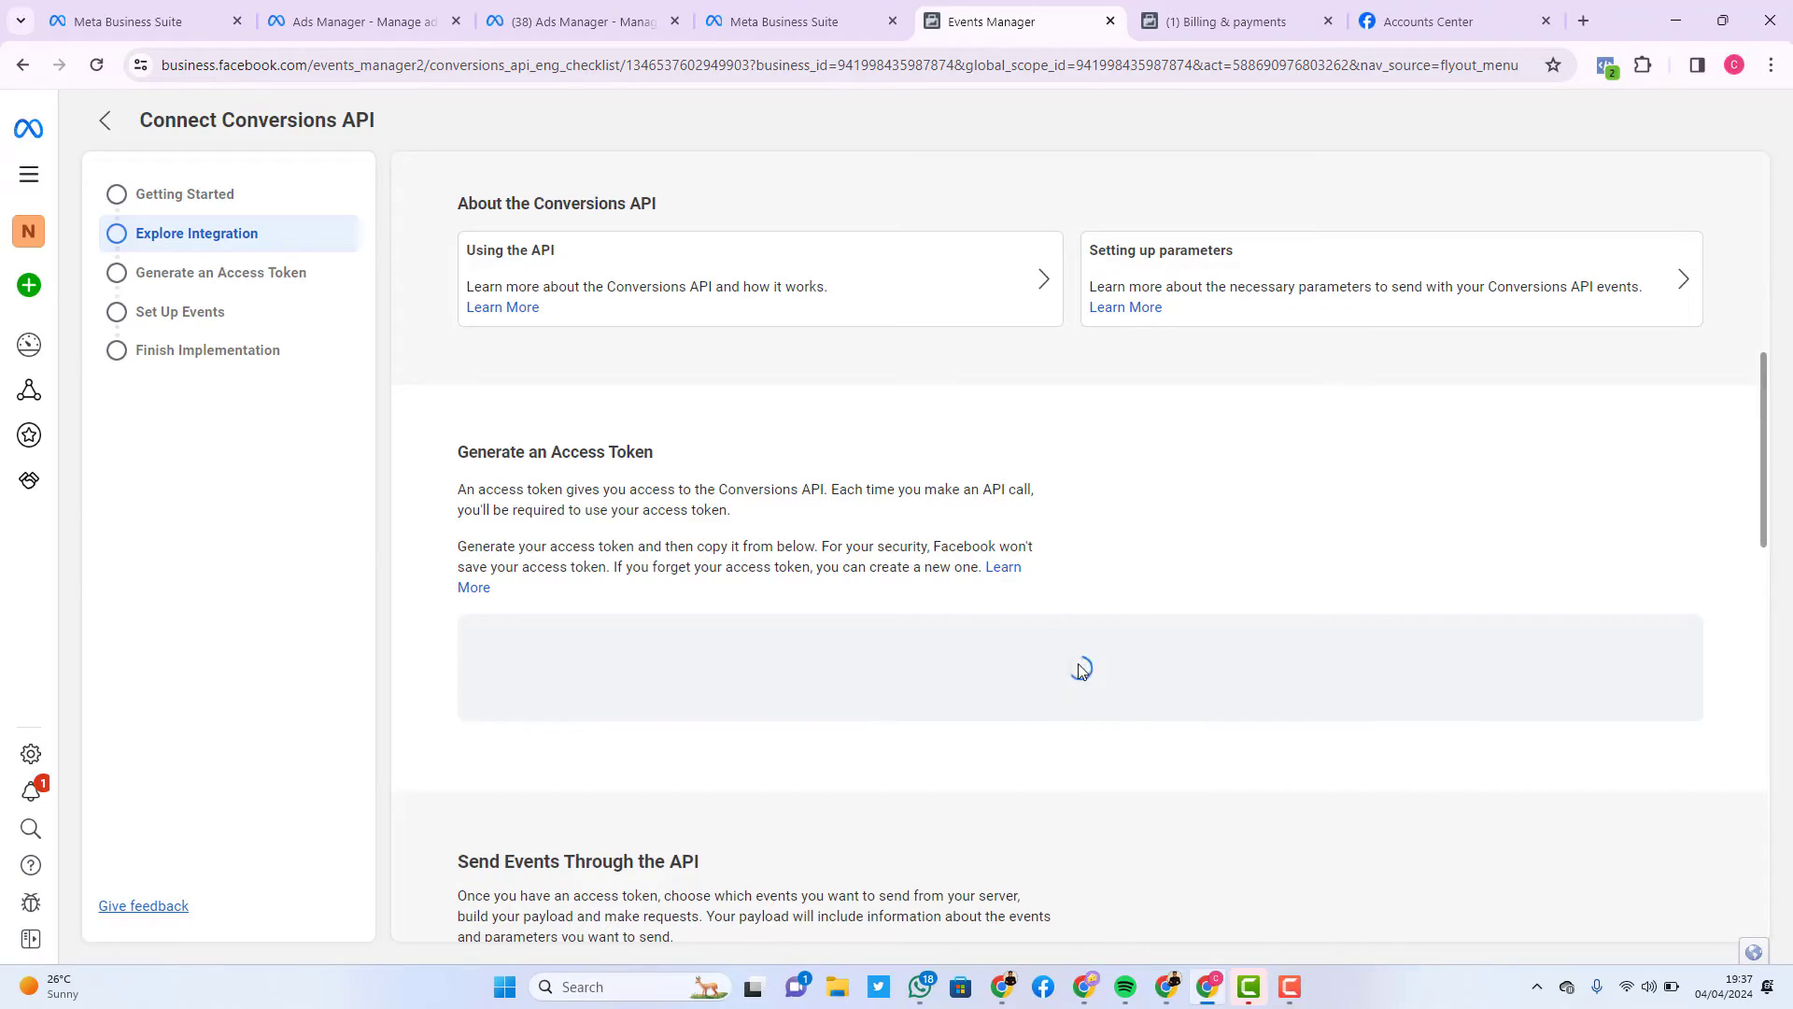
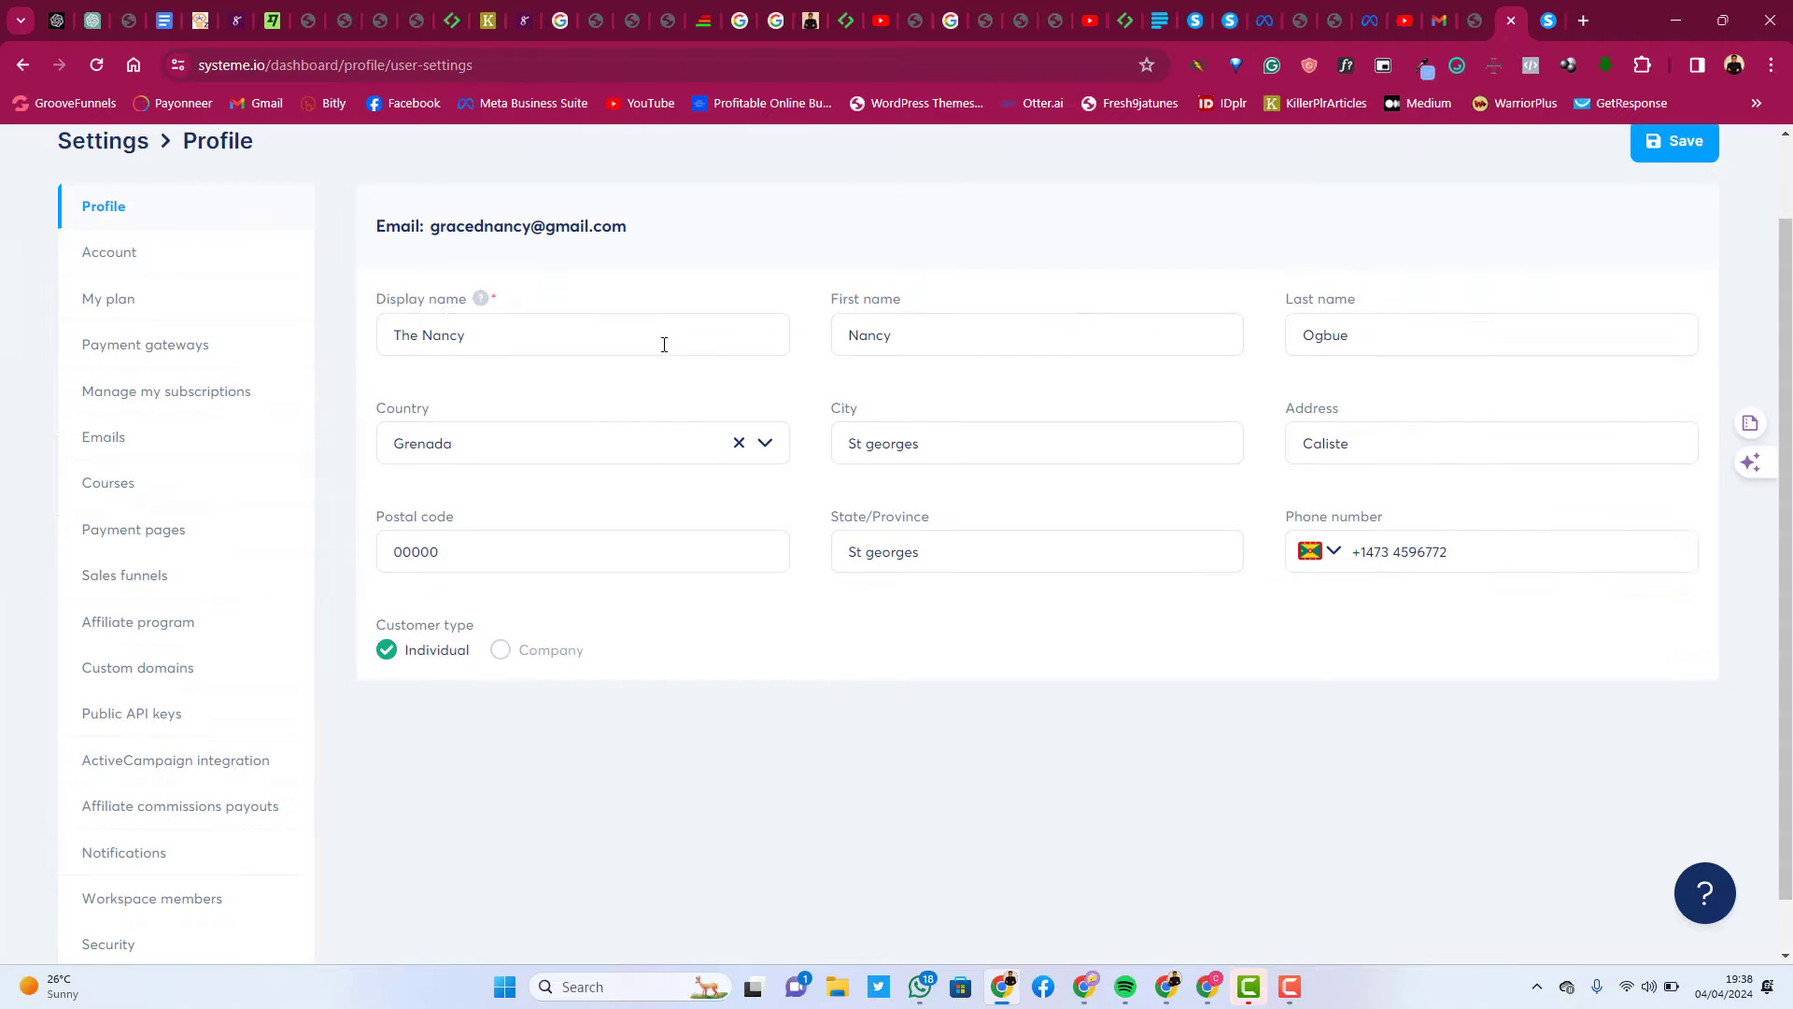
click(134, 669)
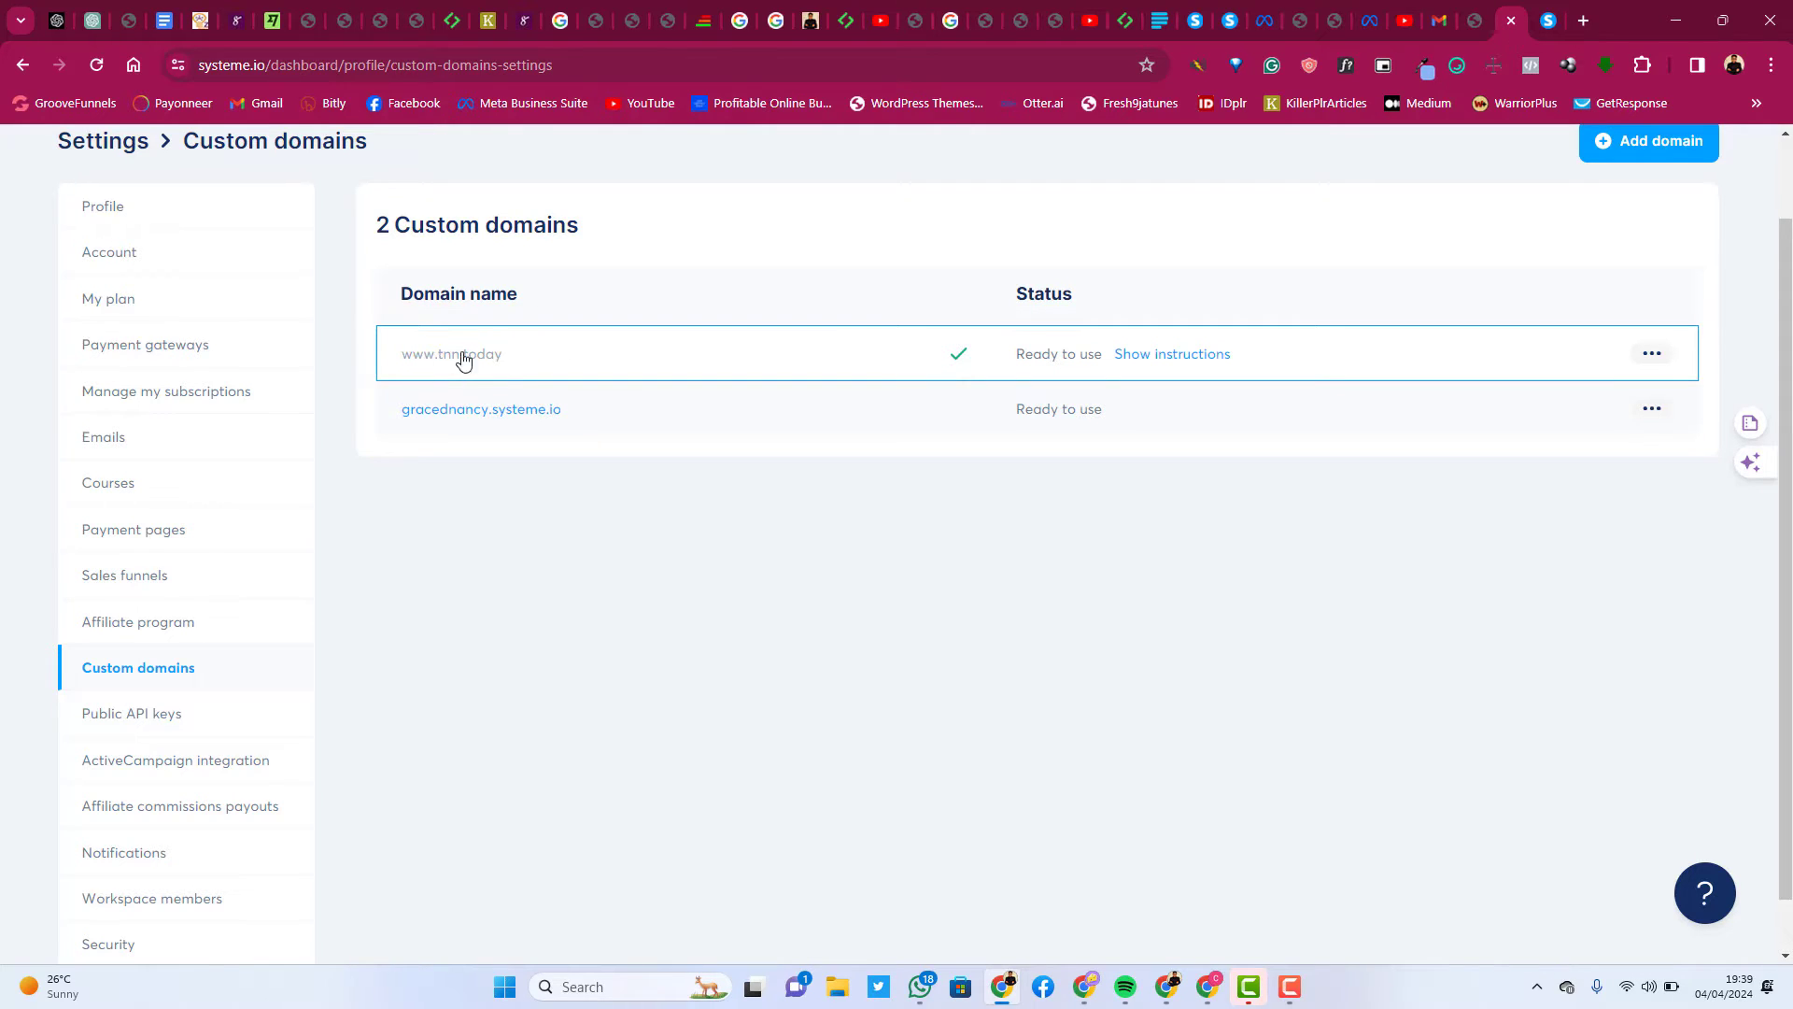
click(1653, 357)
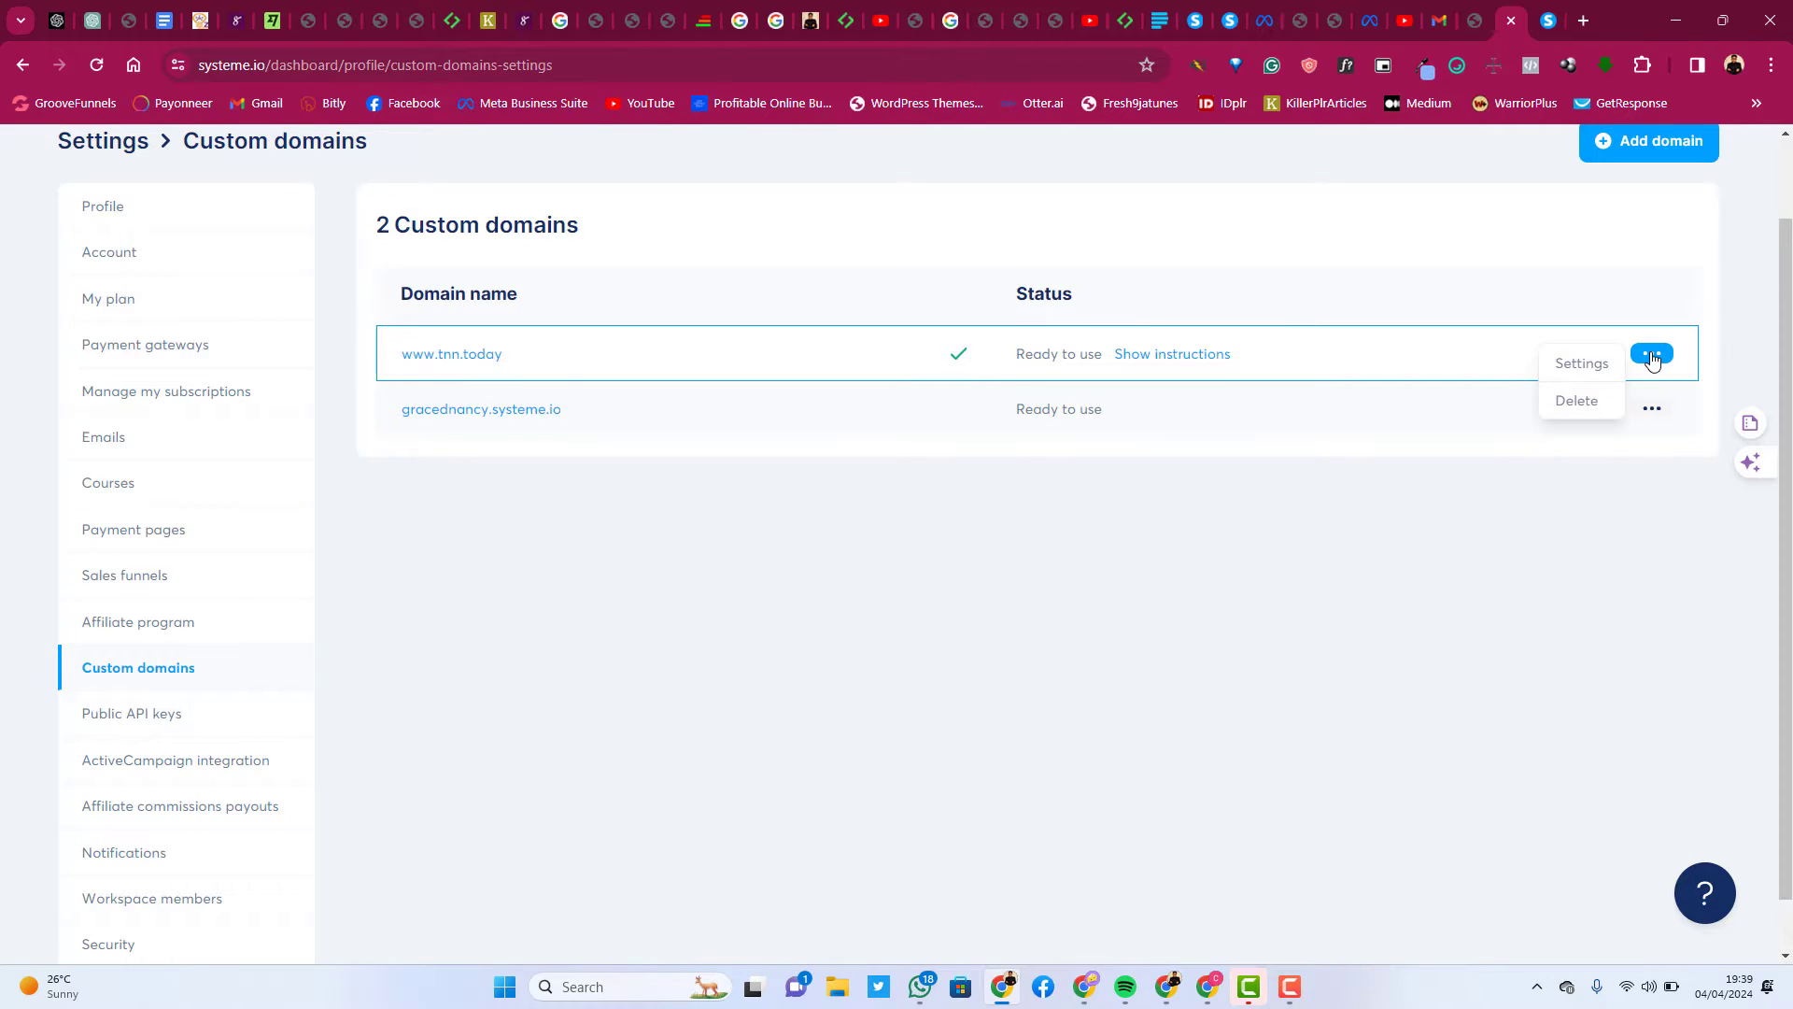
click(1580, 369)
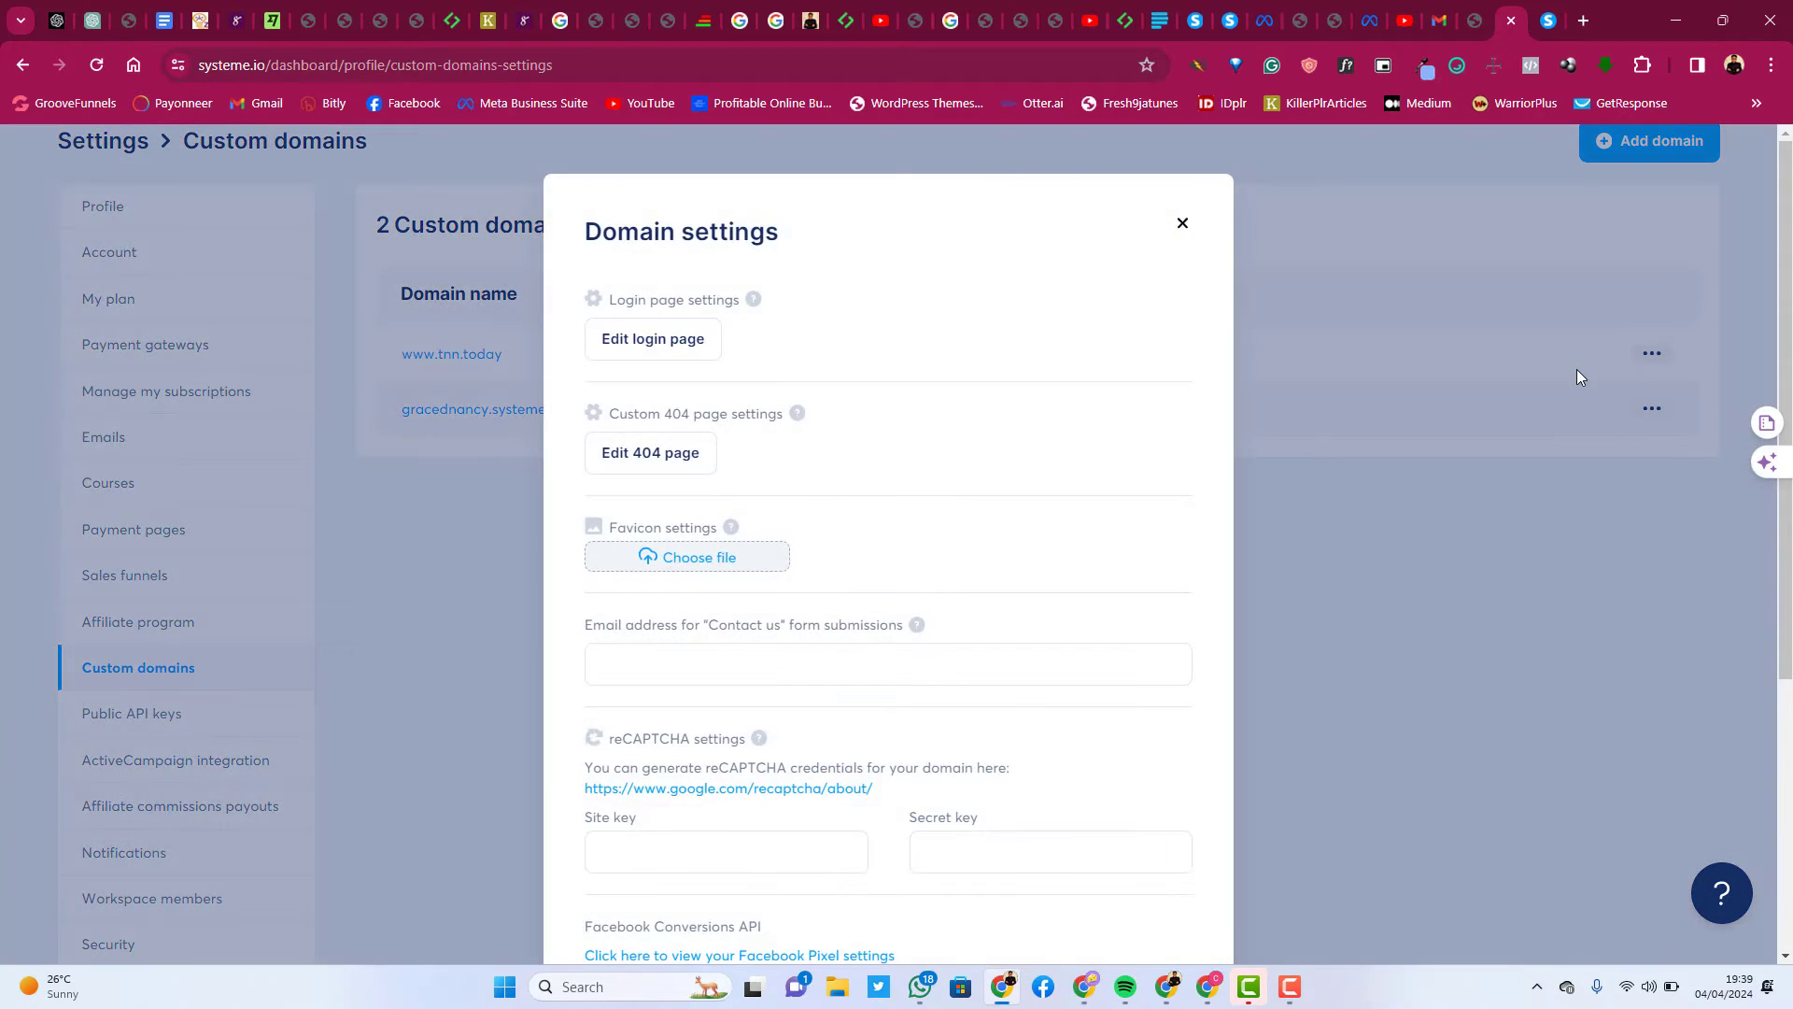
scroll(775, 495, down, 2)
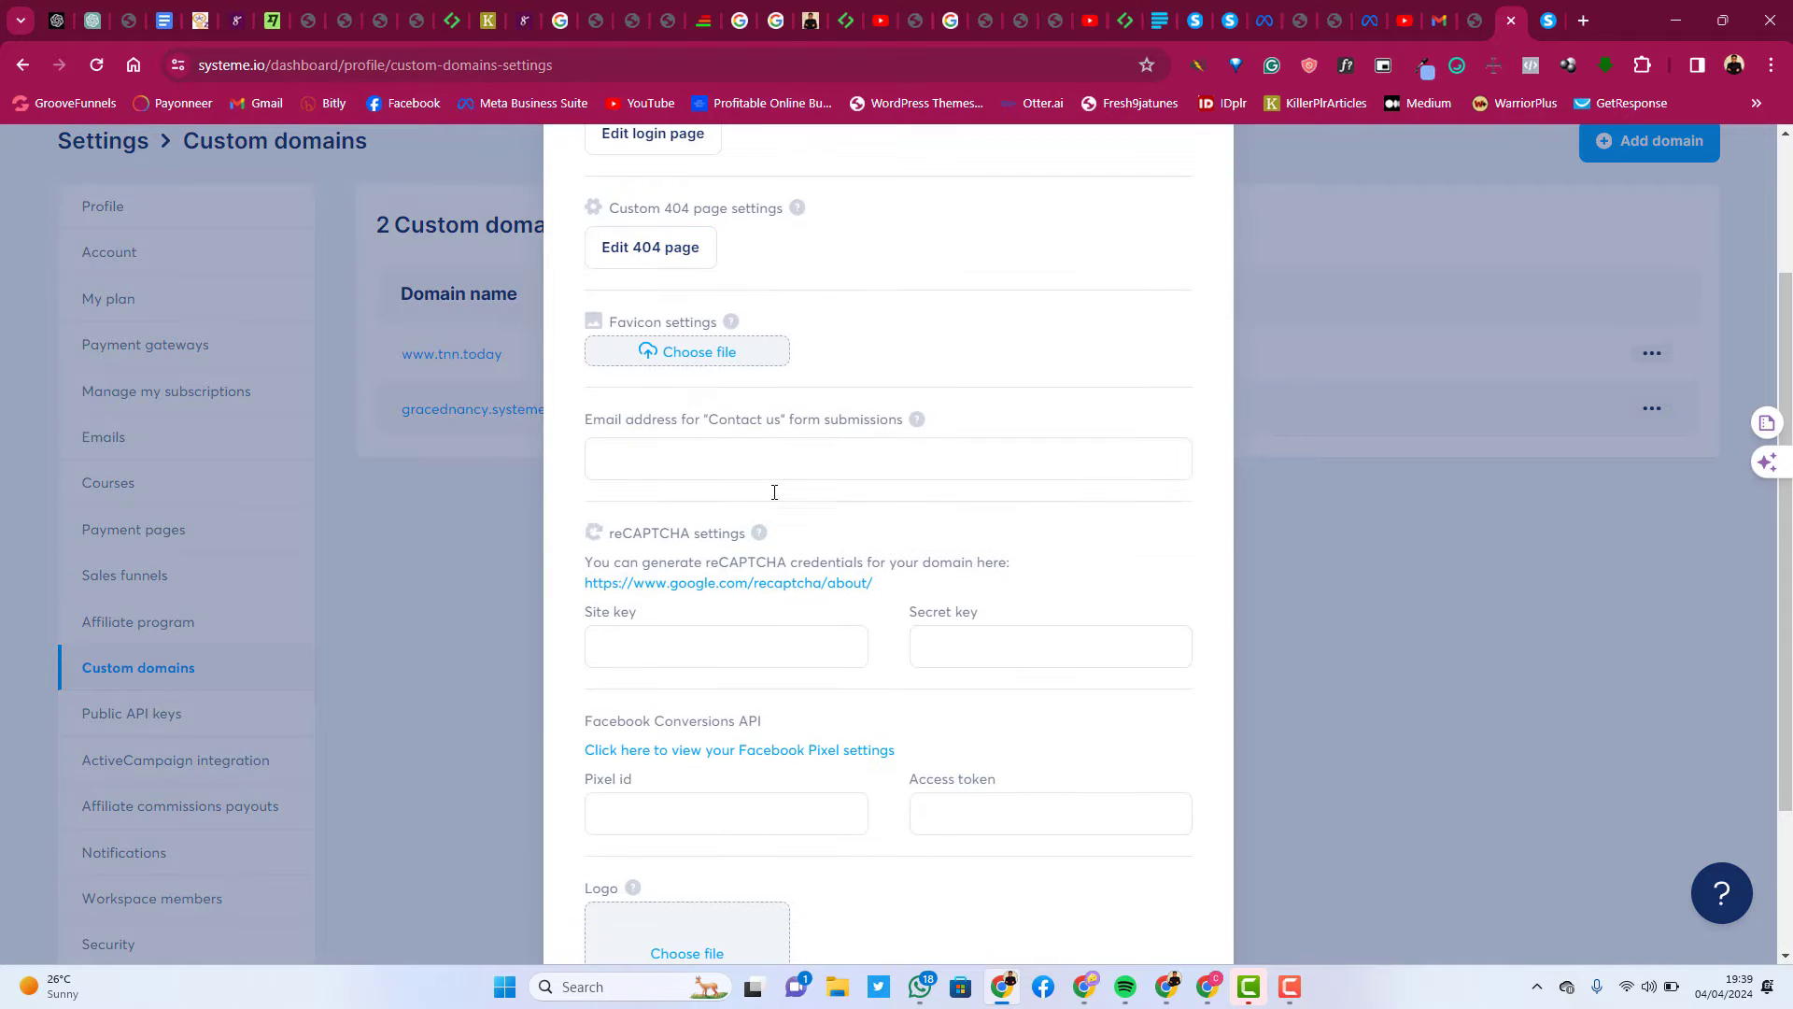
scroll(782, 460, down, 2)
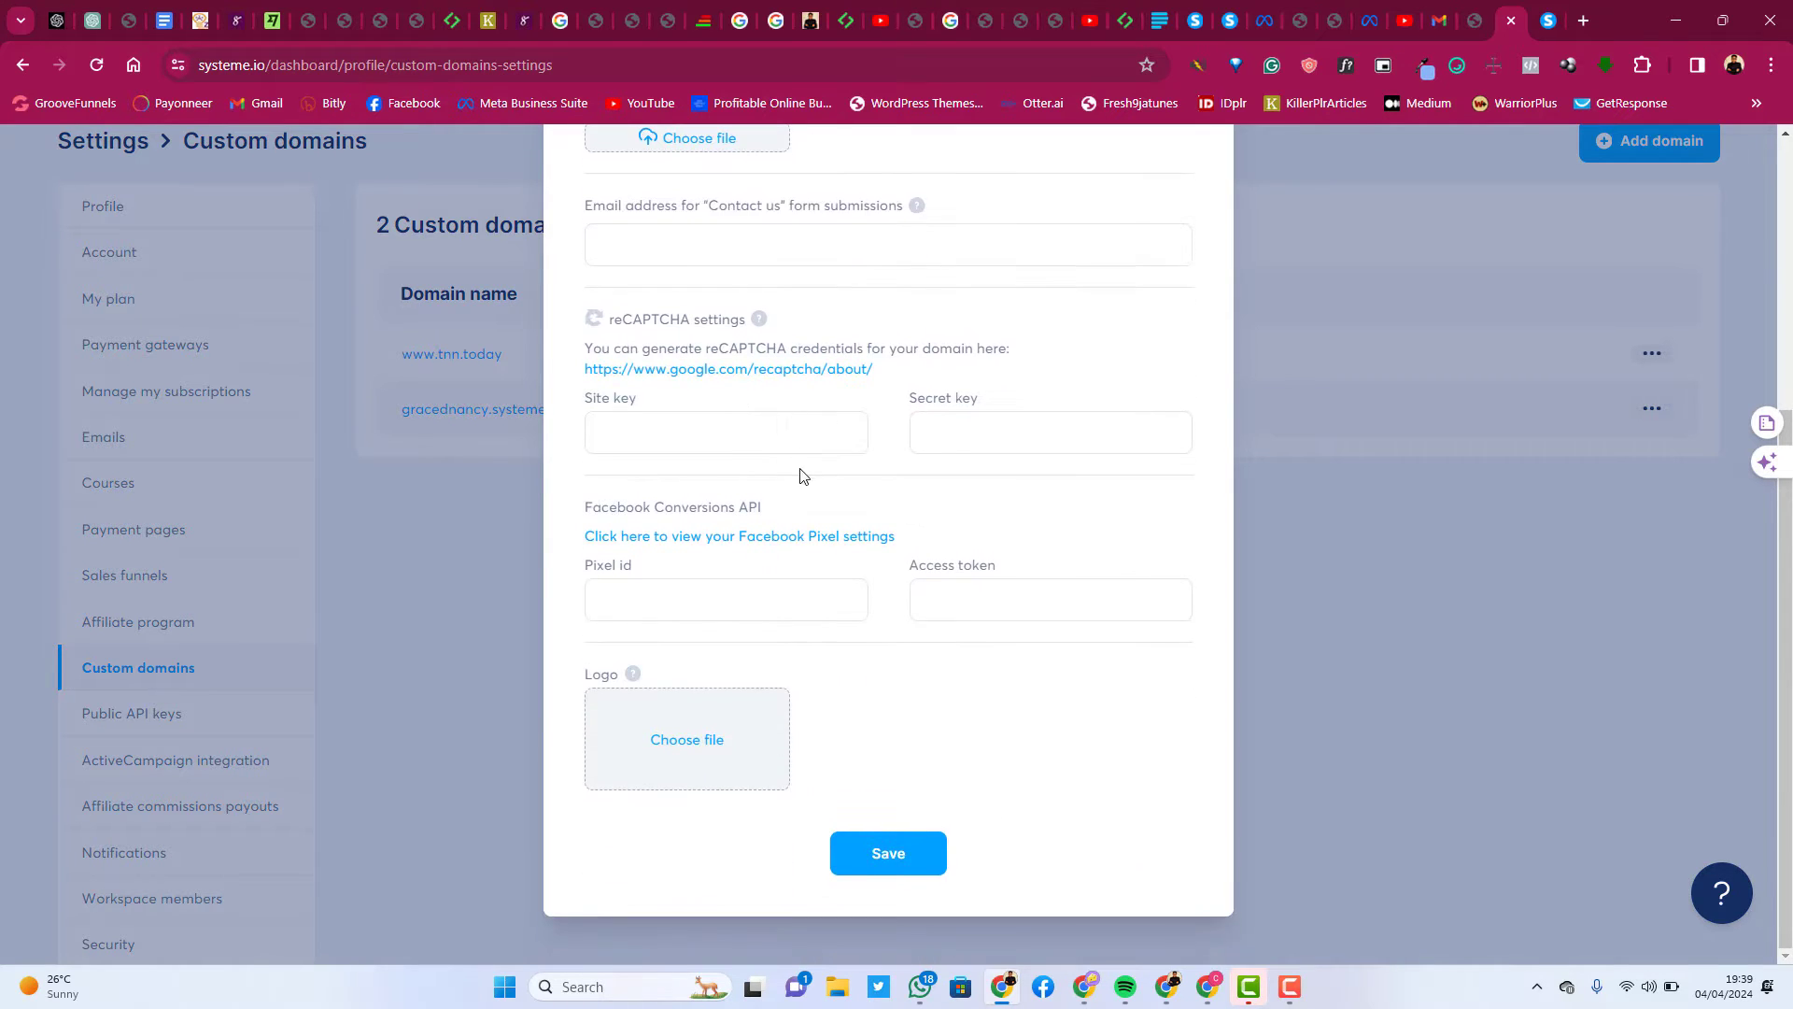
click(962, 597)
key(ctrl+v)
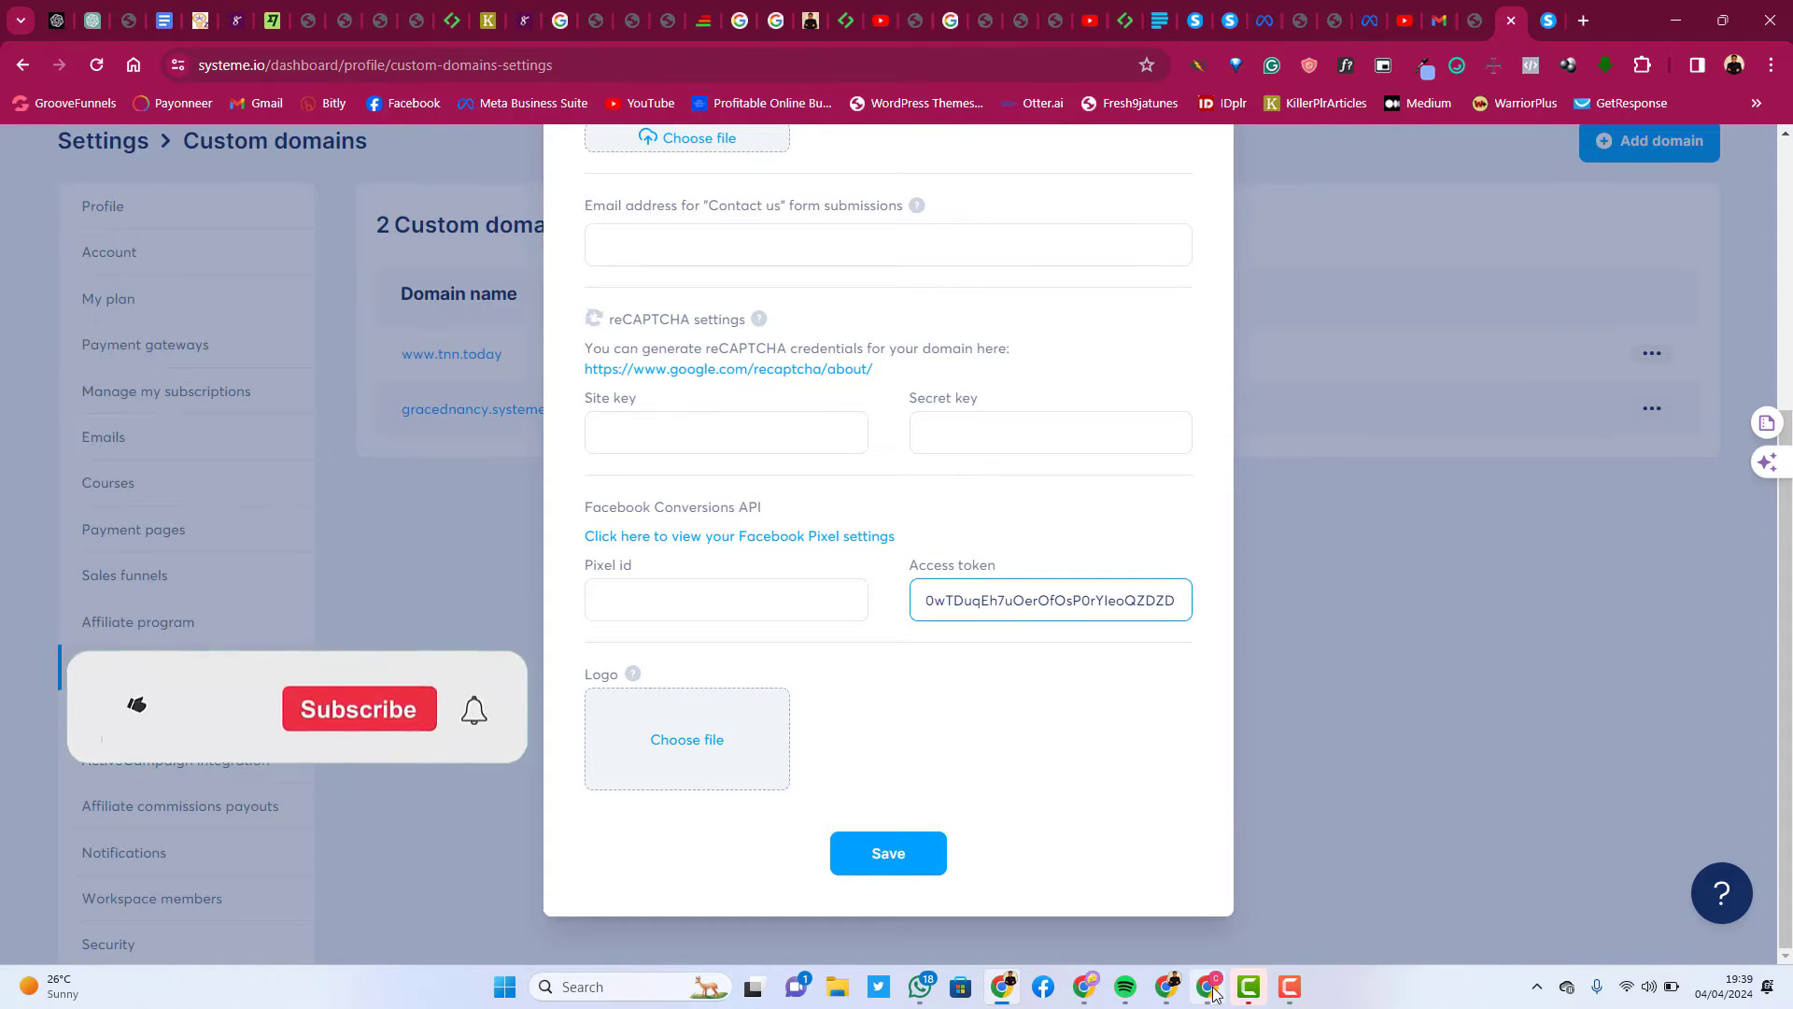
Switch back to Meta Events Manager and open its overview in a separate browser tab.
click(1181, 959)
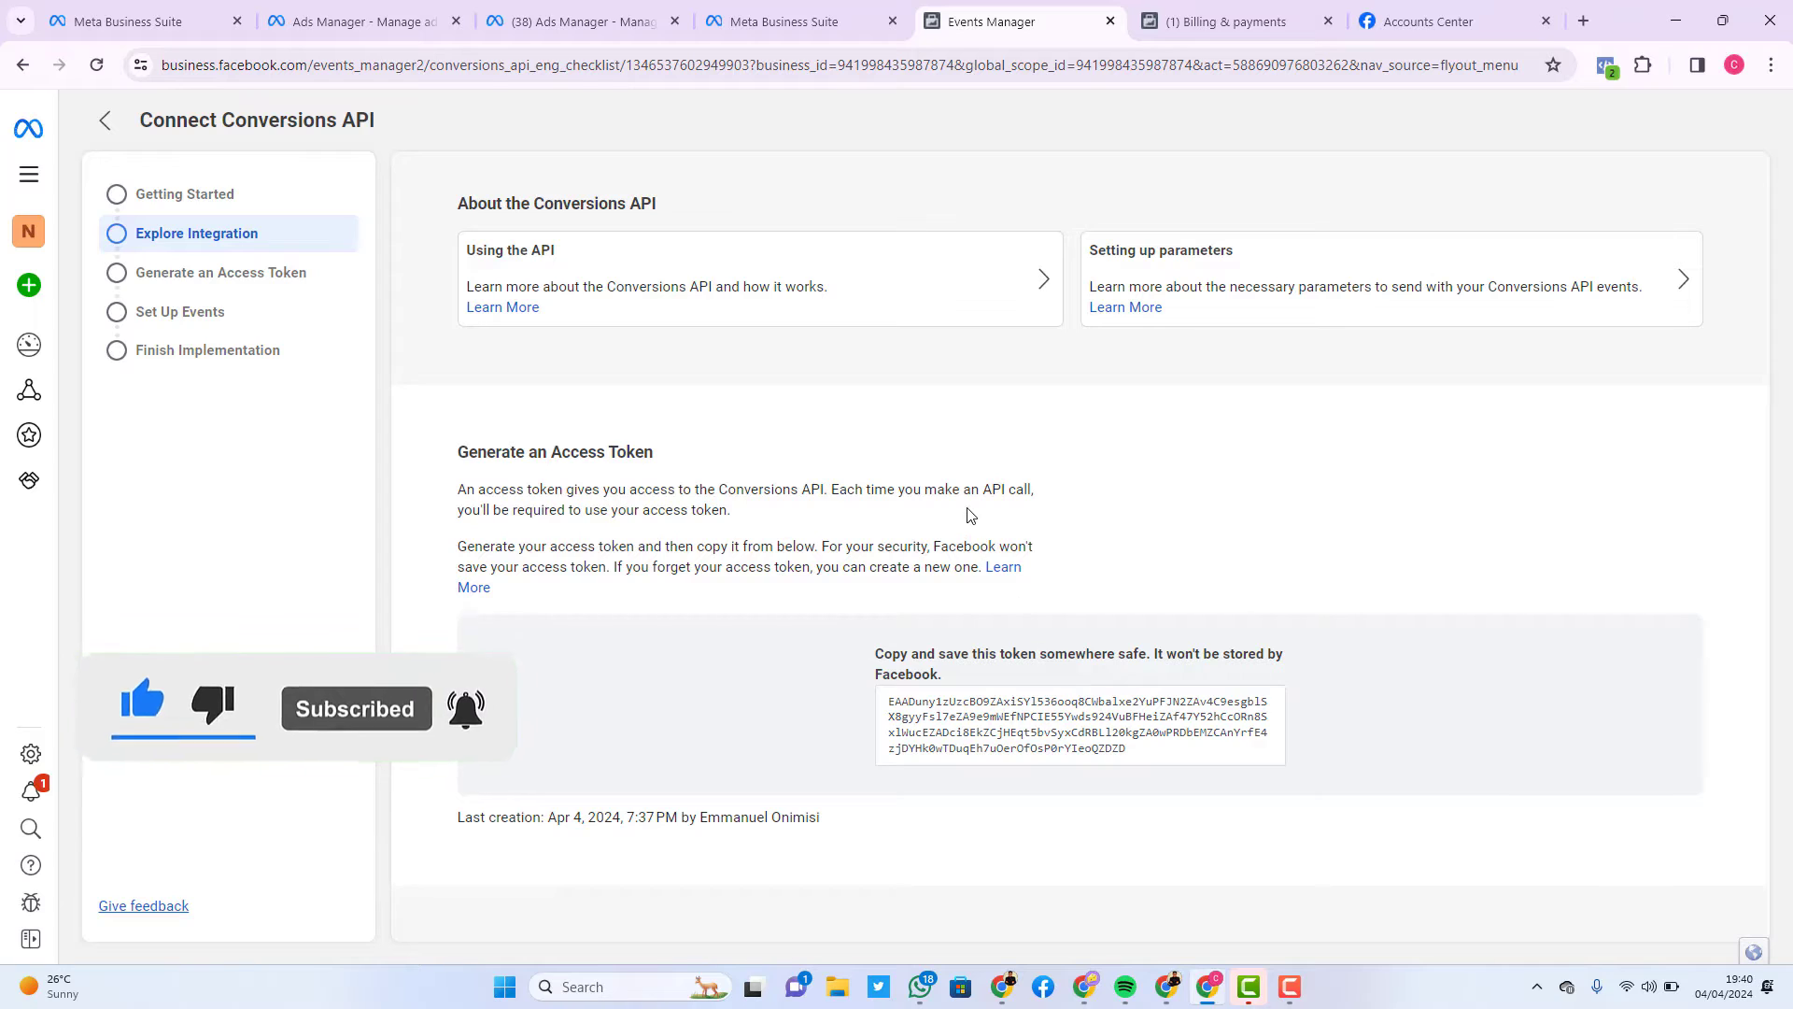
mouse_move(28, 478)
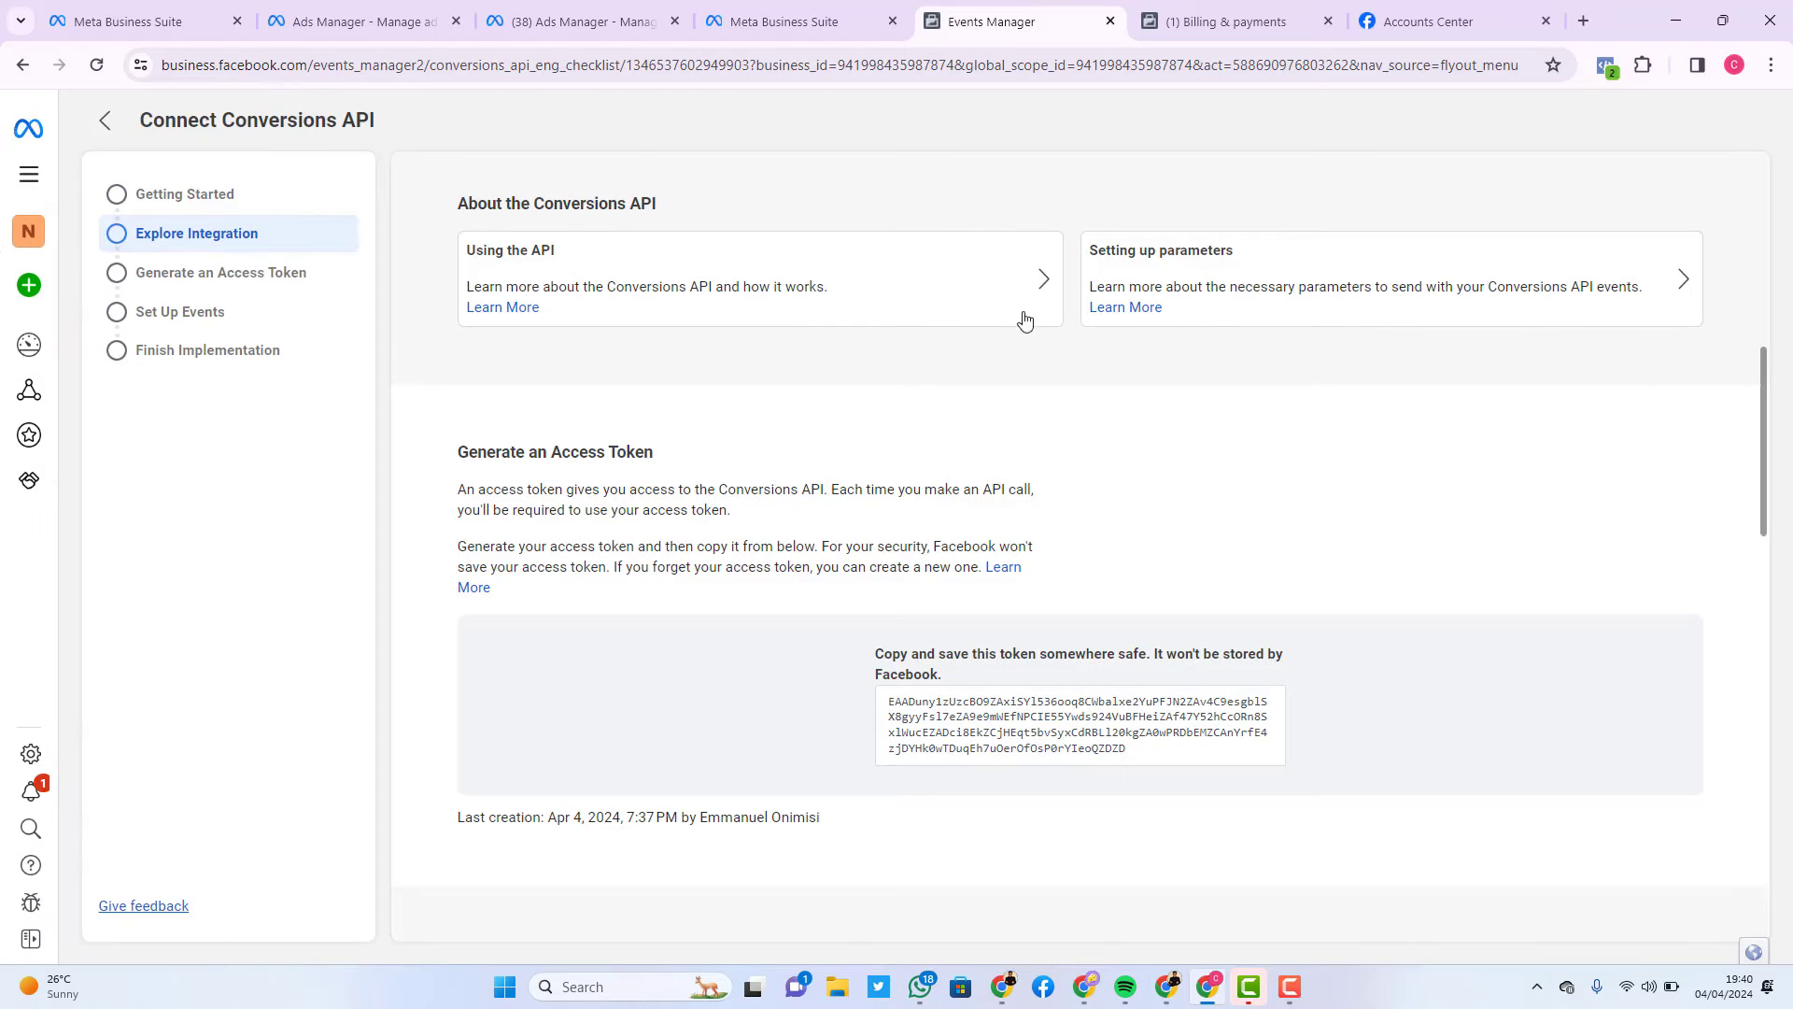
mouse_move(11, 415)
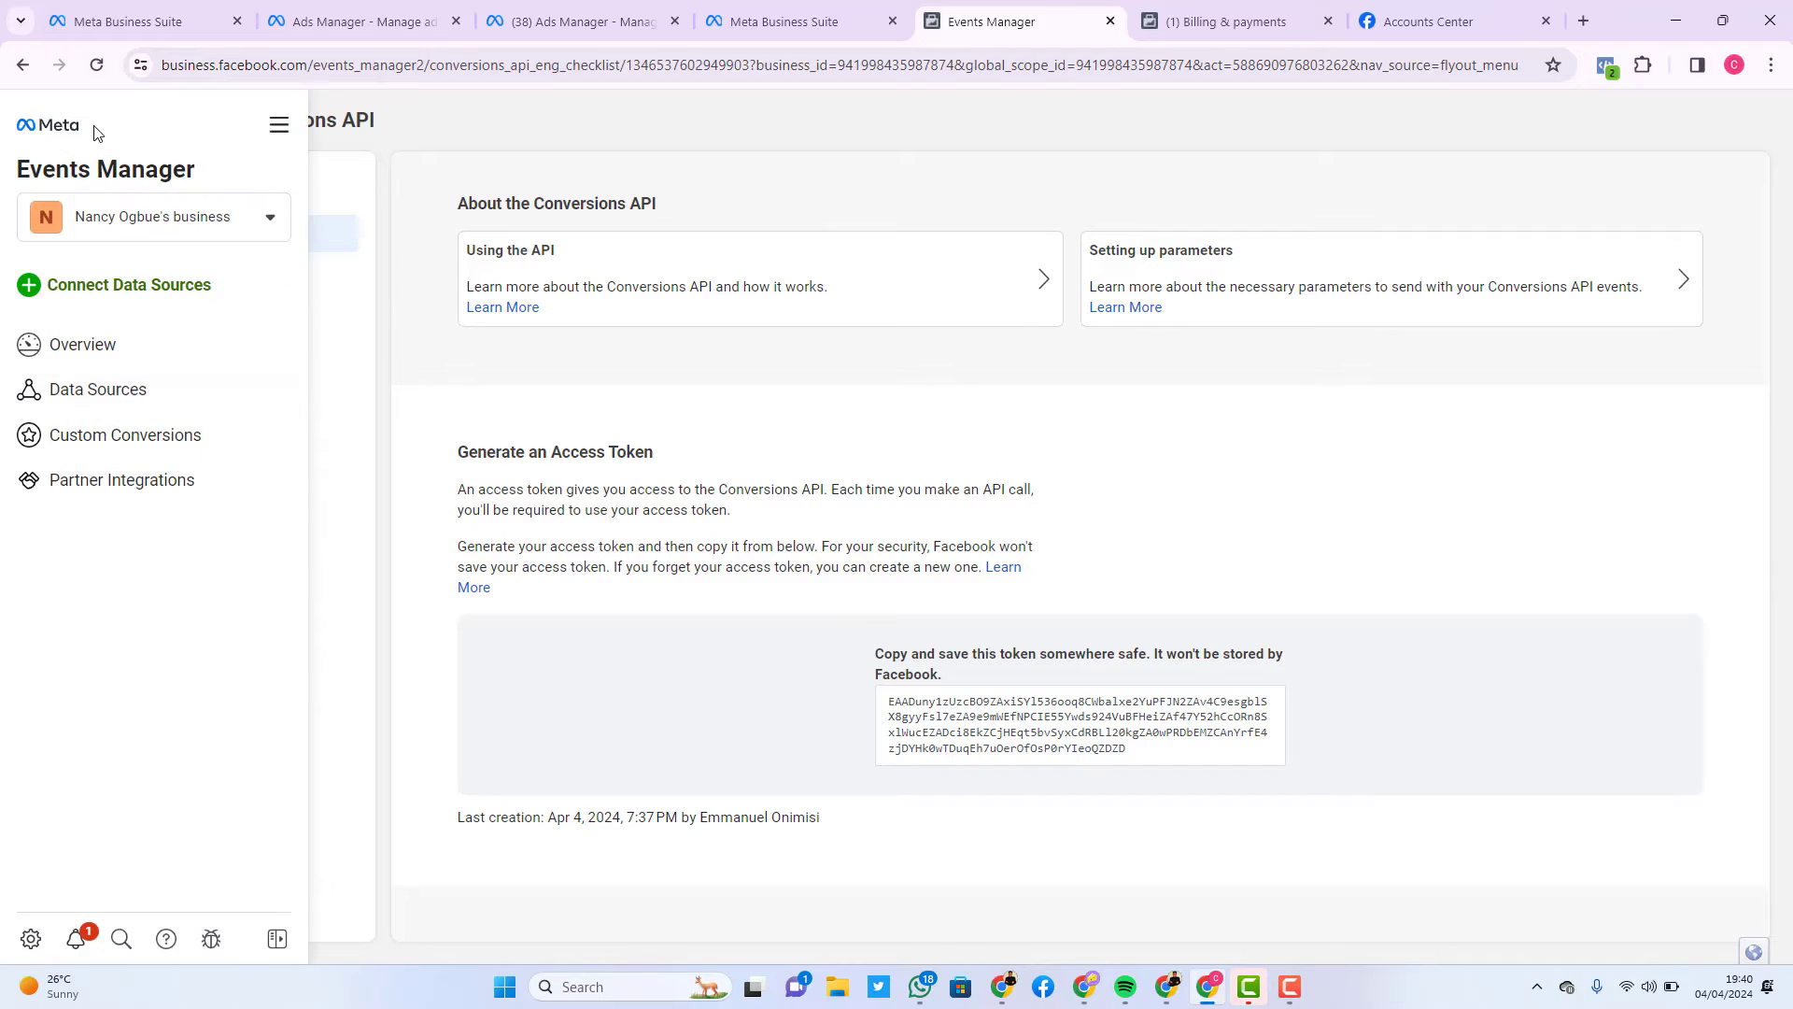
click(279, 125)
right_click(493, 243)
click(557, 259)
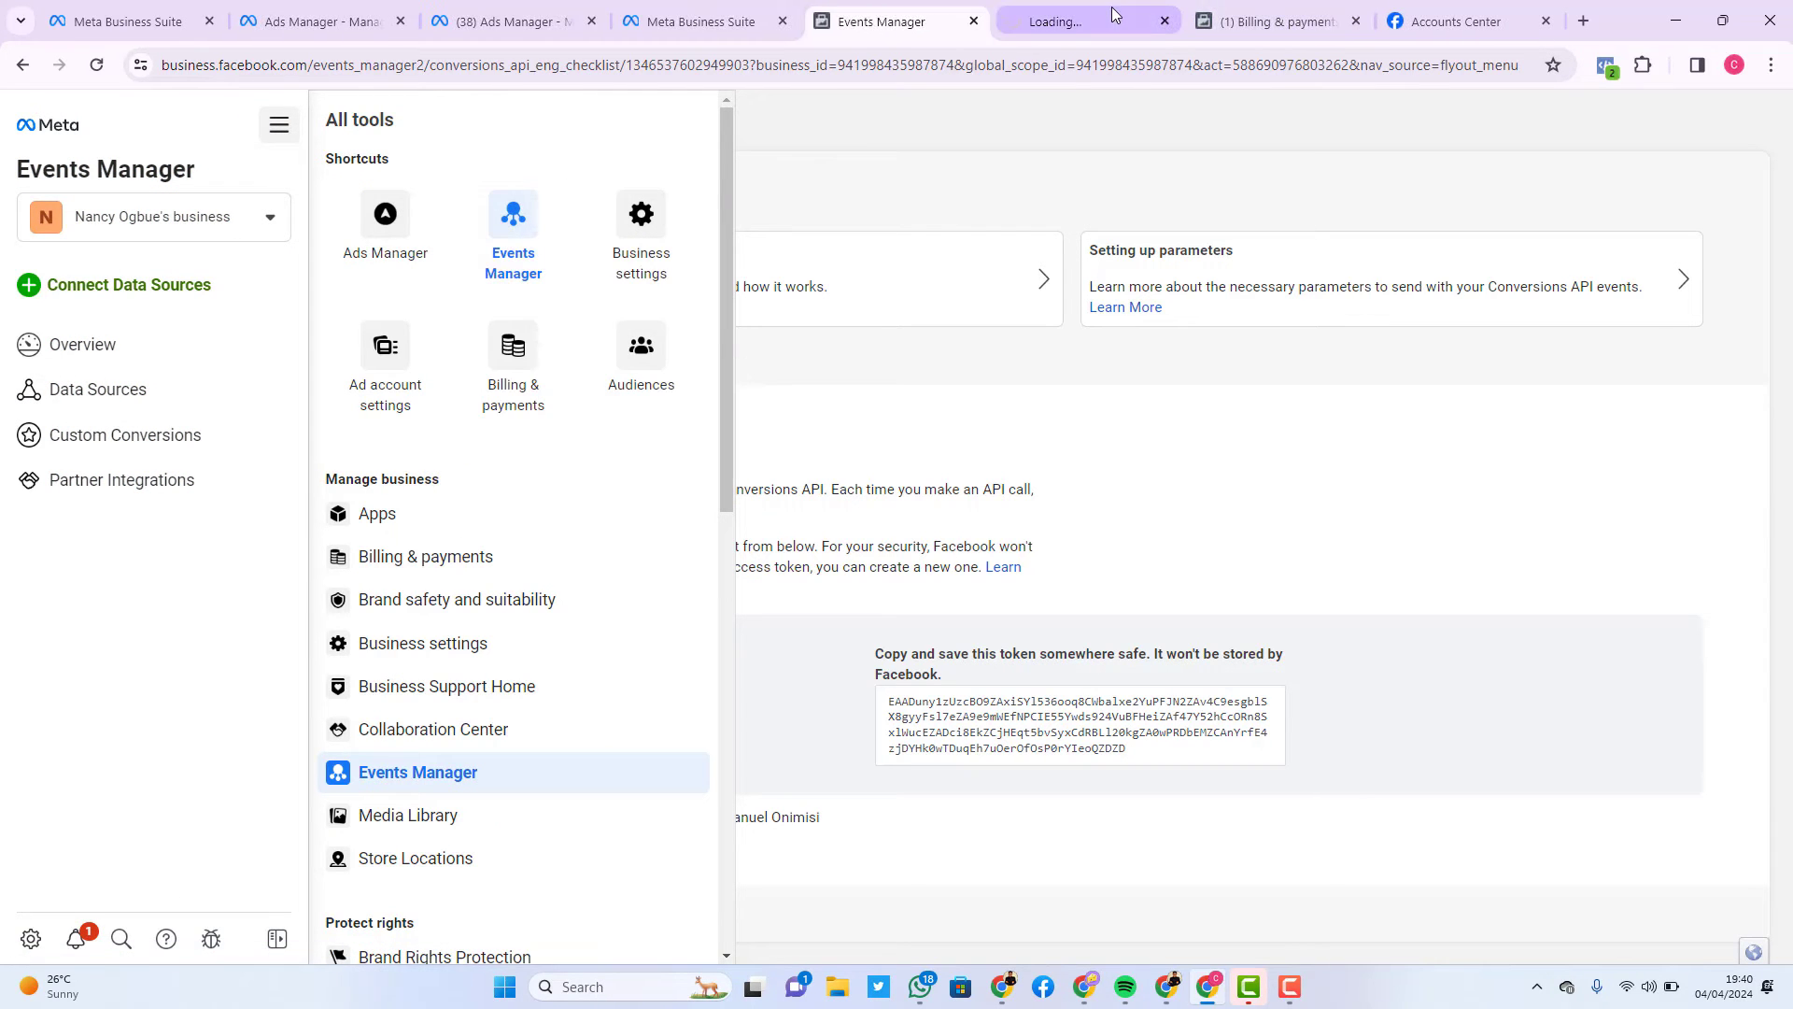
click(1112, 14)
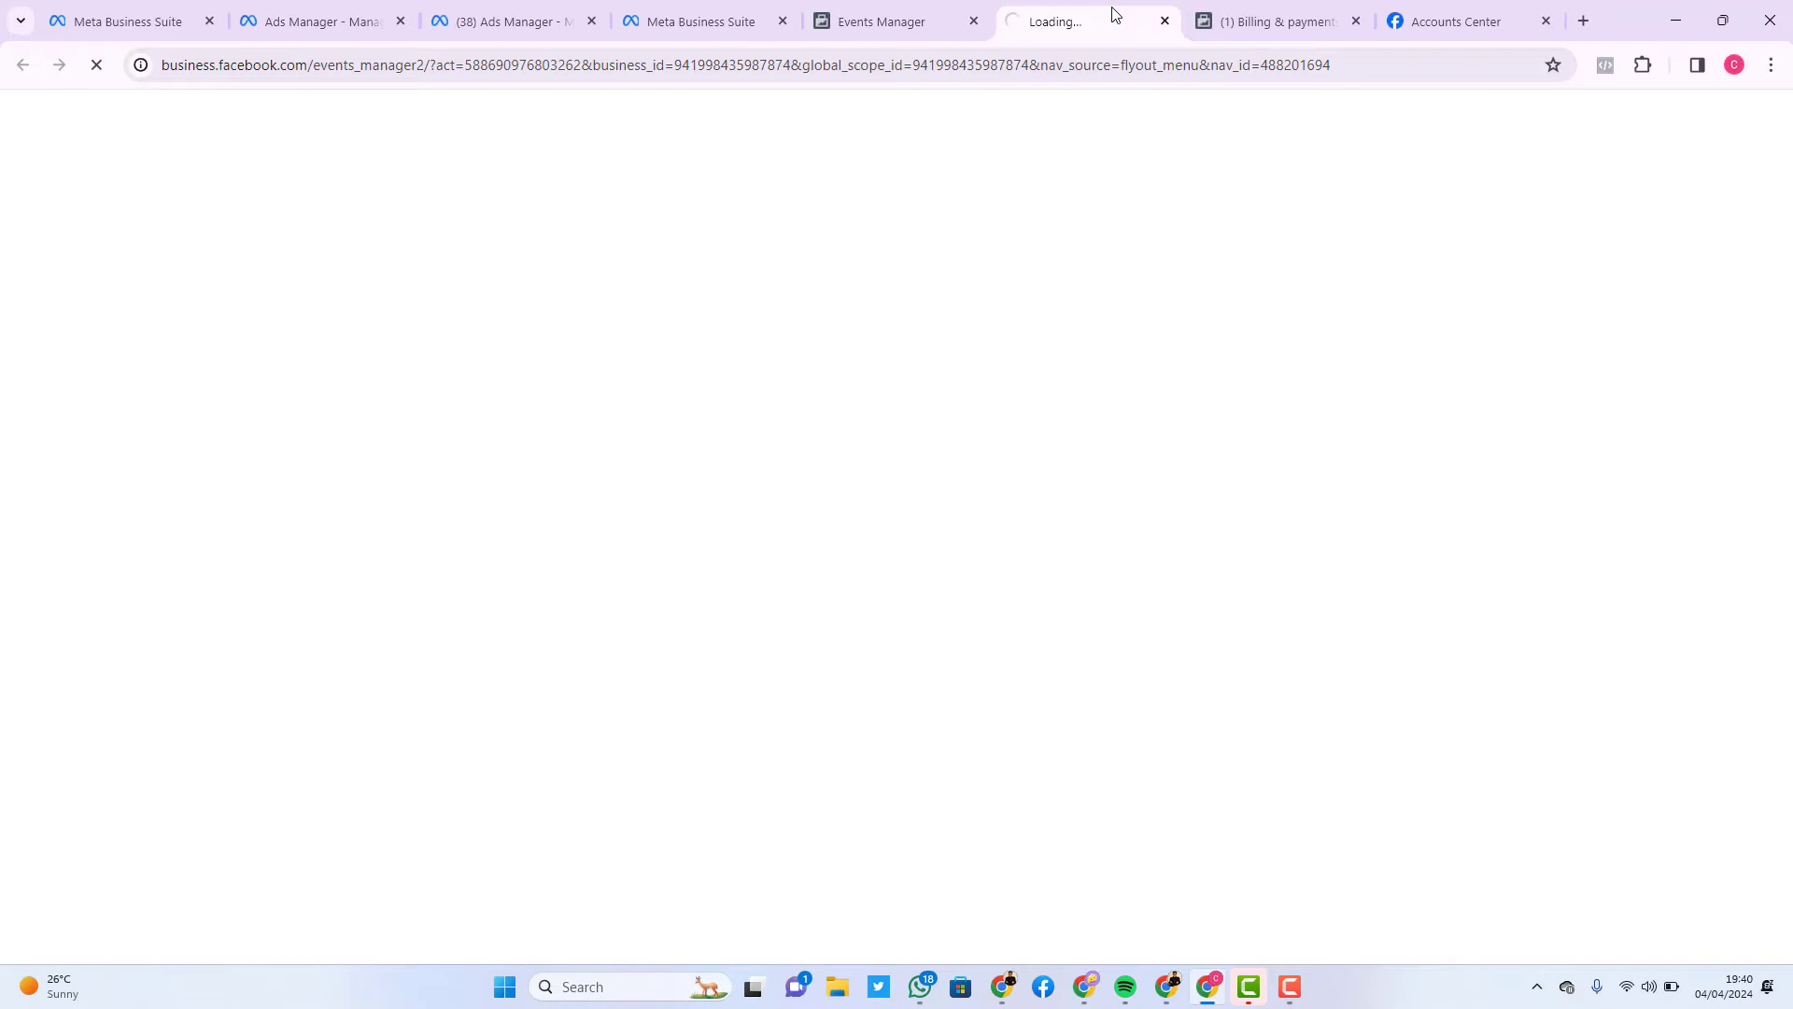
click(922, 14)
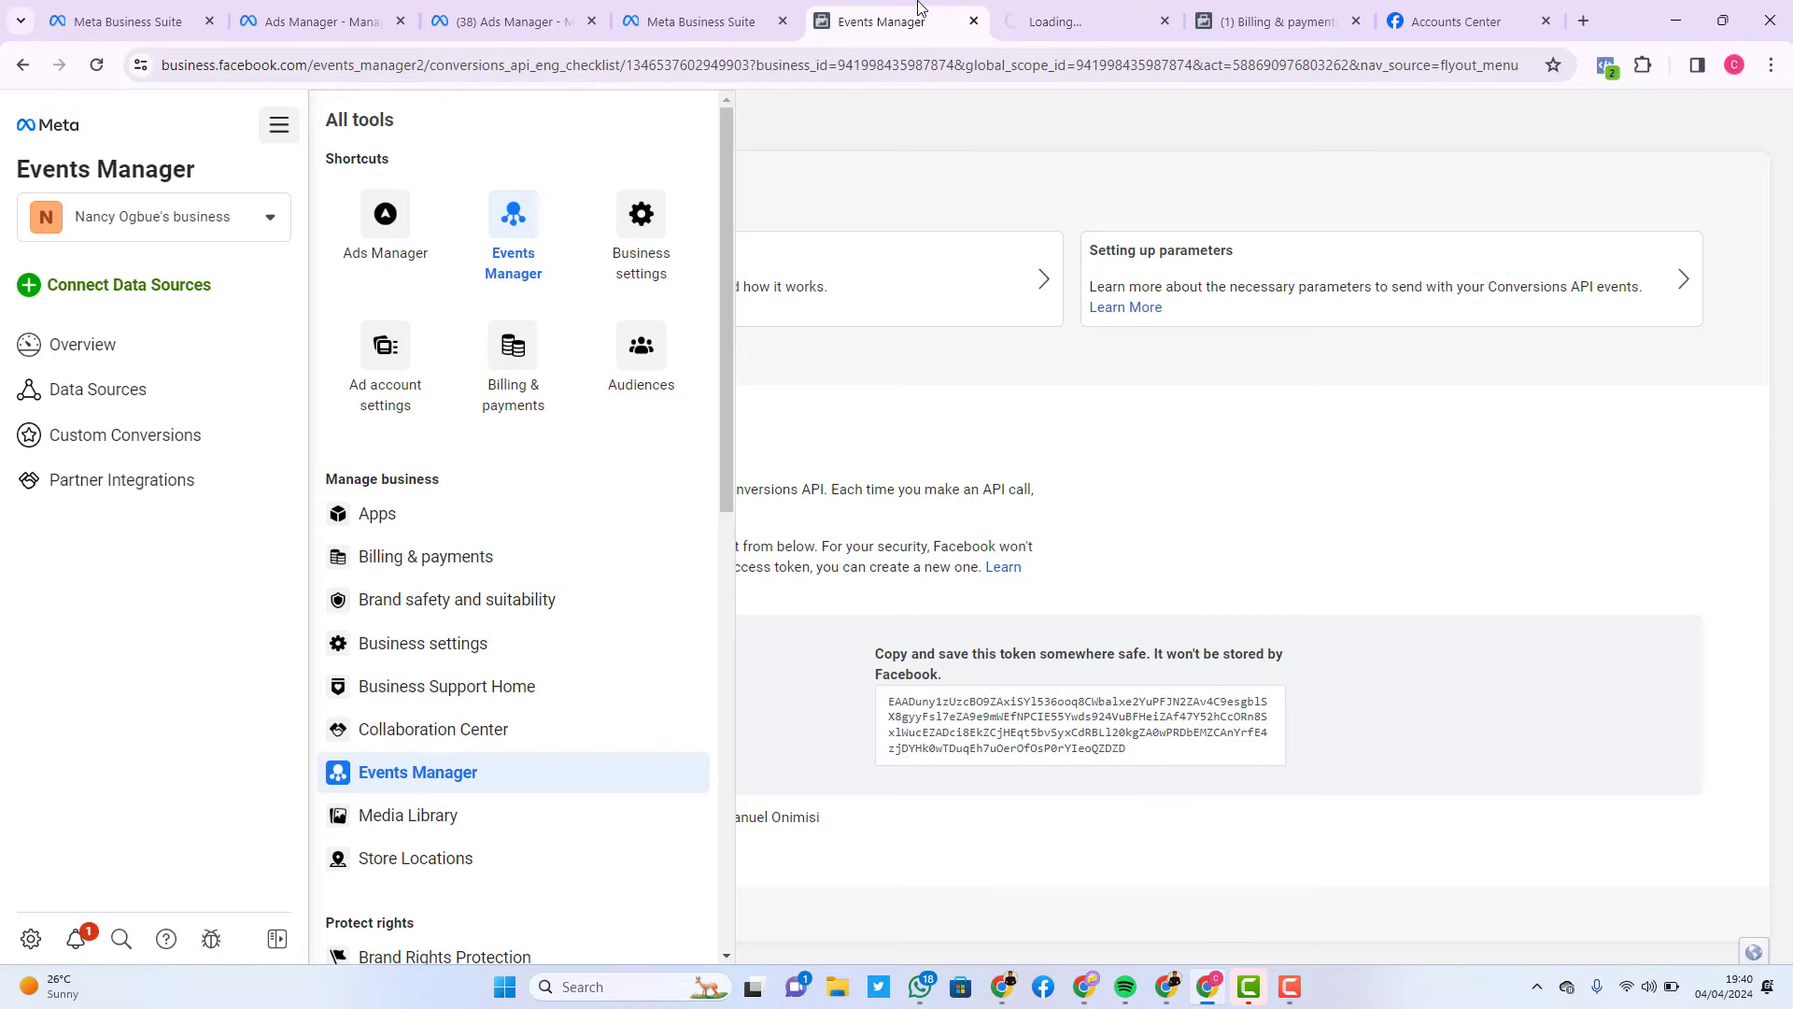
click(1098, 14)
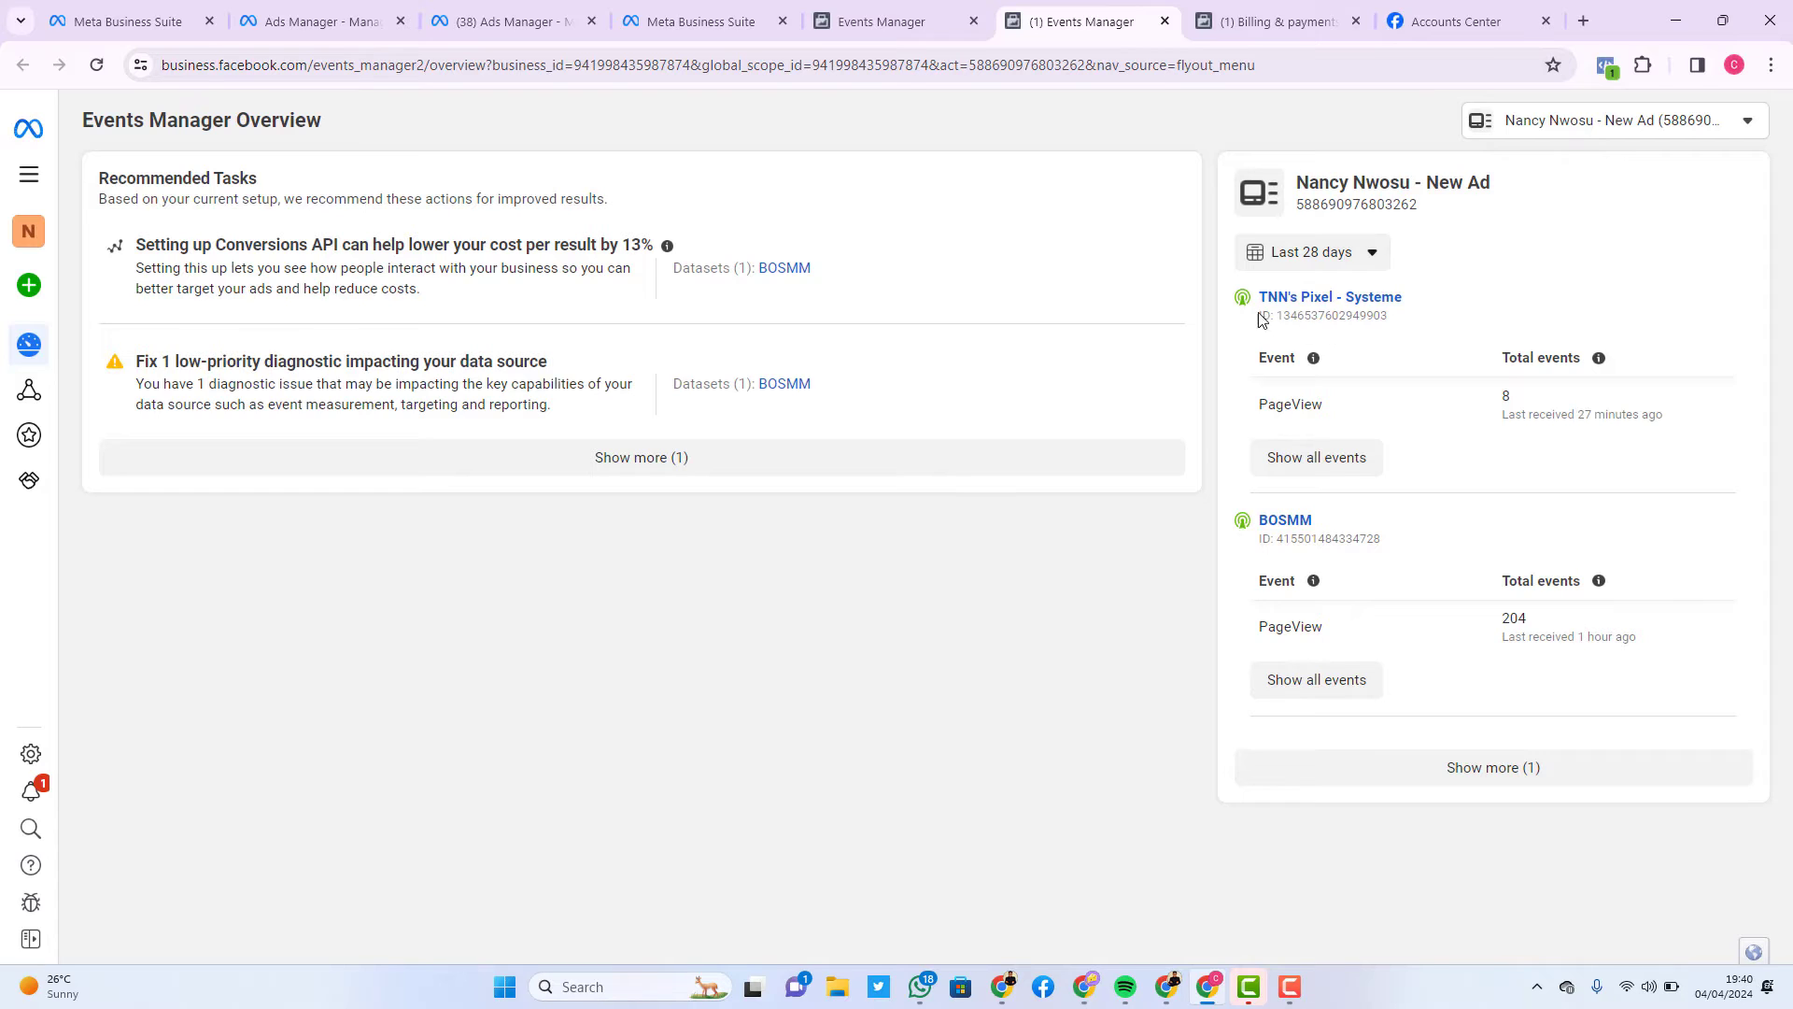
Copy the TNN's Pixel - Systeme dataset ID, paste it as the domain's Facebook Conversions API pixel ID in systeme.io and save the domain settings.
drag(1390, 317, 1279, 316)
right_click(1280, 316)
click(1318, 338)
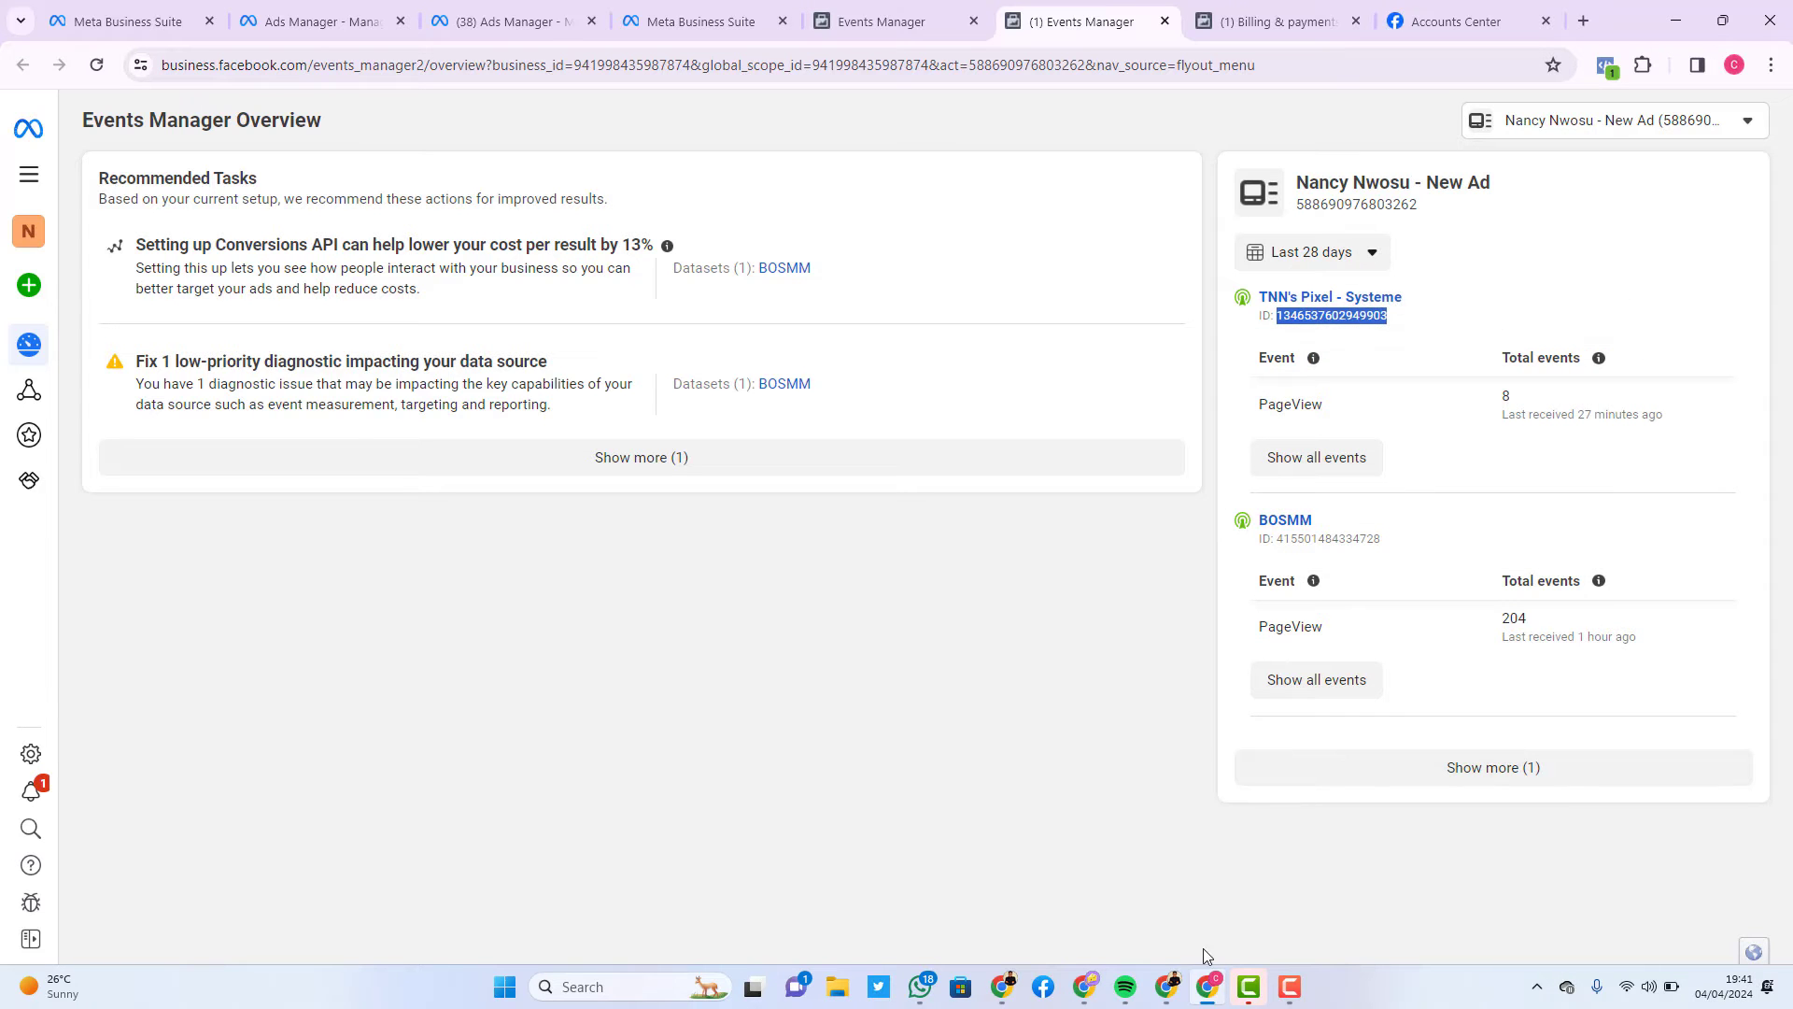
click(1208, 986)
click(721, 602)
key(ctrl+v)
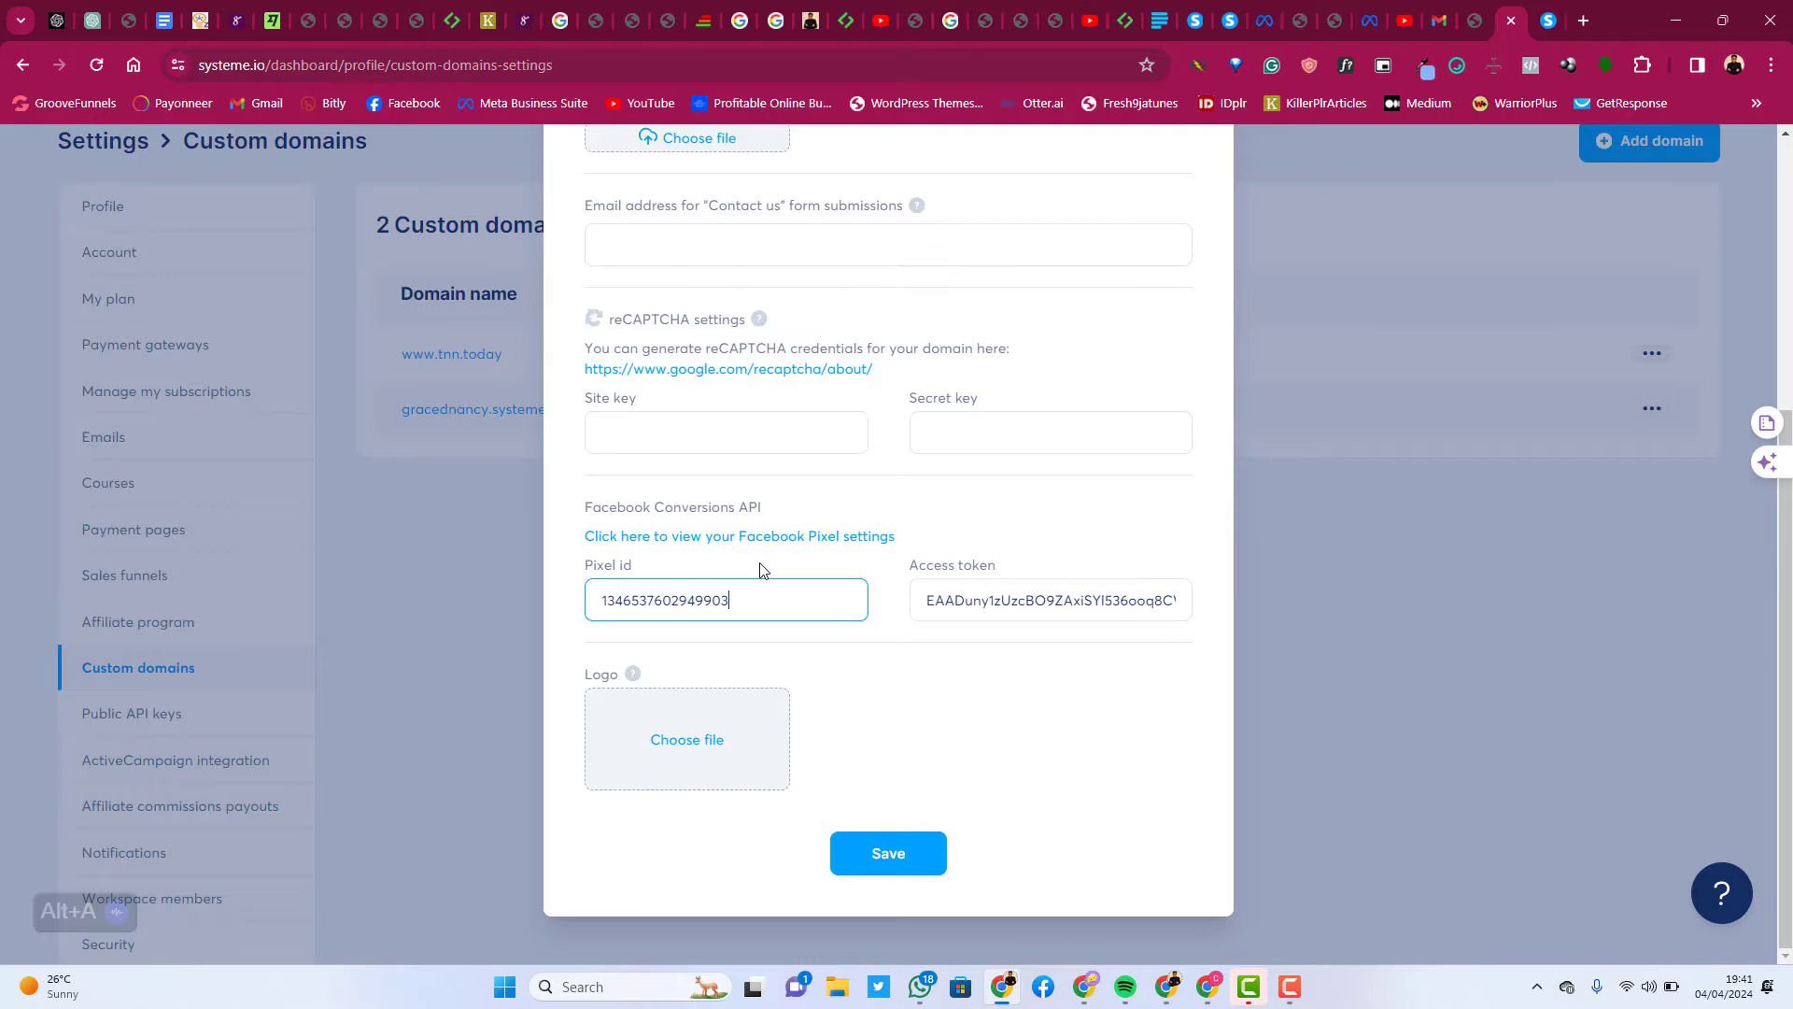
click(888, 852)
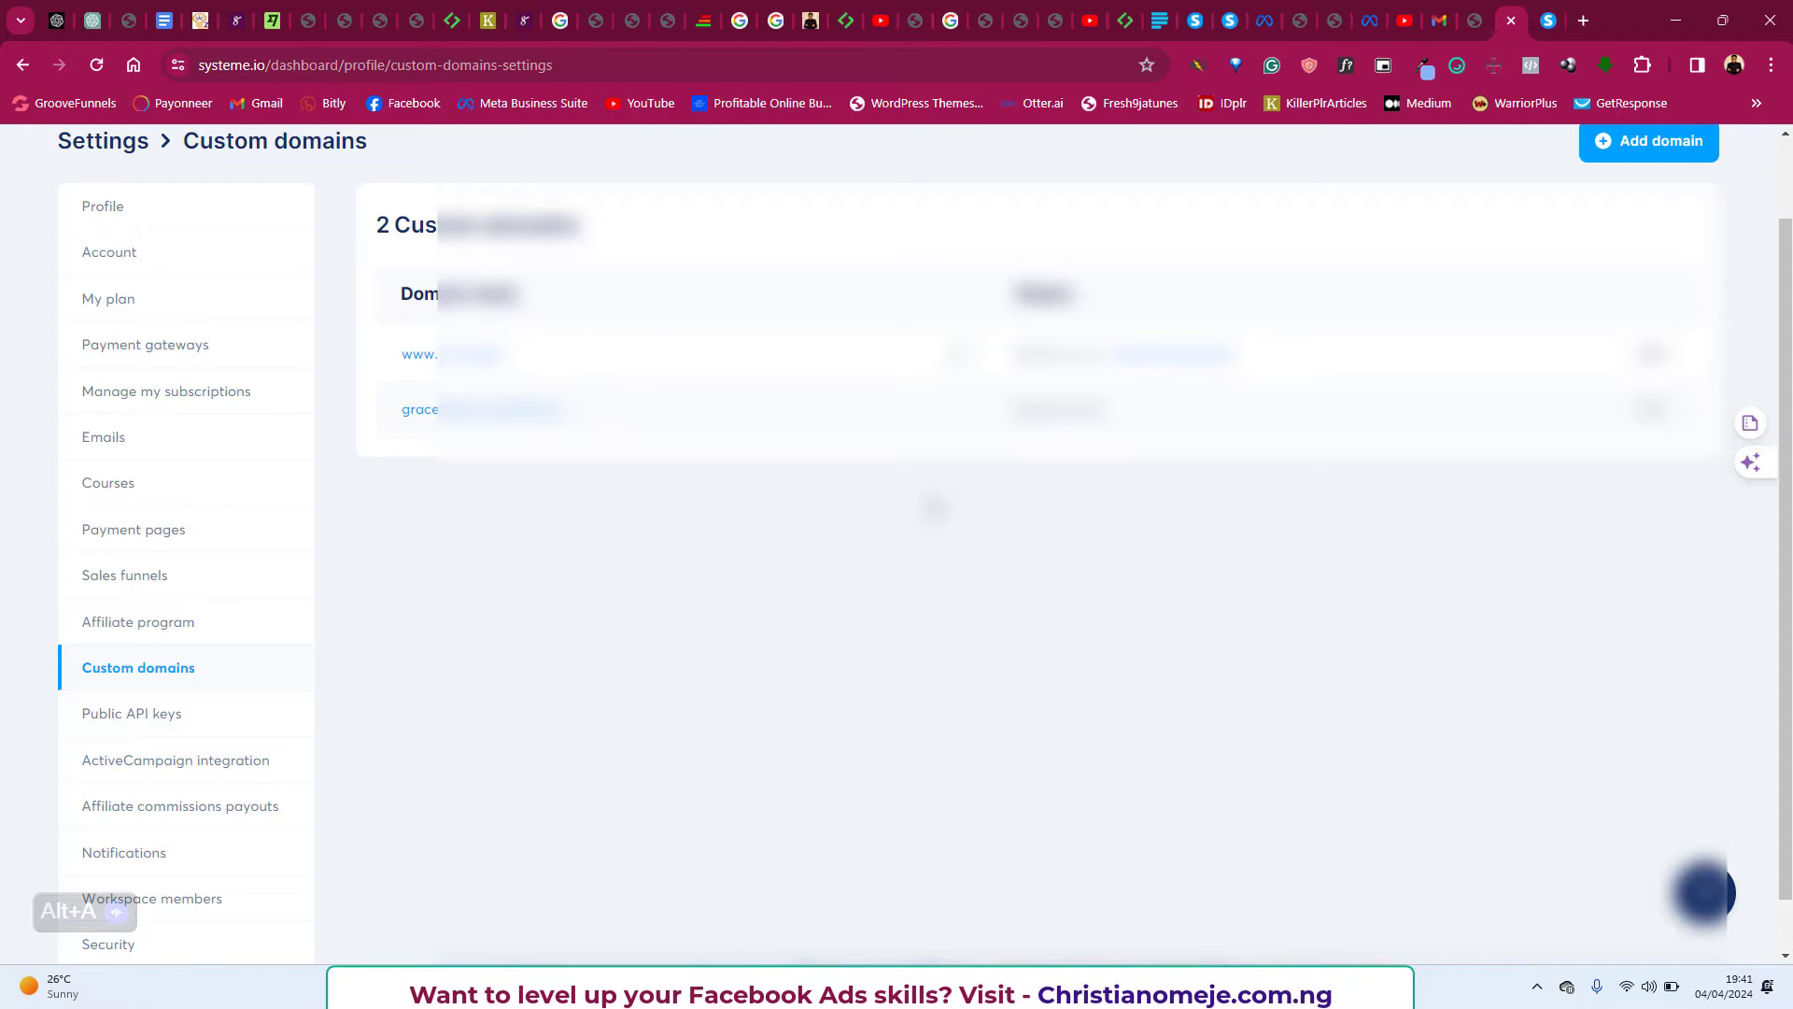
Return to the Connect Conversions API checklist in Meta Events Manager and complete its Finish Implementation stage.
scroll(934, 507, down, 1)
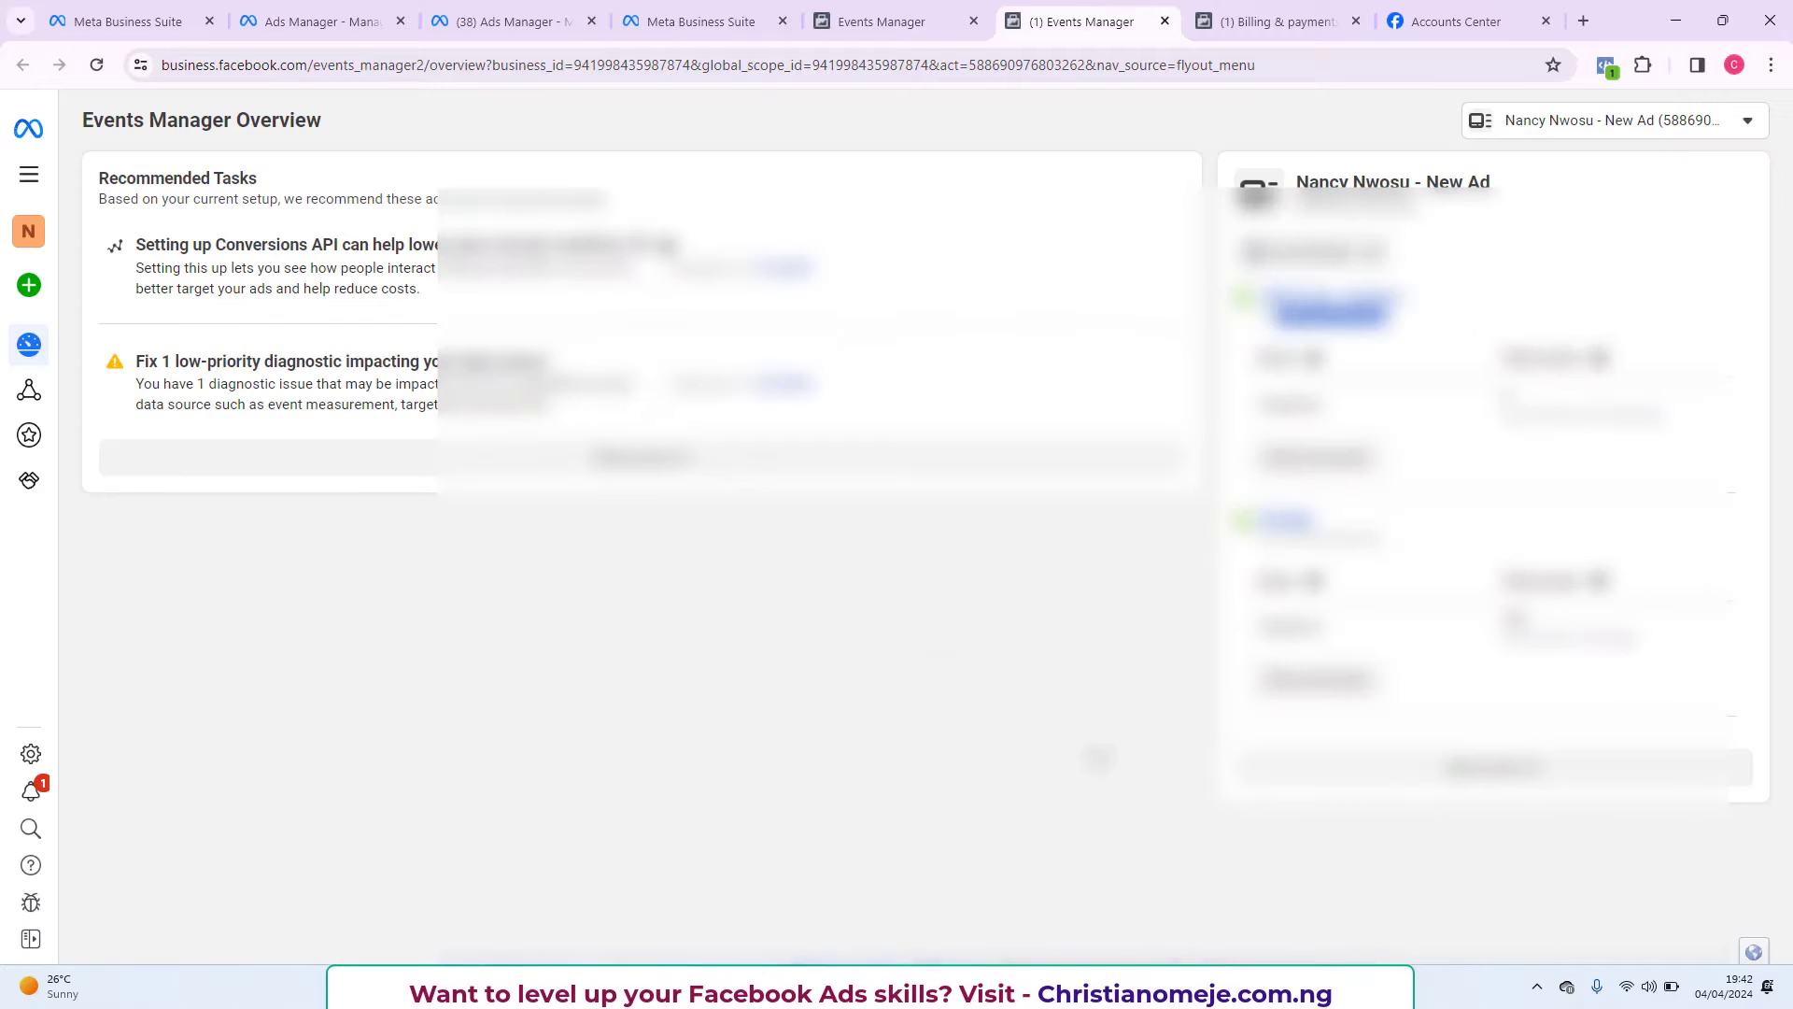
click(866, 18)
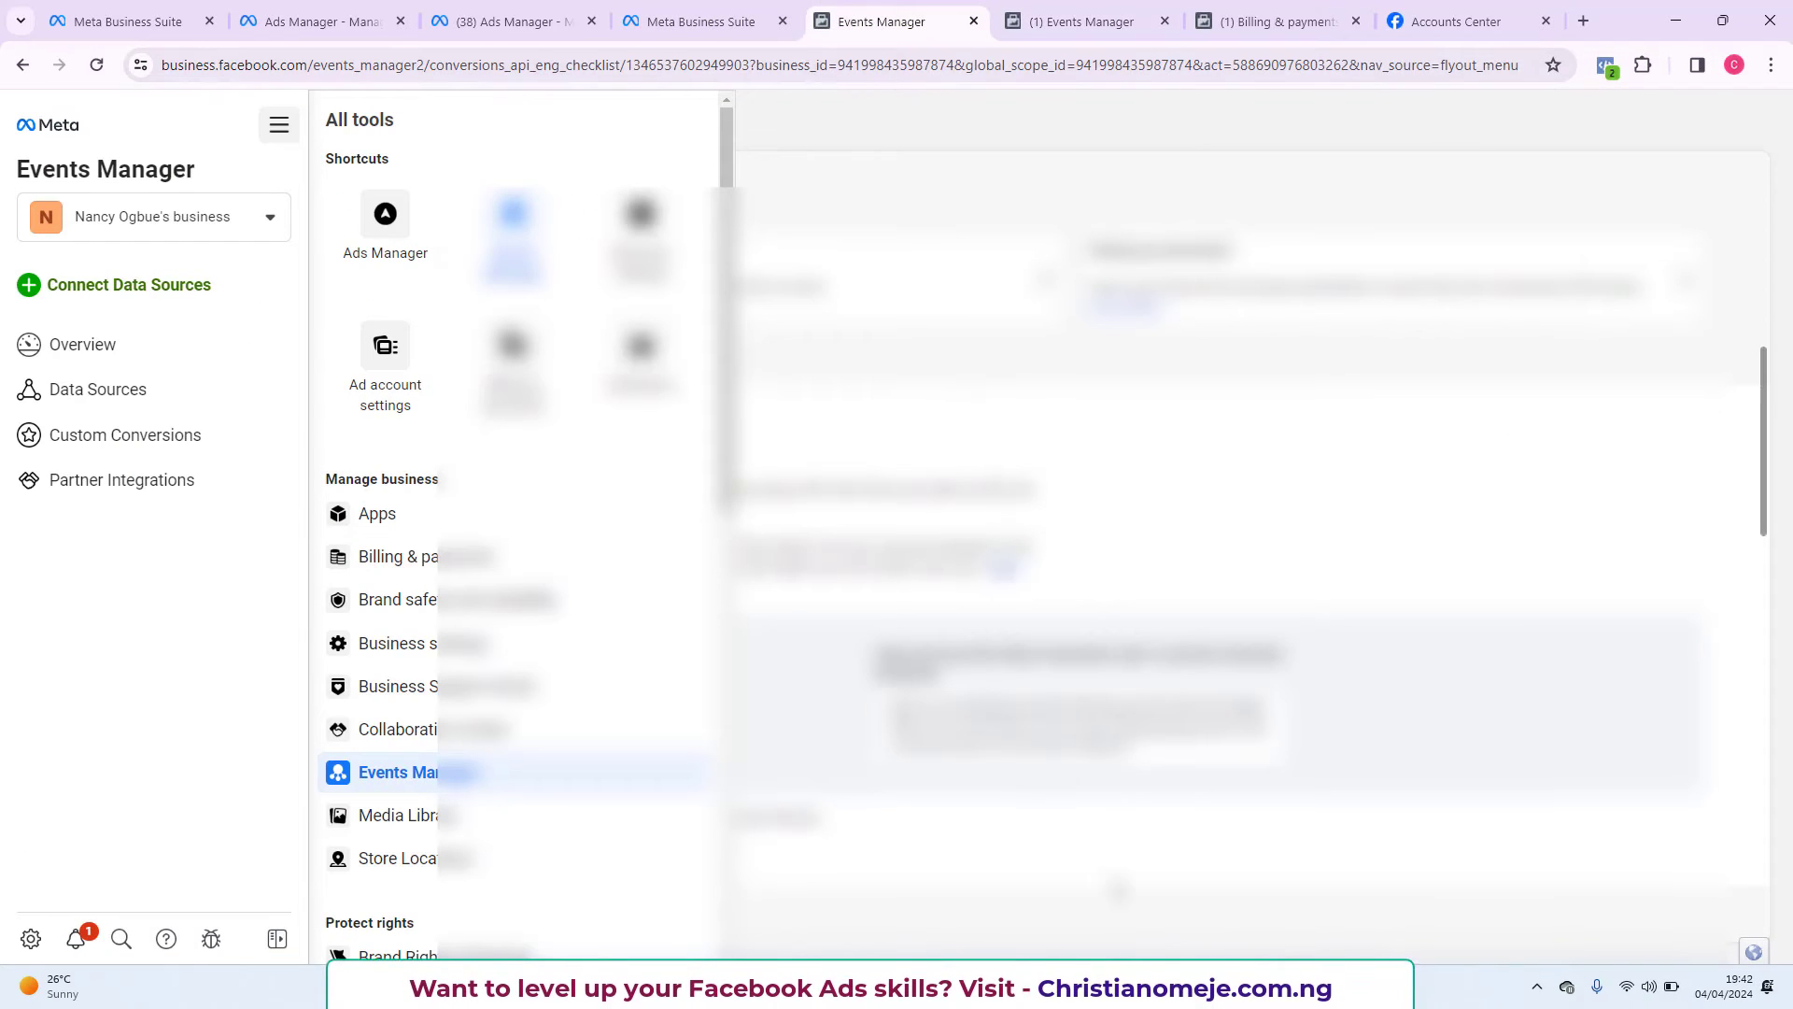
click(1067, 550)
scroll(1067, 562, down, 8)
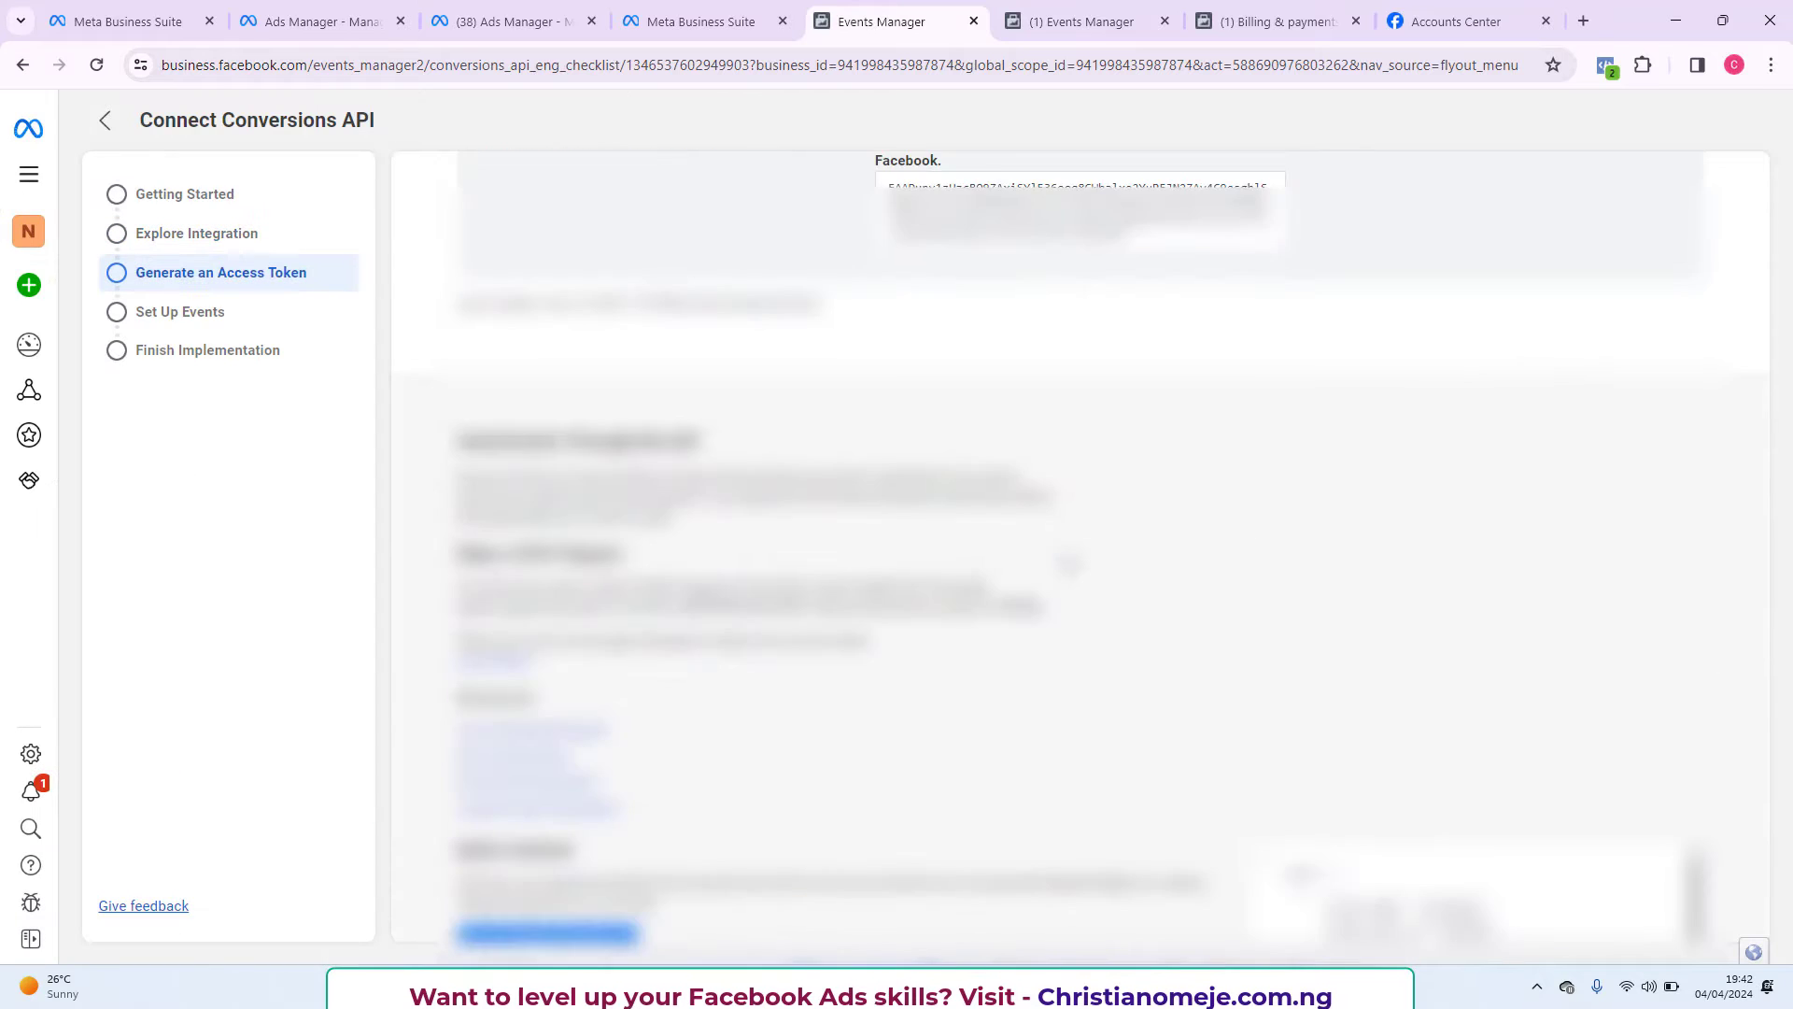
scroll(1068, 566, down, 6)
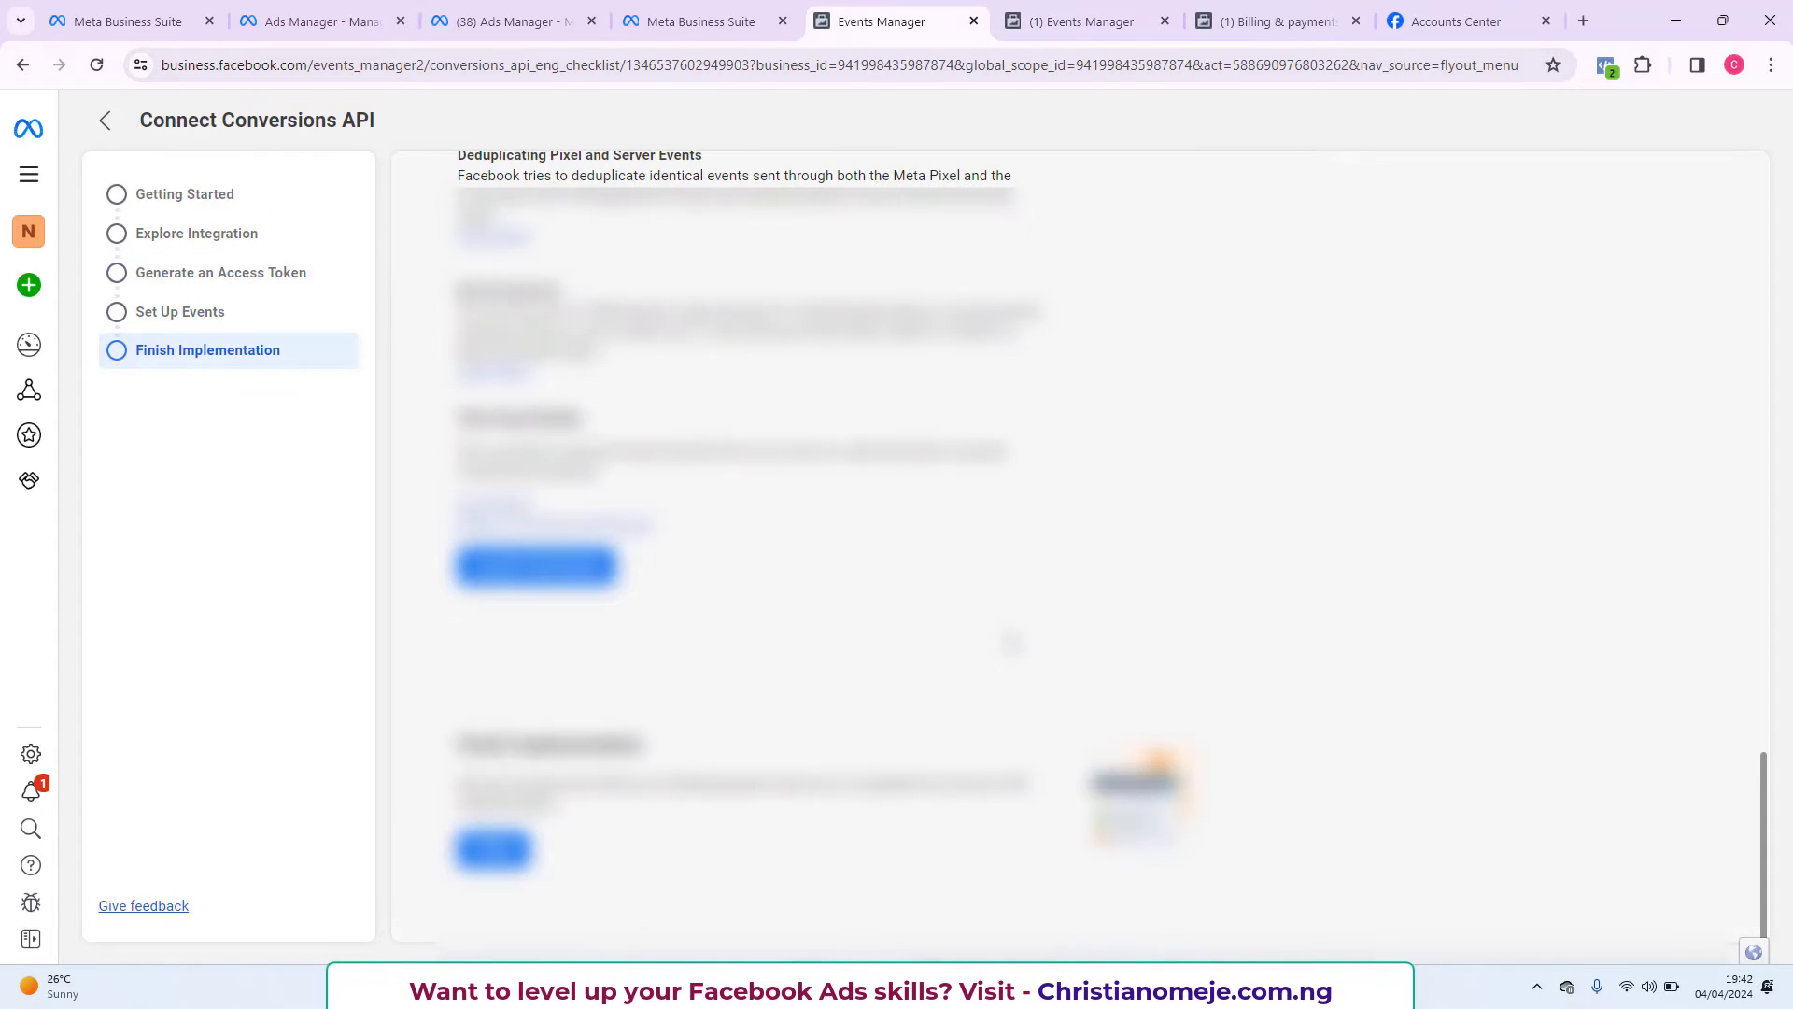
click(488, 850)
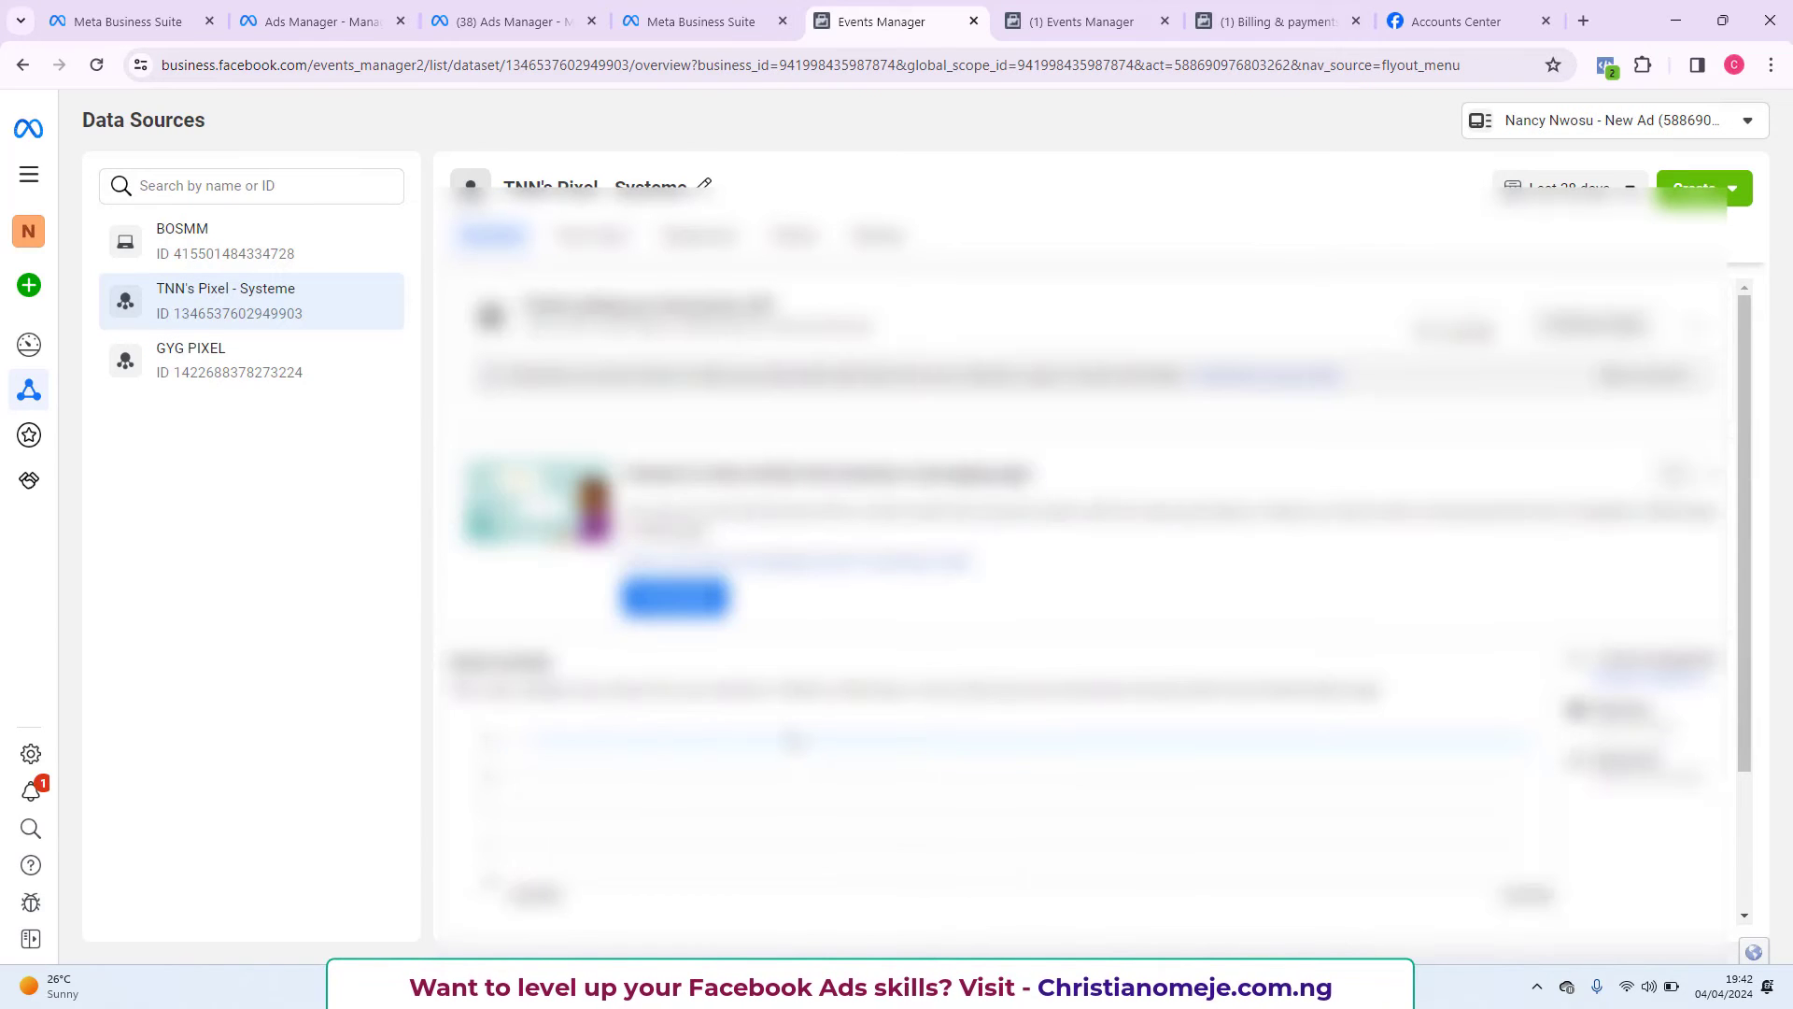
Examine the TNN's Pixel - Systeme dataset overview, including its event activity and events list.
scroll(855, 708, down, 3)
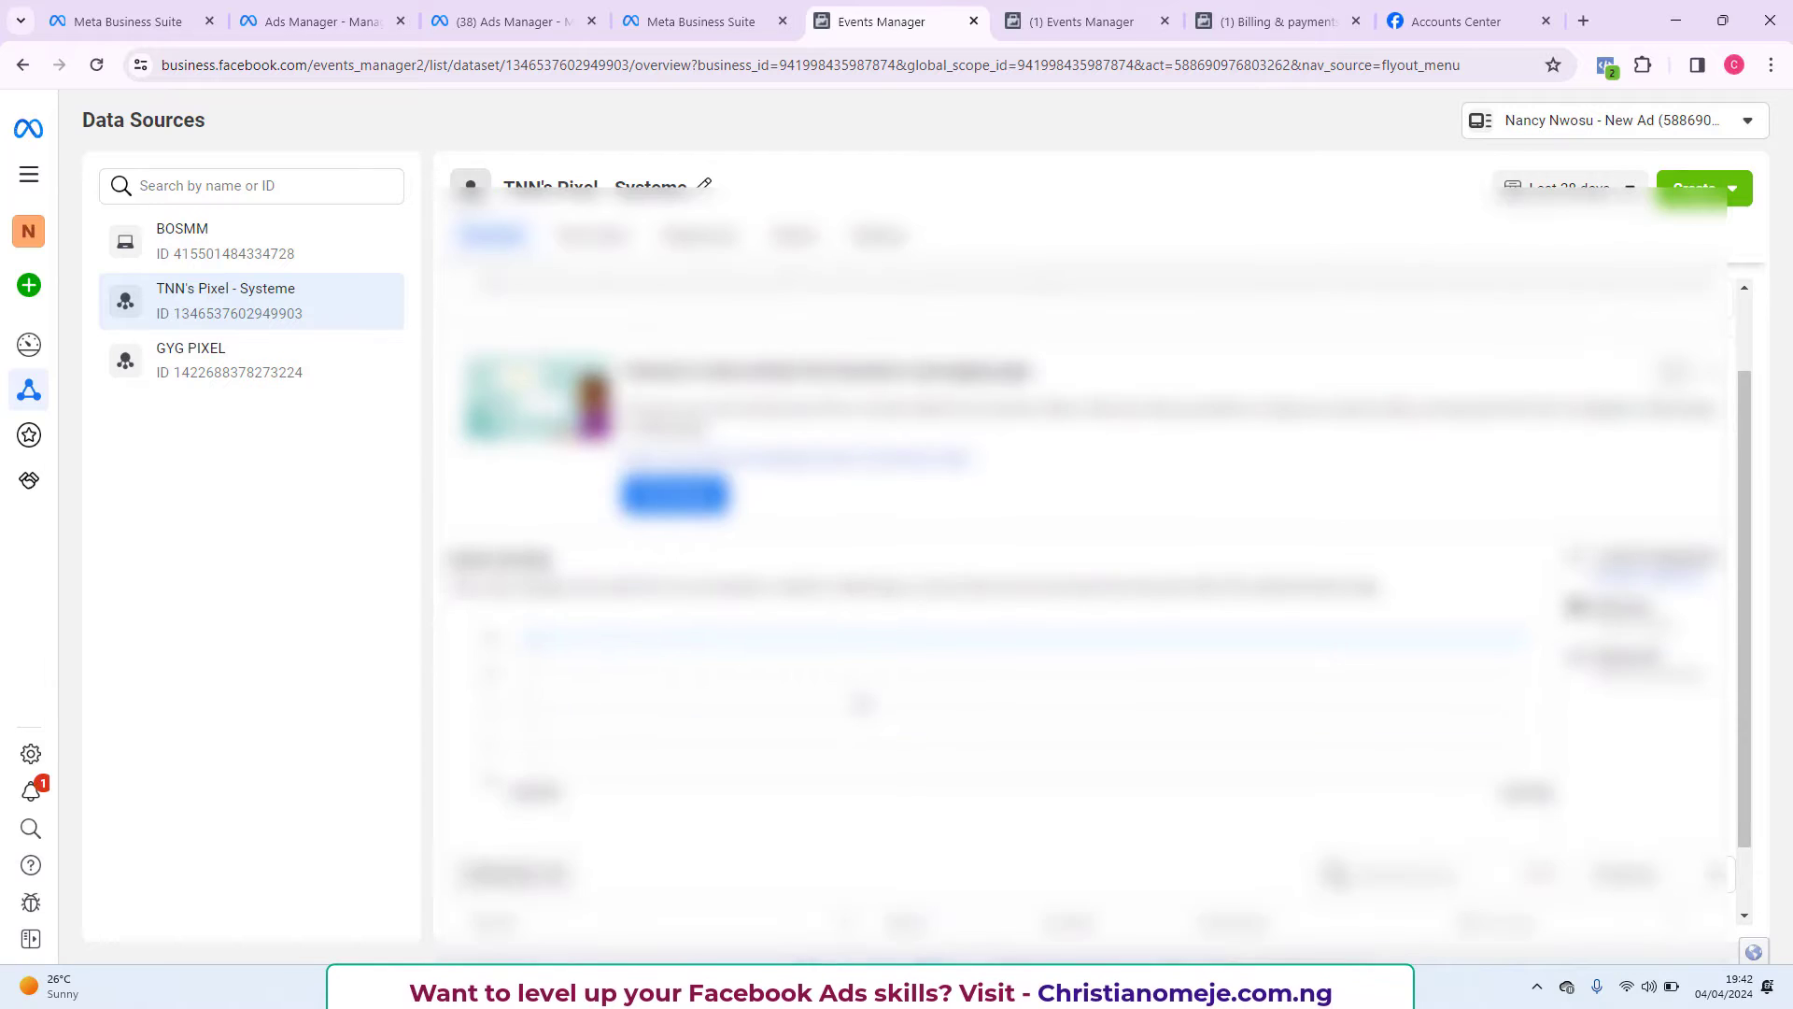
scroll(866, 700, down, 1)
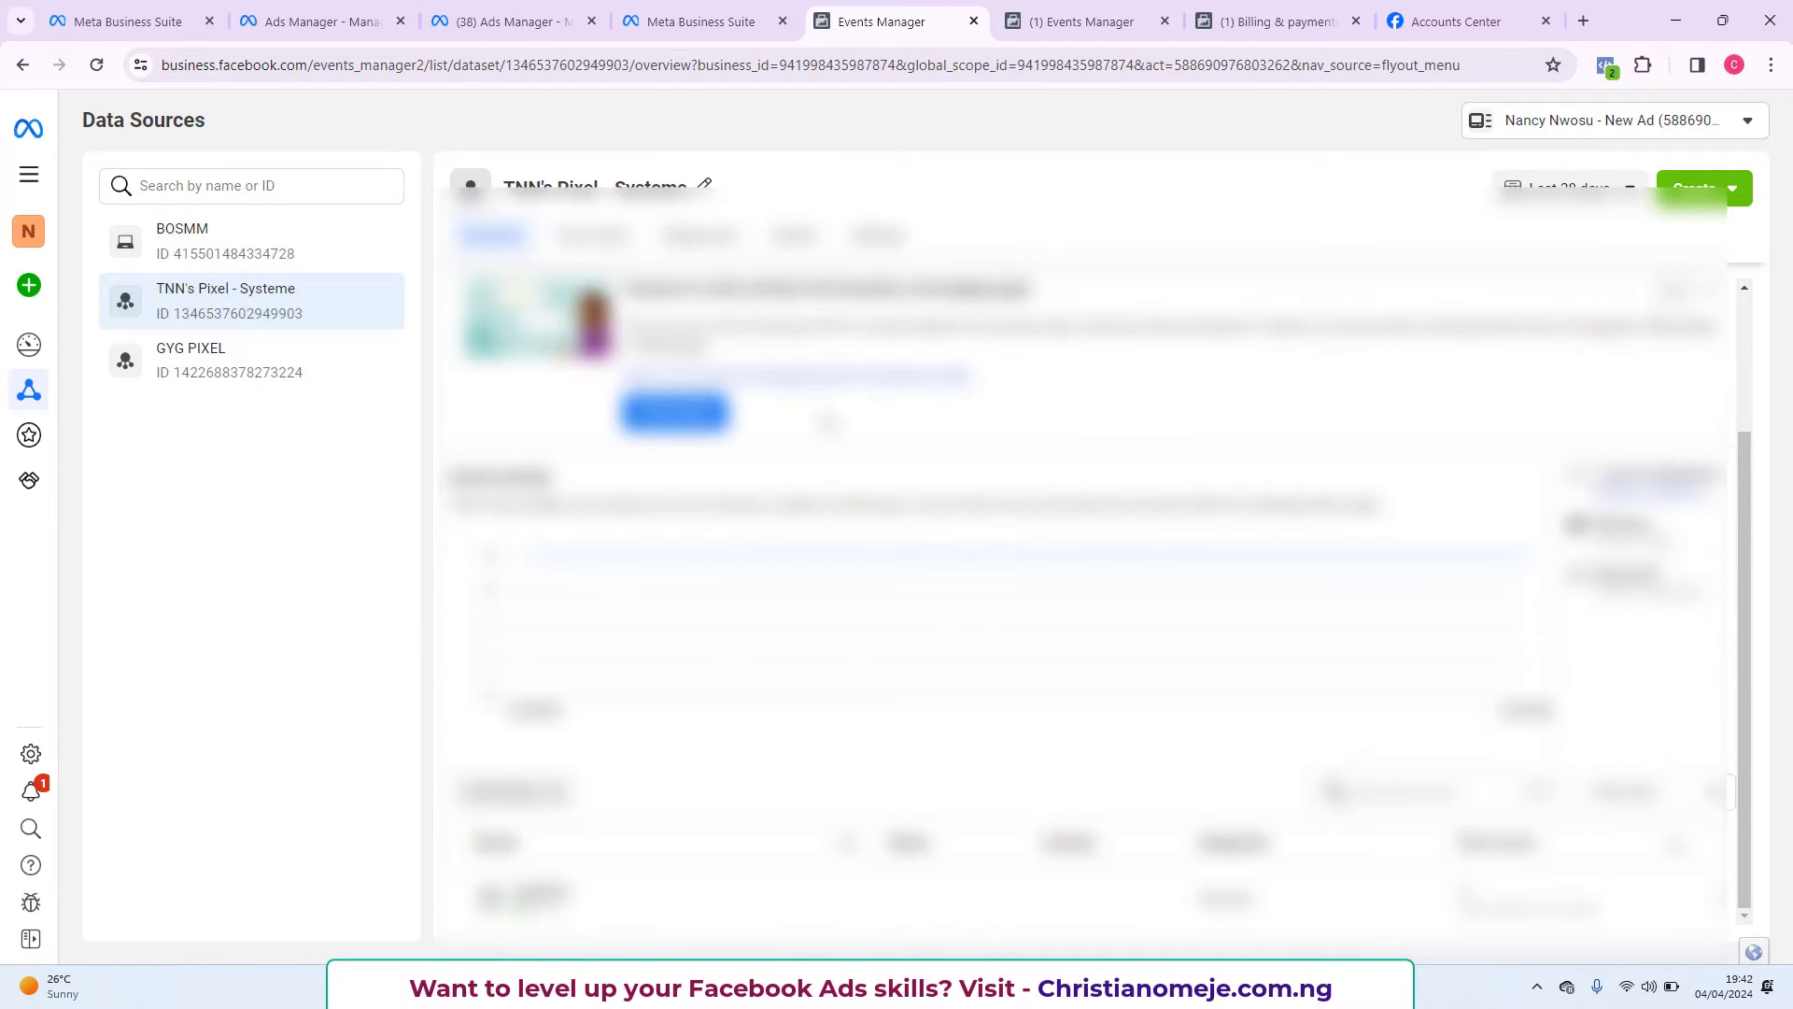
click(828, 423)
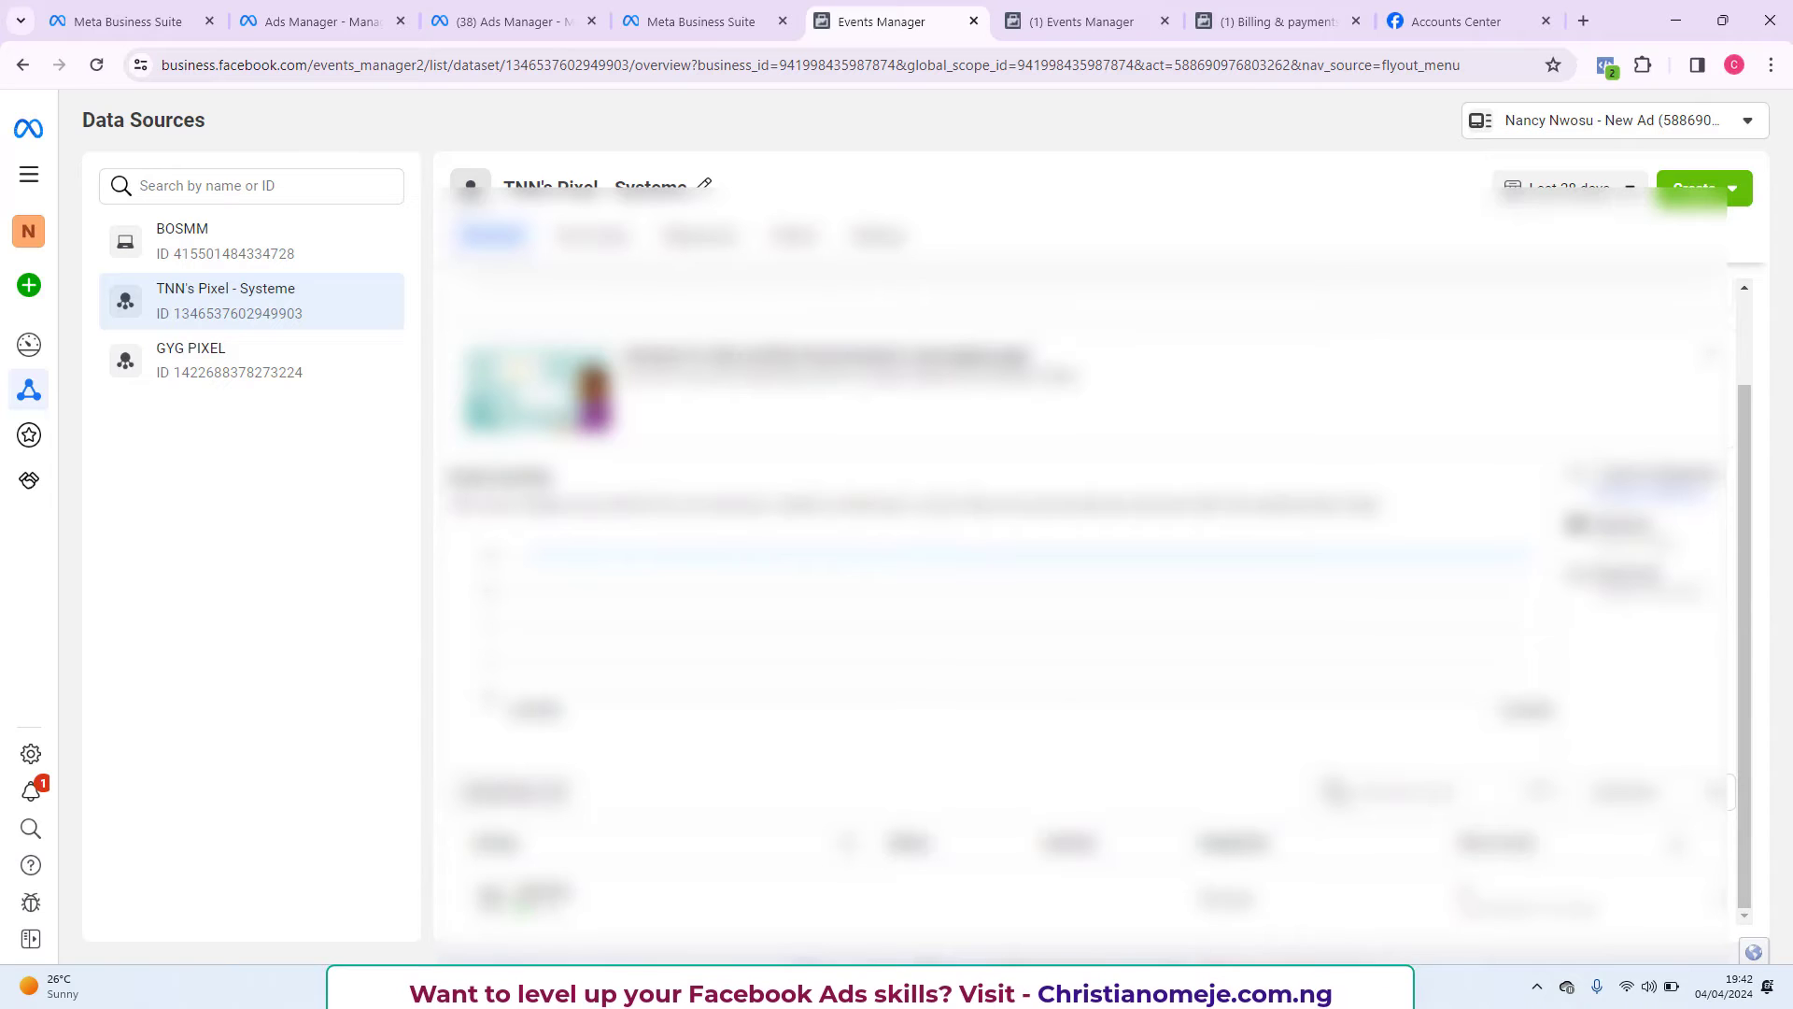
Switch to systeme.io and open the ONM REG squeeze page step of the Online Money Webinar funnel.
click(1205, 986)
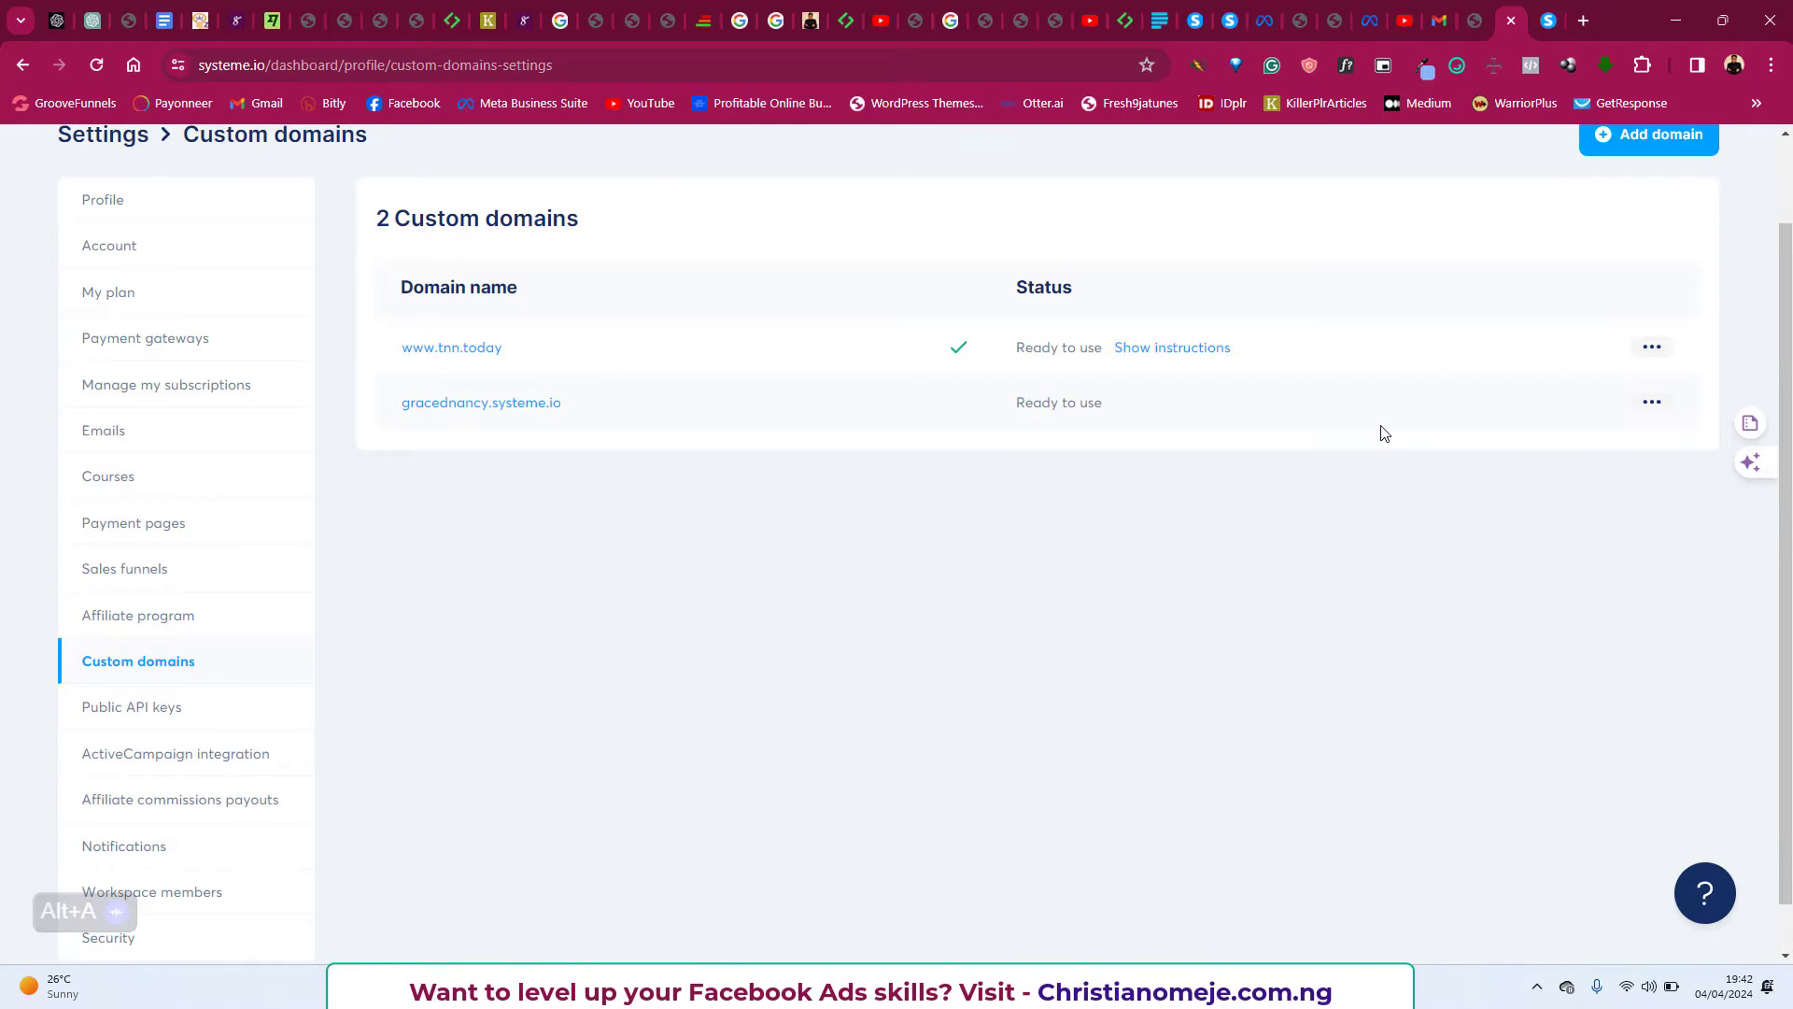
scroll(1381, 428, up, 2)
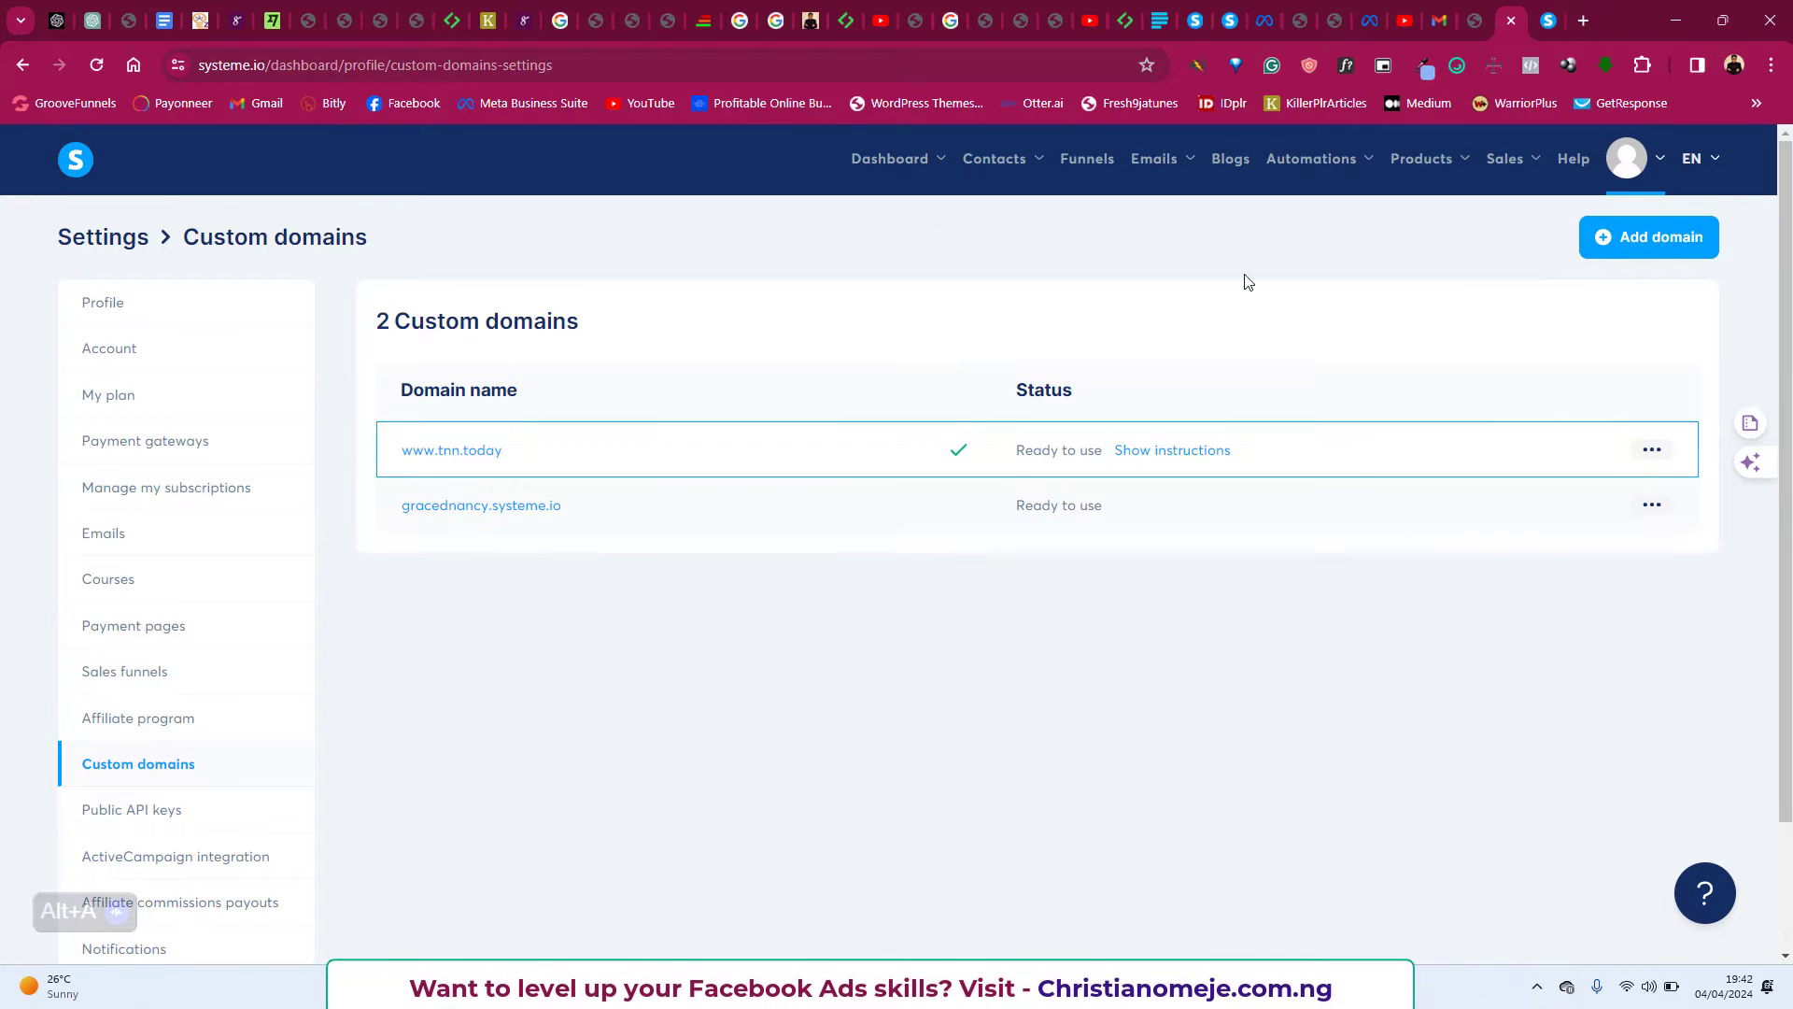
click(1091, 163)
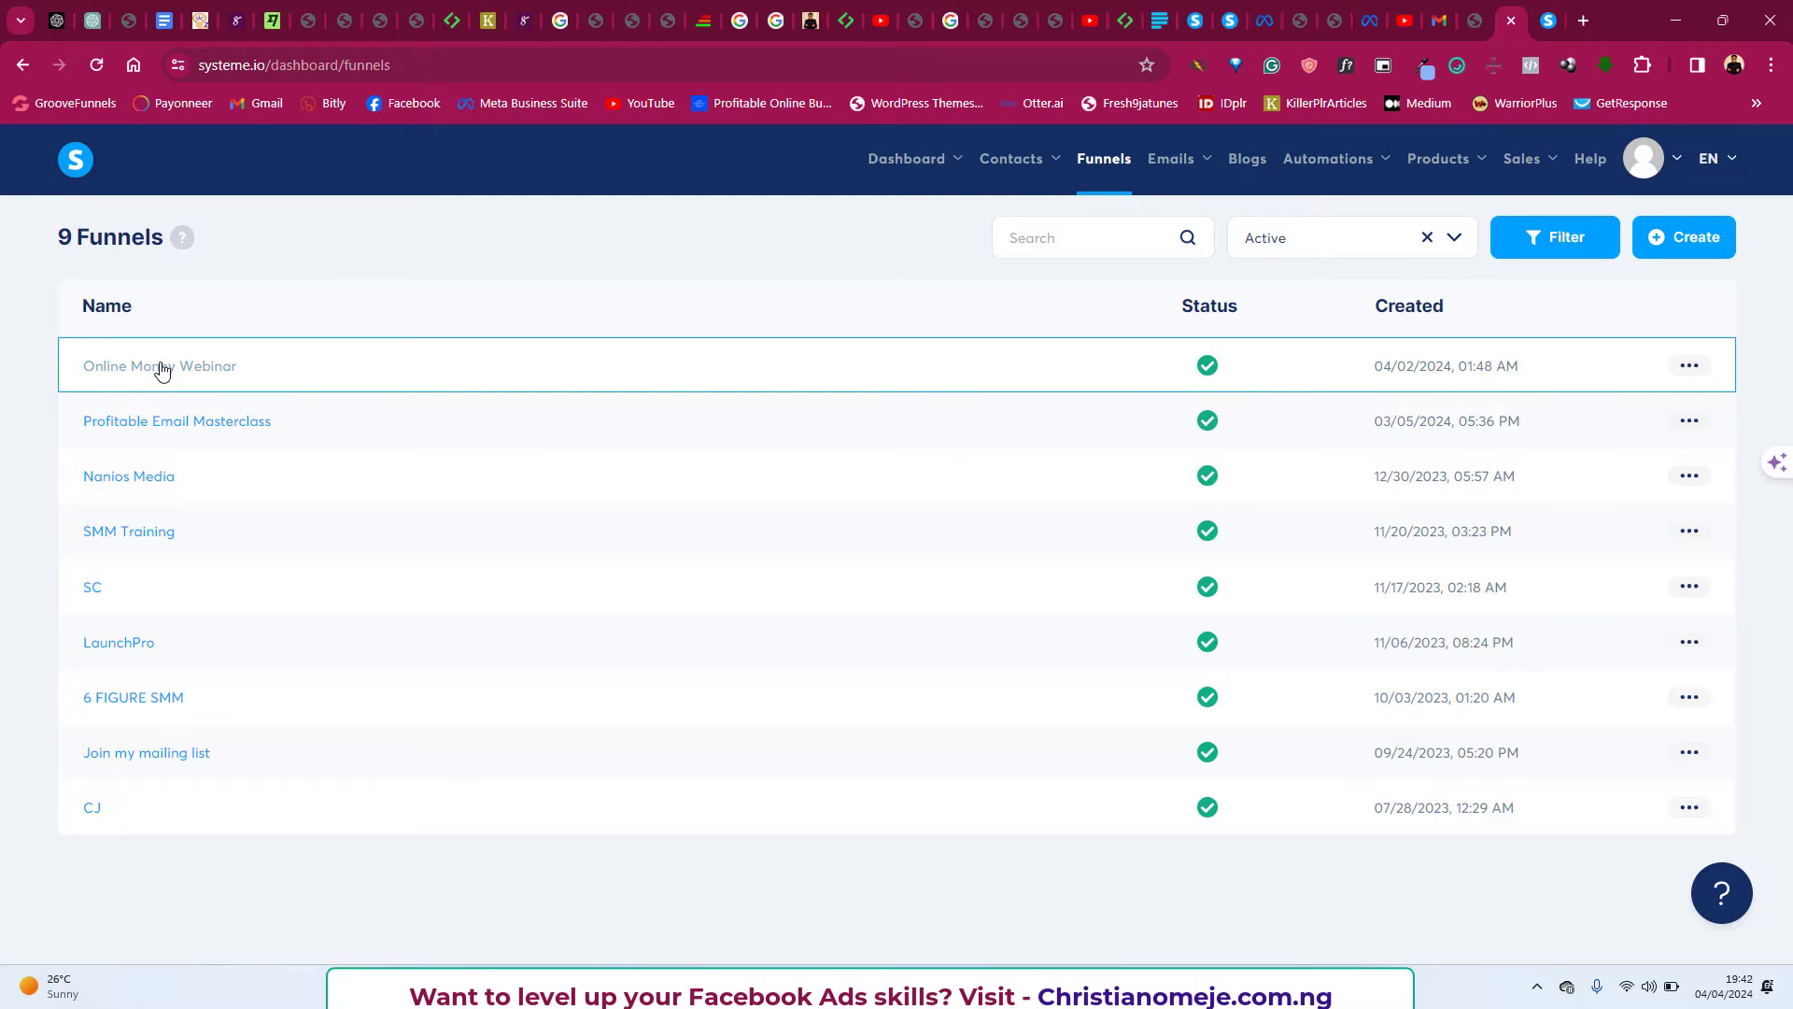
click(155, 373)
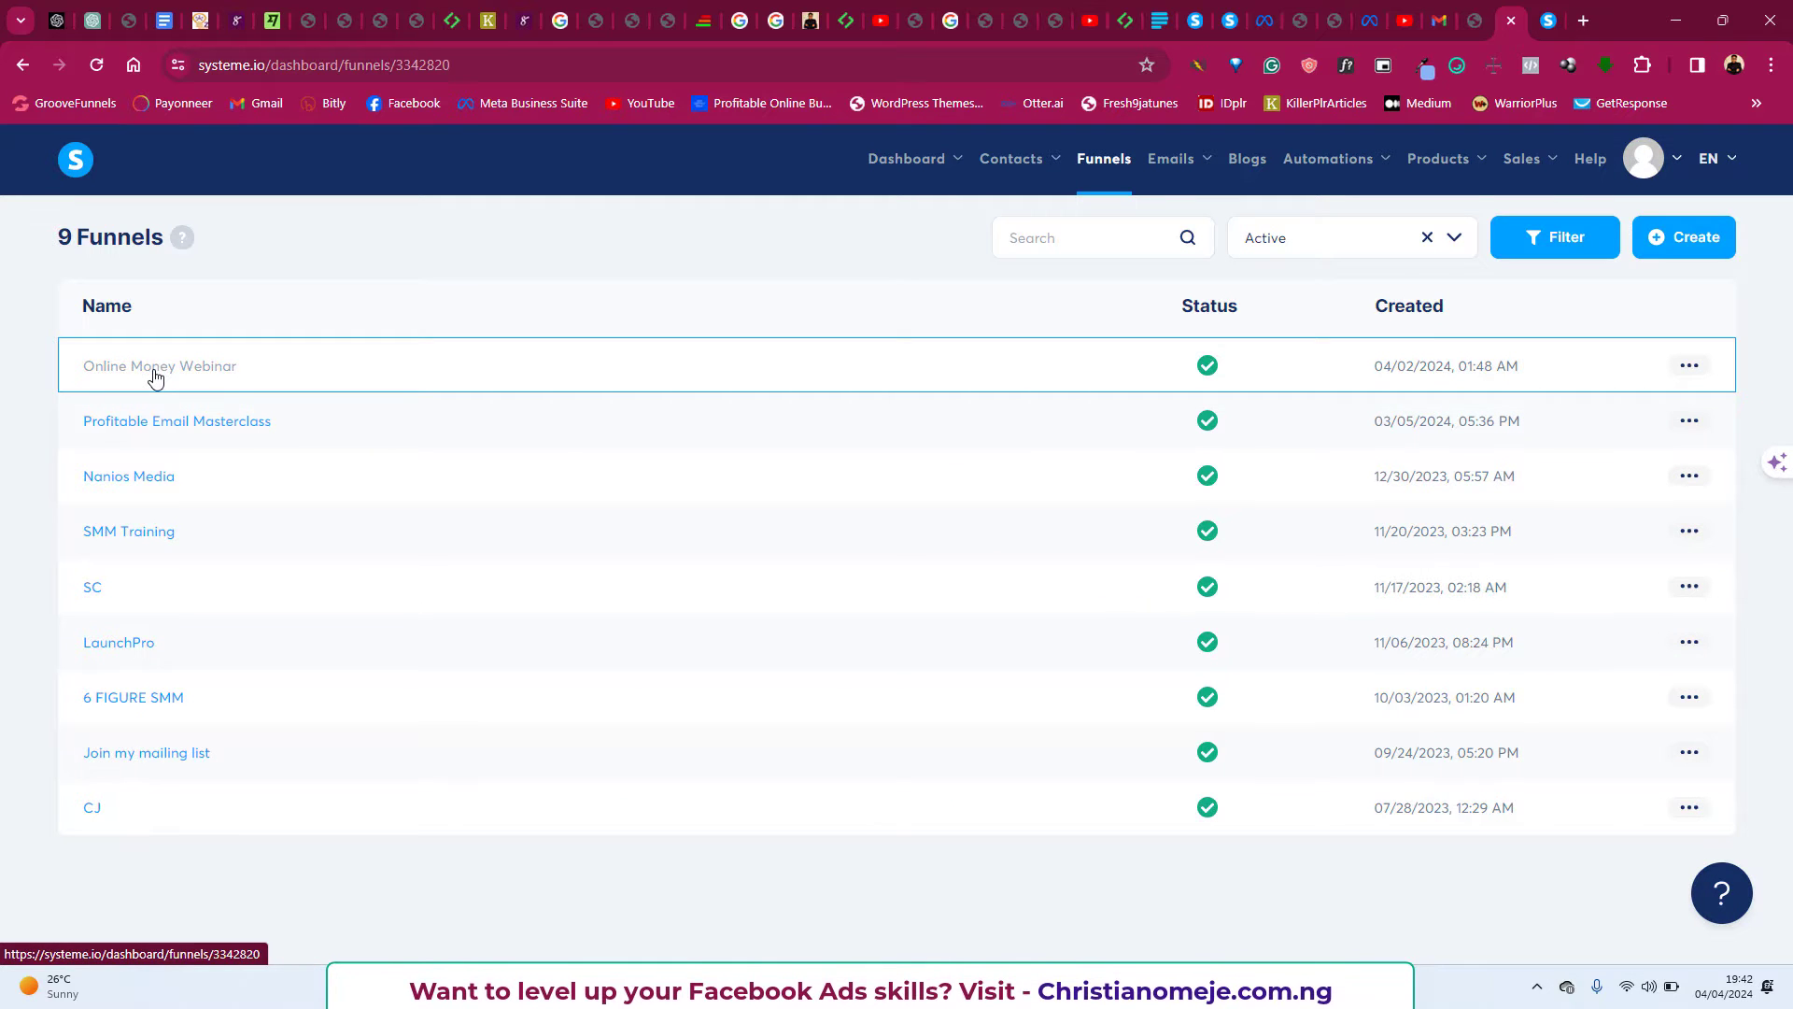
click(212, 322)
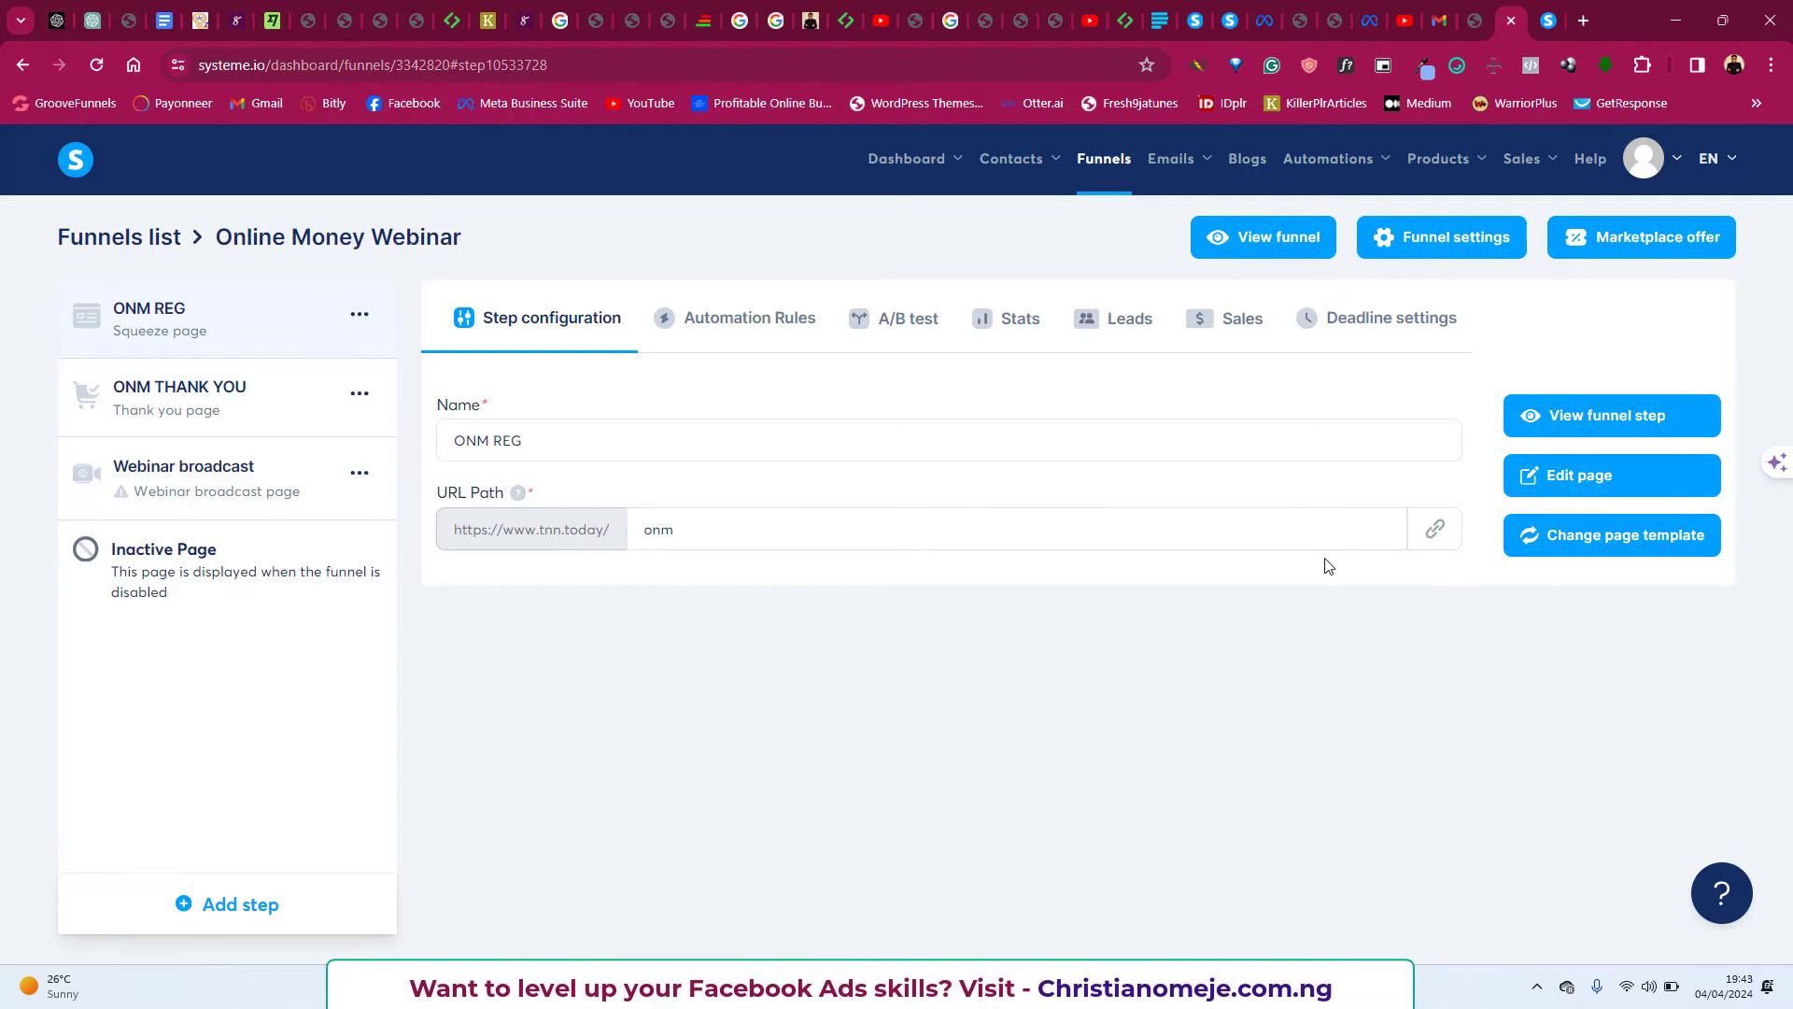
Open the ONM REG squeeze page for editing and set its Facebook tracking event to View content in the page settings.
click(1558, 482)
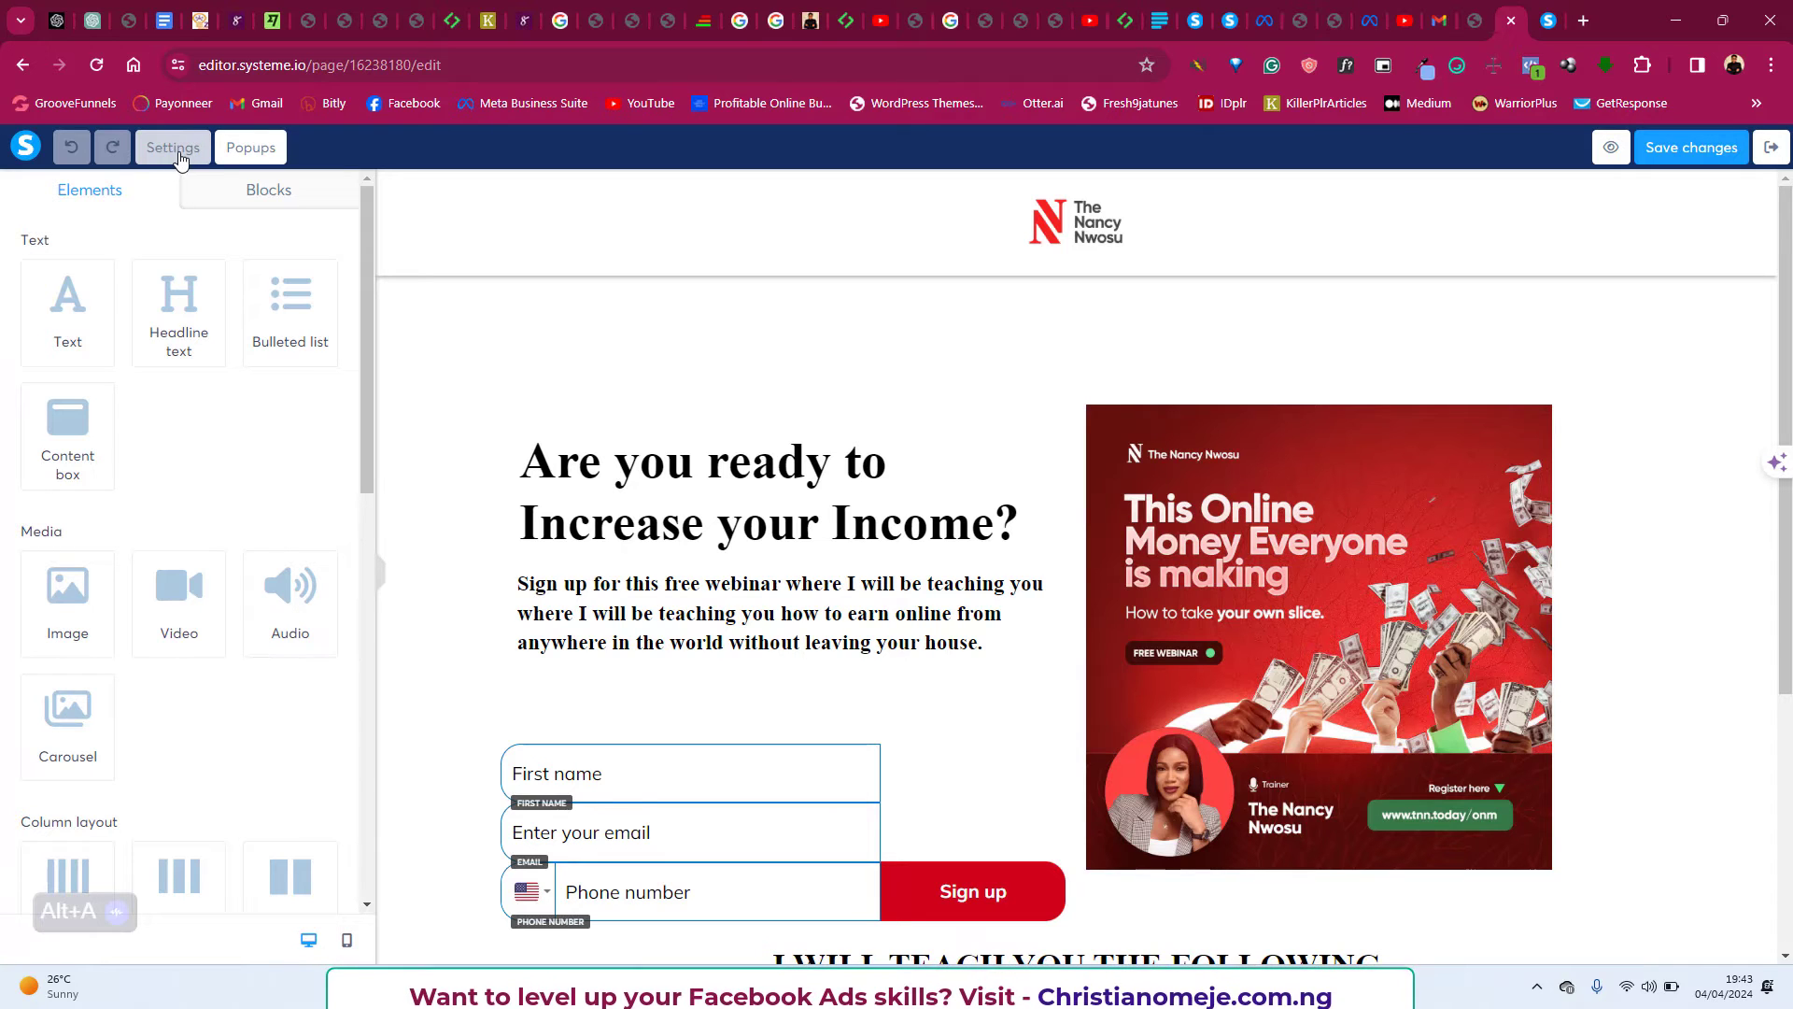
click(178, 149)
scroll(93, 467, down, 5)
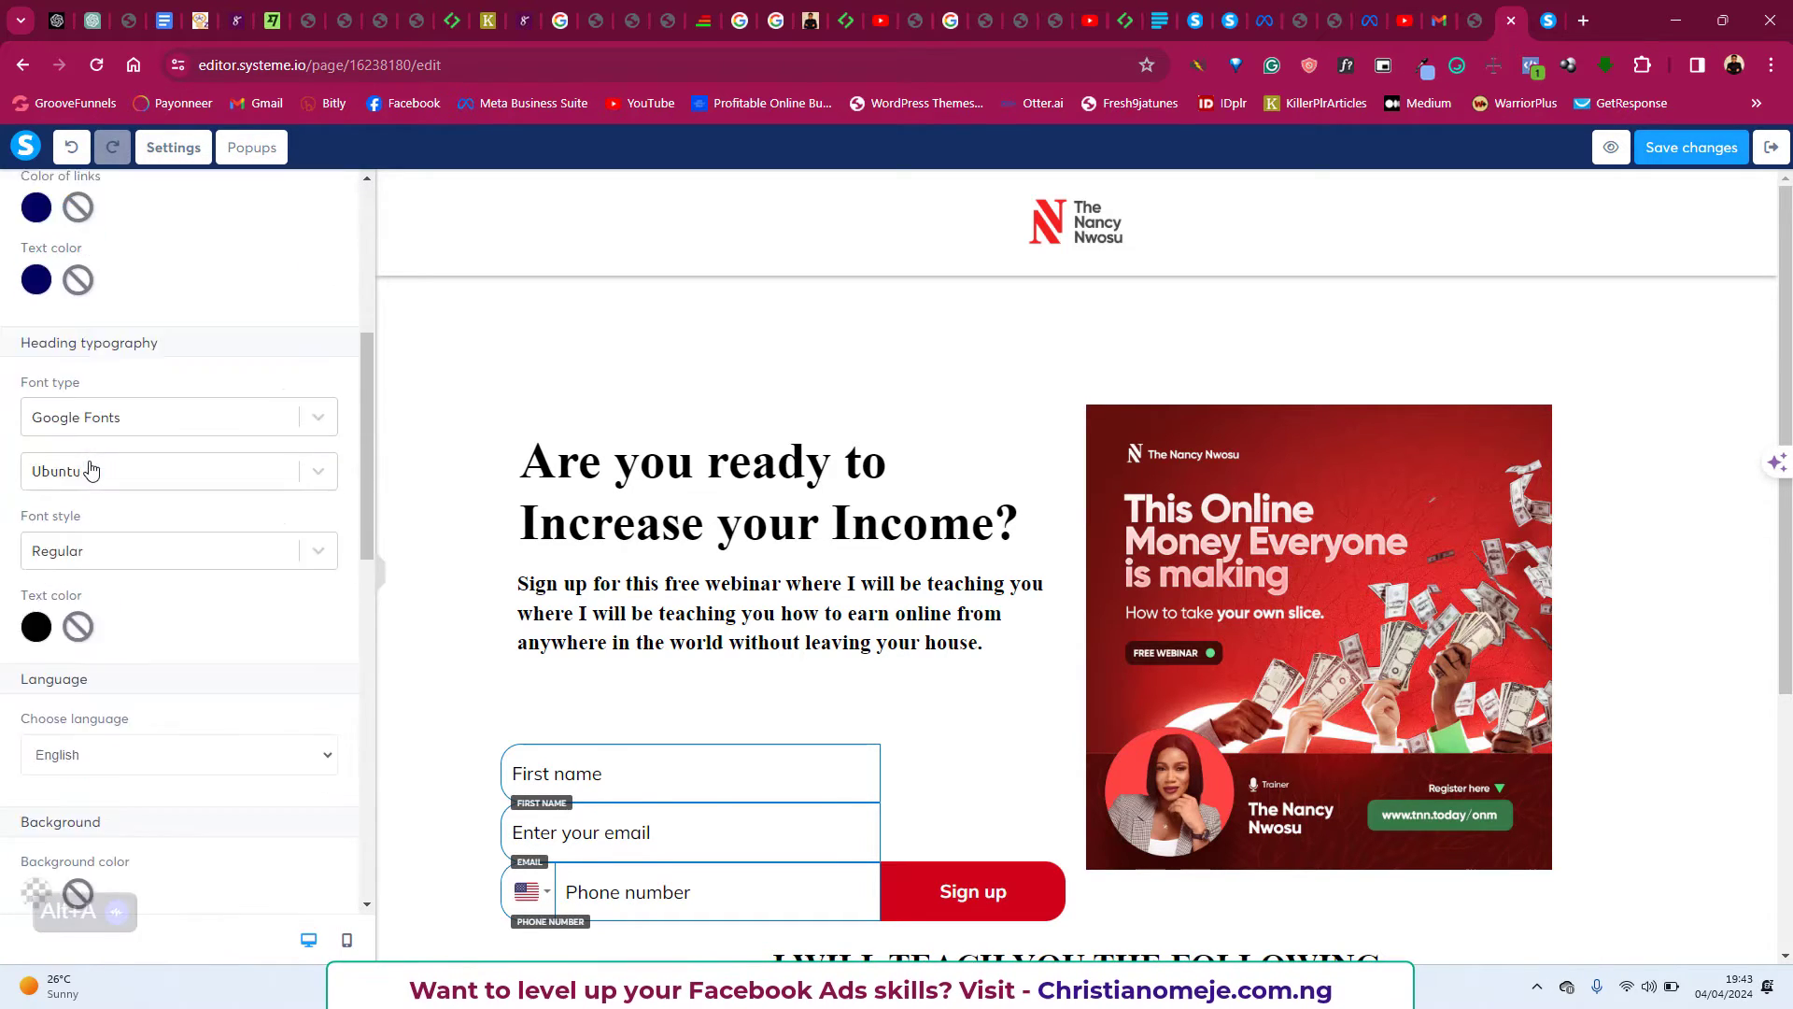
scroll(90, 469, down, 12)
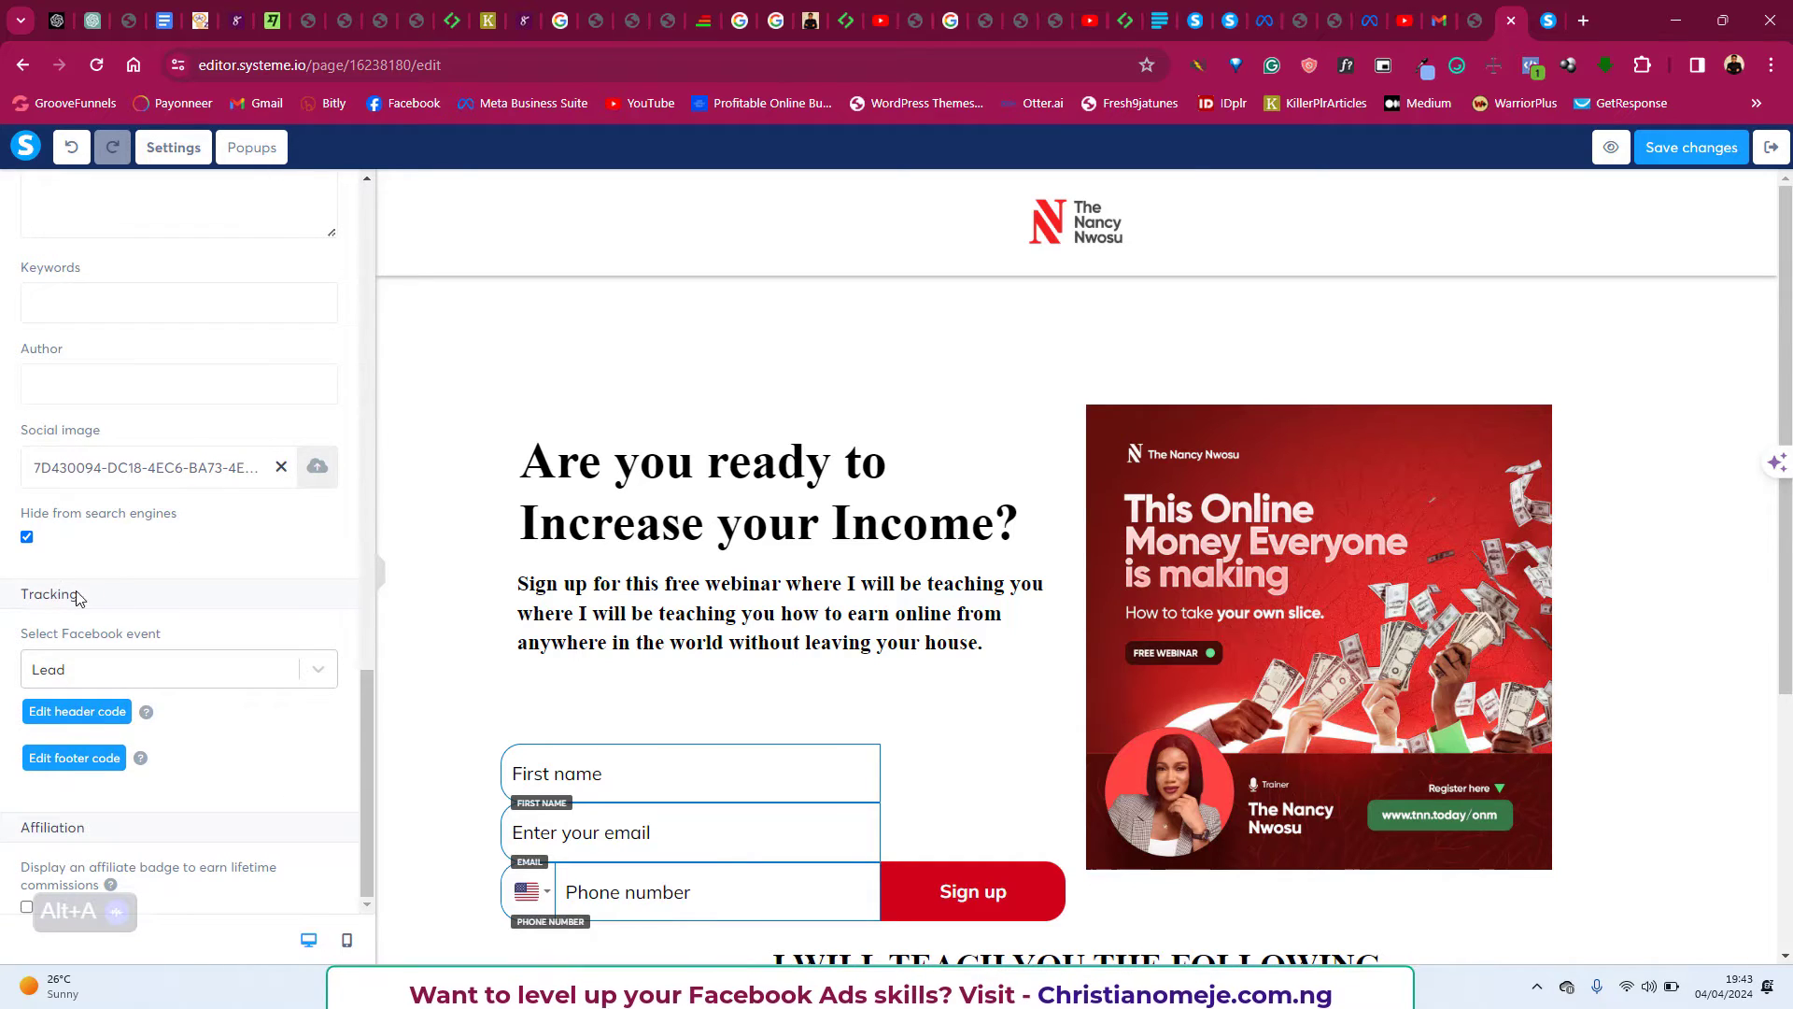
click(119, 676)
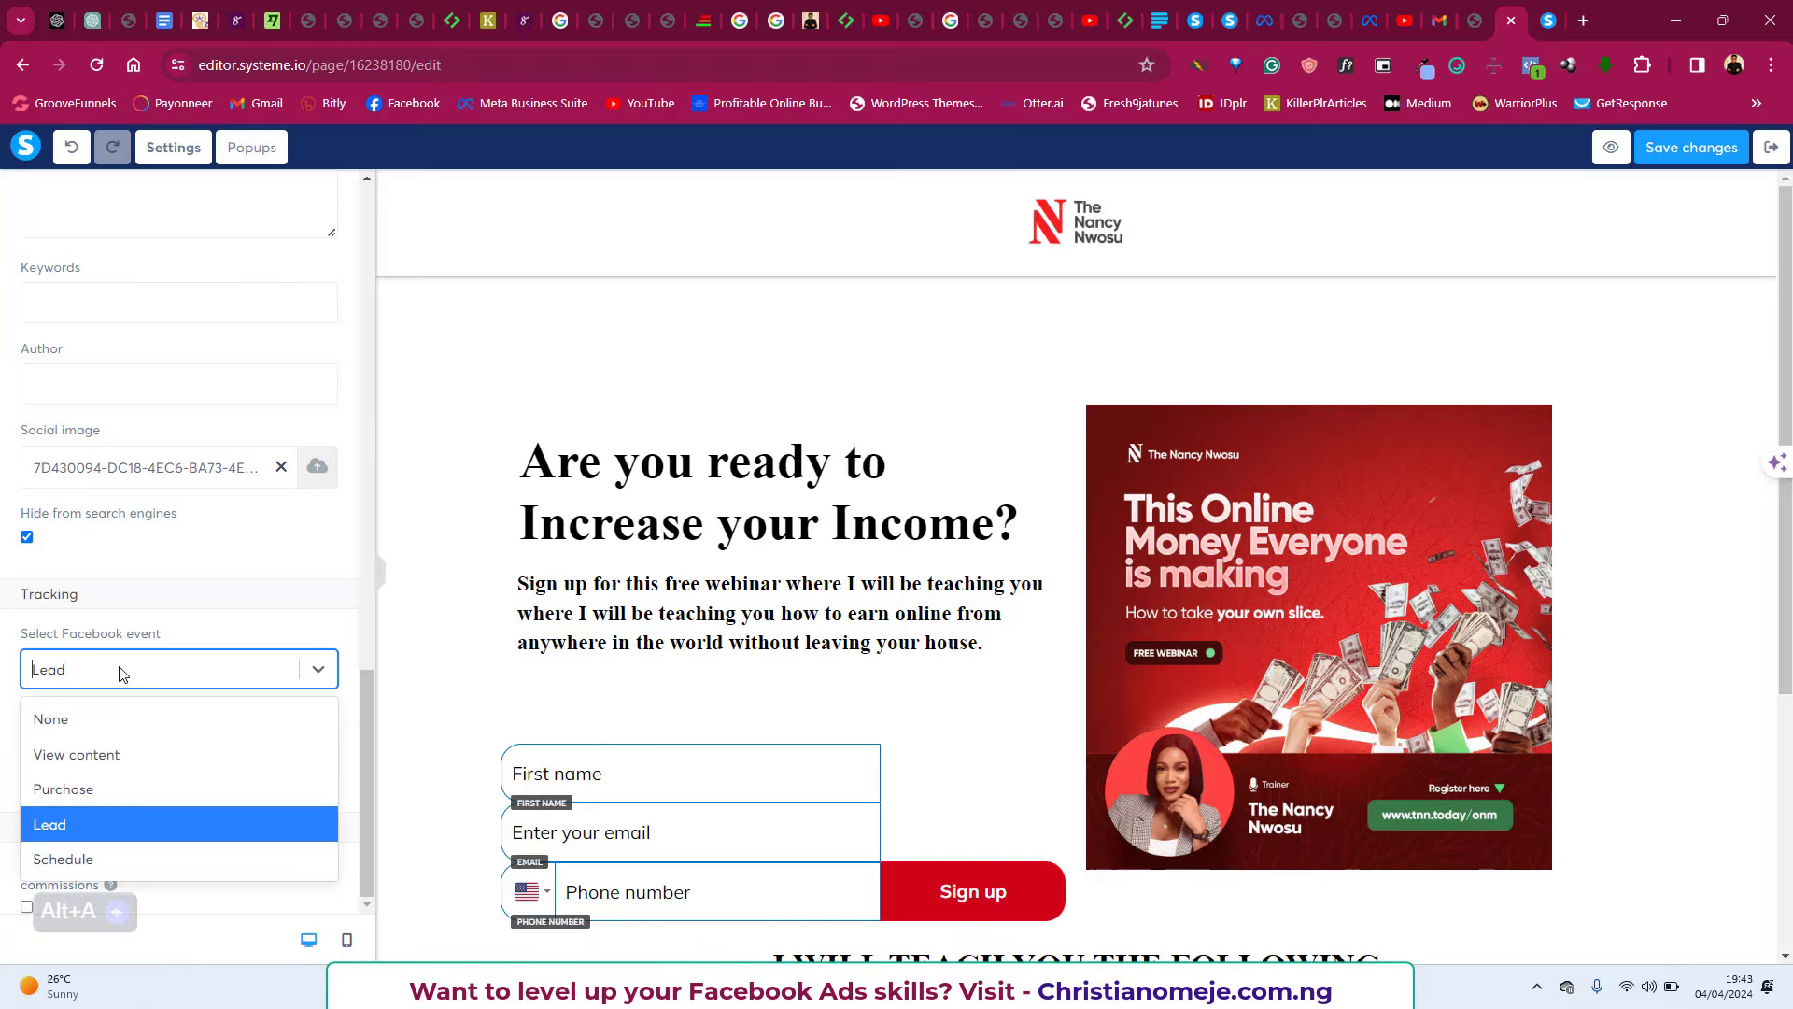
click(109, 755)
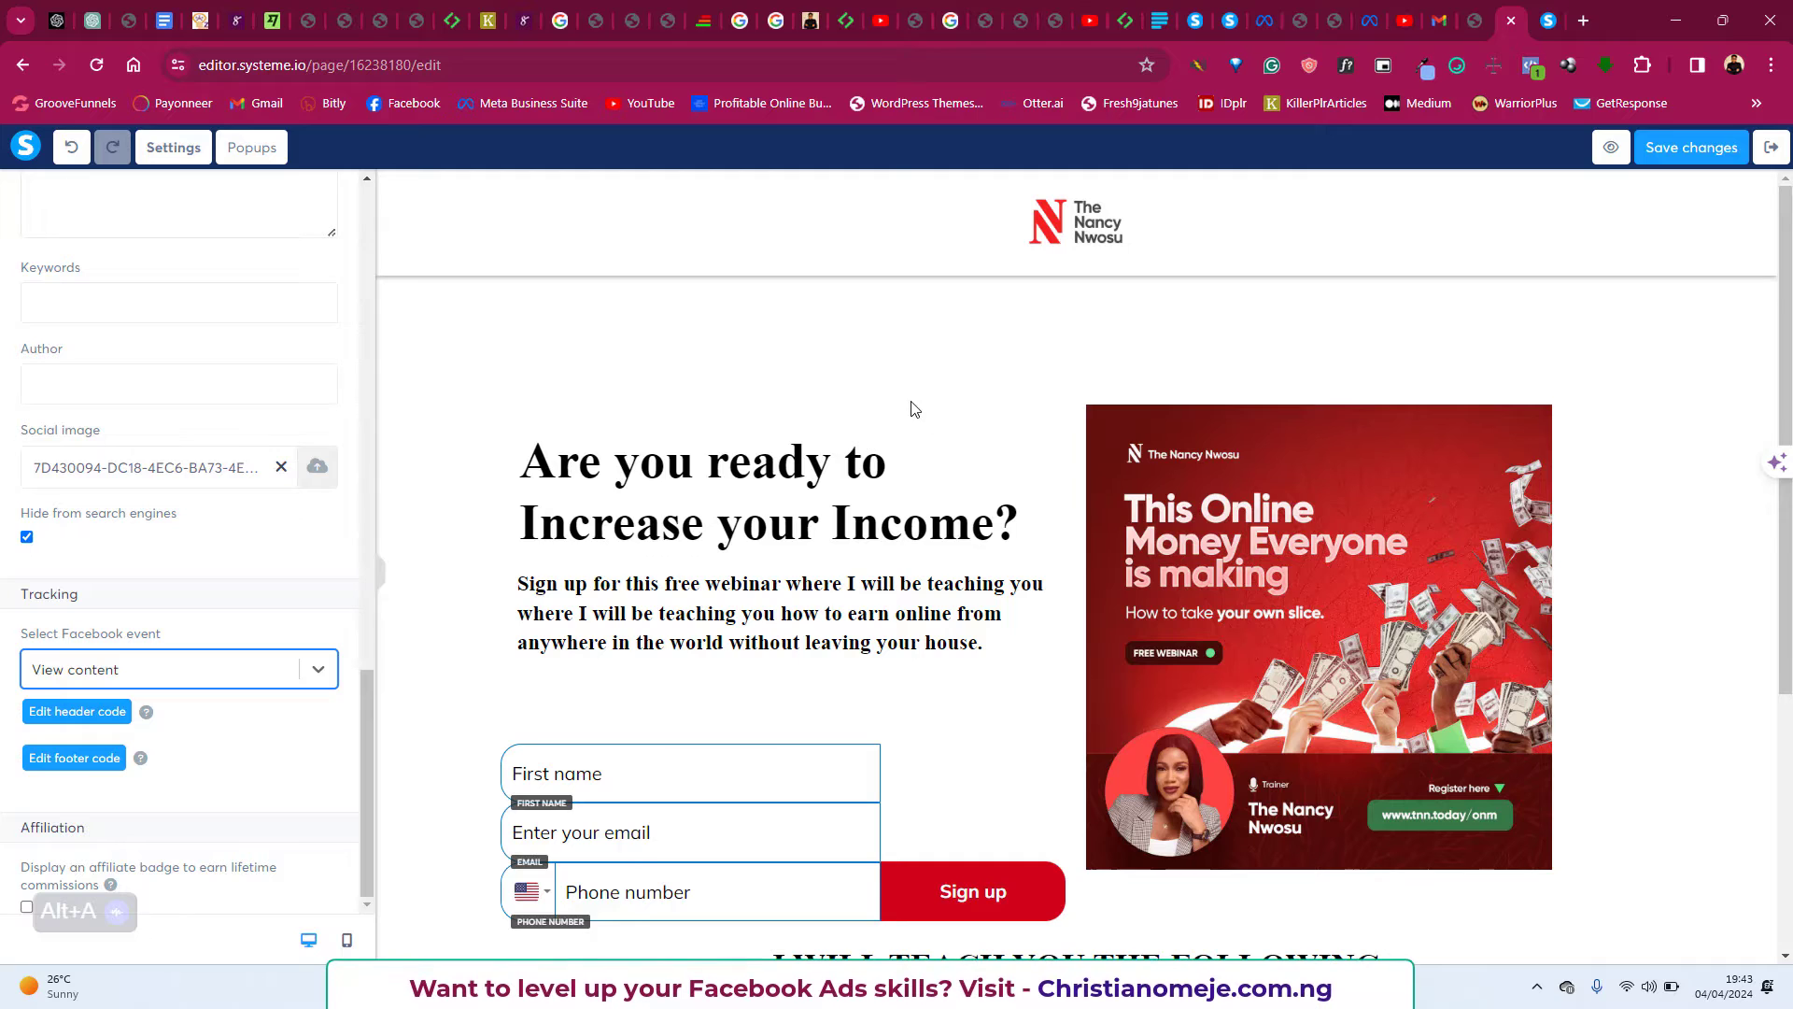
Recheck the ONM REG page's content and tracking settings, save the page and return to the Online Money Webinar funnel.
click(848, 401)
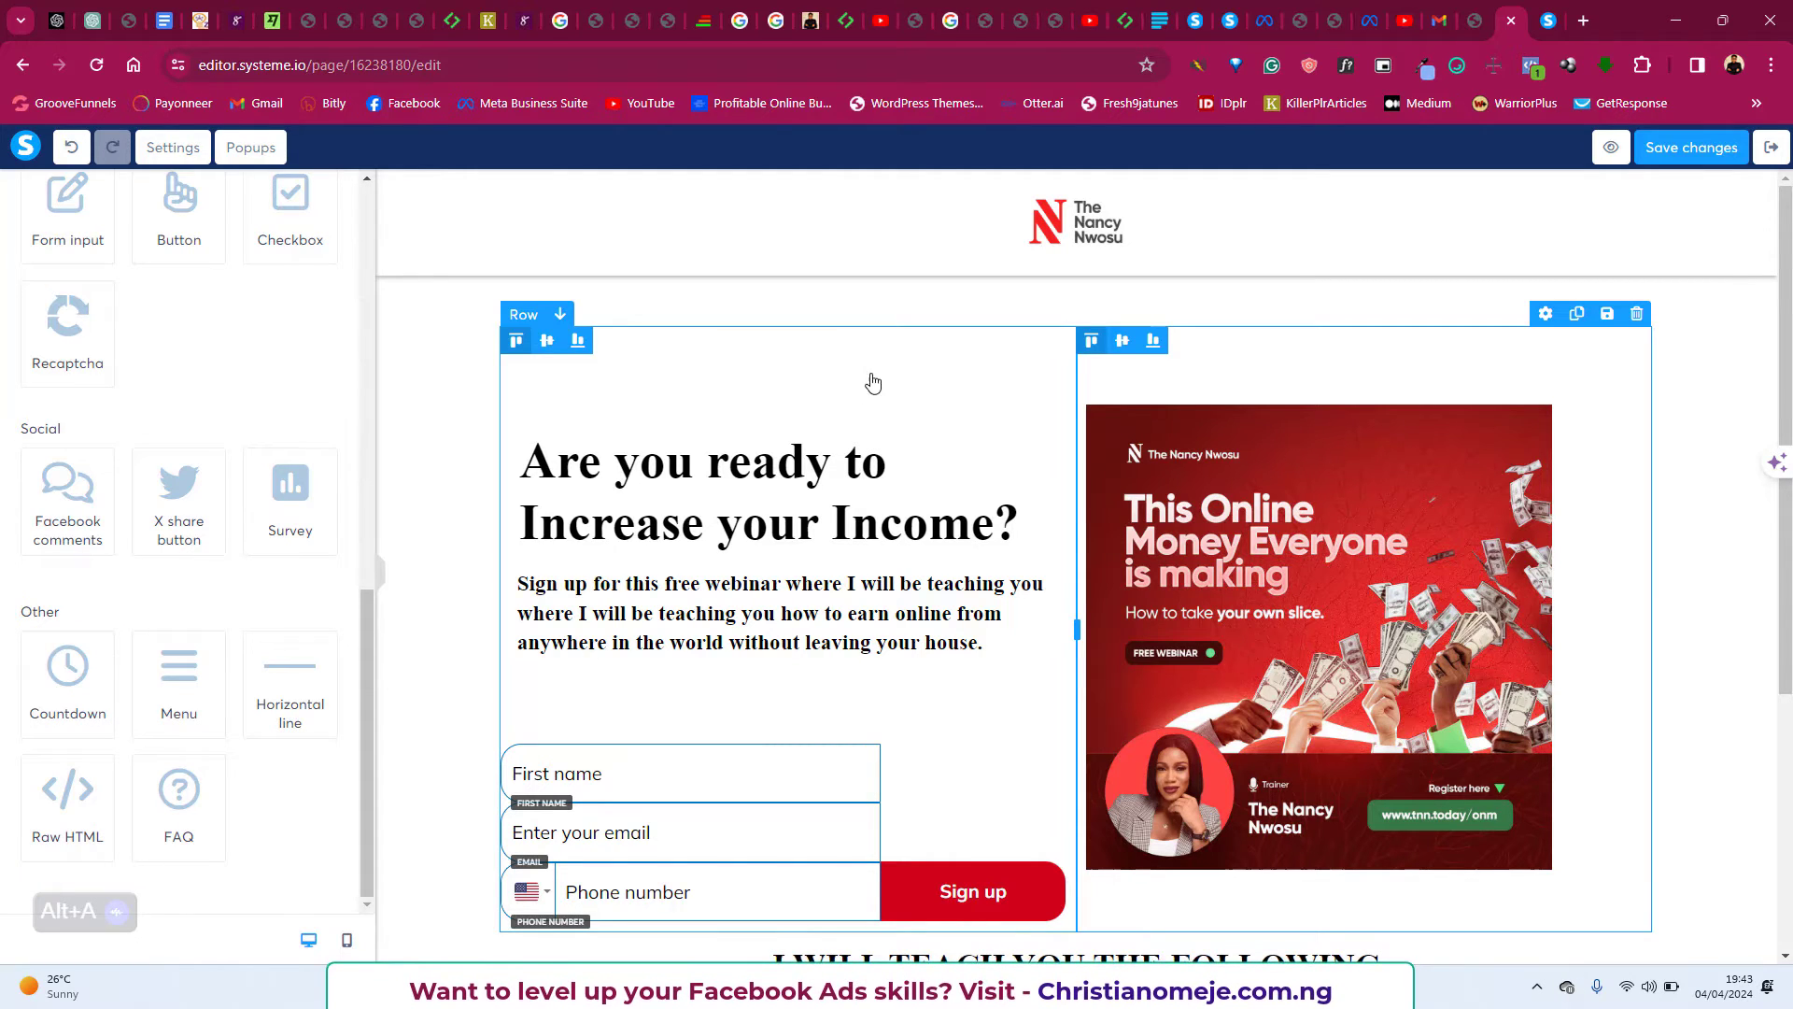
scroll(864, 388, down, 4)
scroll(865, 388, up, 4)
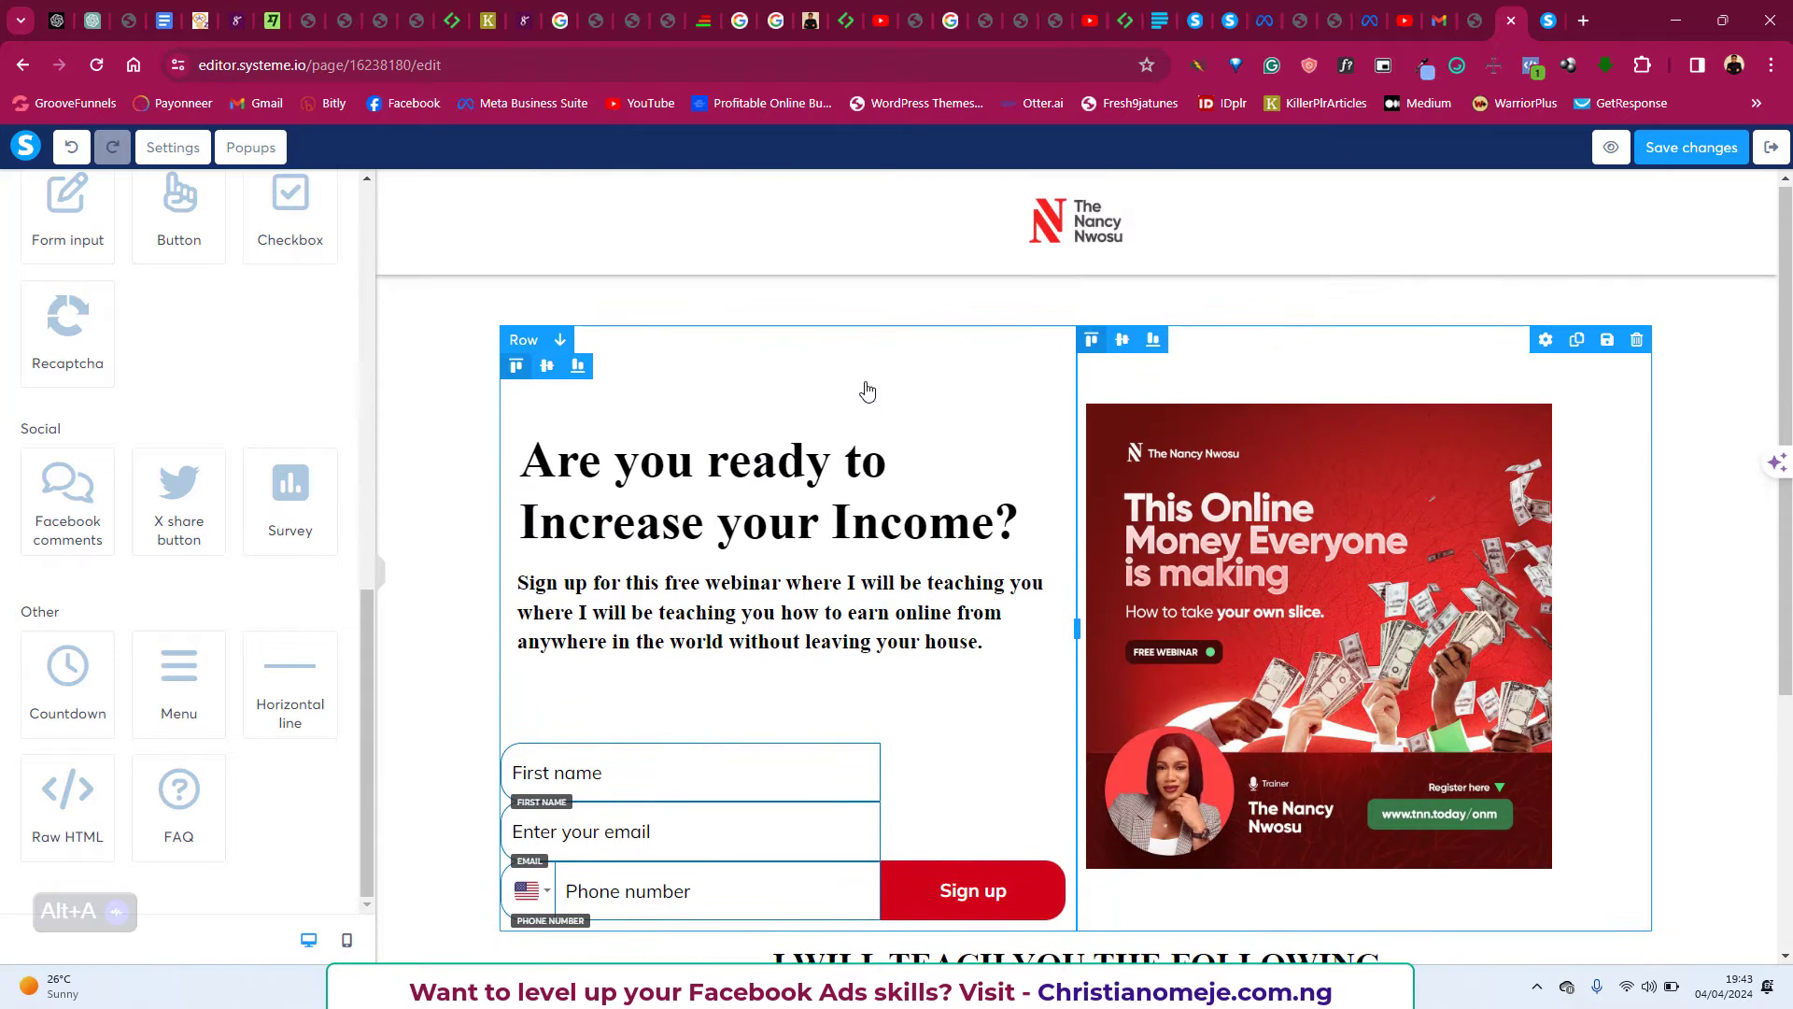
scroll(840, 448, down, 2)
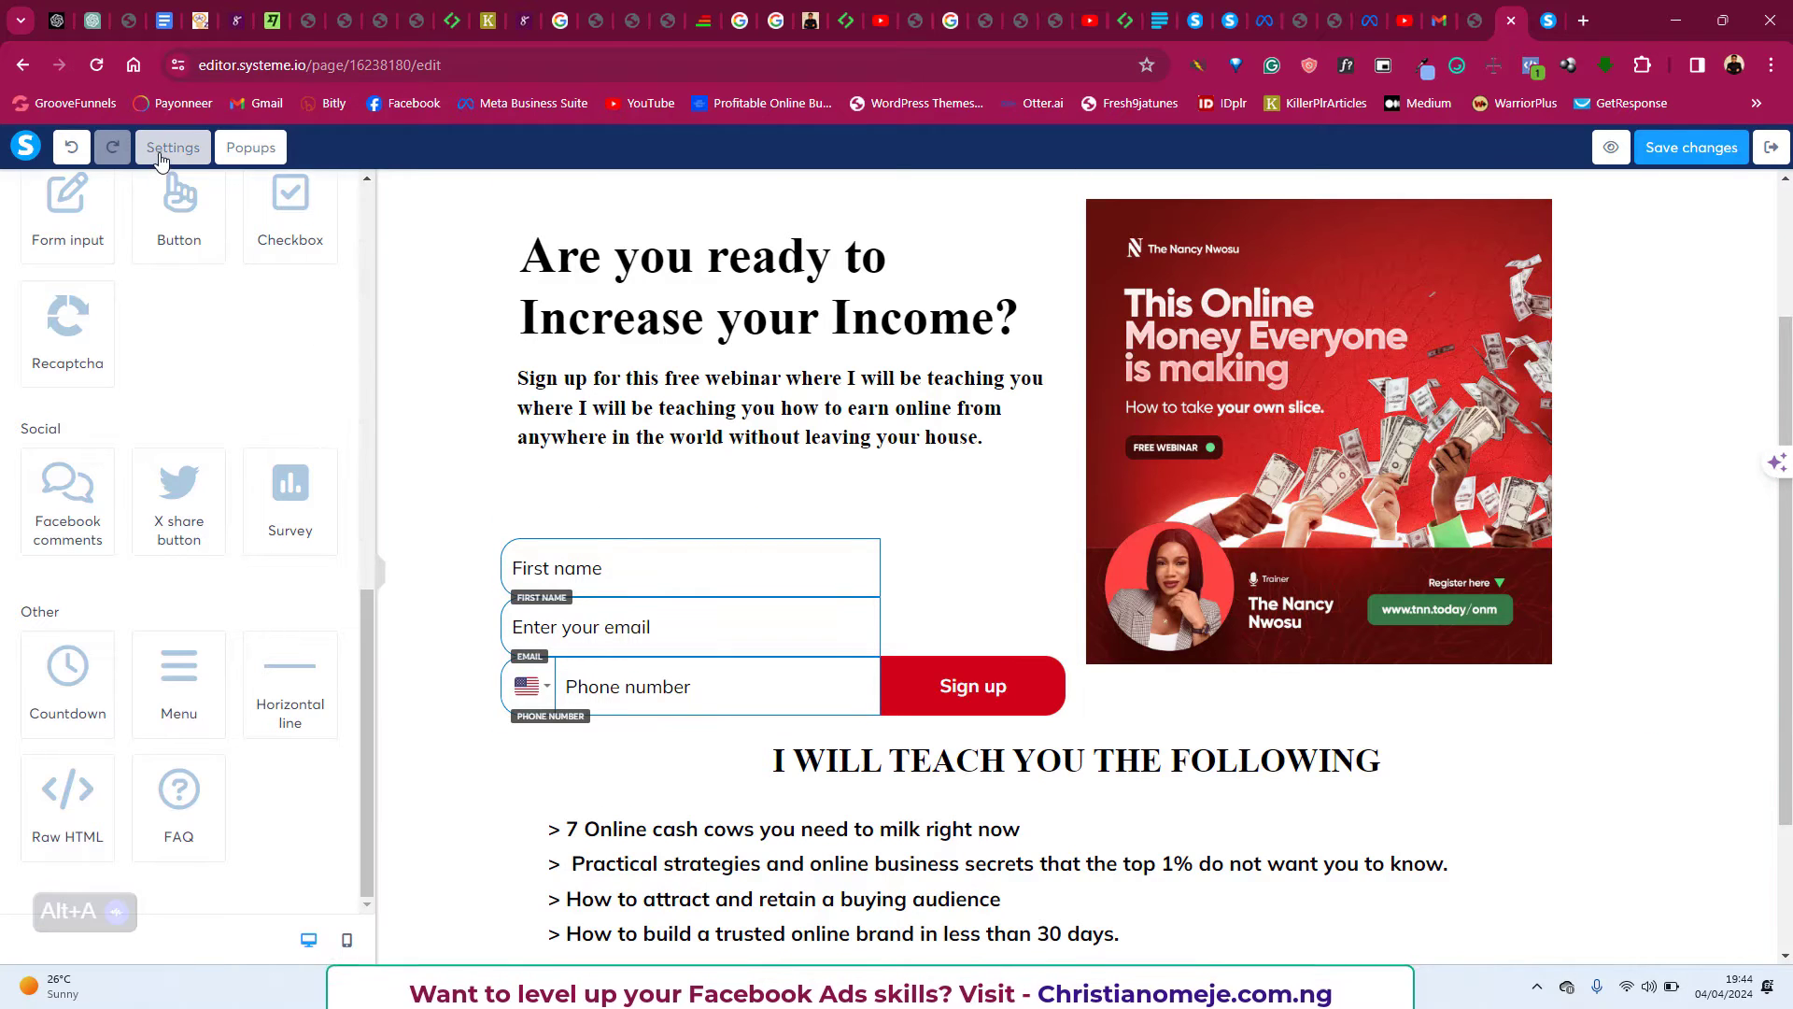
click(162, 159)
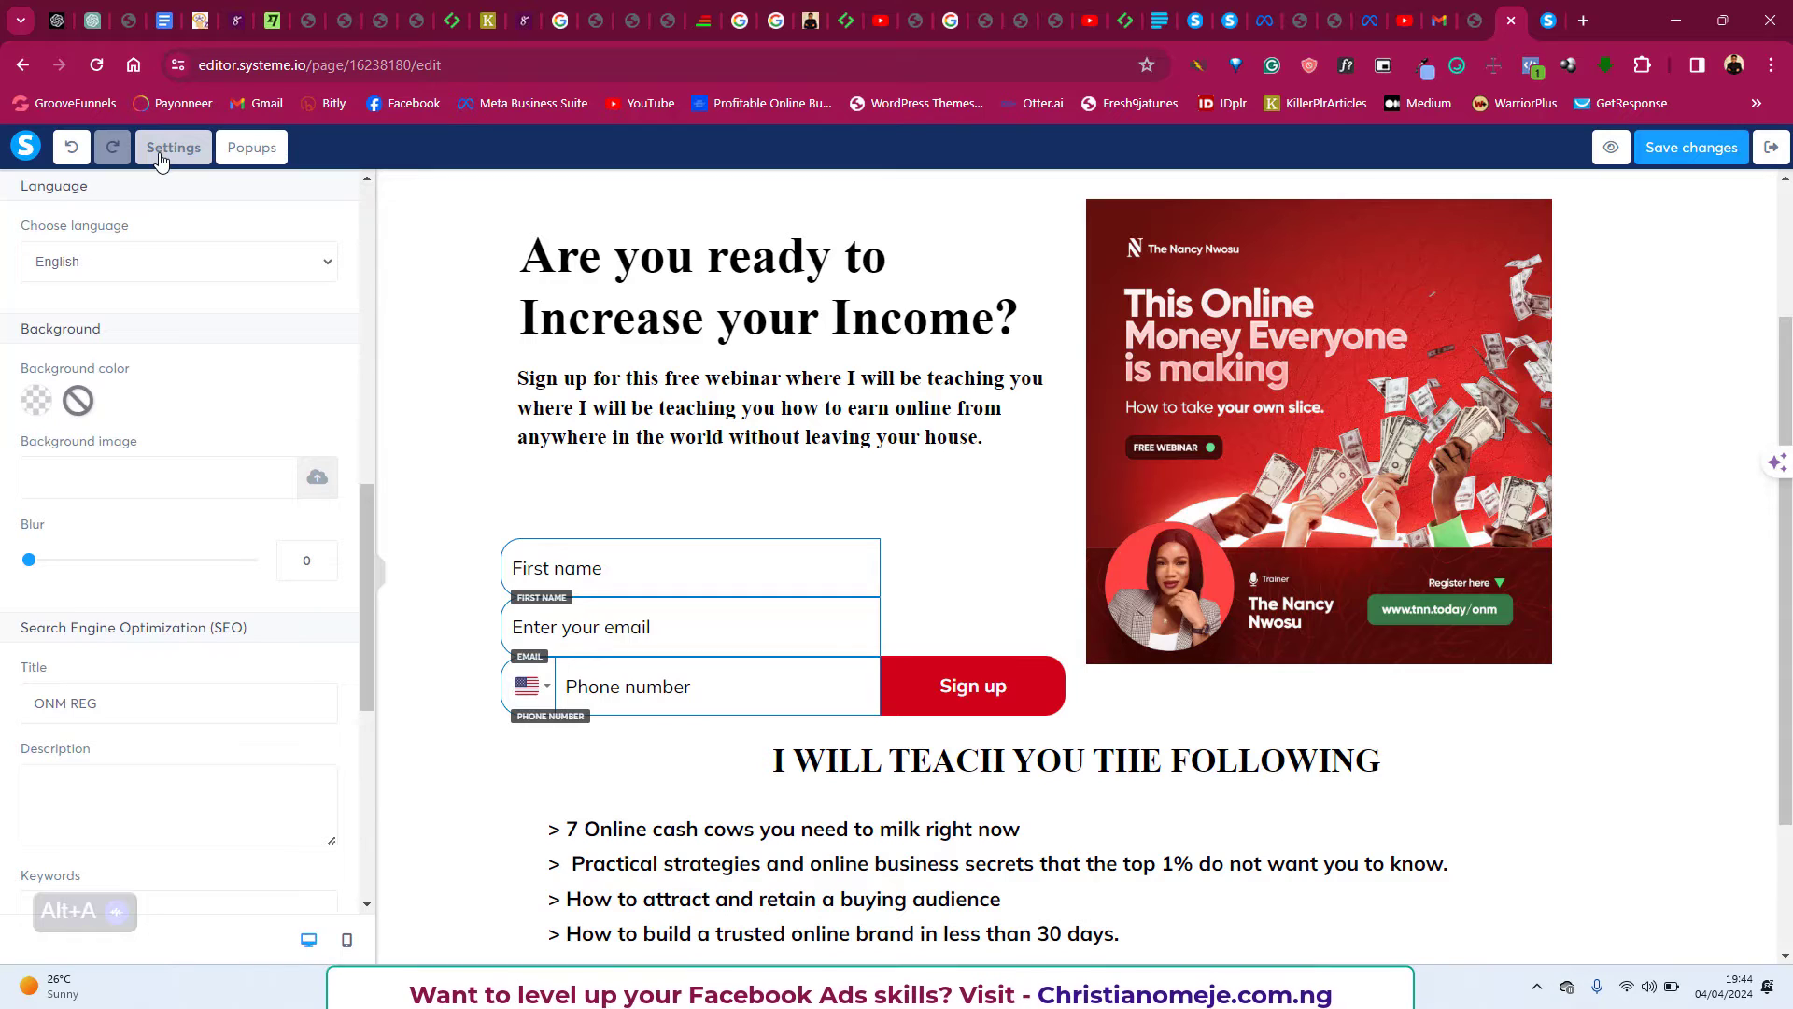
scroll(177, 453, down, 3)
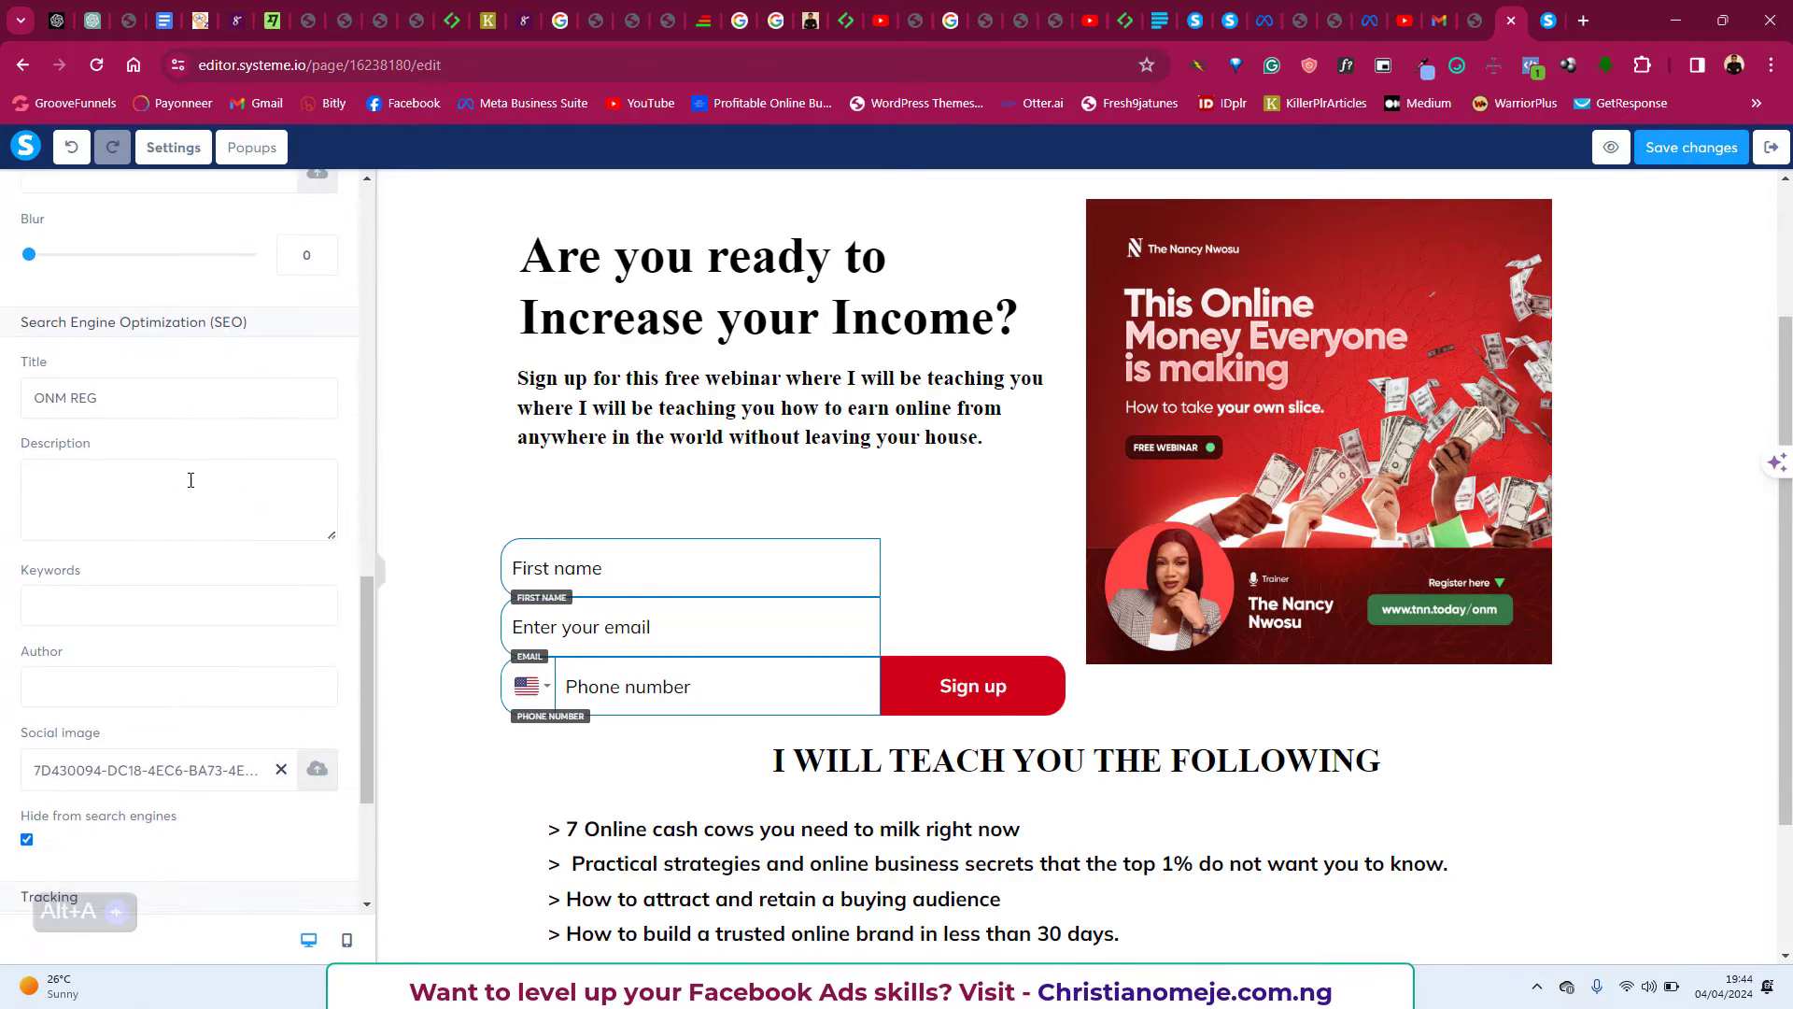
scroll(187, 452, down, 3)
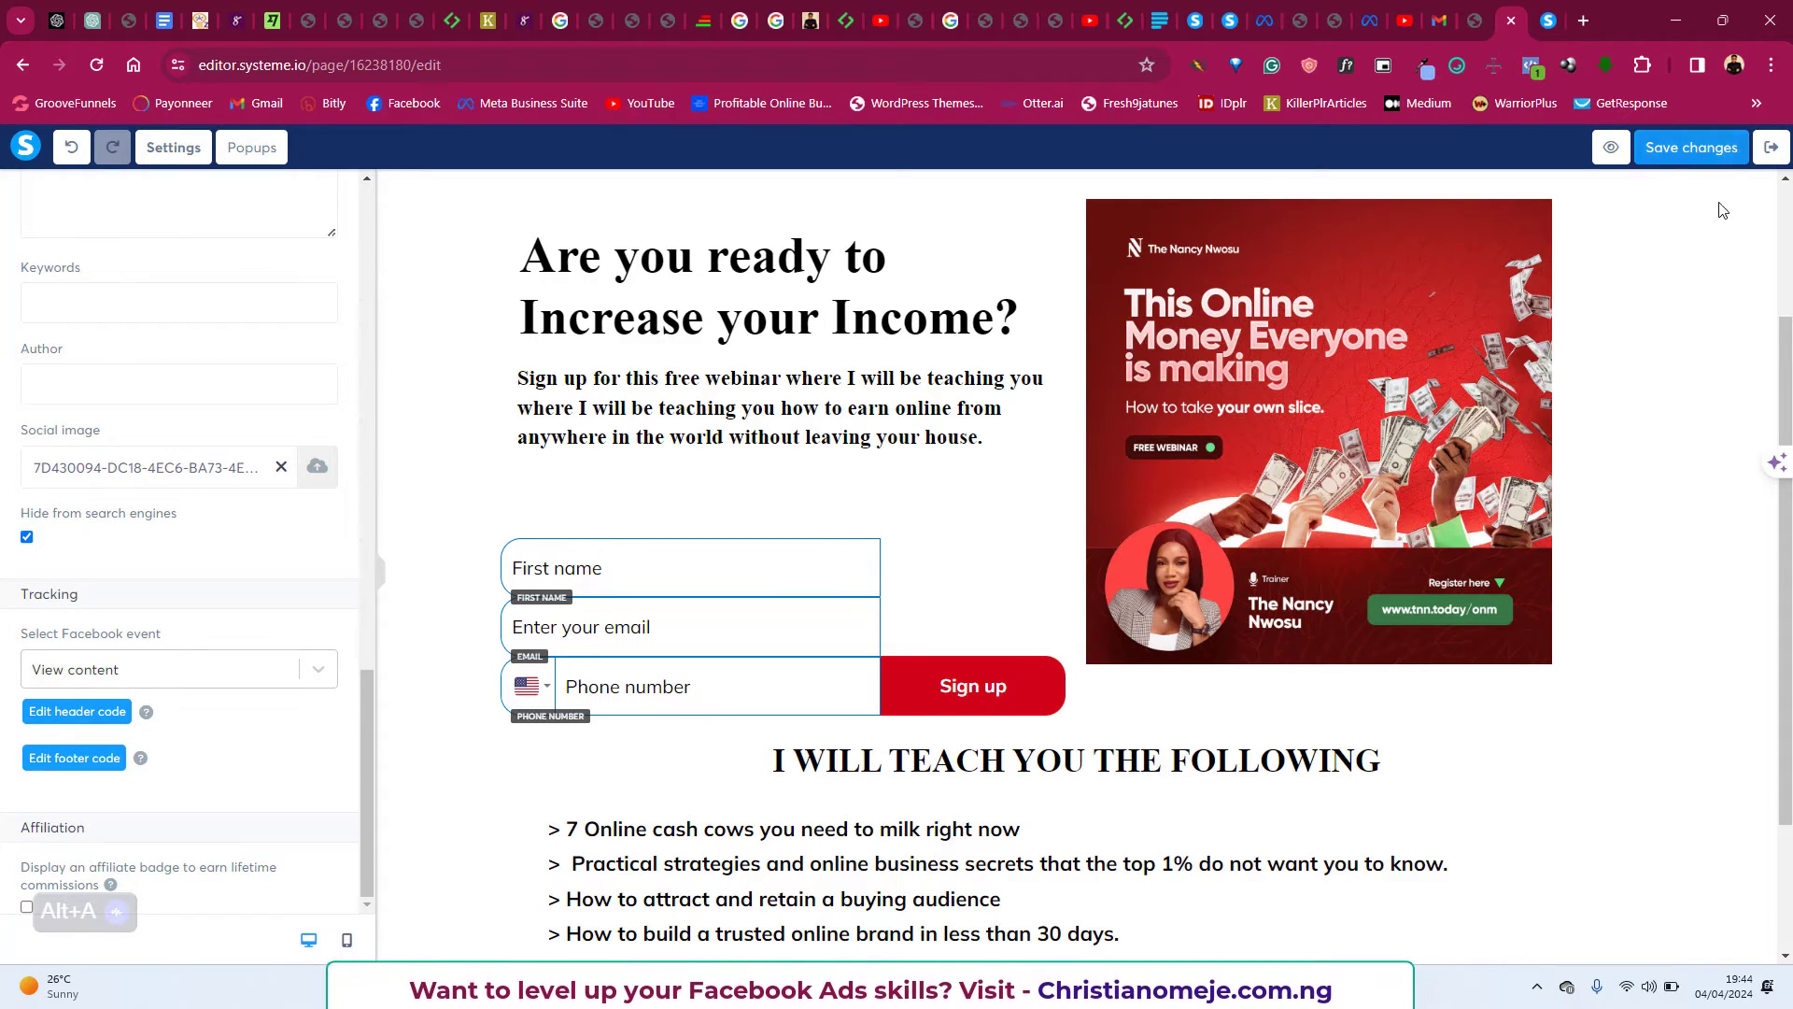
click(1715, 161)
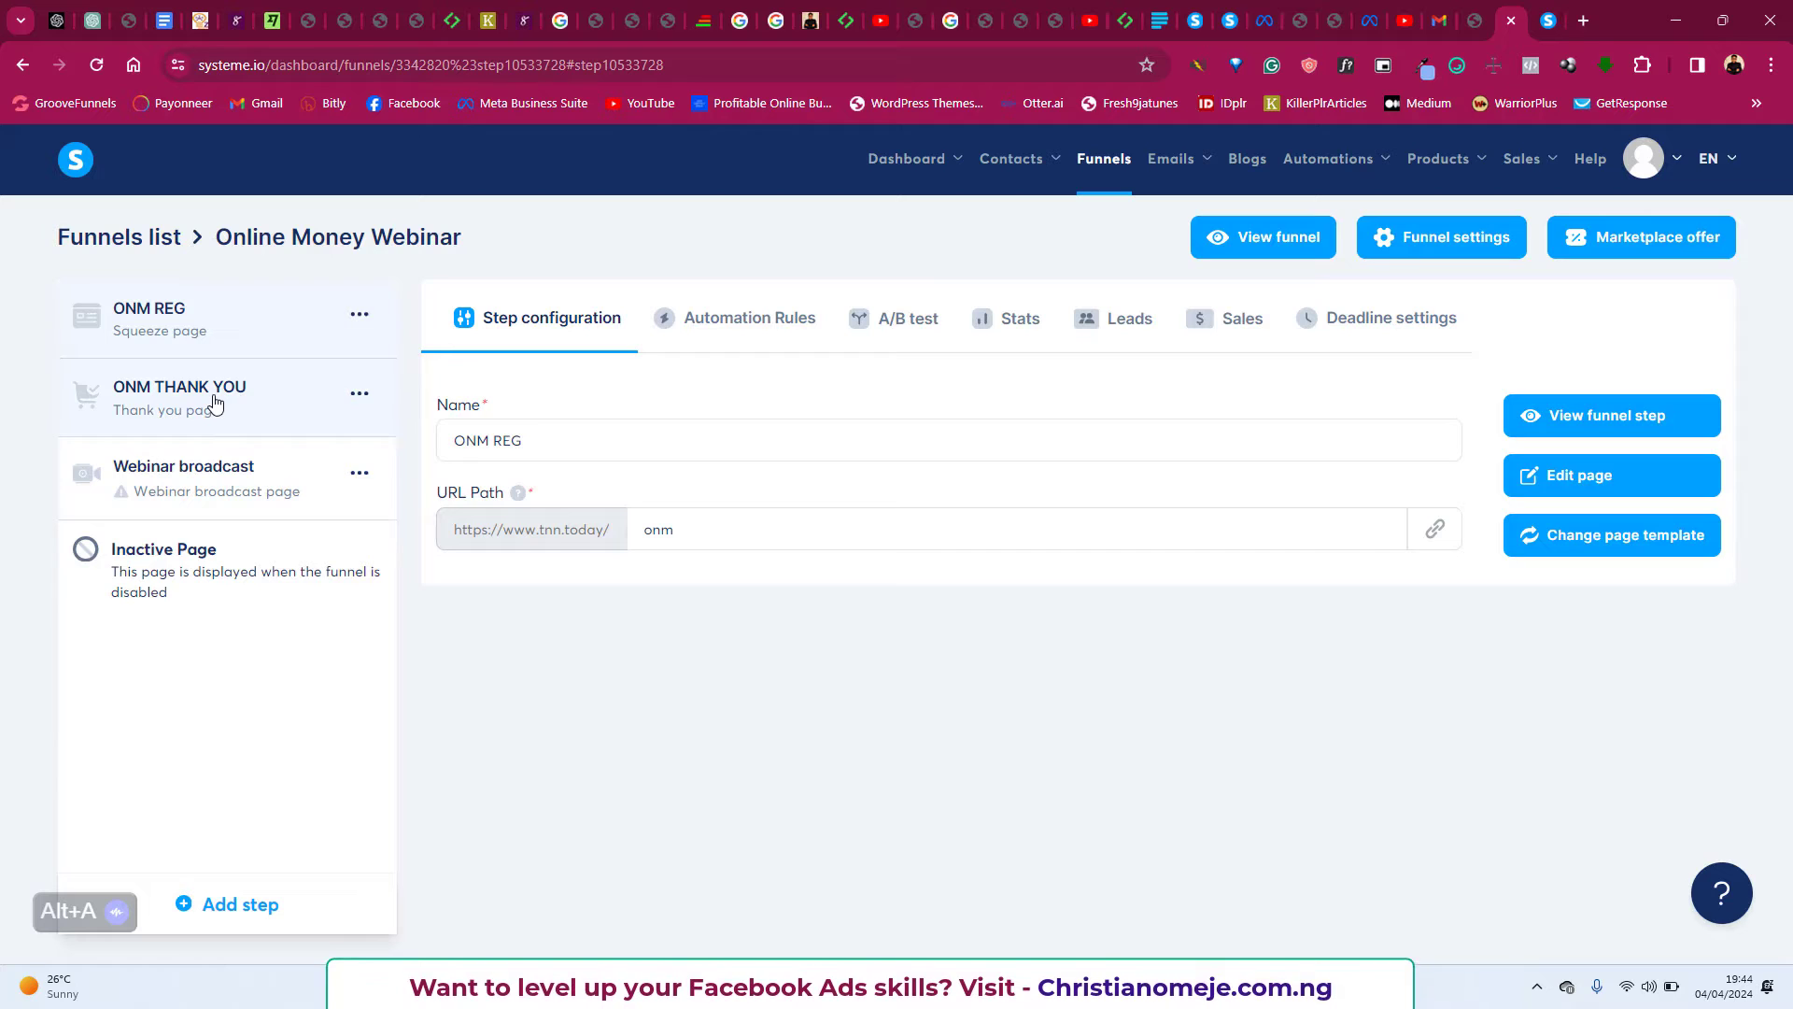
Open the ONM THANK YOU page for editing and set its Facebook tracking event to Lead in the page settings.
click(214, 401)
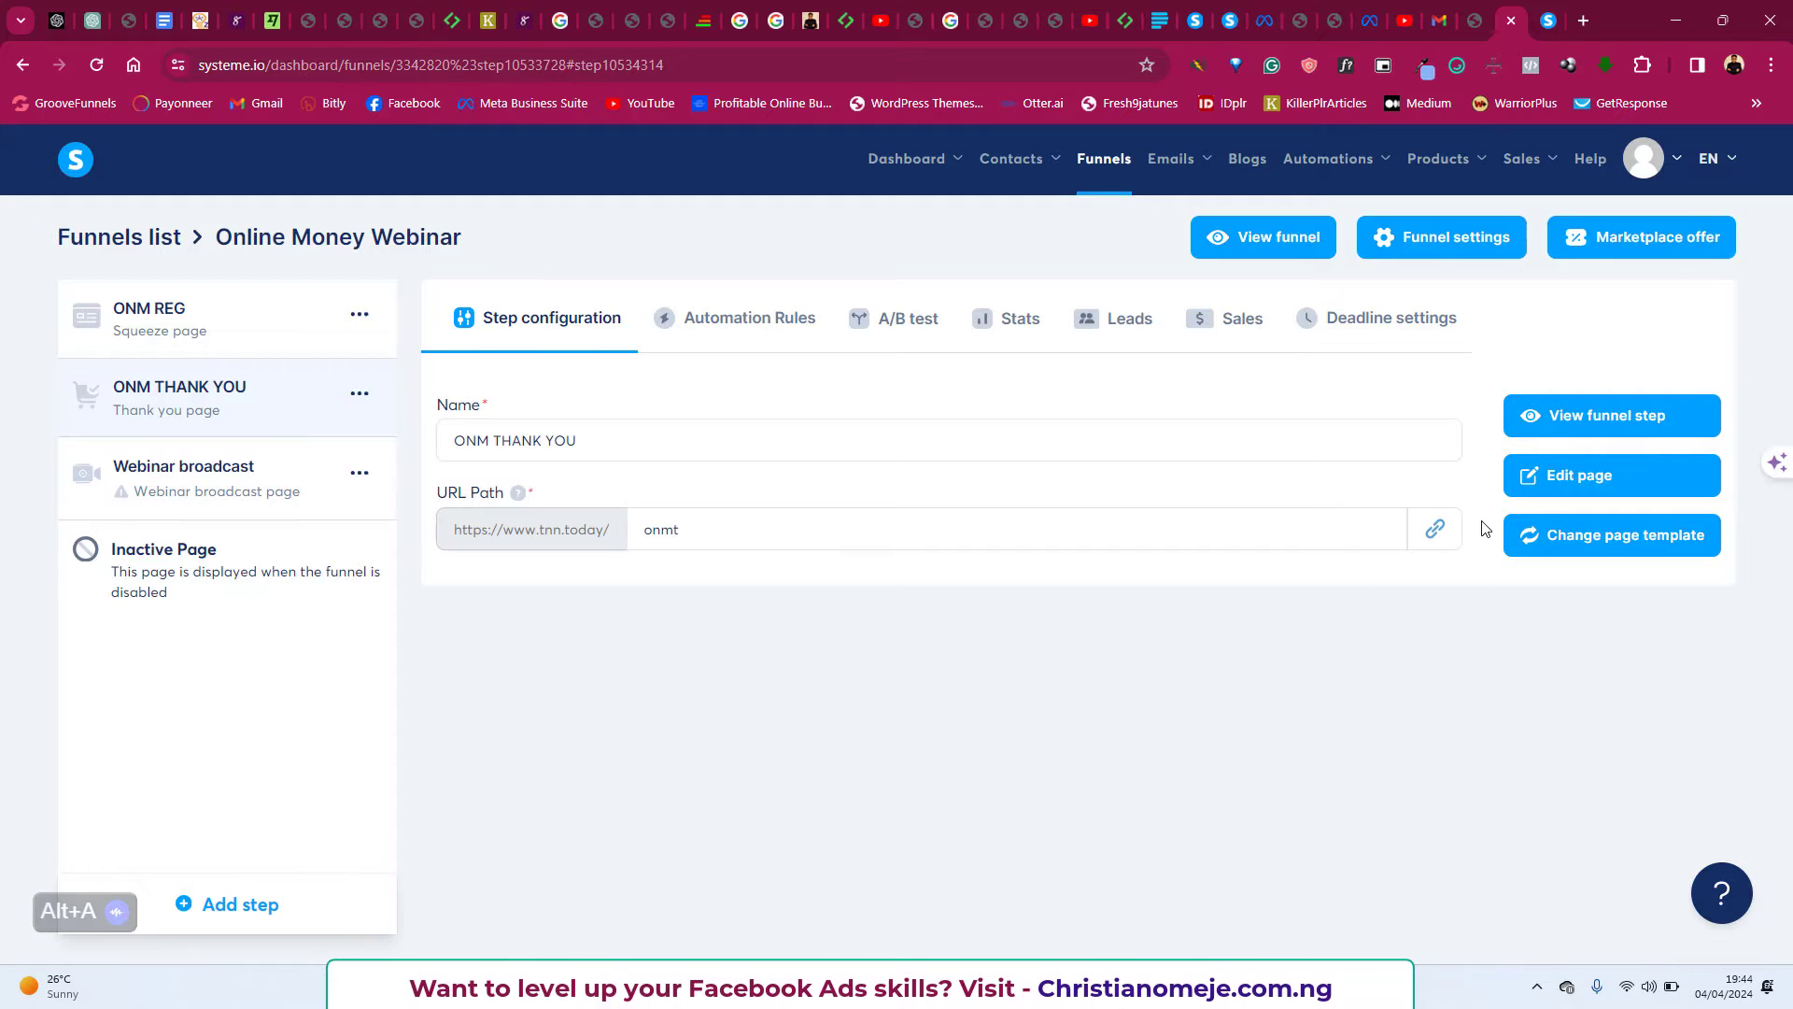
click(1597, 471)
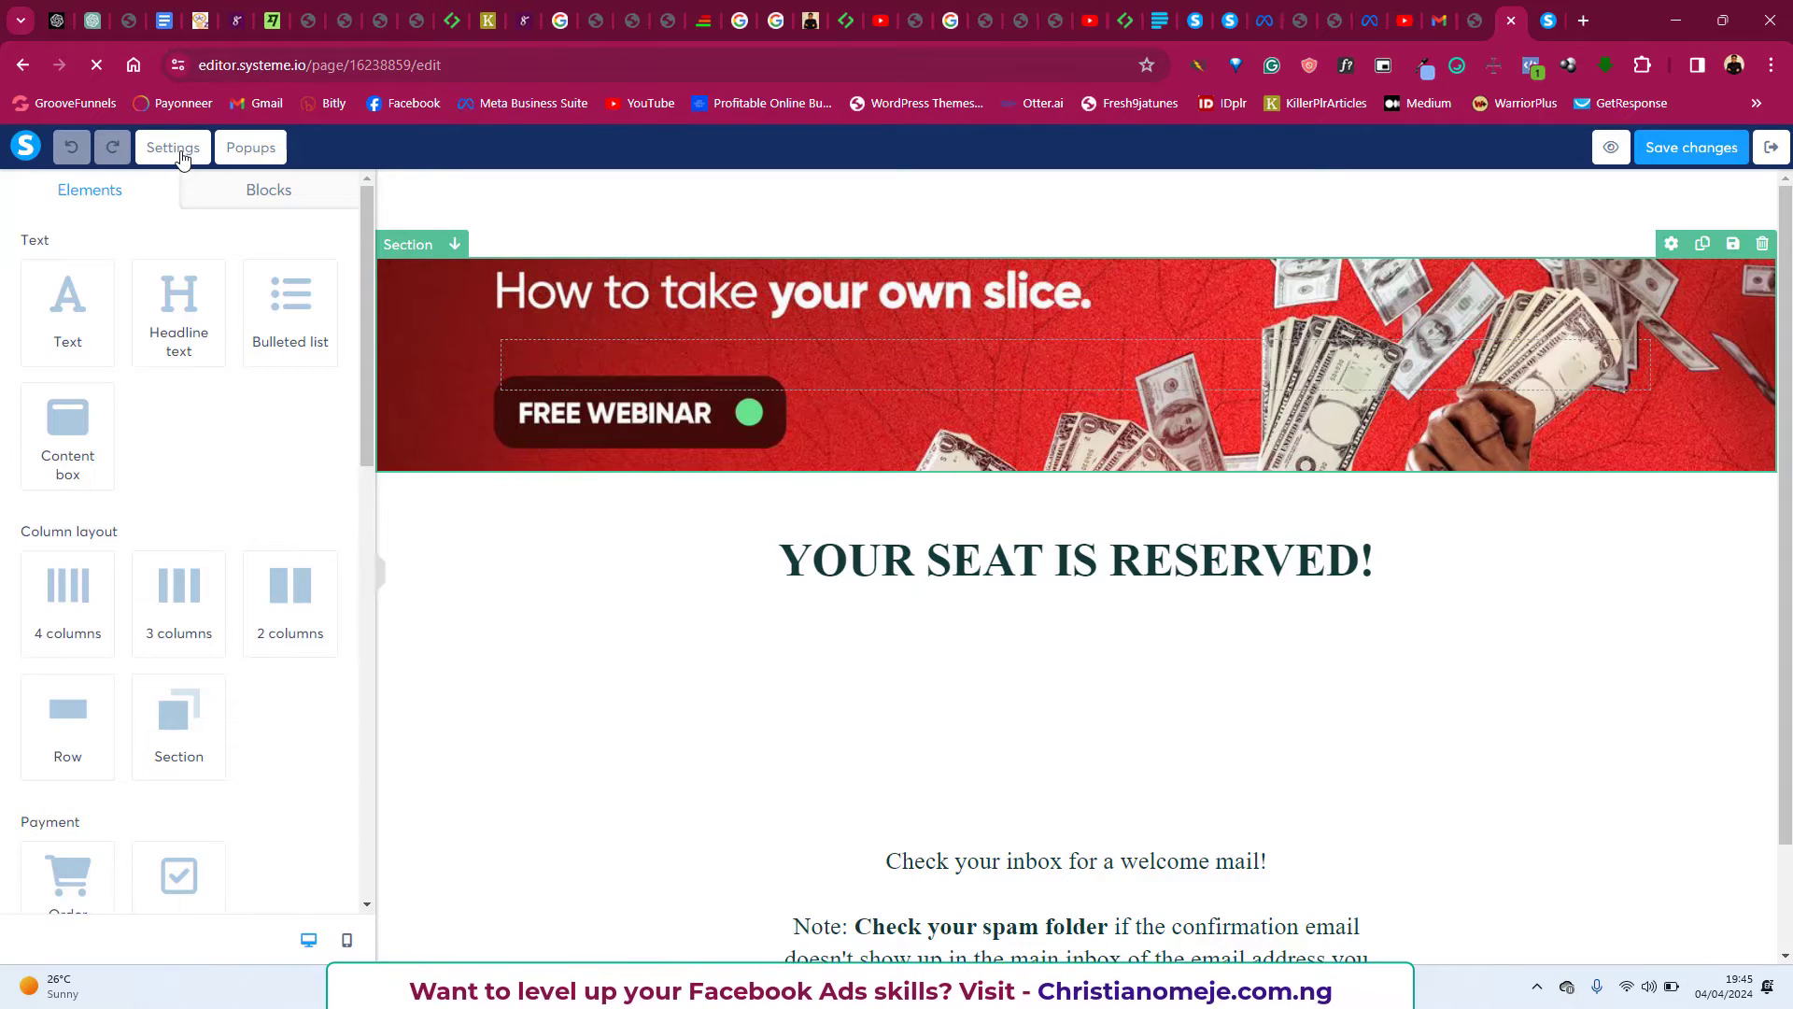
click(180, 152)
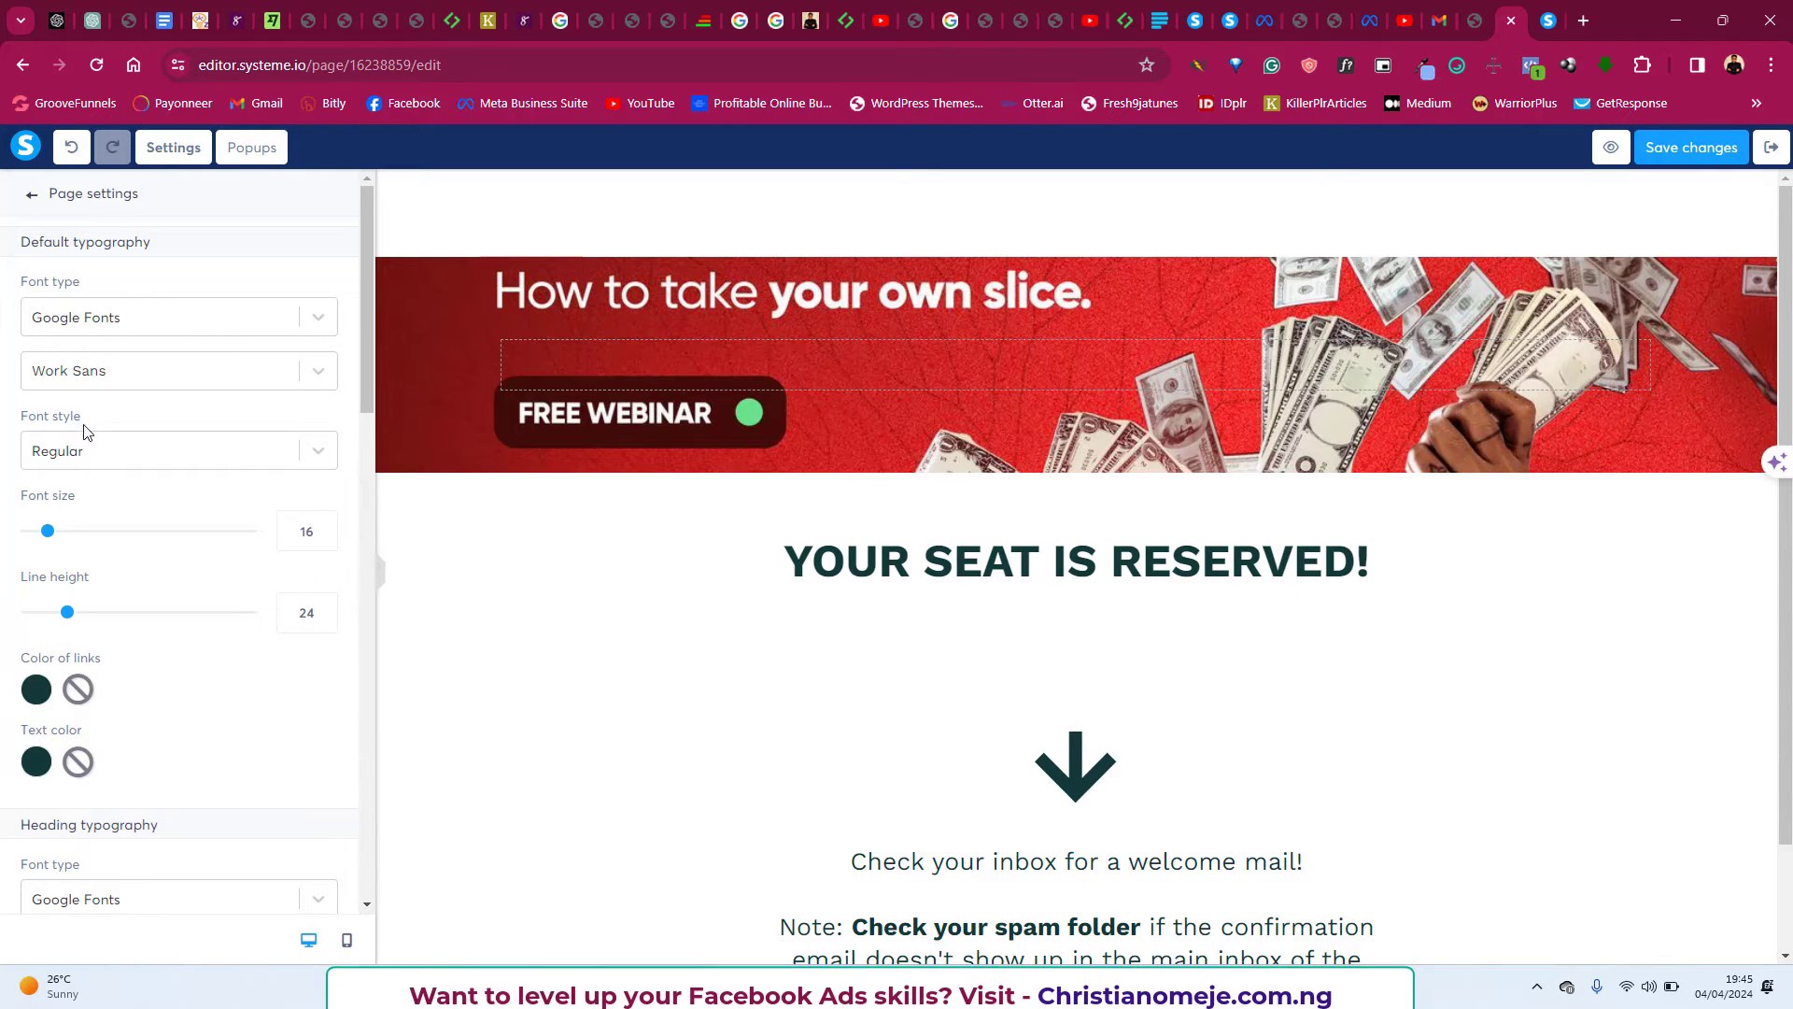
scroll(91, 431, down, 10)
scroll(92, 437, down, 4)
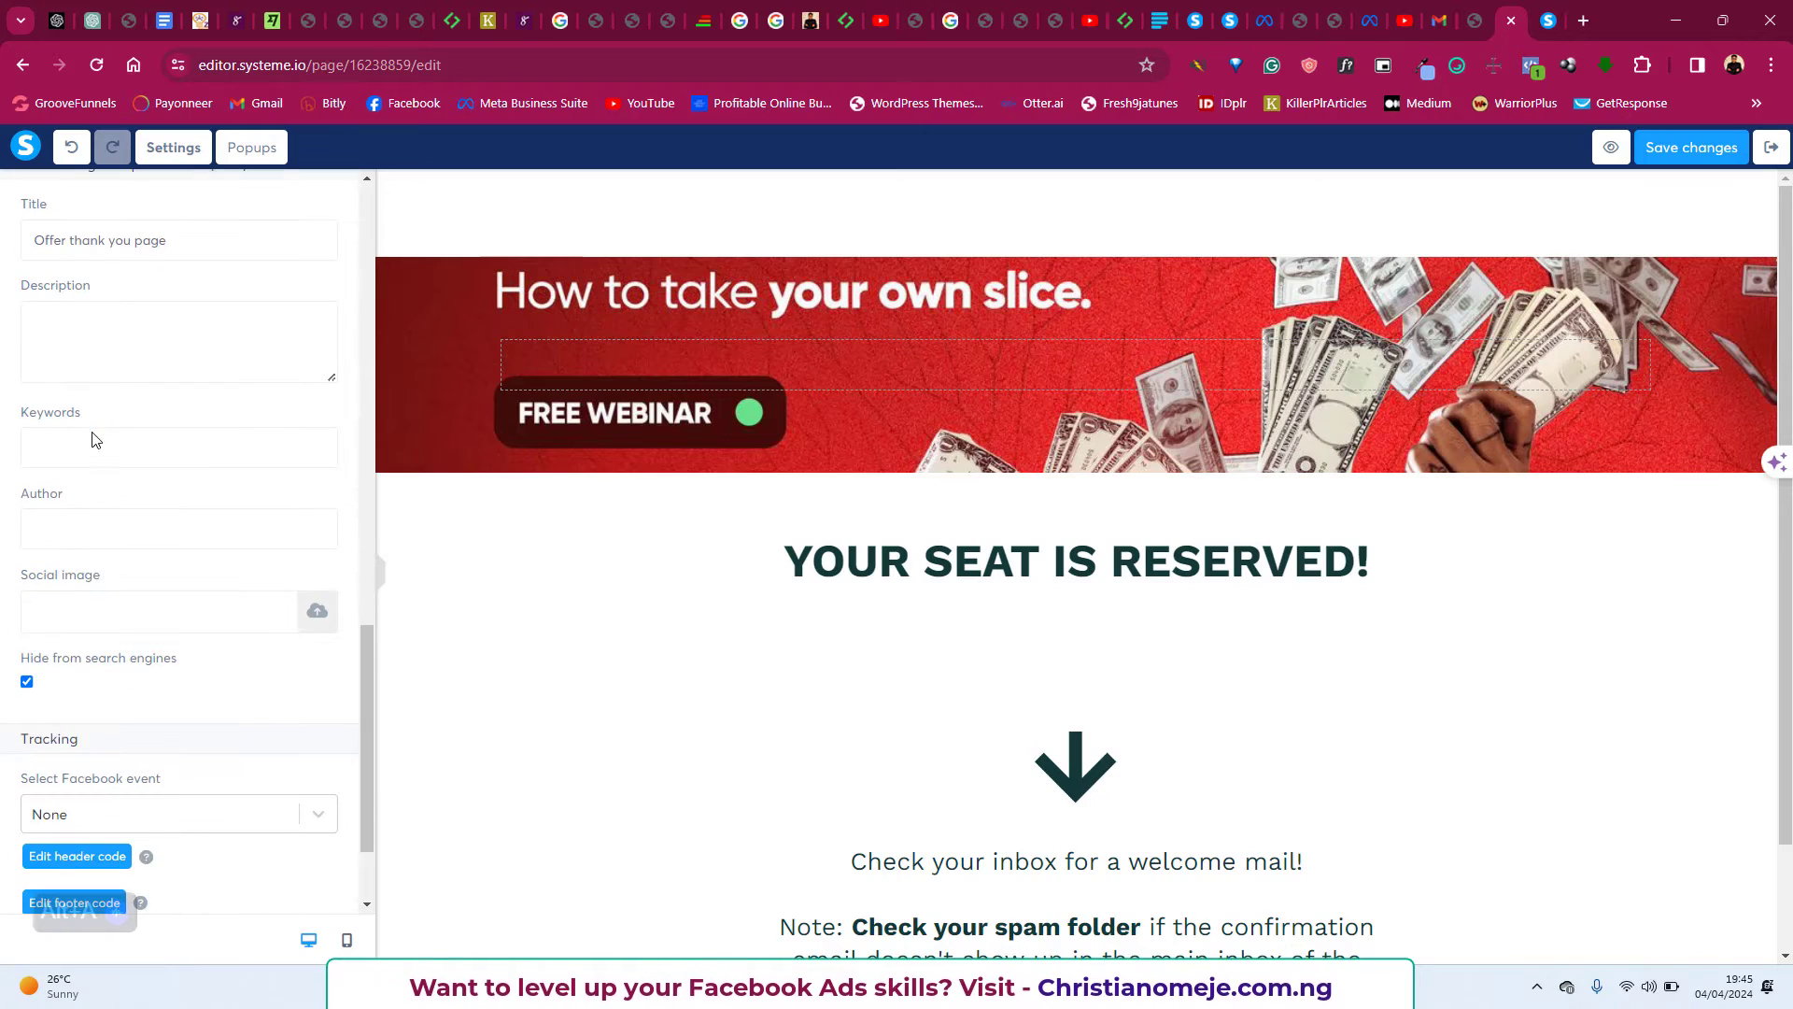
click(134, 820)
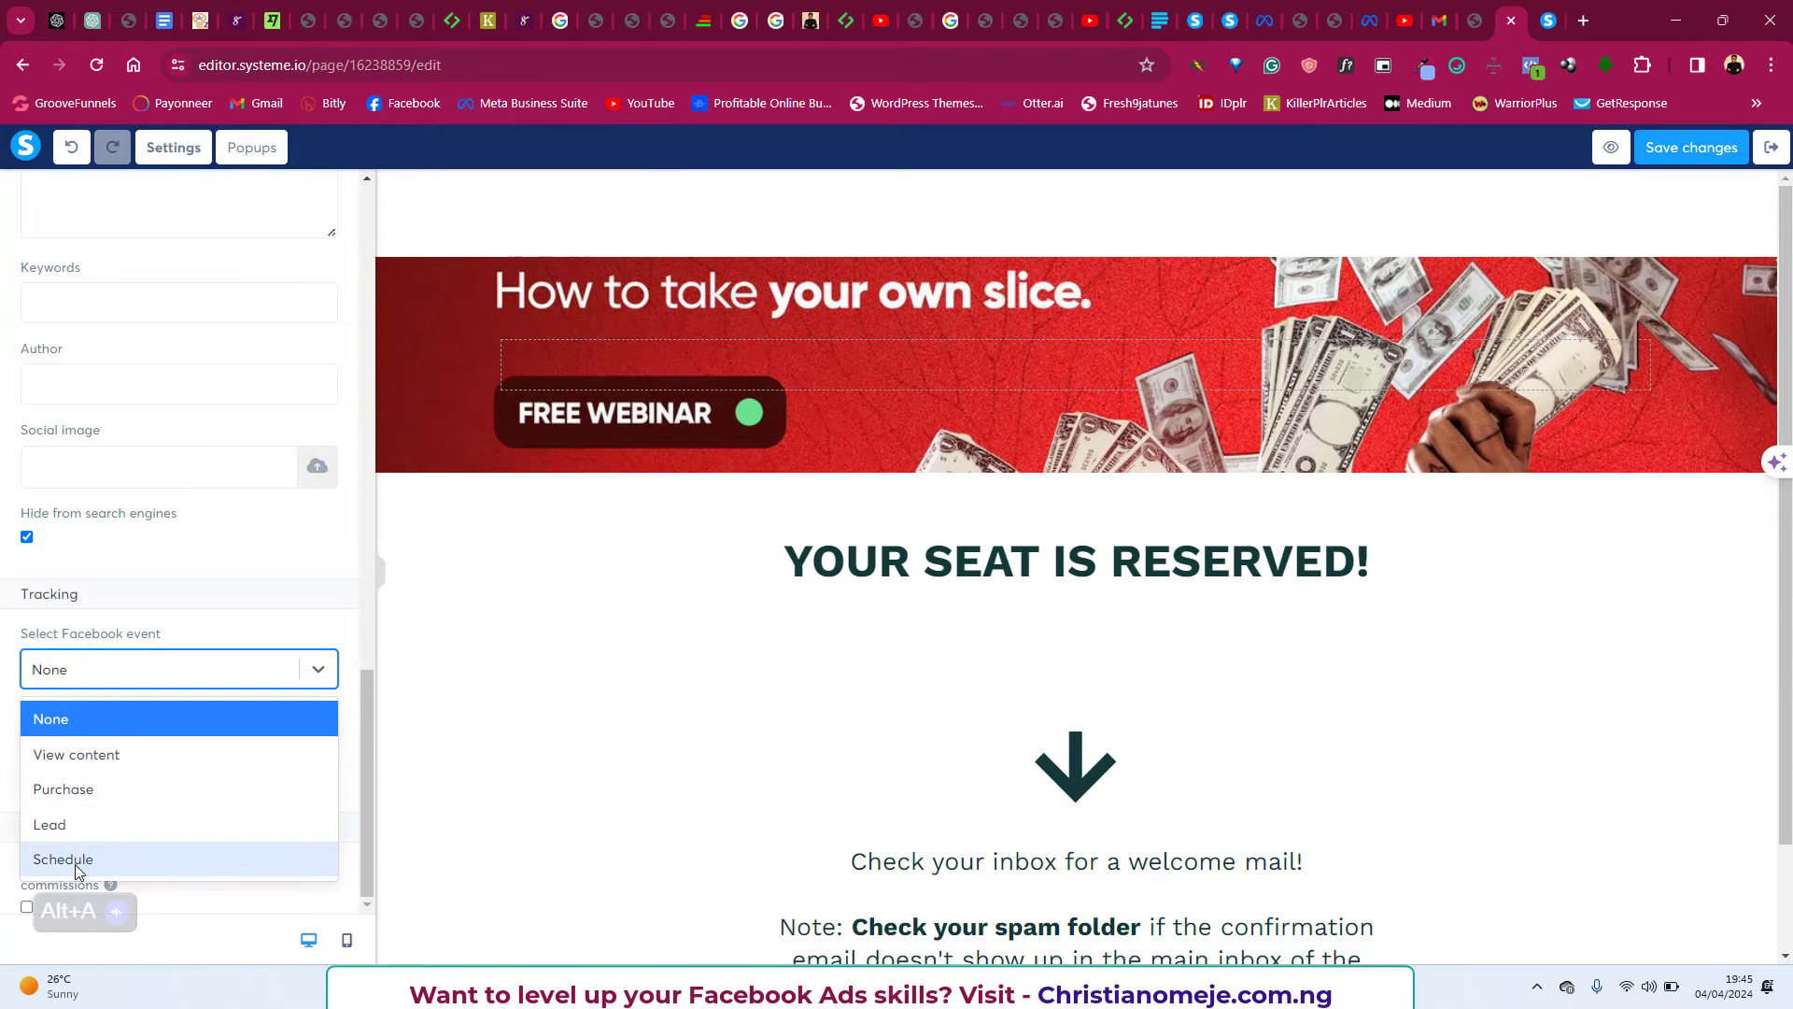
click(80, 827)
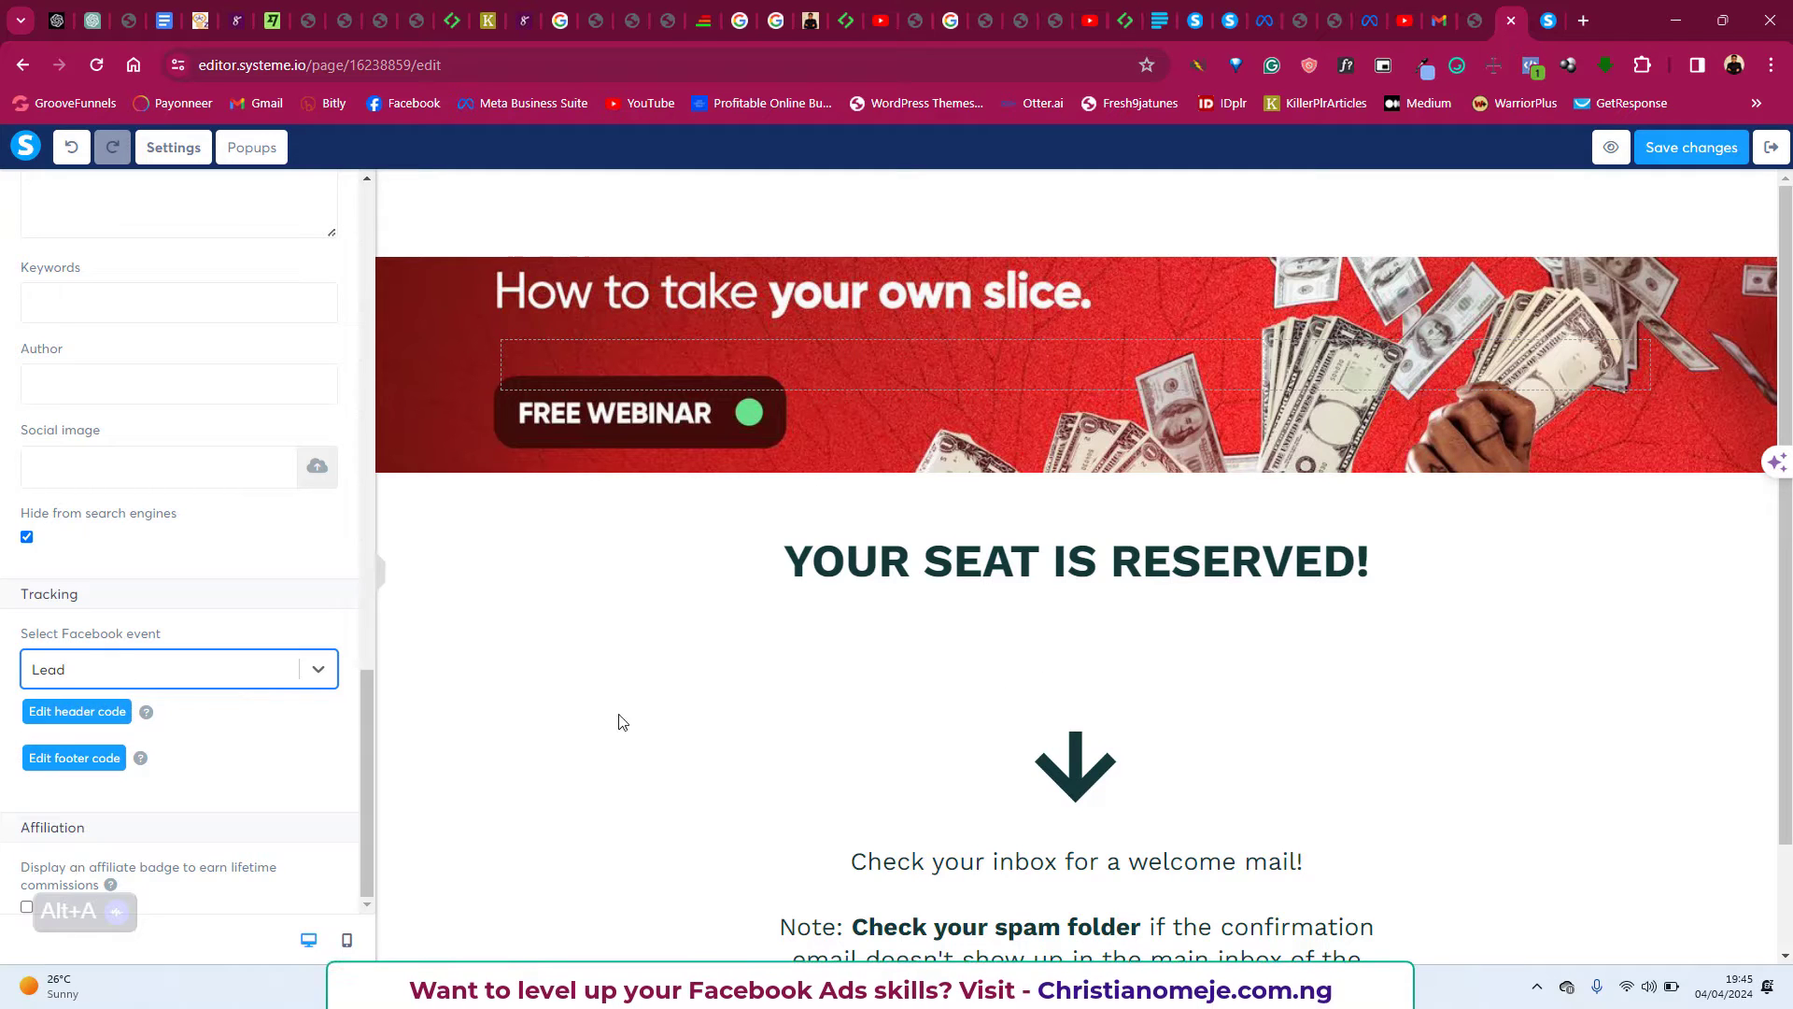
Review the thank you page's settings, save its changes and return to the Online Money Webinar funnel.
scroll(248, 628, up, 10)
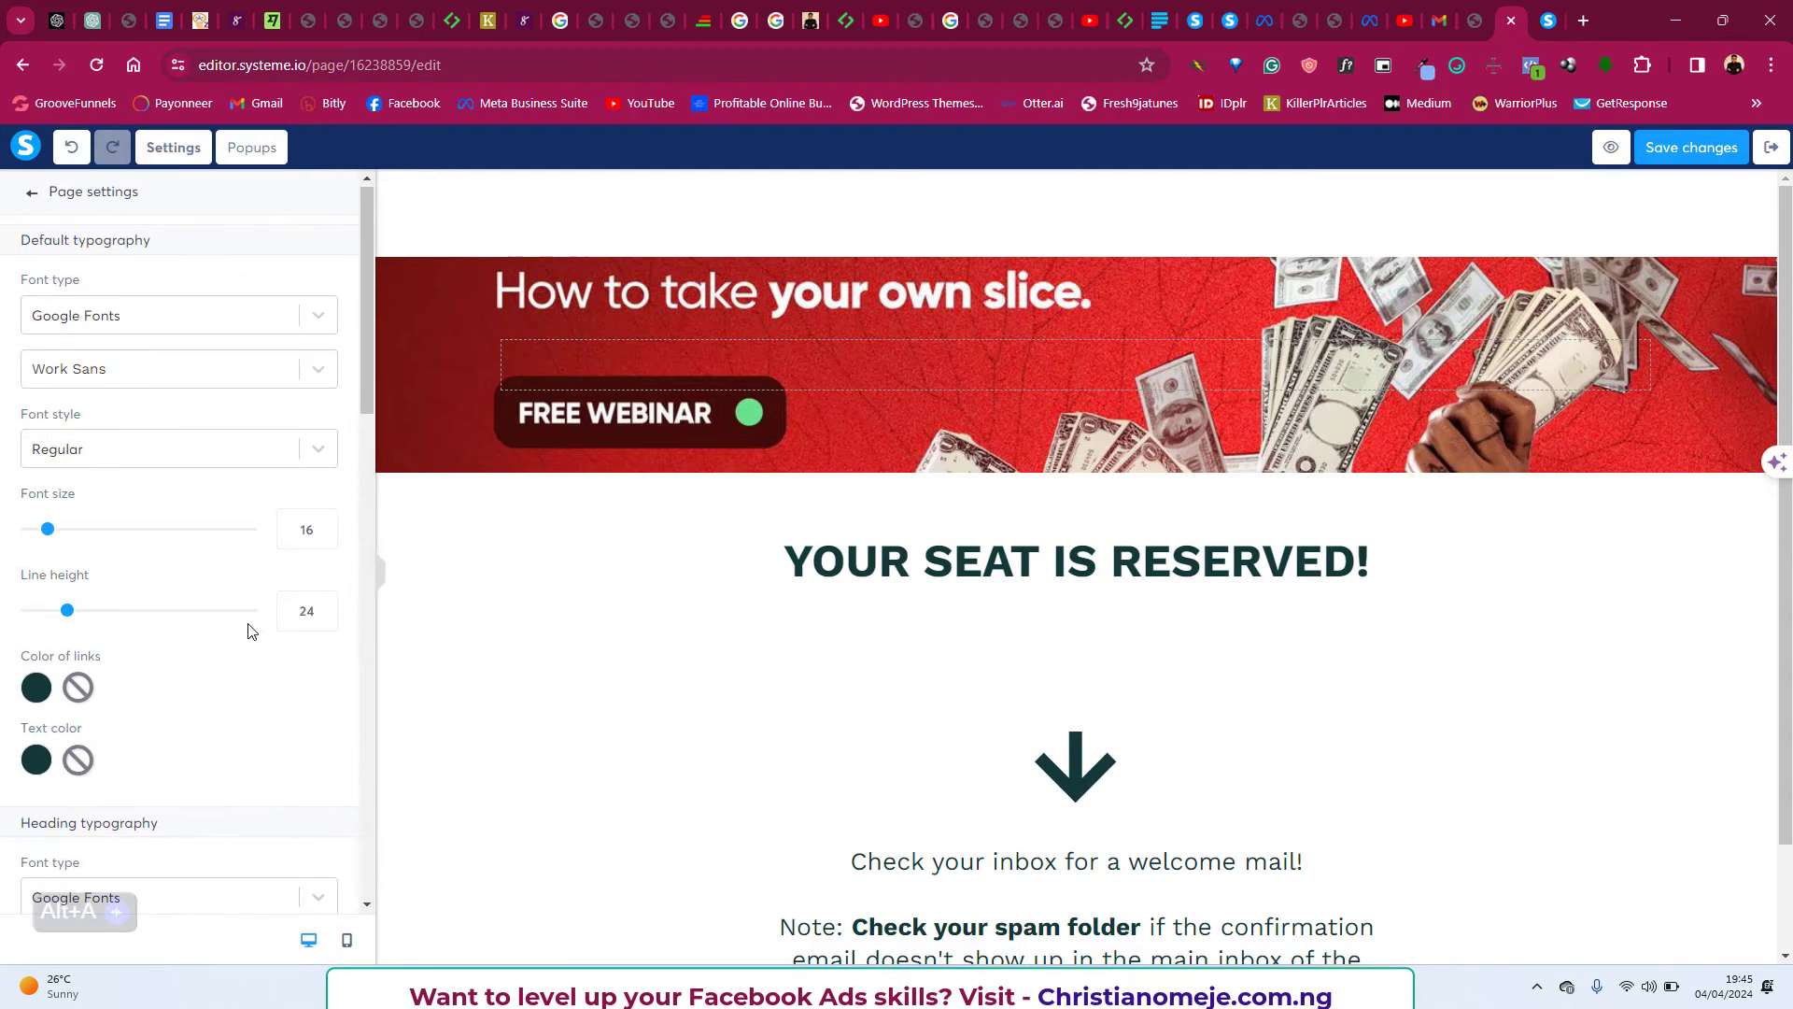
scroll(251, 632, down, 5)
scroll(251, 632, down, 4)
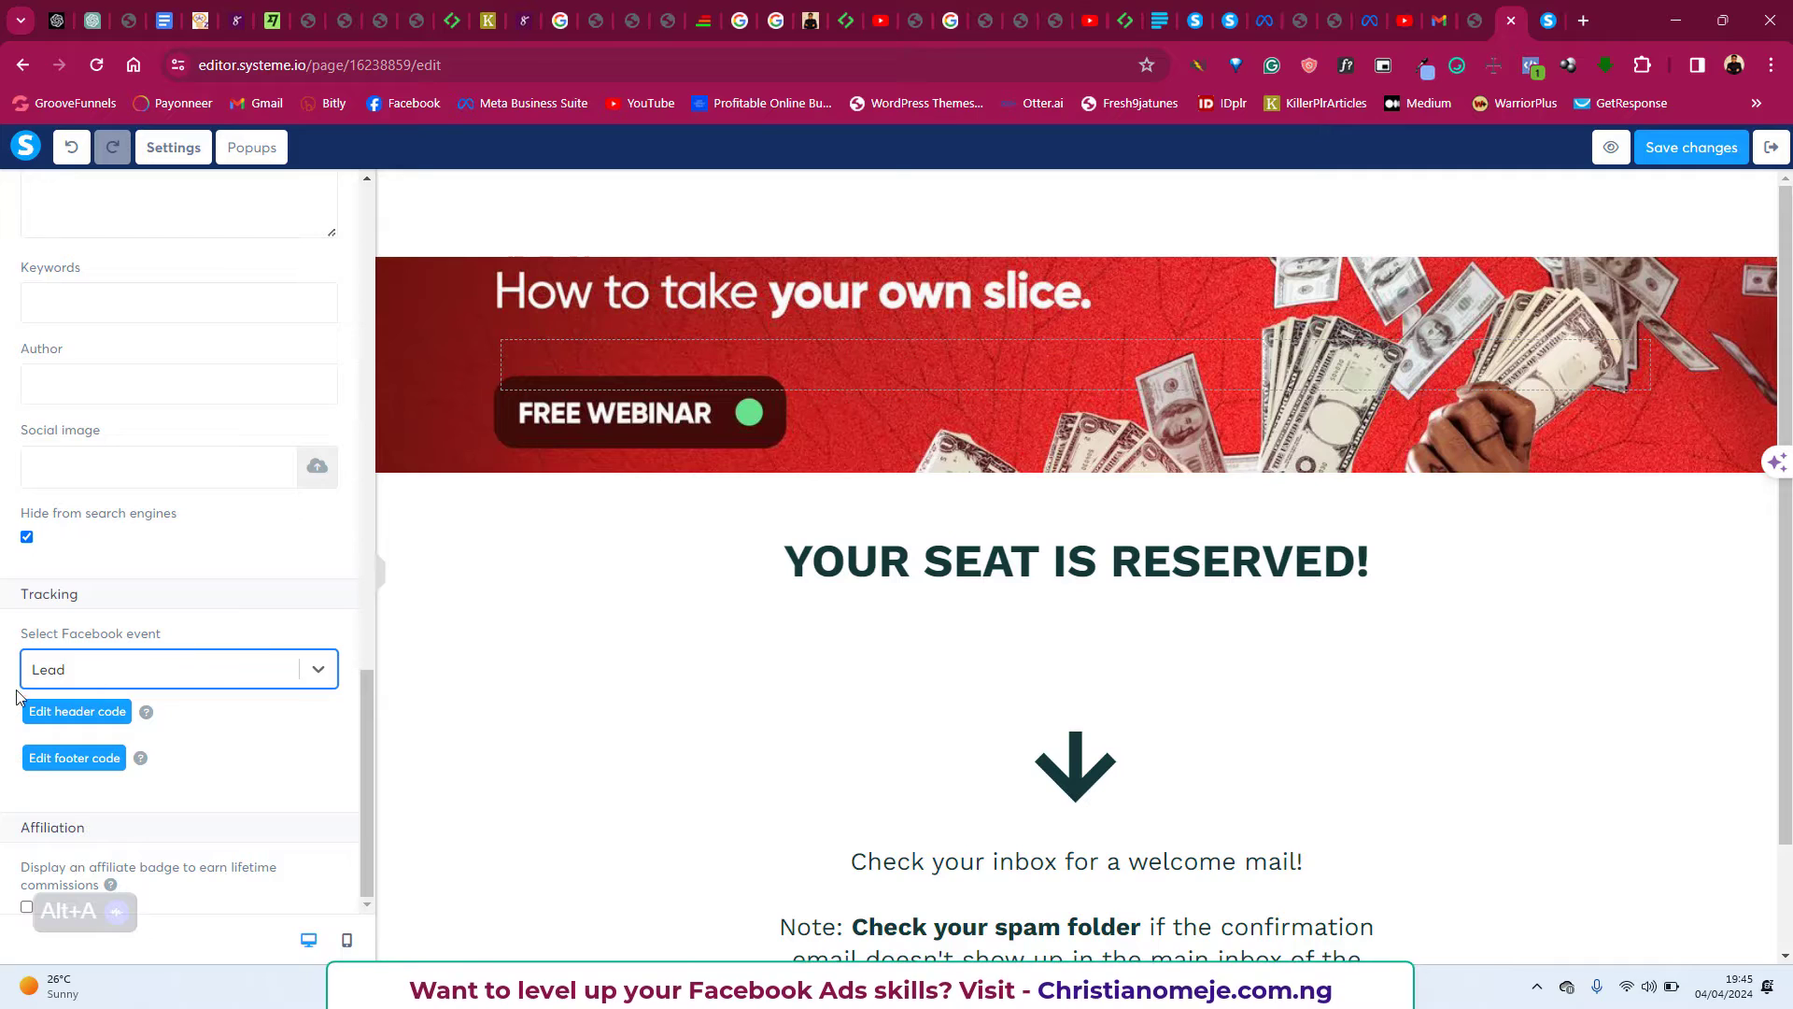
click(1688, 148)
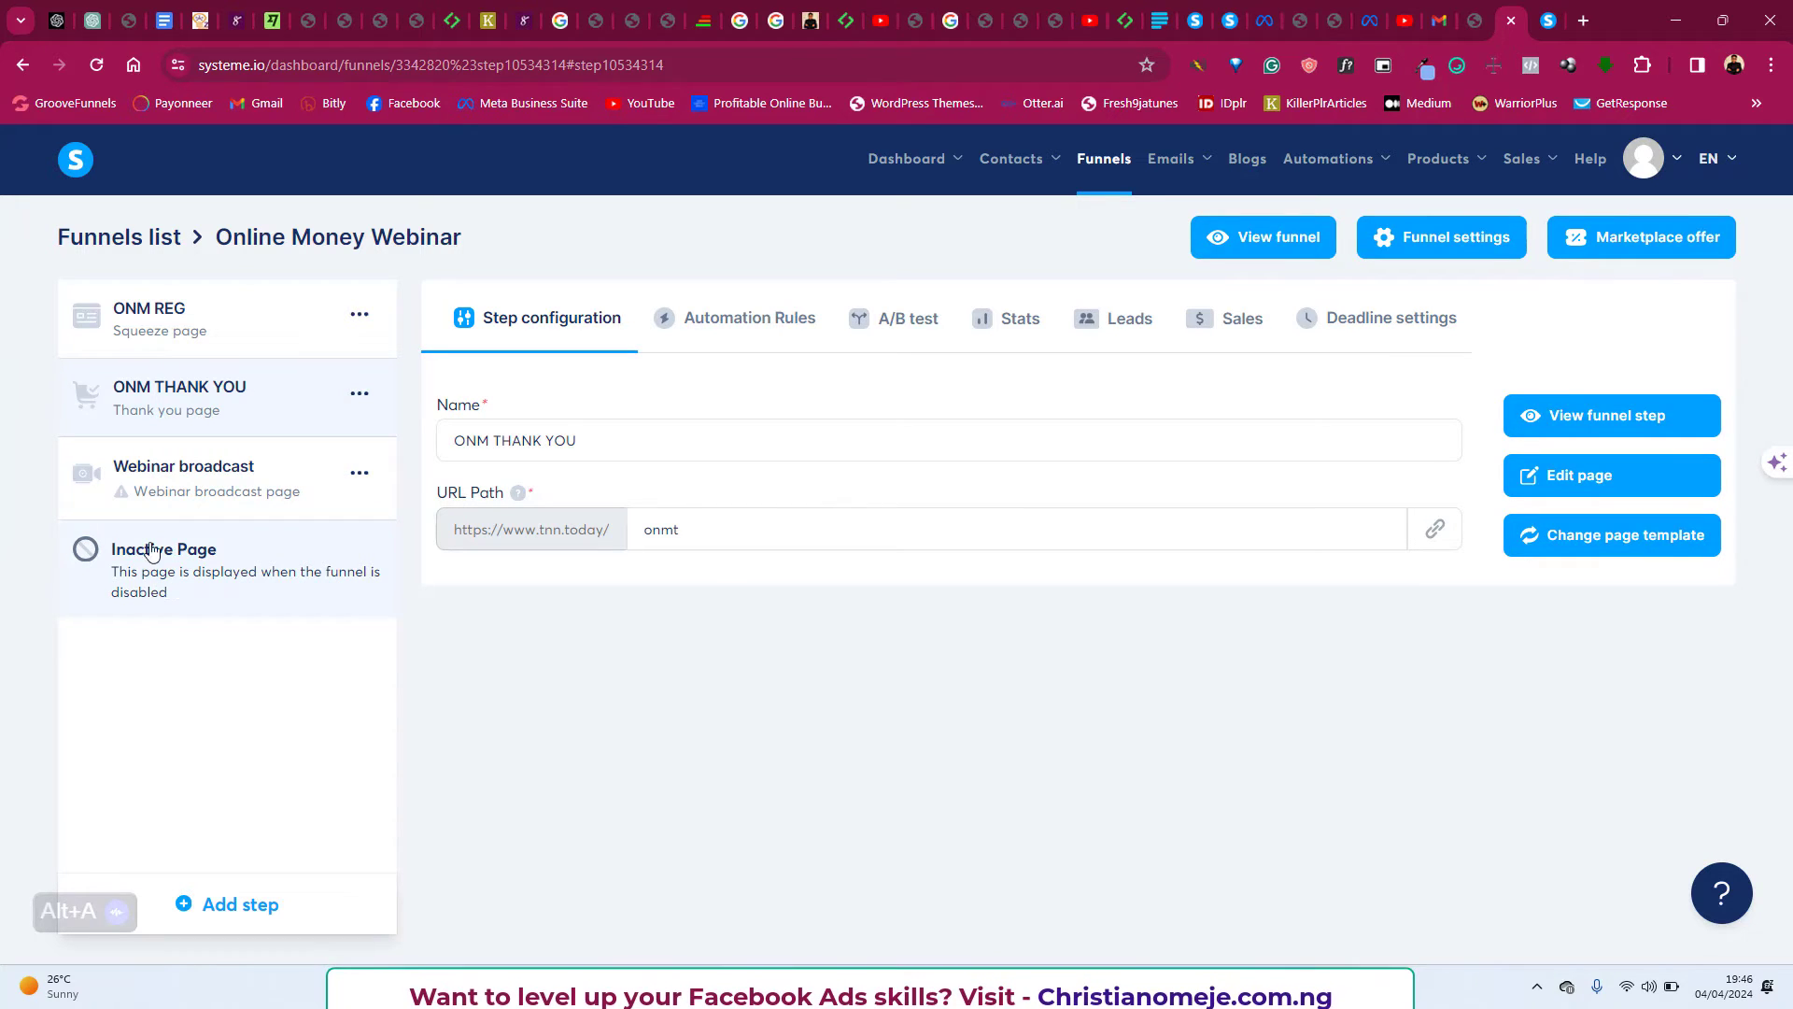
Select the ONM REG squeeze page step in the funnel again.
click(215, 343)
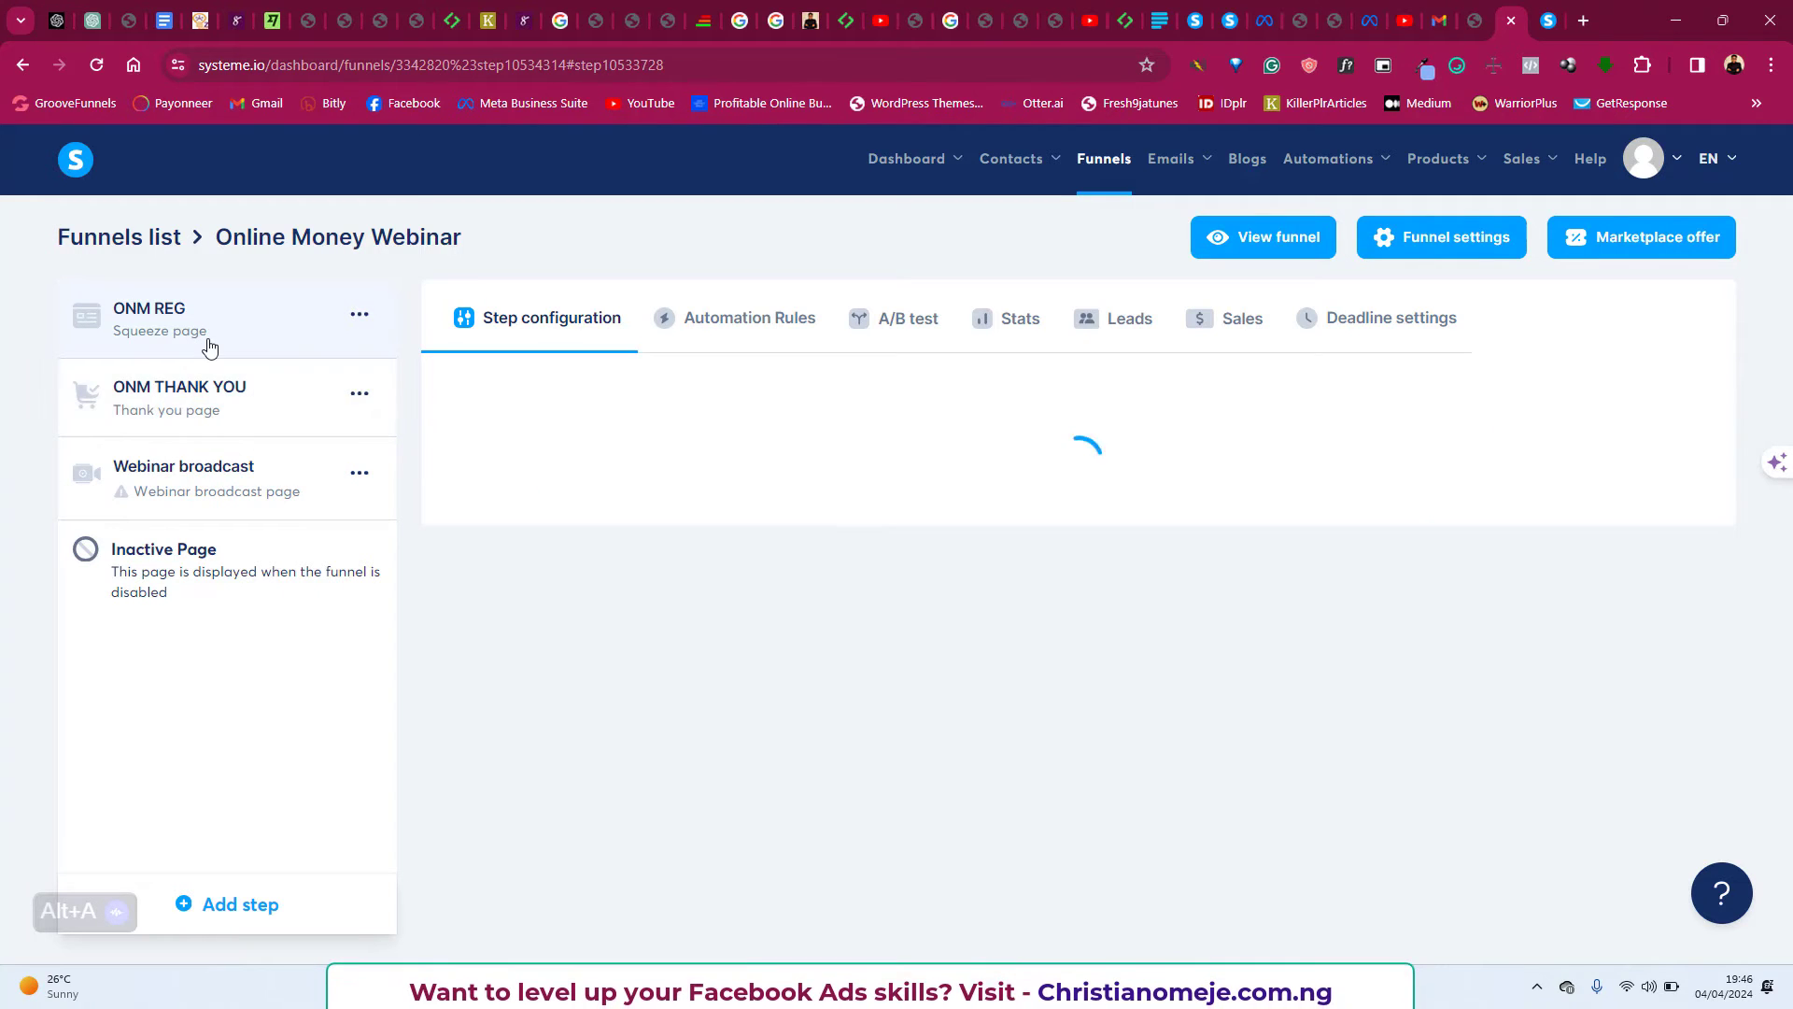
click(376, 397)
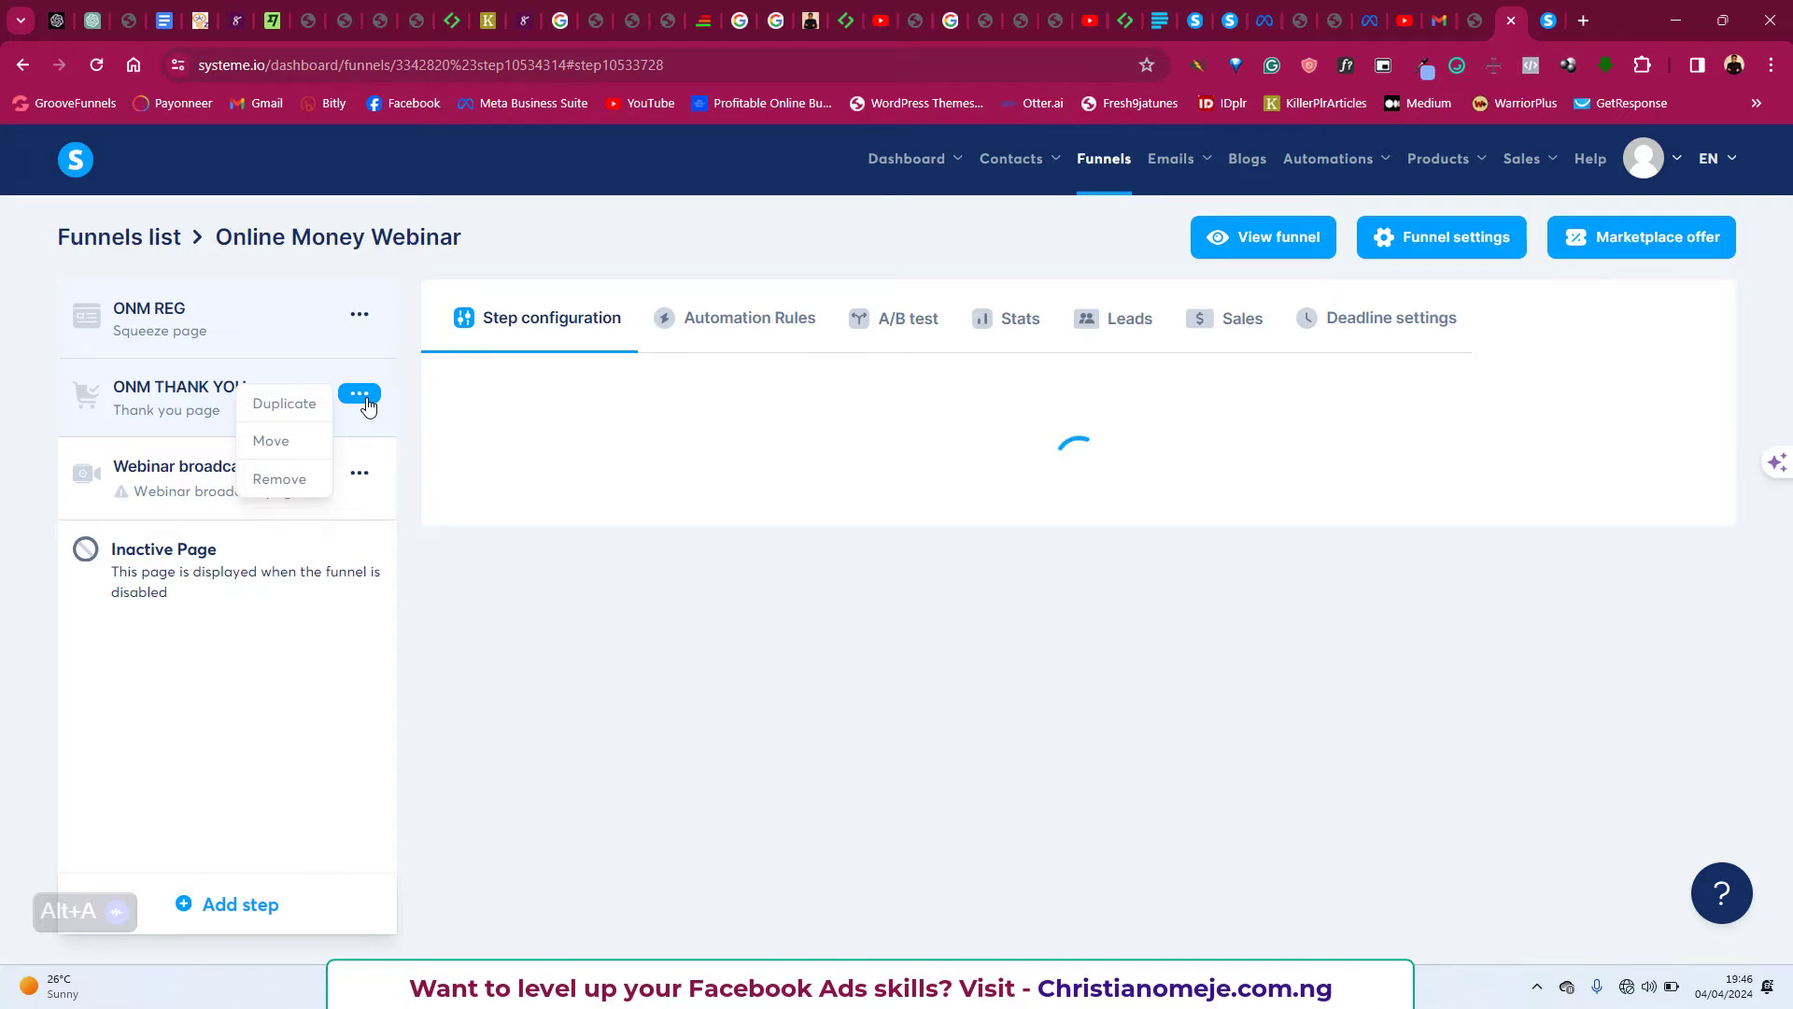
click(493, 400)
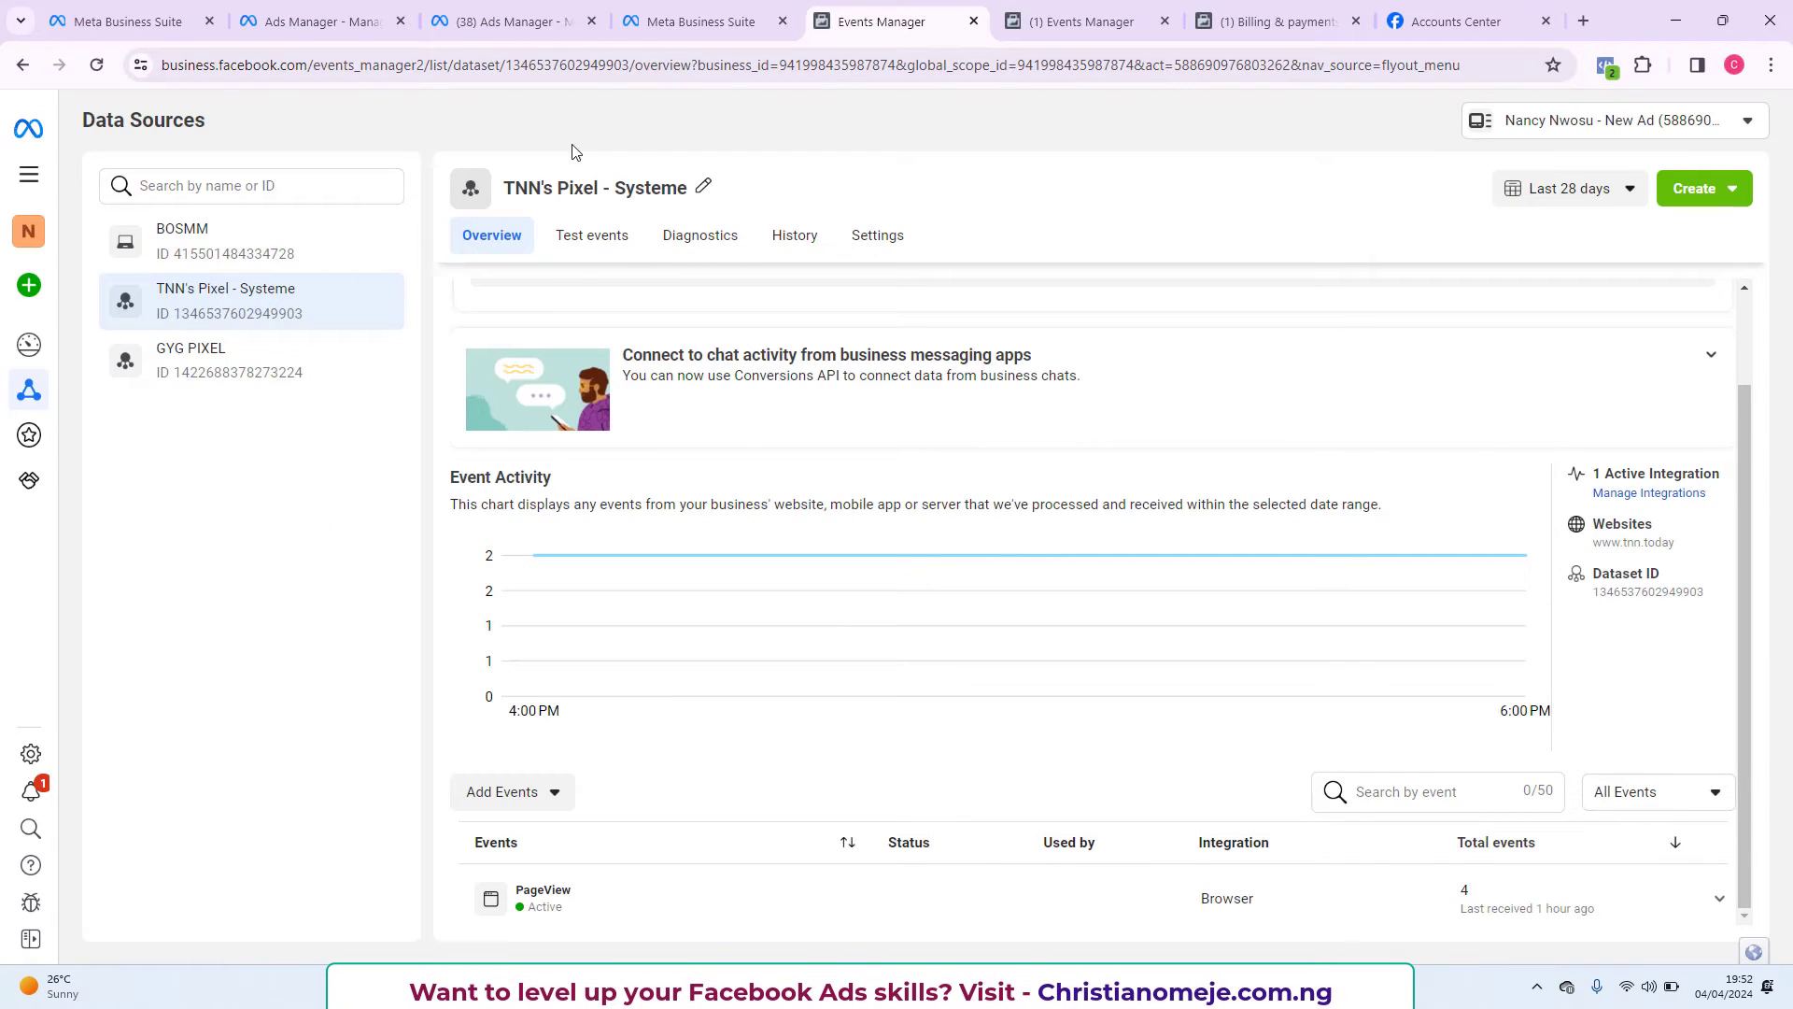
In Meta Events Manager, open Test events for TNN's Pixel - Systeme and expand the website events confirmation test.
click(612, 241)
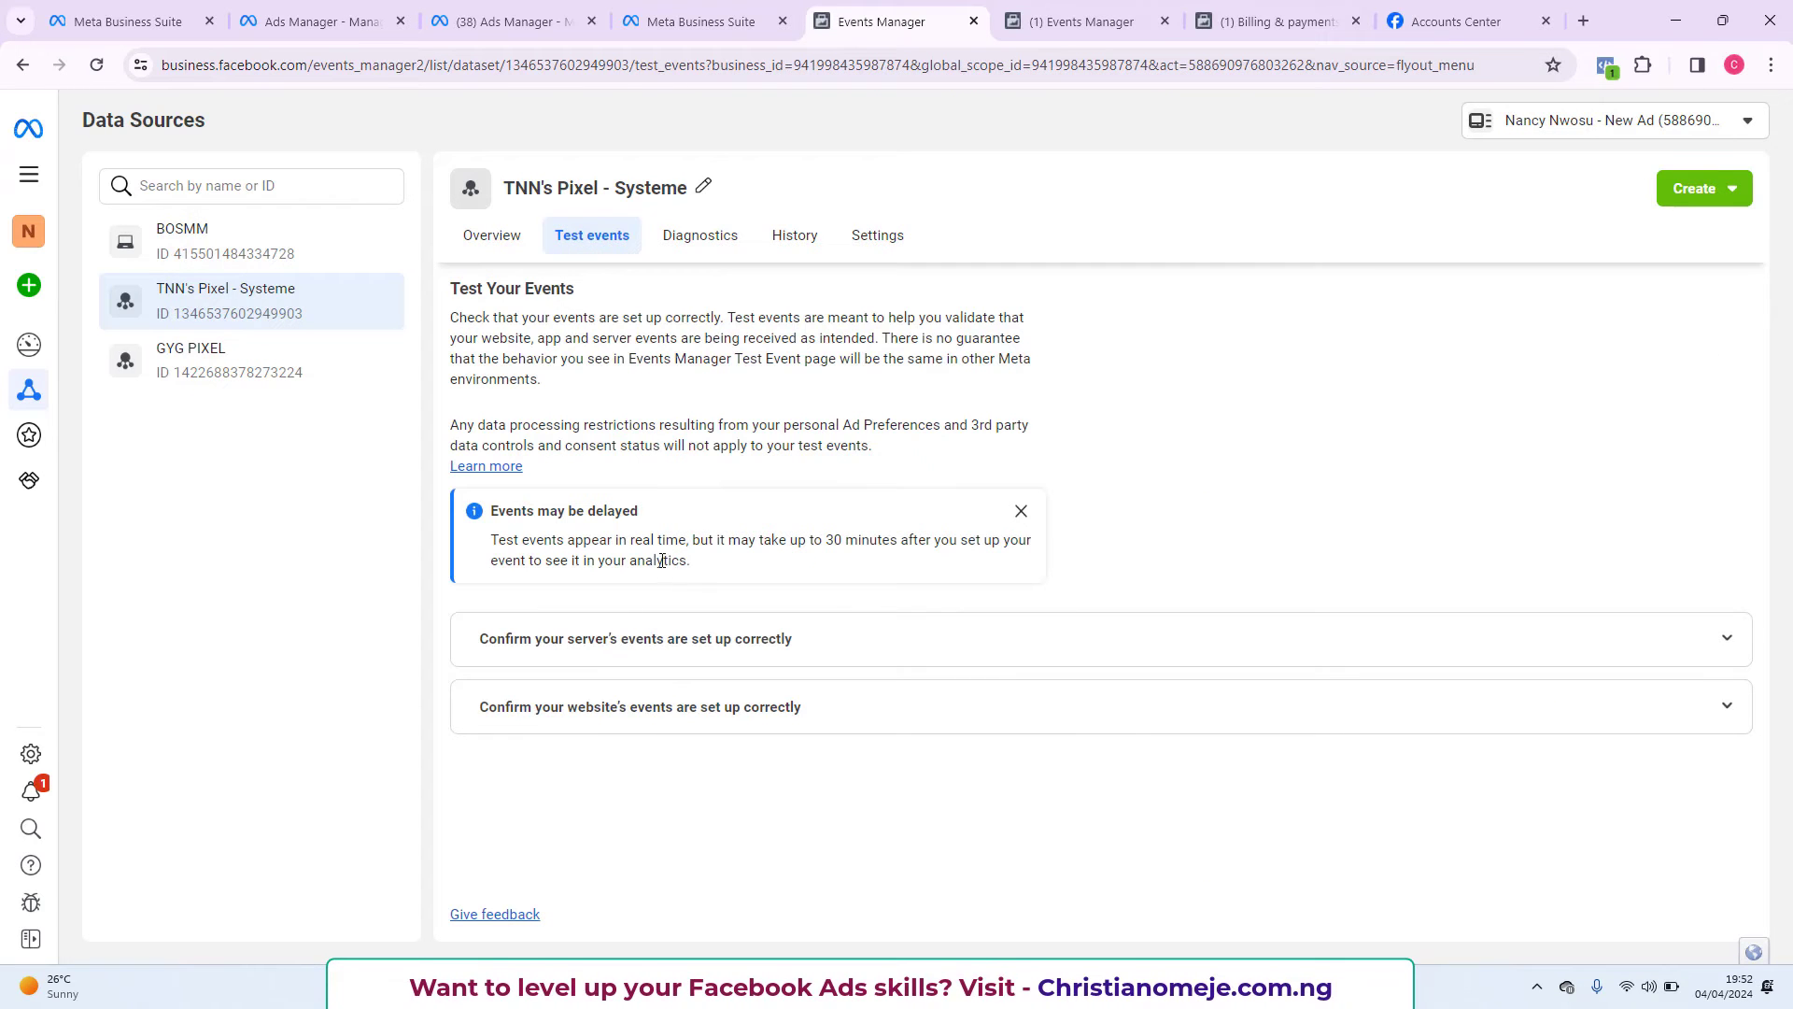
drag(692, 565, 494, 540)
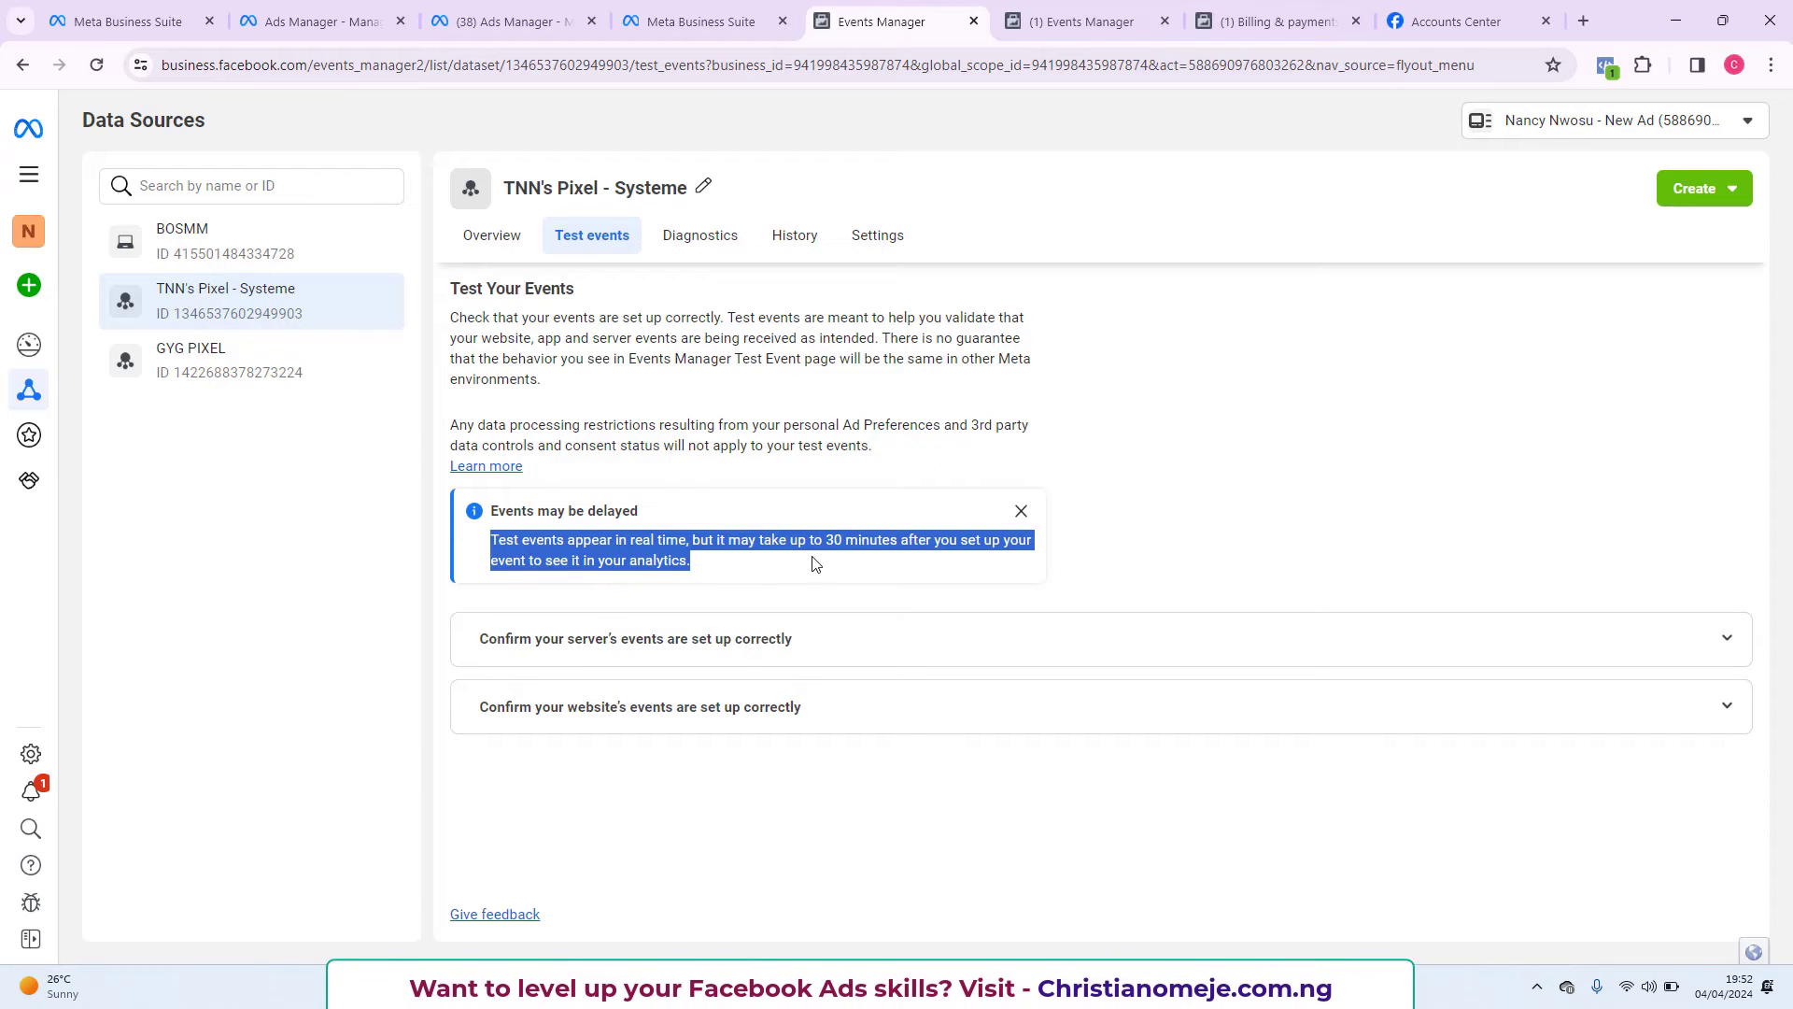
click(840, 564)
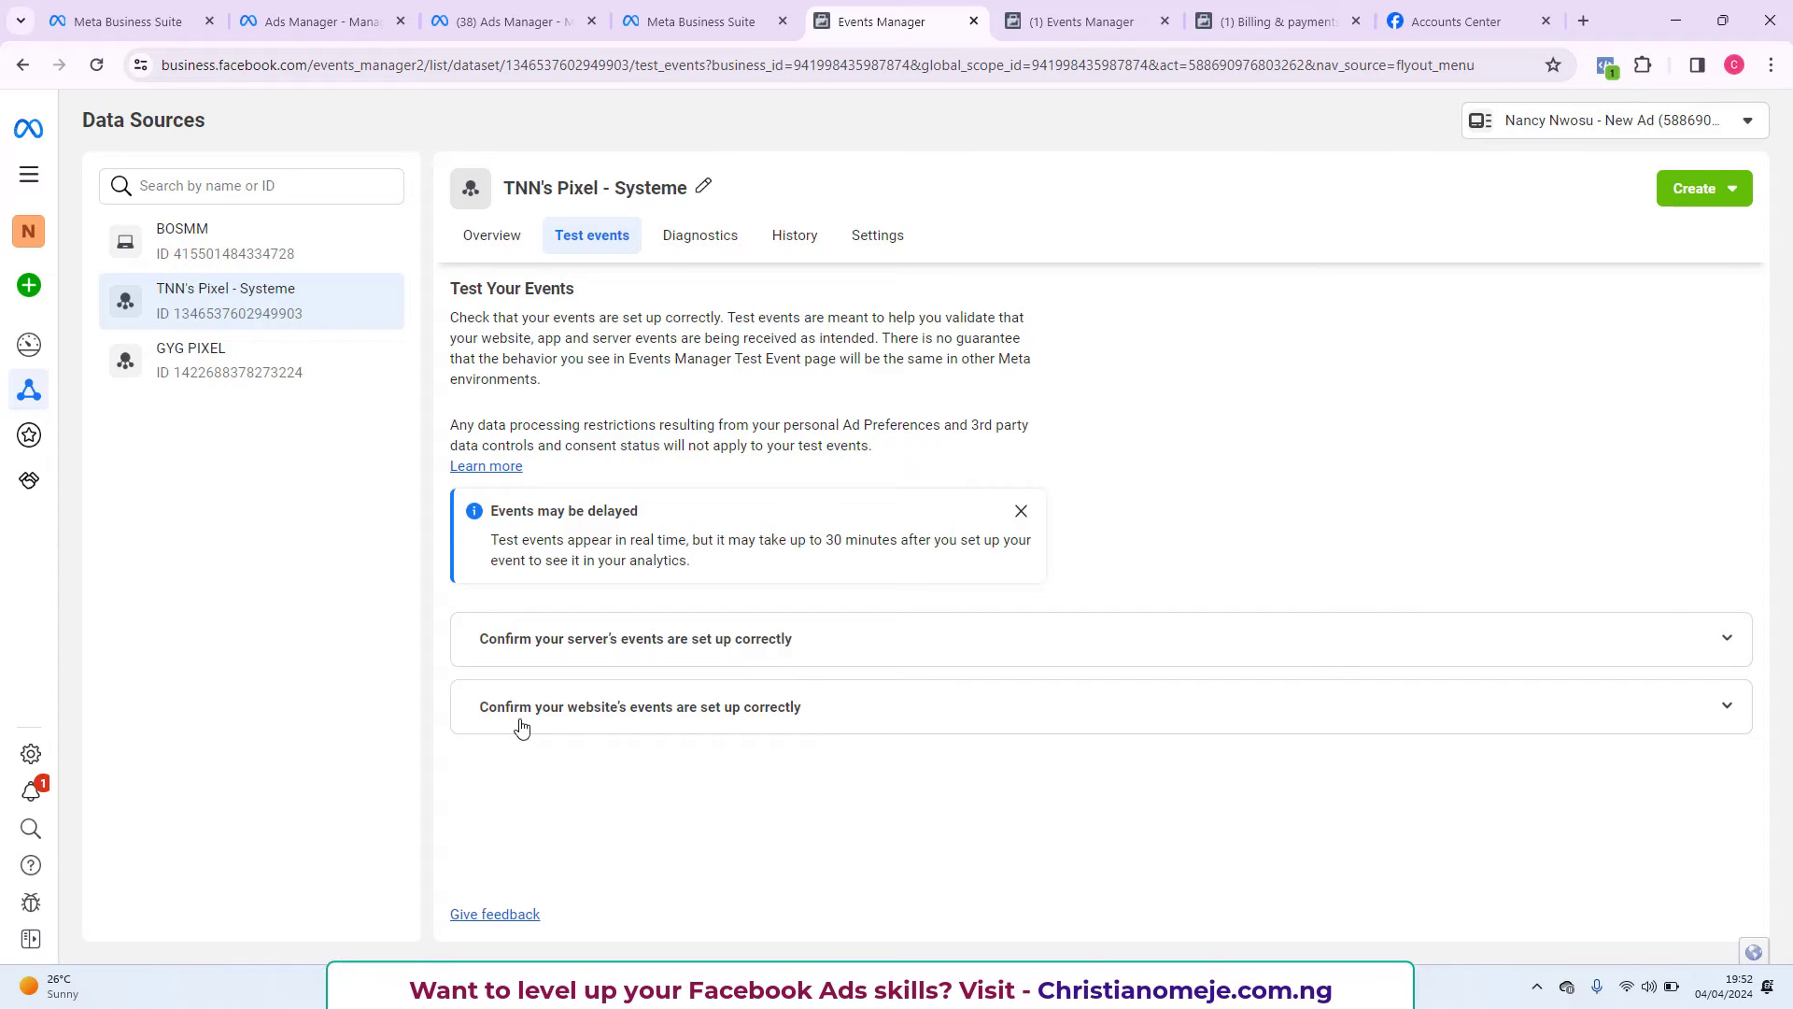
click(720, 708)
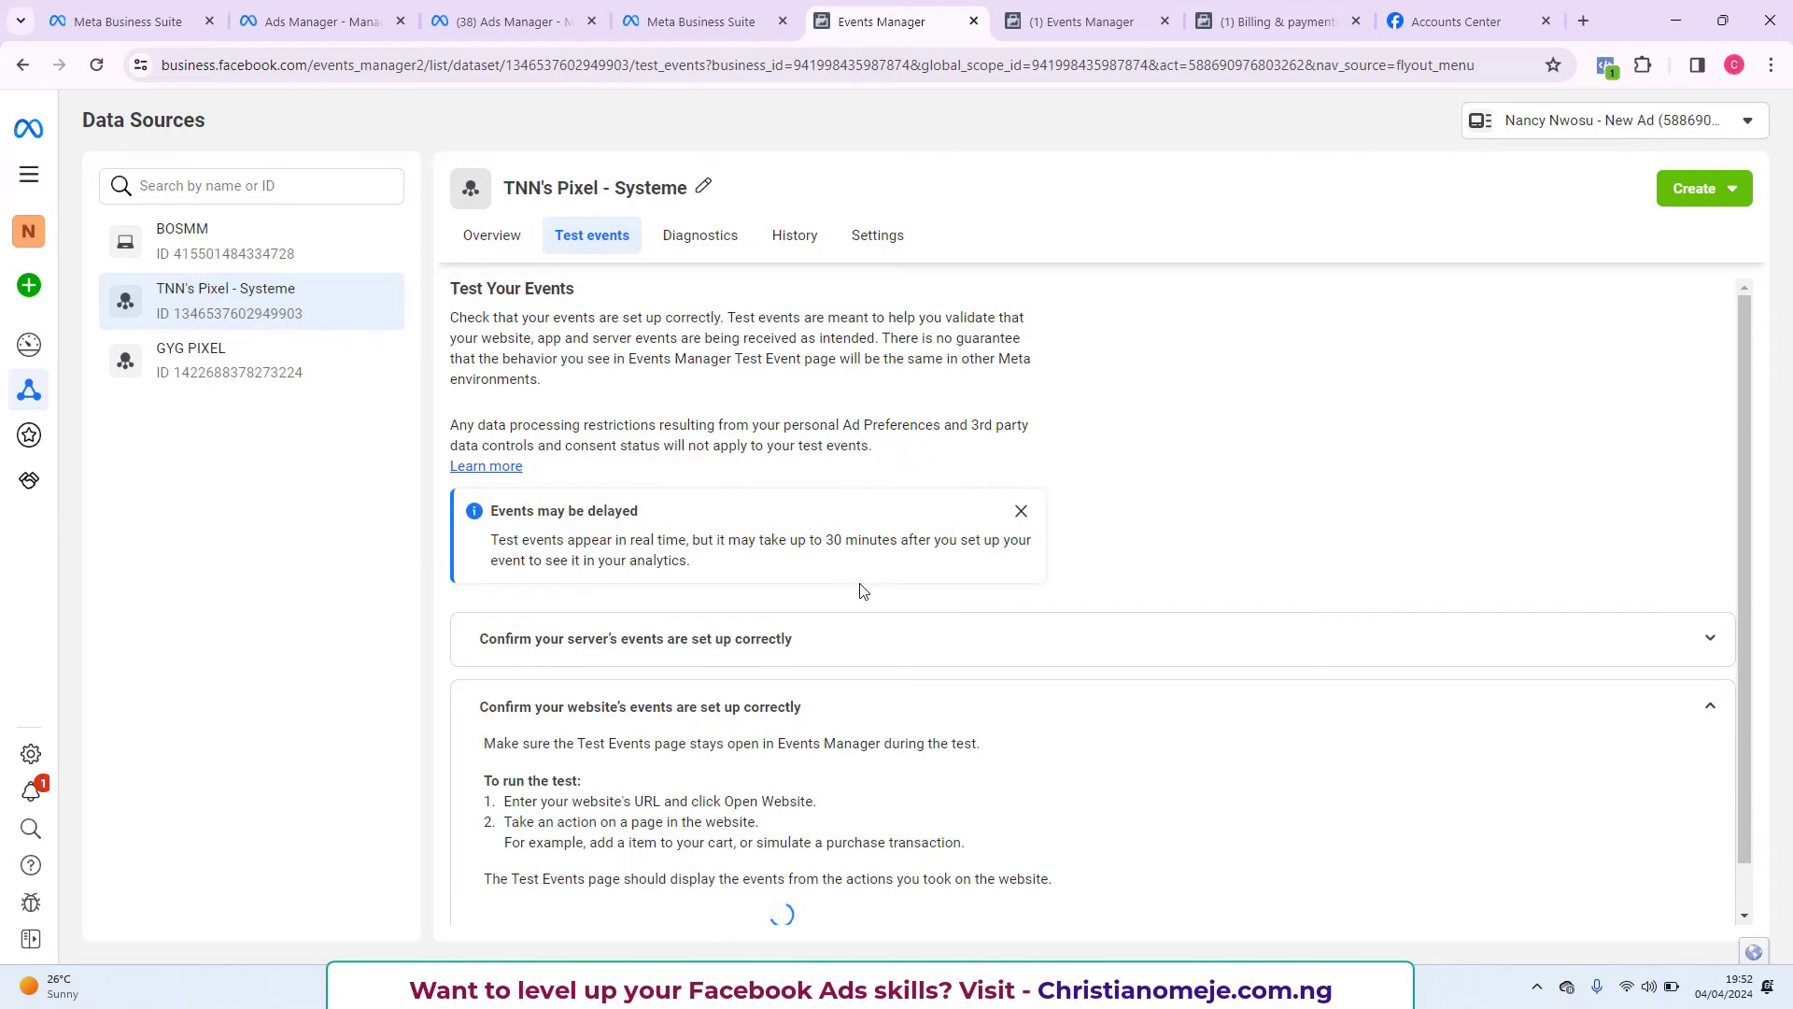
scroll(844, 605, down, 2)
click(850, 599)
click(703, 722)
scroll(696, 742, down, 2)
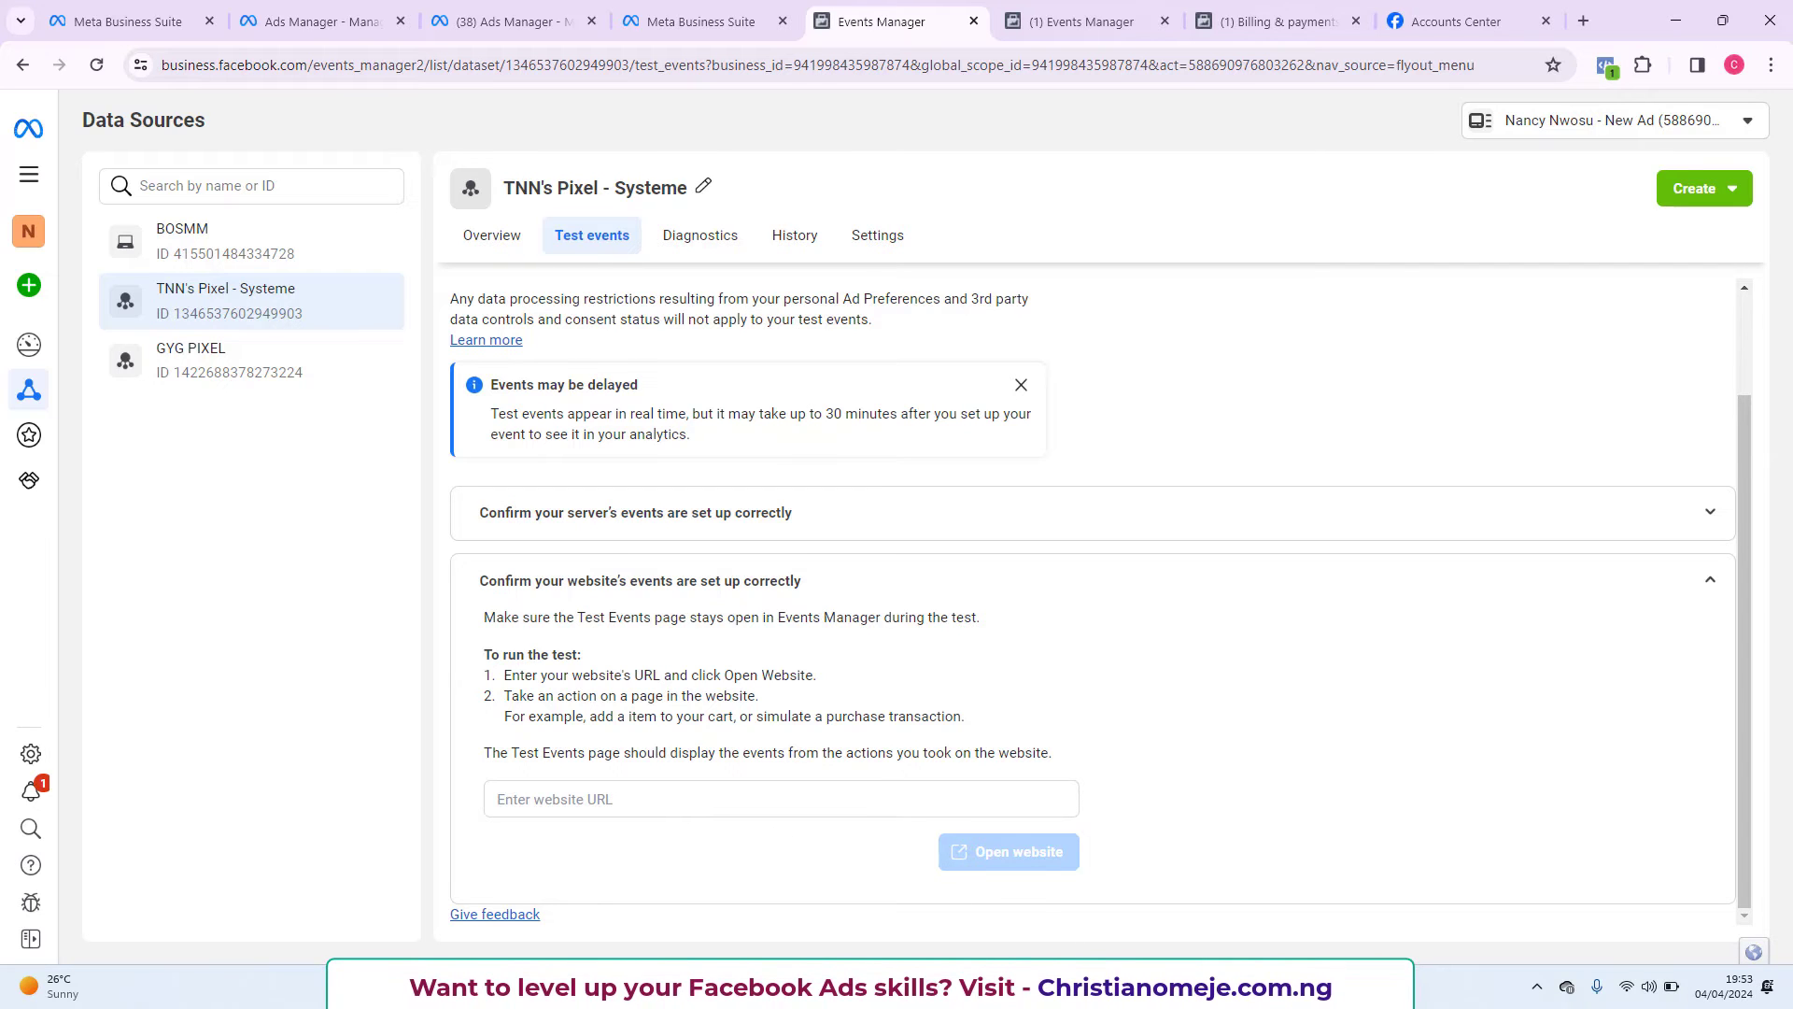
click(1098, 986)
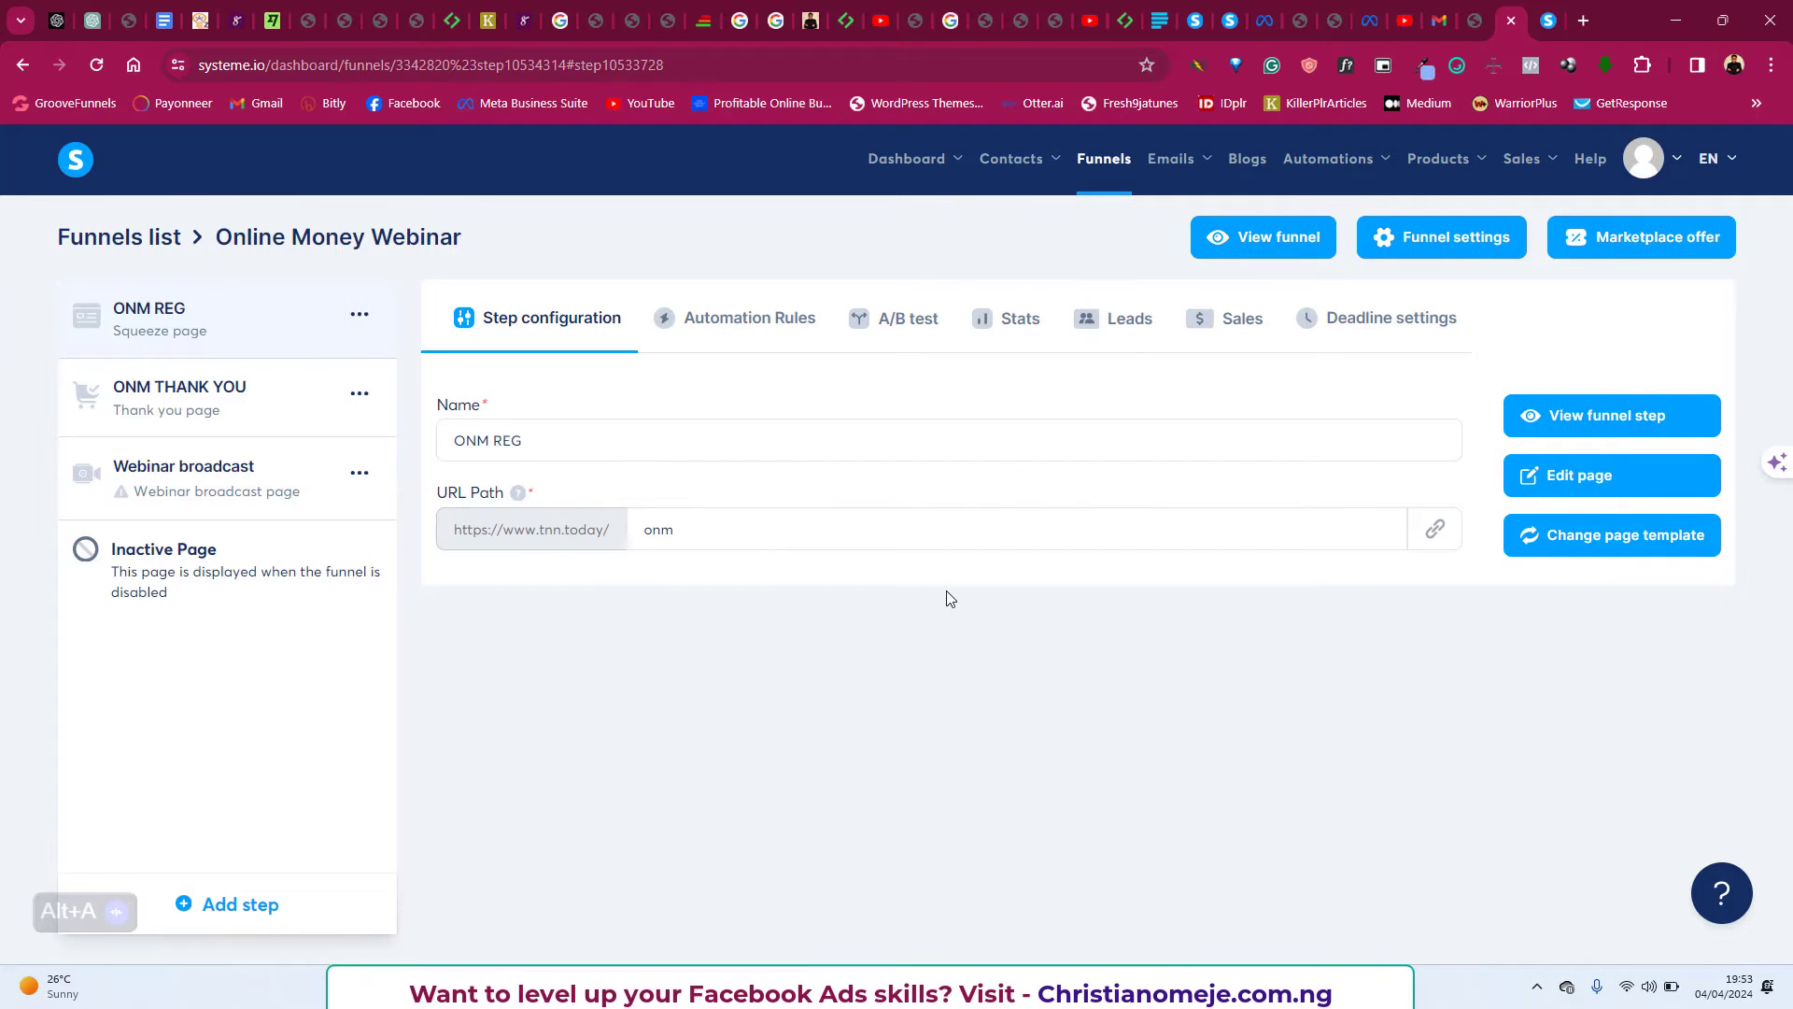
click(1432, 534)
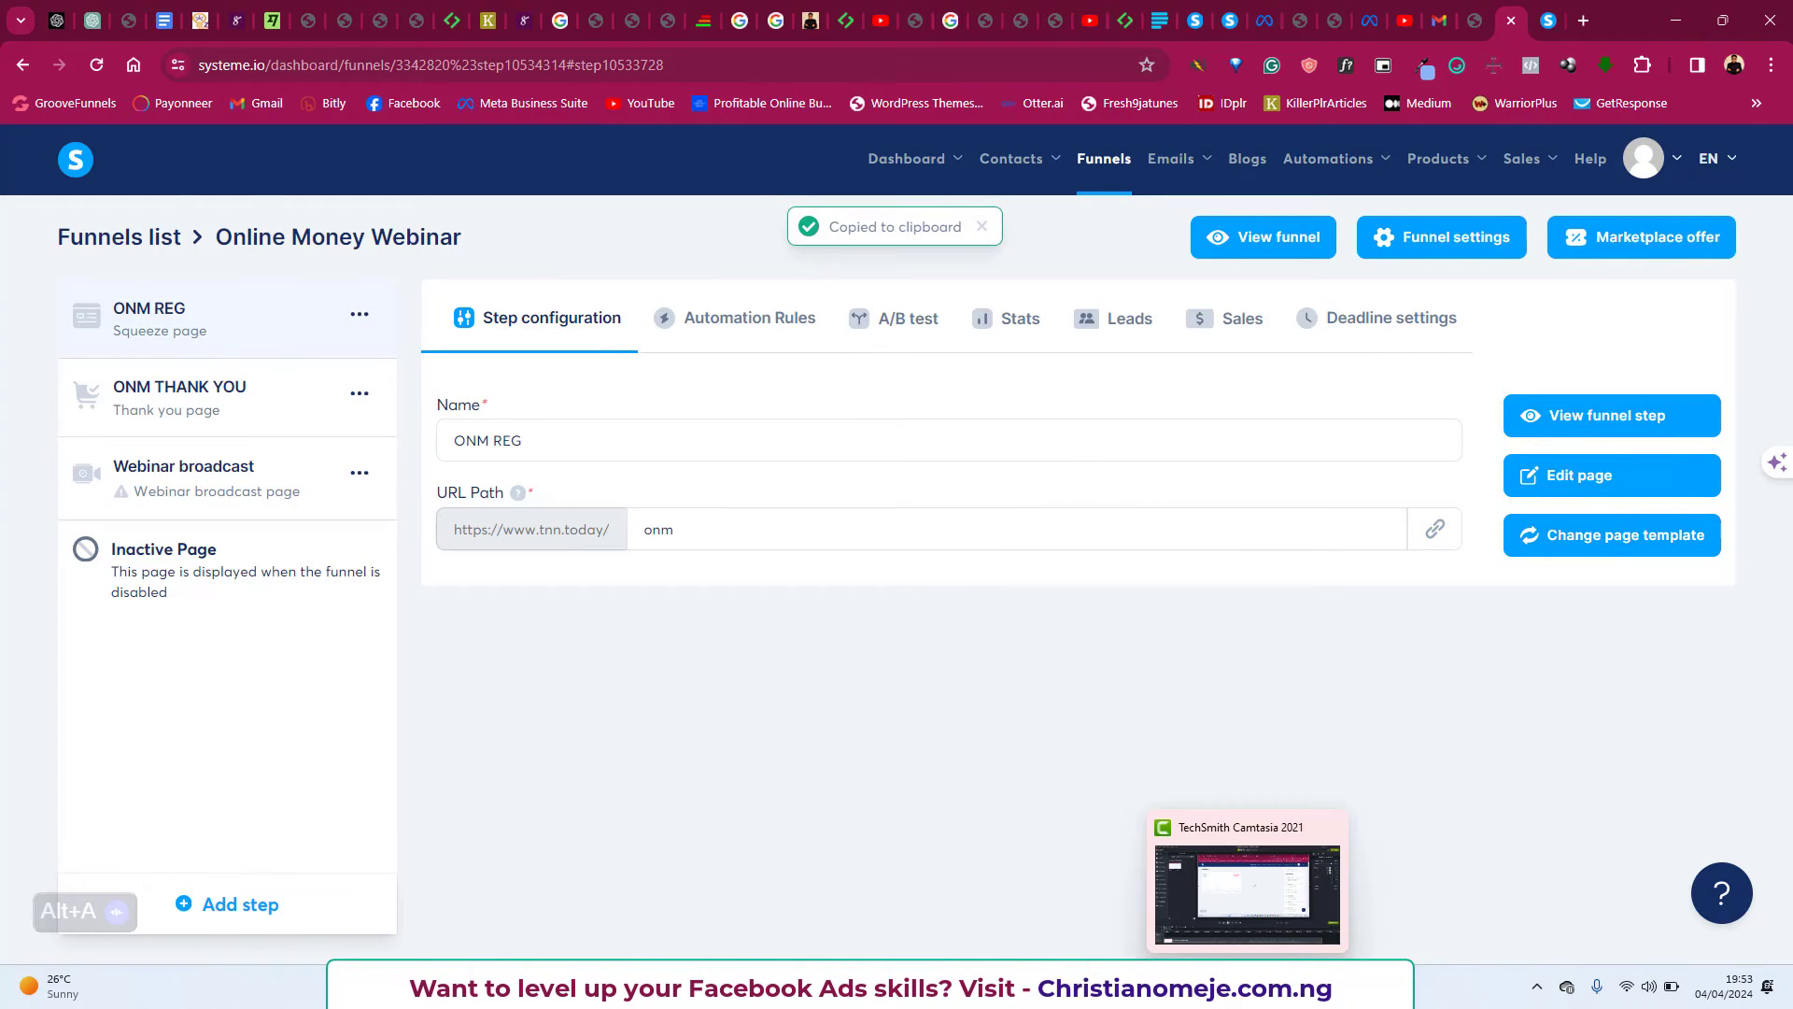
click(1098, 986)
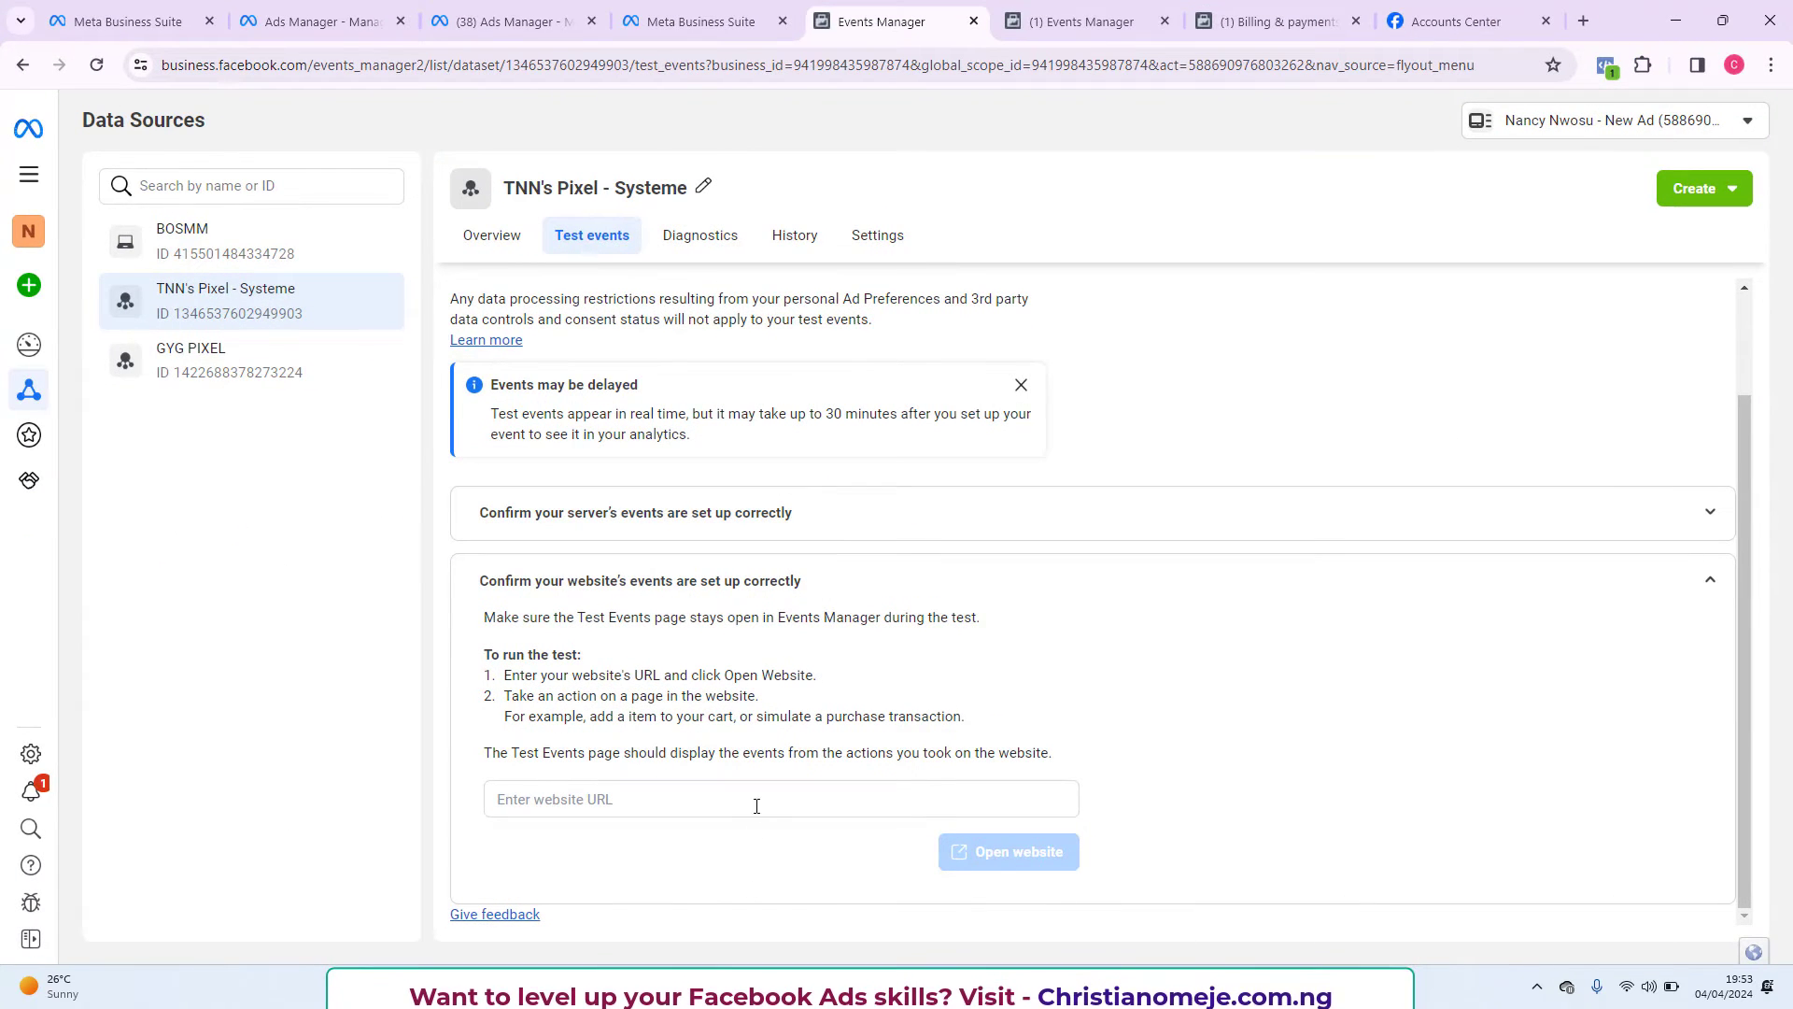
click(755, 801)
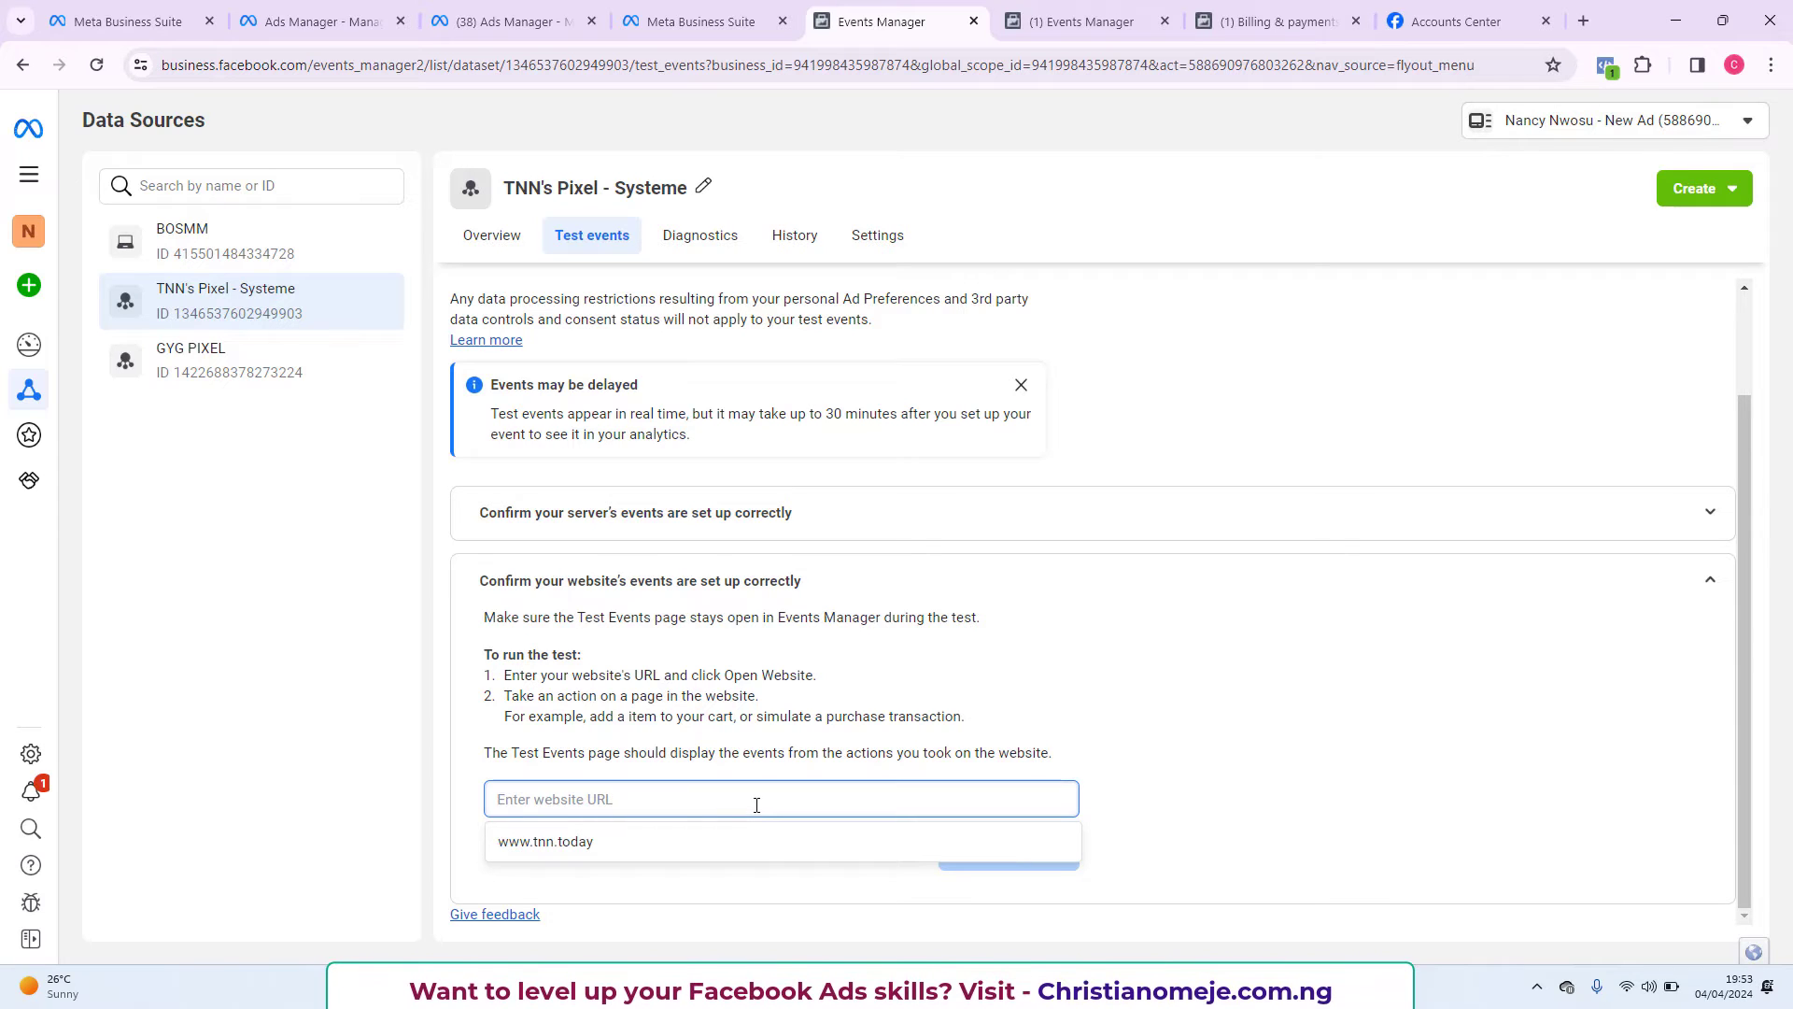
key(ctrl+v)
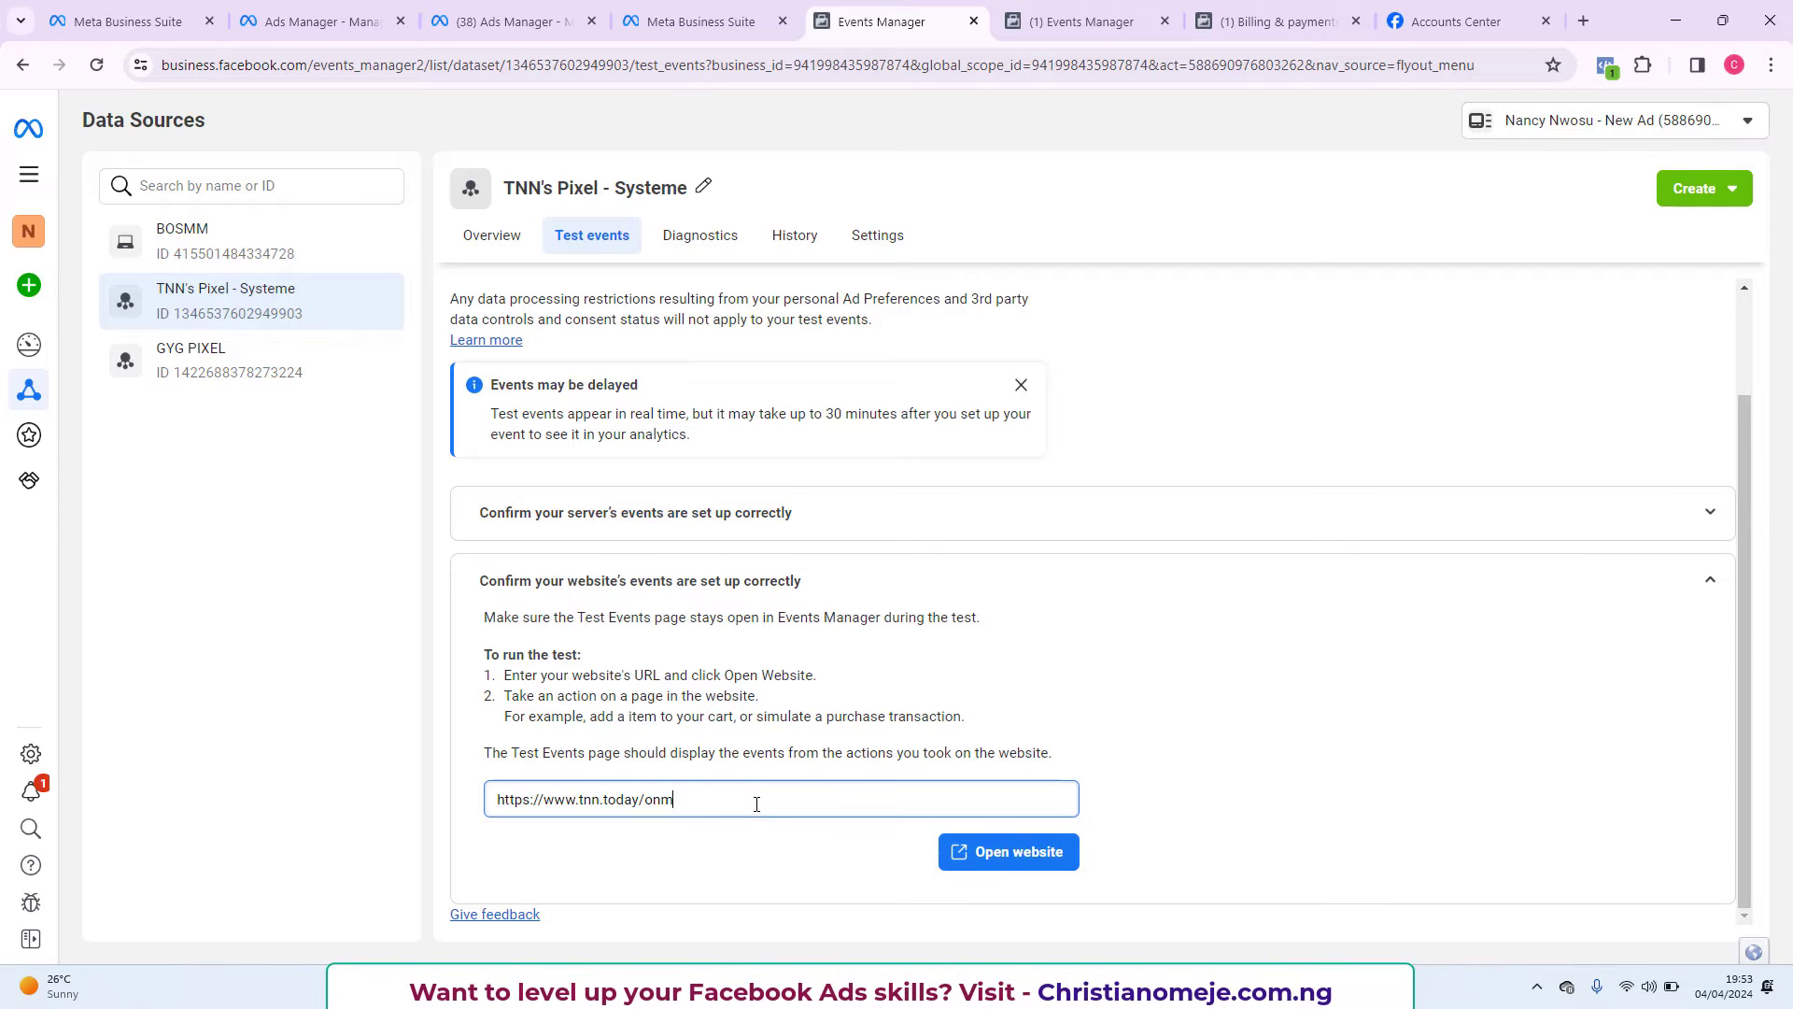
click(1024, 854)
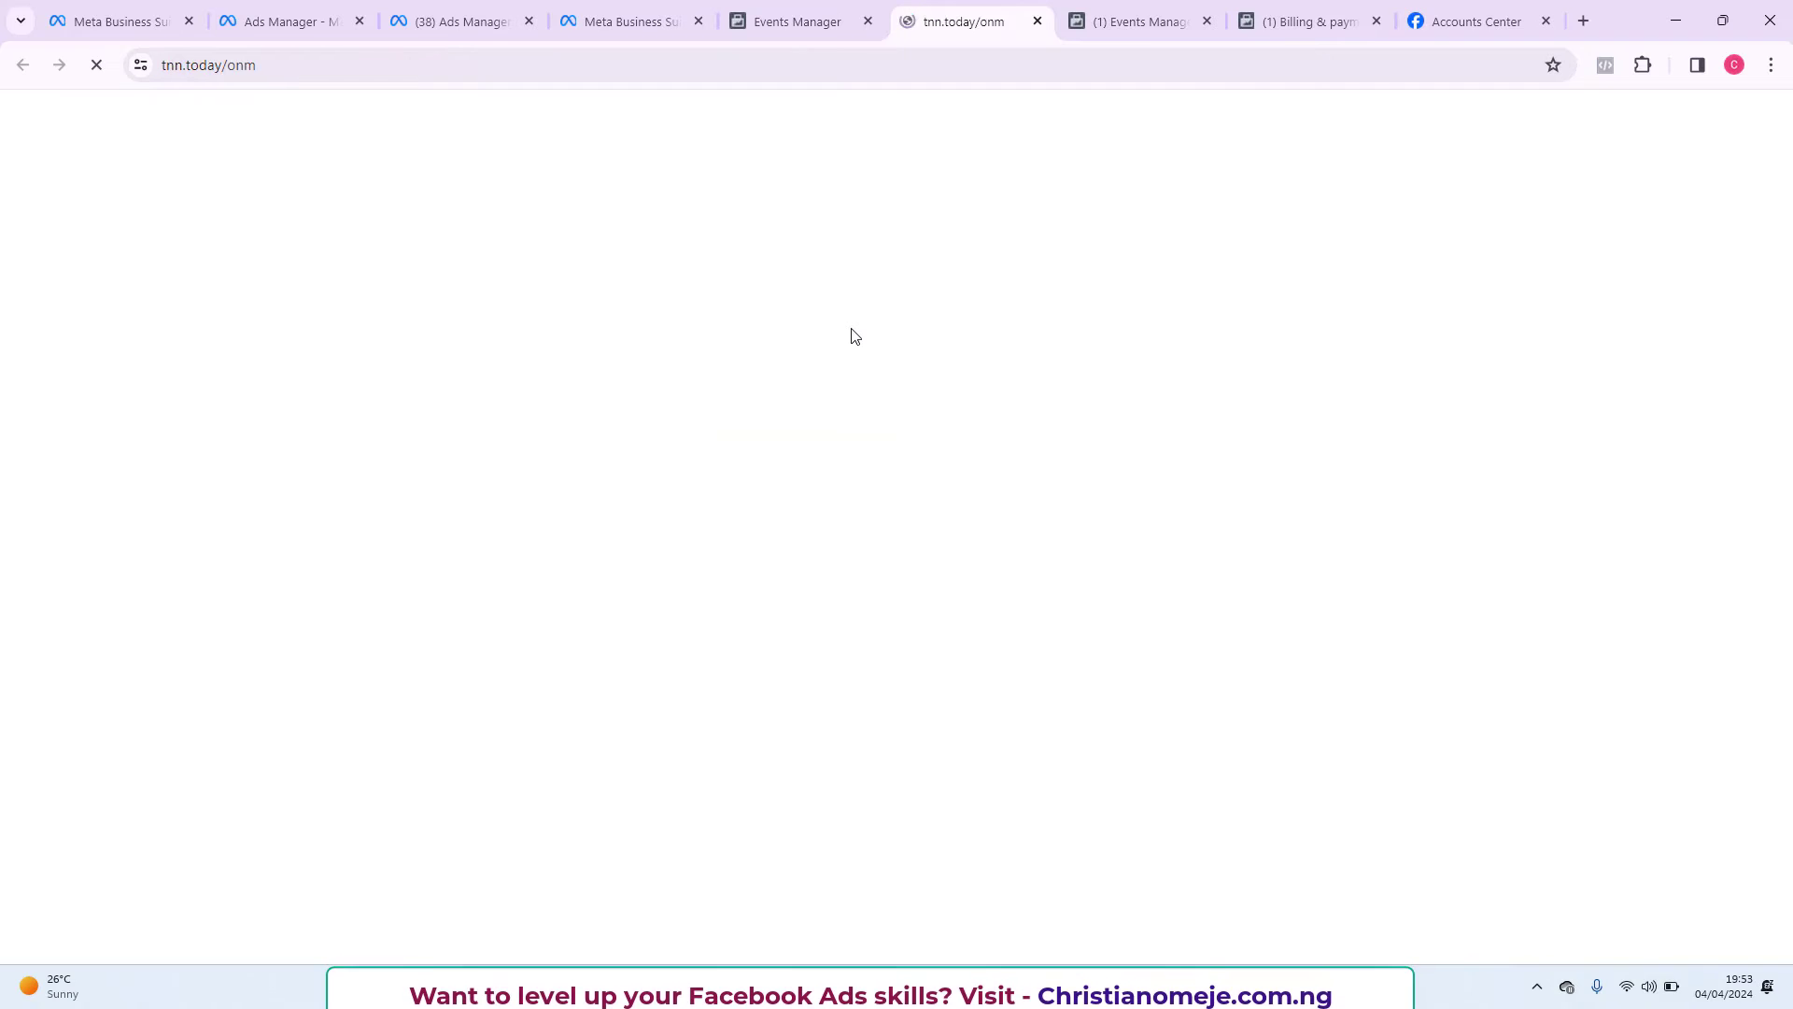
Check the pixel detected on the ONM REG page with the Pixel Helper extension and return to Events Manager.
click(1615, 74)
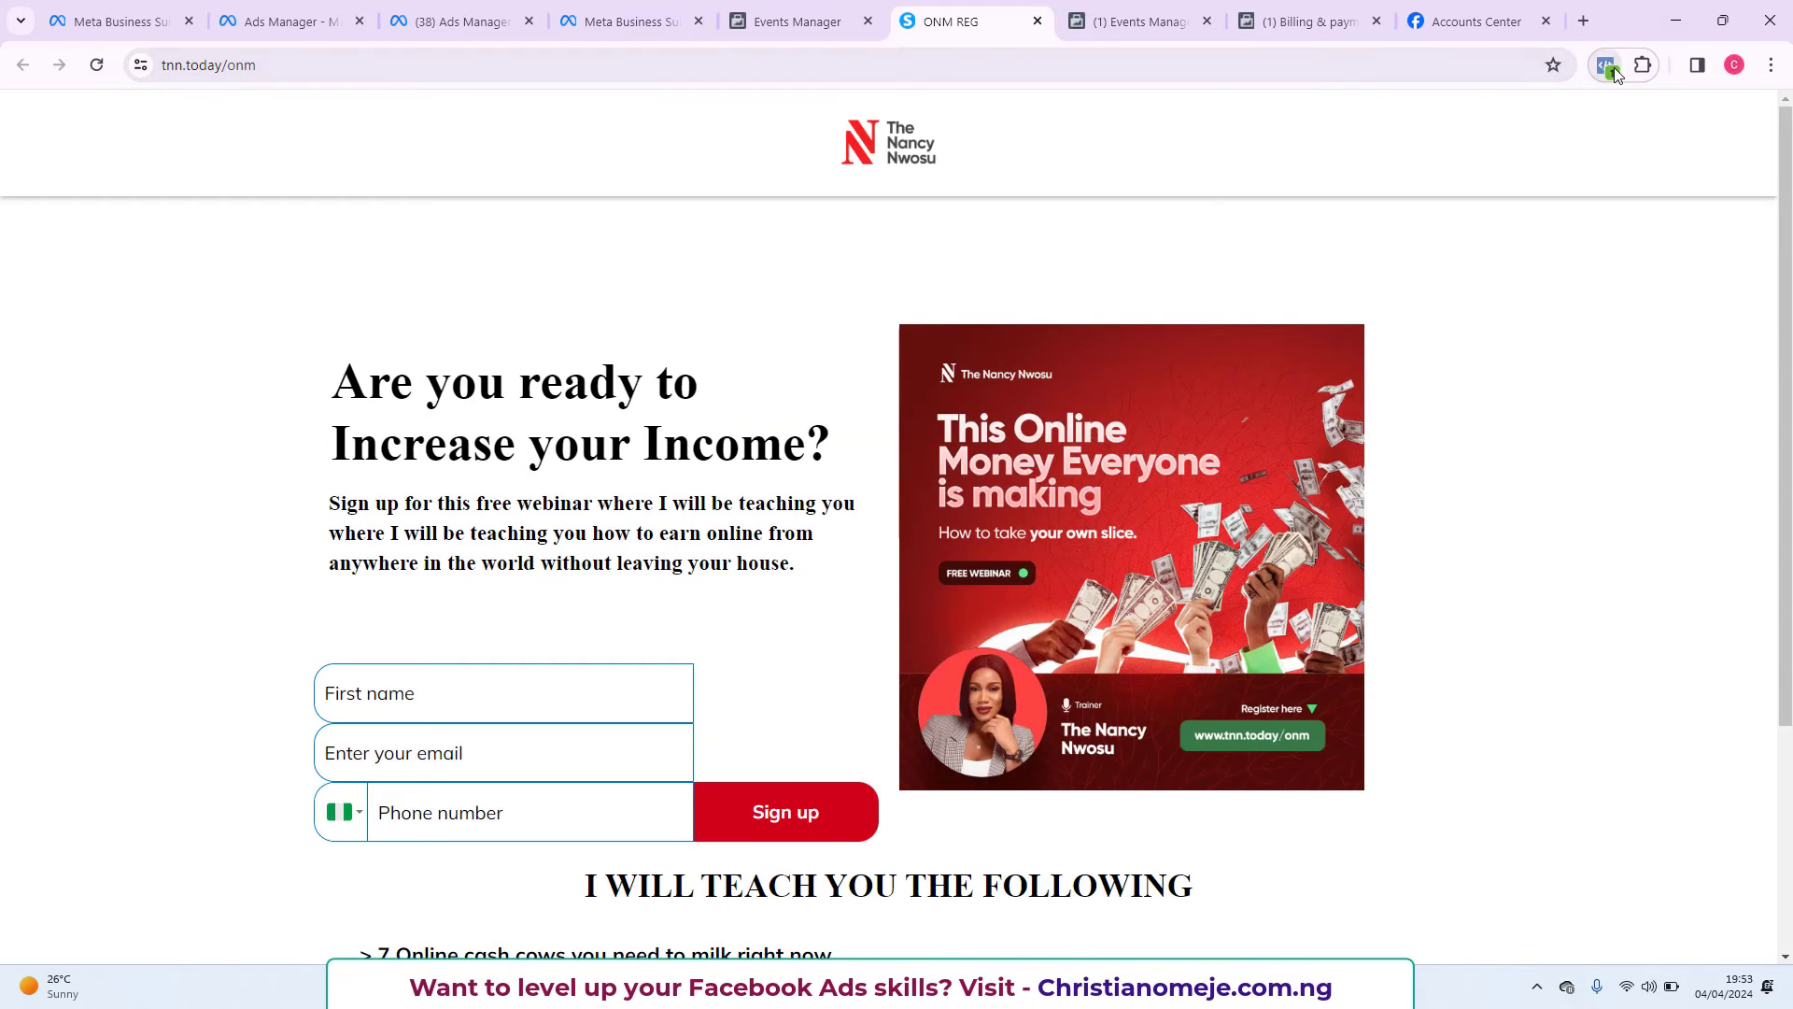
drag(1339, 282, 1213, 288)
click(1112, 227)
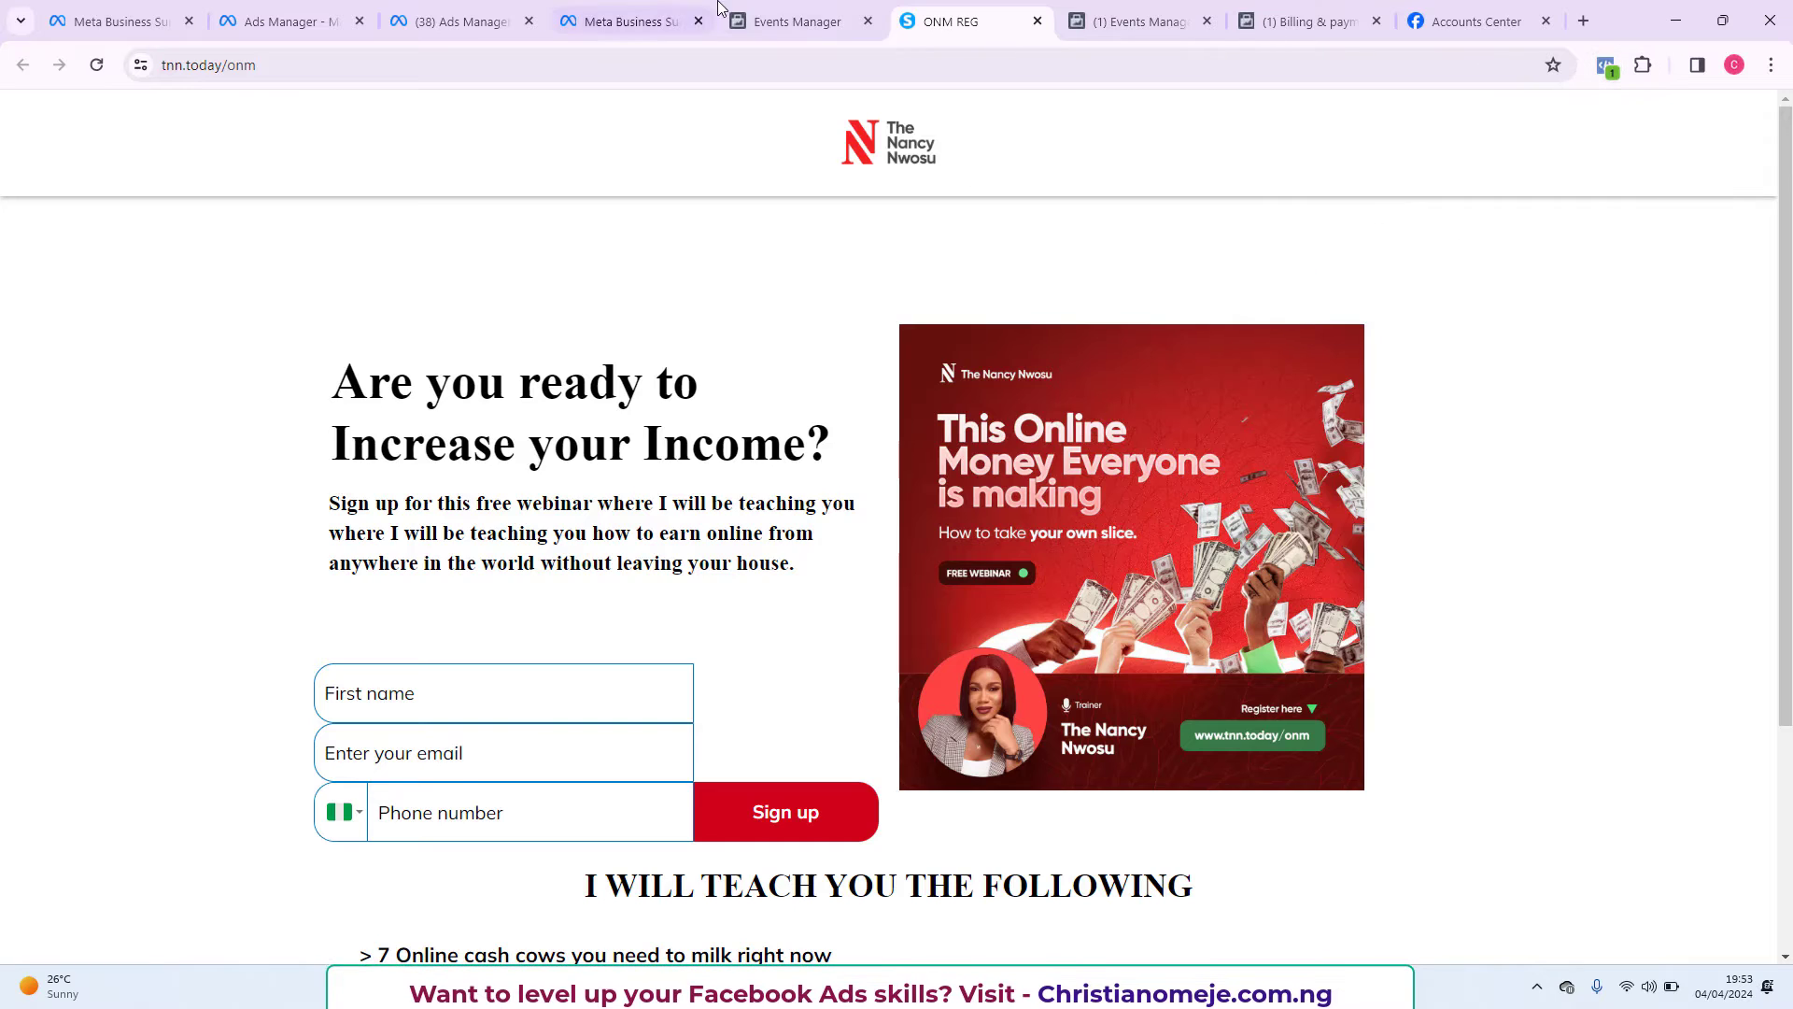
click(841, 13)
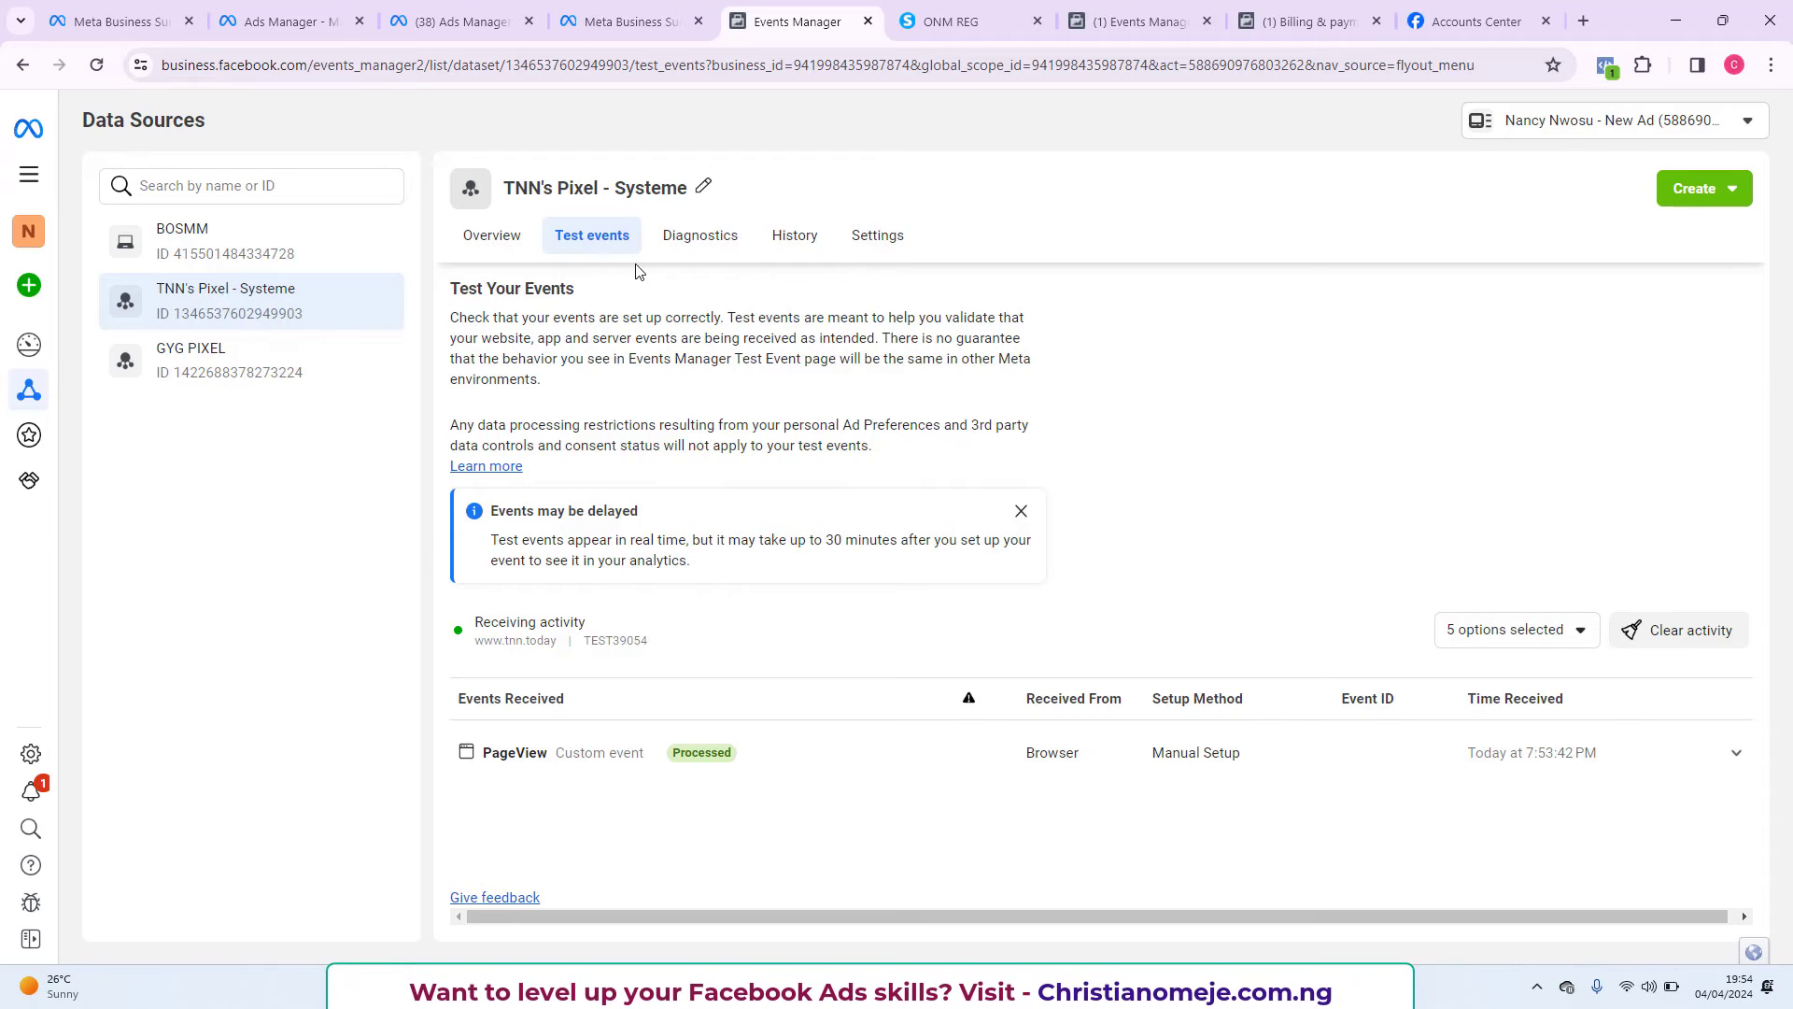
click(874, 239)
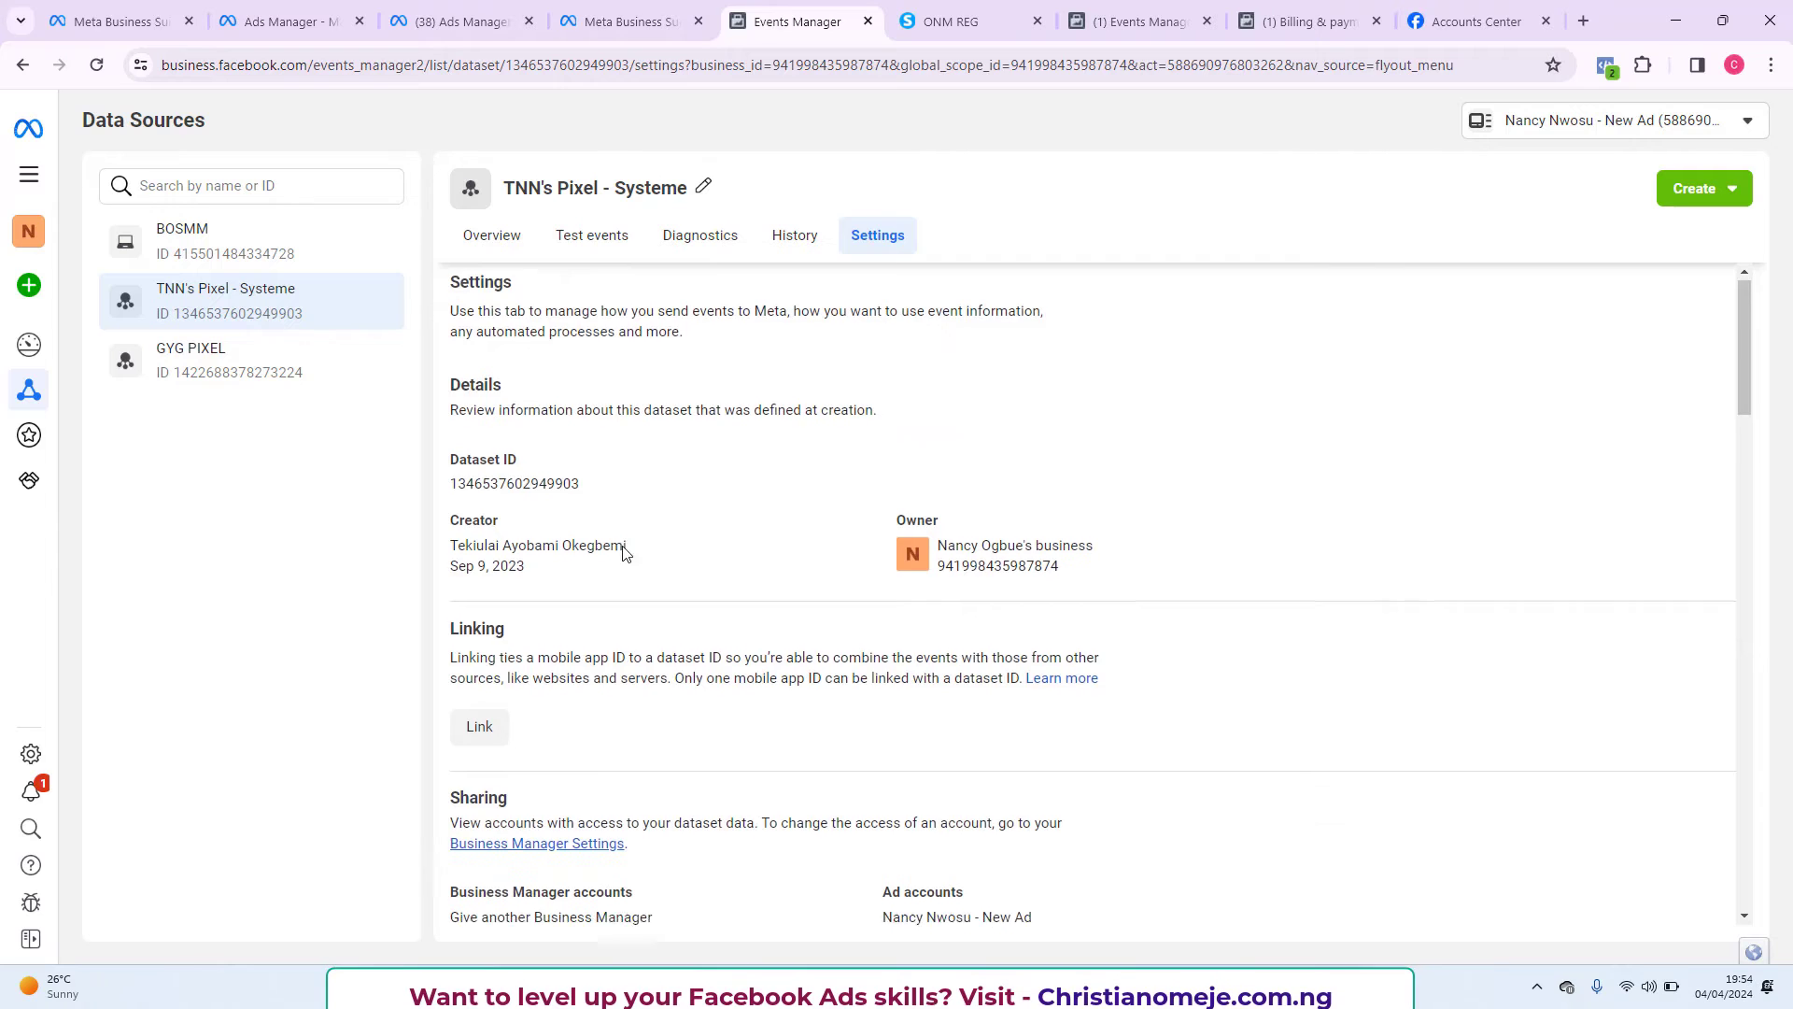
scroll(624, 544, down, 9)
scroll(626, 545, down, 5)
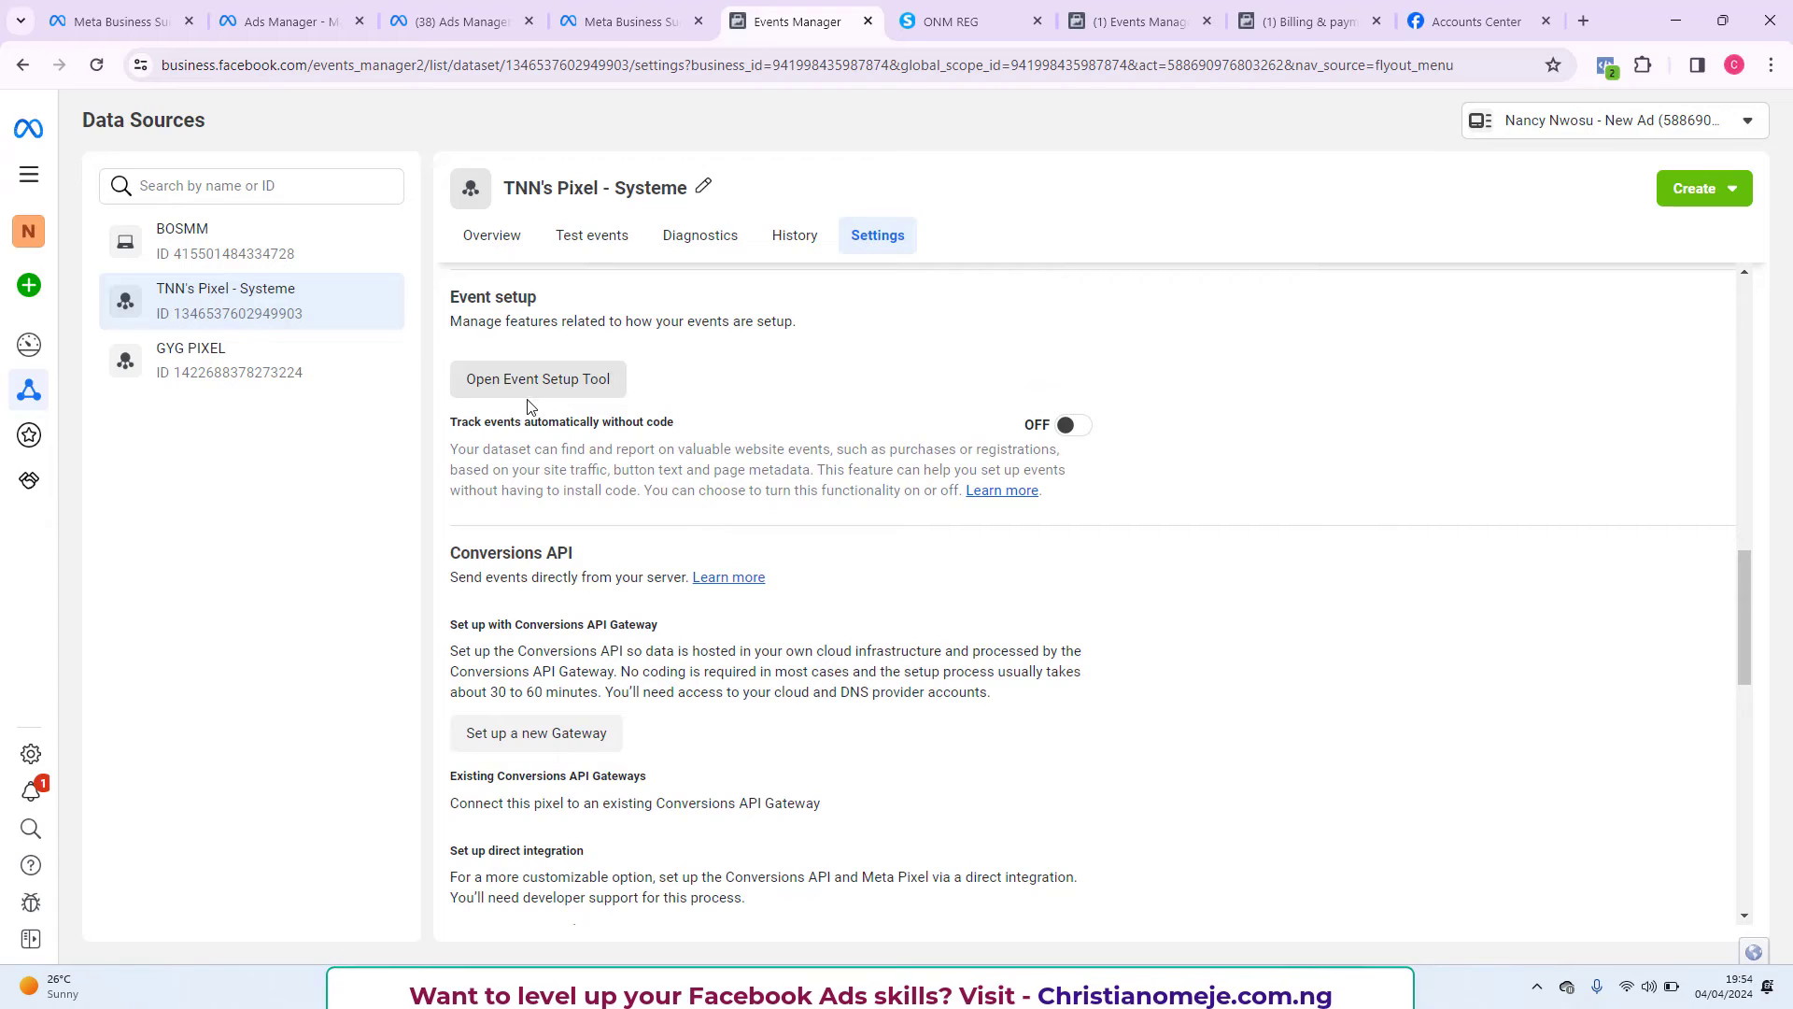
click(556, 381)
click(789, 500)
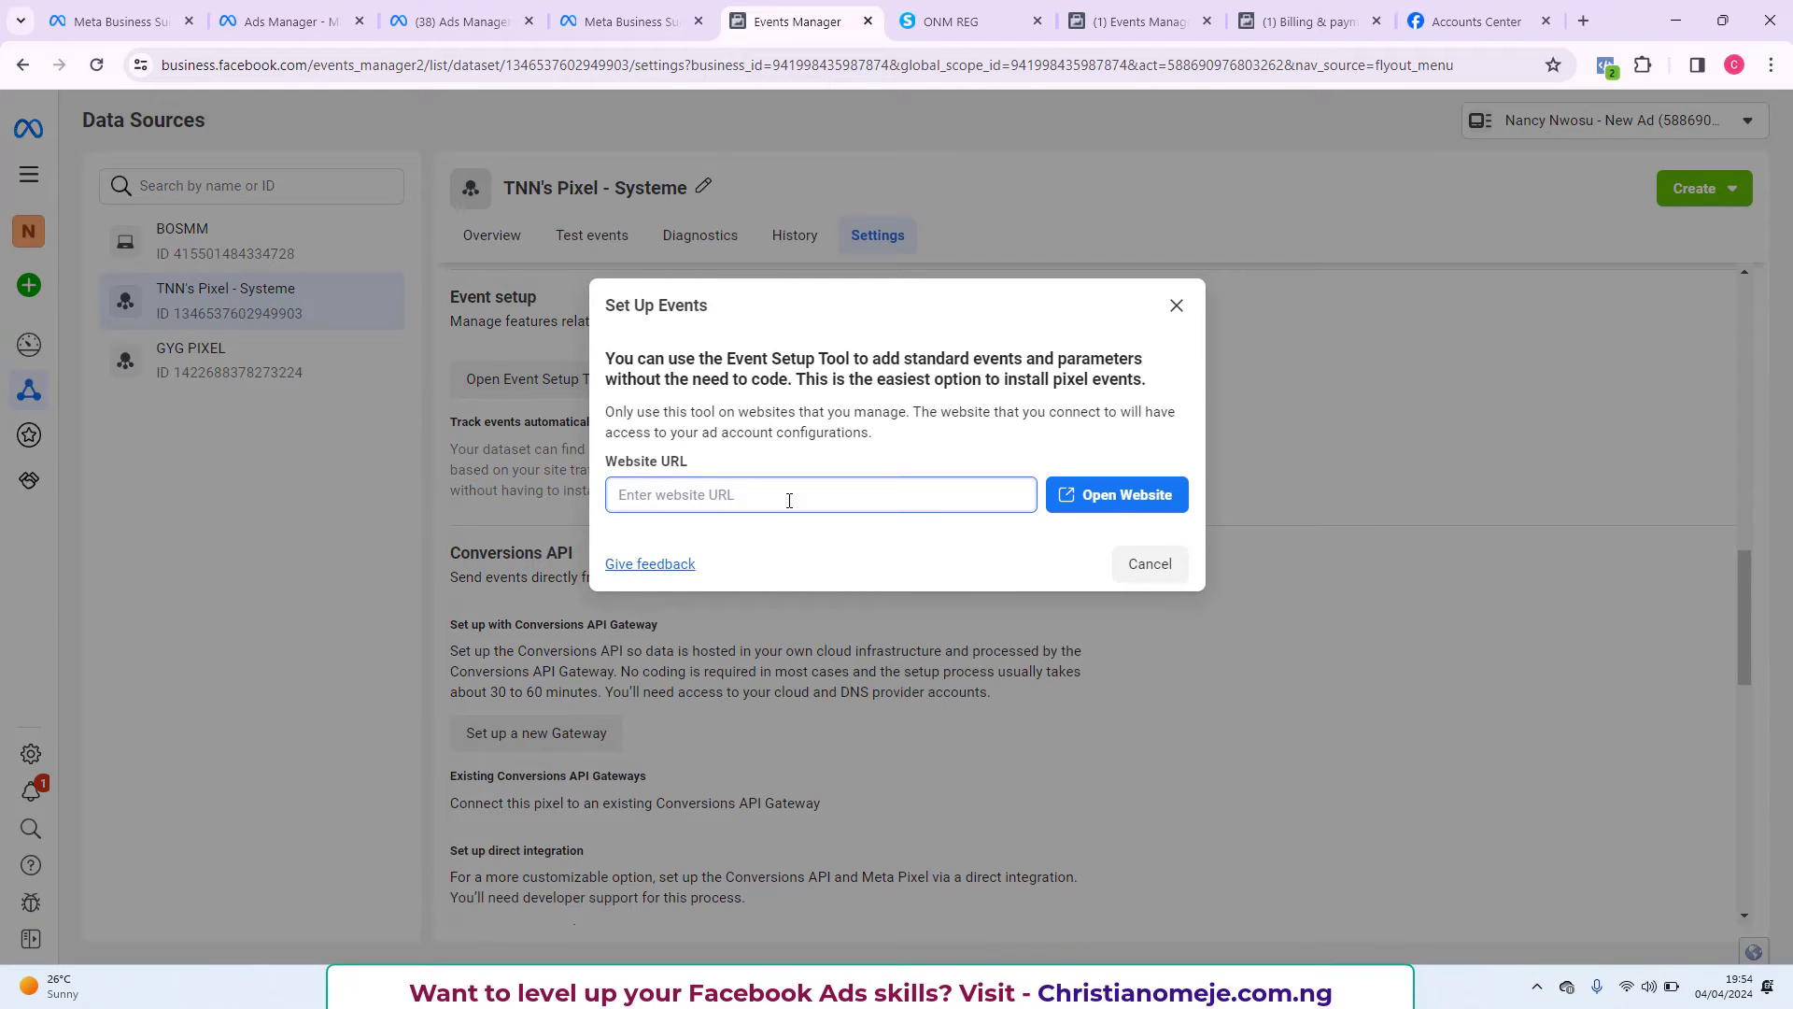
key(ctrl+v)
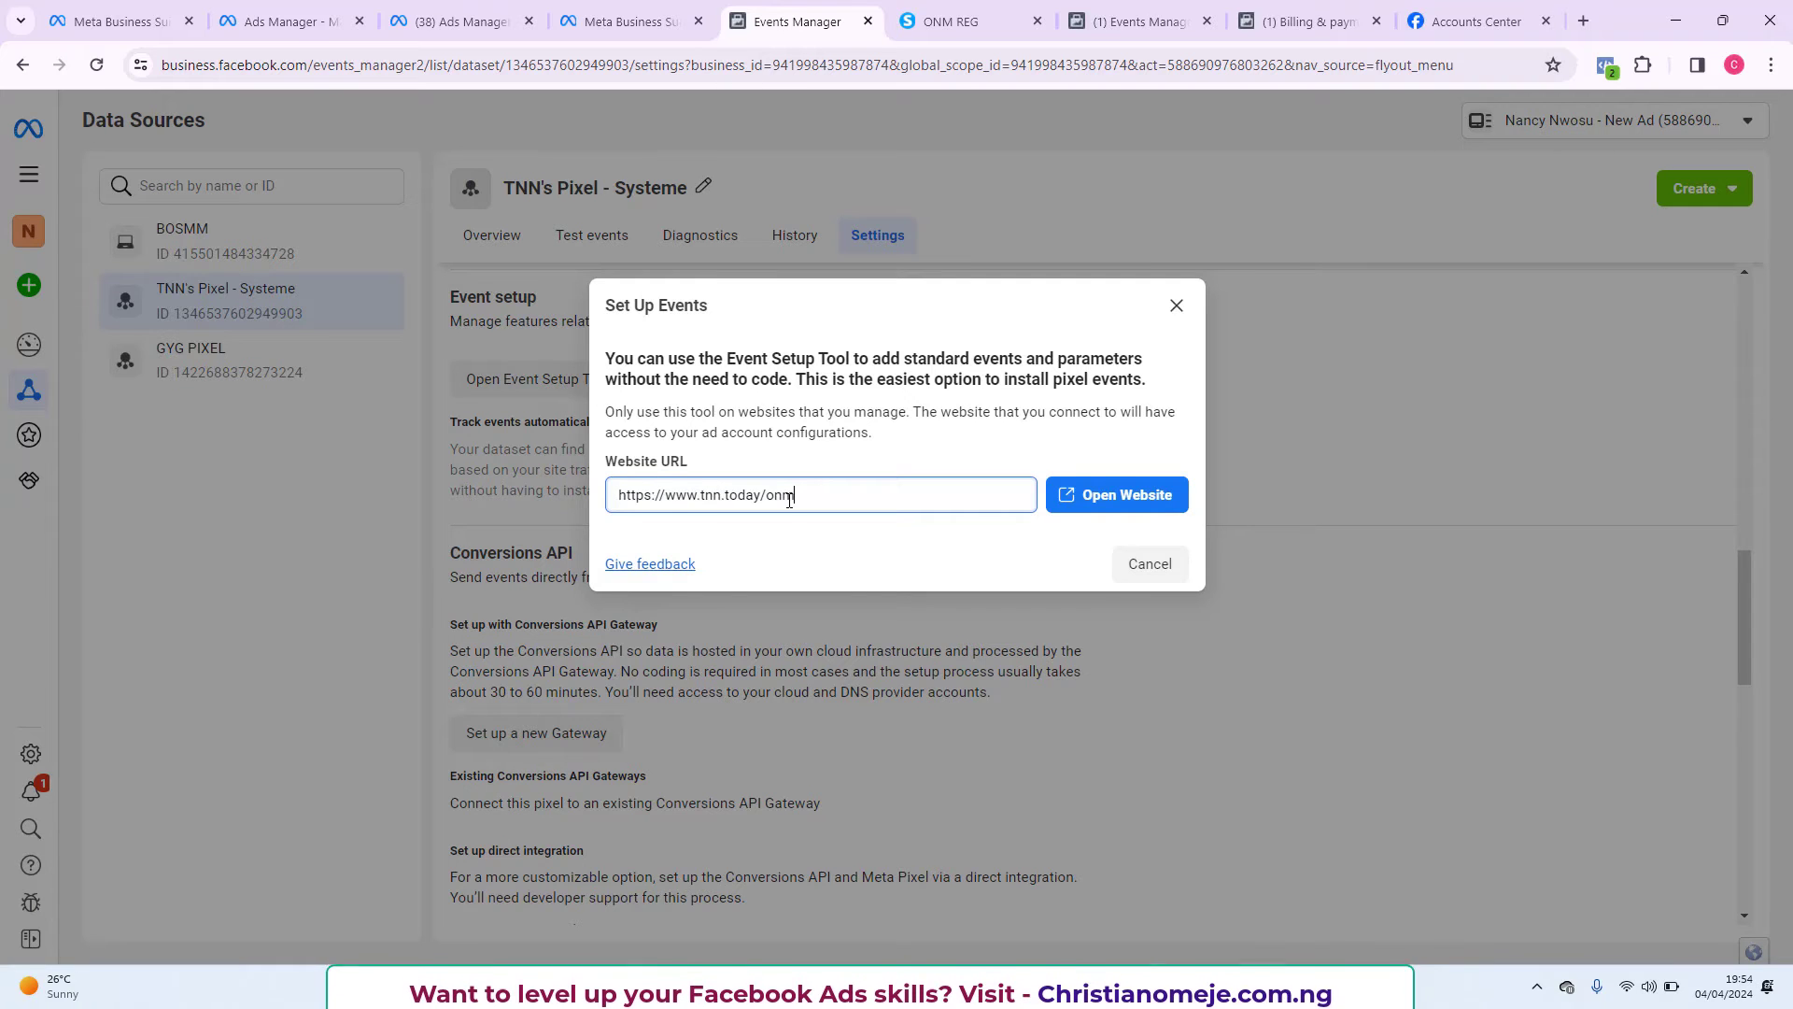
click(1148, 495)
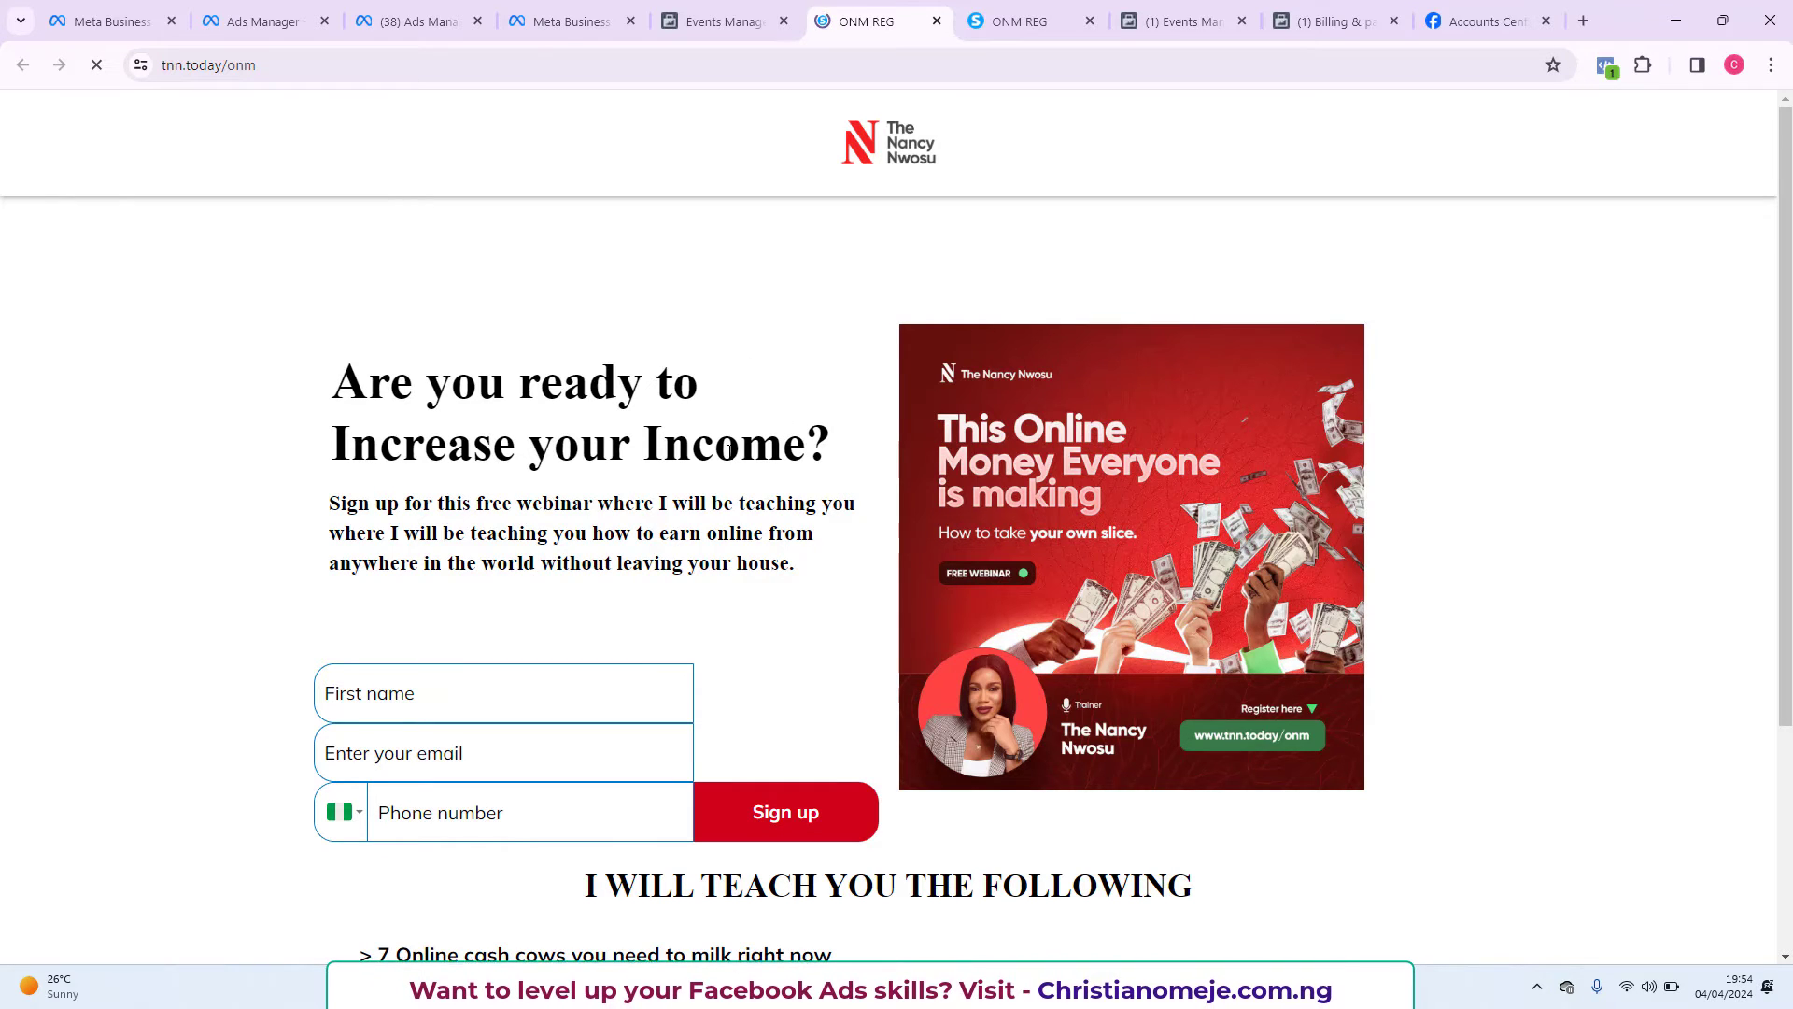
scroll(756, 443, down, 4)
scroll(768, 461, up, 4)
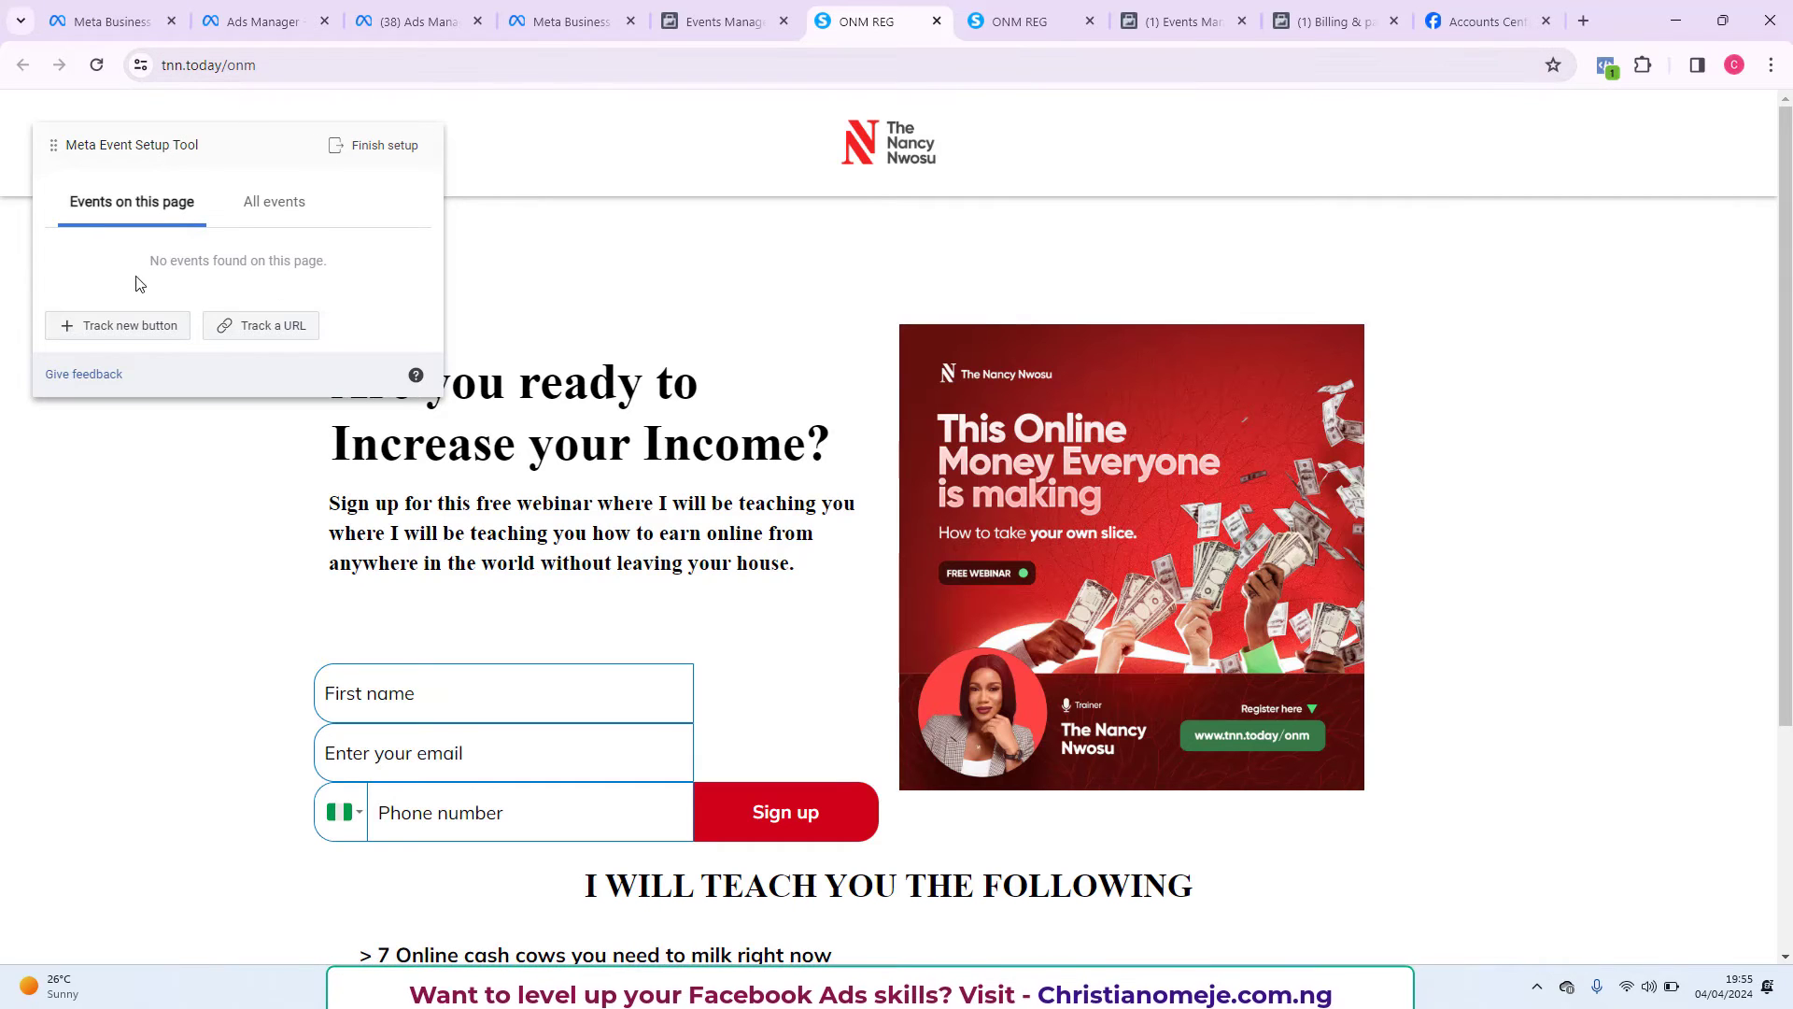
click(260, 323)
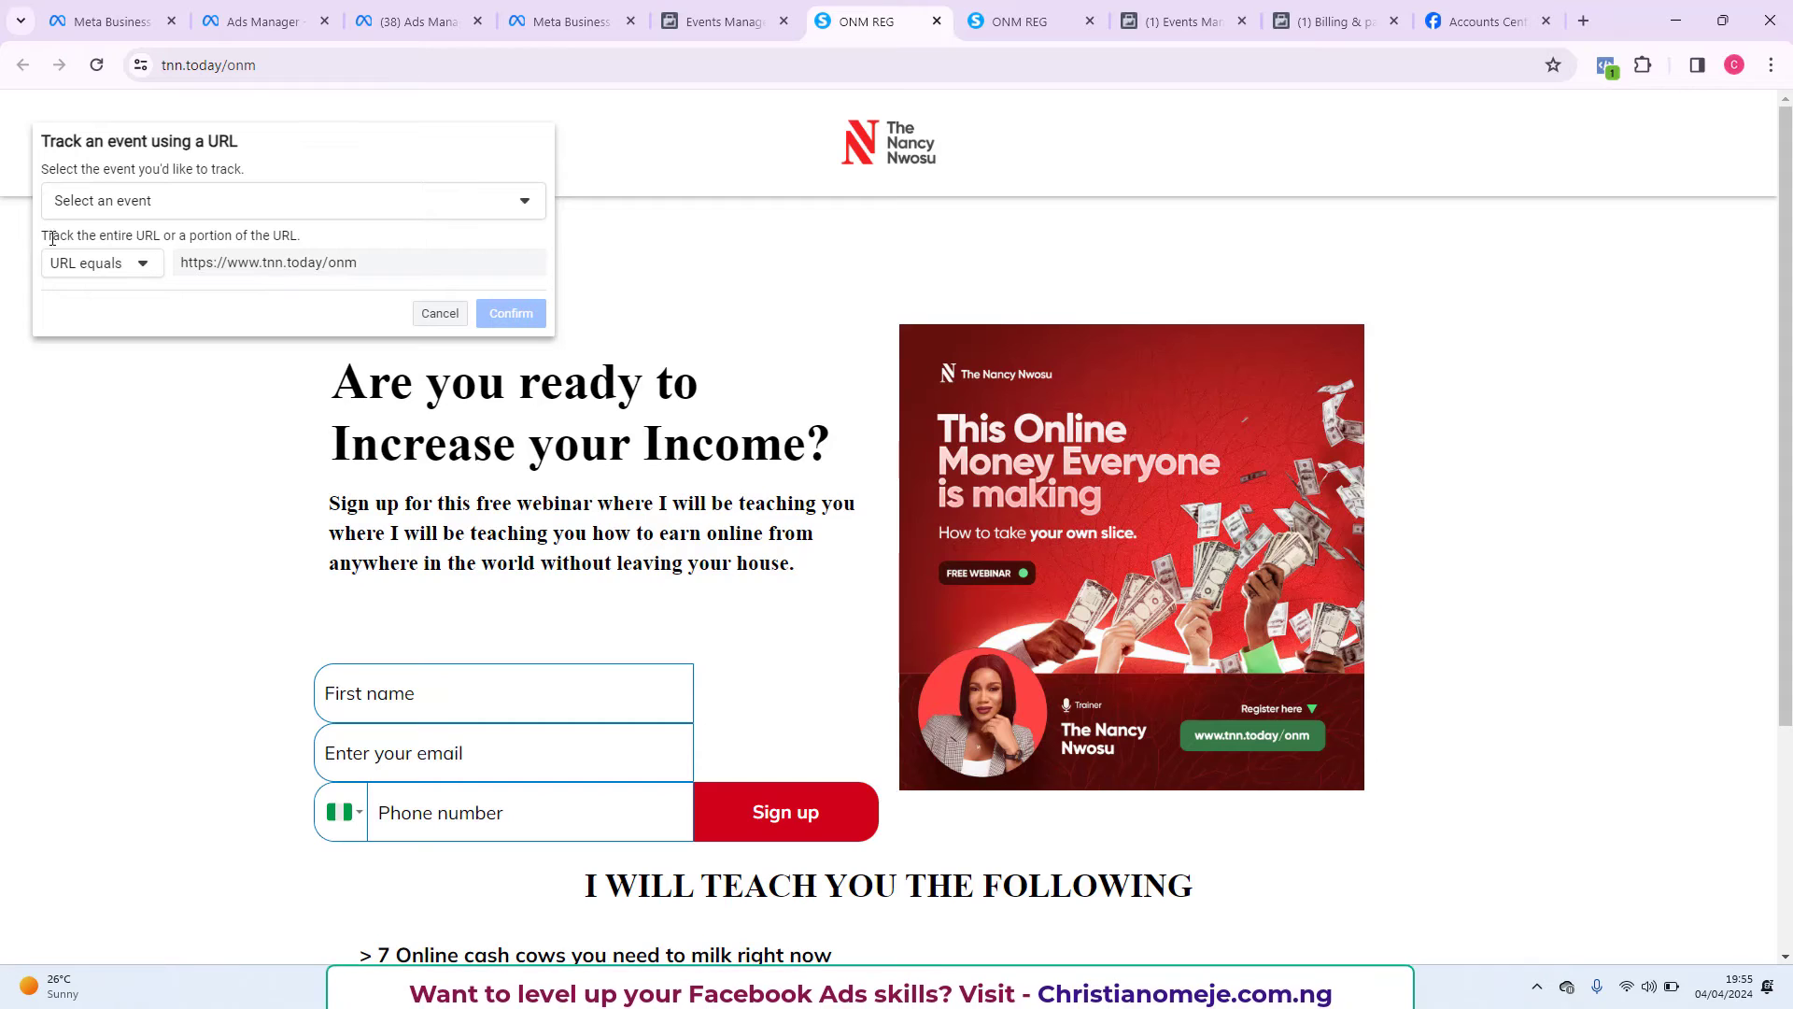
click(142, 204)
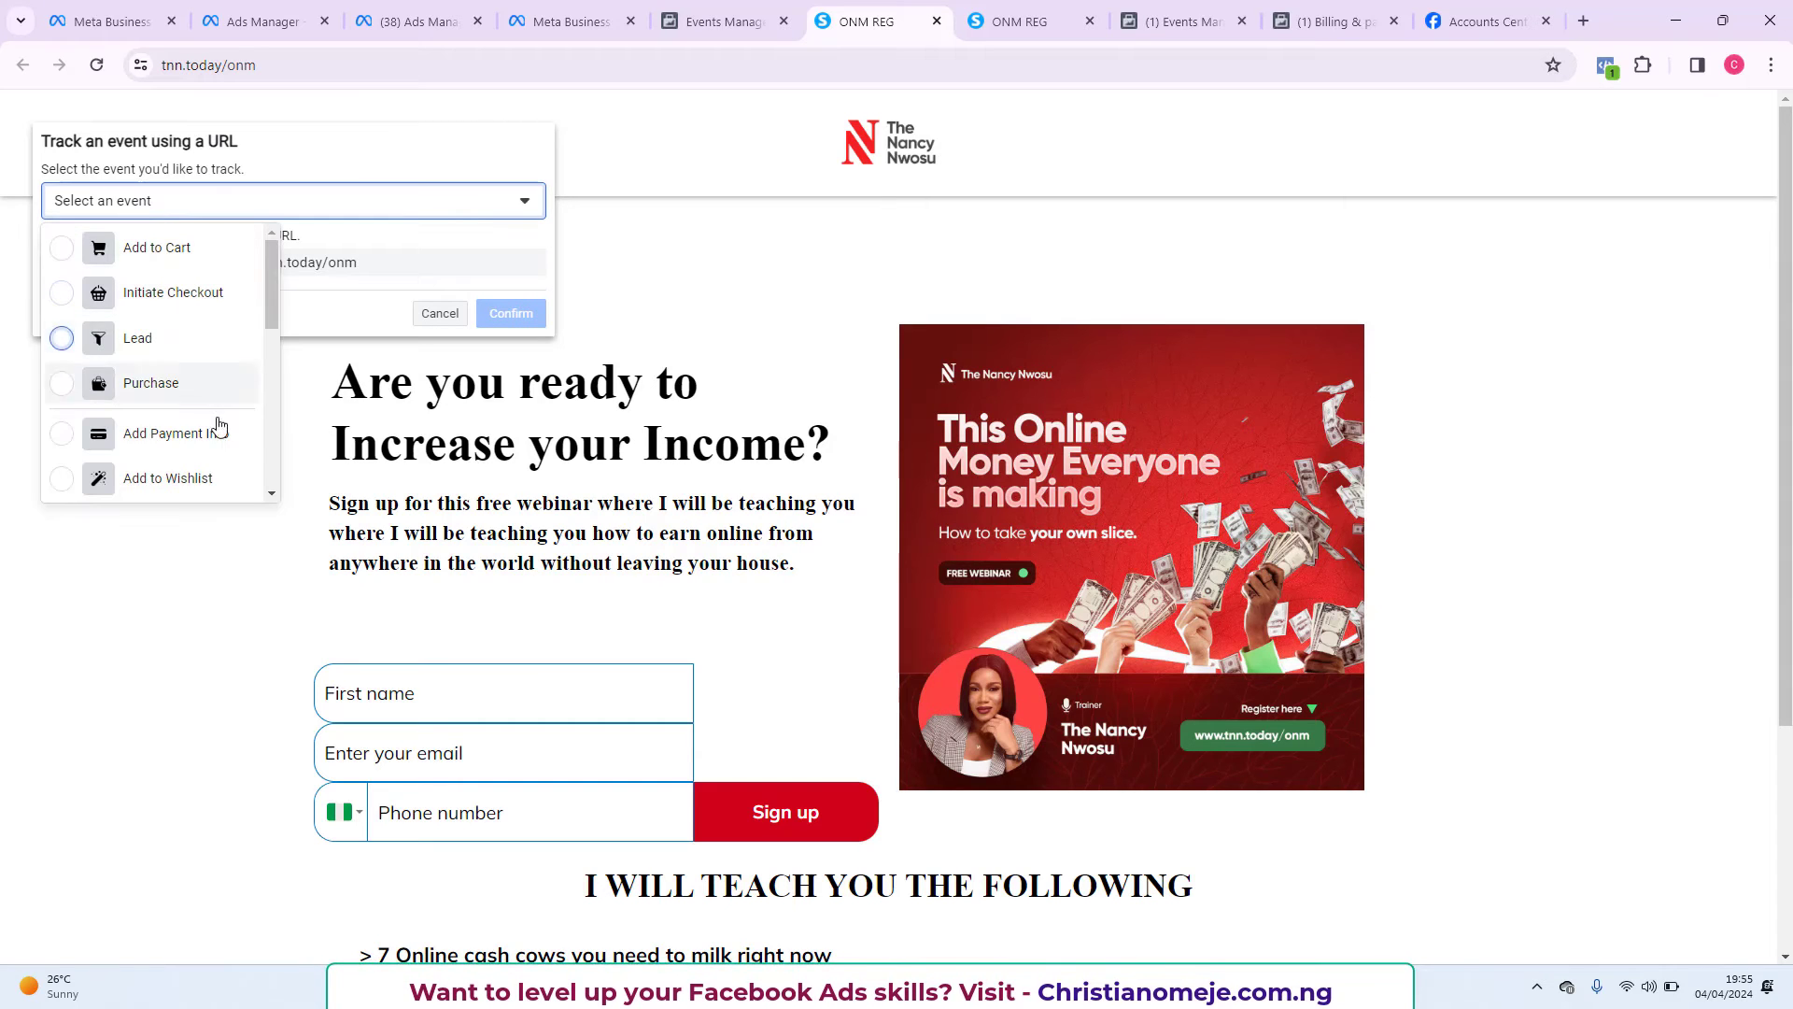
scroll(157, 362, down, 5)
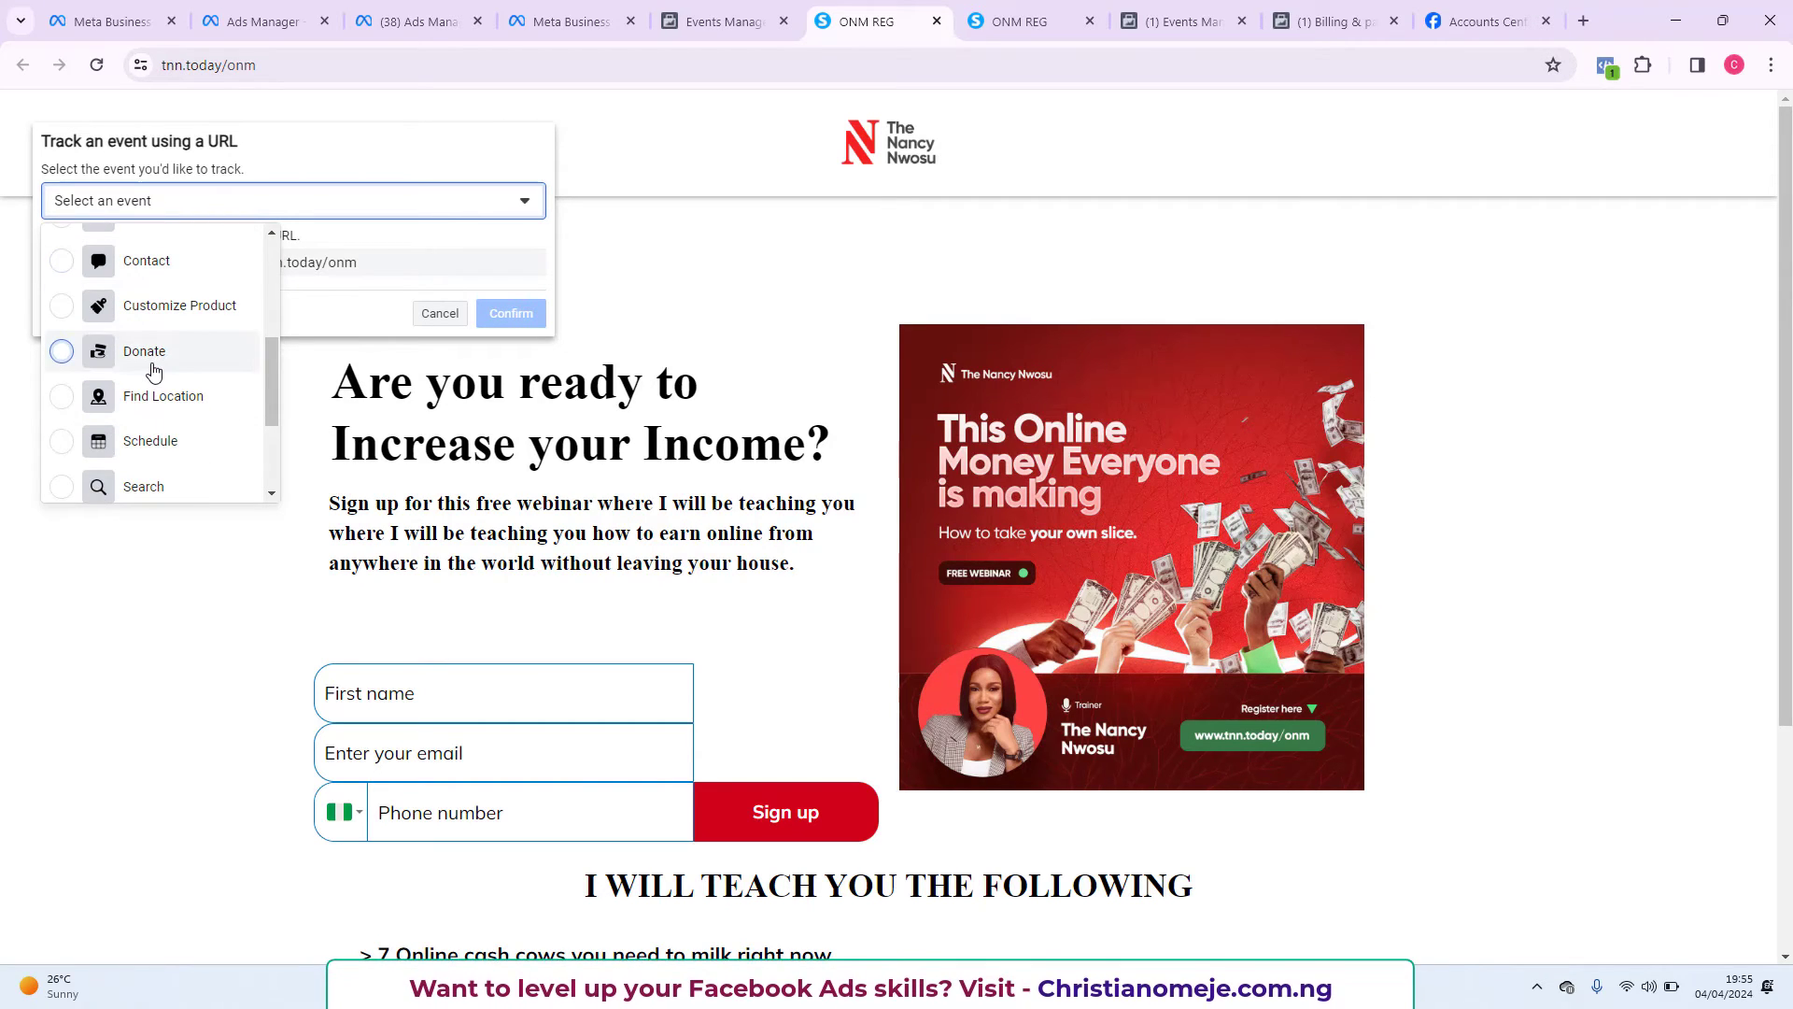
scroll(155, 411, down, 2)
scroll(152, 412, down, 1)
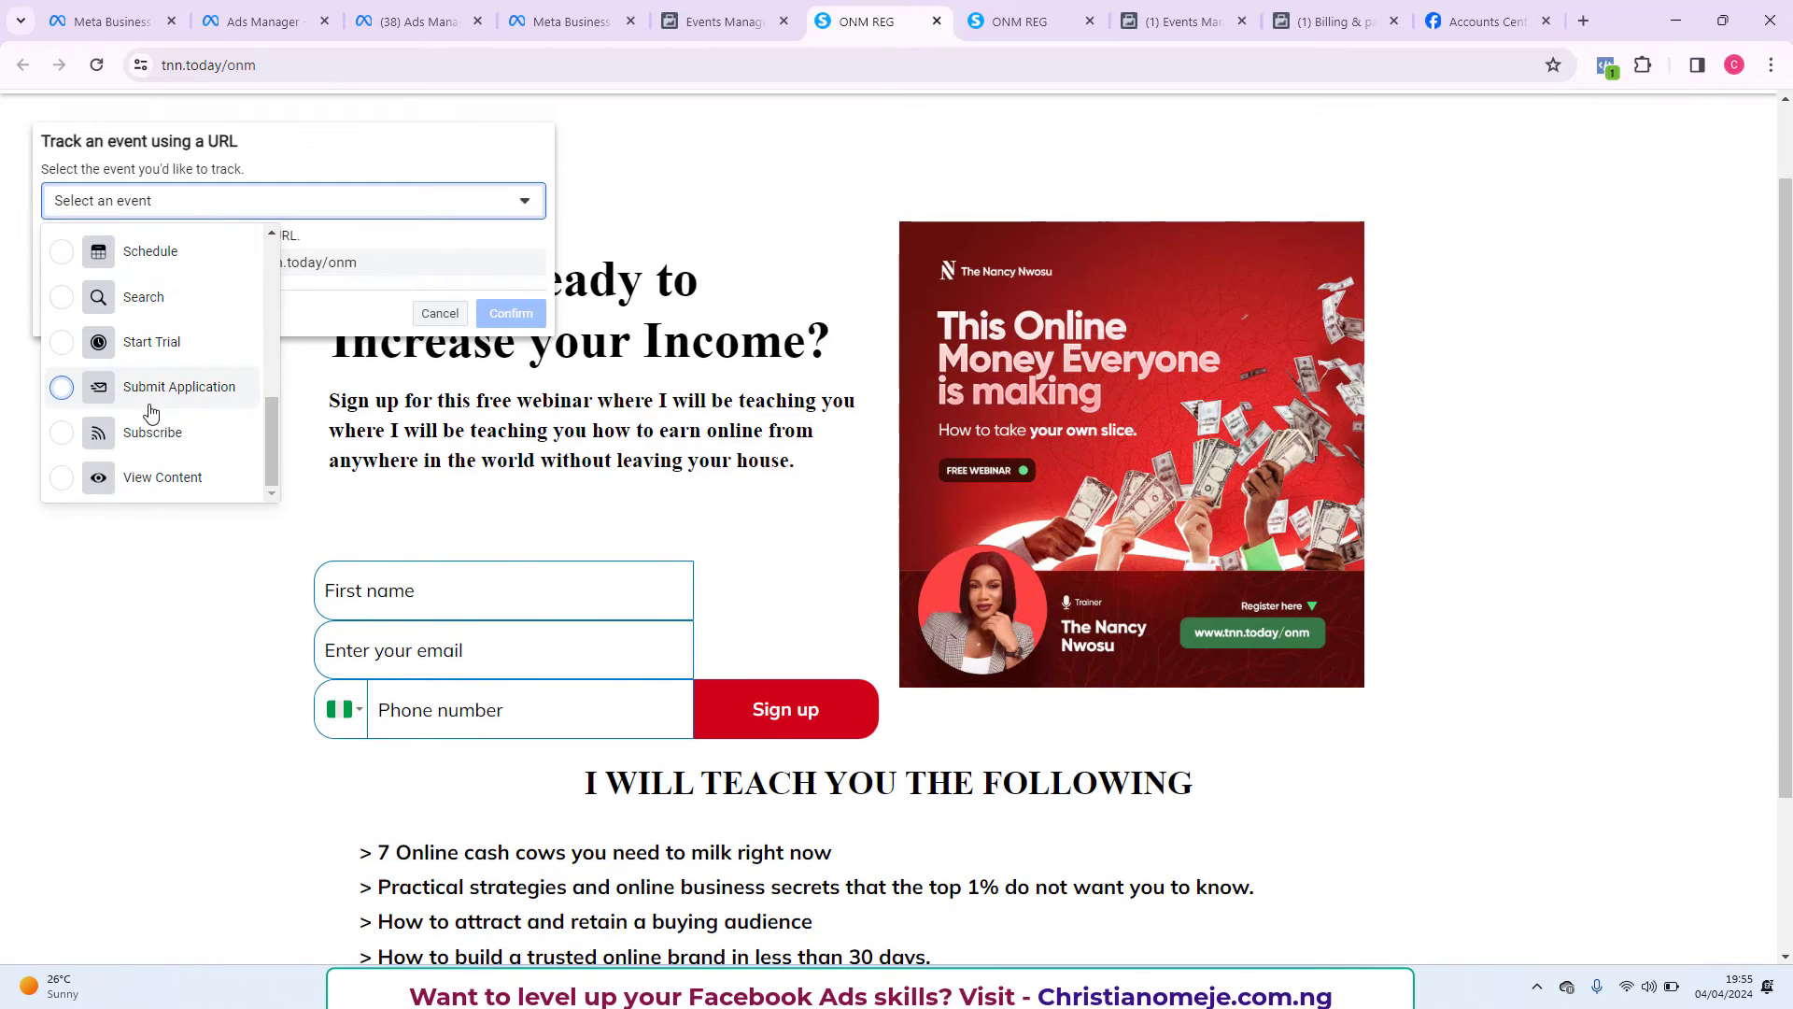
click(164, 478)
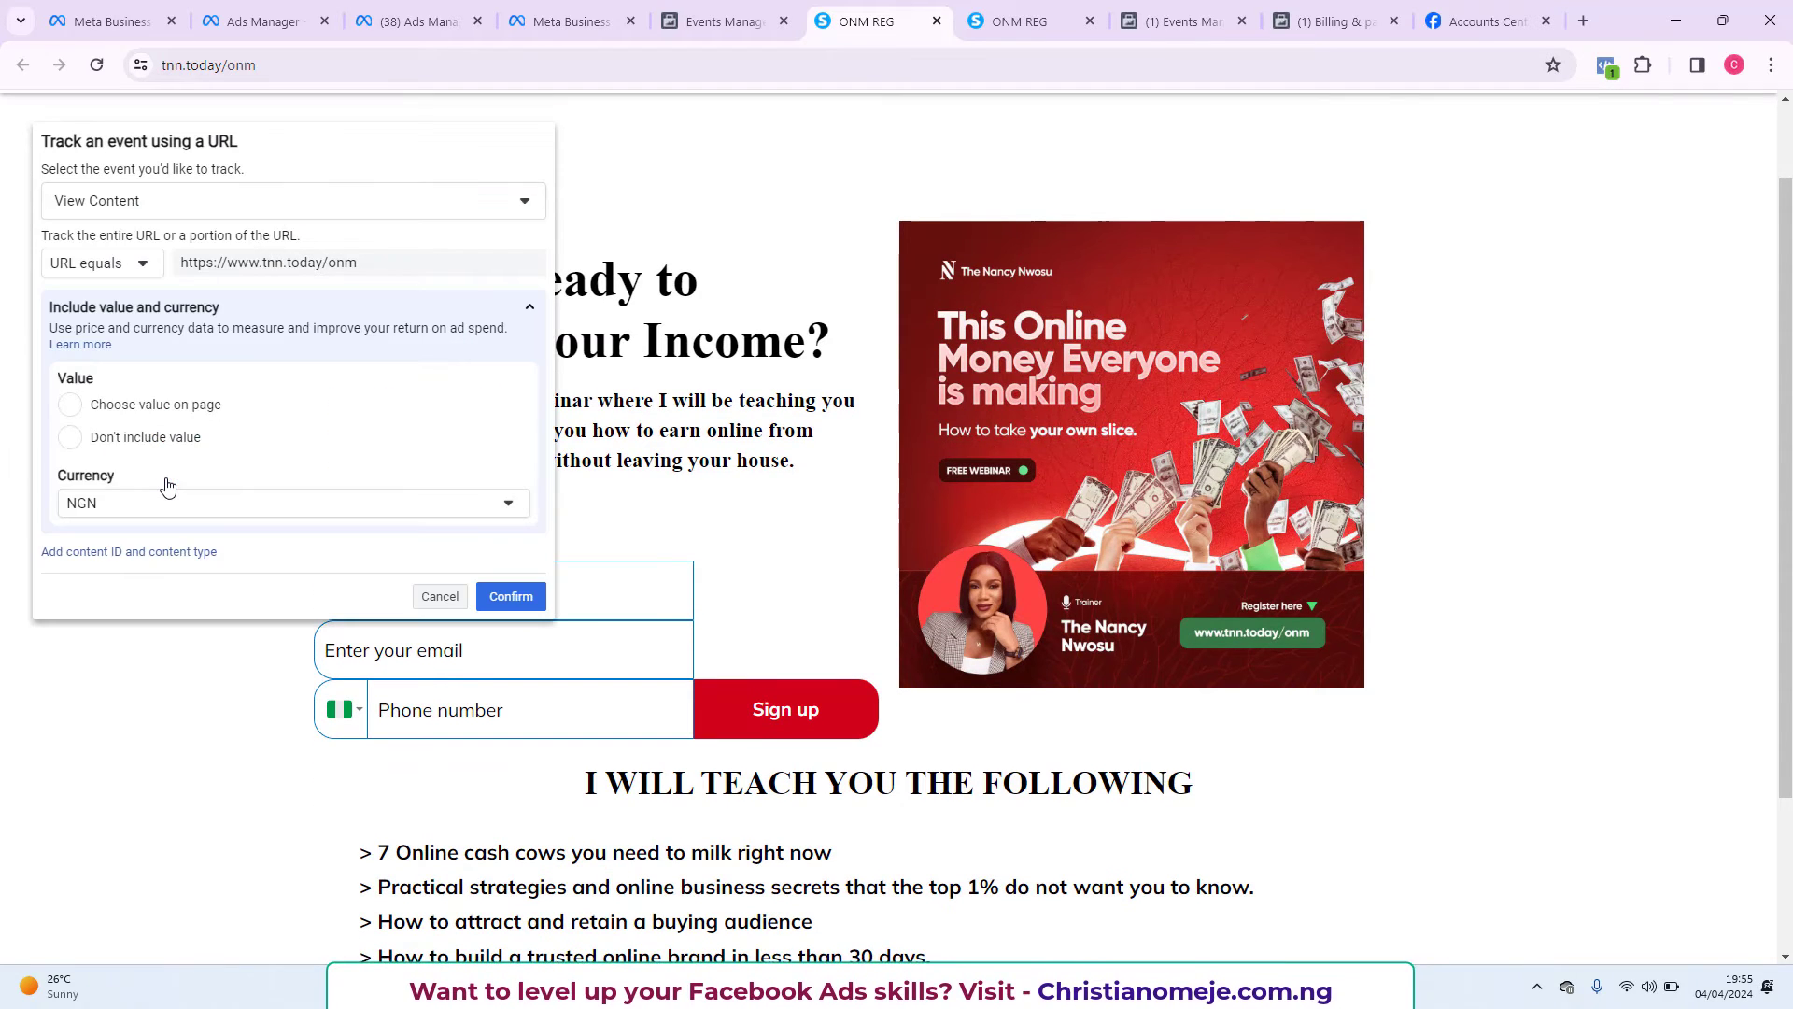
click(126, 451)
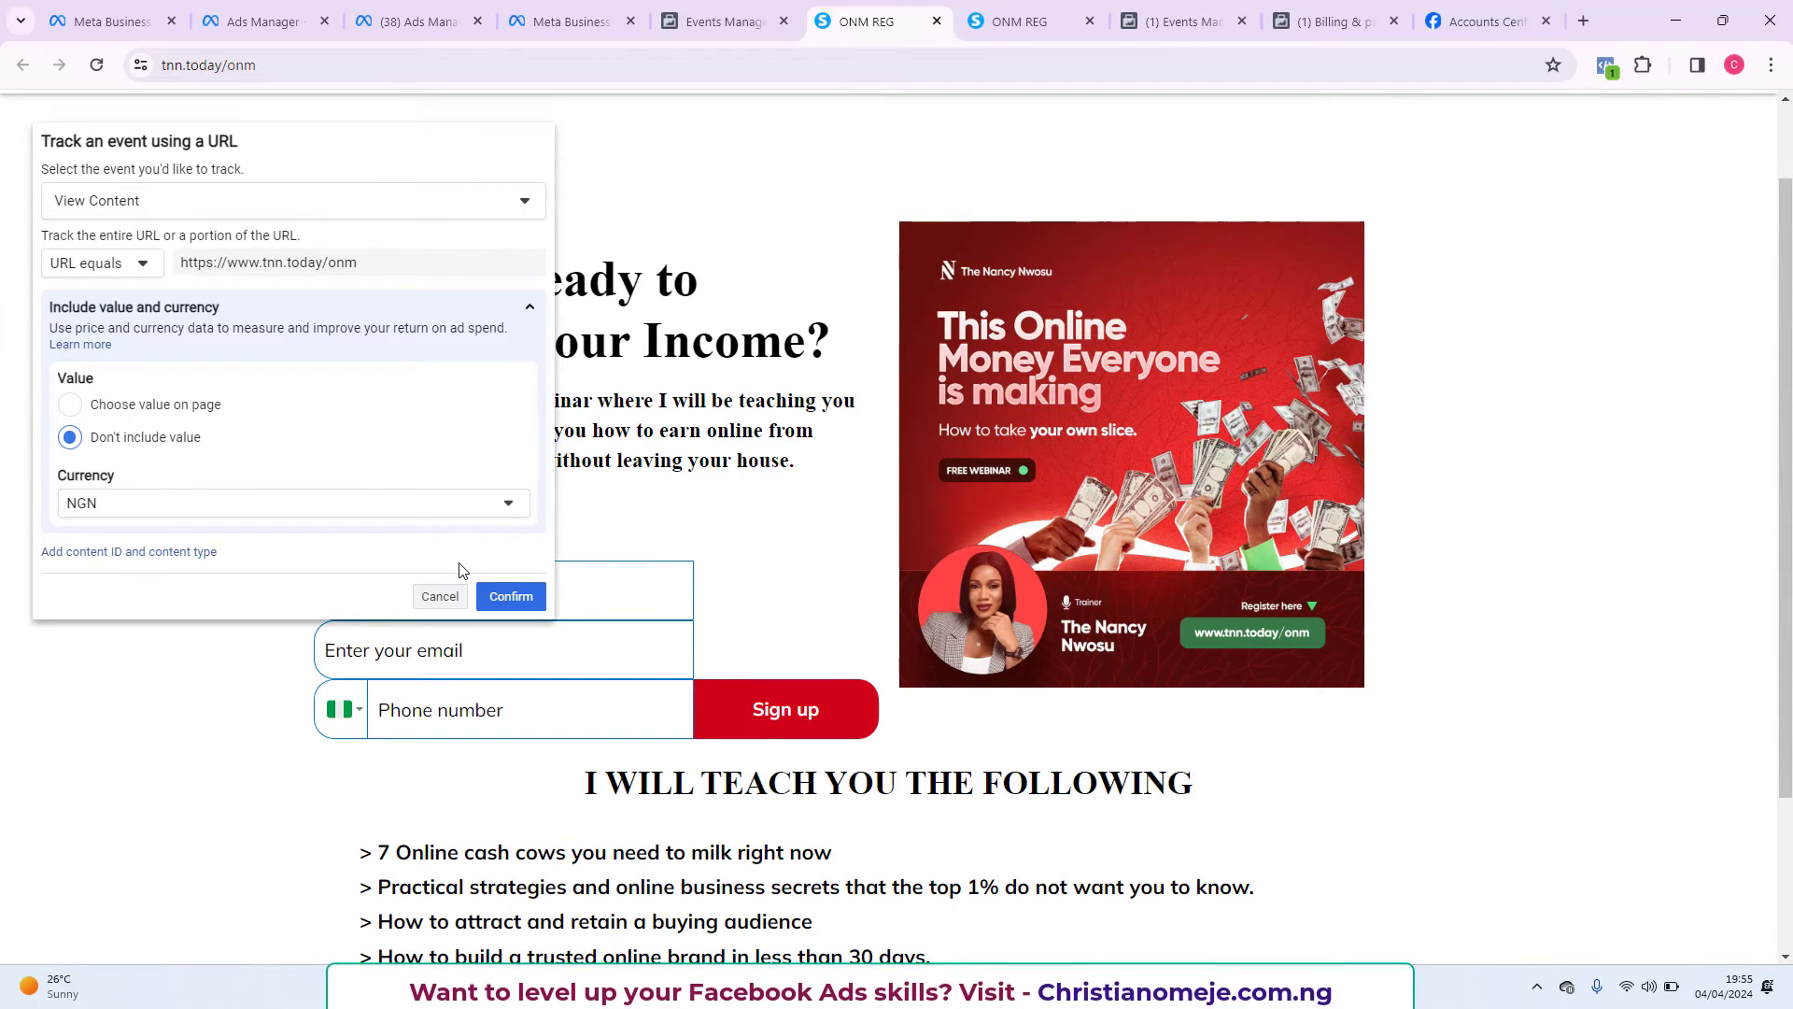
click(502, 597)
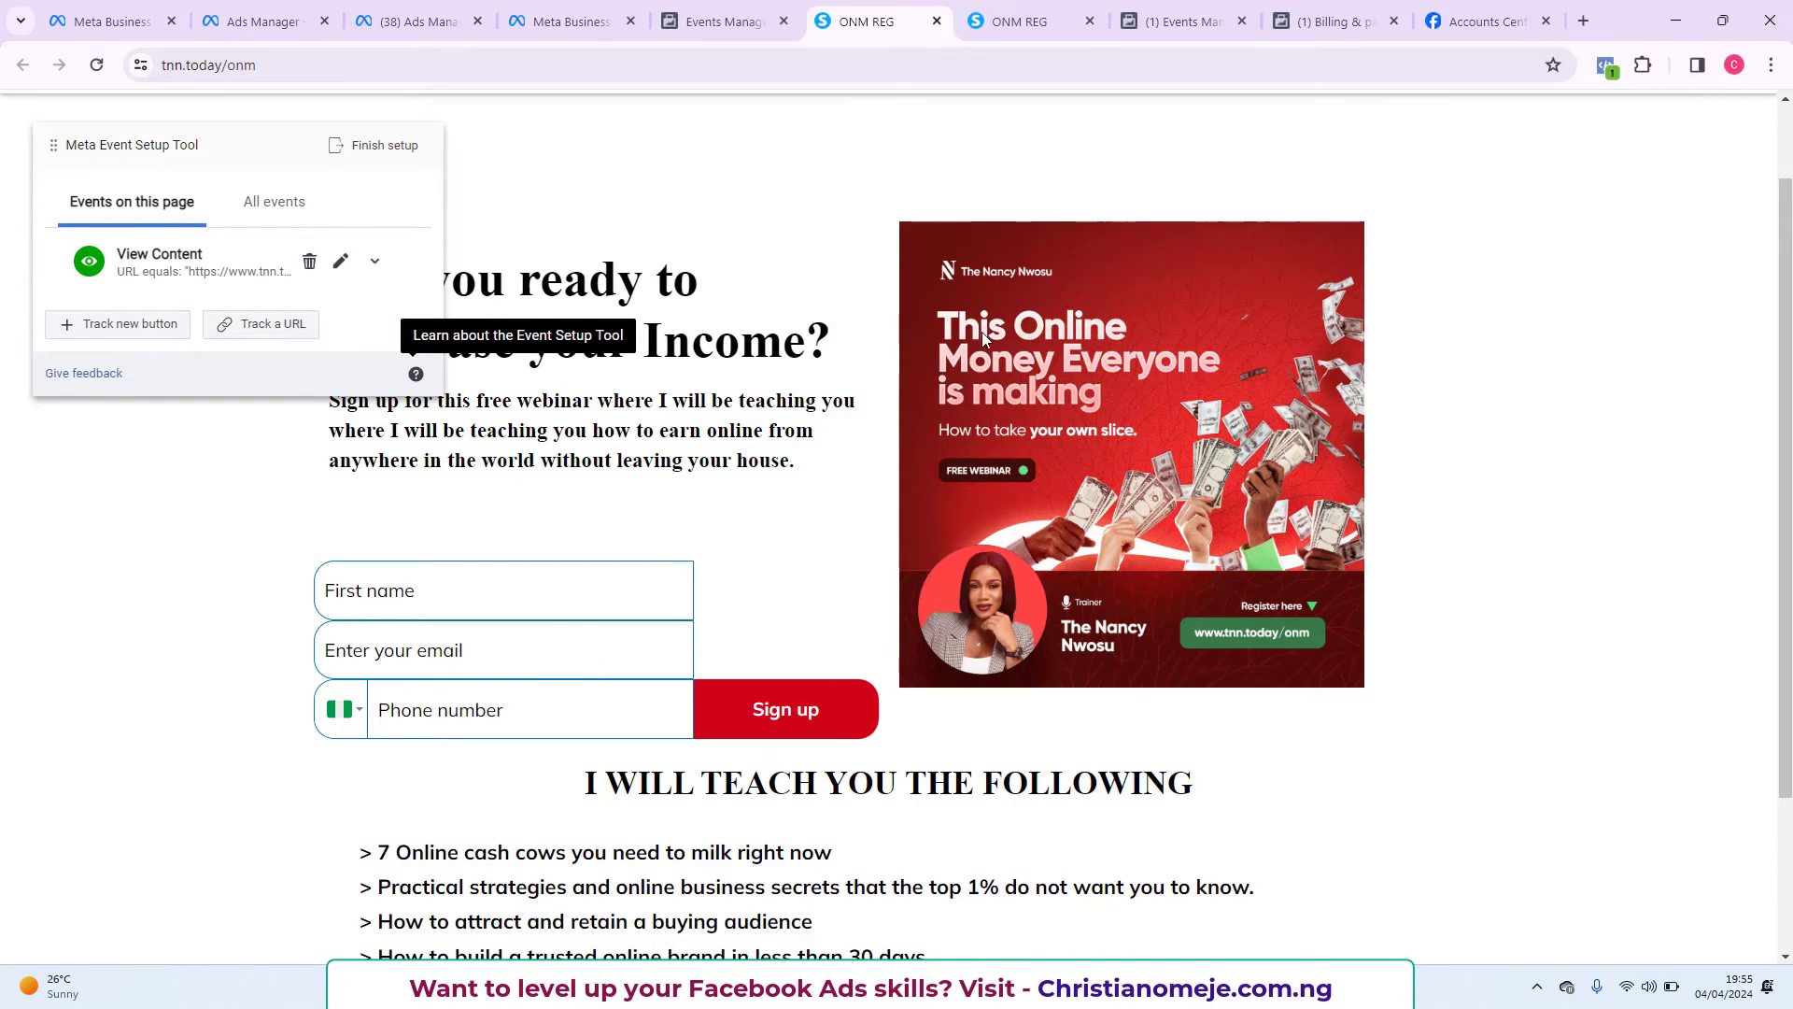
Finish the event setup for the ONM REG page and rate the Event Setup Tool as helpful.
click(373, 146)
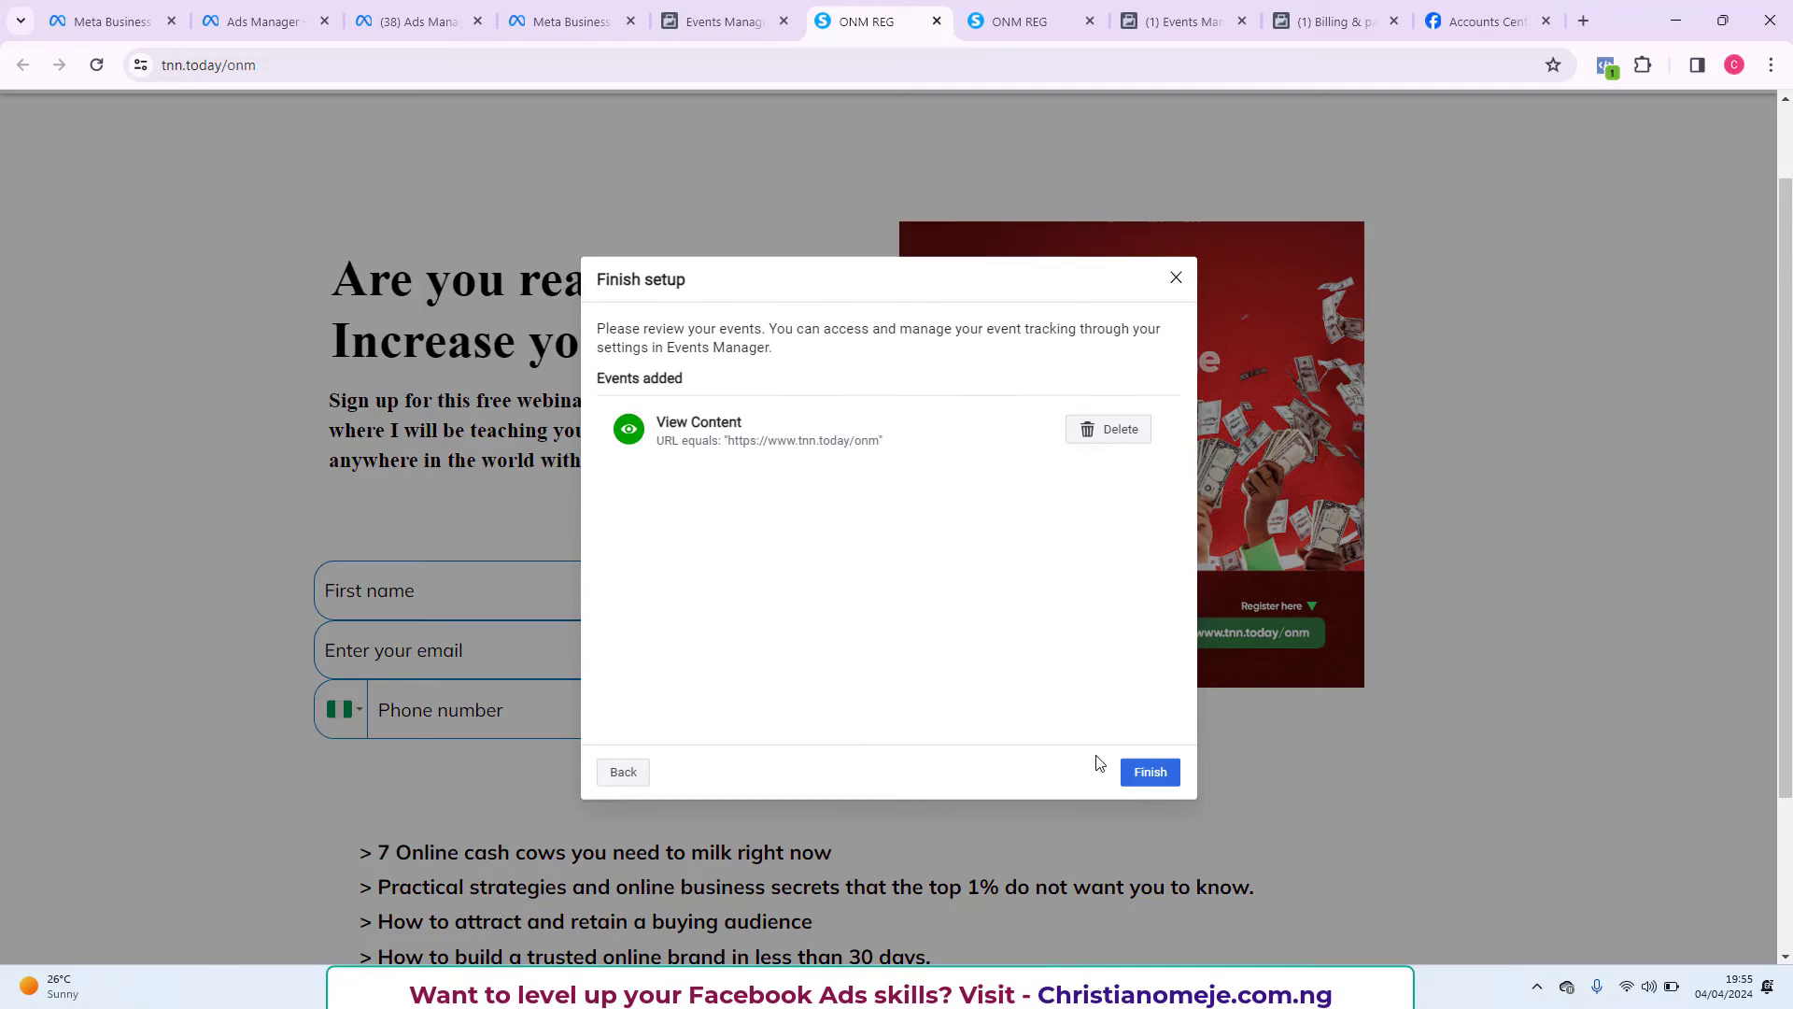
click(1151, 772)
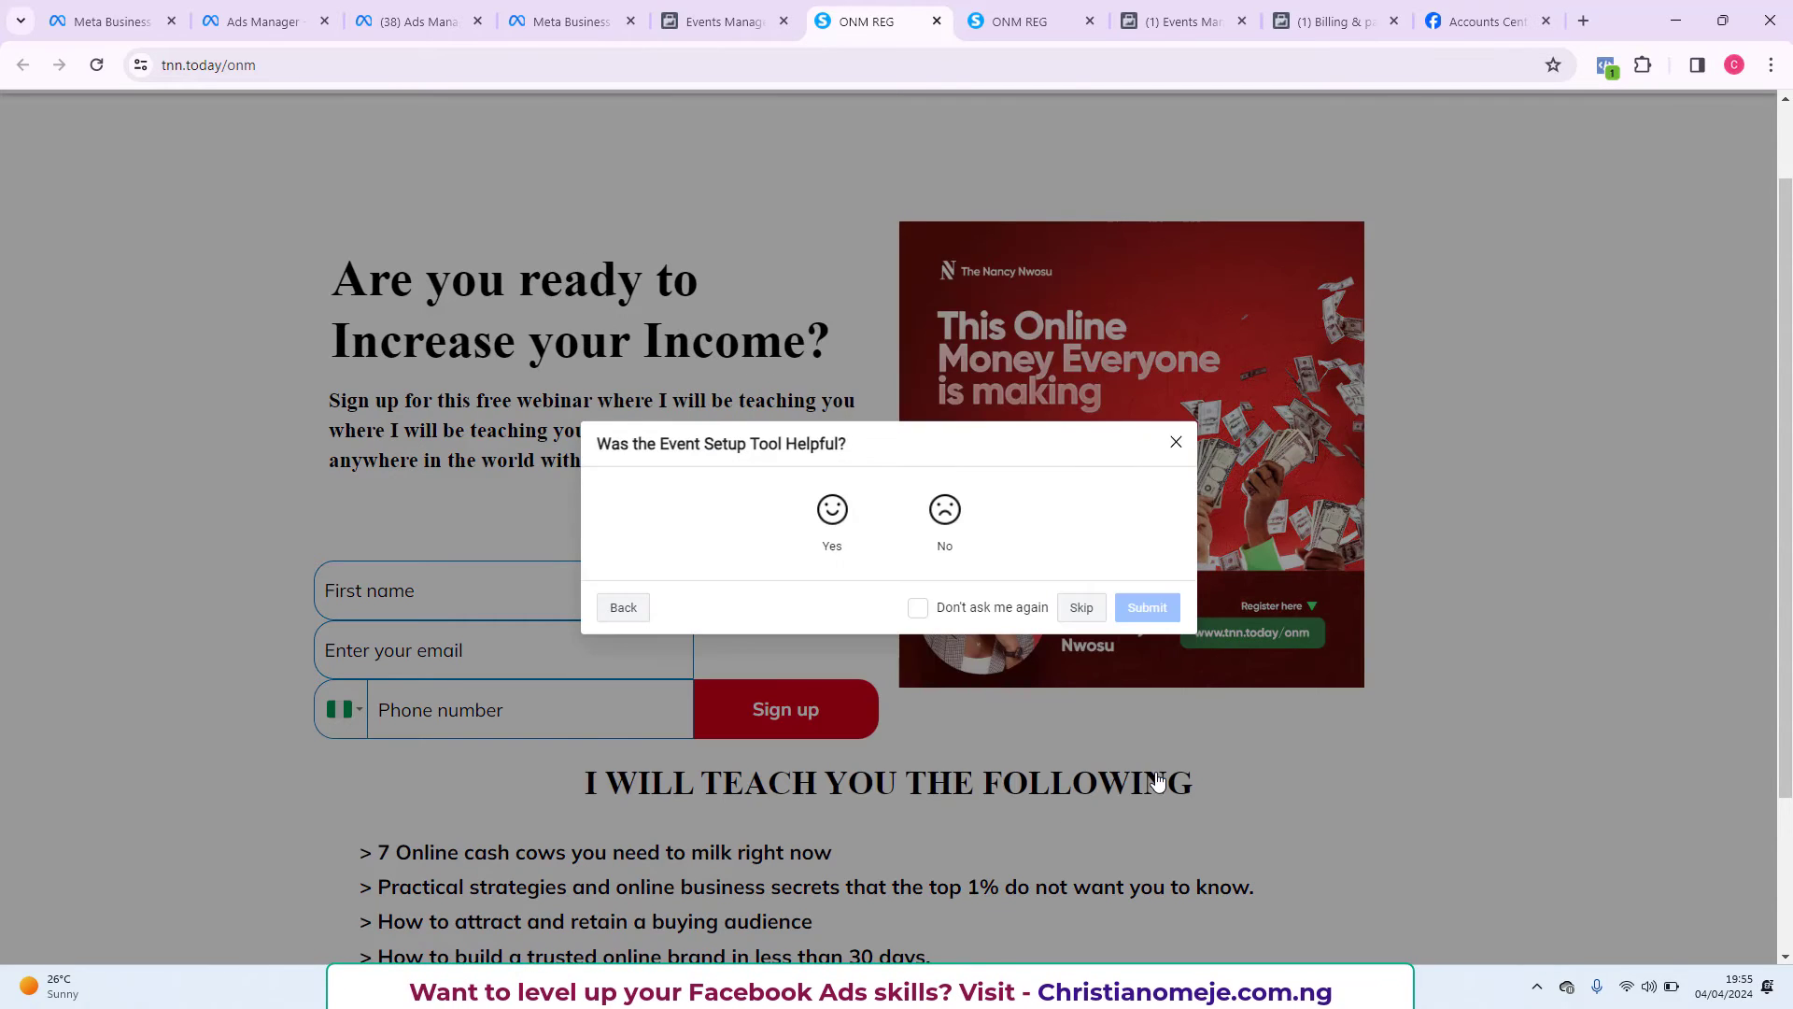
click(833, 510)
click(1178, 686)
click(1154, 638)
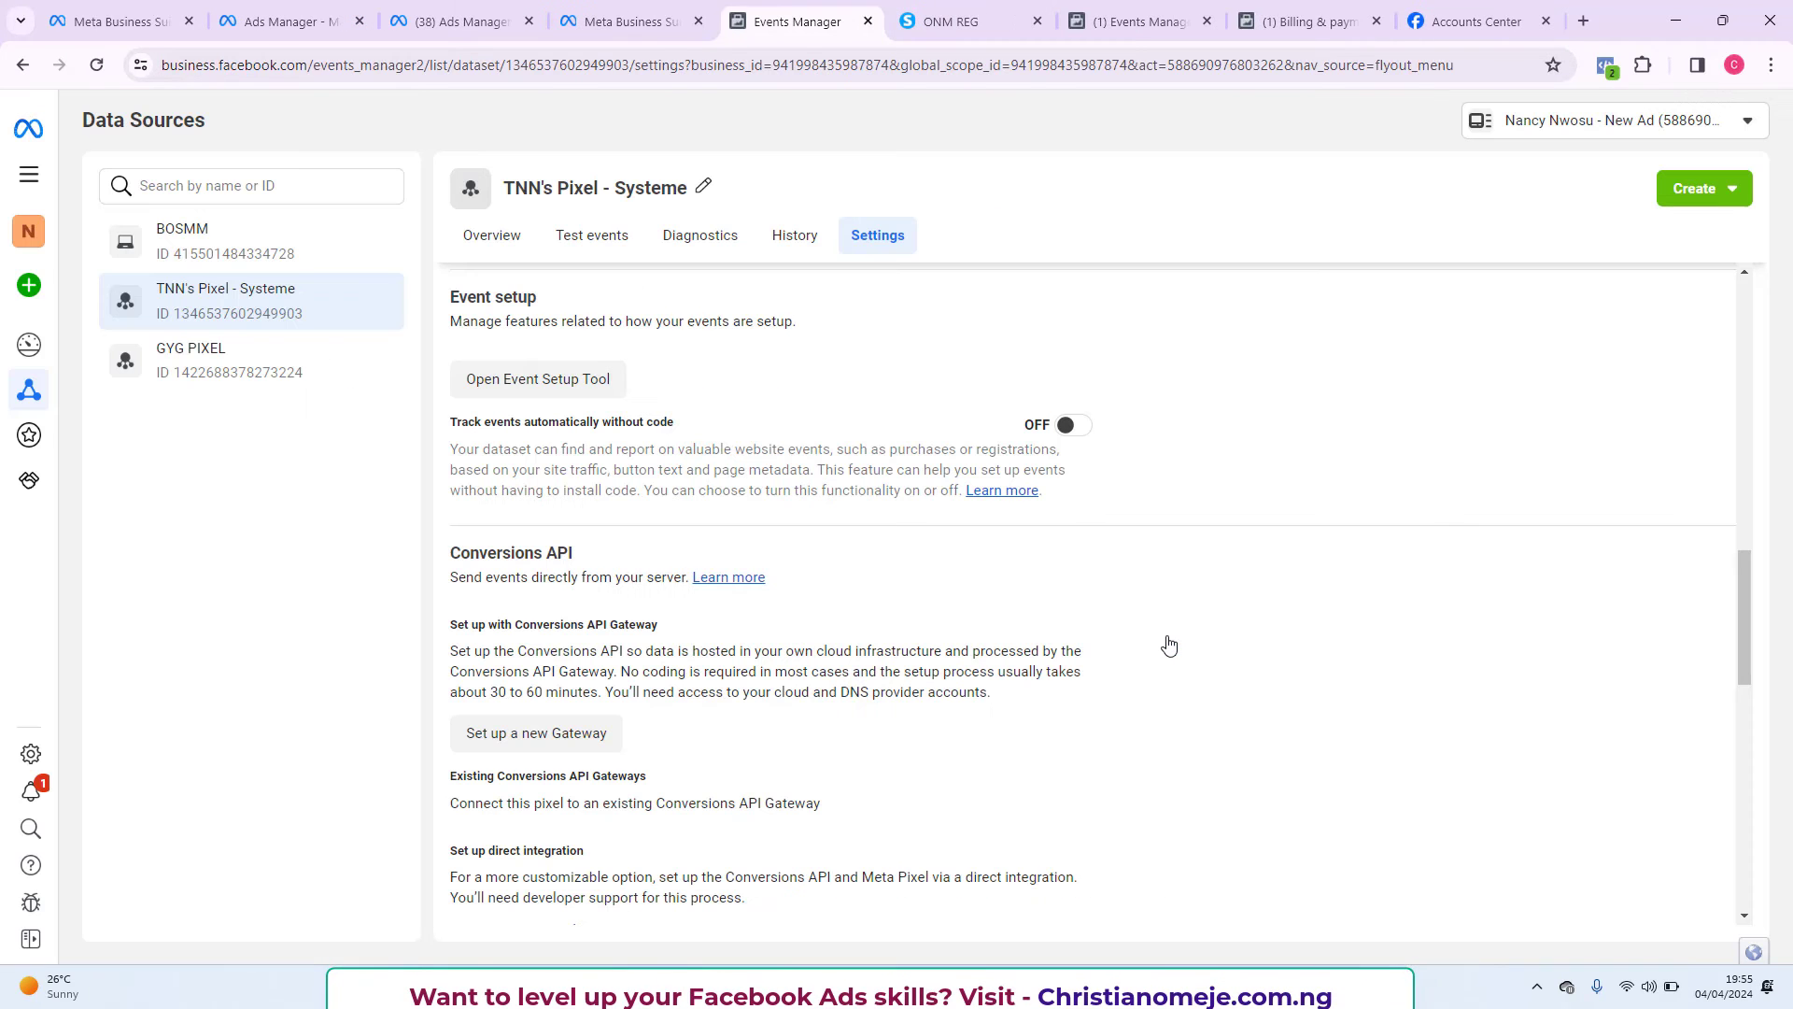
Copy the ONM THANK YOU page link from the systeme.io funnel and return to Events Manager.
click(1214, 987)
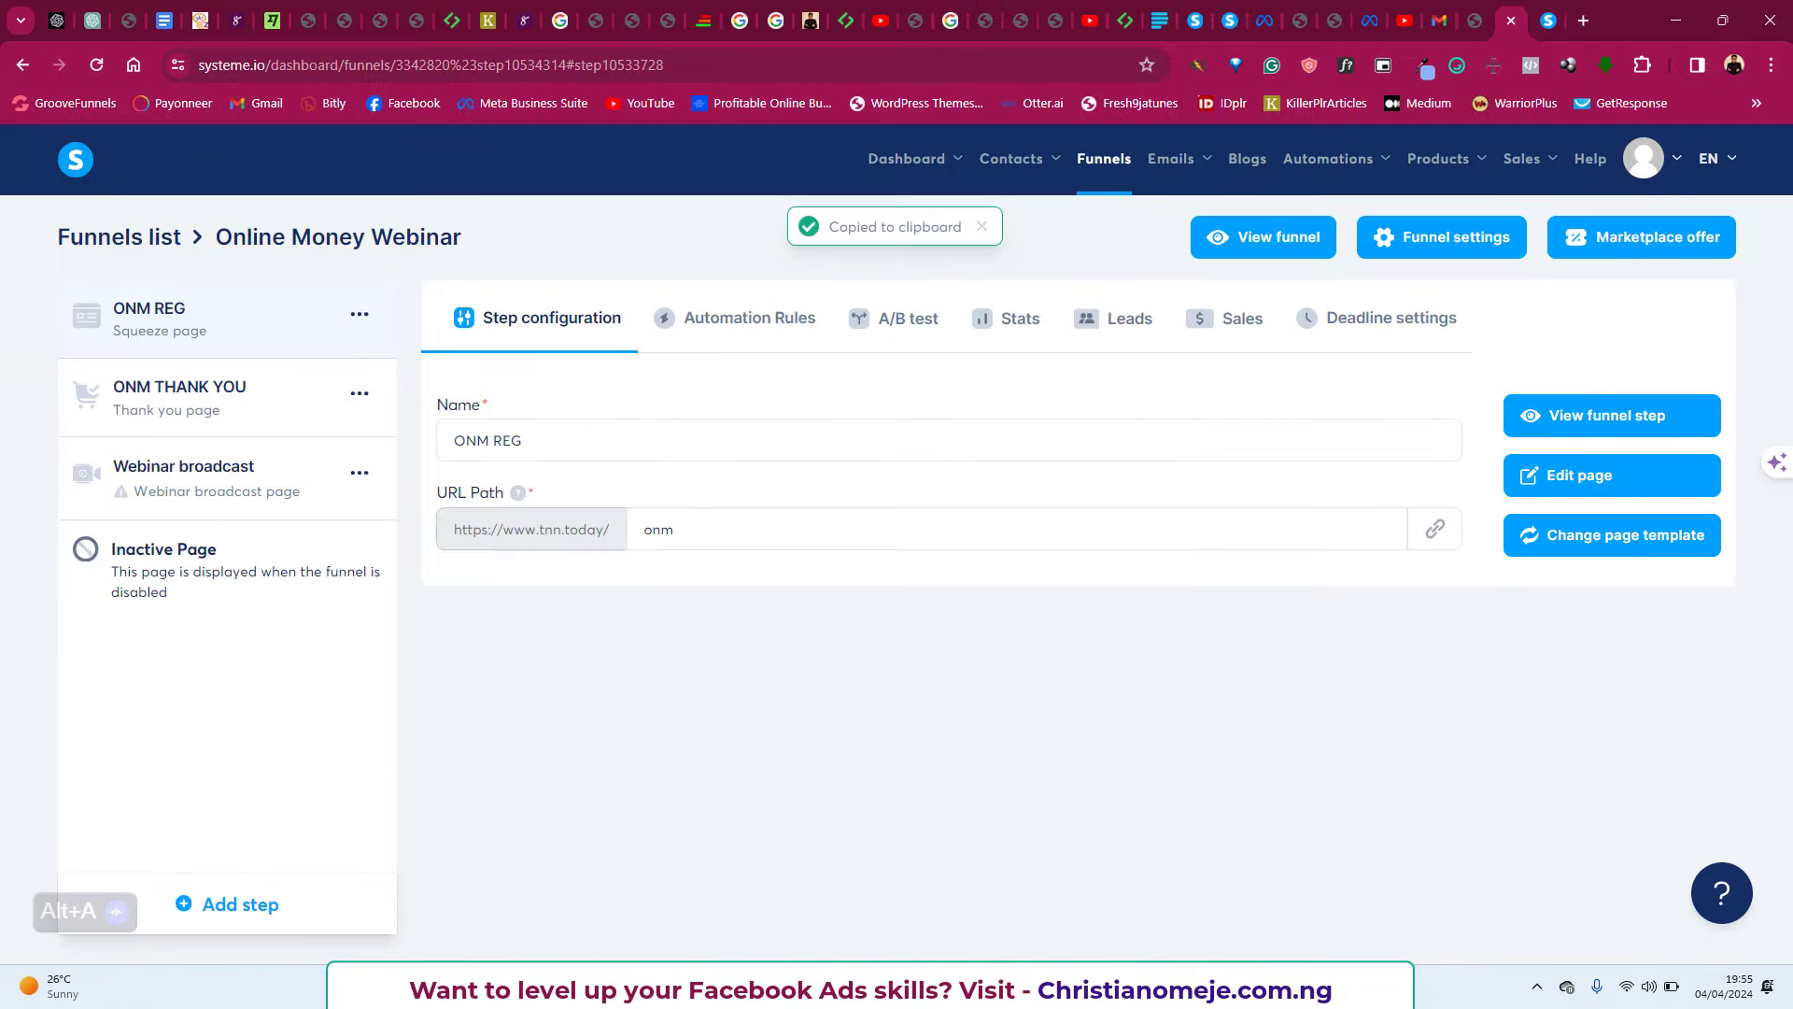
click(210, 411)
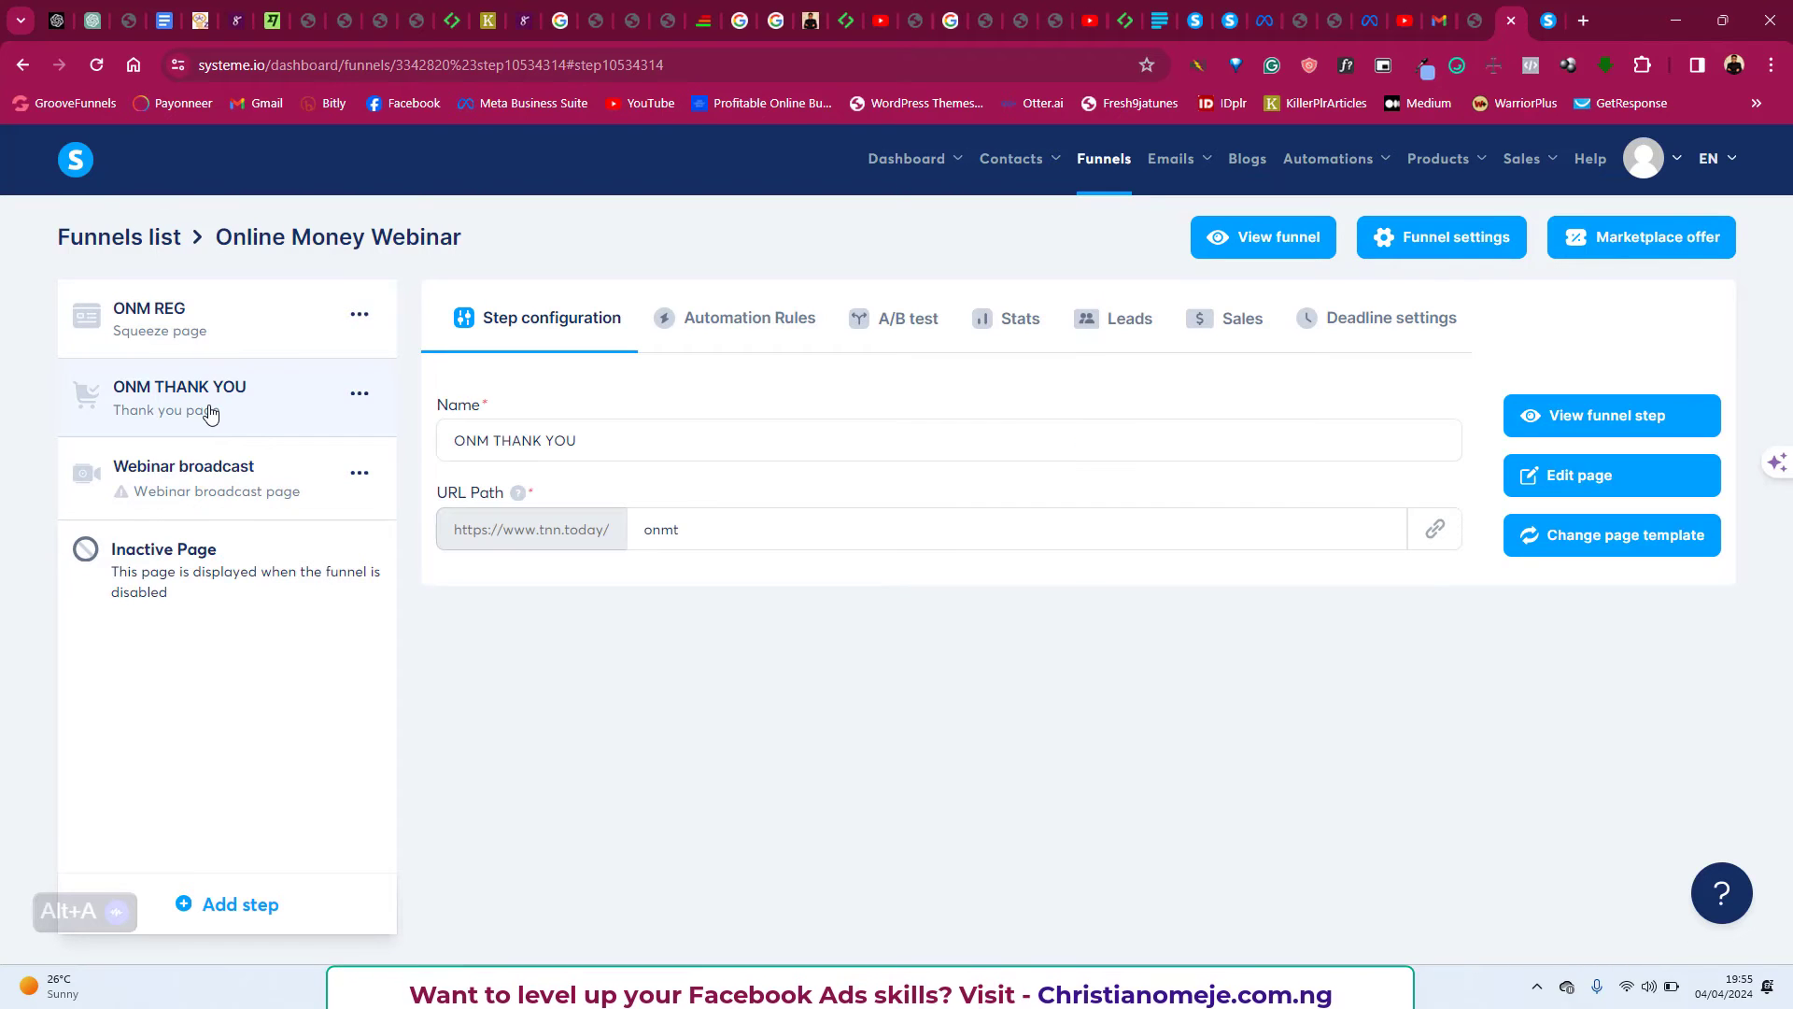
click(1430, 530)
click(1210, 986)
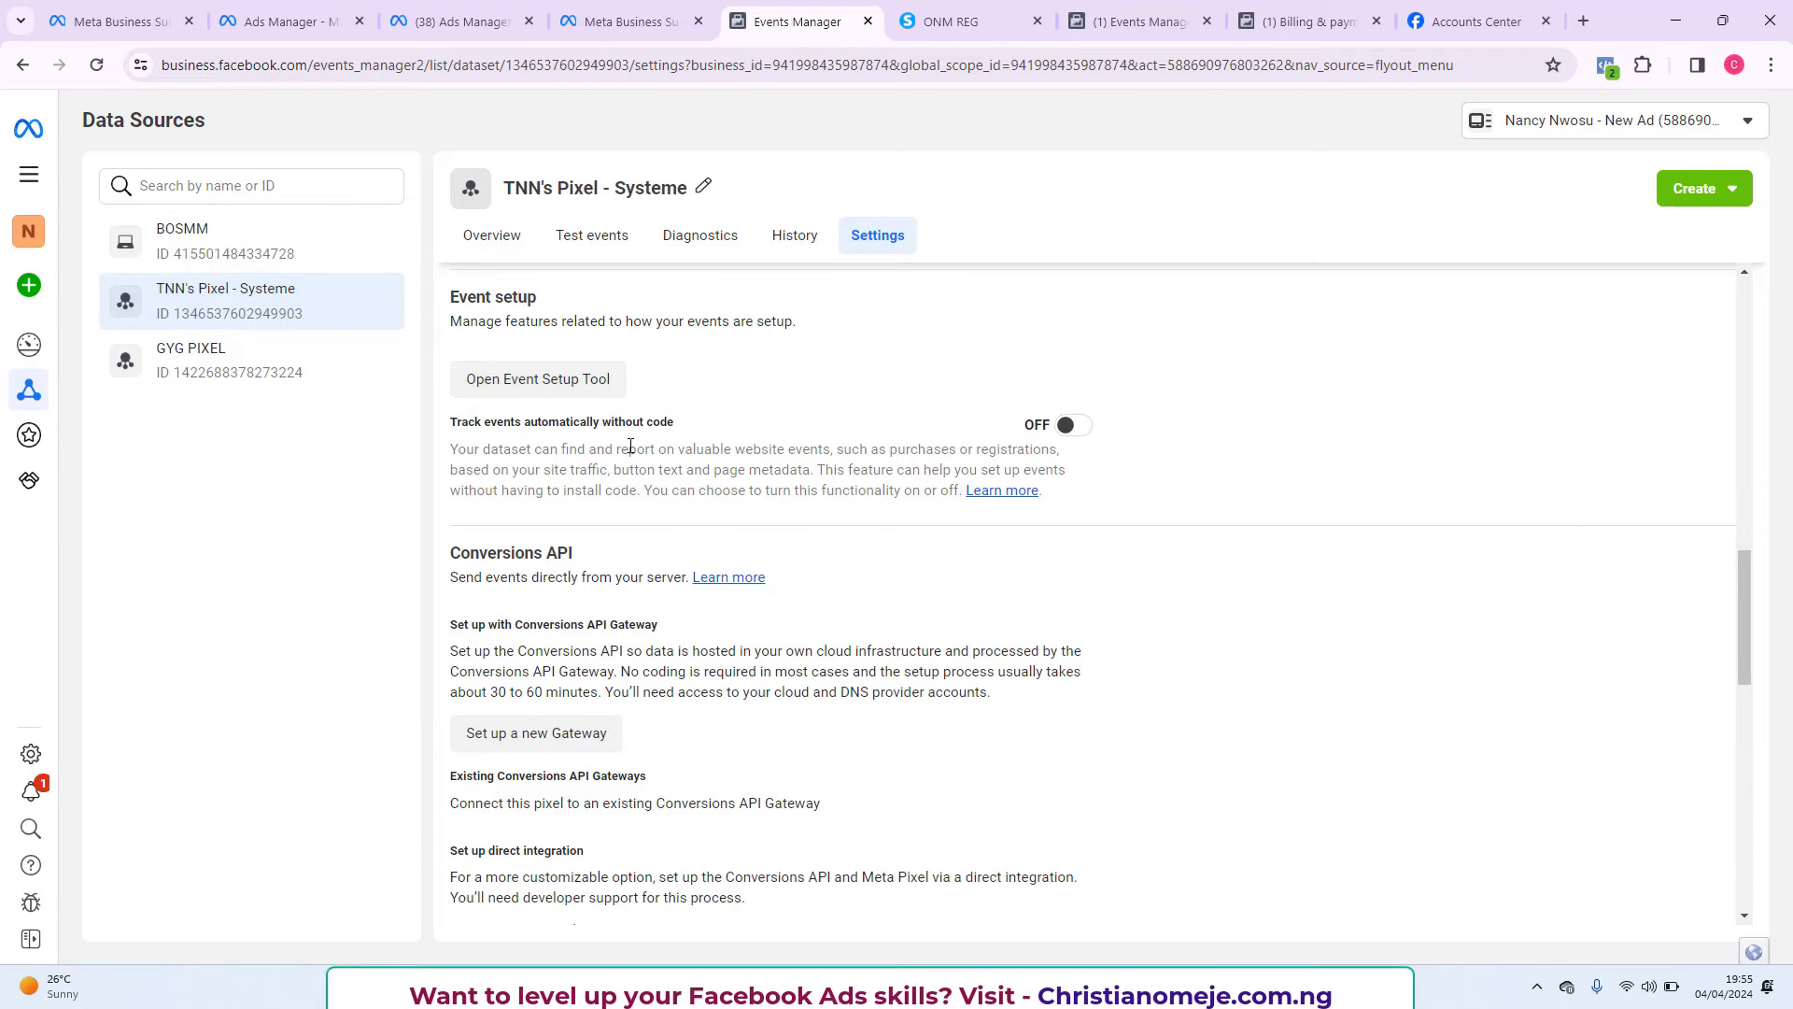
click(526, 386)
click(703, 504)
right_click(703, 504)
click(785, 274)
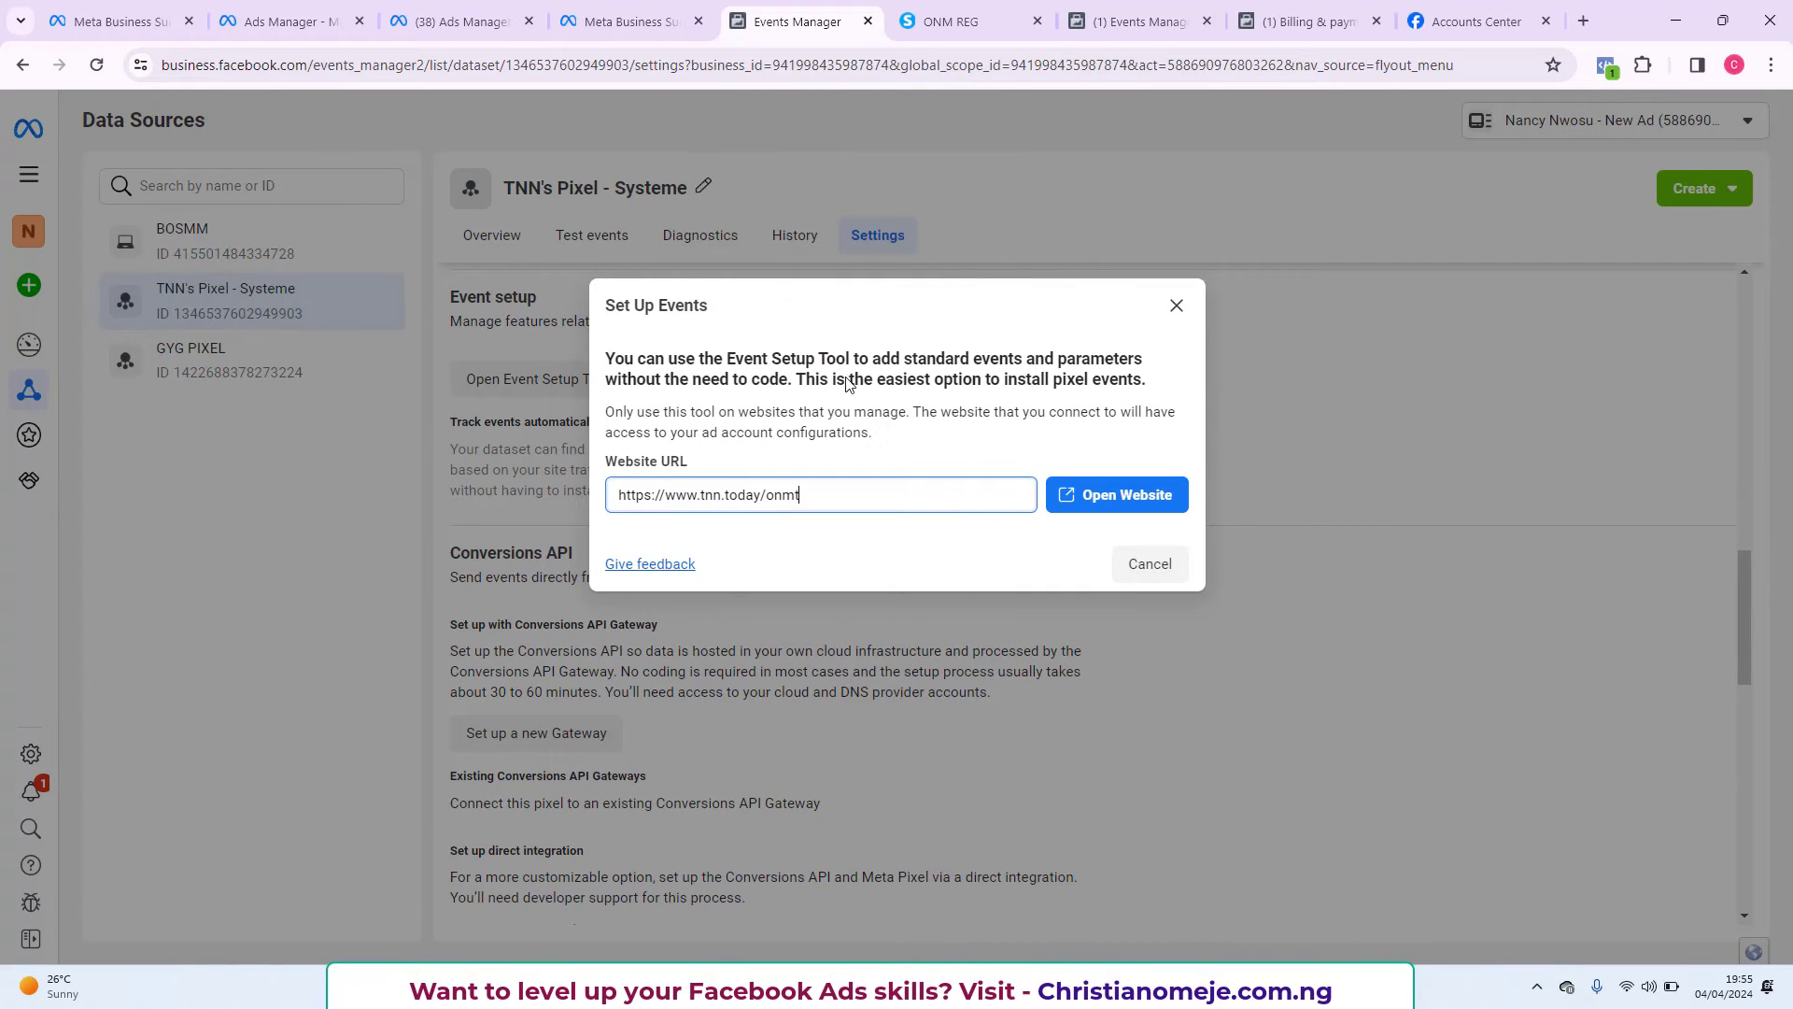
click(1108, 504)
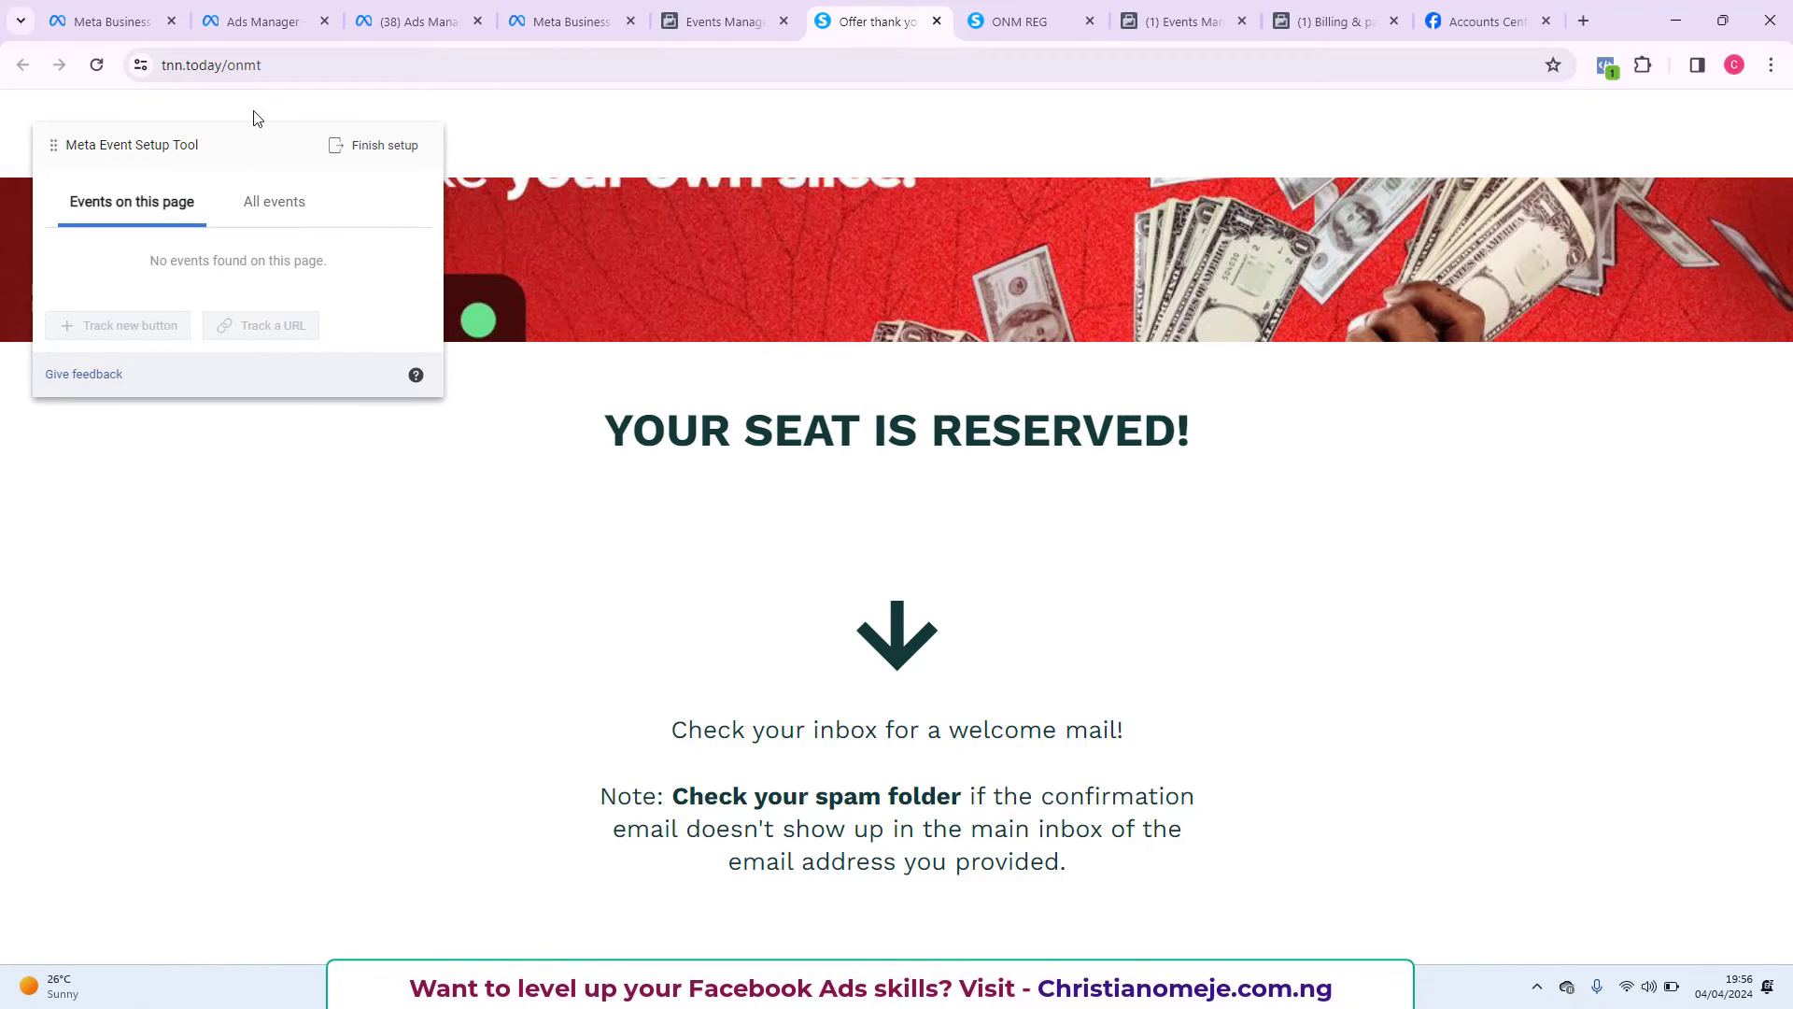
Check the thank you page's address and its Event Setup Tool options, and close the page.
click(288, 75)
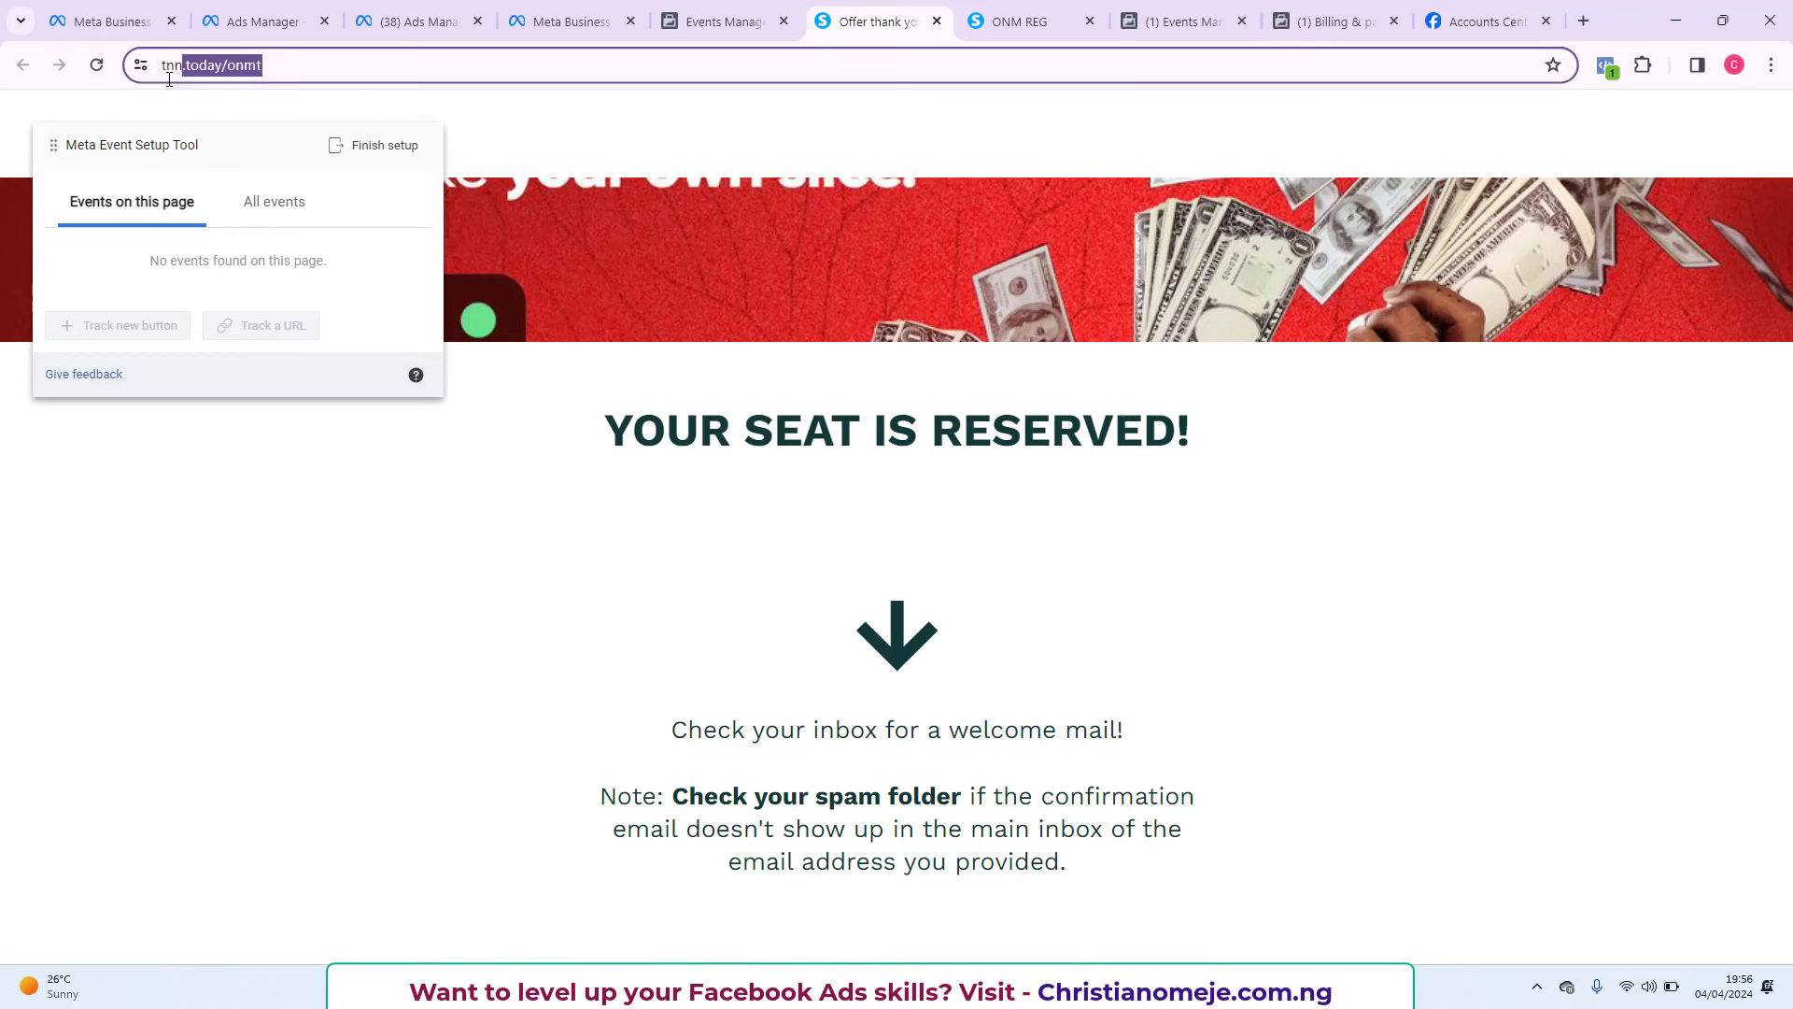
click(344, 277)
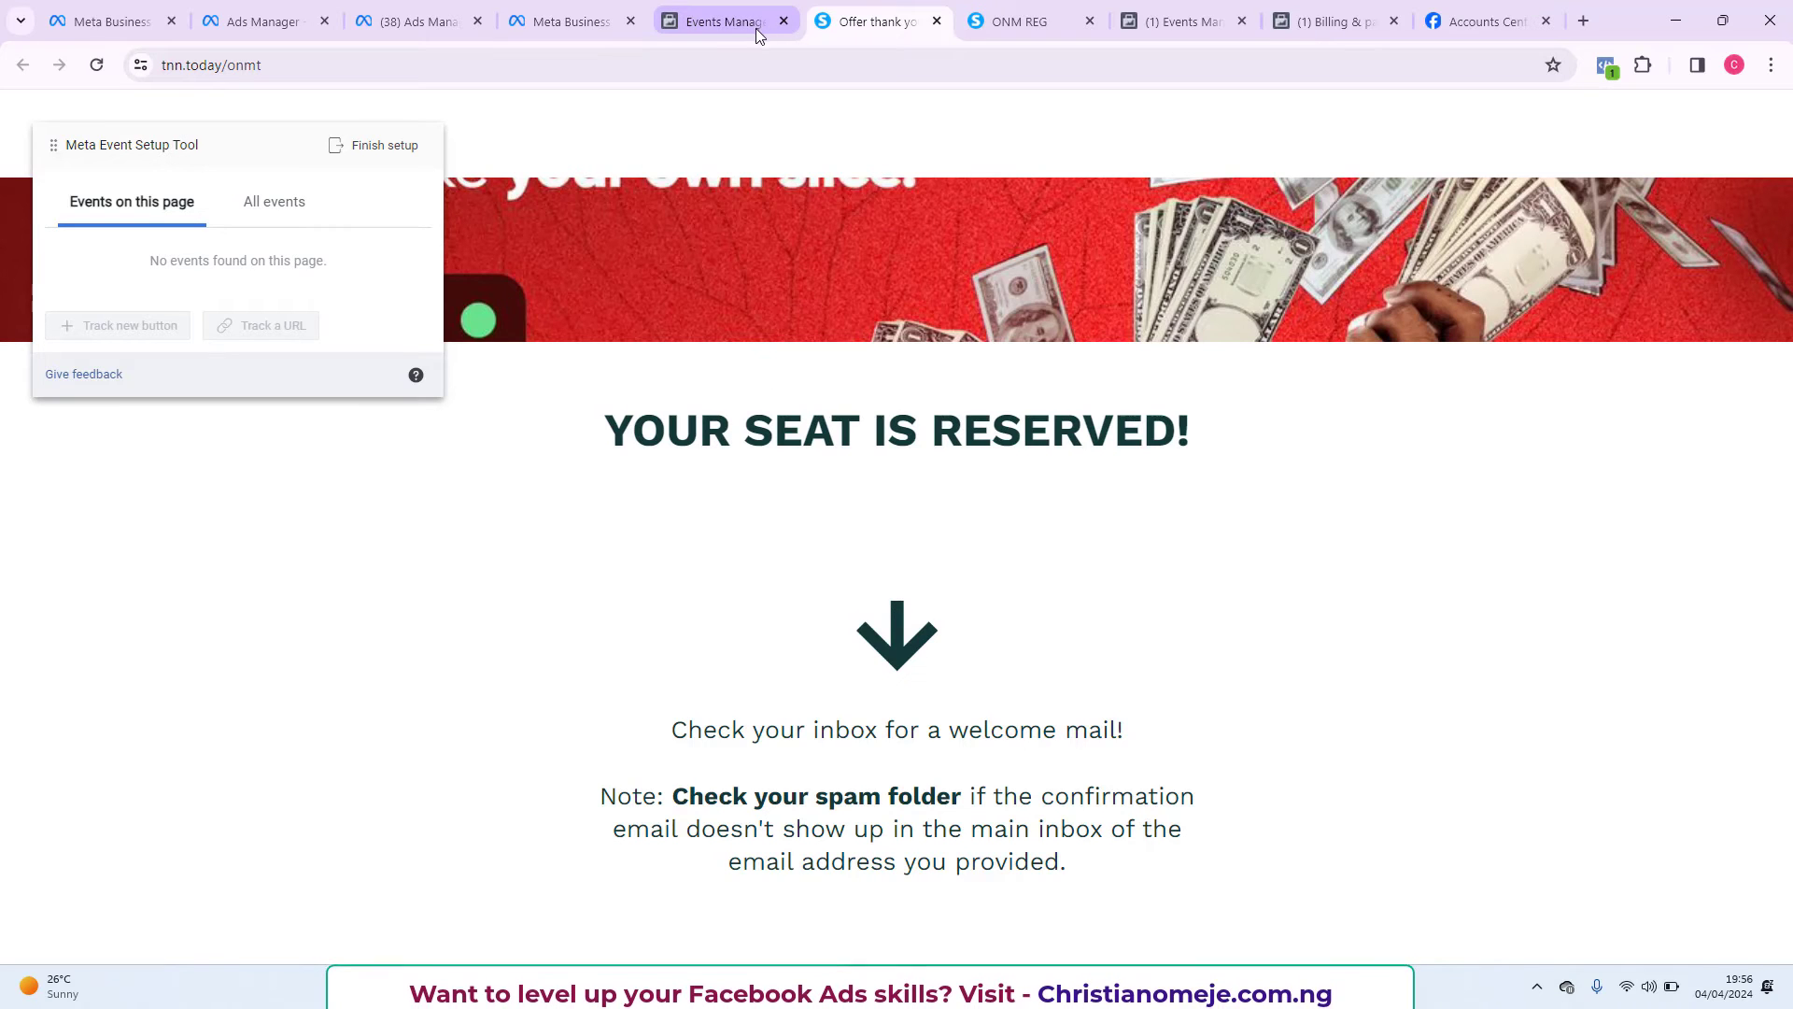
click(936, 21)
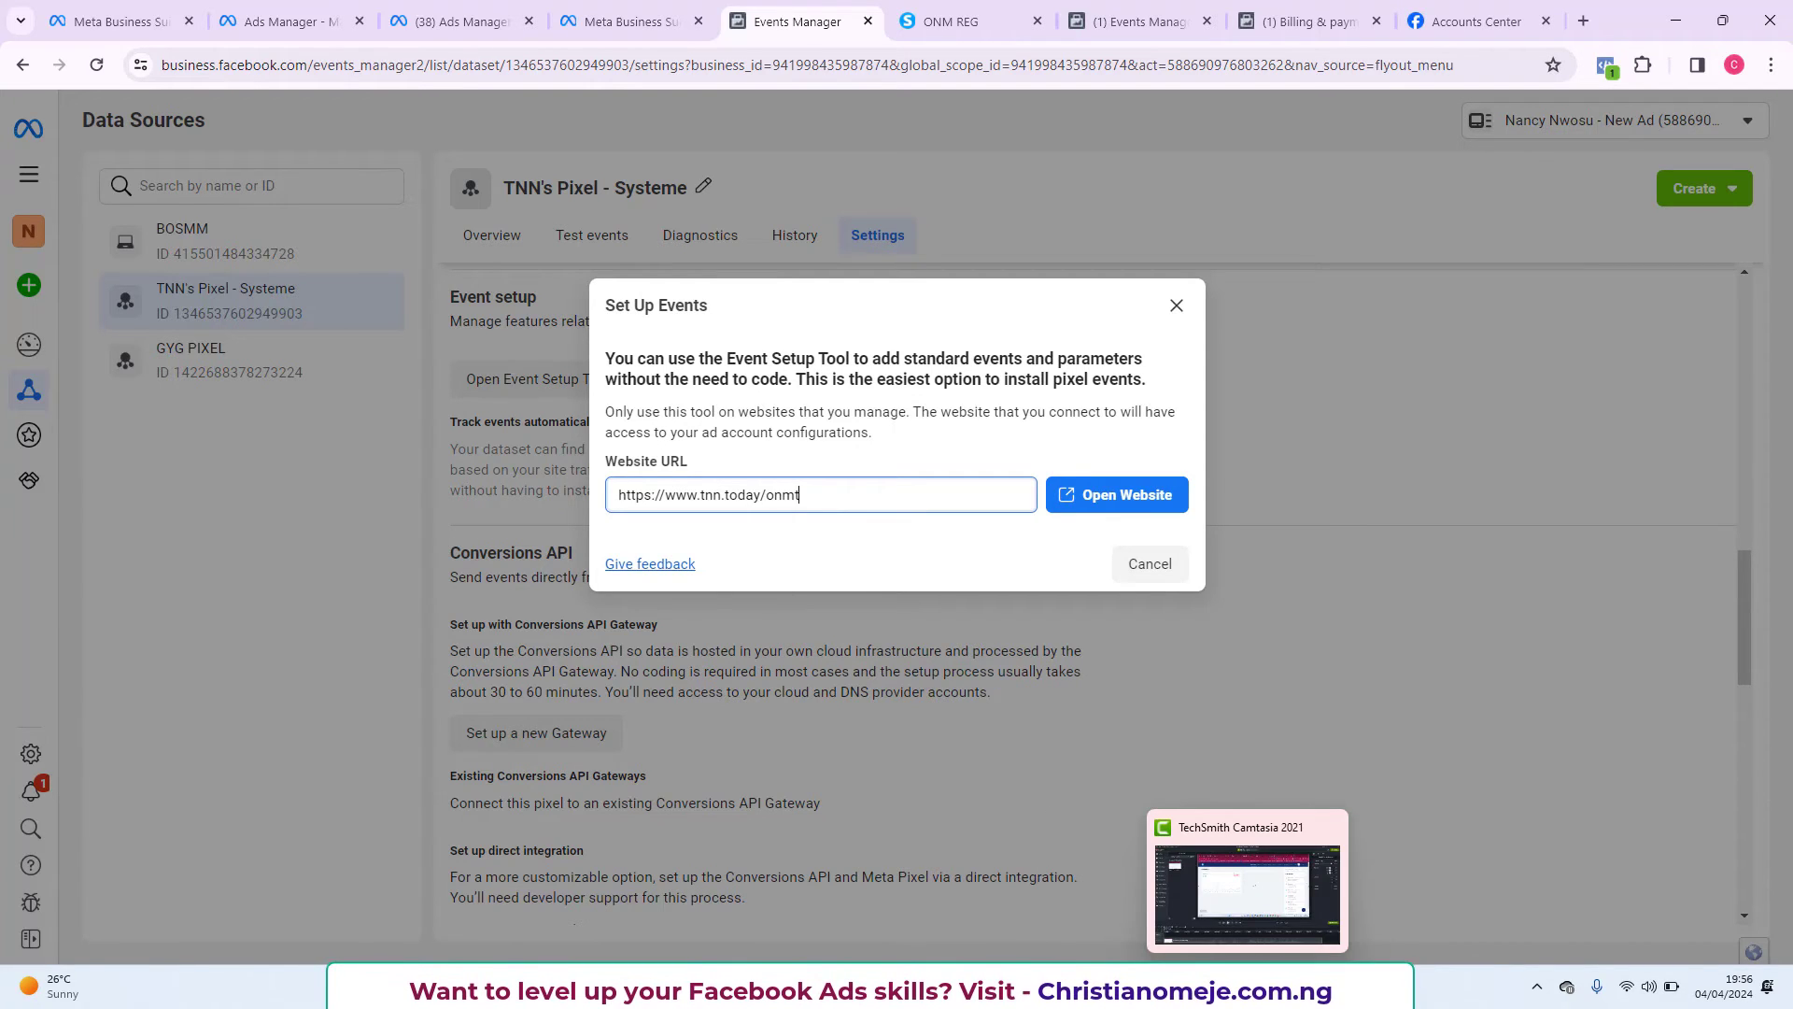
In systeme.io, add a button below the YOUR SEAT IS RESERVED! headline on the ONM THANK YOU page, save the changes and exit the editor.
key(alt+Tab)
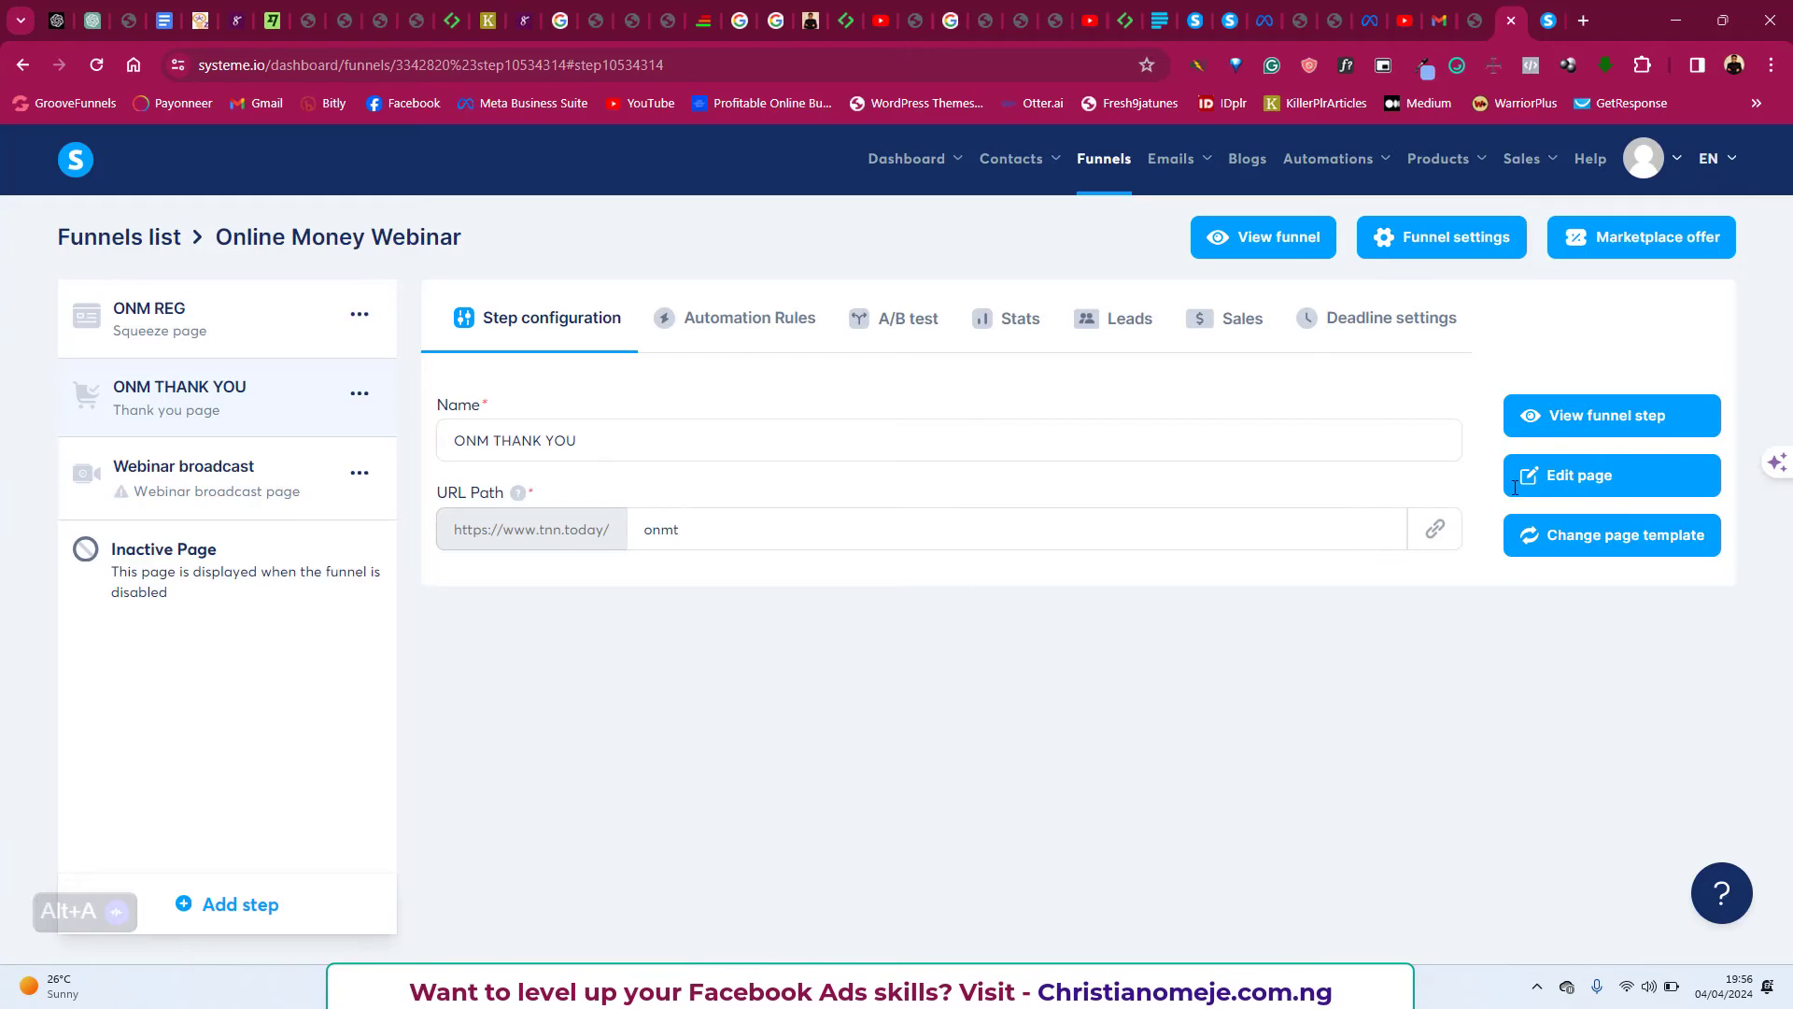
click(1608, 483)
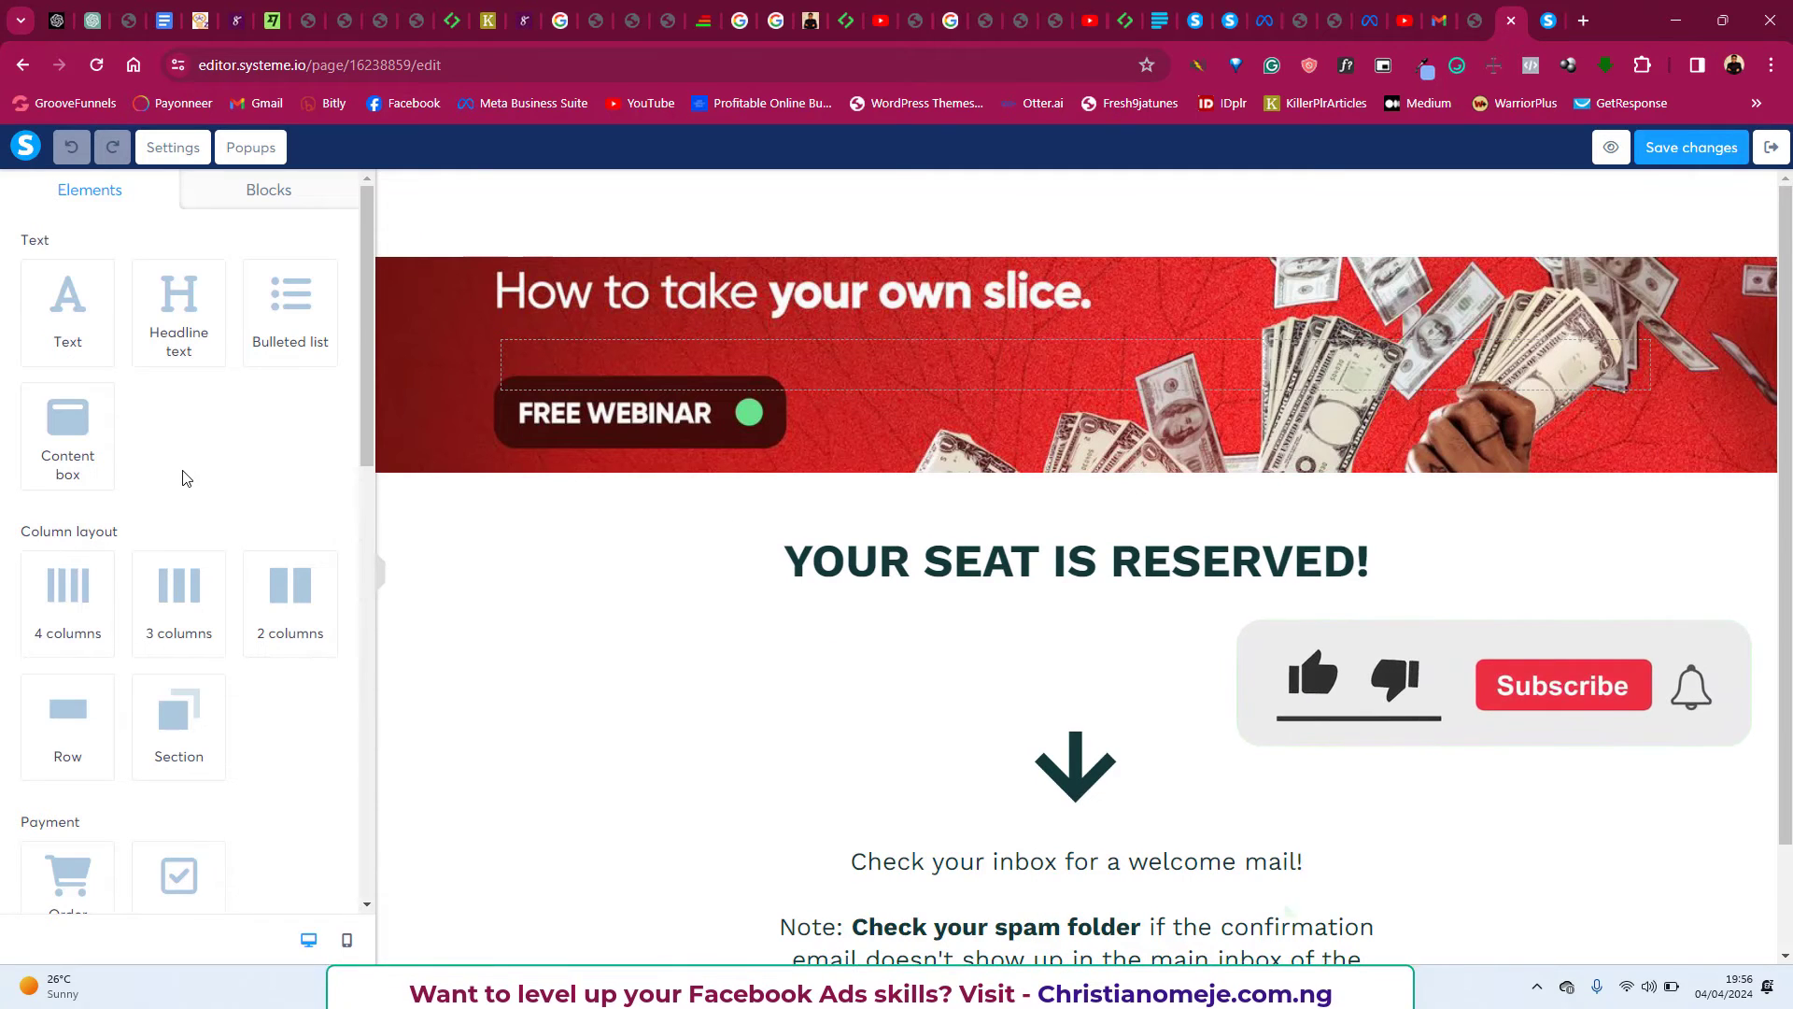
scroll(177, 476, down, 10)
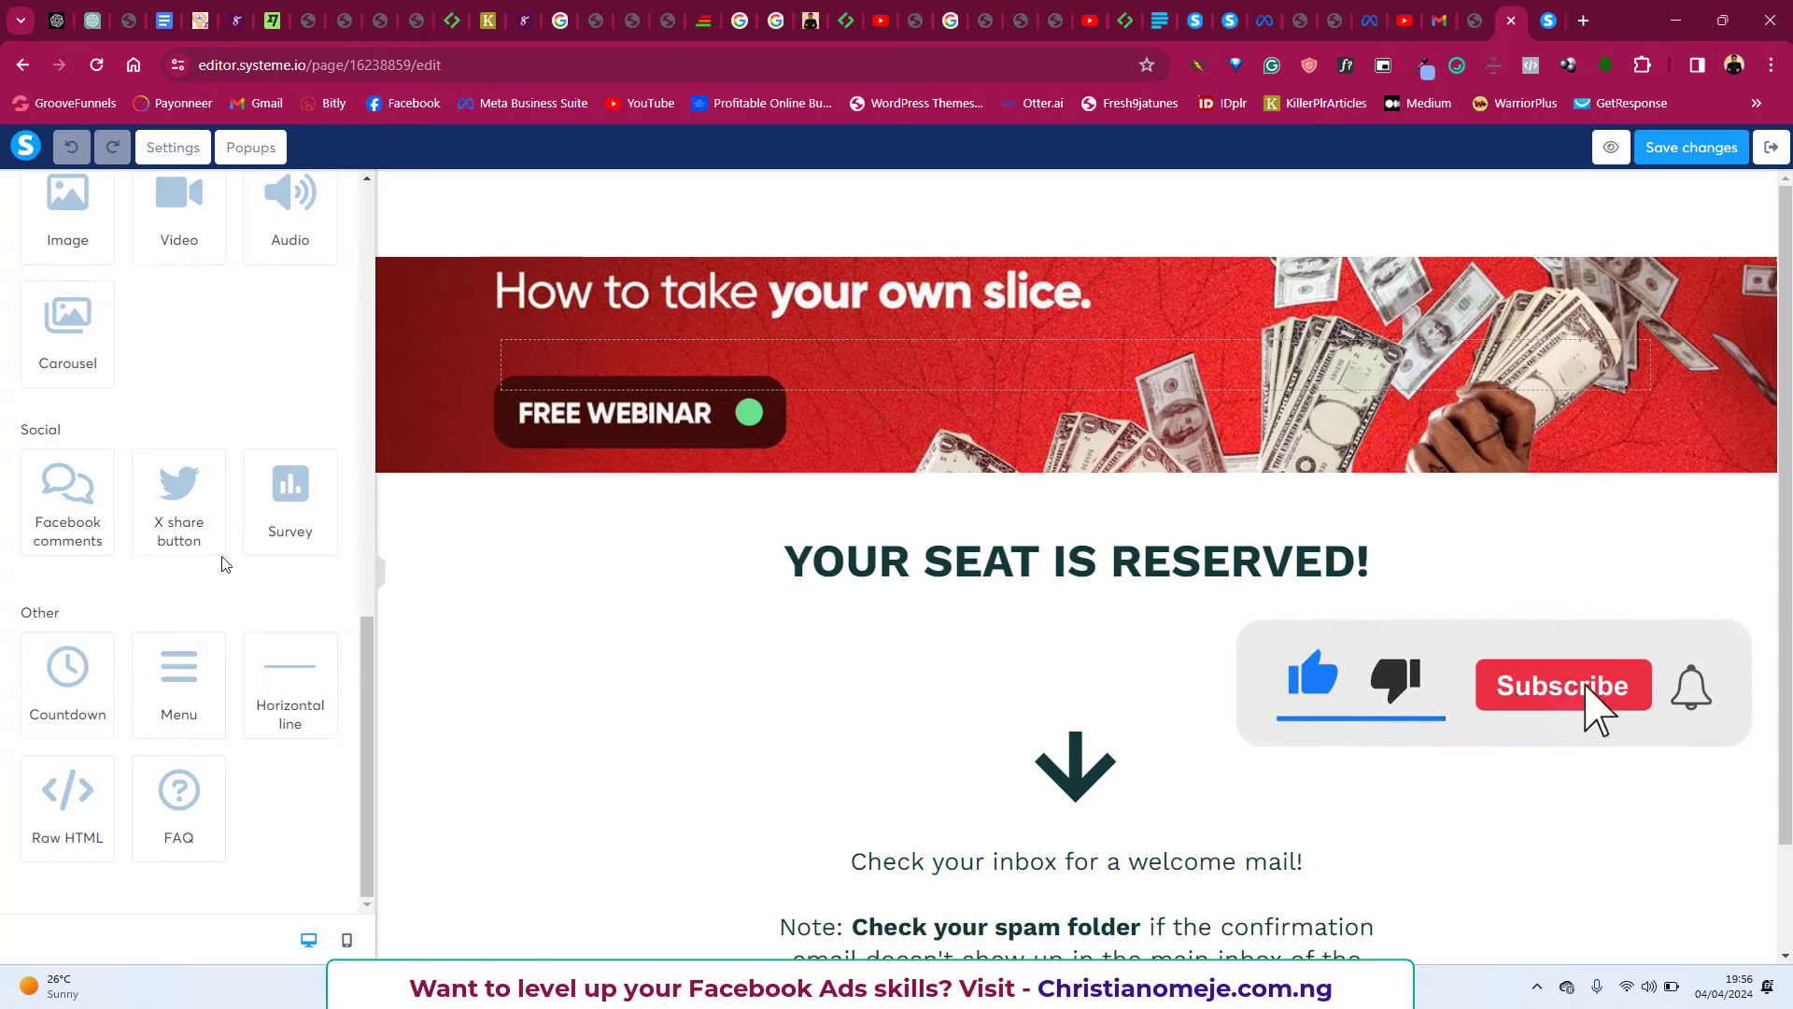
scroll(165, 547, up, 7)
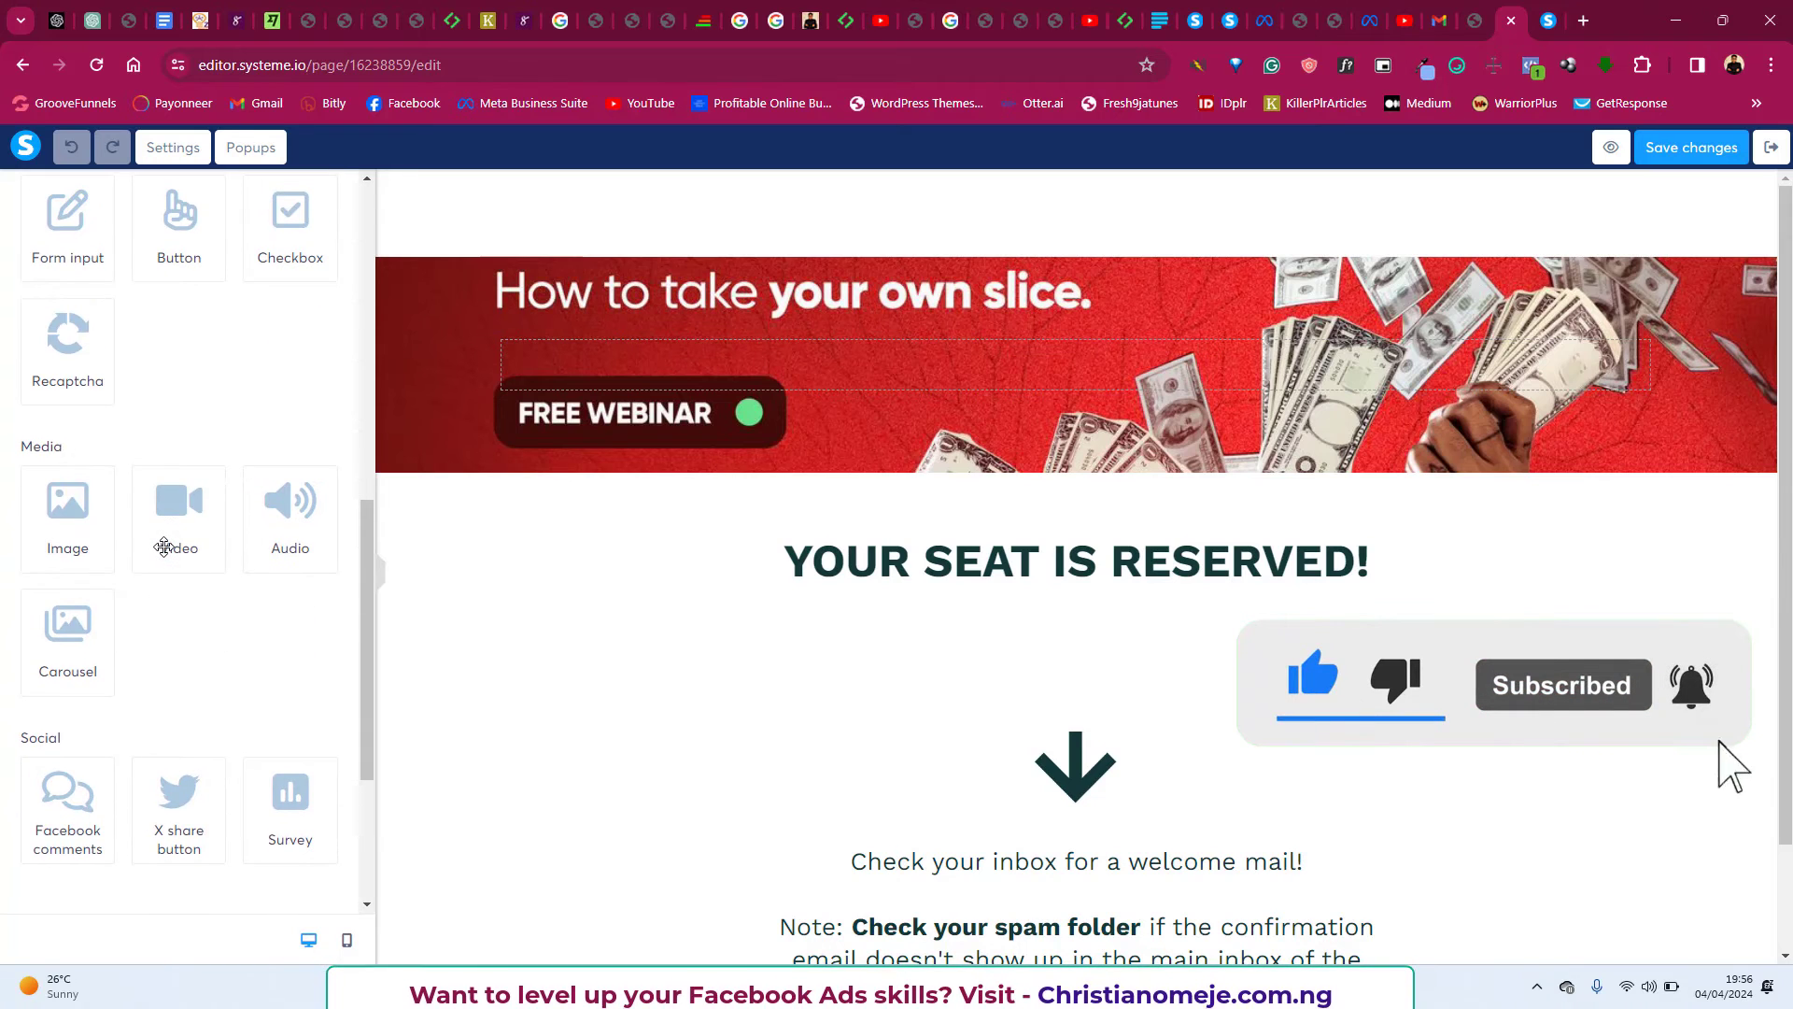
key(alt+a)
drag(168, 520, 1007, 654)
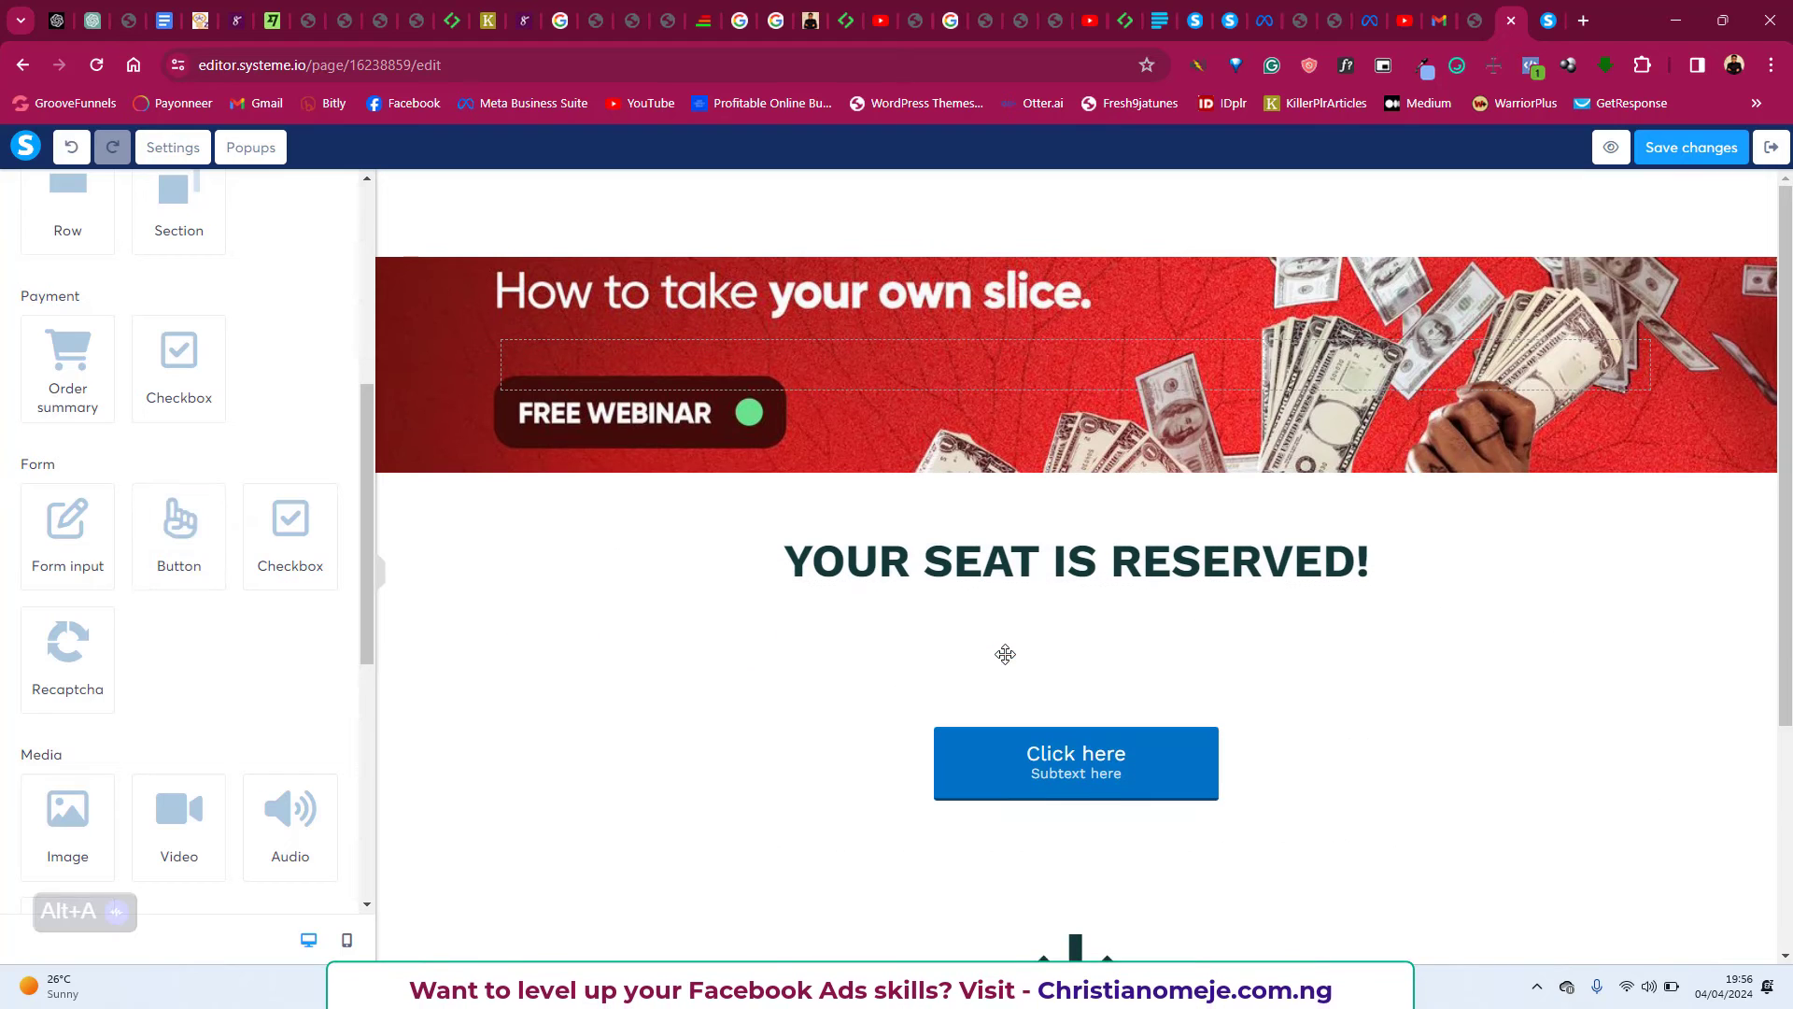
click(1692, 153)
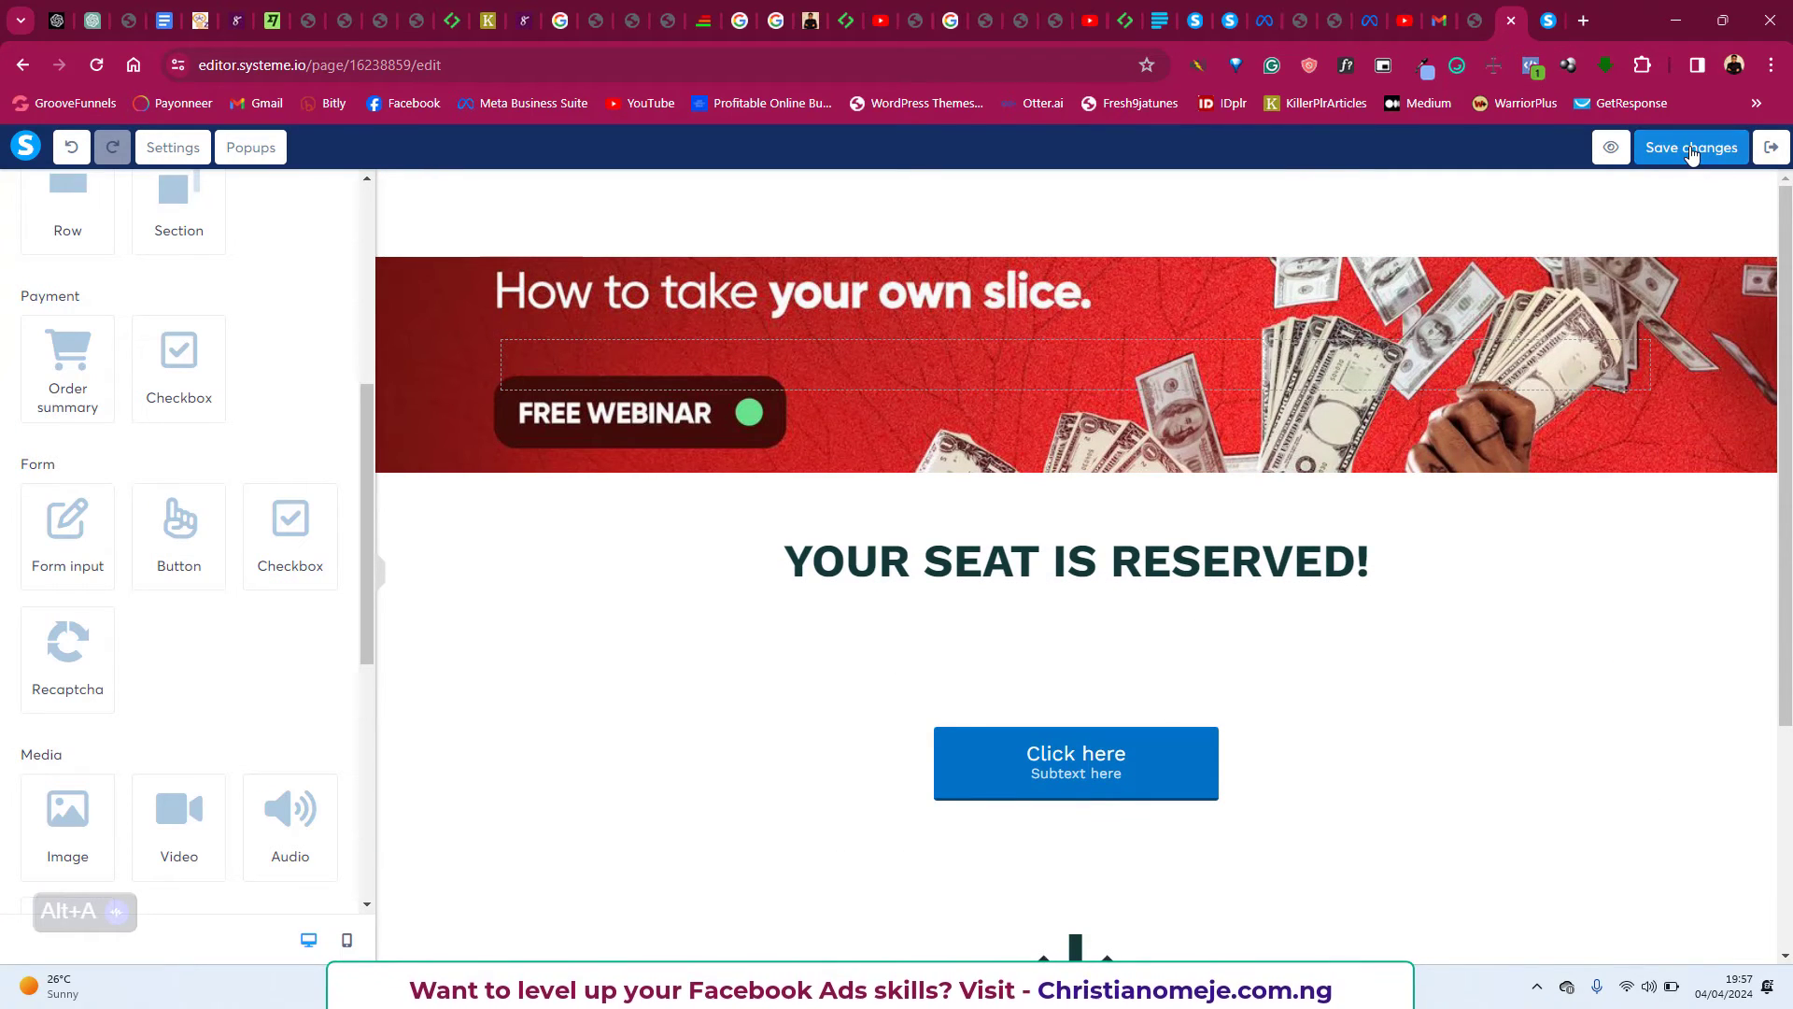
click(1772, 152)
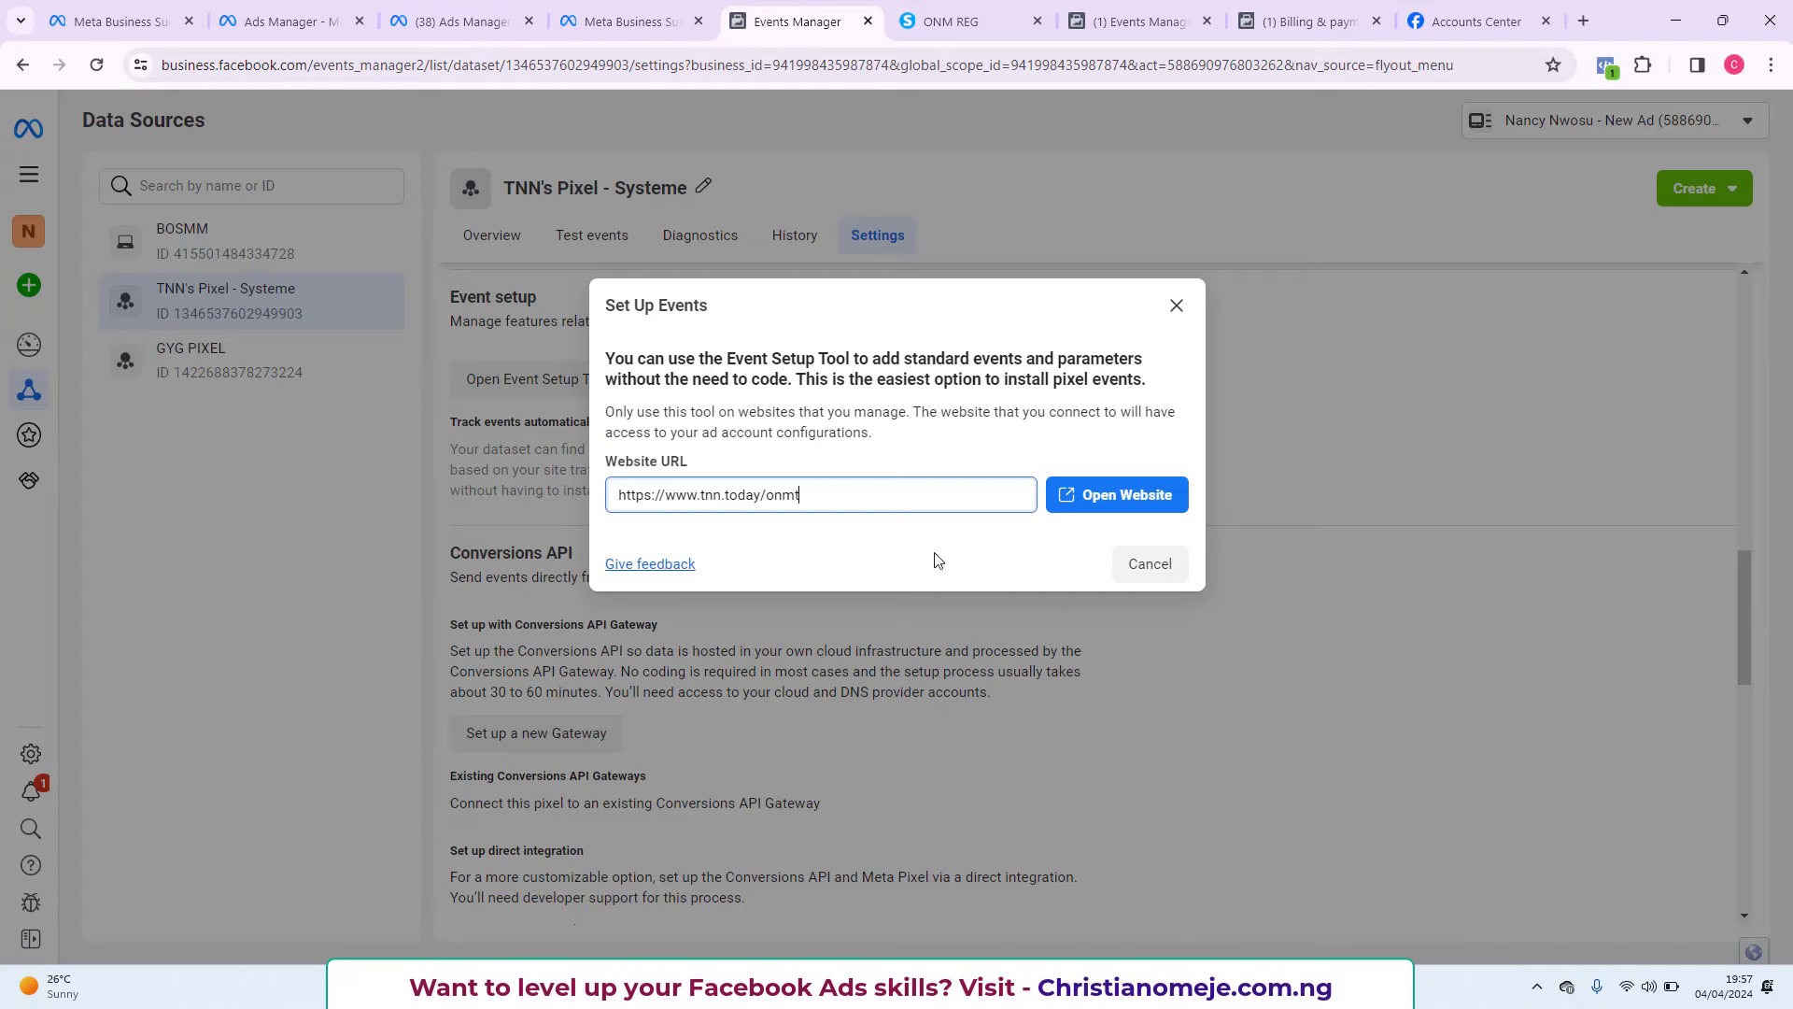
click(1096, 505)
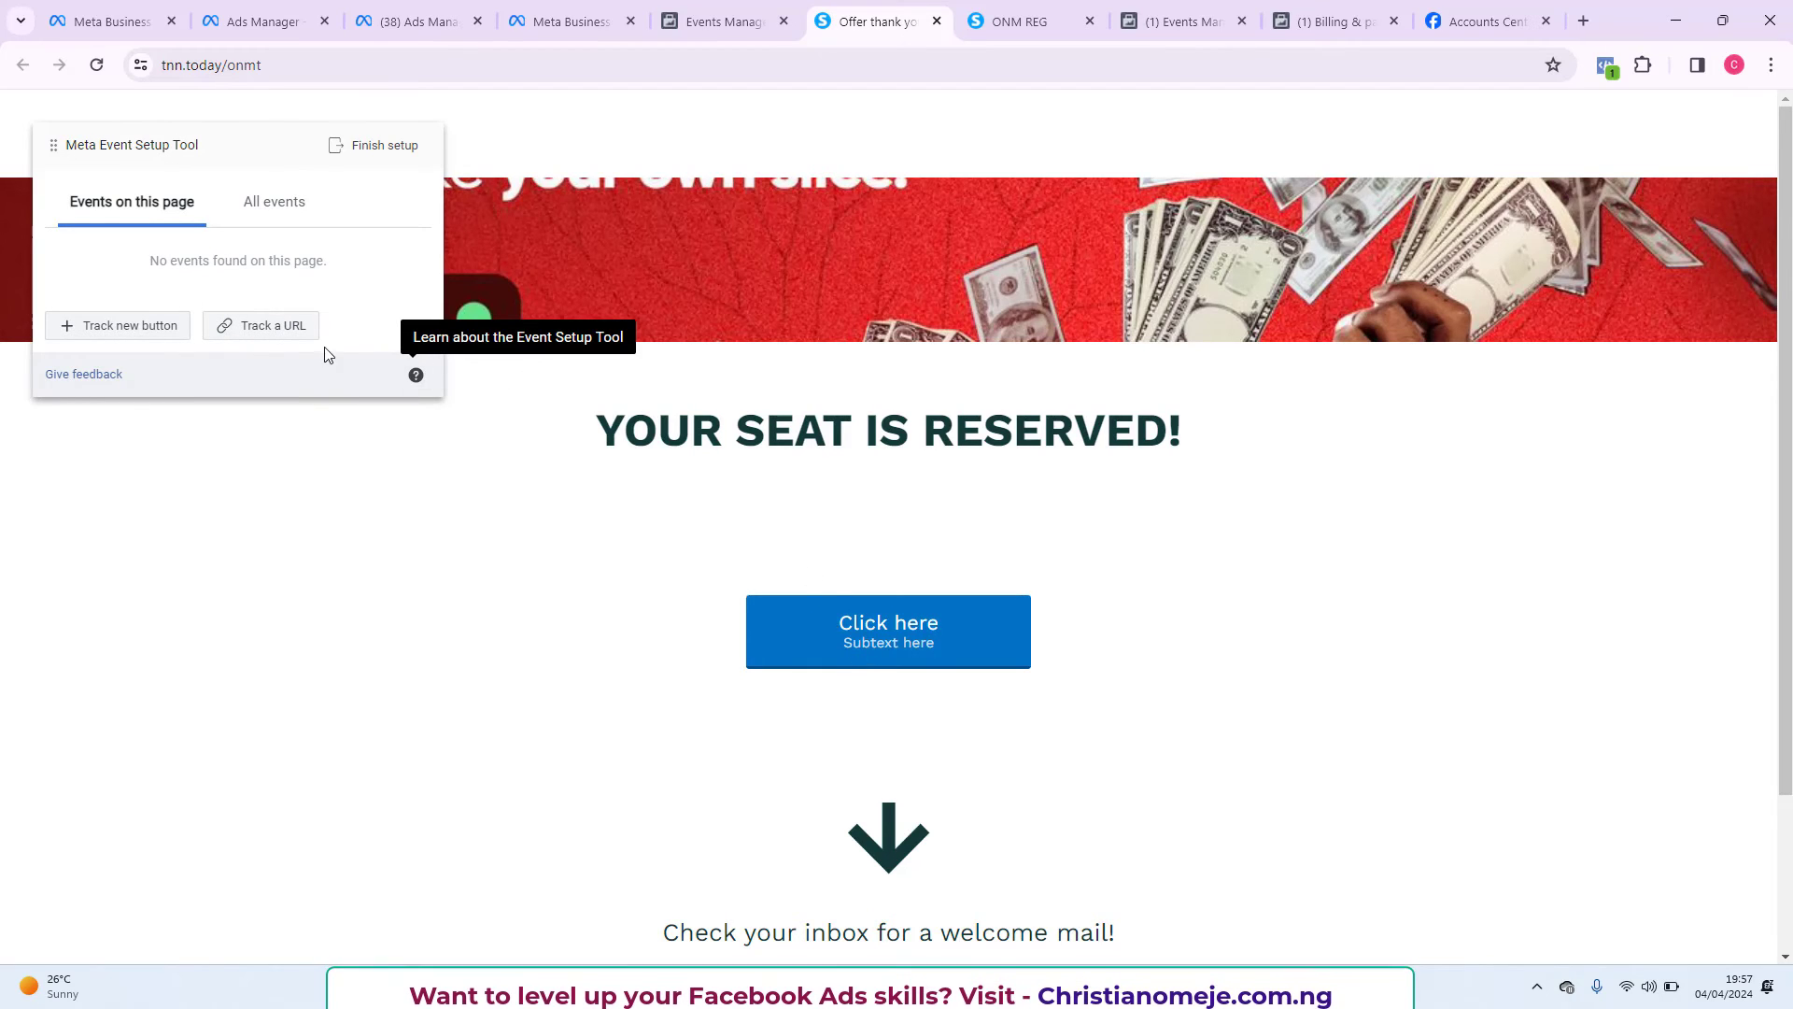
click(246, 333)
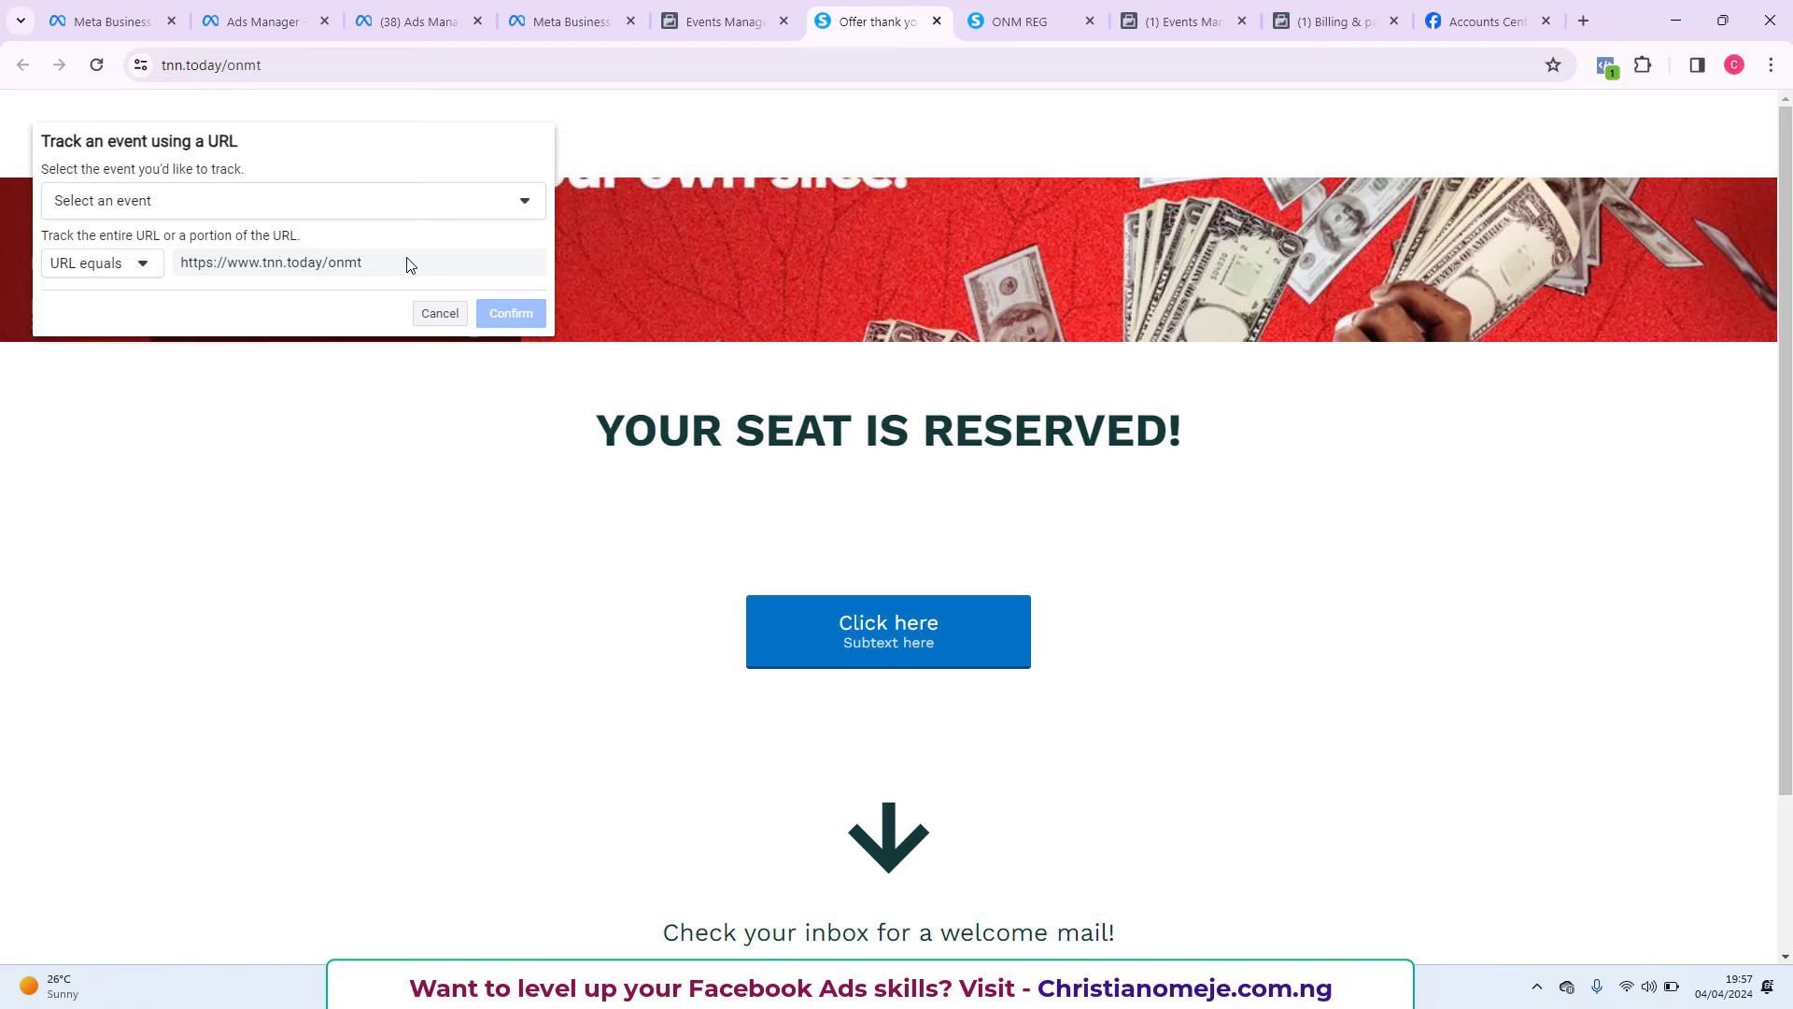
click(416, 204)
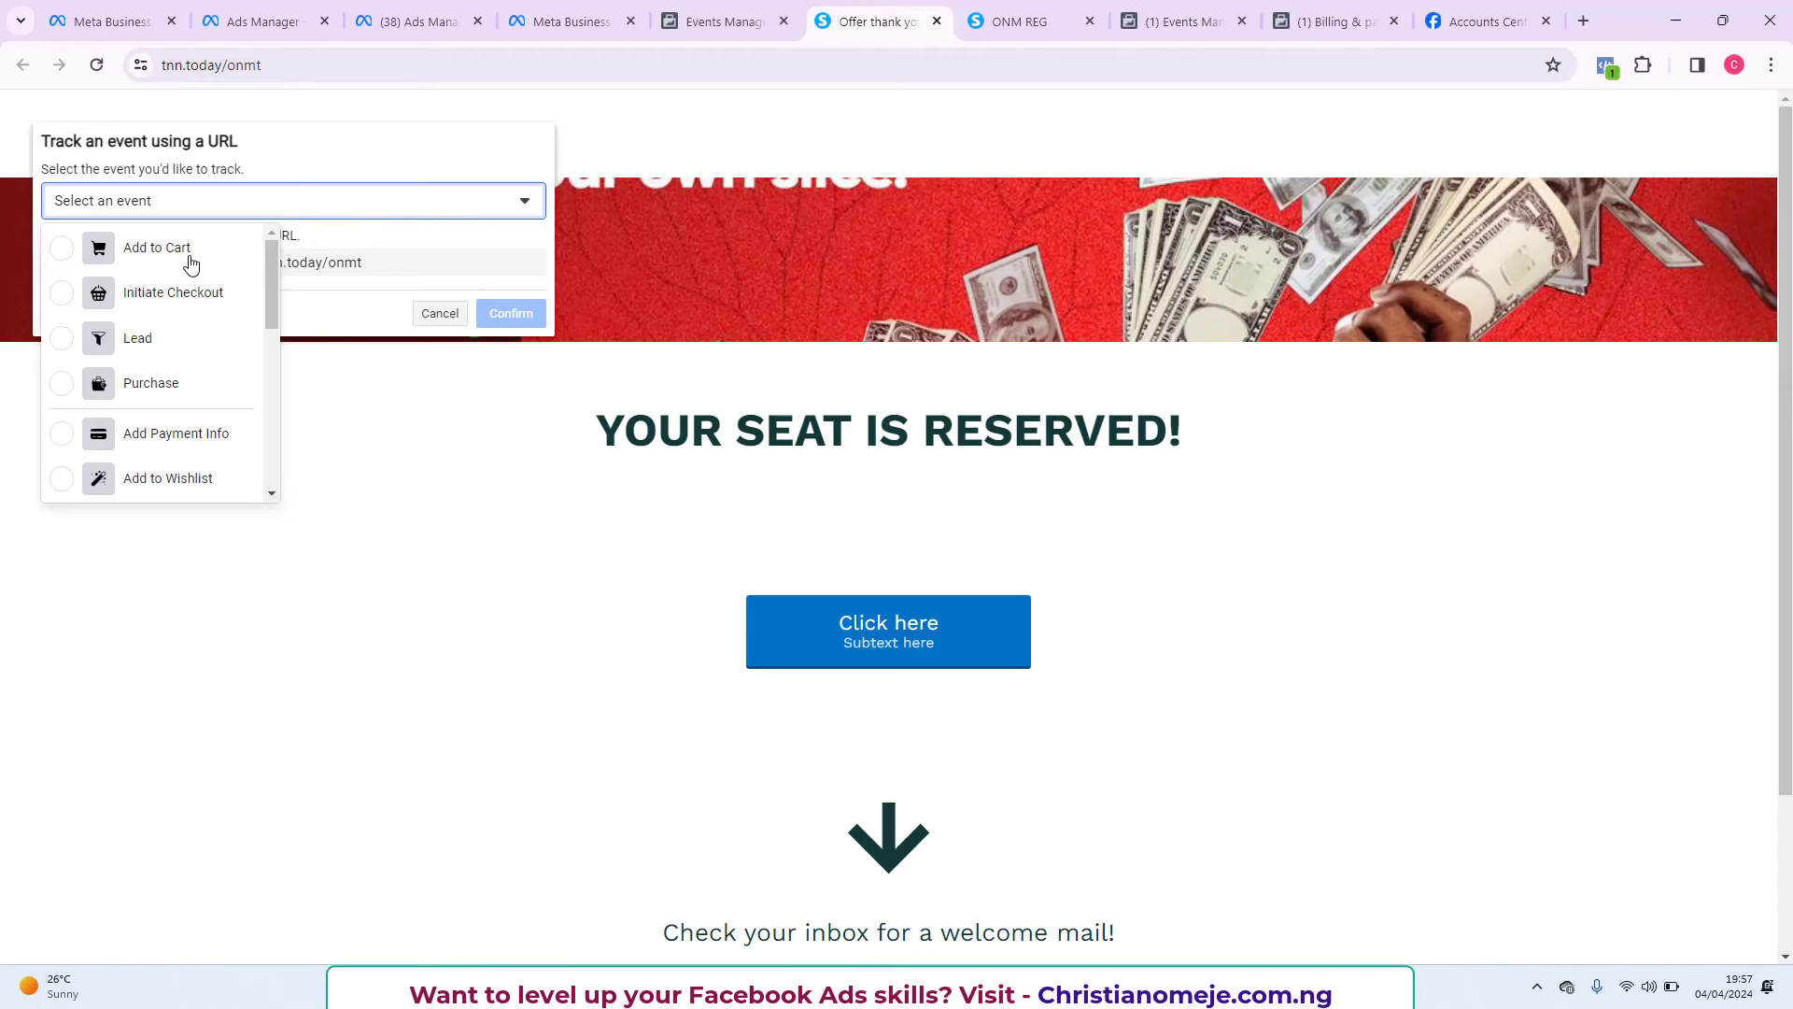
click(122, 342)
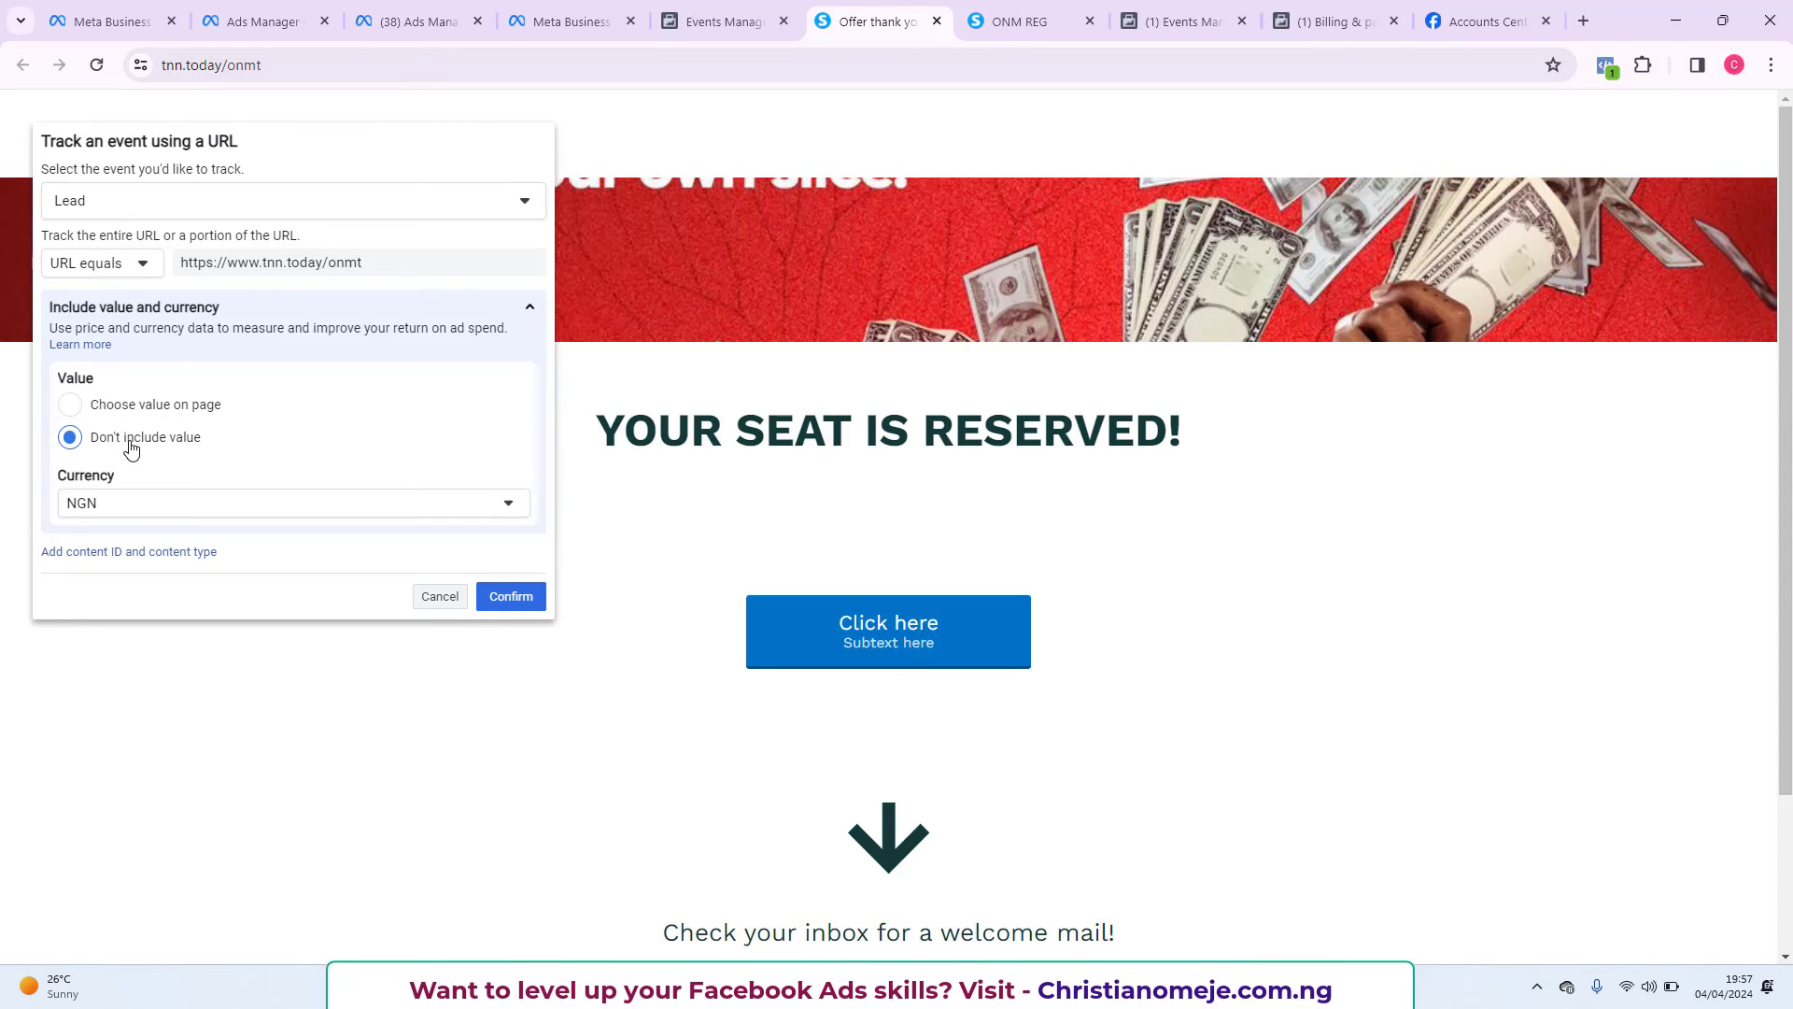
Try the Purchase event with the Don't include value and Choose value on page options.
click(183, 204)
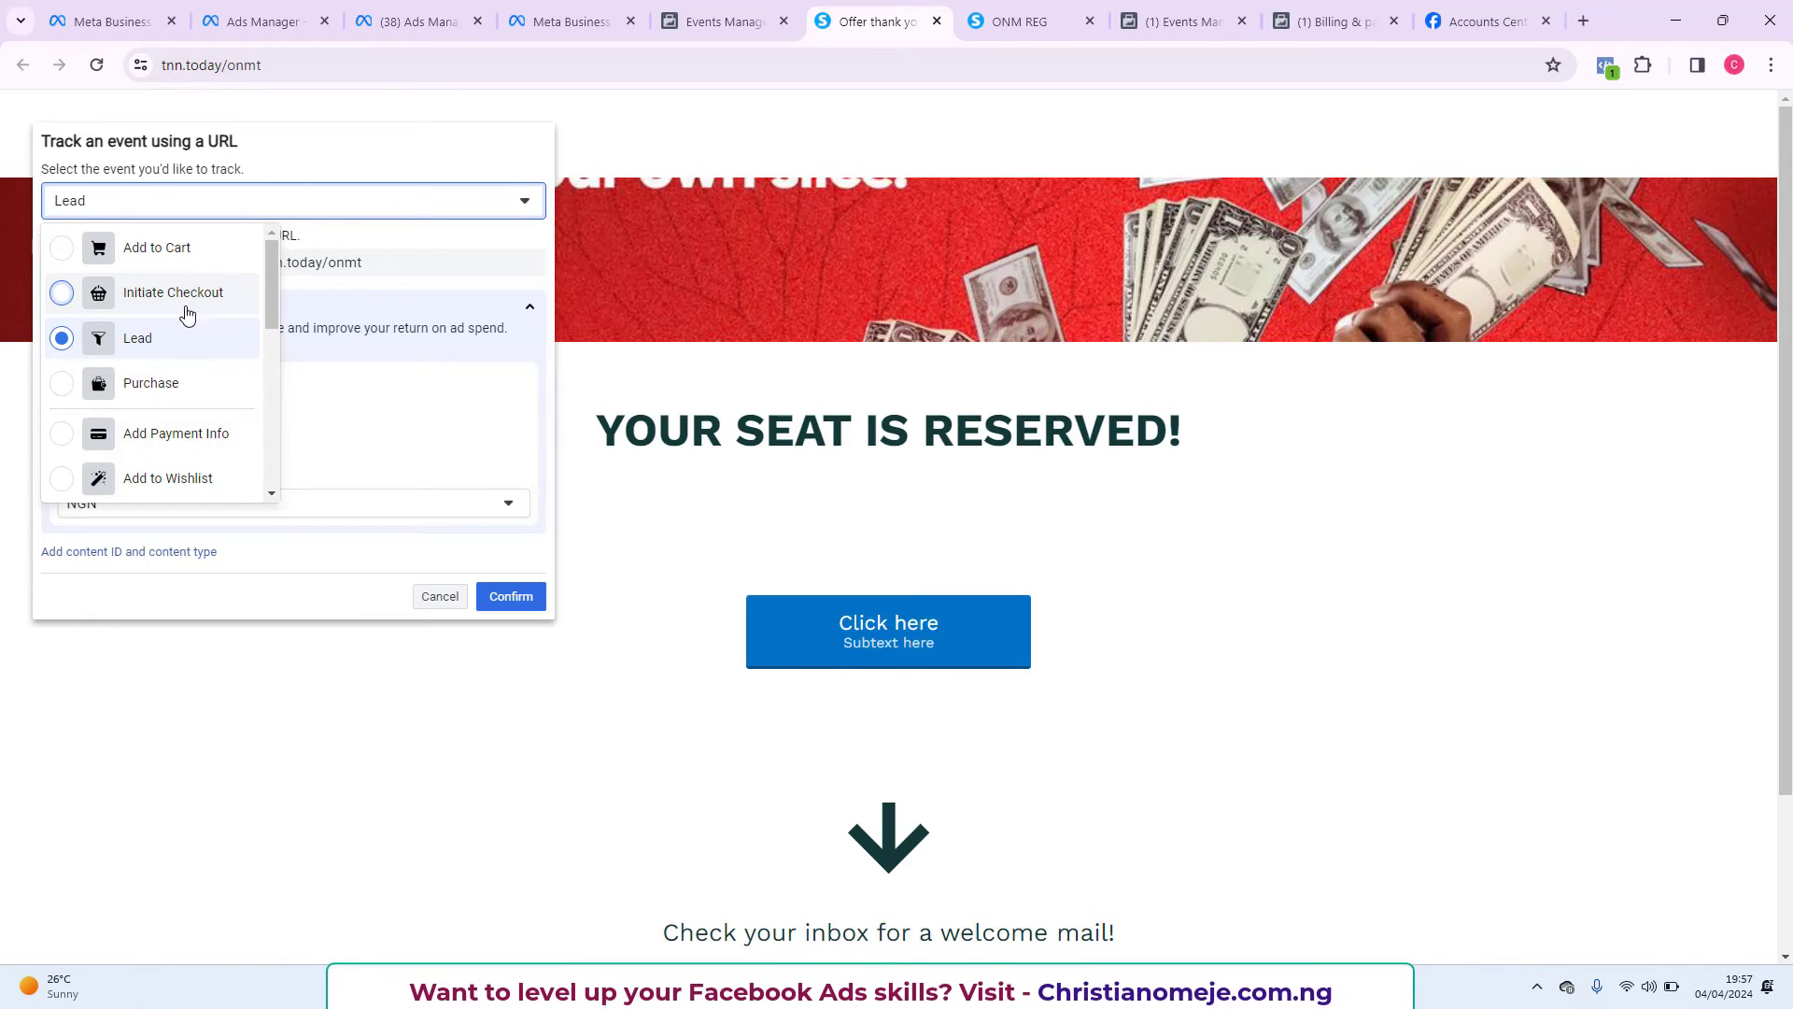
click(138, 394)
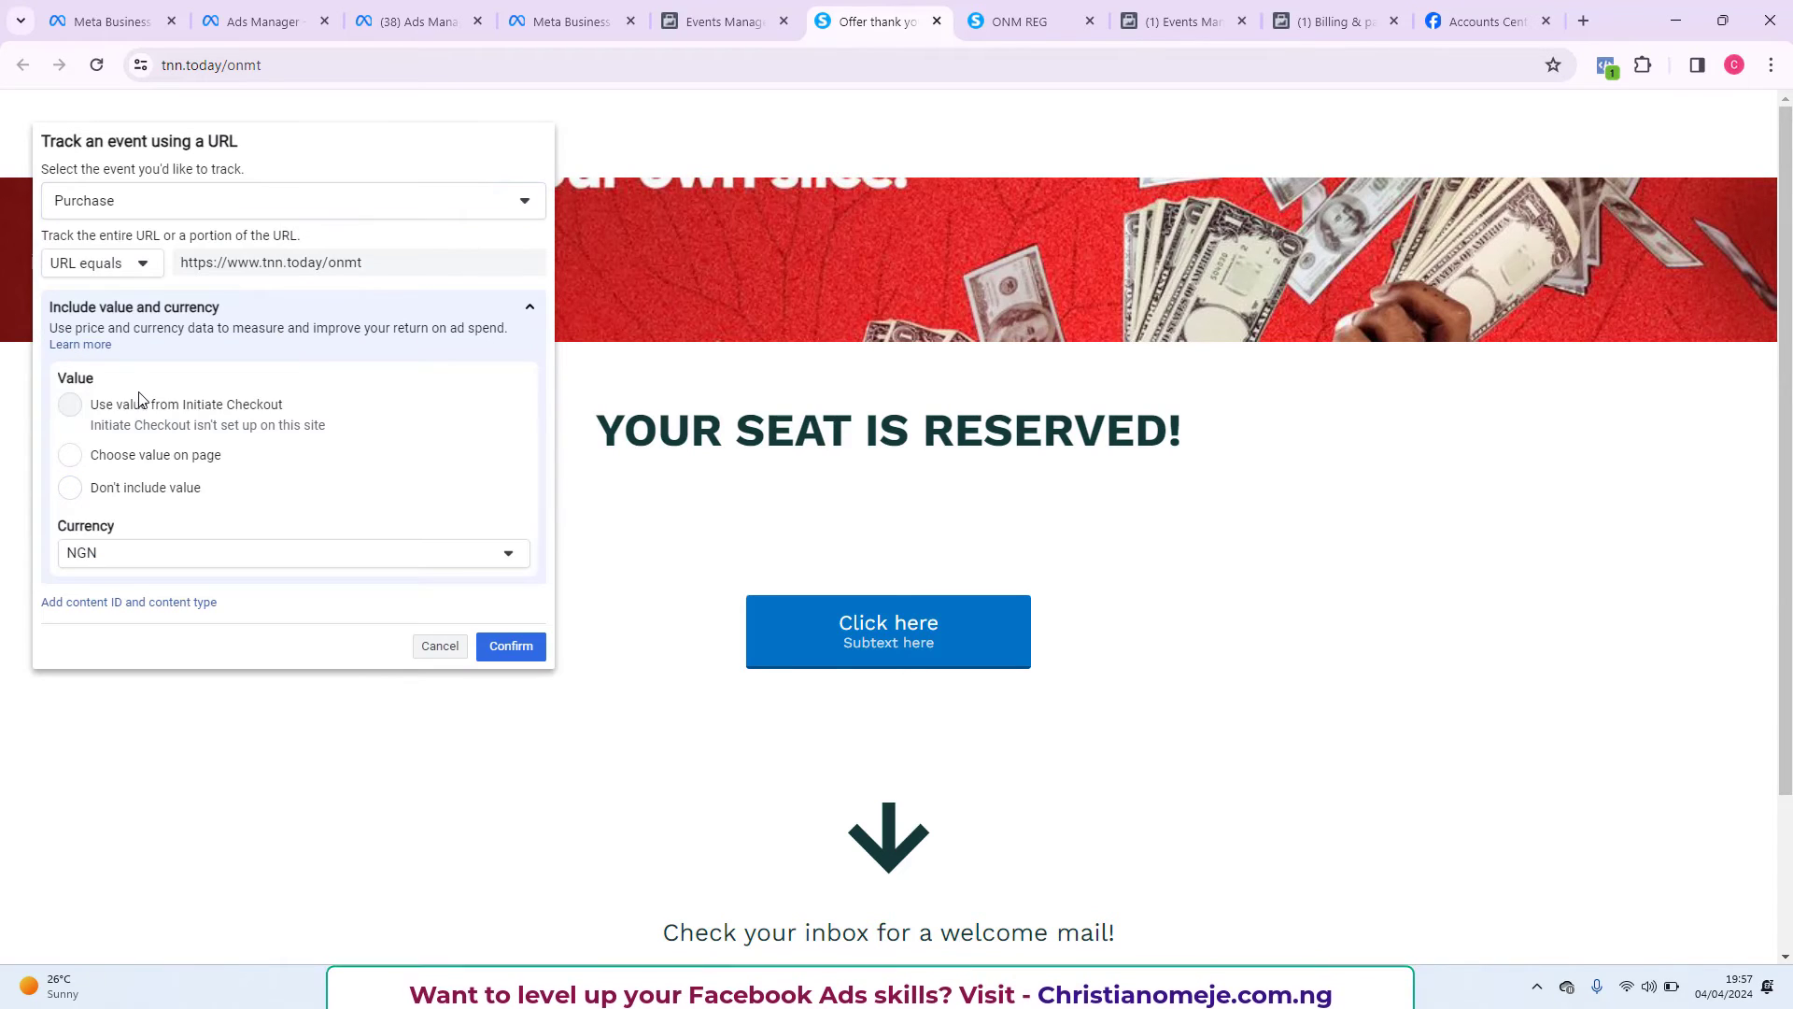
click(129, 499)
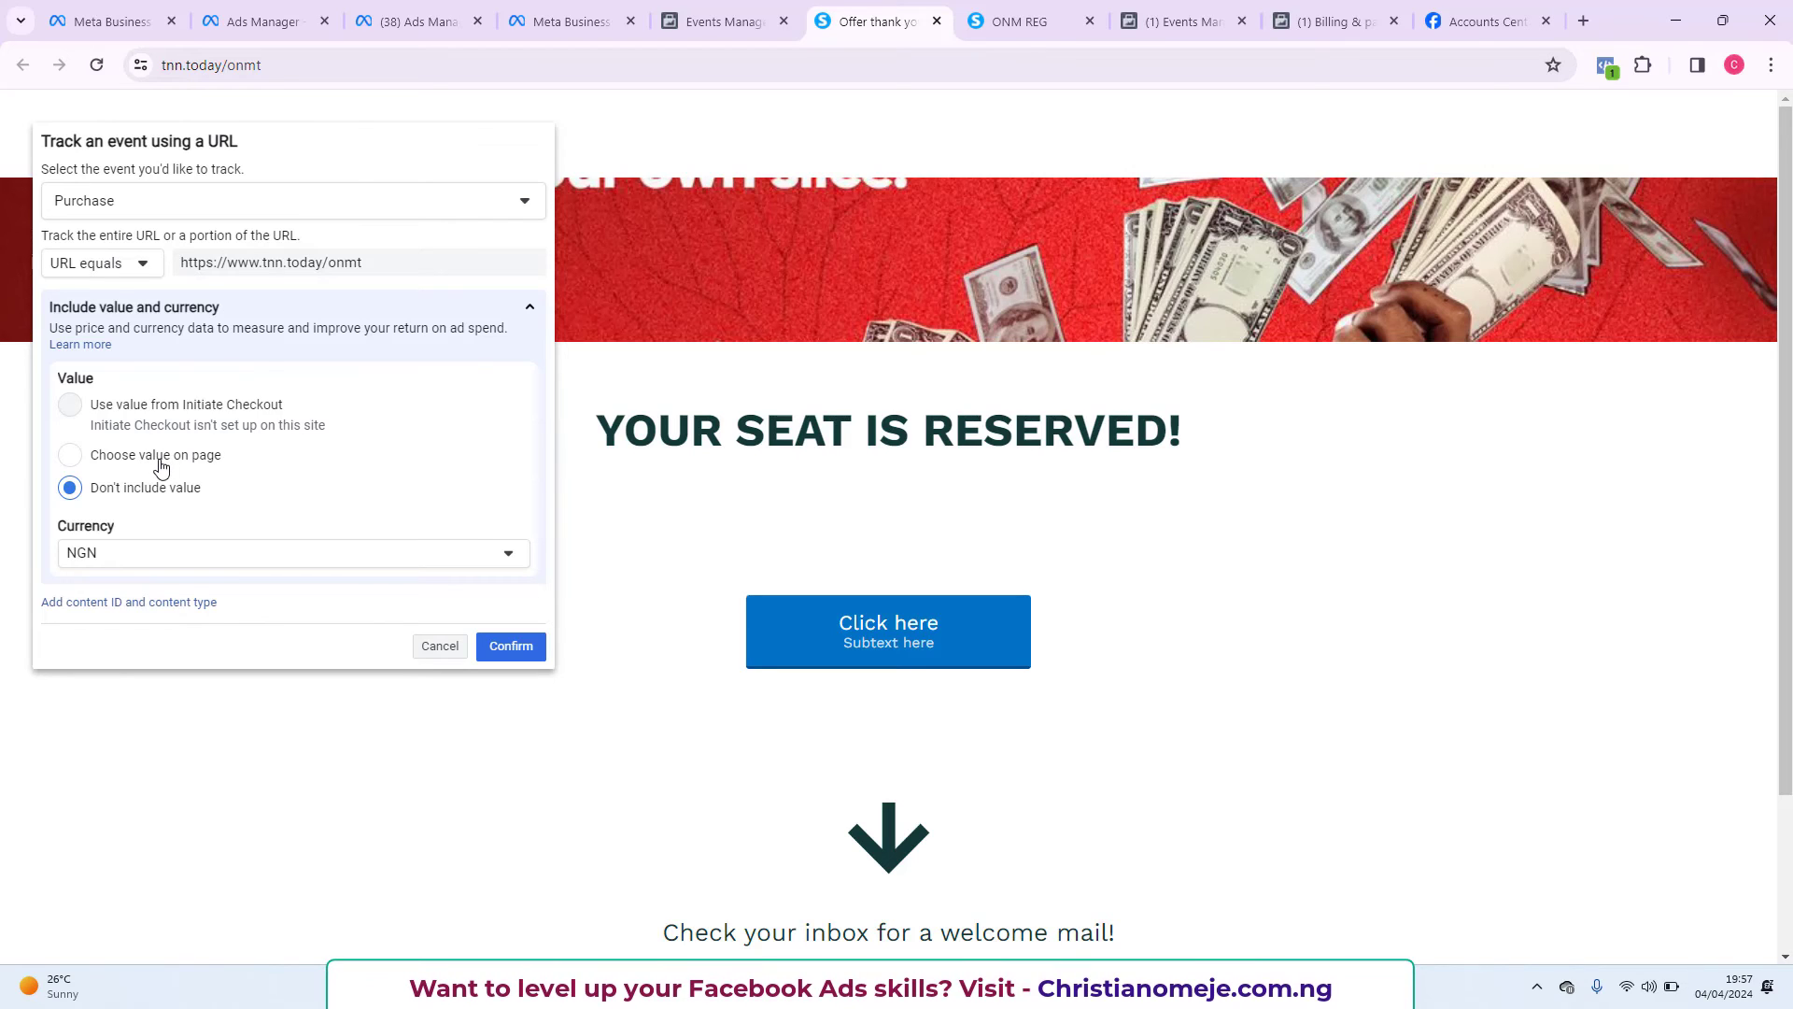
click(153, 464)
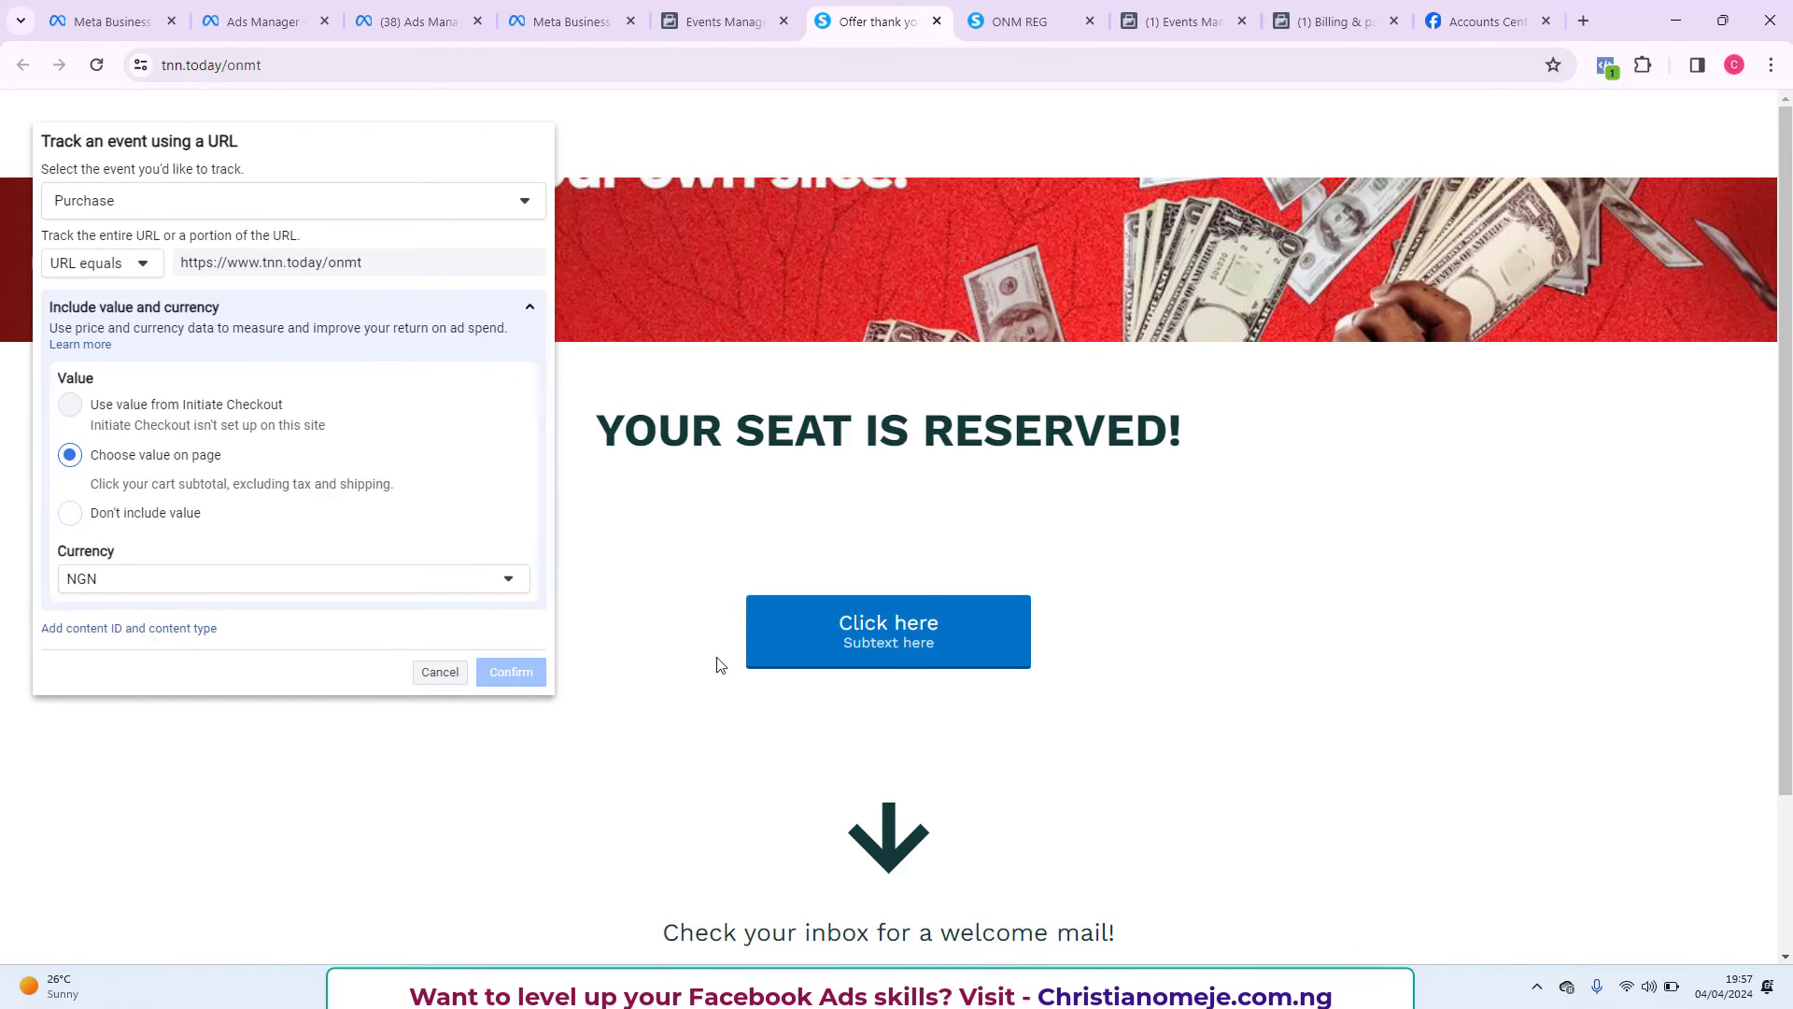
Set the tracked event back to Lead without a value and confirm it for the thank you page URL.
click(205, 202)
click(131, 336)
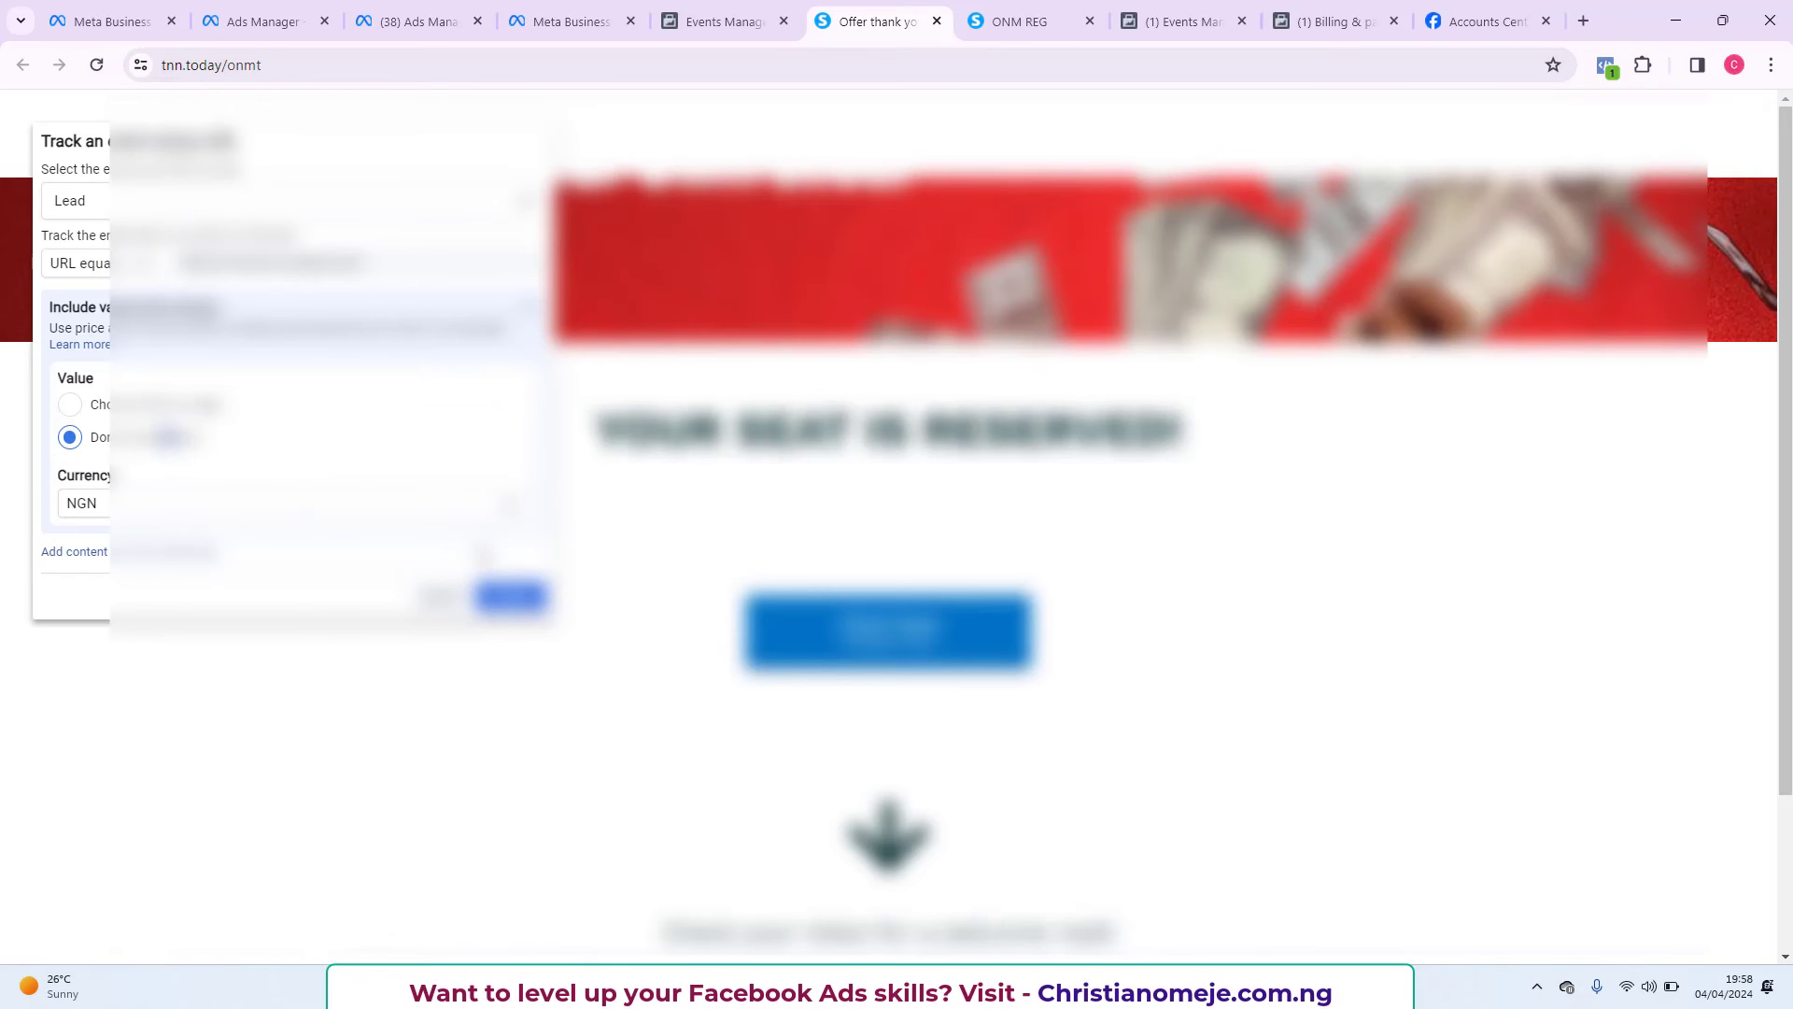
click(511, 596)
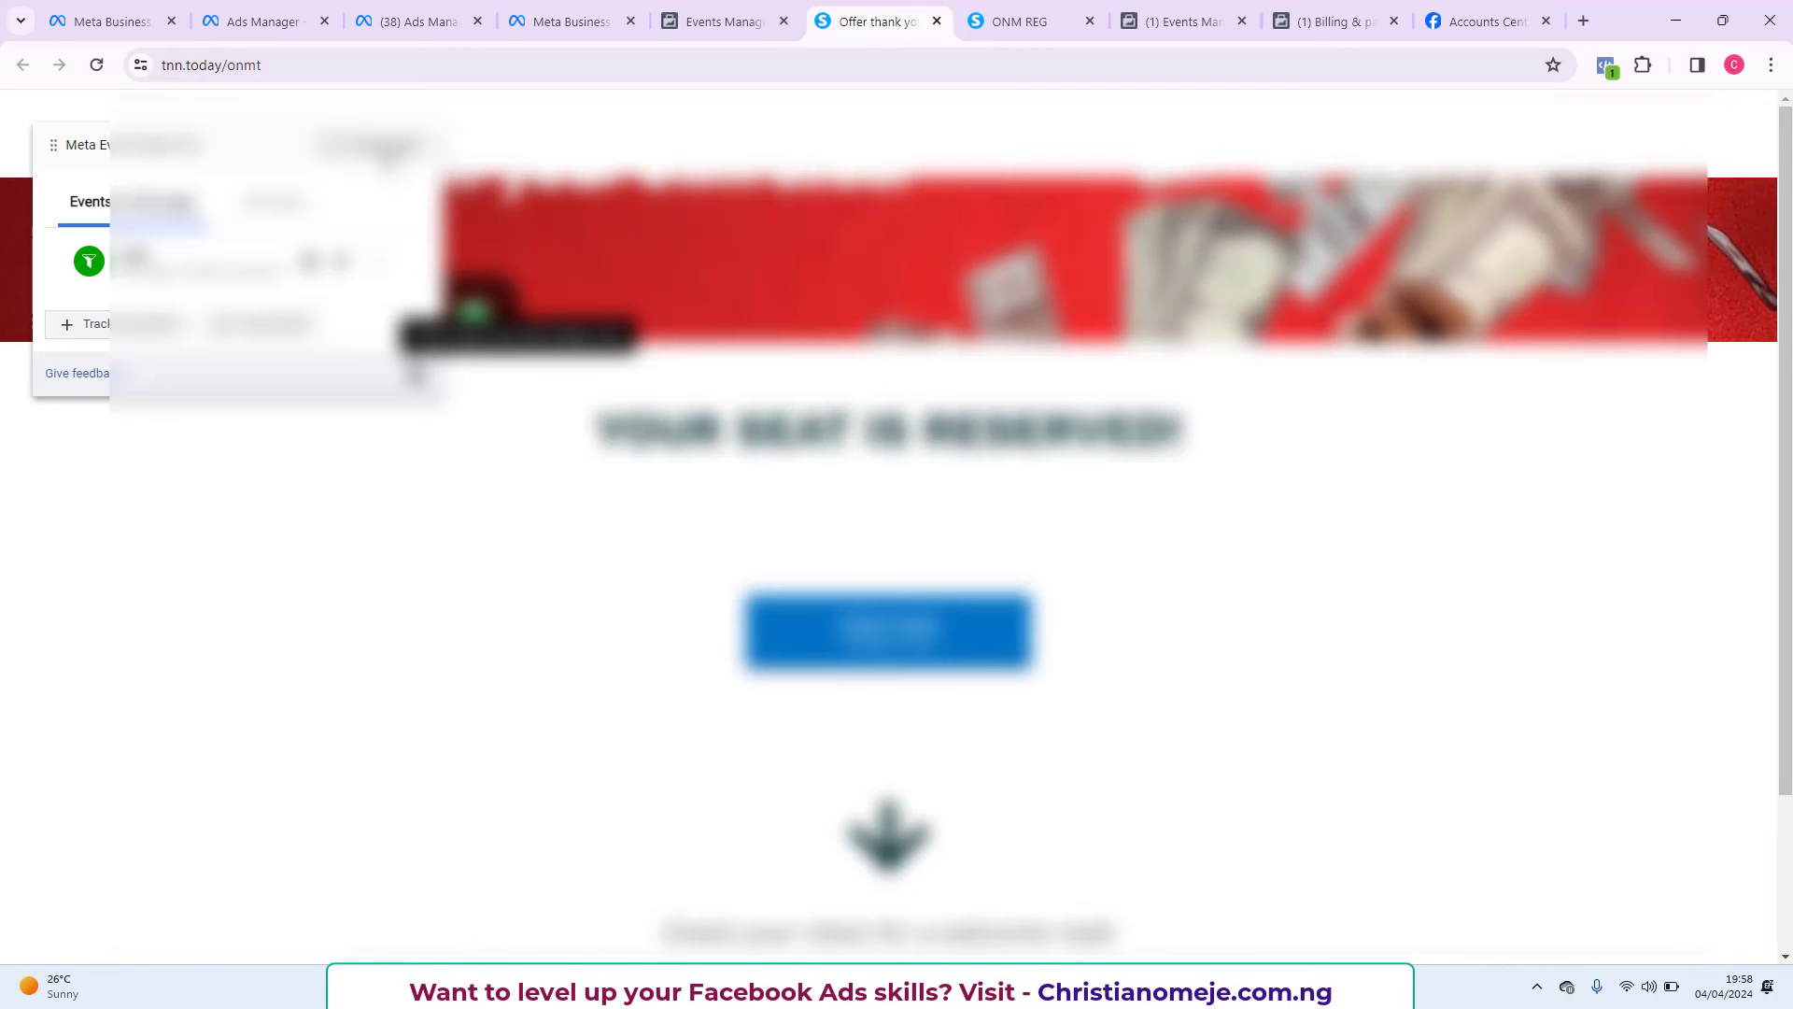
Finish the event setup with the Lead event and submit Yes as feedback on the tool's helpfulness.
click(383, 147)
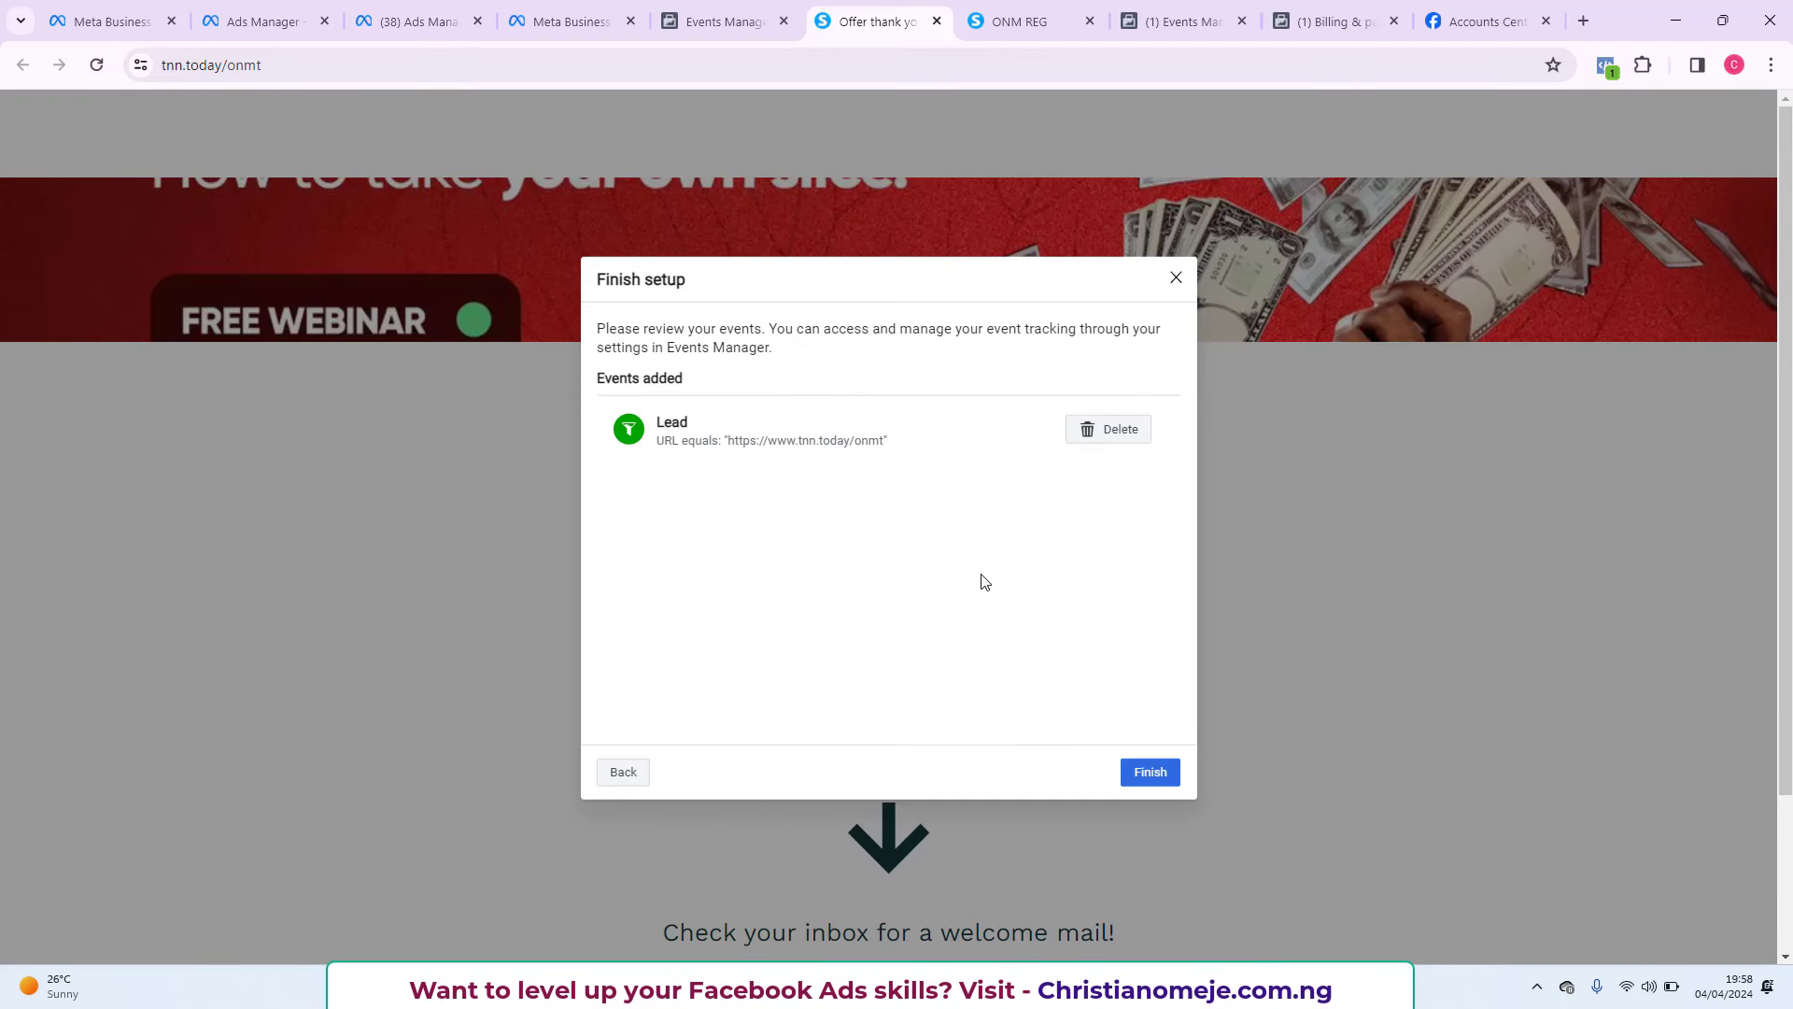
click(1151, 776)
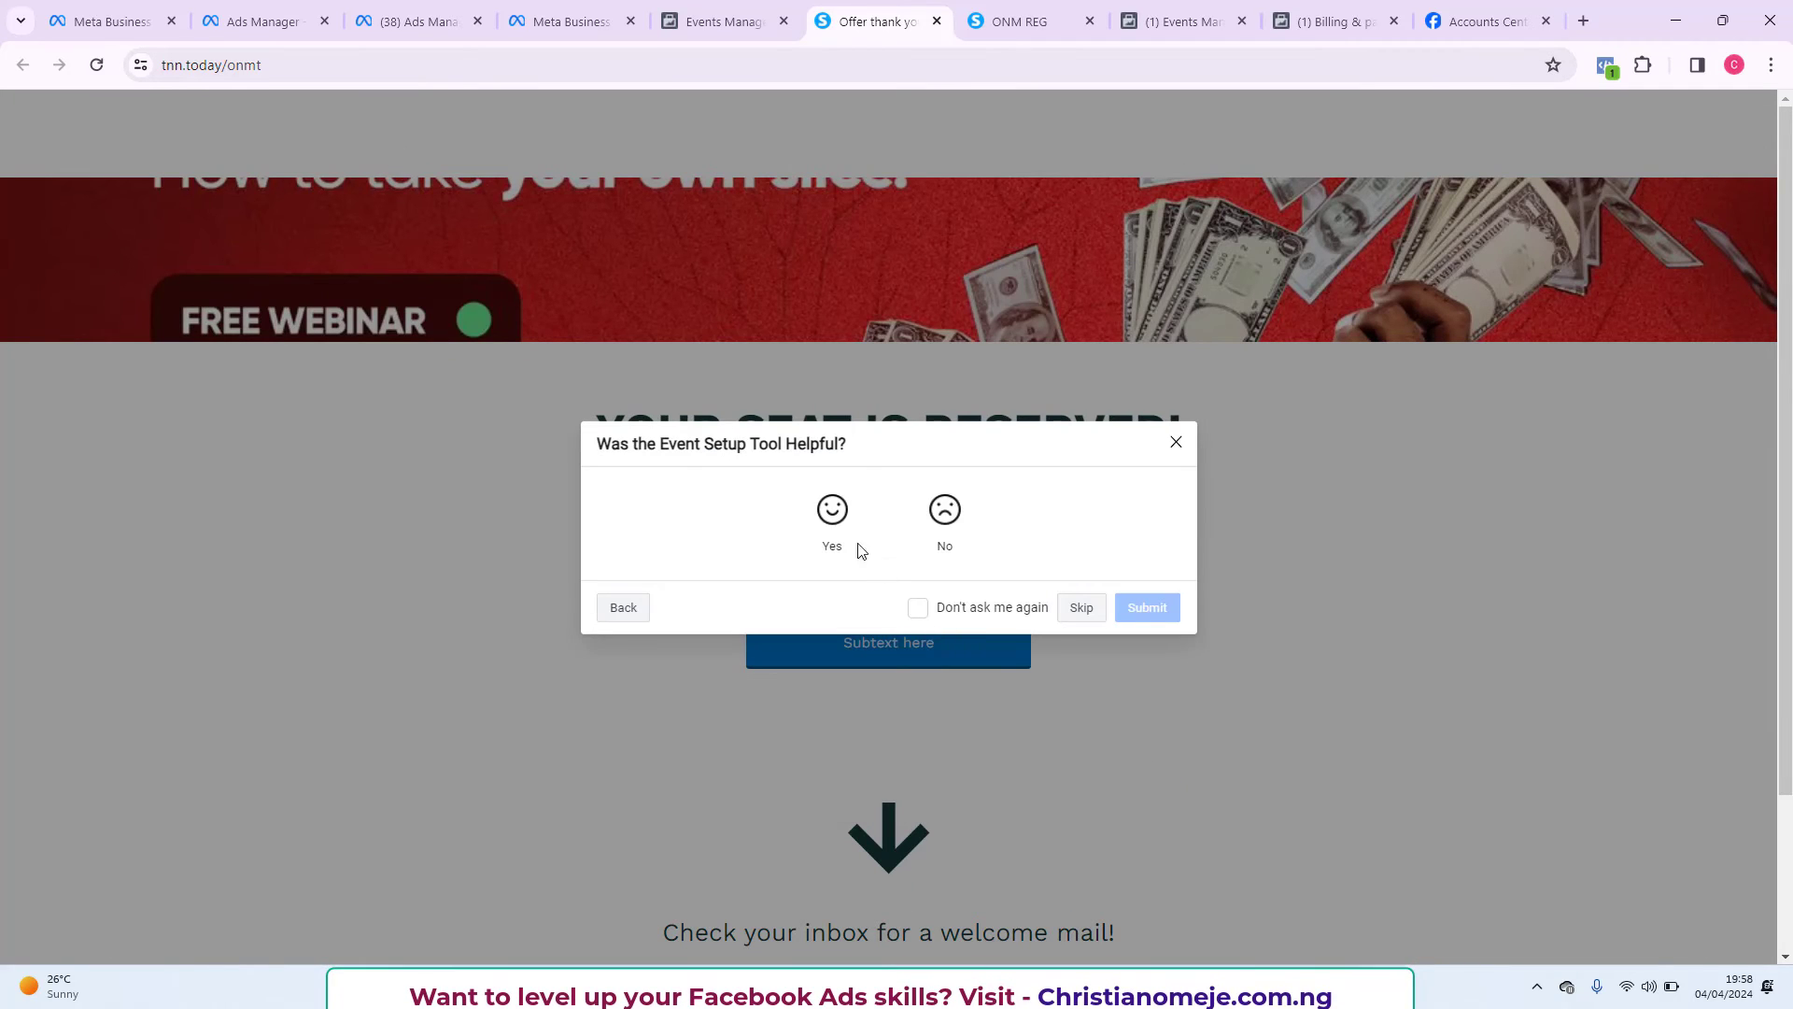
click(832, 518)
click(1149, 674)
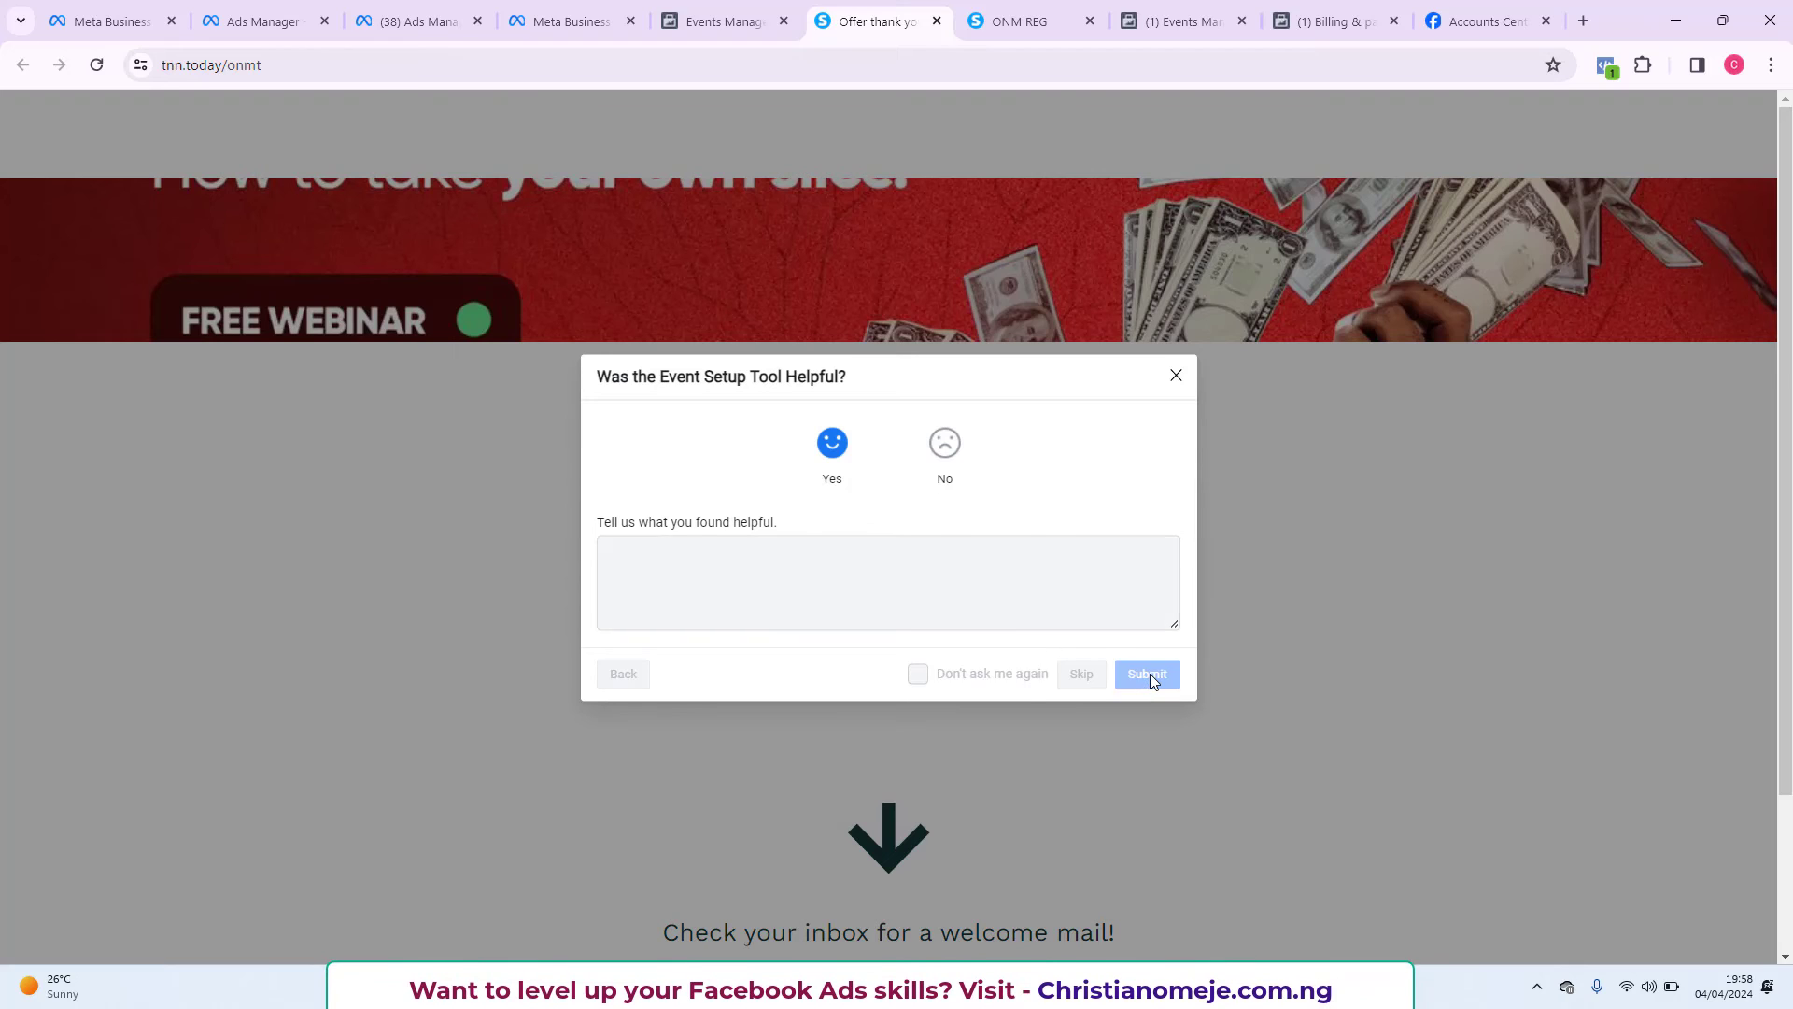
click(1168, 642)
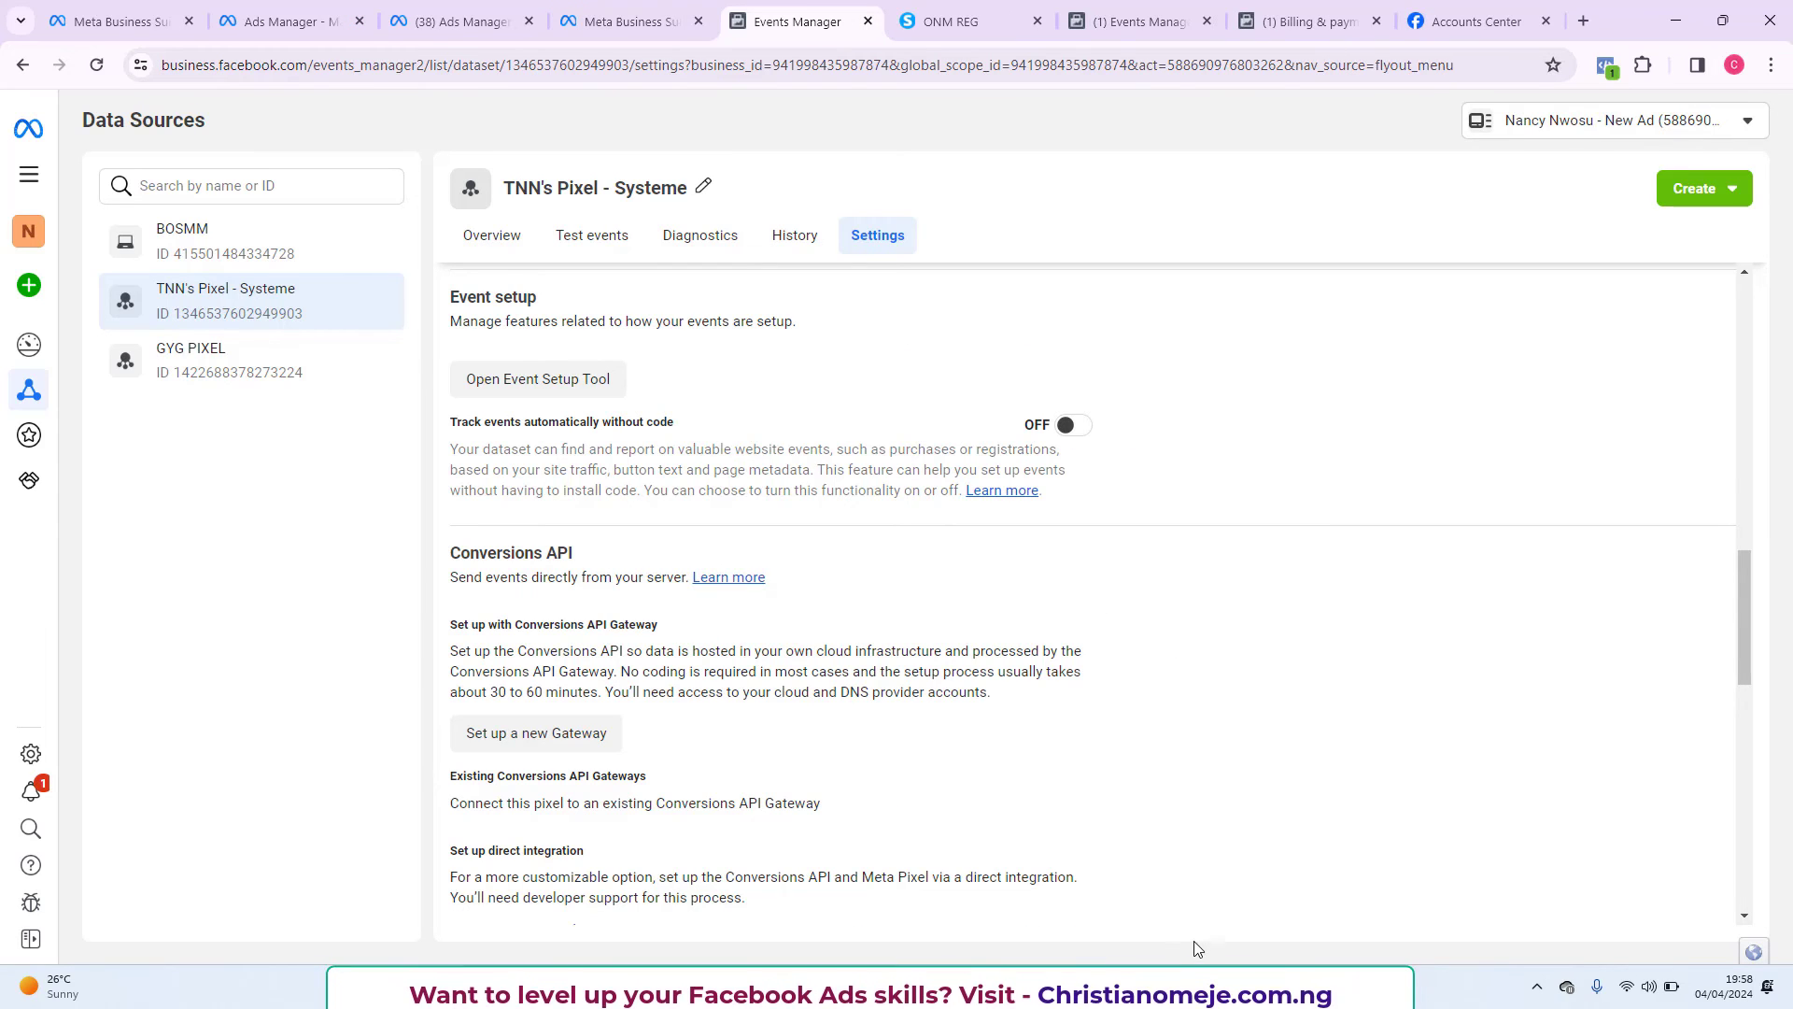
In systeme.io, delete the Click here button from the ONM THANK YOU page, save the changes and exit the editor.
click(1093, 986)
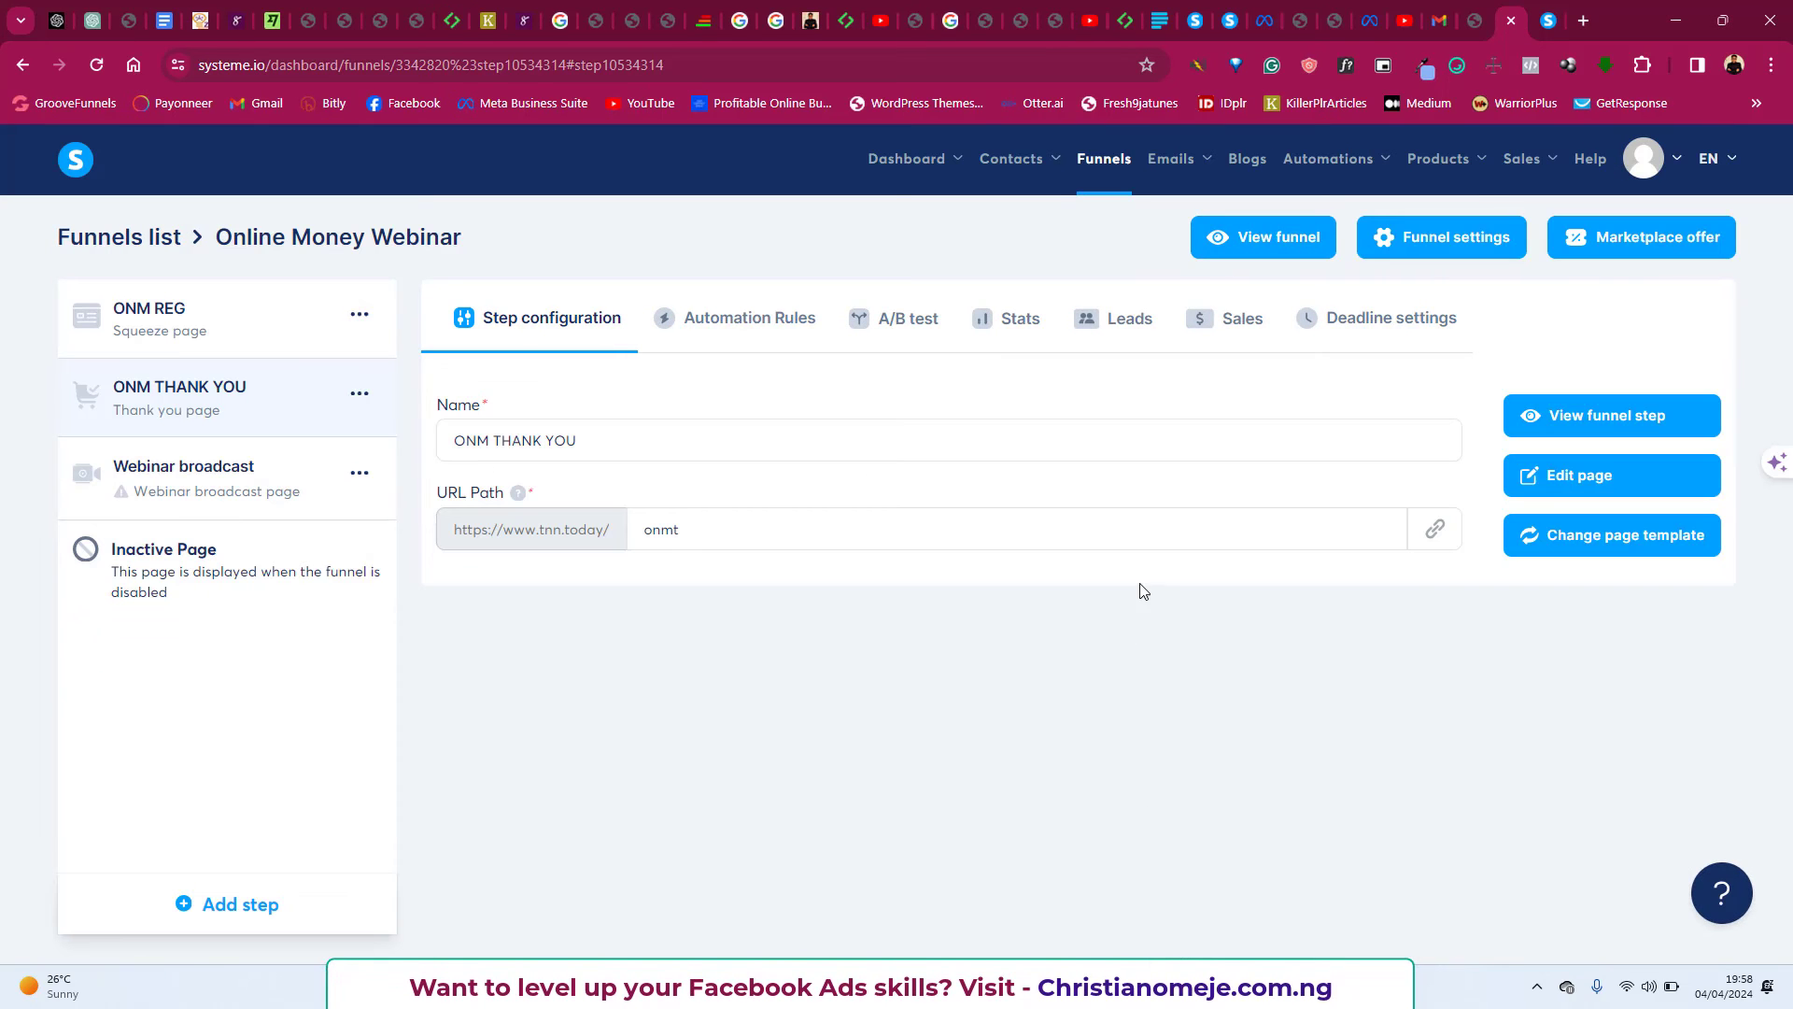
click(1569, 480)
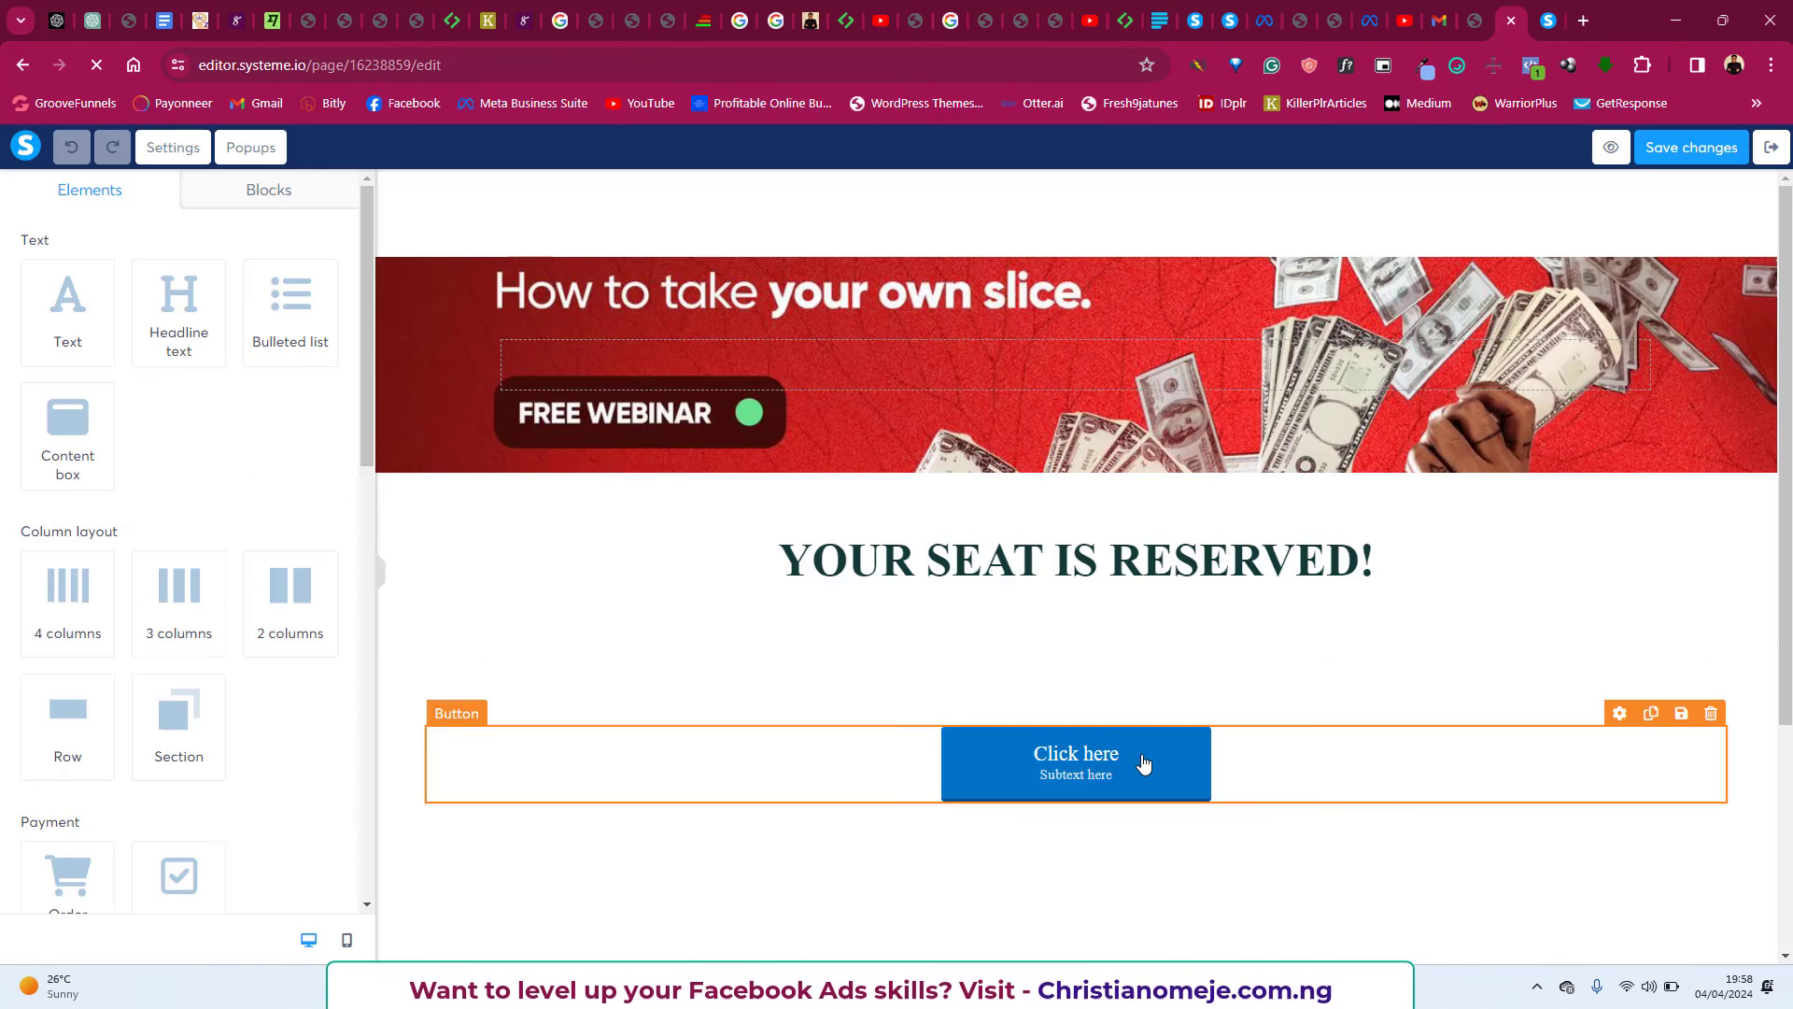
click(1537, 728)
click(1193, 746)
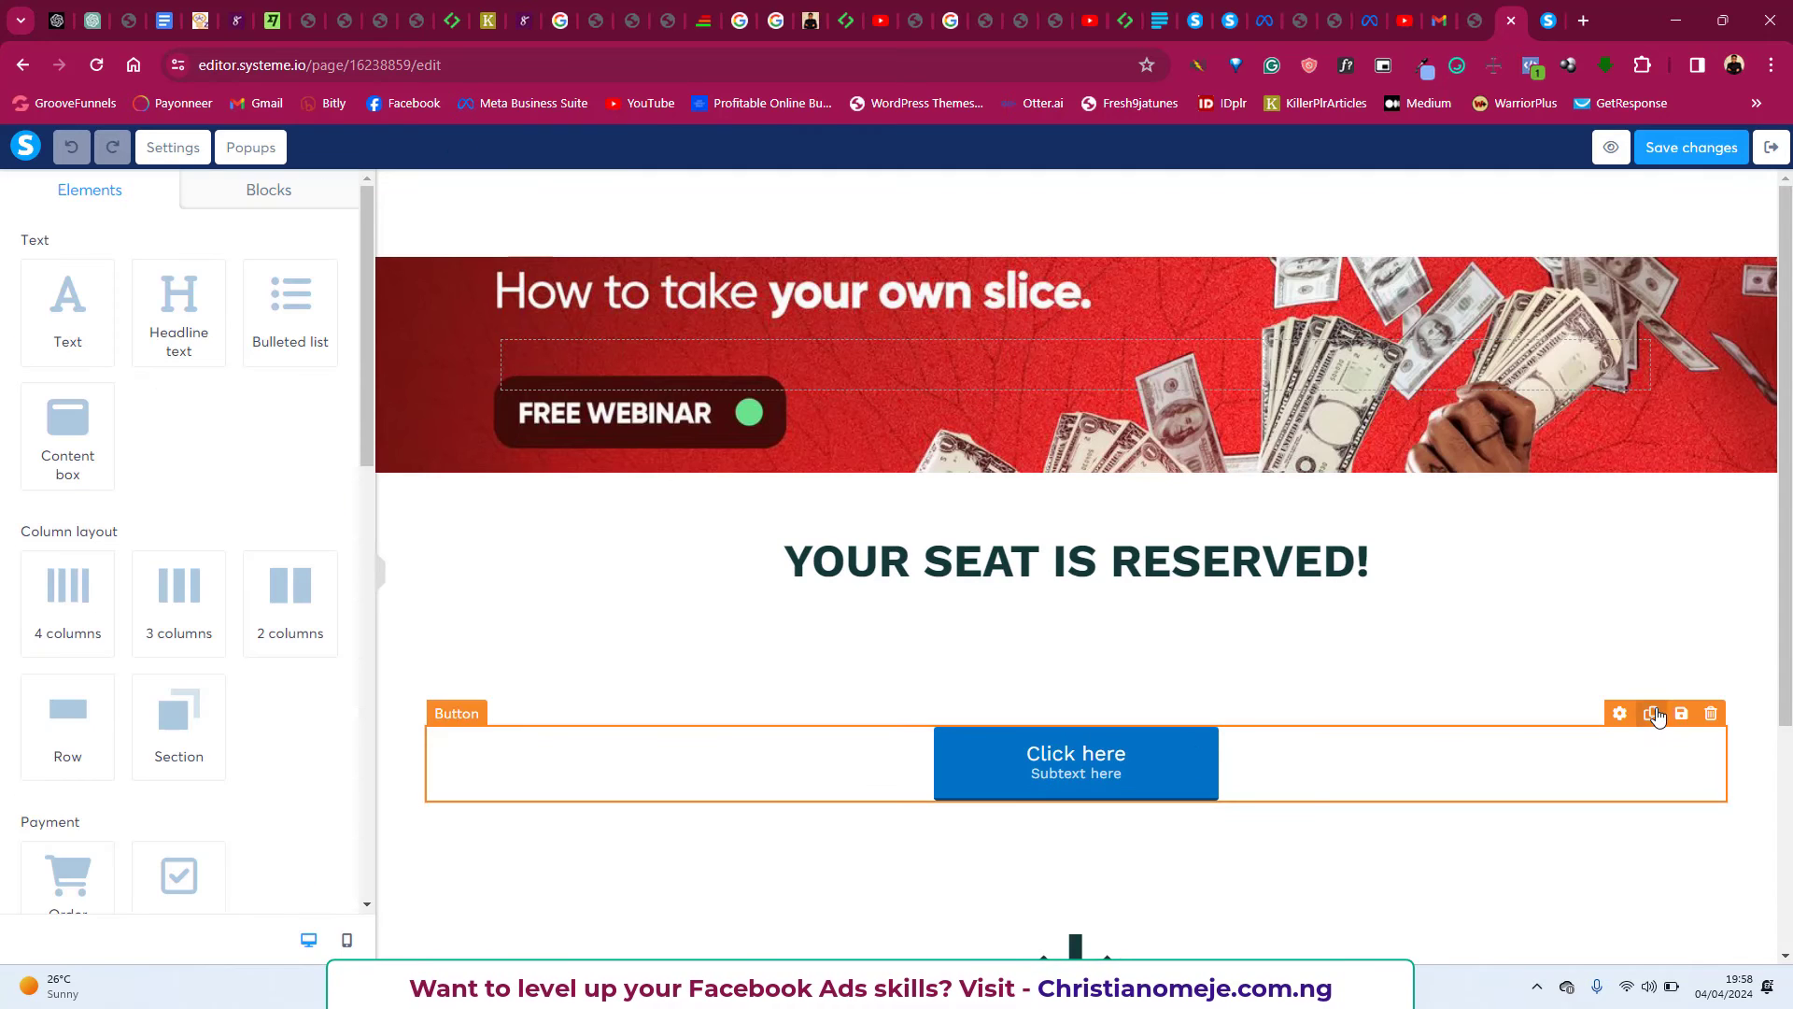
click(1711, 715)
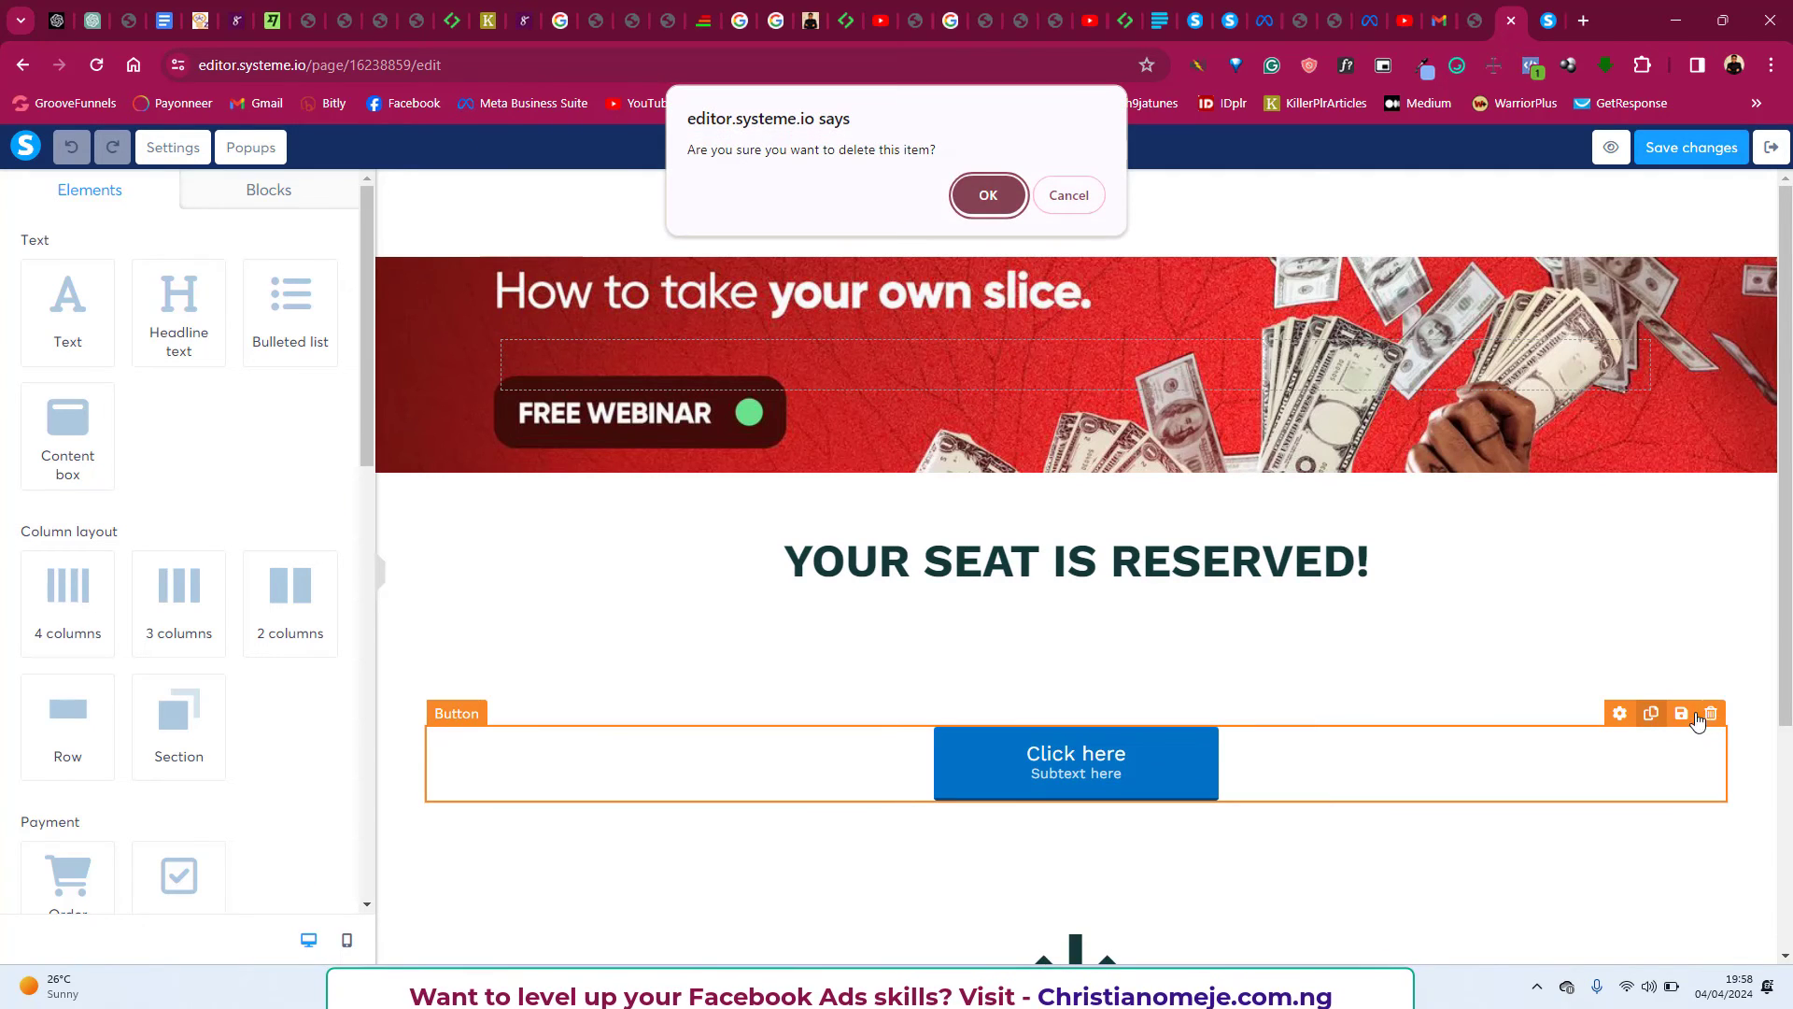
click(985, 207)
key(alt+a)
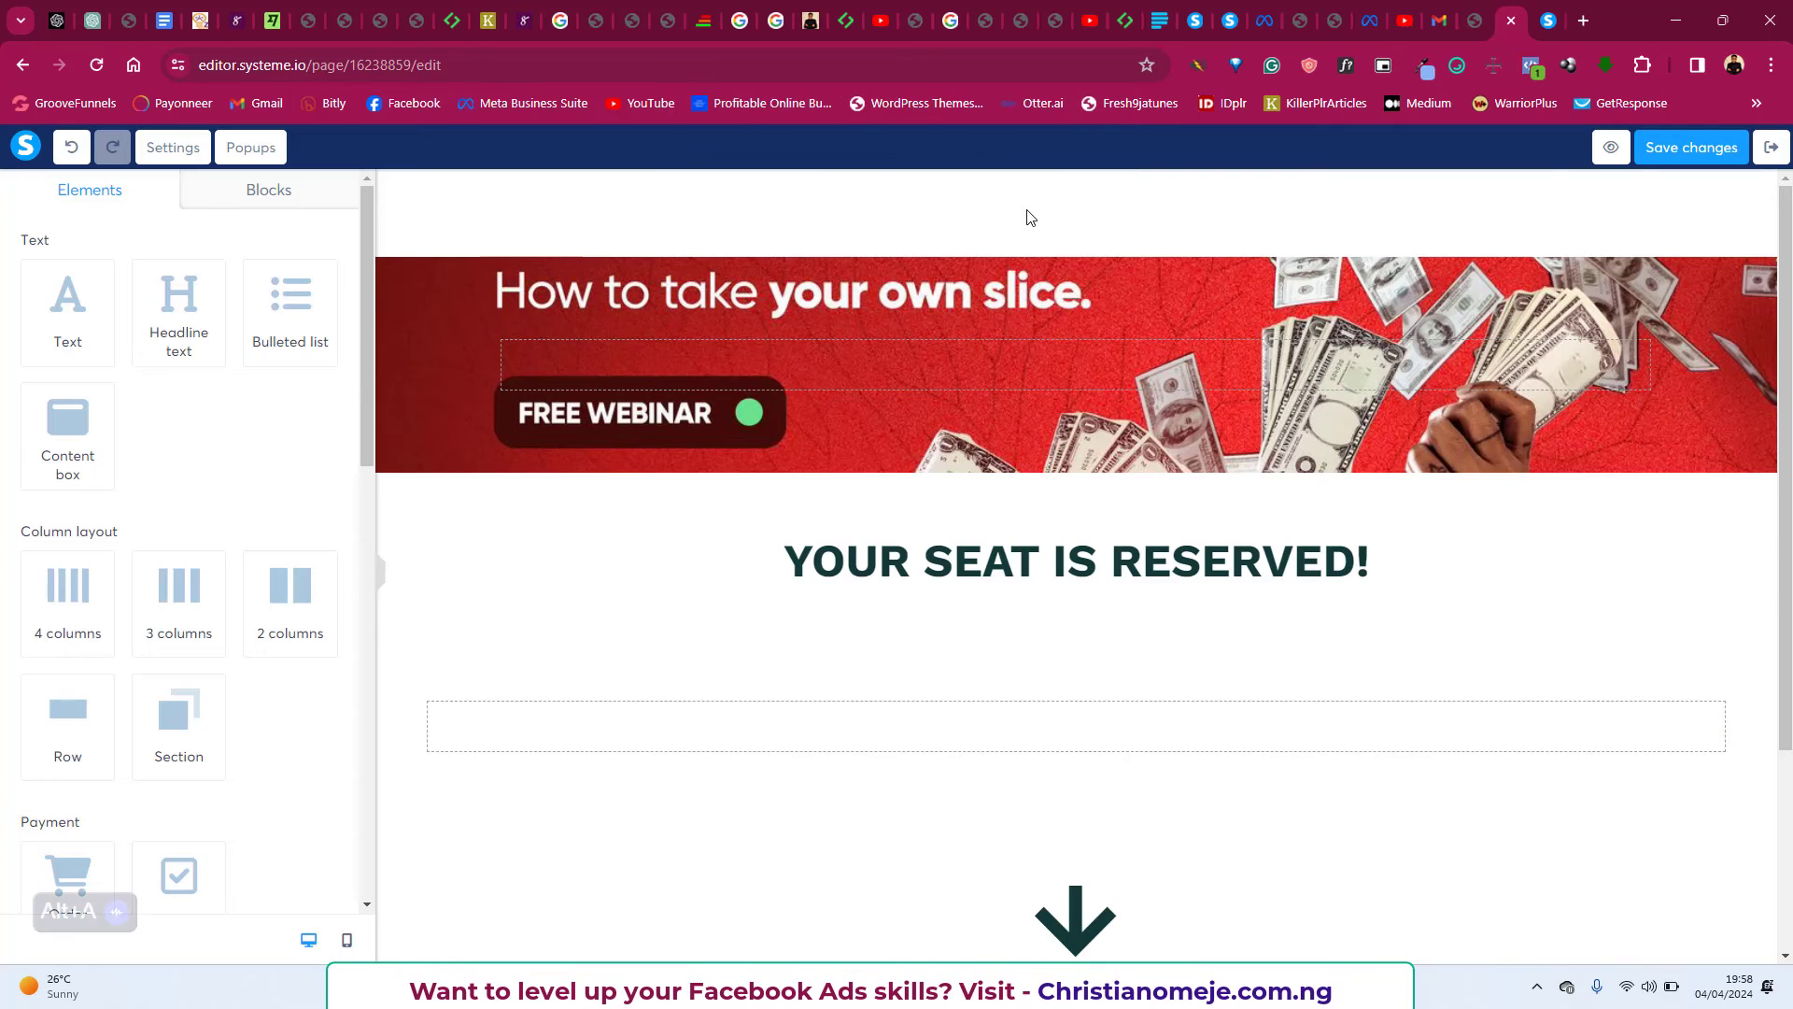
click(1712, 154)
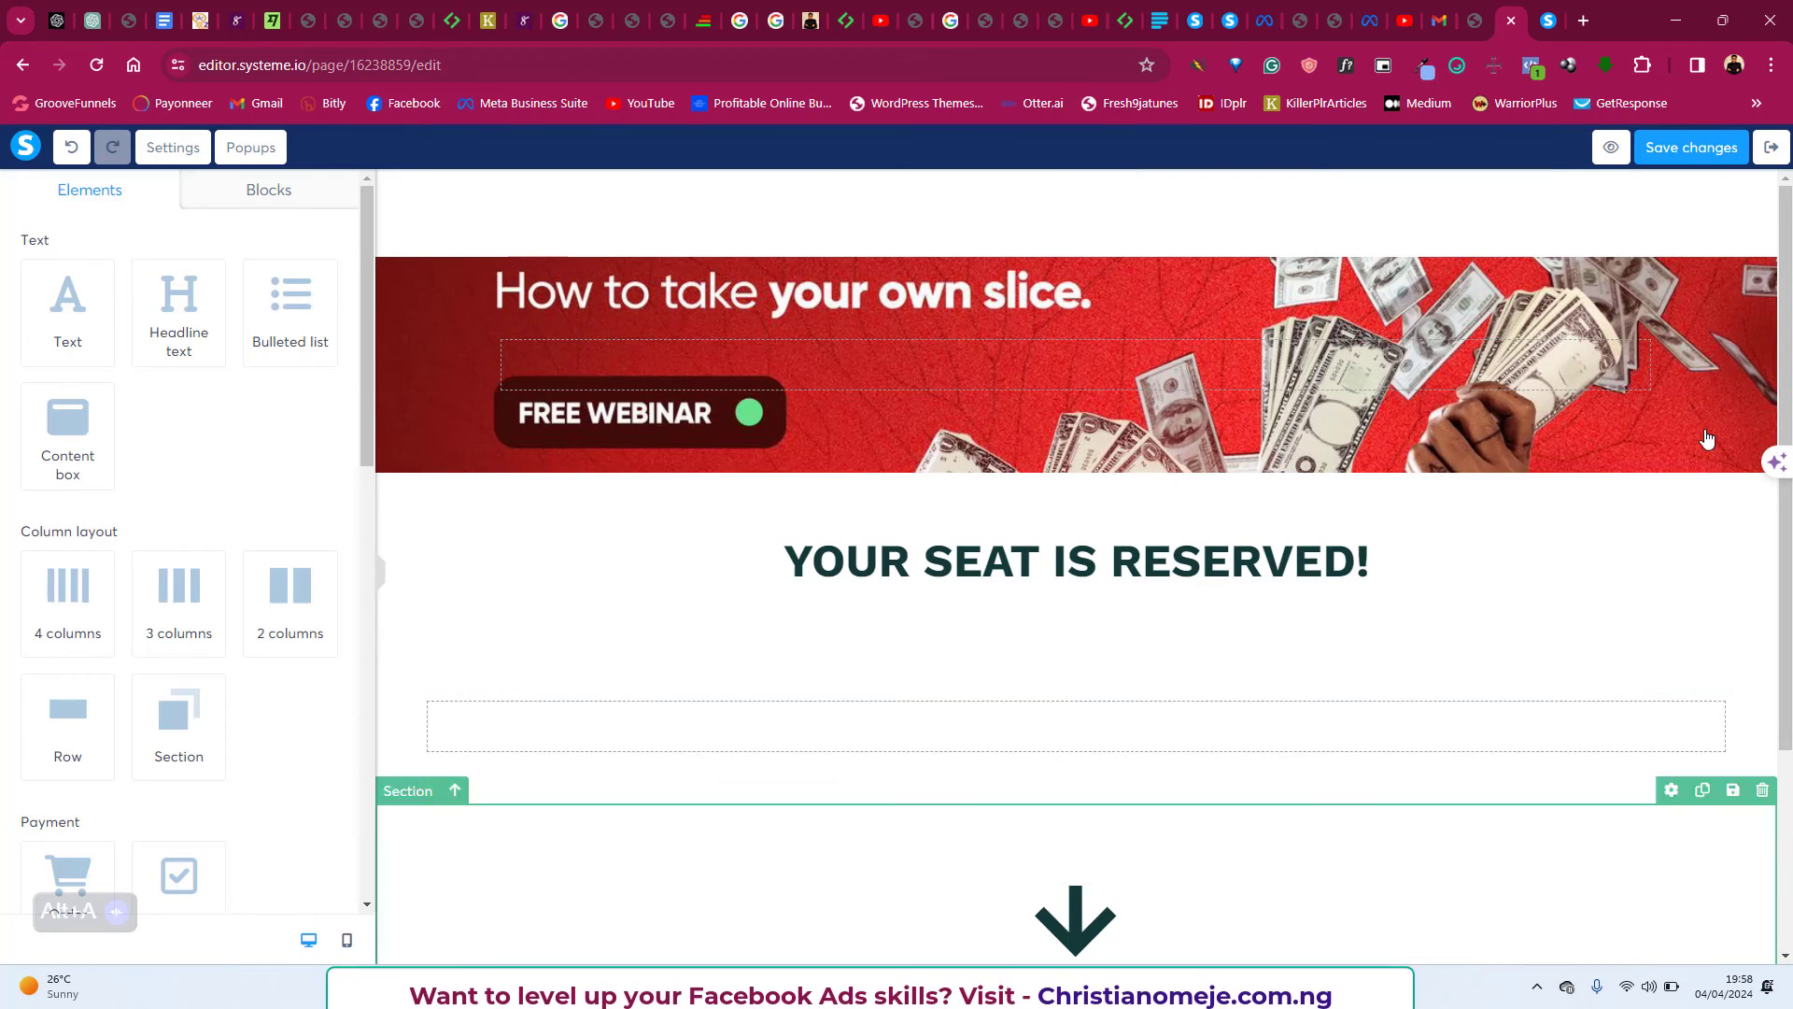
click(1767, 149)
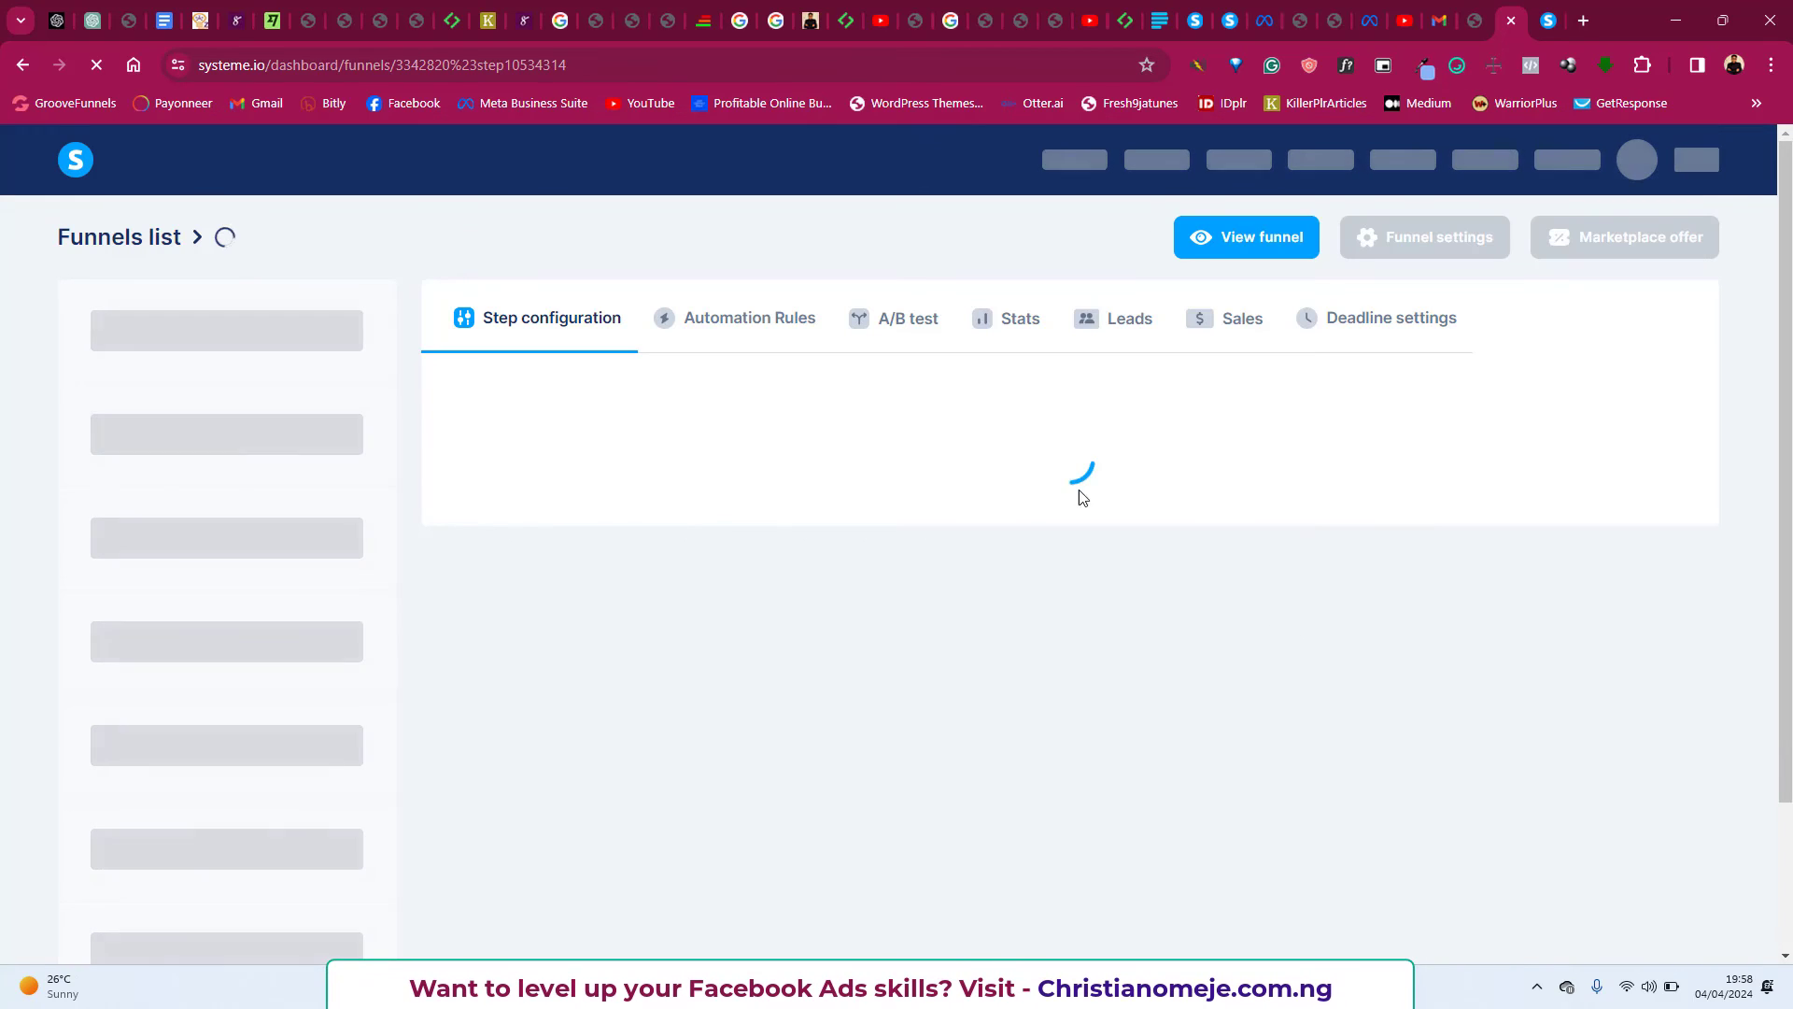
Copy the link of the ONM REG squeeze page.
click(195, 334)
key(alt+a)
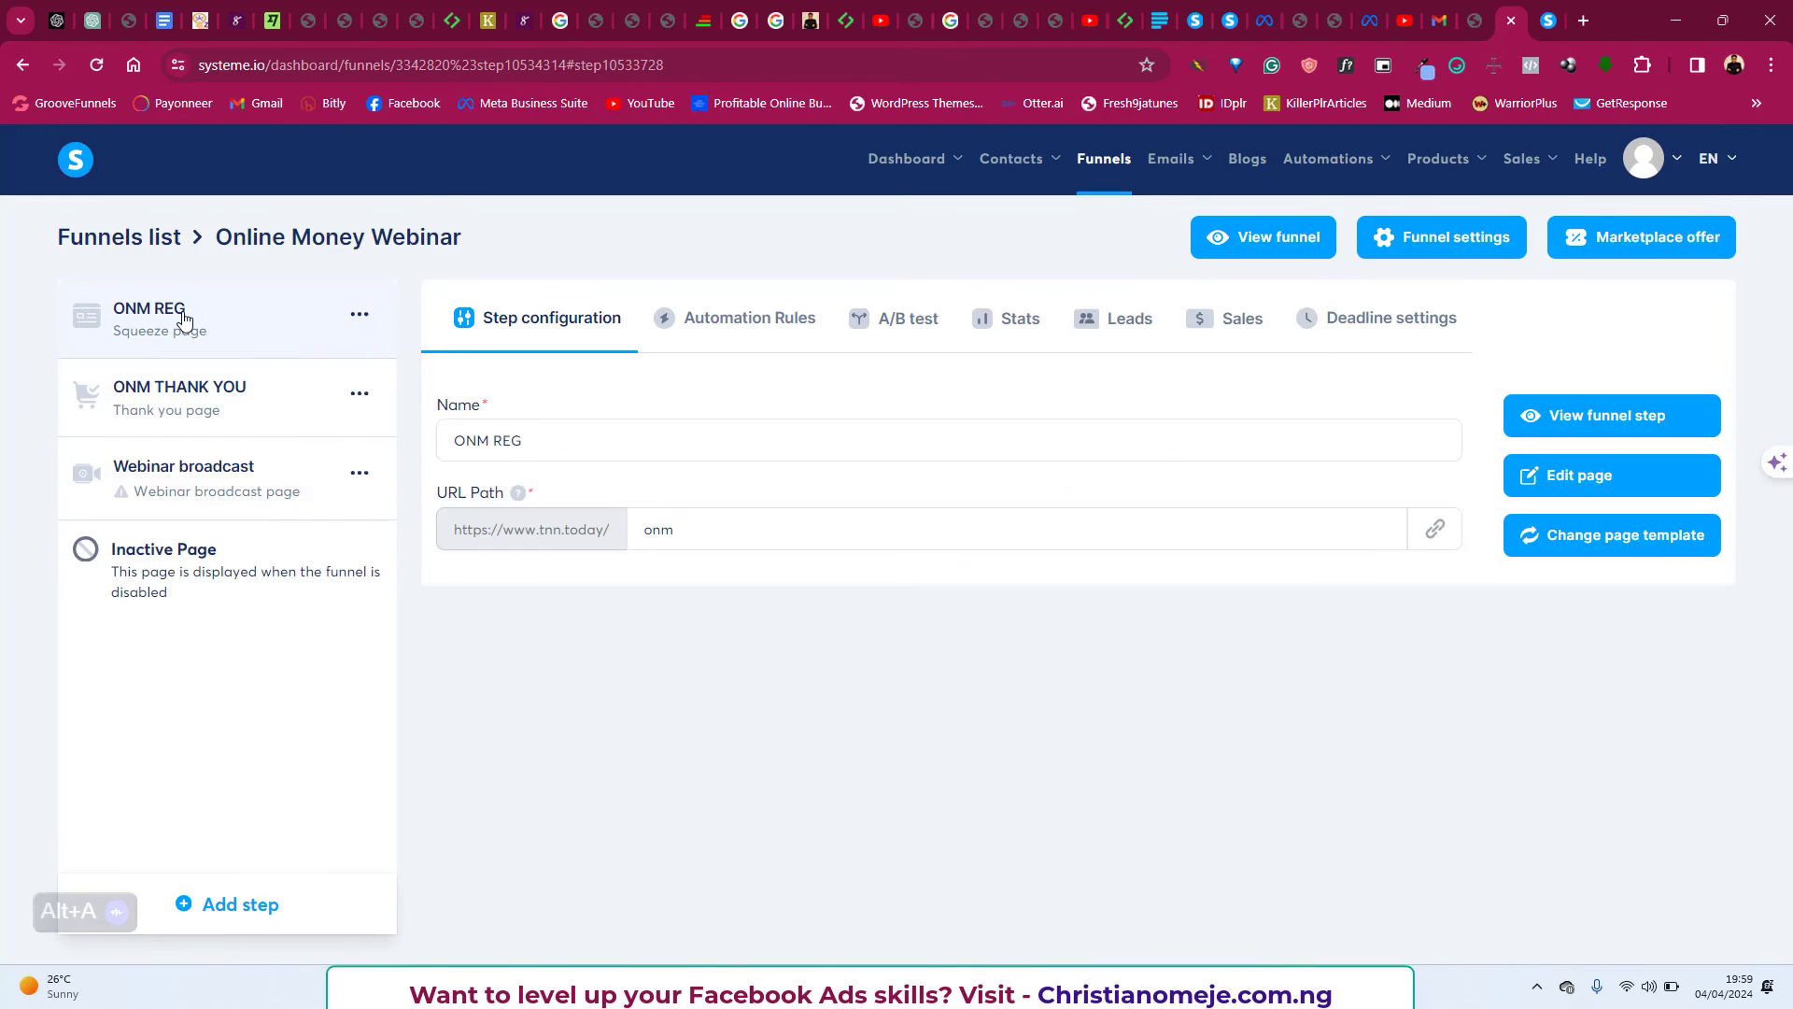
click(1433, 528)
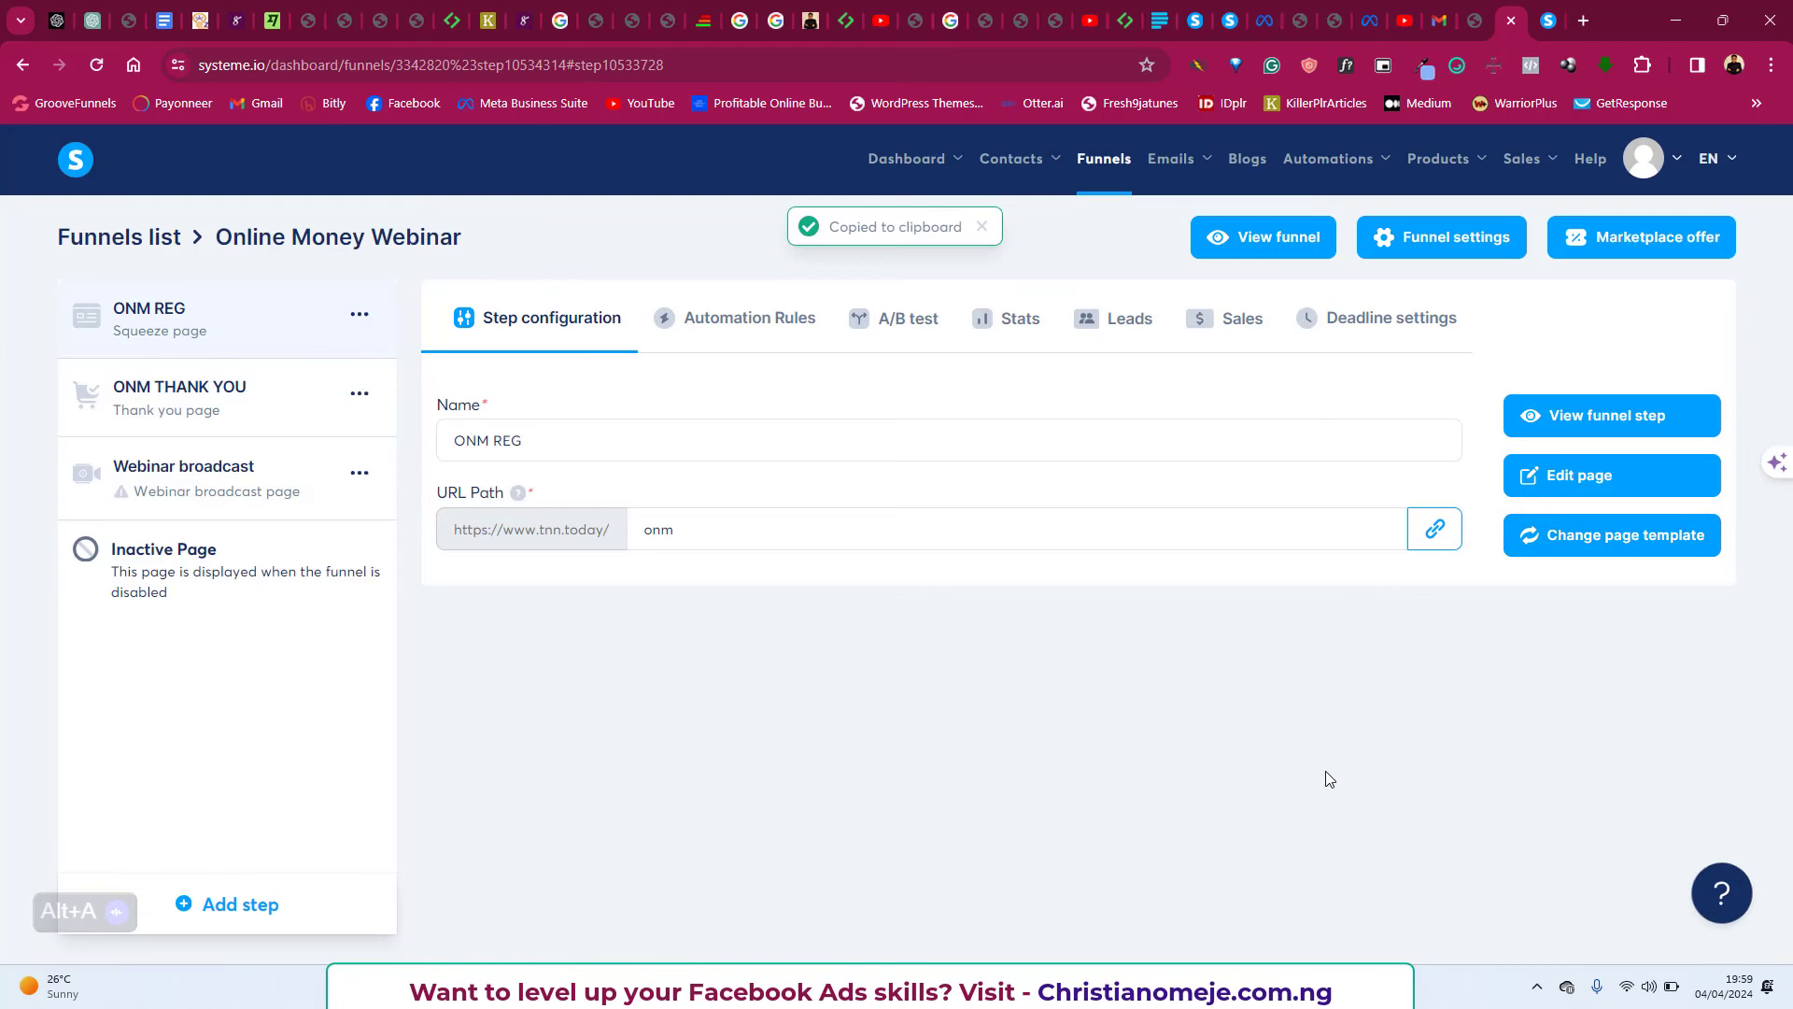
In Events Manager, clear the test events activity of TNN's Pixel - Systeme.
click(915, 988)
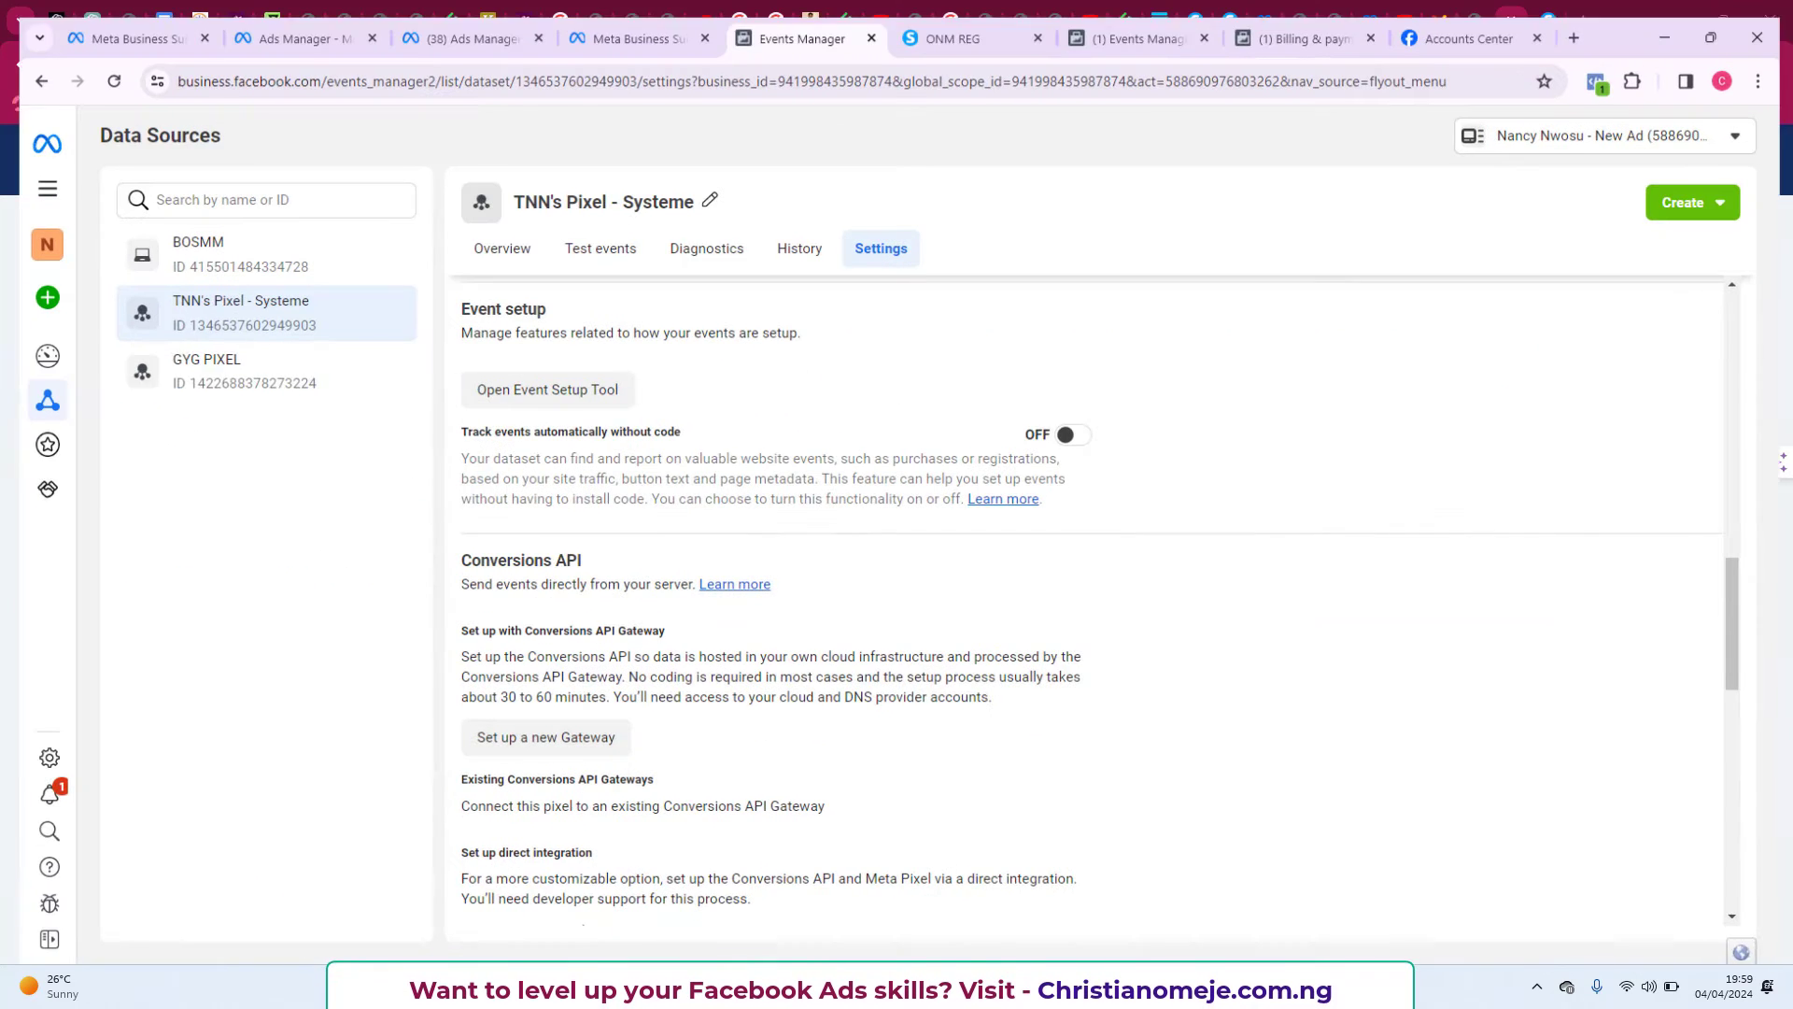
click(605, 240)
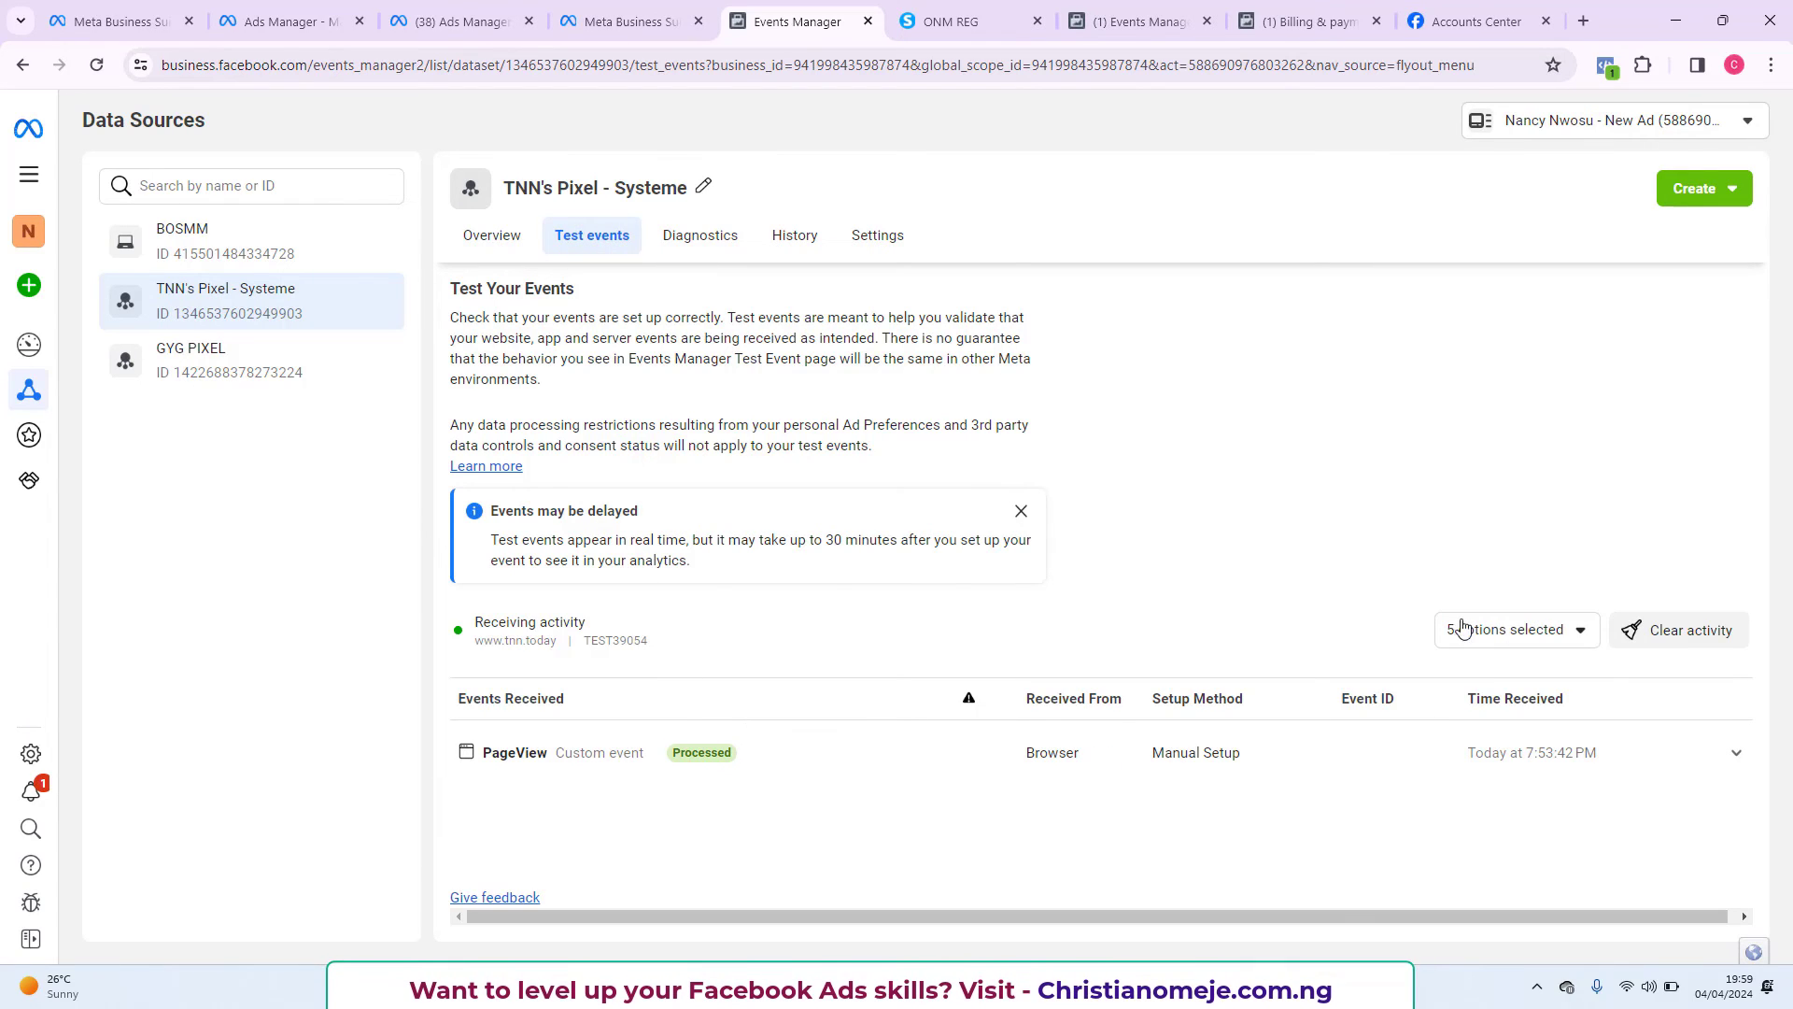
click(1682, 632)
click(1092, 461)
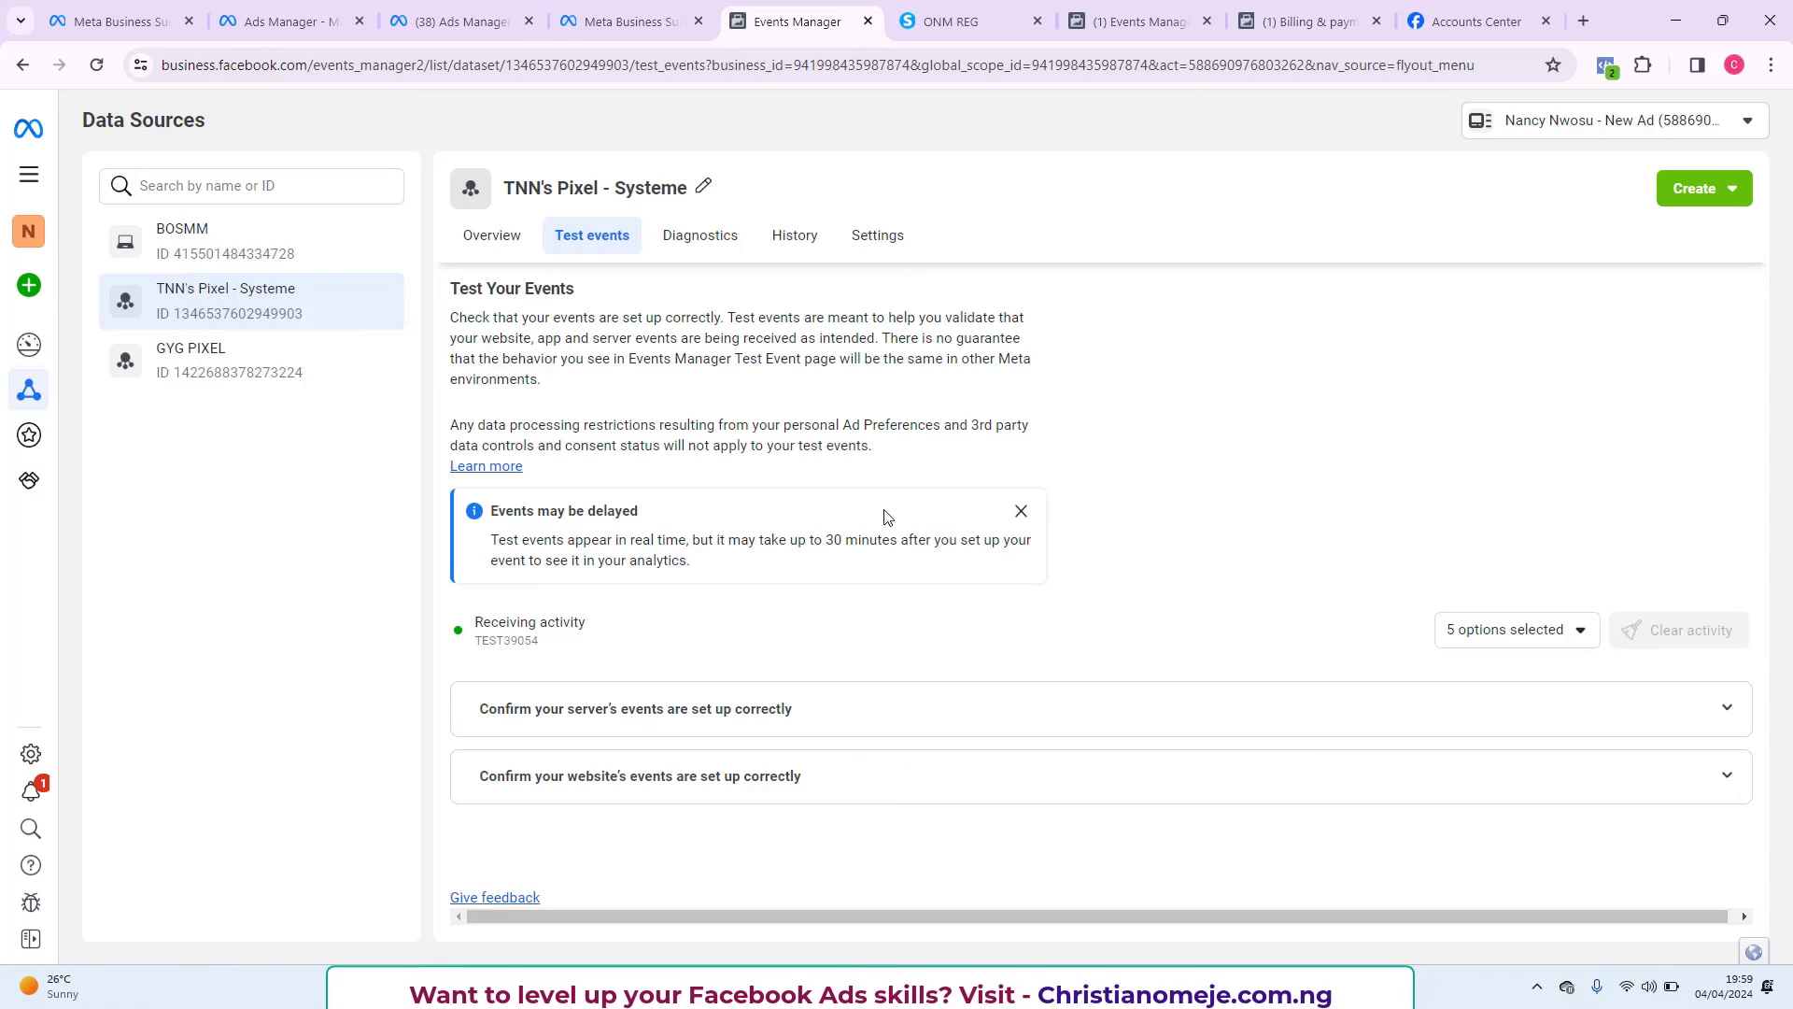
click(645, 779)
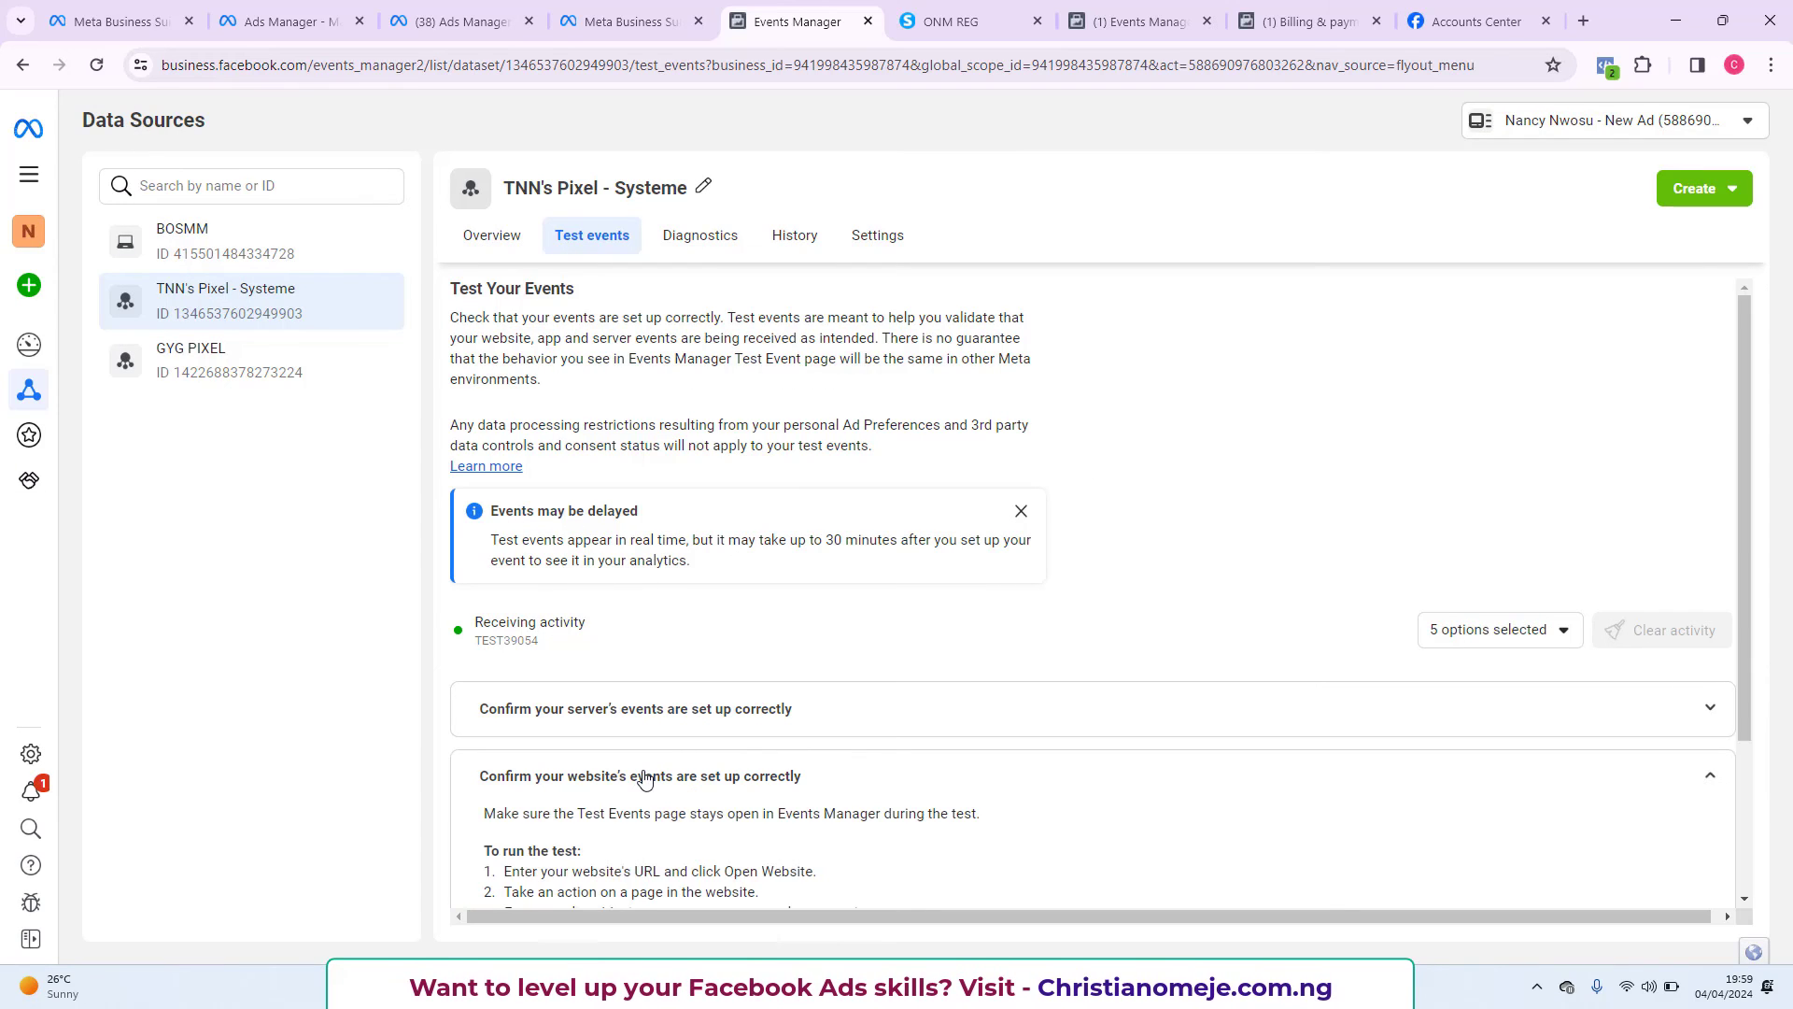
scroll(841, 589, down, 2)
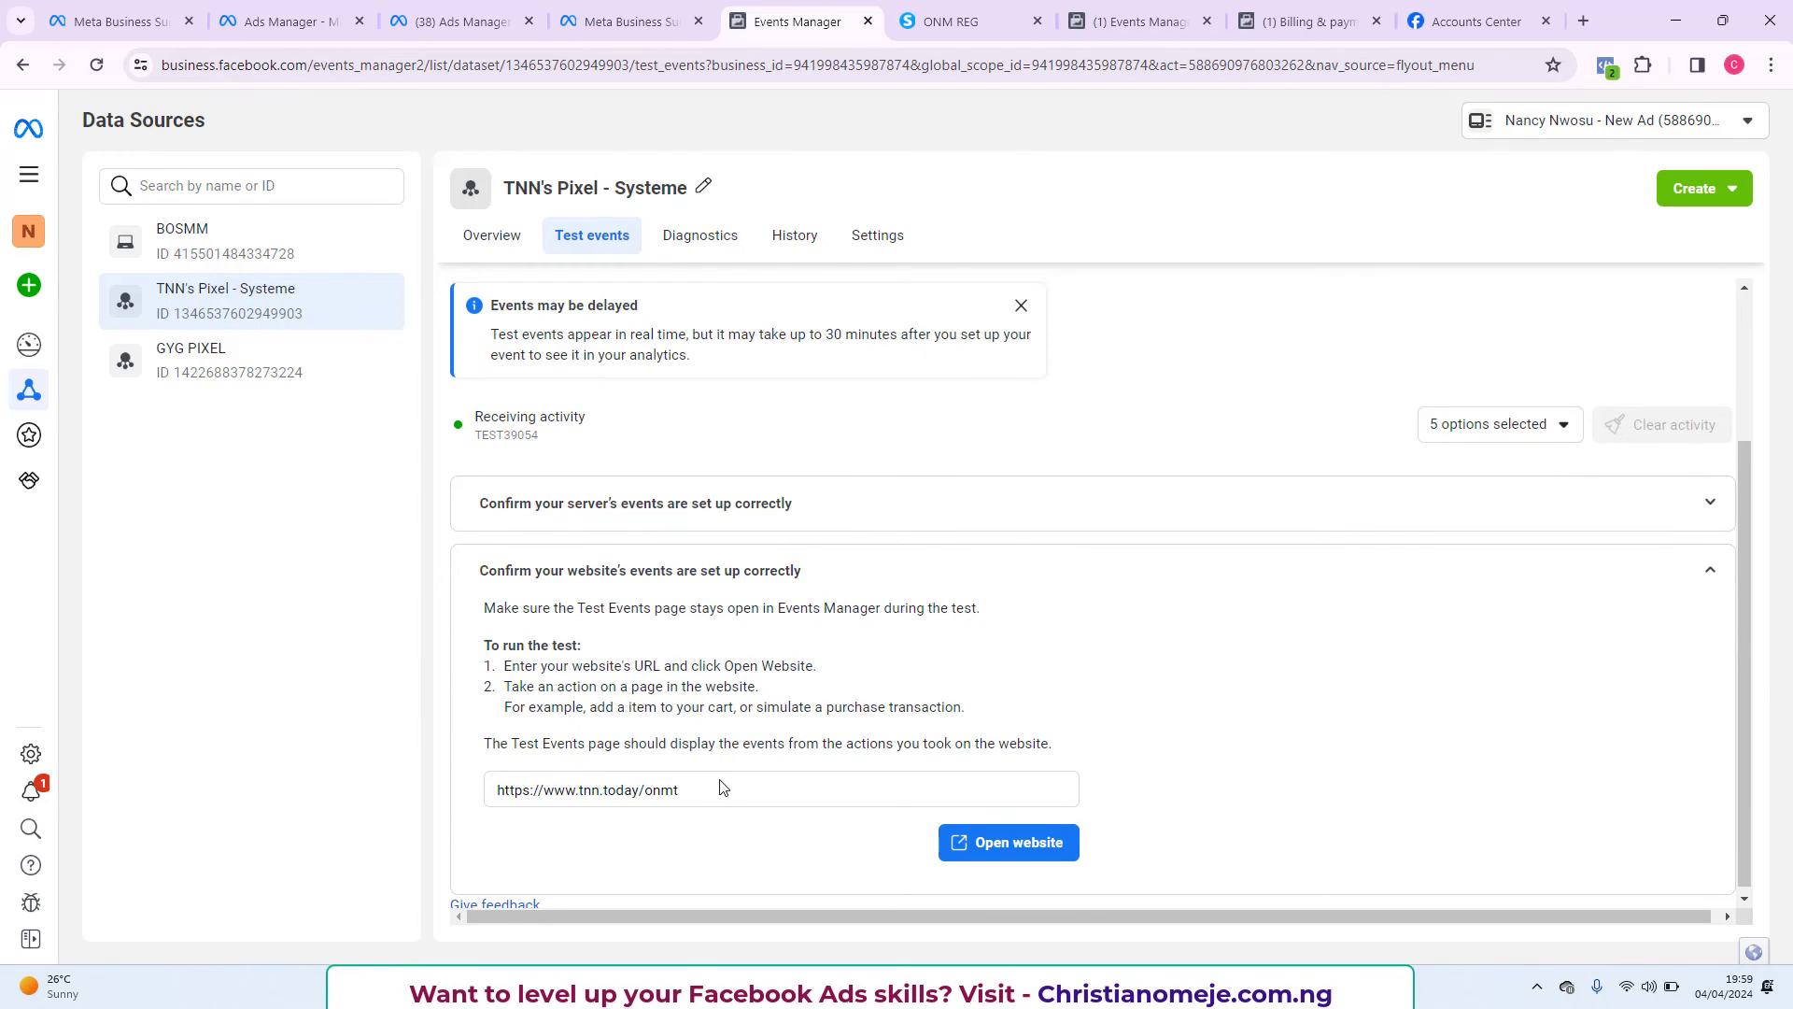
drag(714, 796, 496, 790)
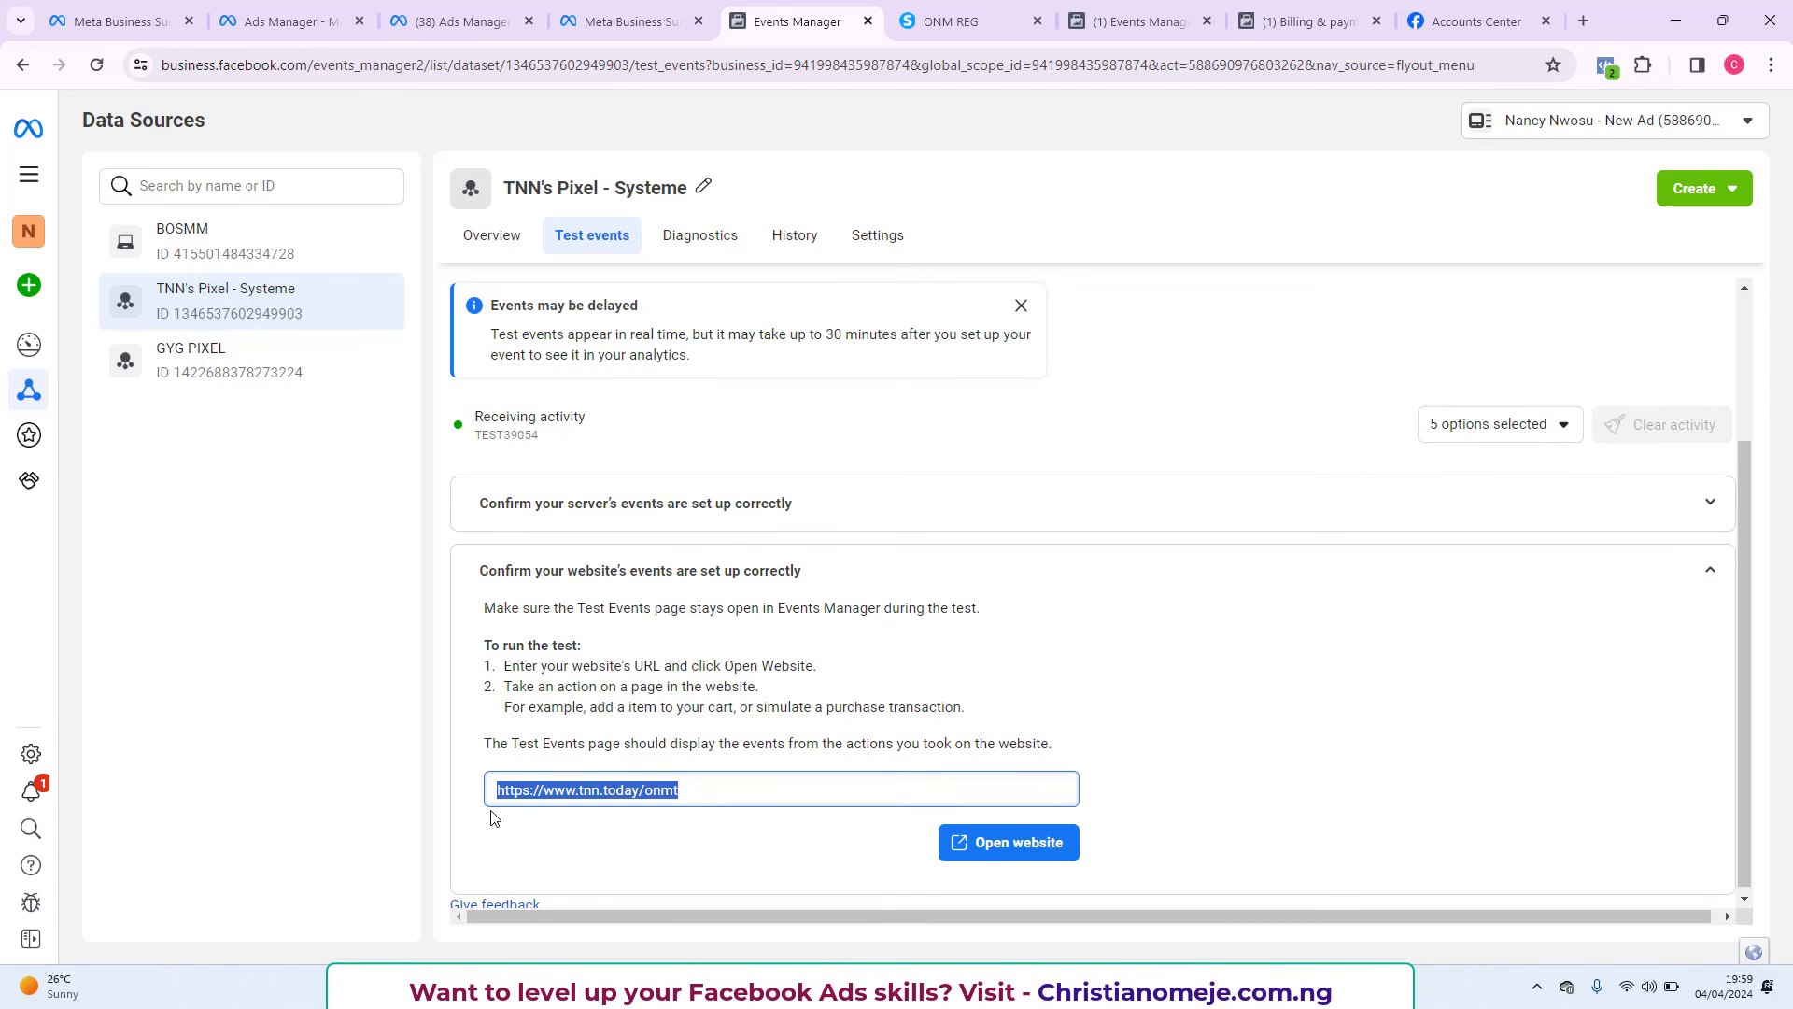
key(ctrl+v)
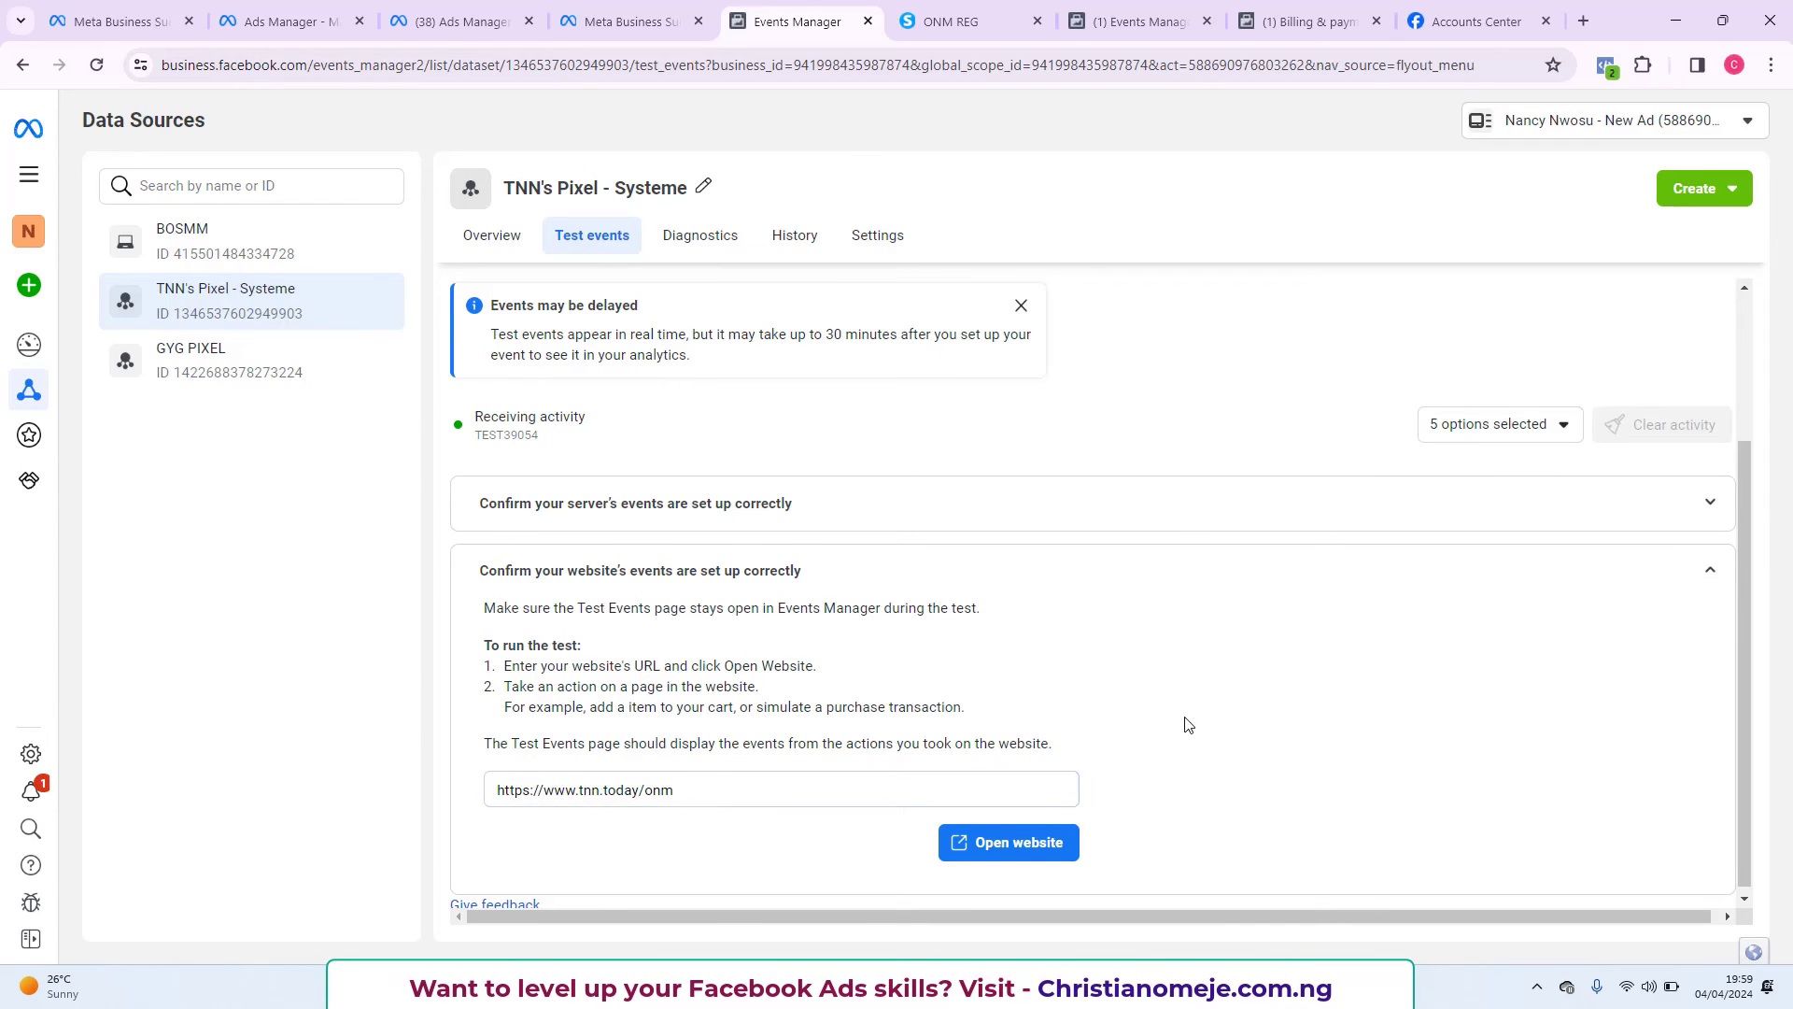
click(1013, 845)
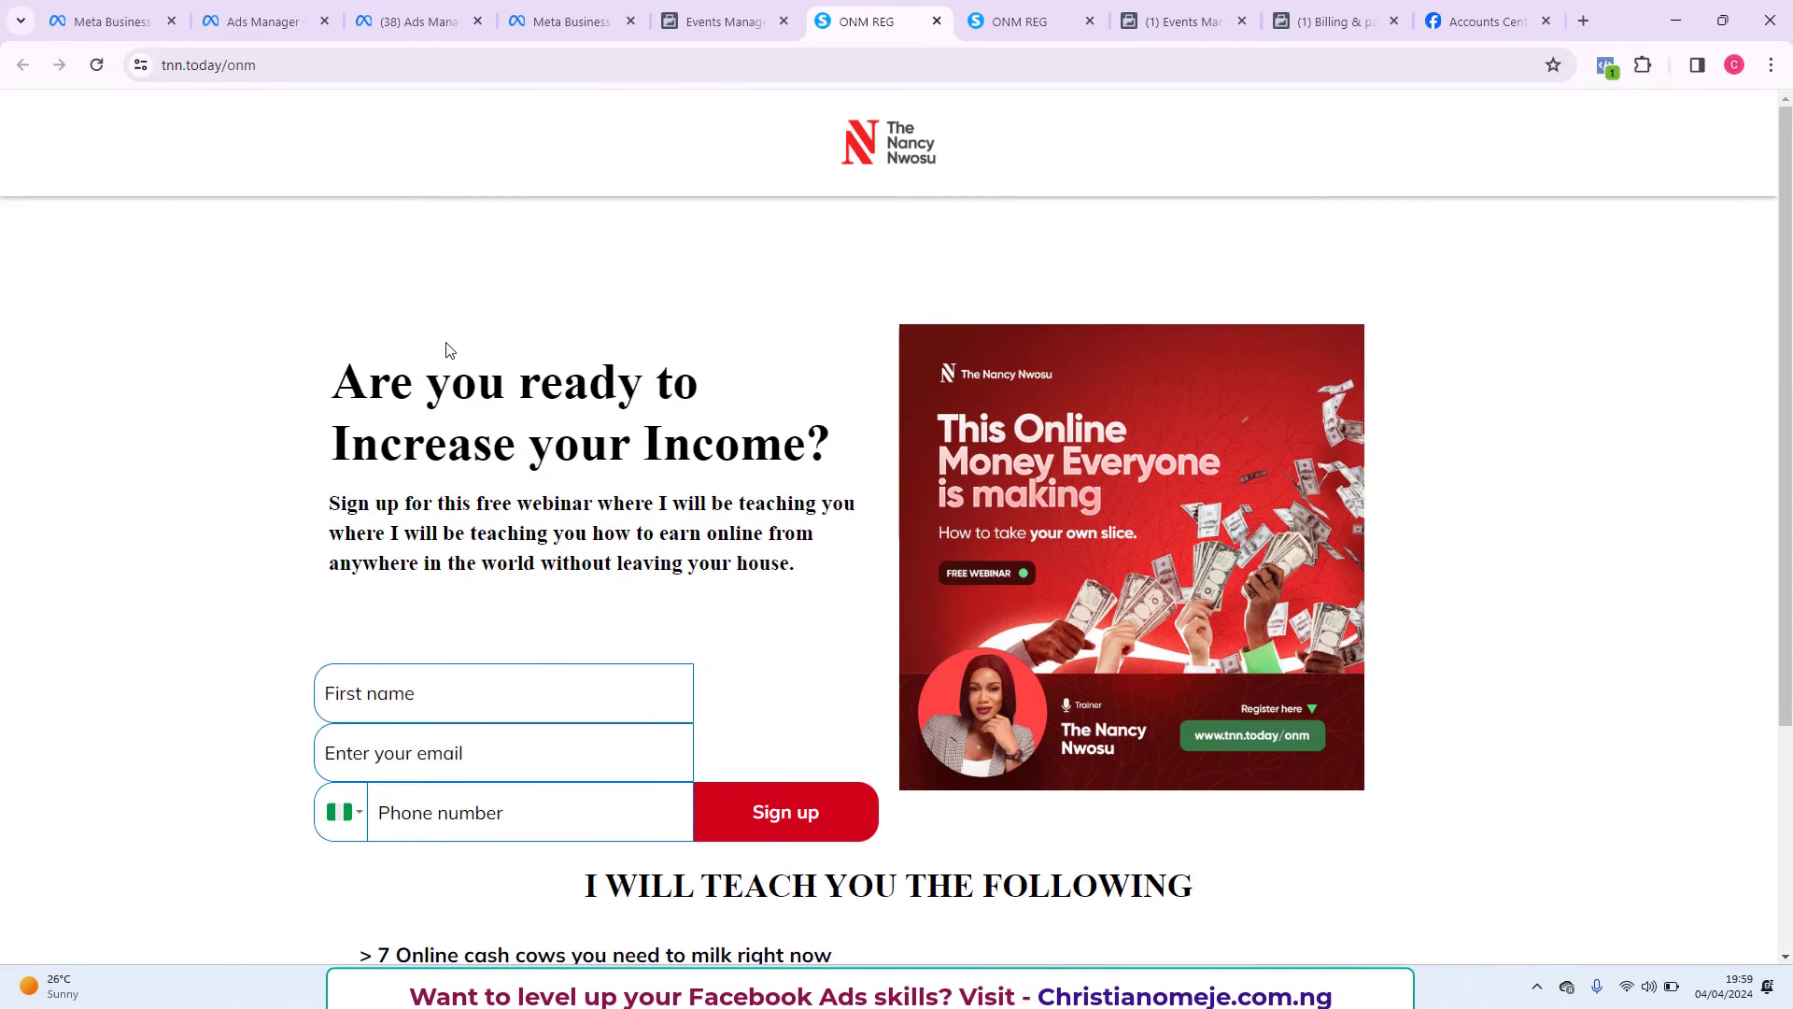
Look over the registration page, inspect its pixel with Meta Pixel Helper, and check the received test events in Events Manager.
scroll(446, 350, down, 3)
scroll(446, 351, up, 3)
scroll(446, 350, down, 2)
scroll(446, 350, up, 2)
scroll(447, 350, down, 3)
scroll(447, 350, up, 3)
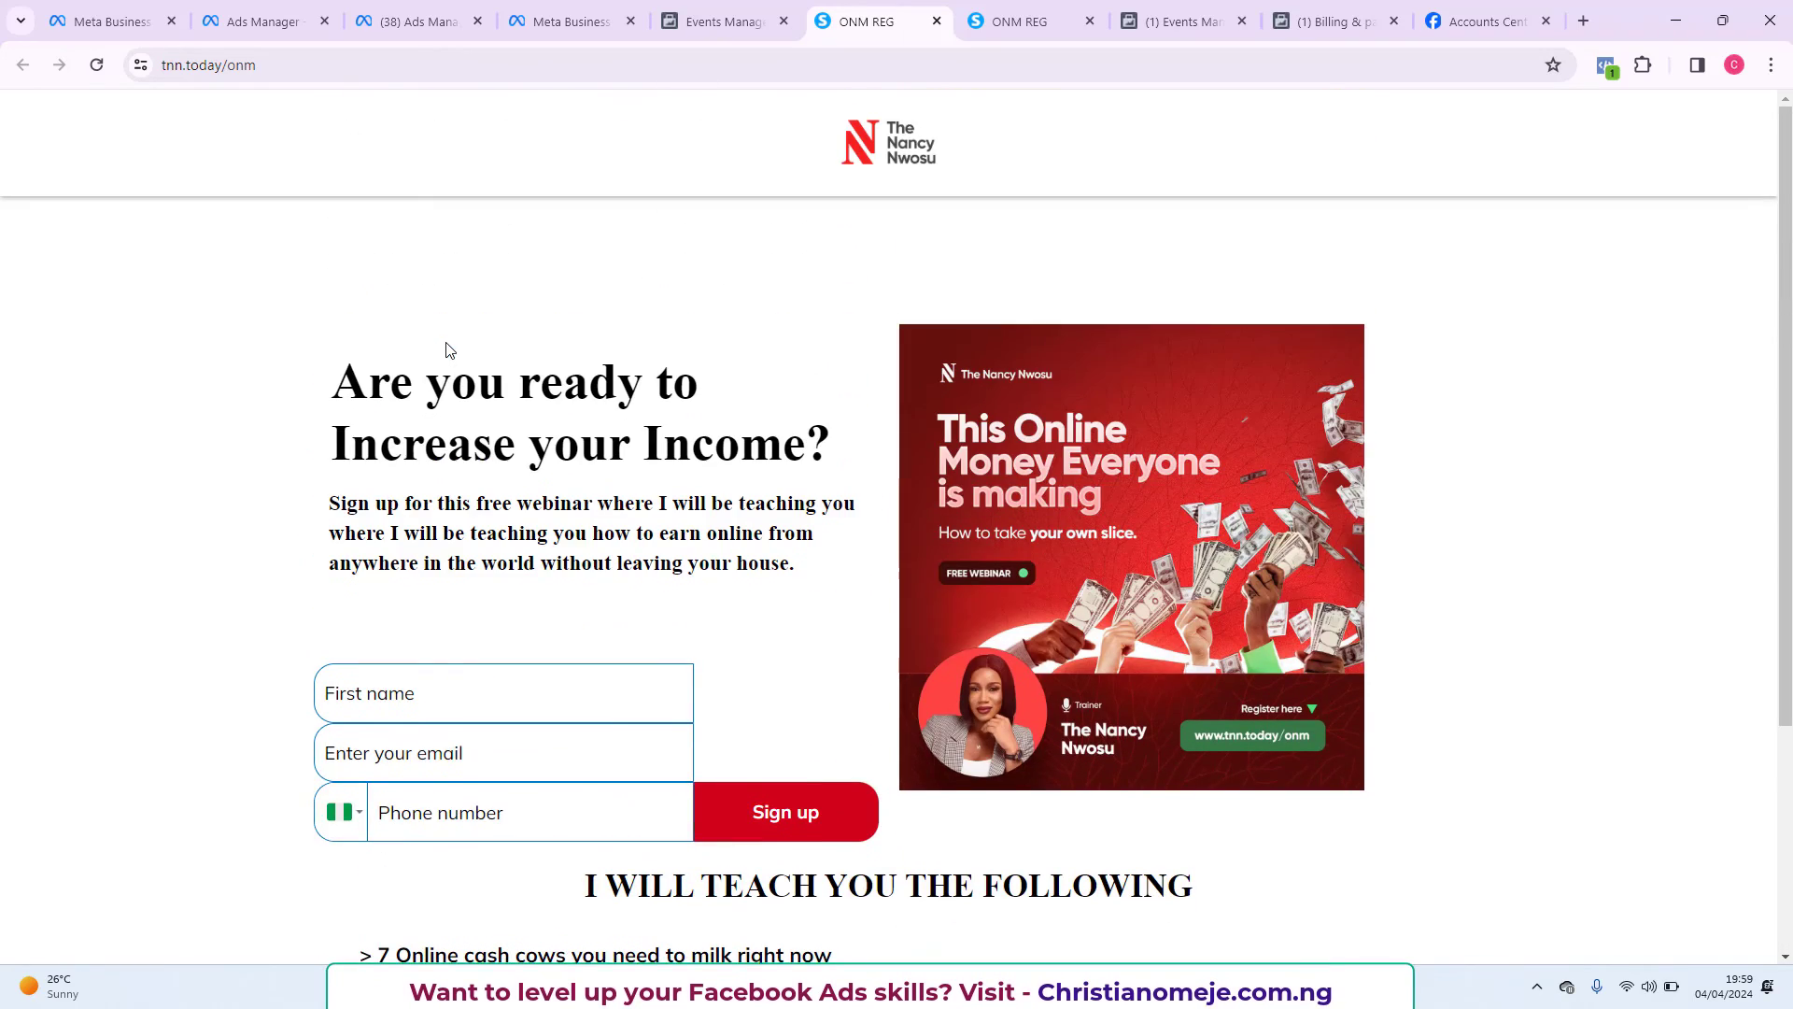
click(1606, 65)
click(1228, 270)
click(1228, 270)
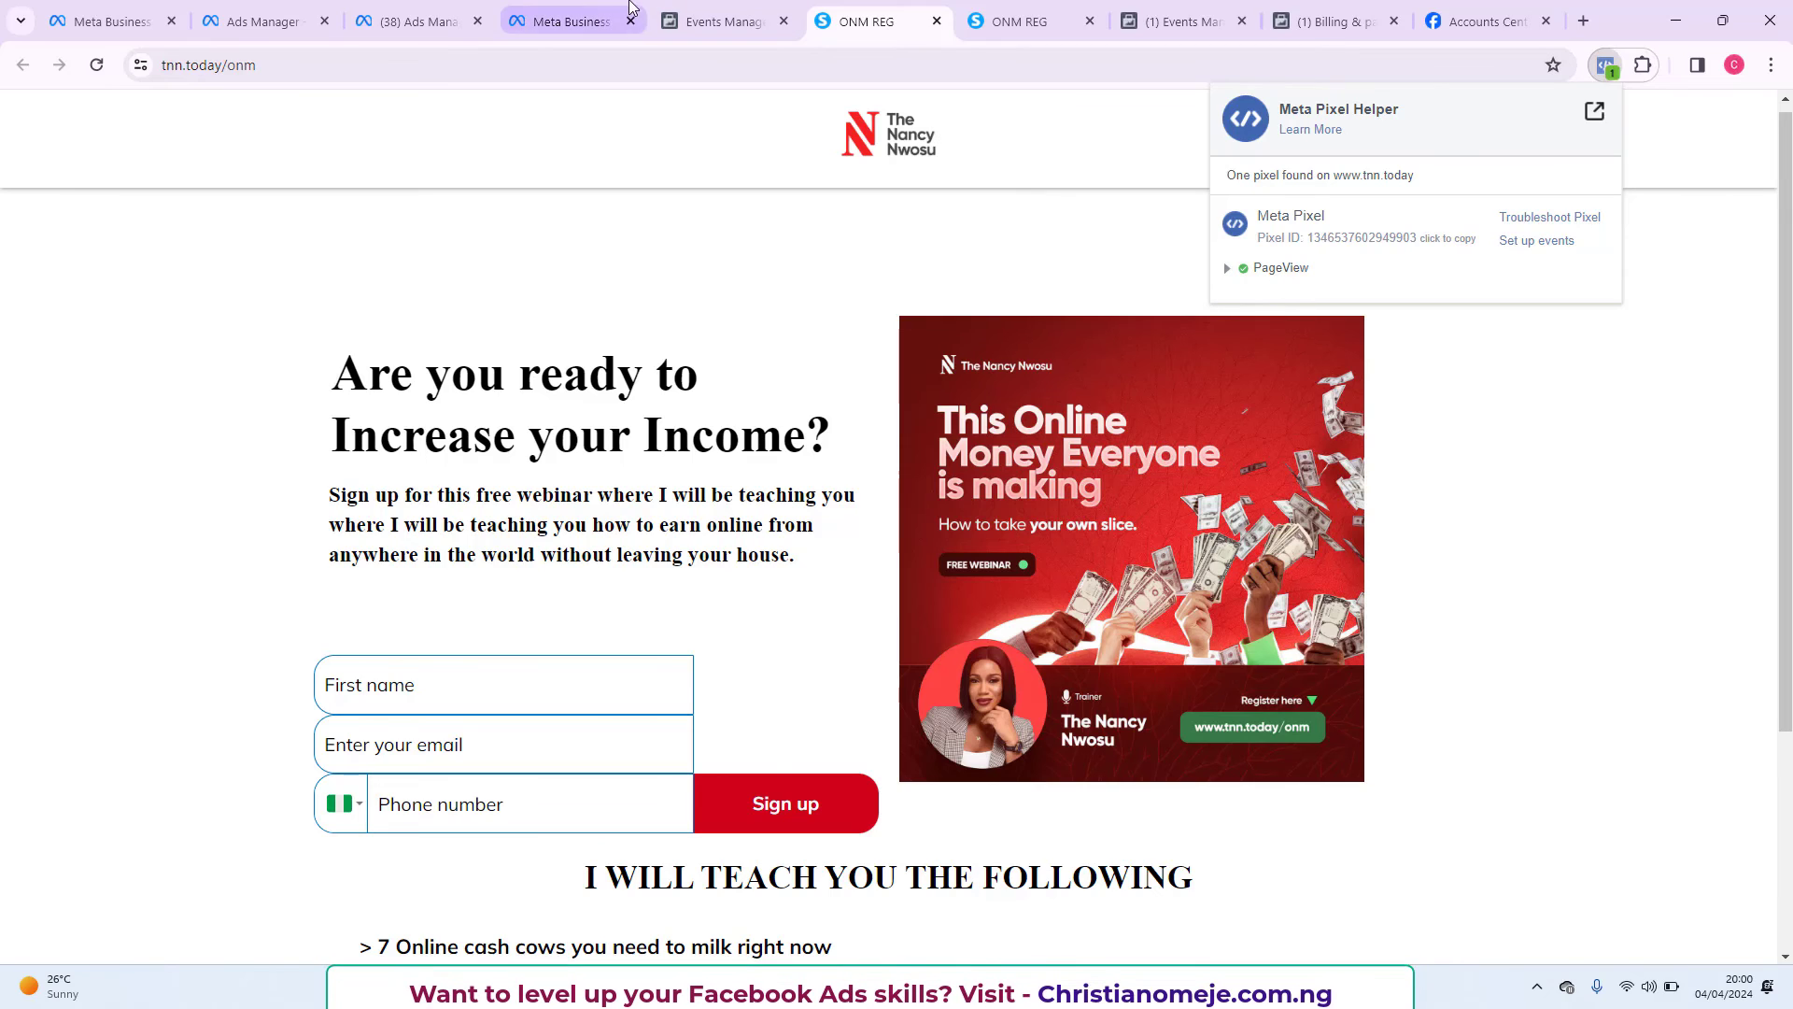
click(719, 23)
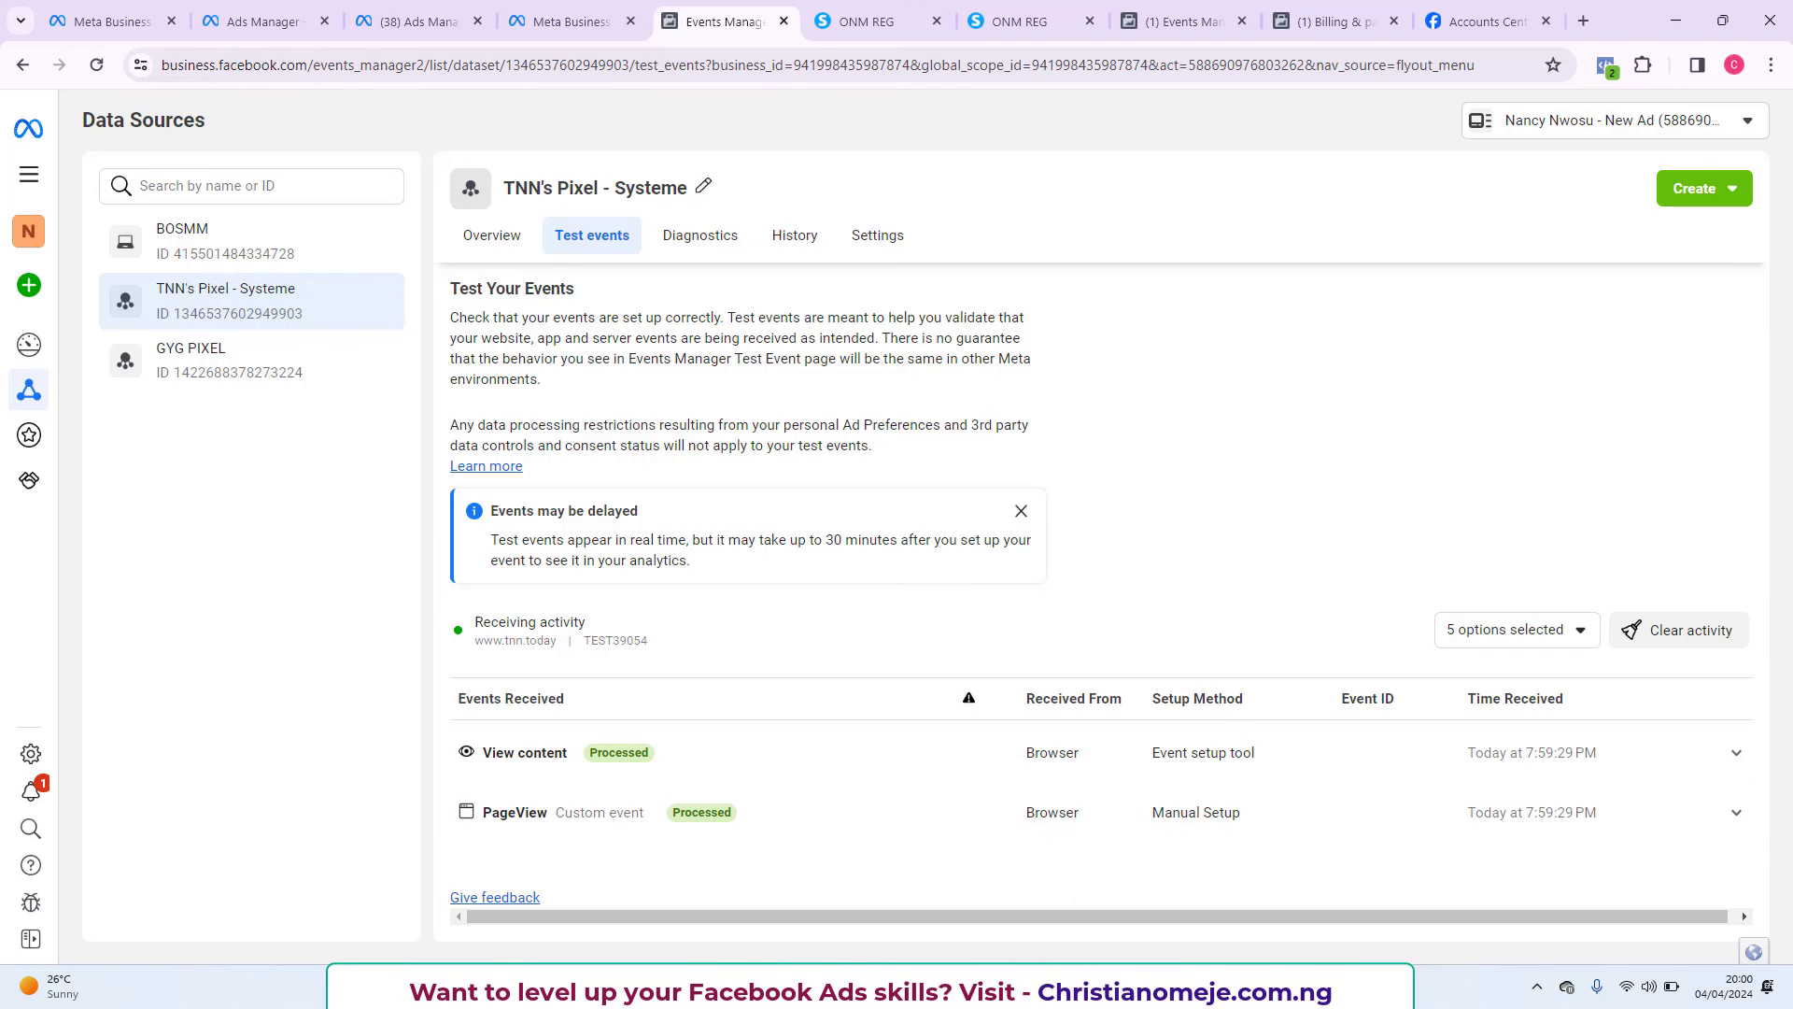
Switch to the Online Money Webinar funnel in systeme.io and copy the link of the ONM THANK YOU page.
click(1100, 986)
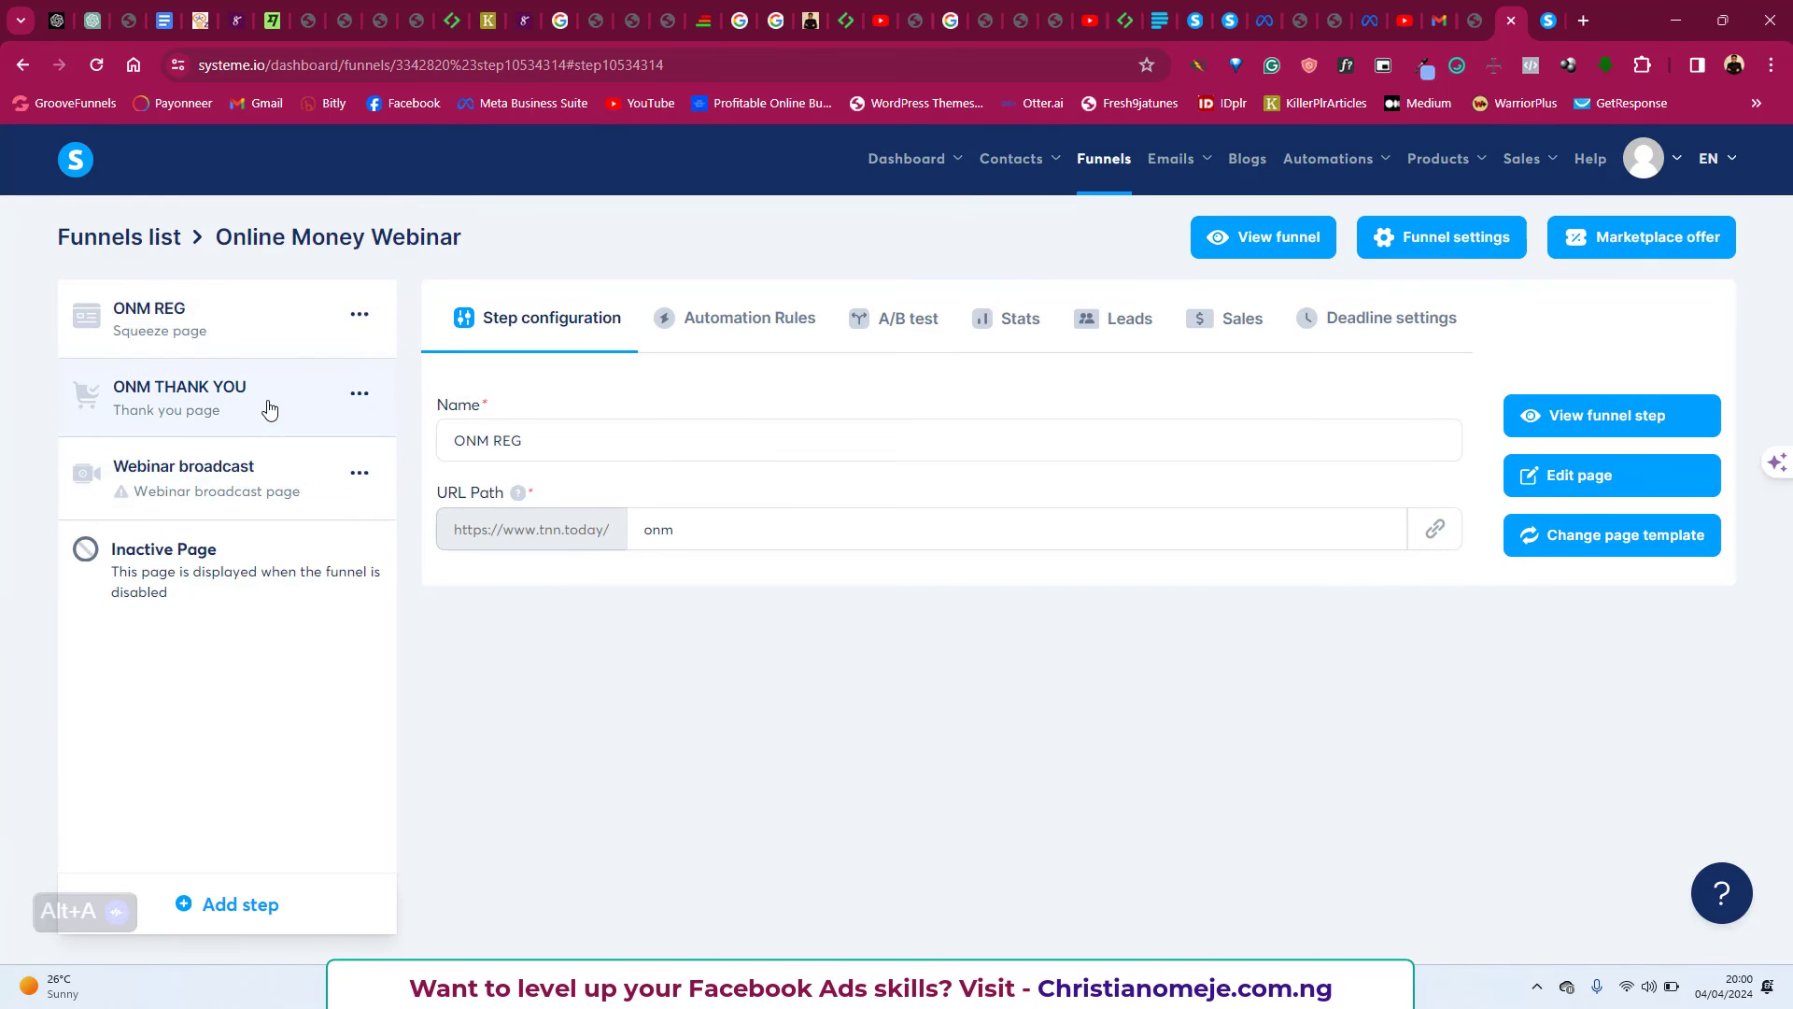
click(320, 421)
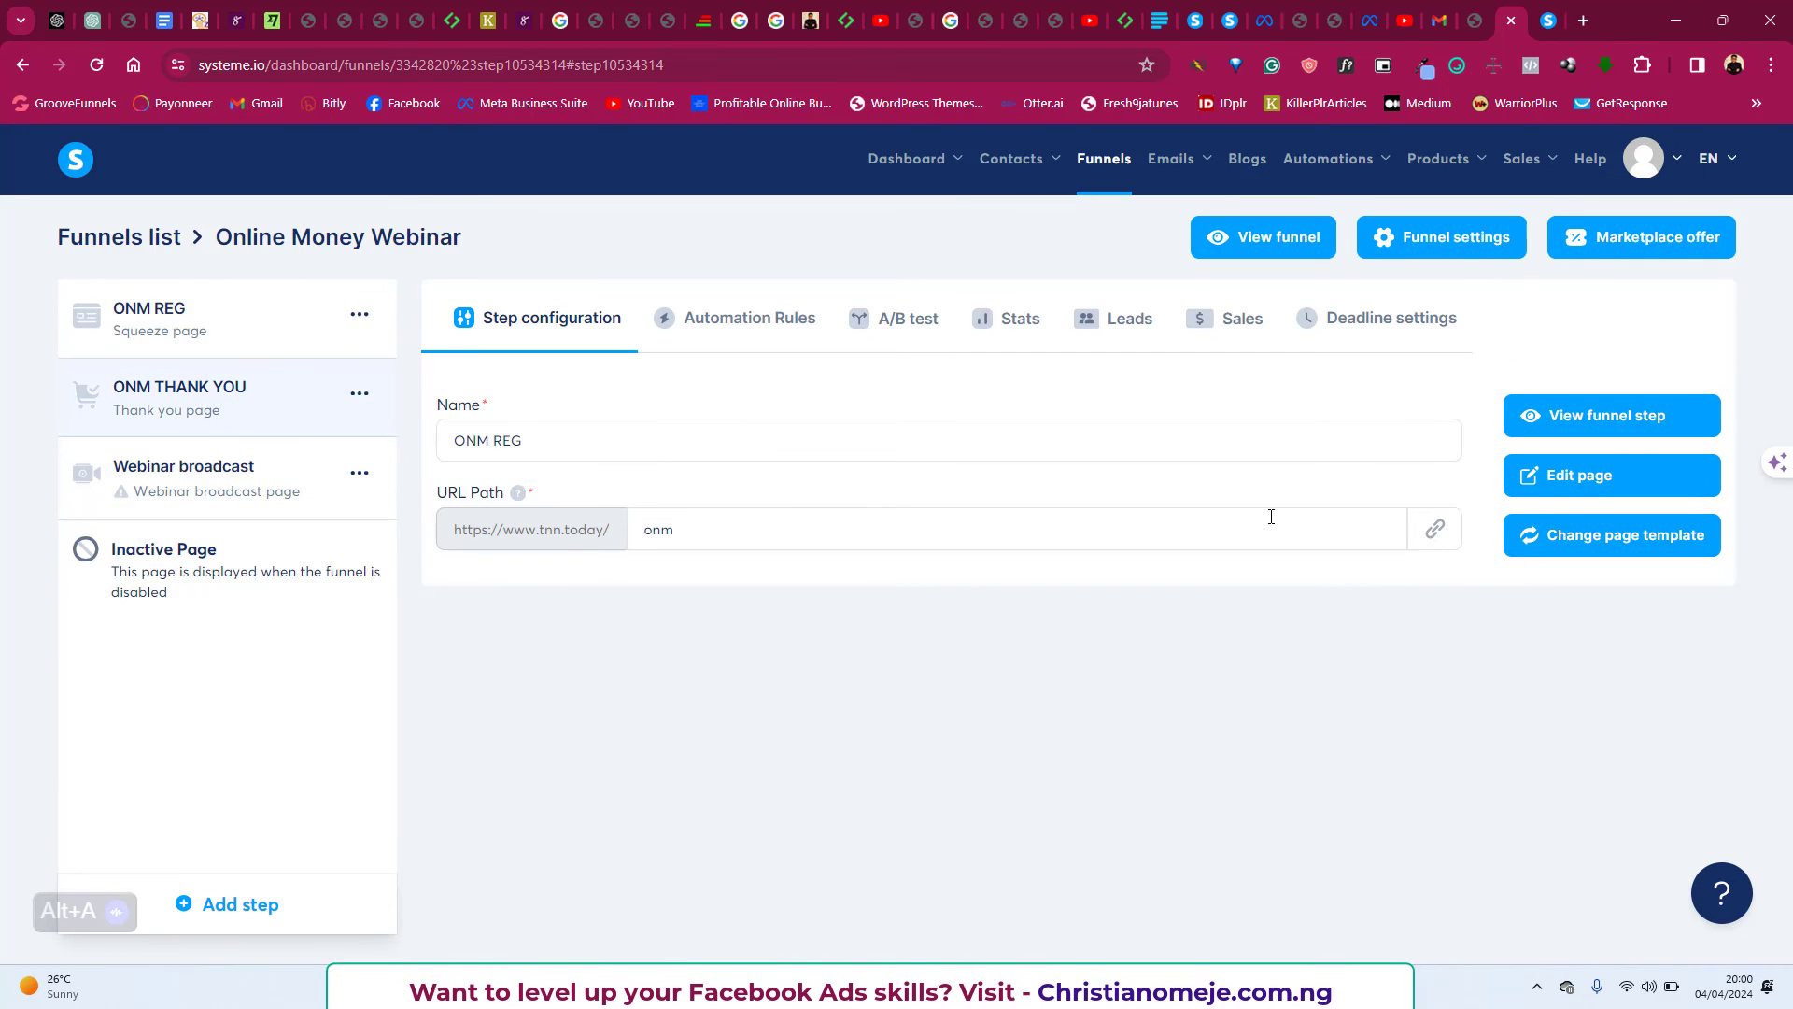
click(1434, 529)
click(962, 986)
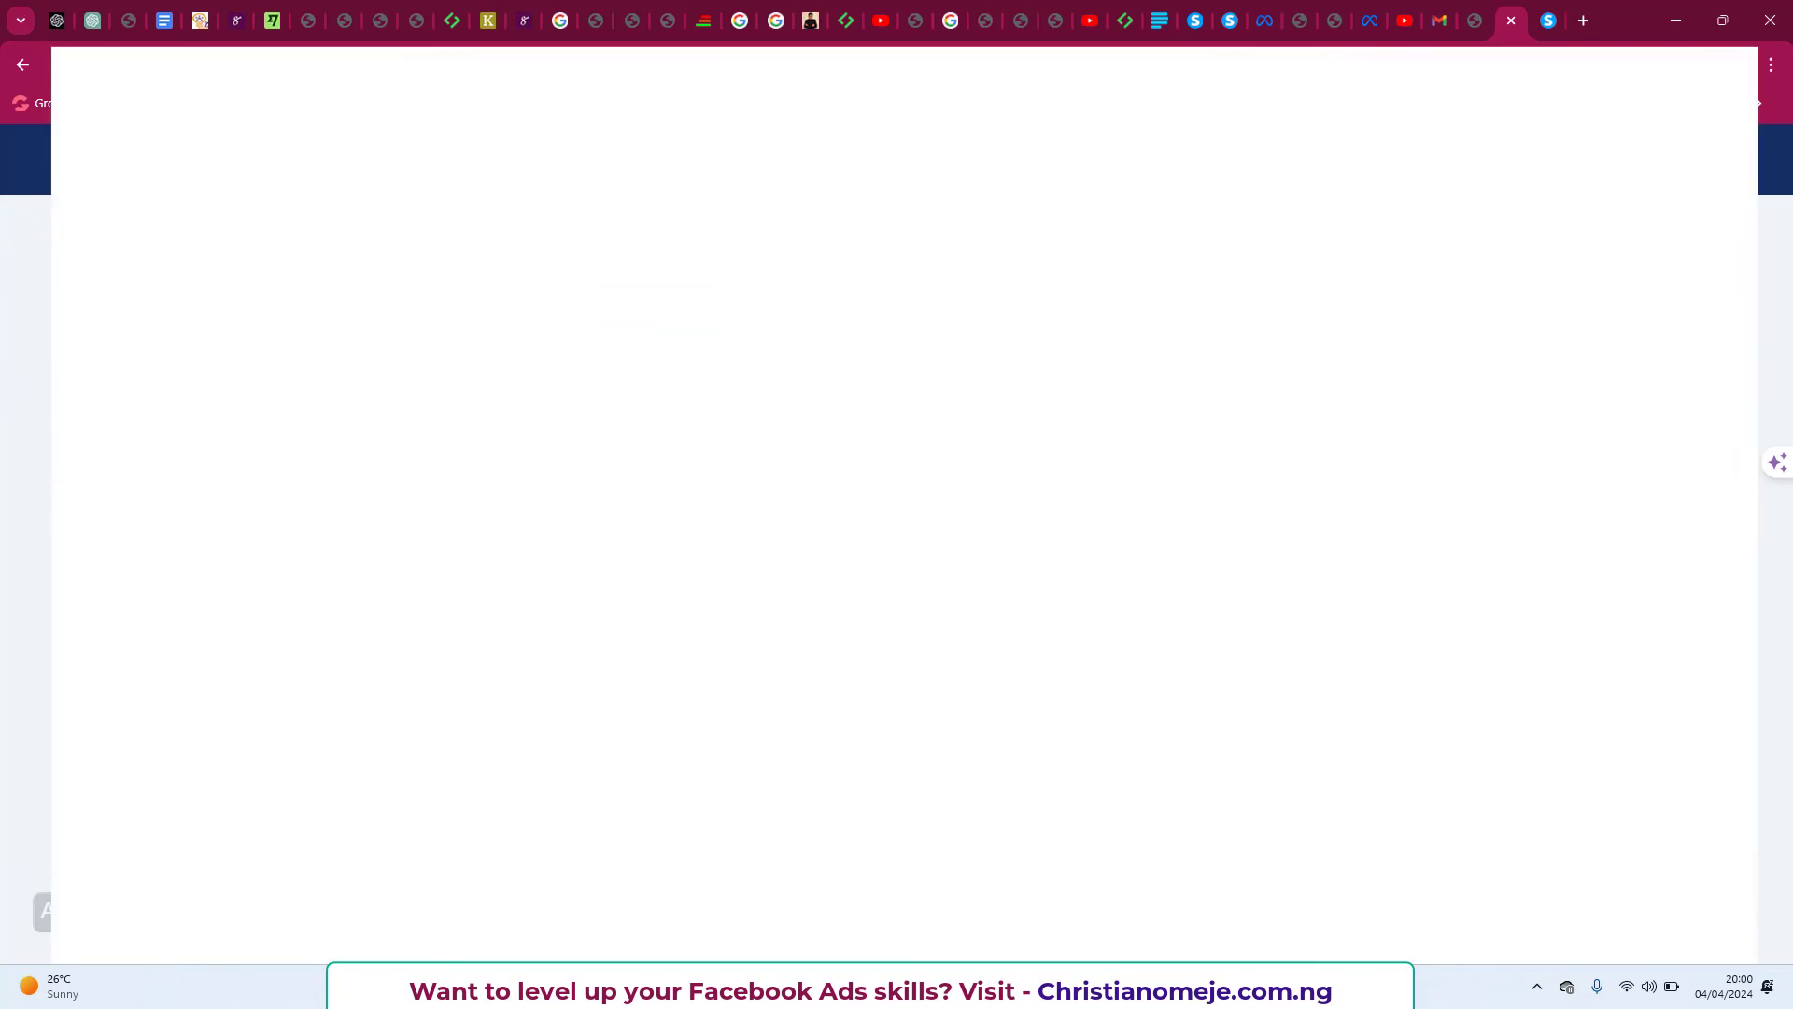
click(889, 7)
click(760, 65)
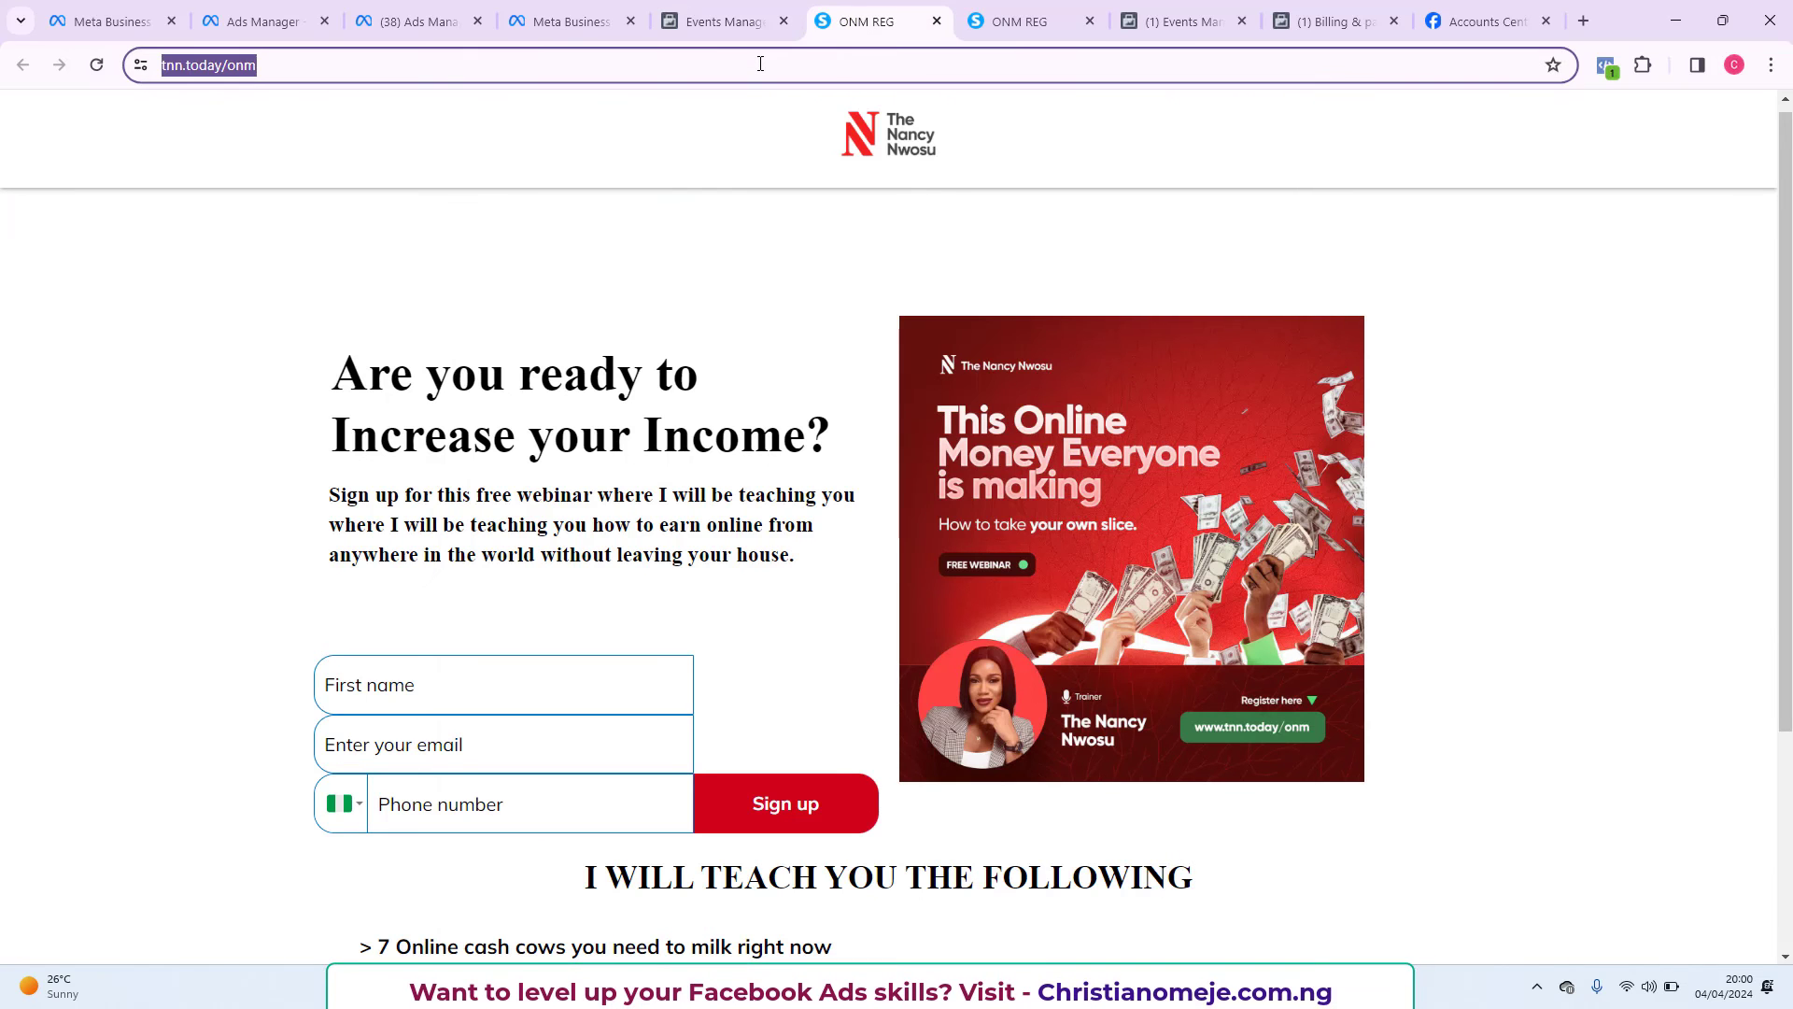
key(ctrl+v)
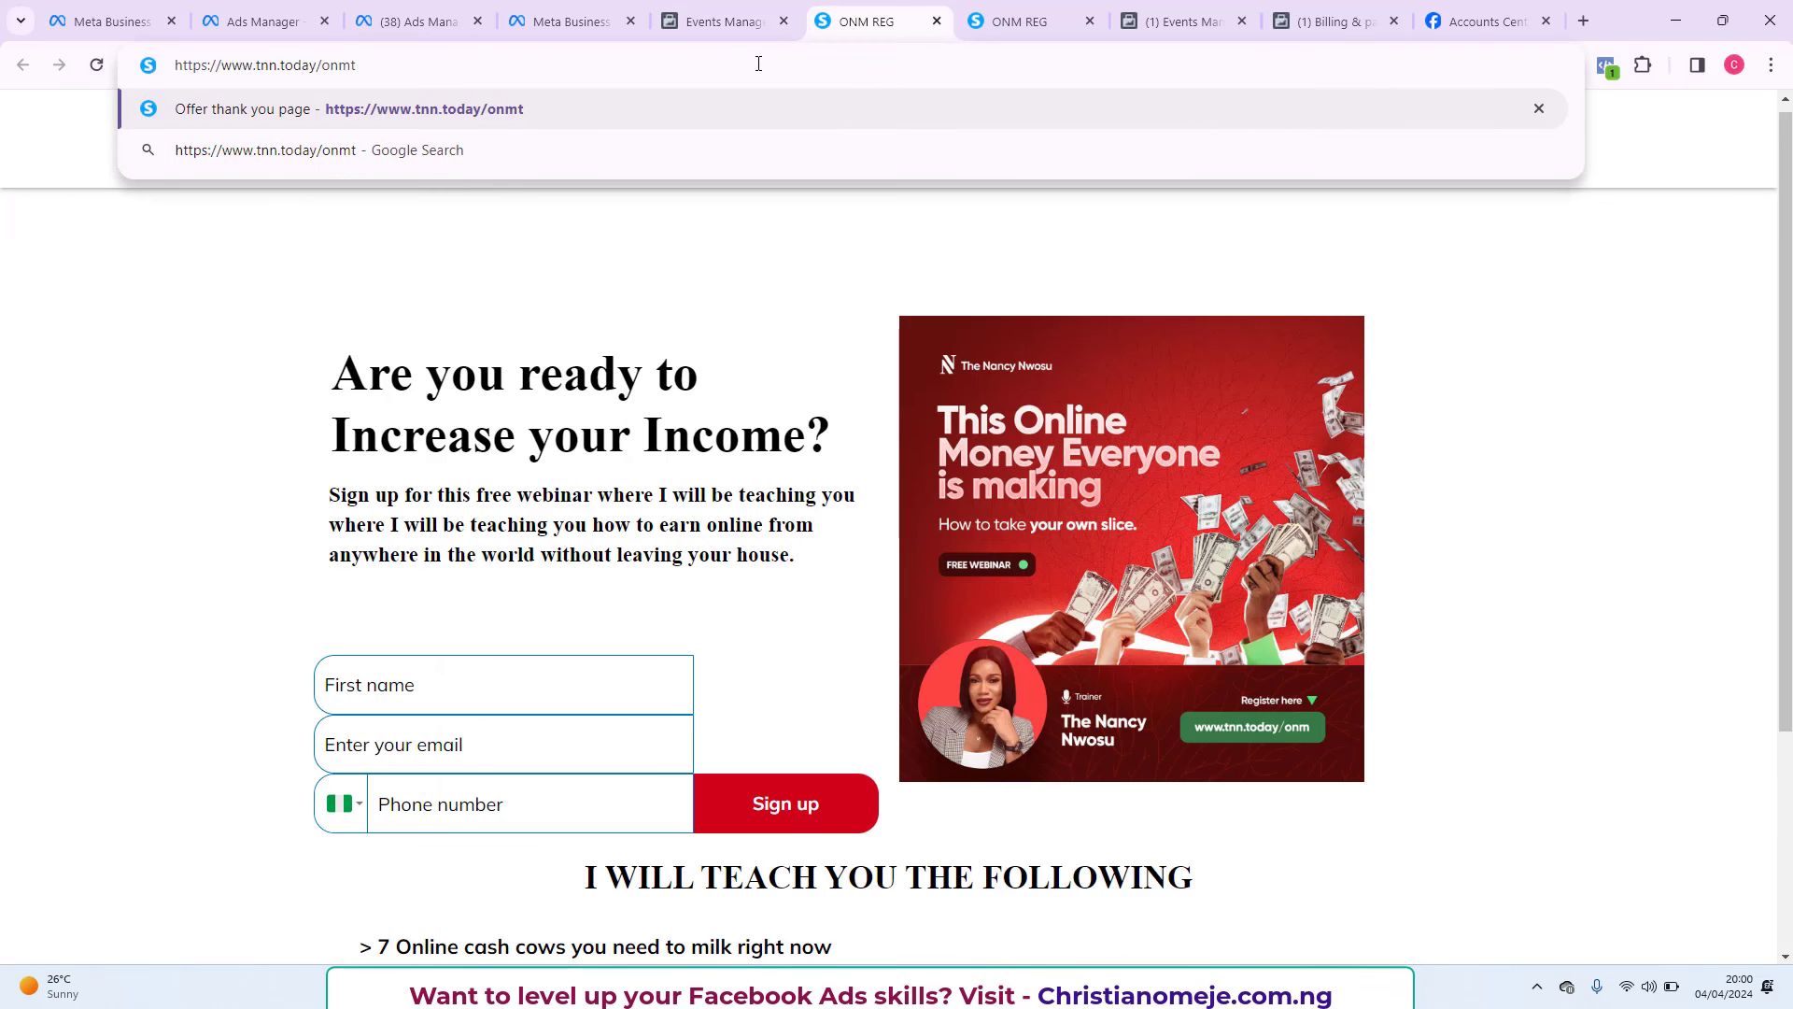
key(Return)
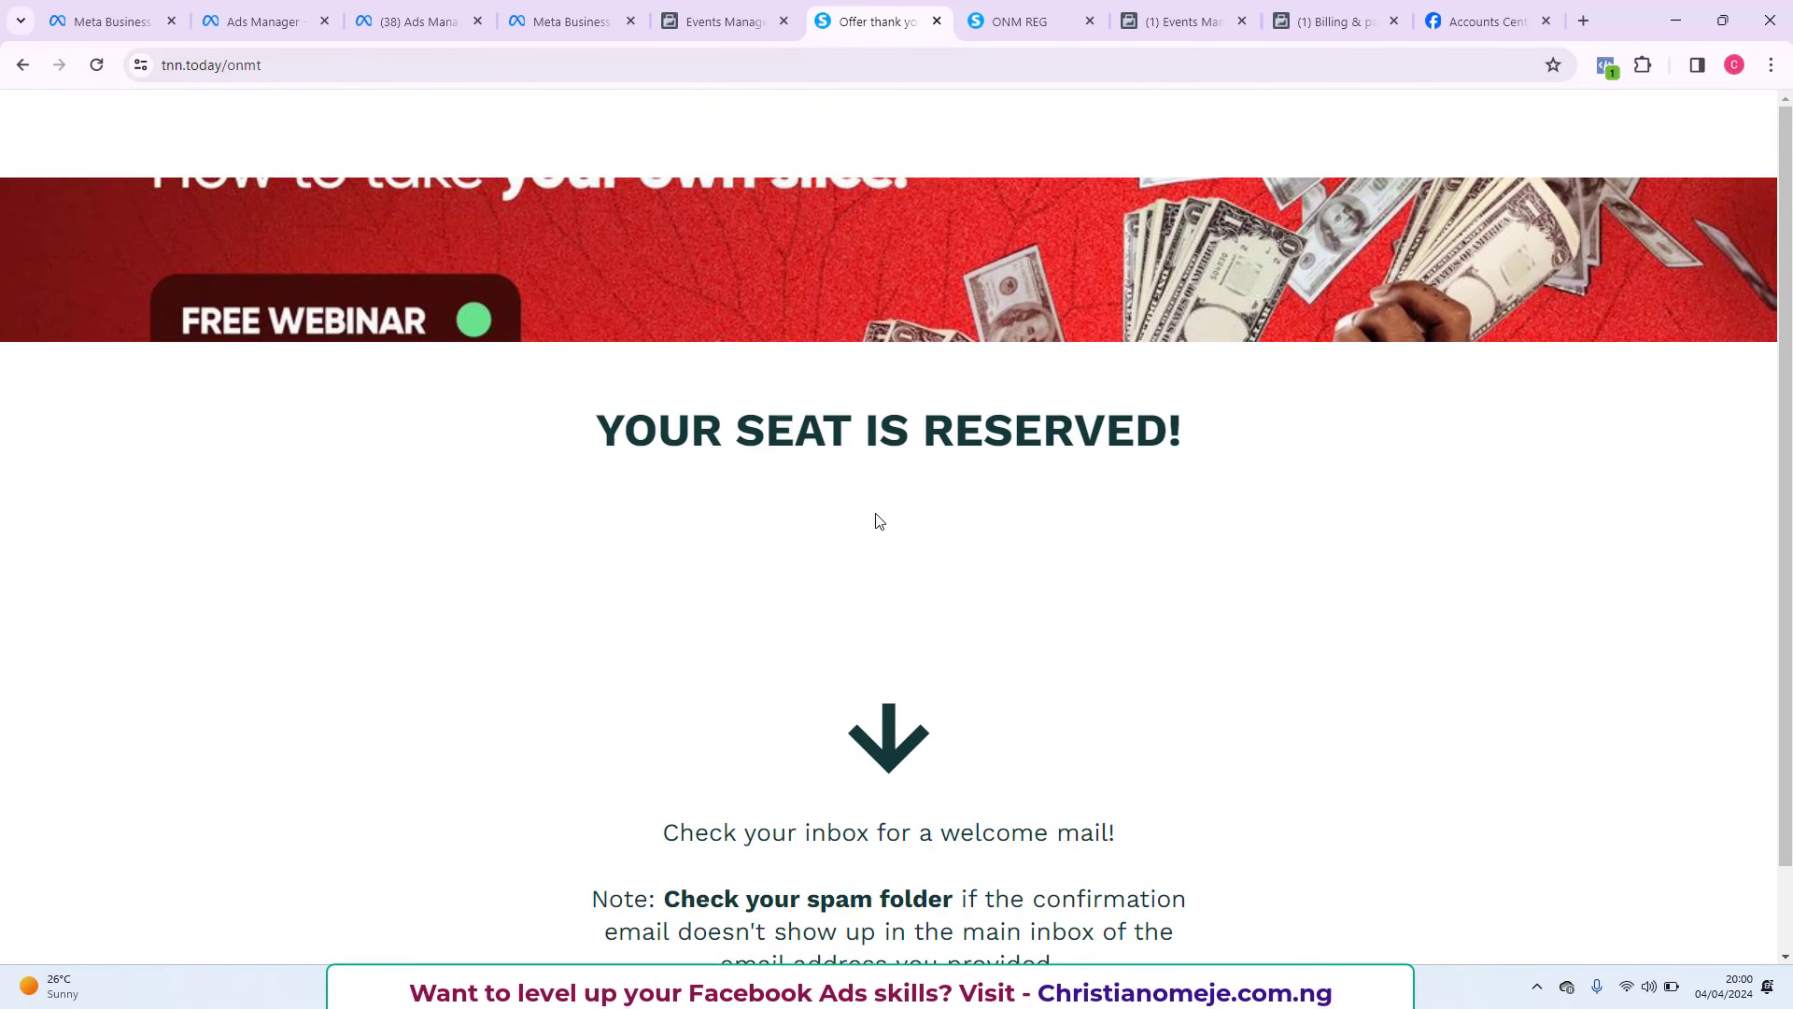
Check the received test events in Events Manager against the registration and thank-you pages.
click(724, 21)
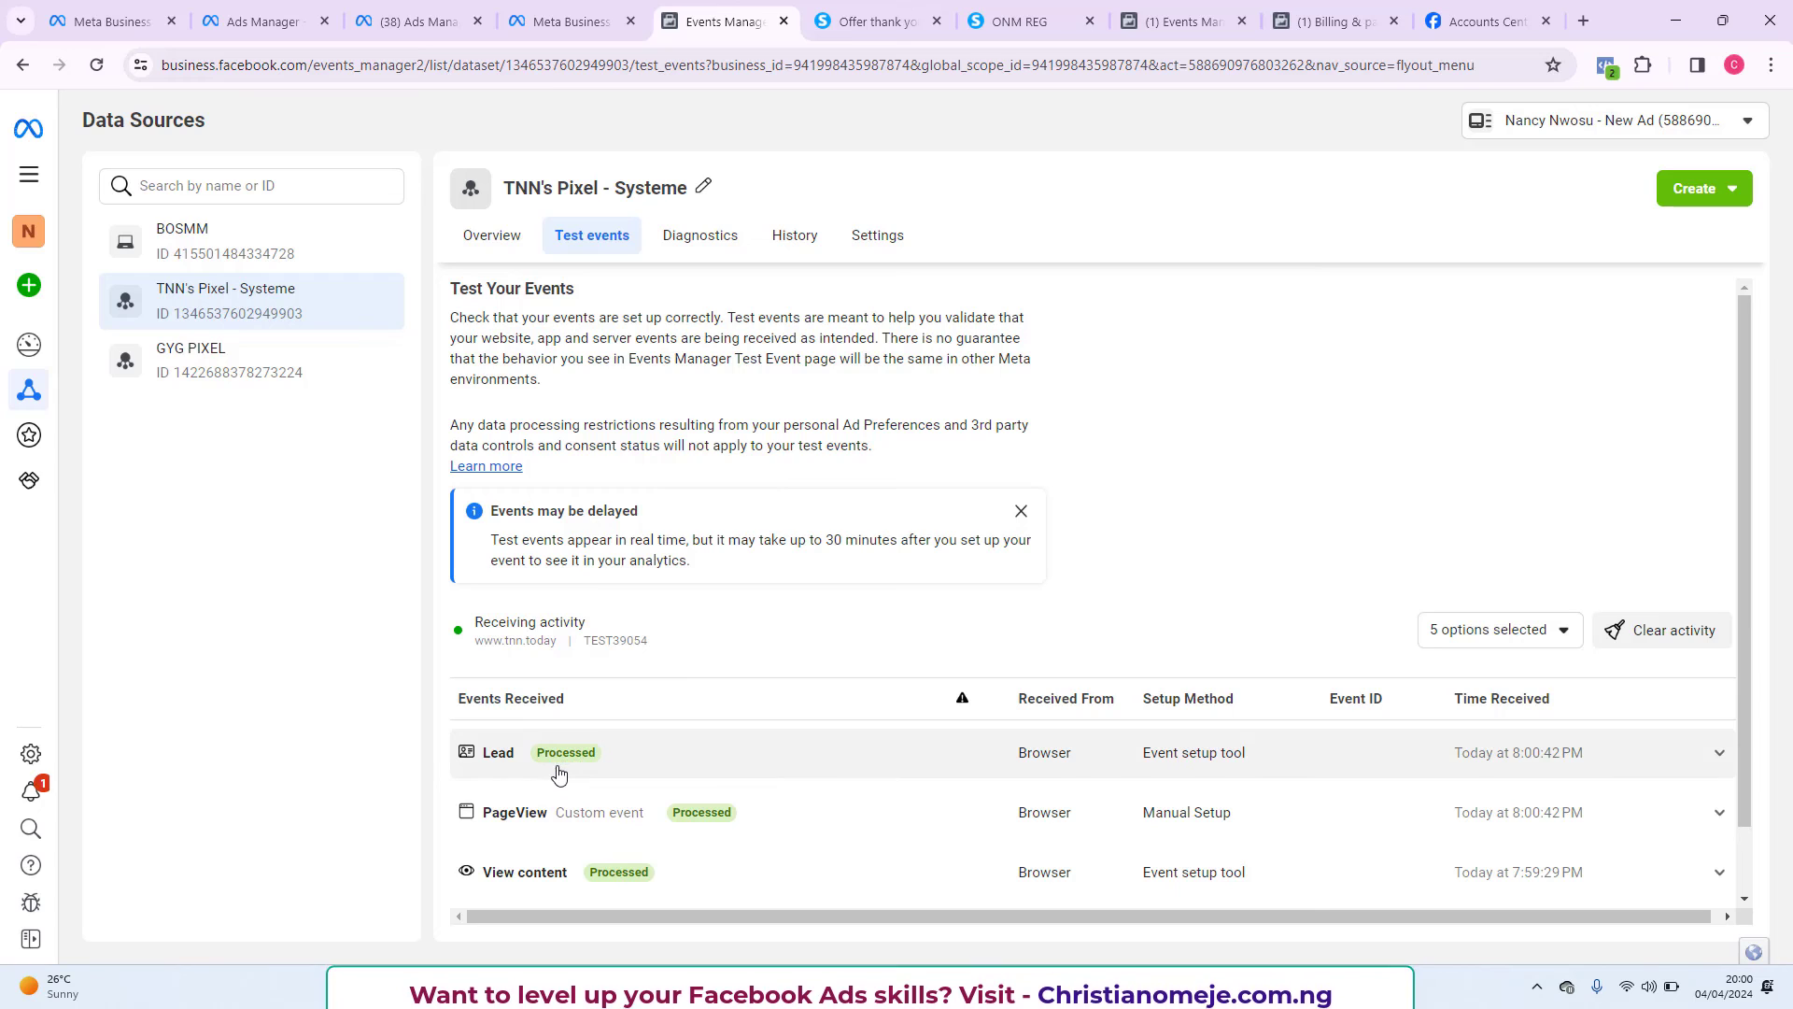
click(1023, 21)
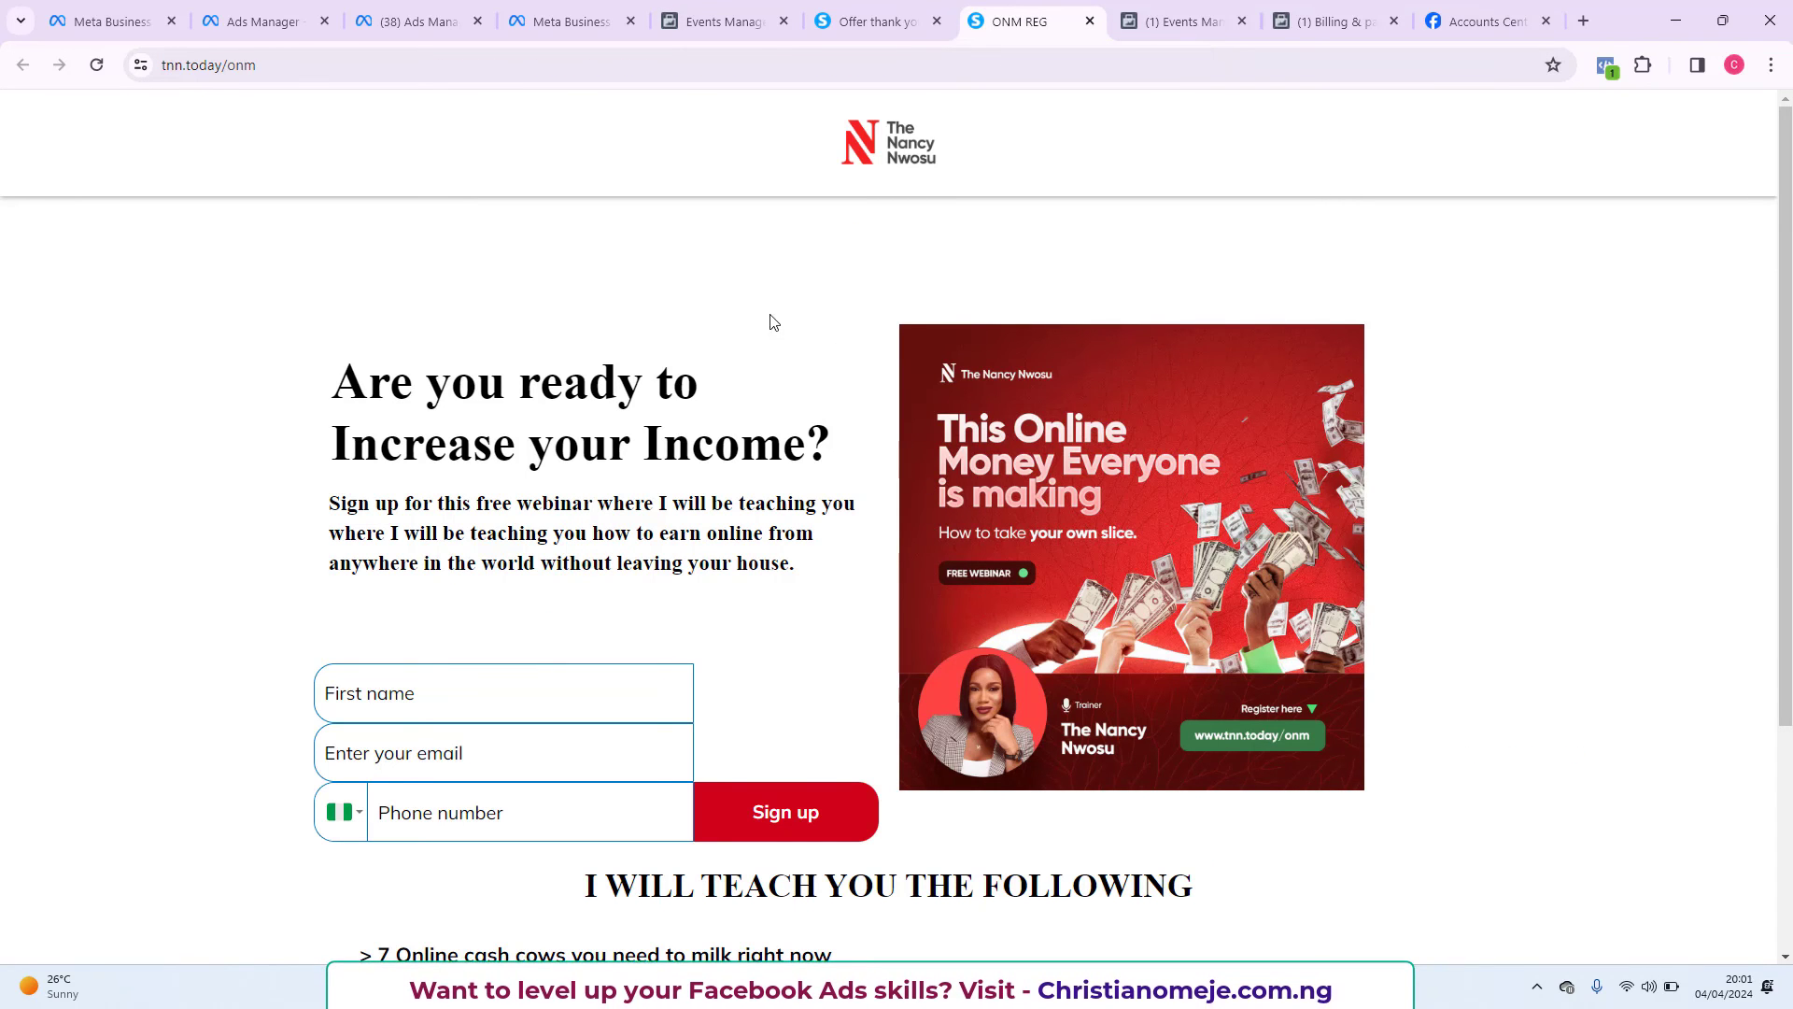
click(875, 18)
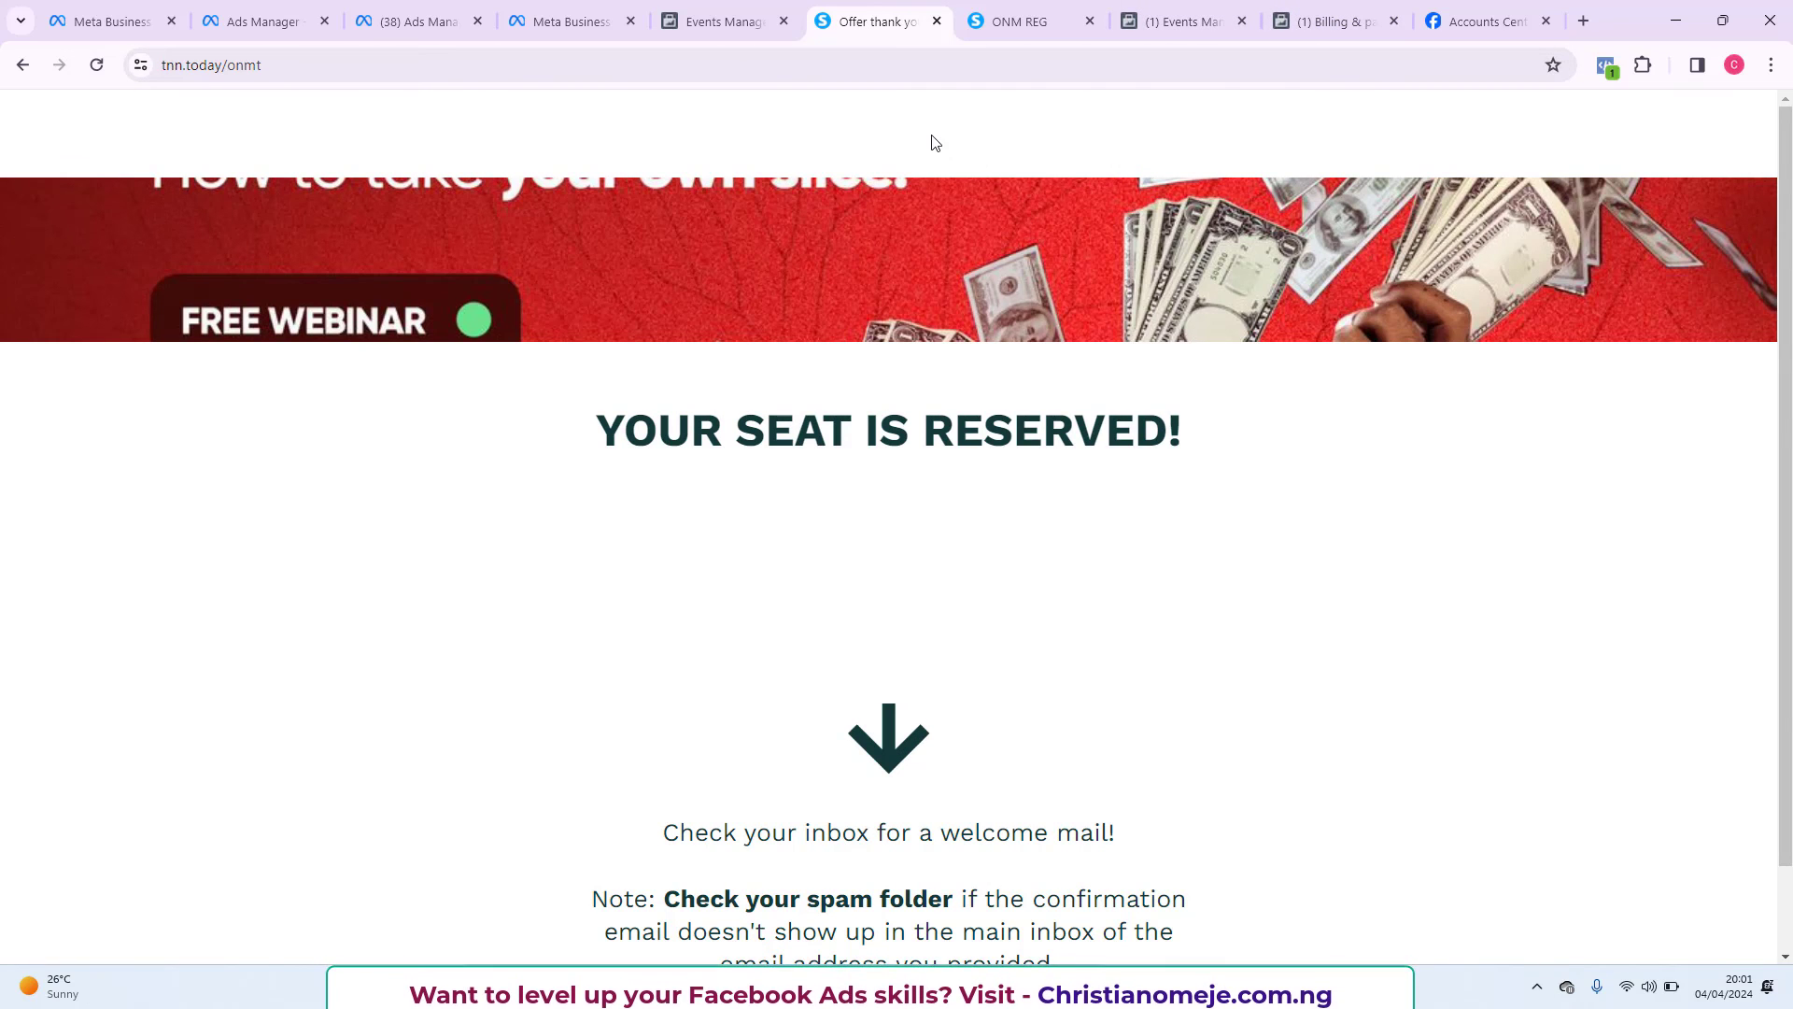
click(726, 17)
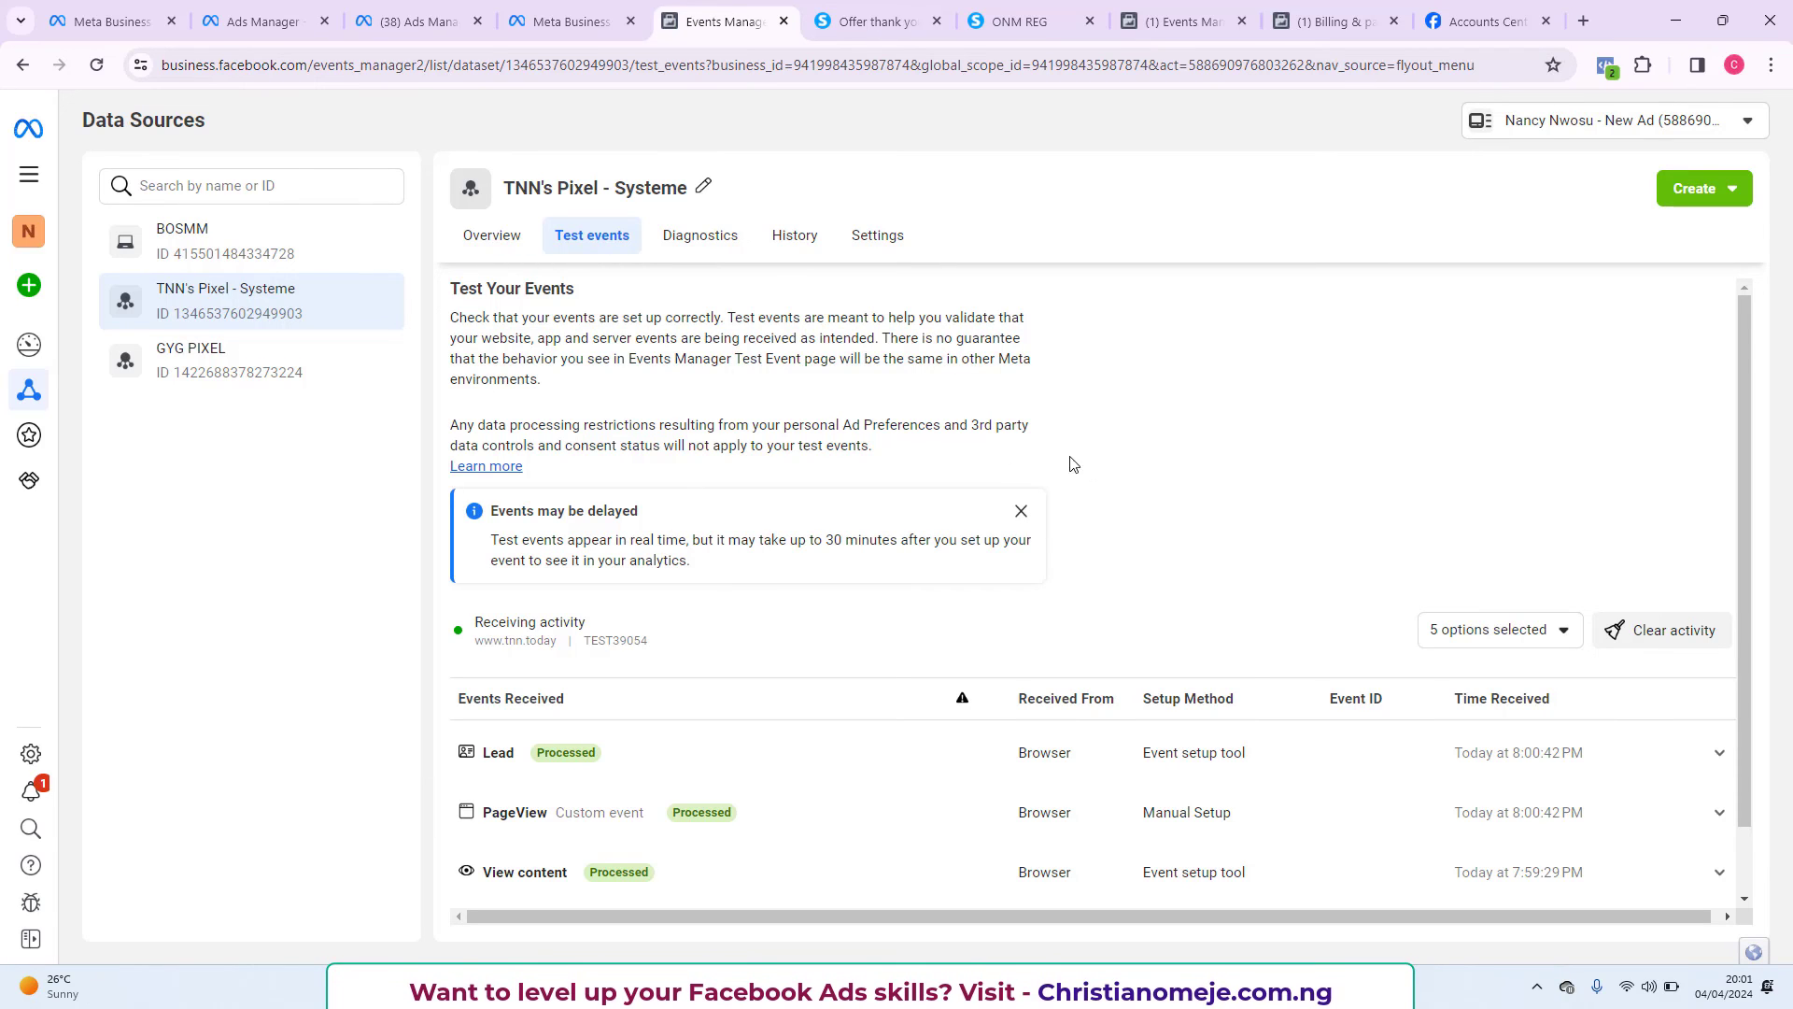
From the overview of TNN's Pixel - Systeme, continue the Conversions API setup, read through its instructions and finish it.
click(472, 244)
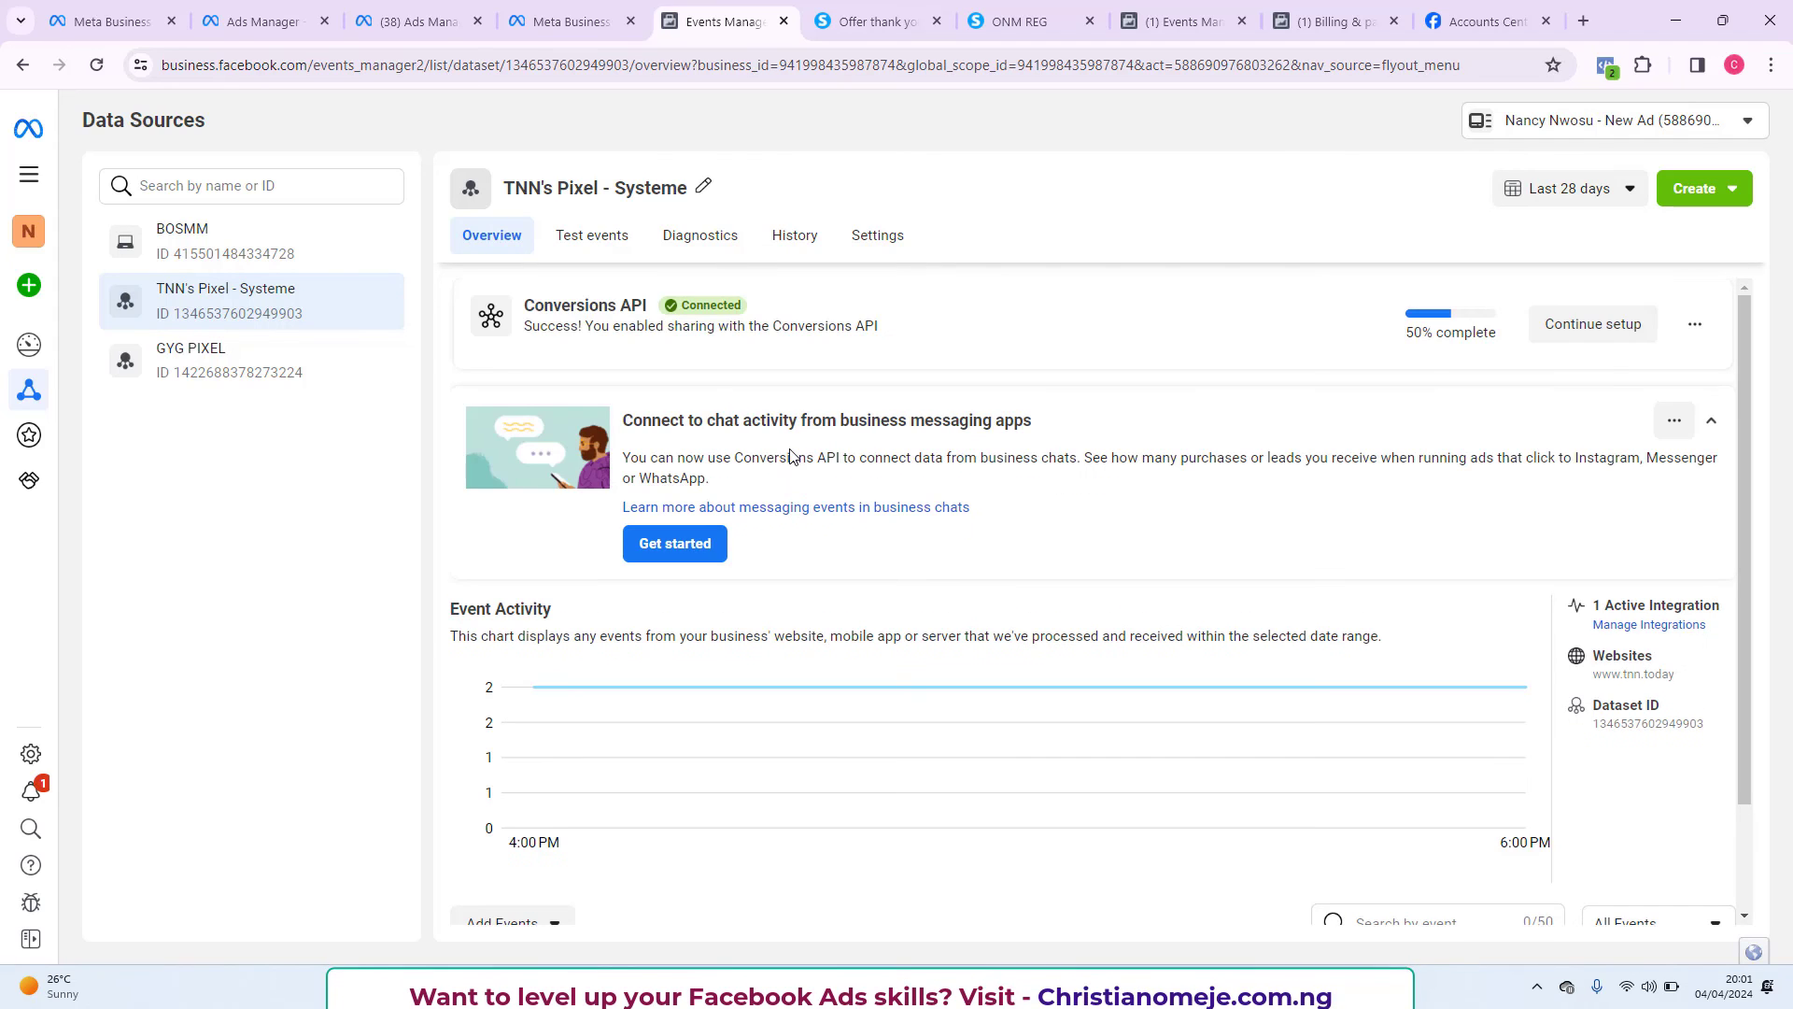
scroll(665, 408, down, 1)
scroll(660, 401, up, 1)
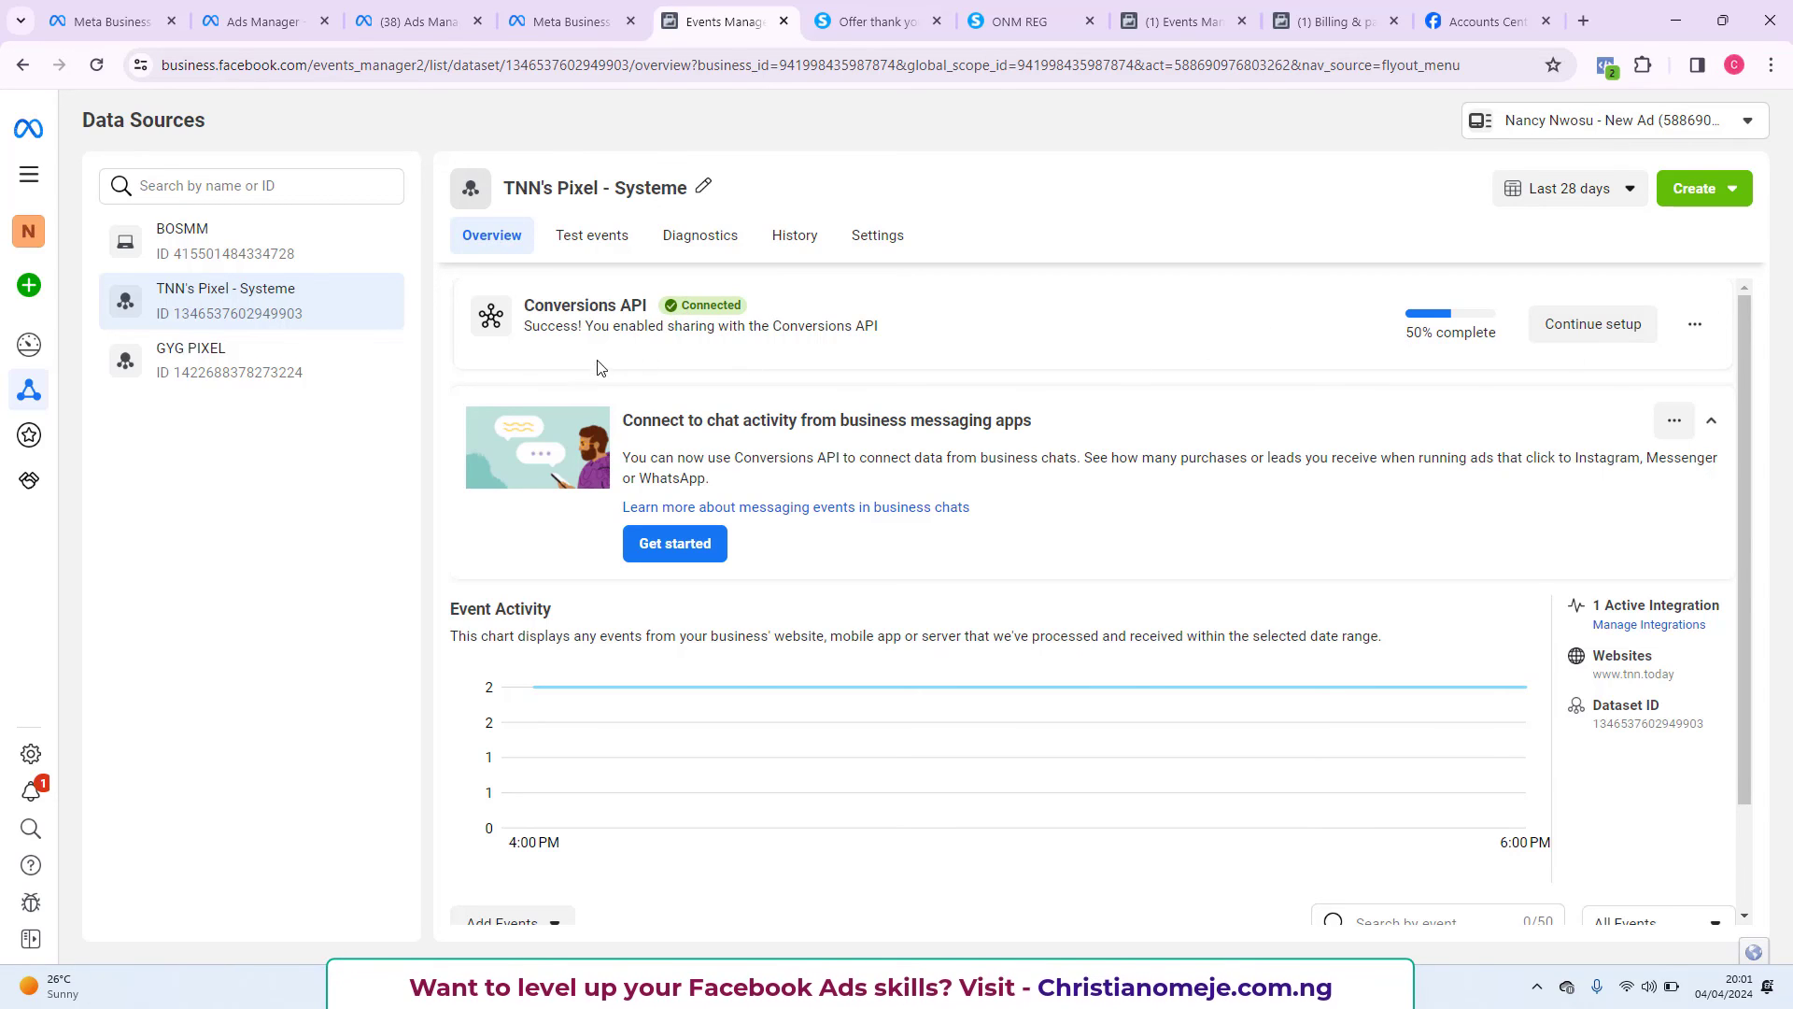
click(1600, 344)
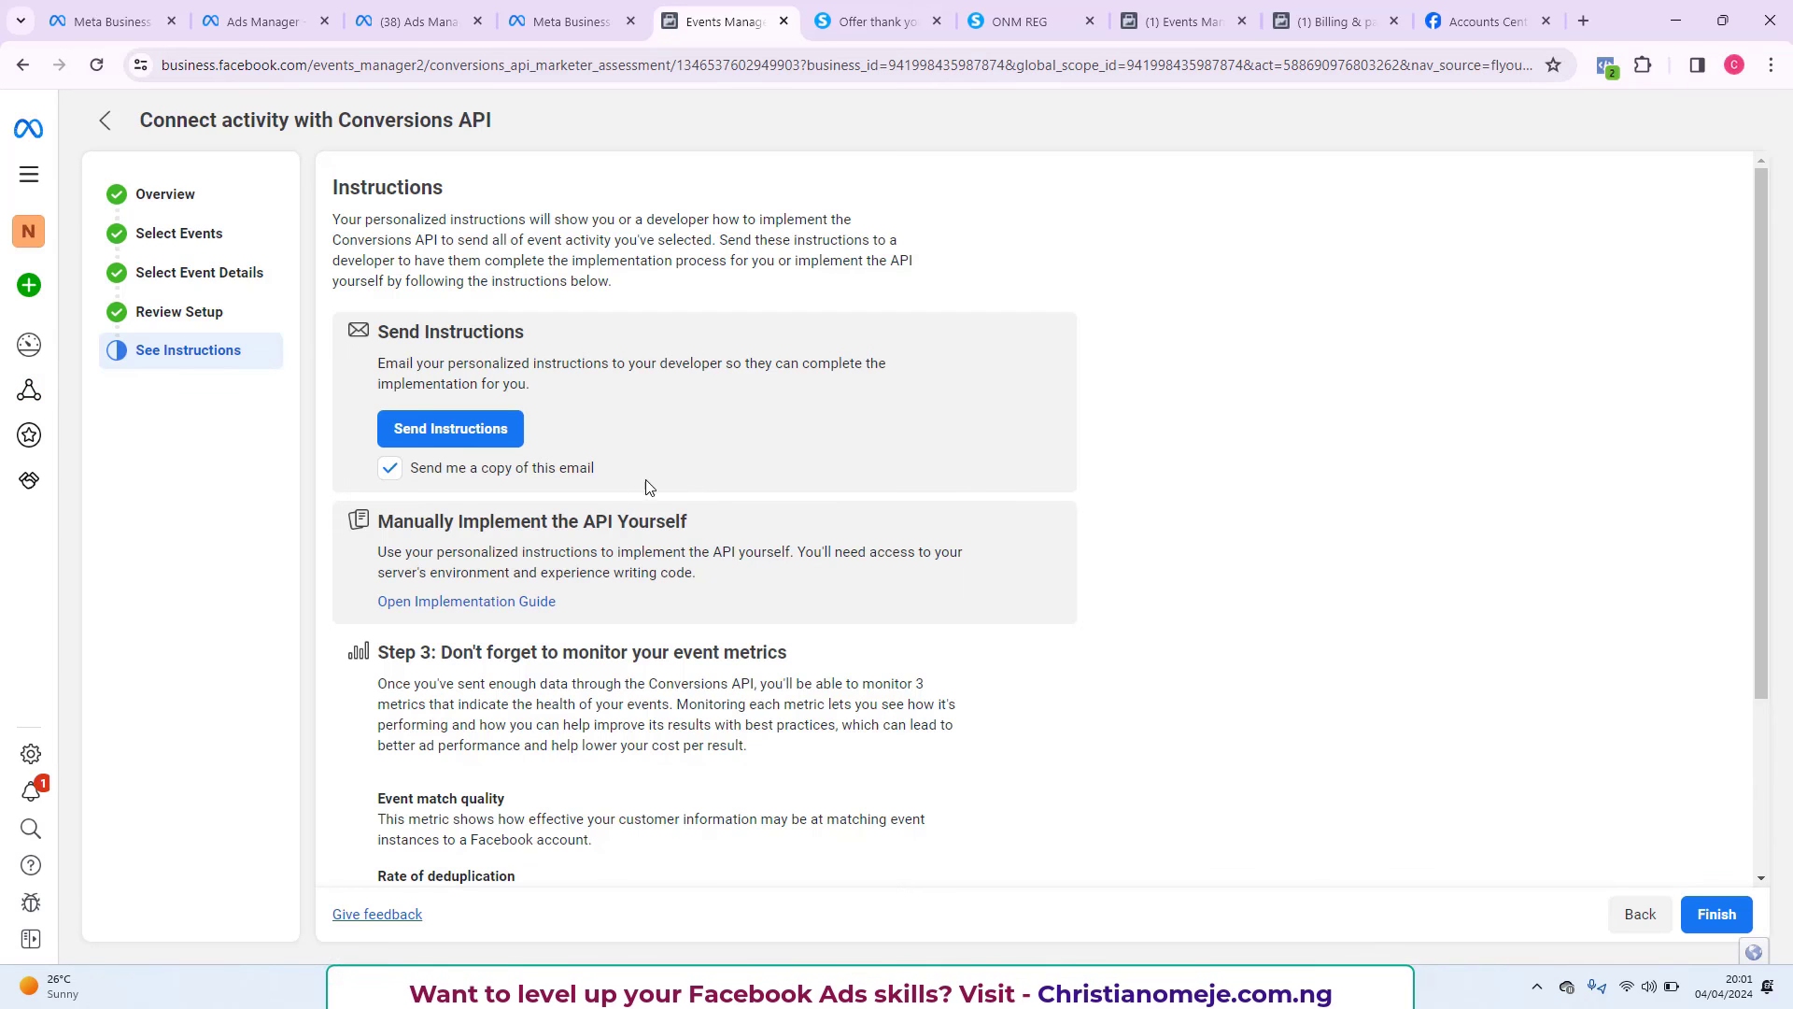
scroll(616, 466, down, 3)
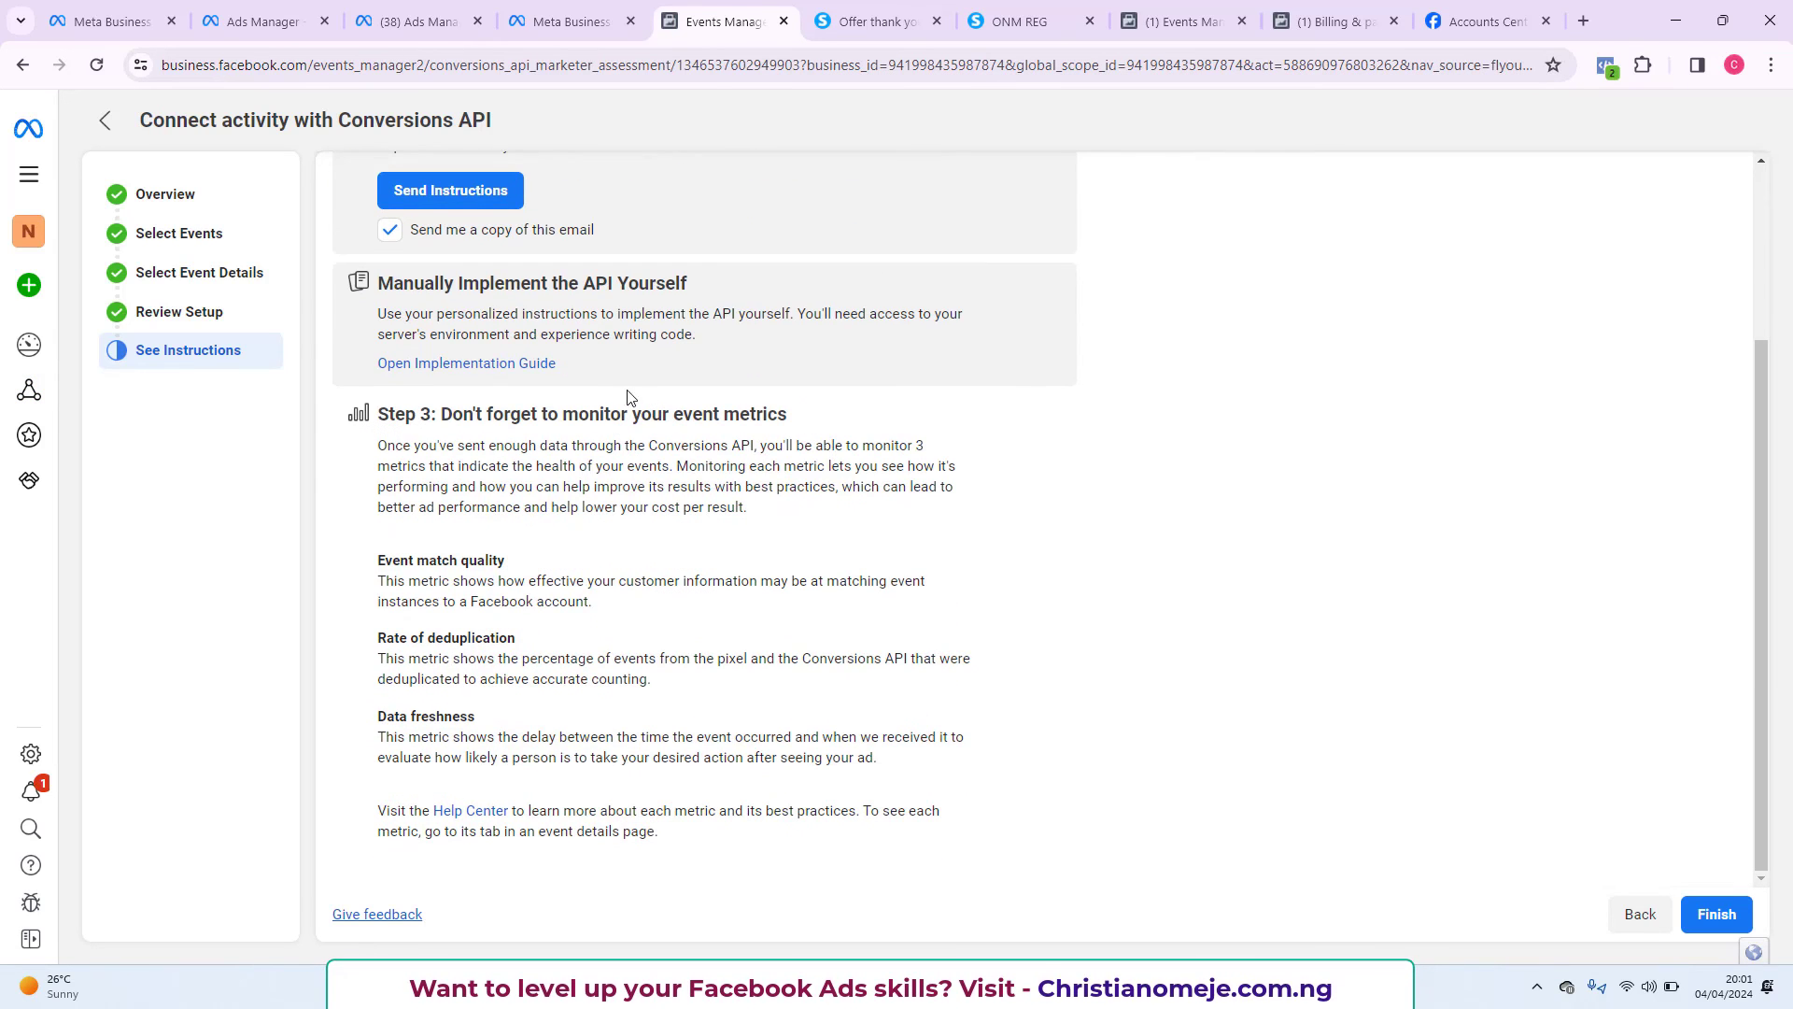
click(1715, 915)
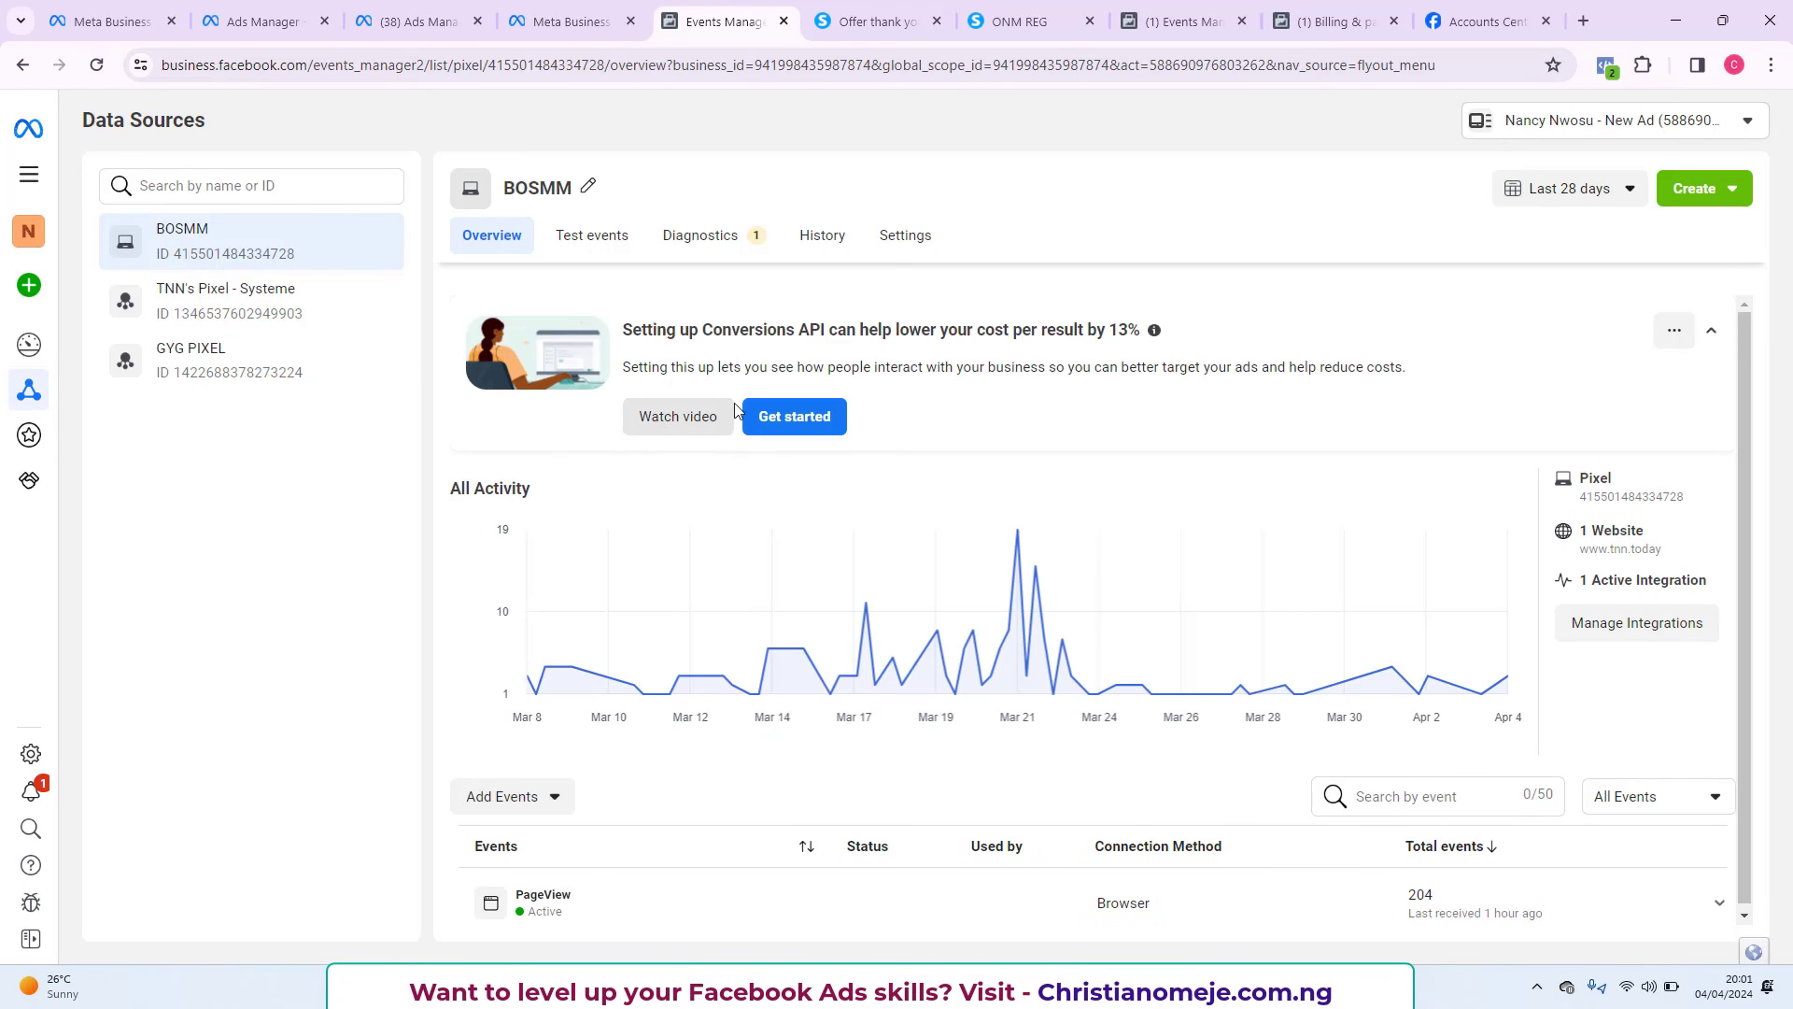
Reopen TNN's Pixel - Systeme and examine its event activity and events list in the overview.
click(290, 320)
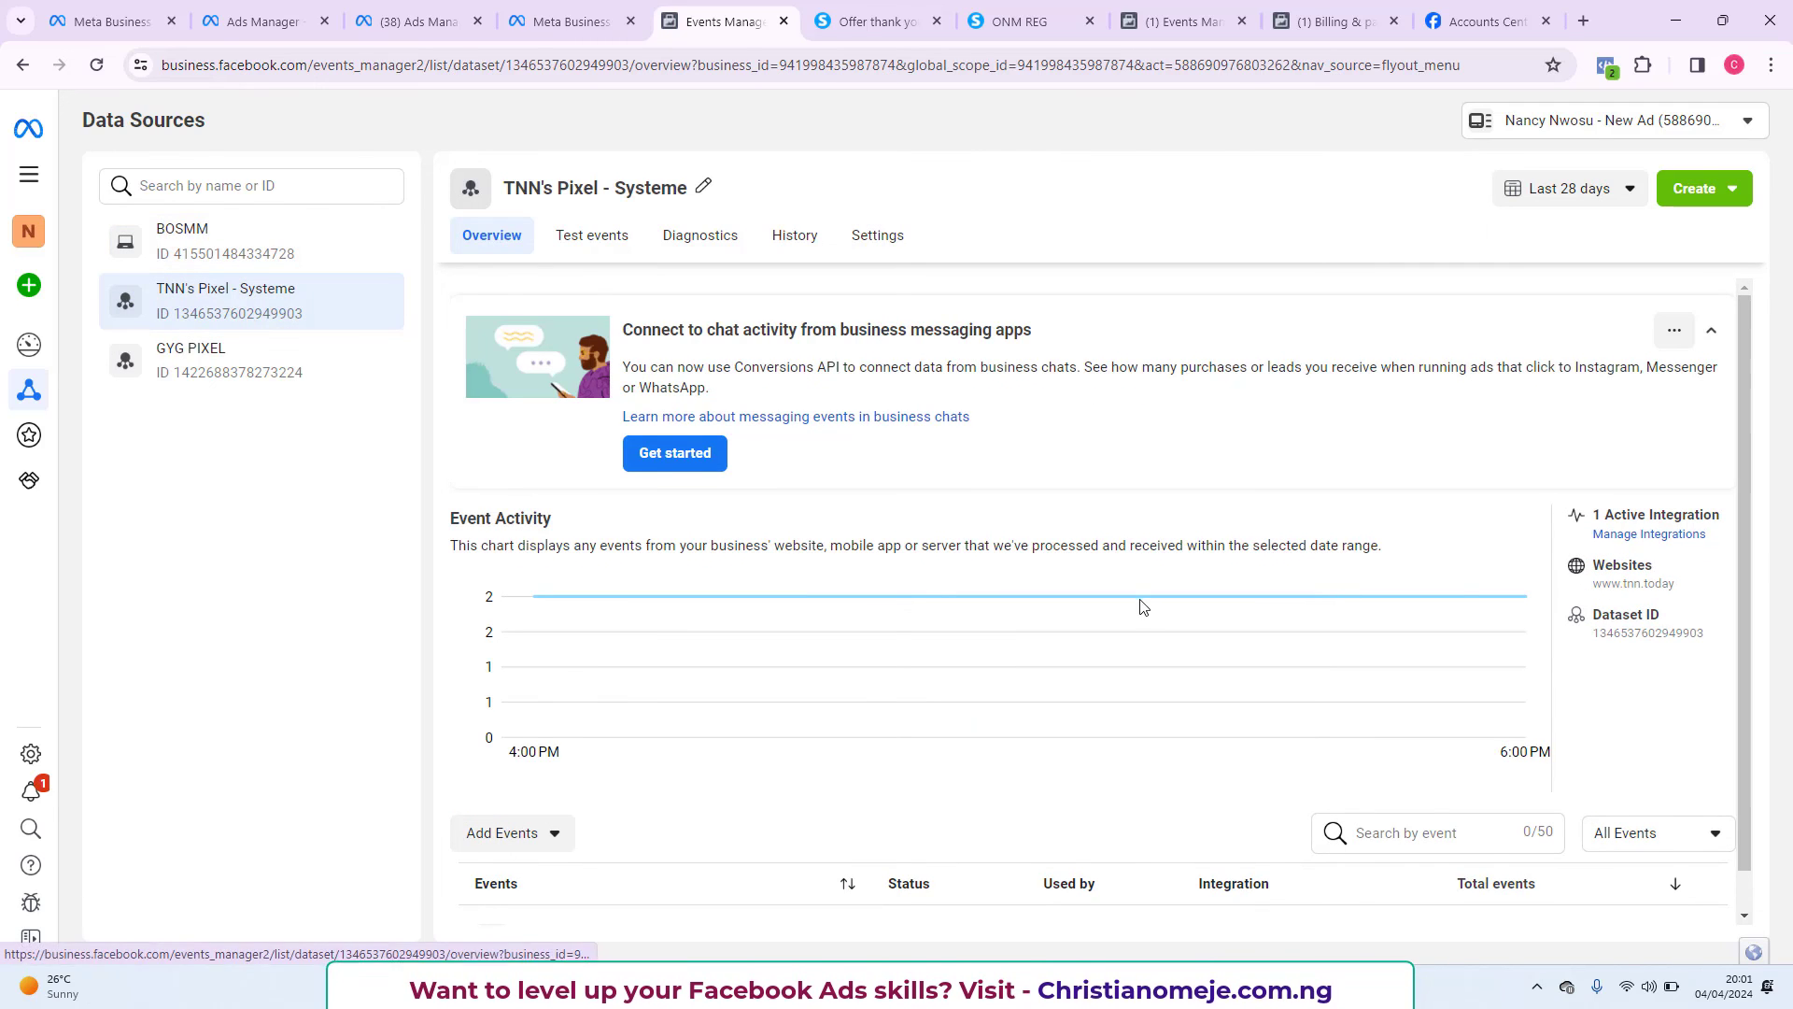
scroll(766, 439, down, 1)
scroll(766, 438, down, 1)
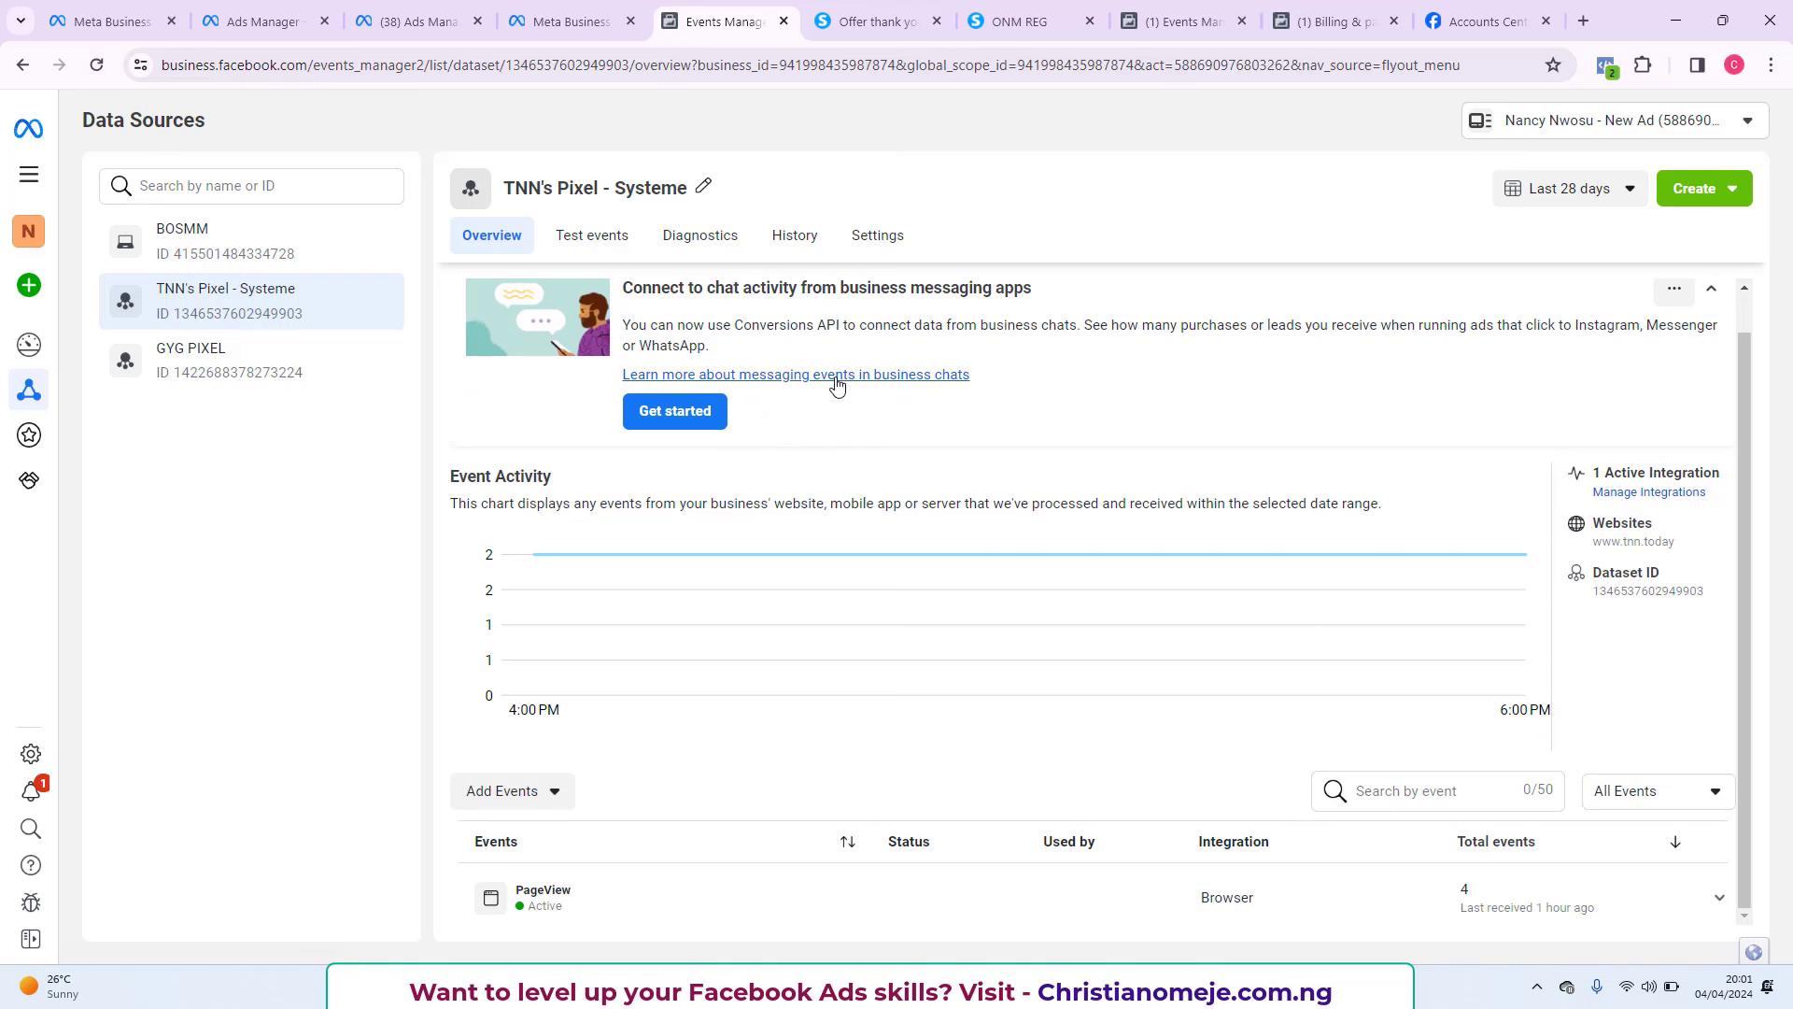
scroll(834, 384, up, 1)
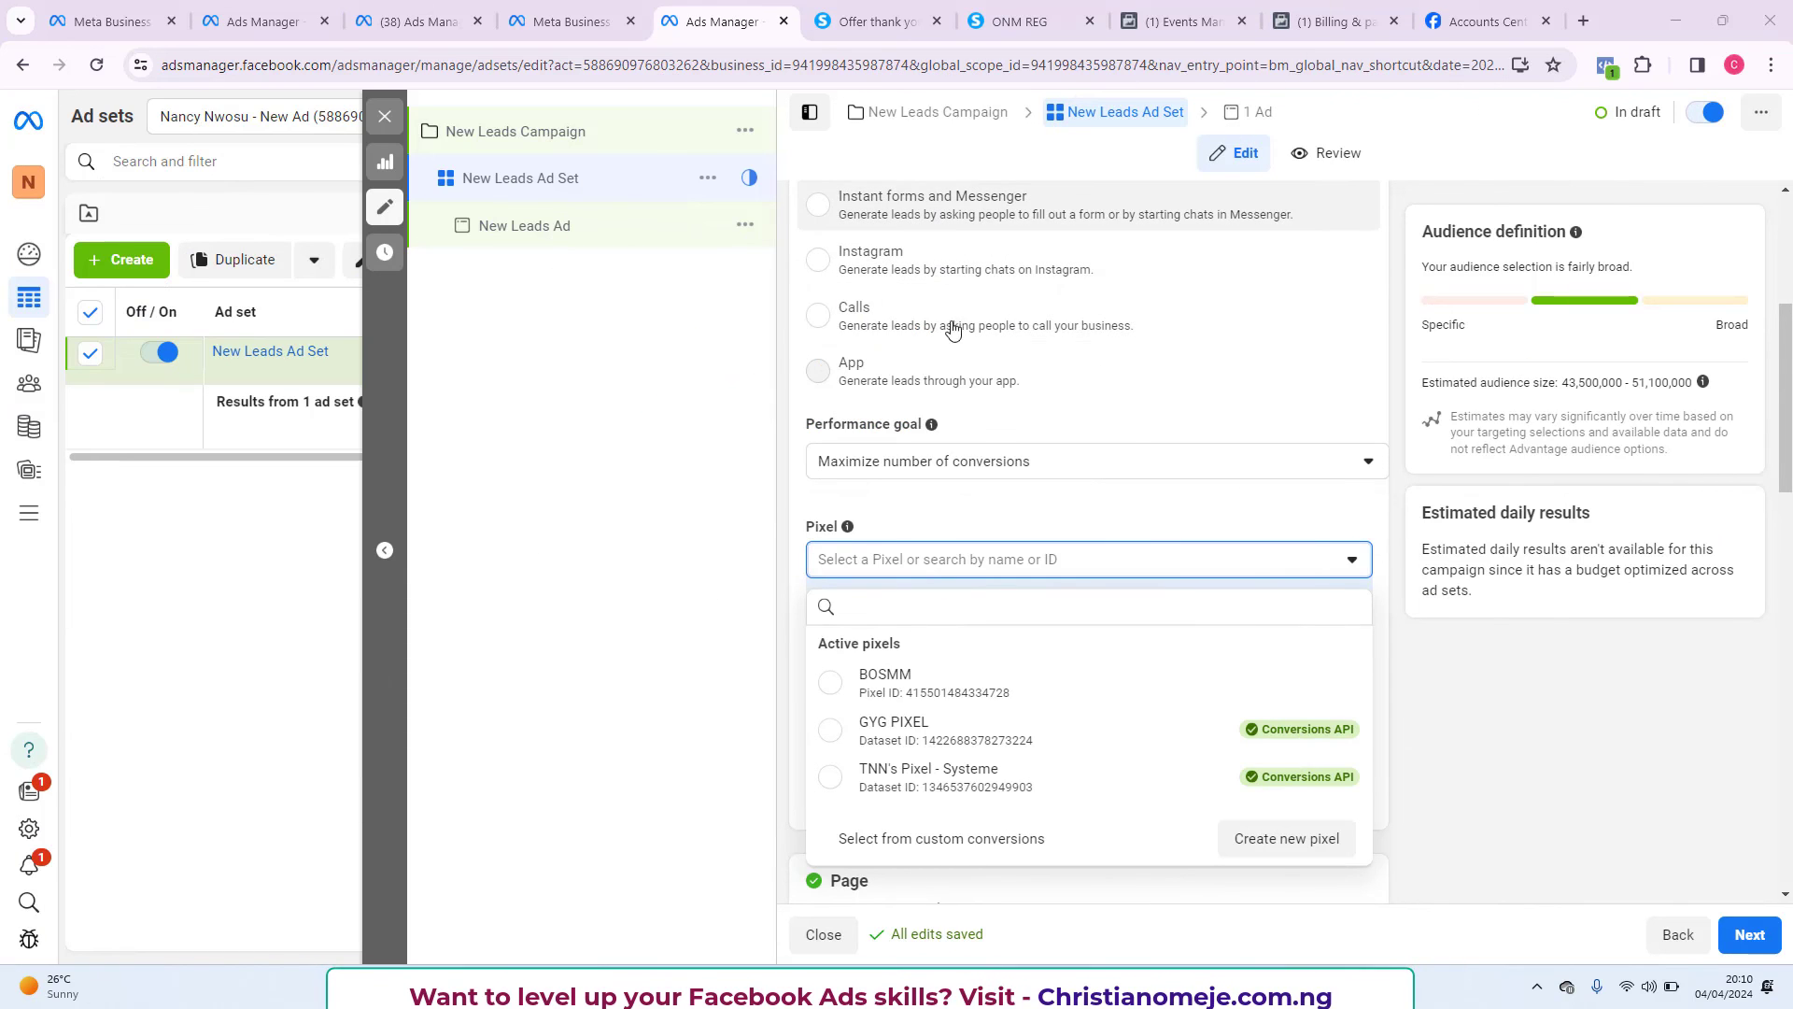
In Ads Manager, select TNN's Pixel - Systeme as the pixel of New Leads Ad Set and open the conversion event choices.
scroll(939, 370, up, 3)
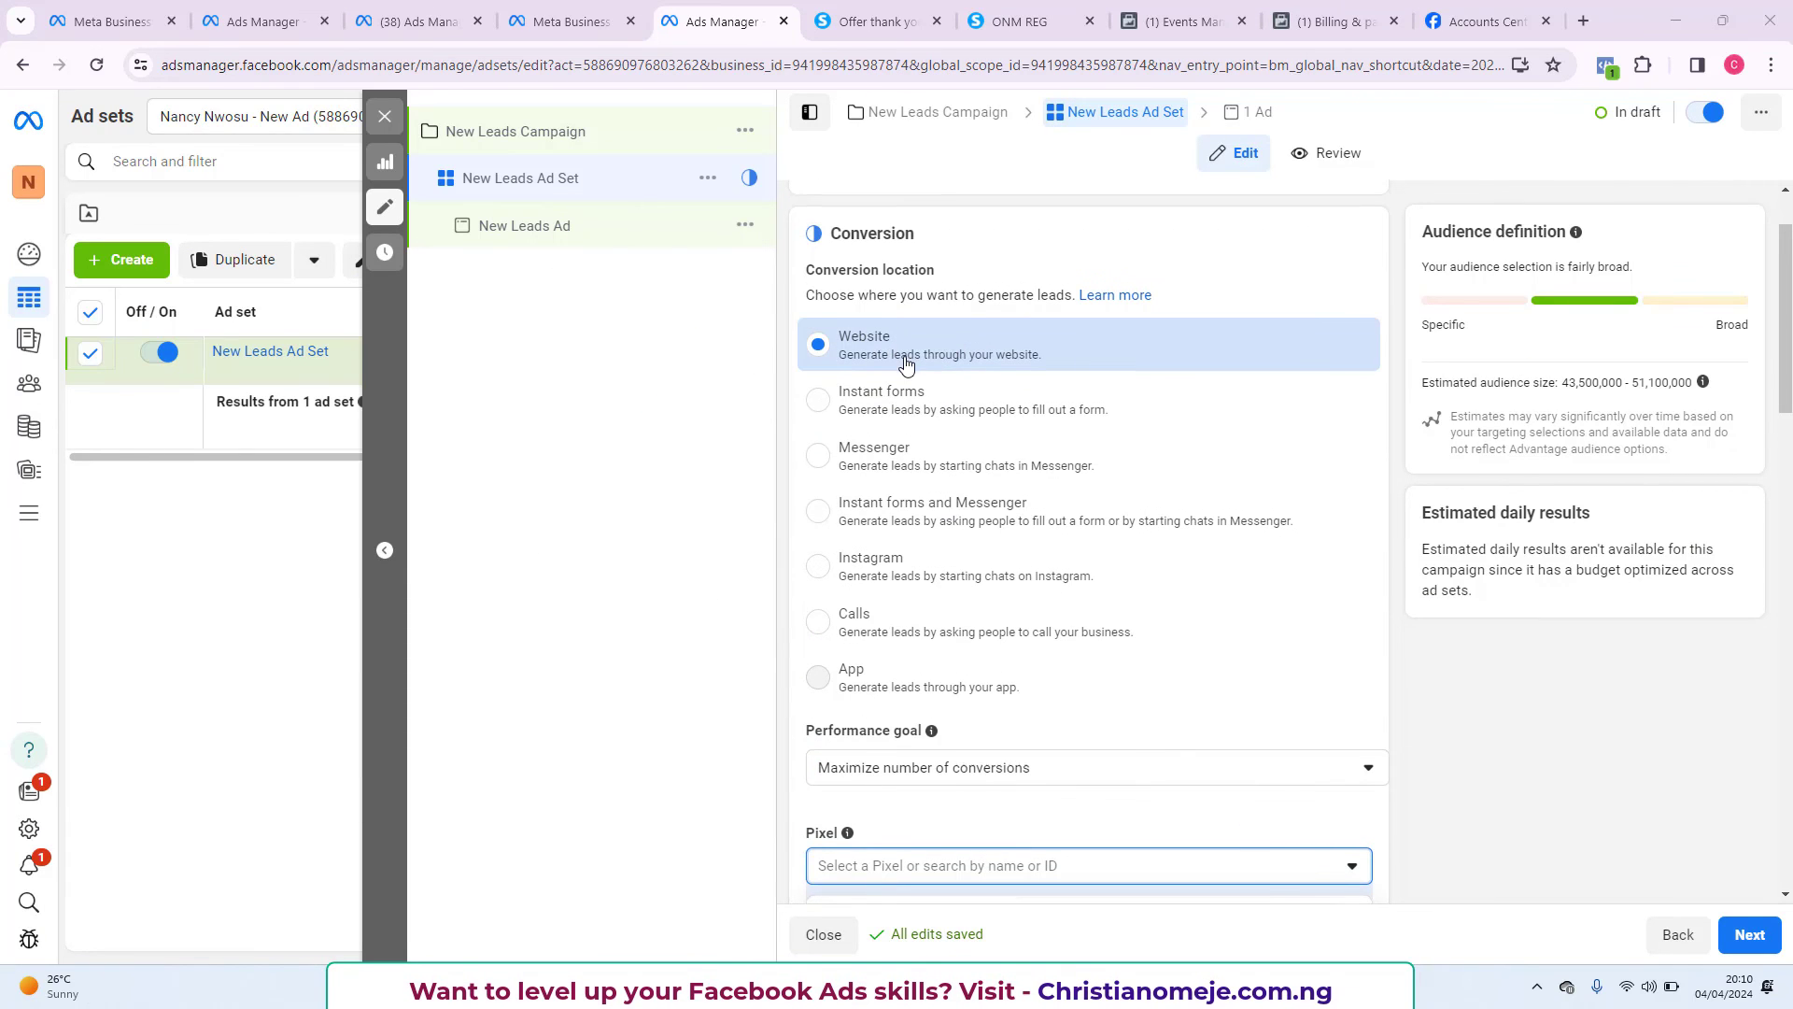
scroll(901, 364, down, 3)
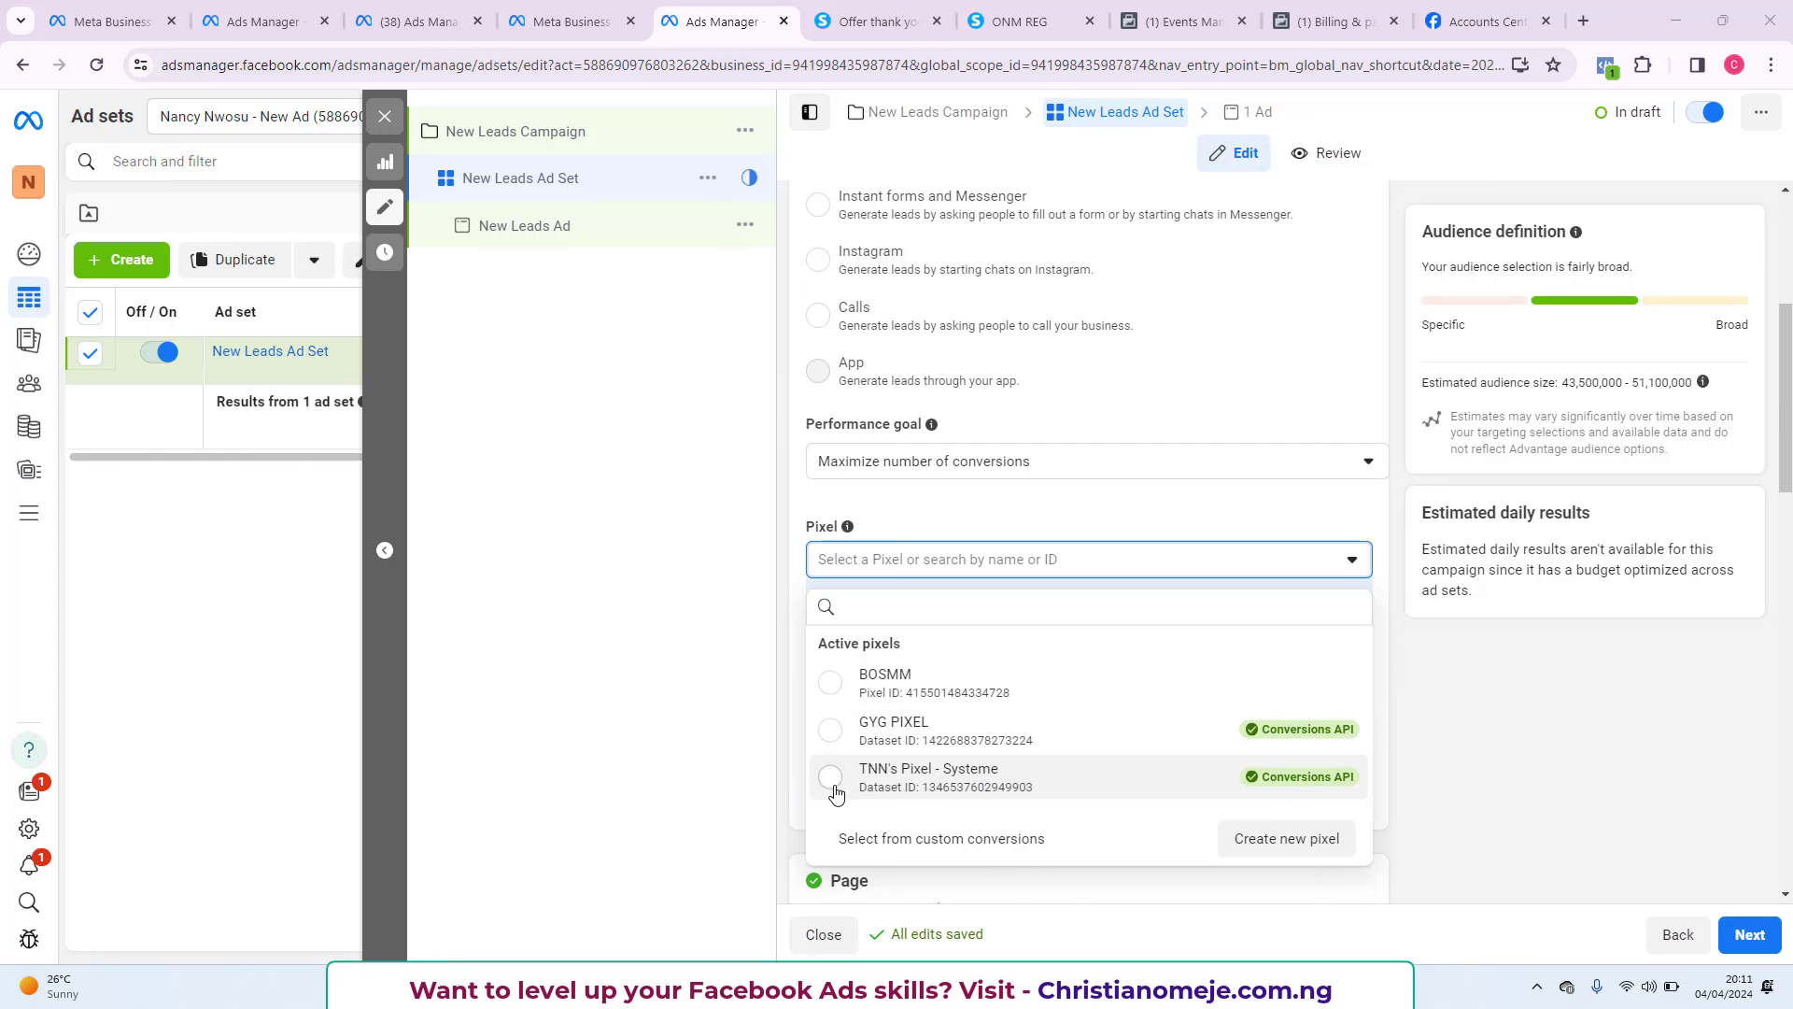
click(836, 787)
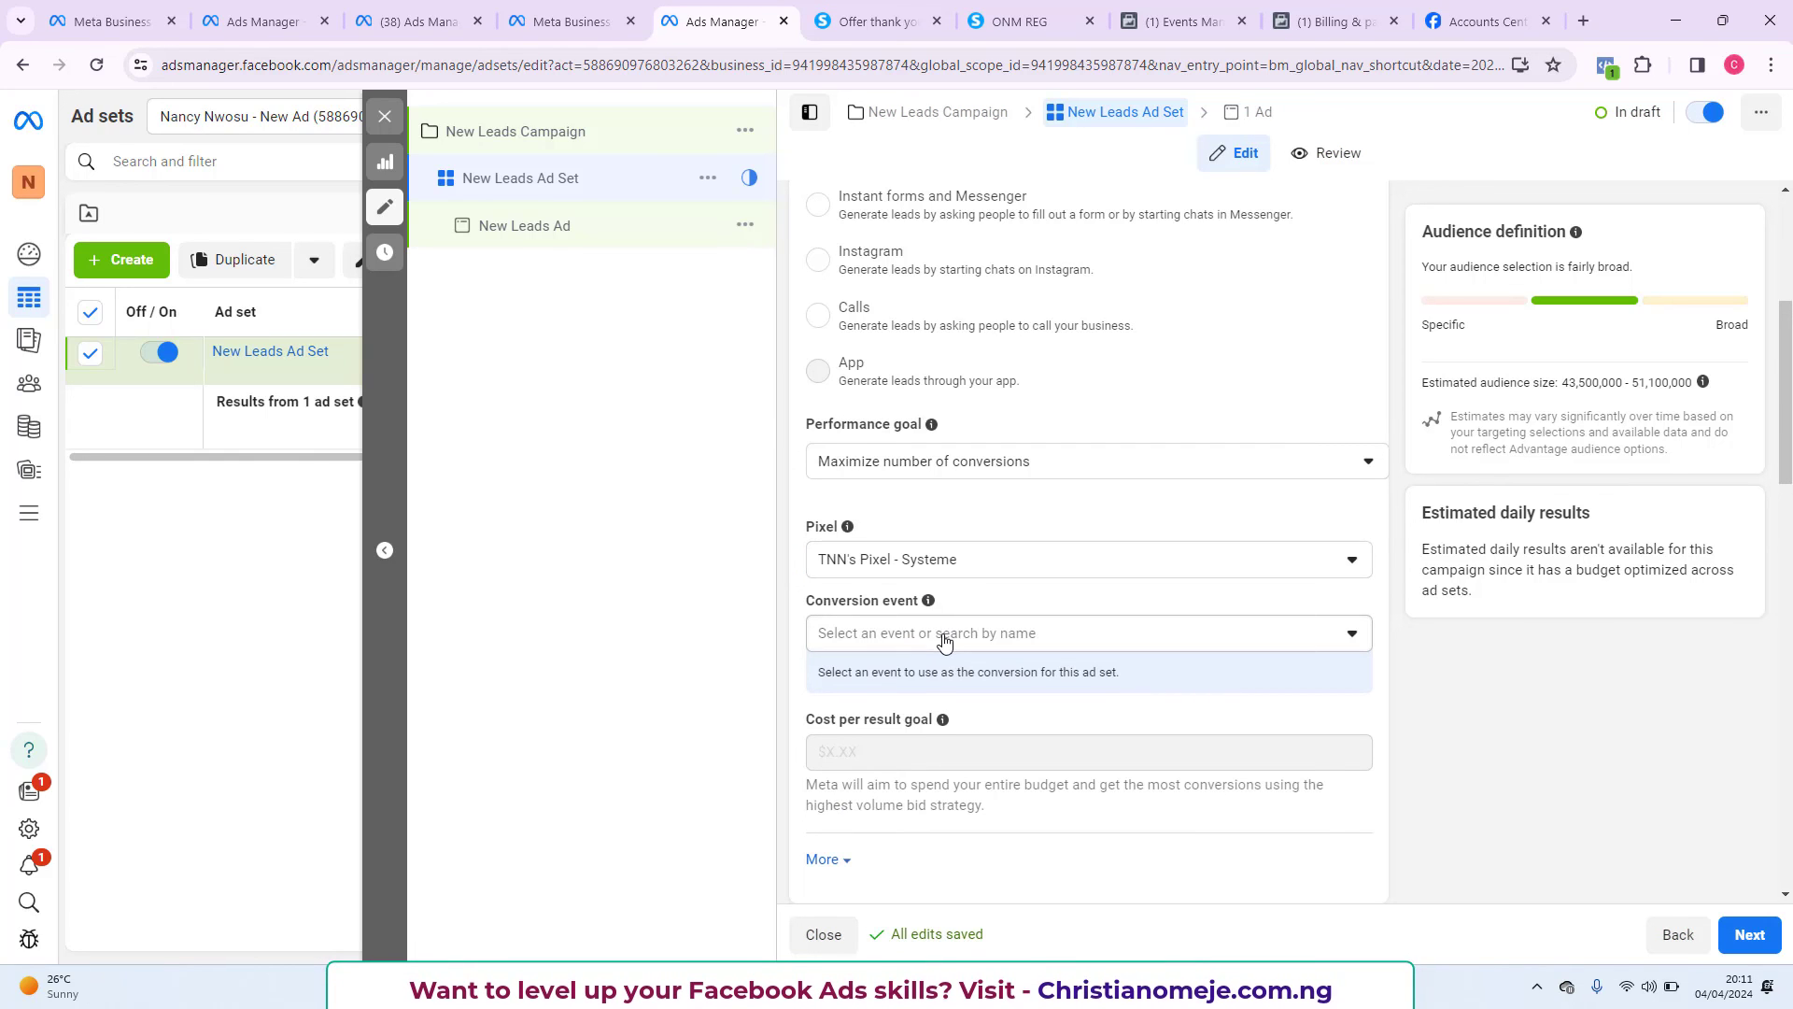
click(924, 633)
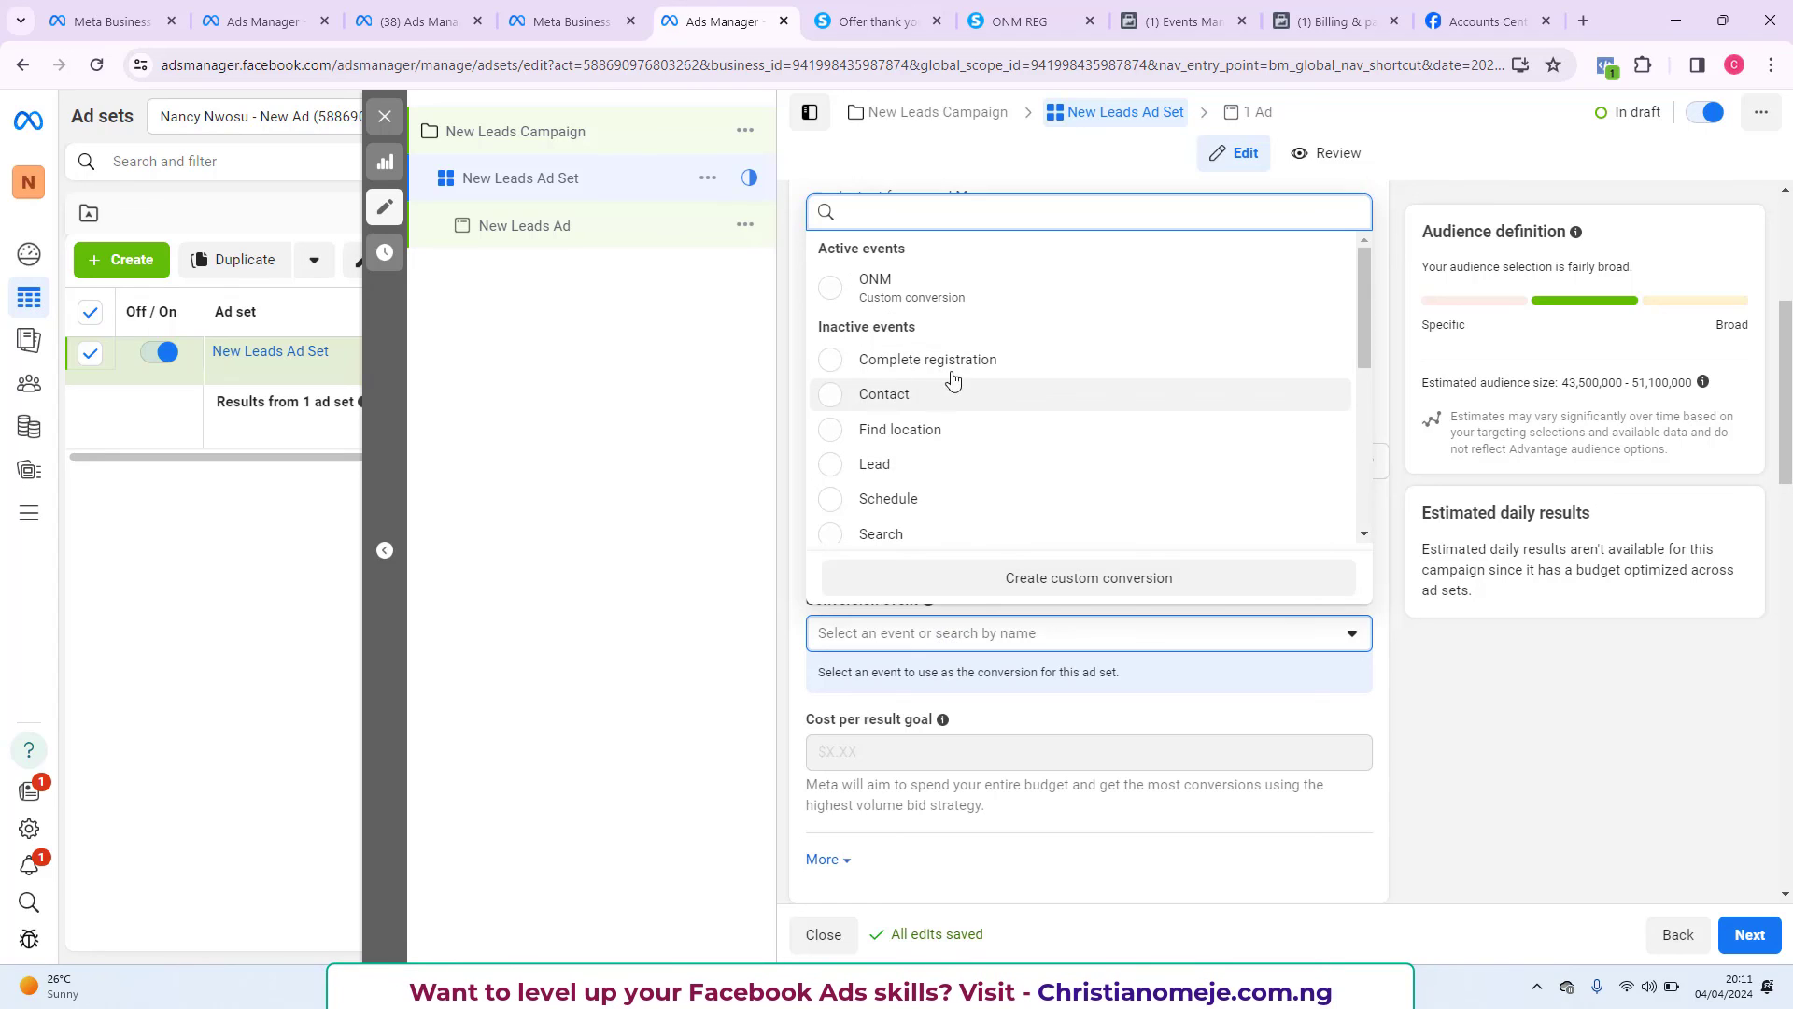